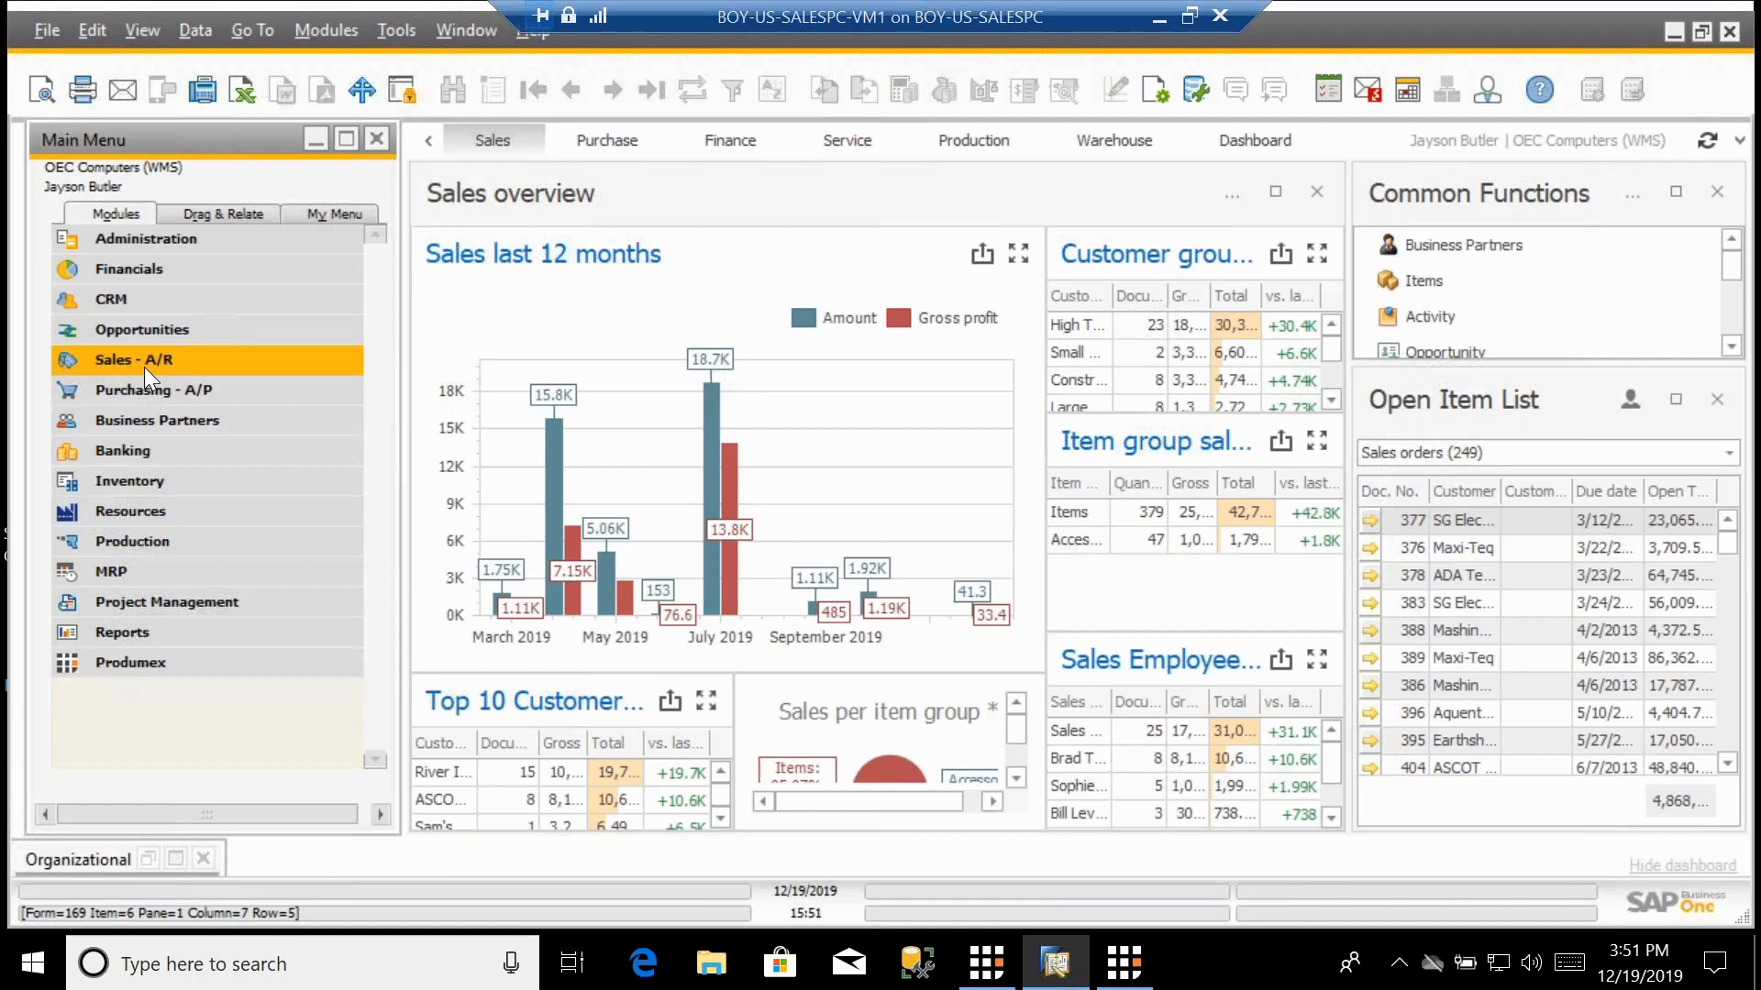
# Restore the Organizational Structure window and examine the Picklist controller extension parameters from Ad hoc picking through All, except Ad hoc picking.
pyautogui.click(149, 860)
pyautogui.click(148, 860)
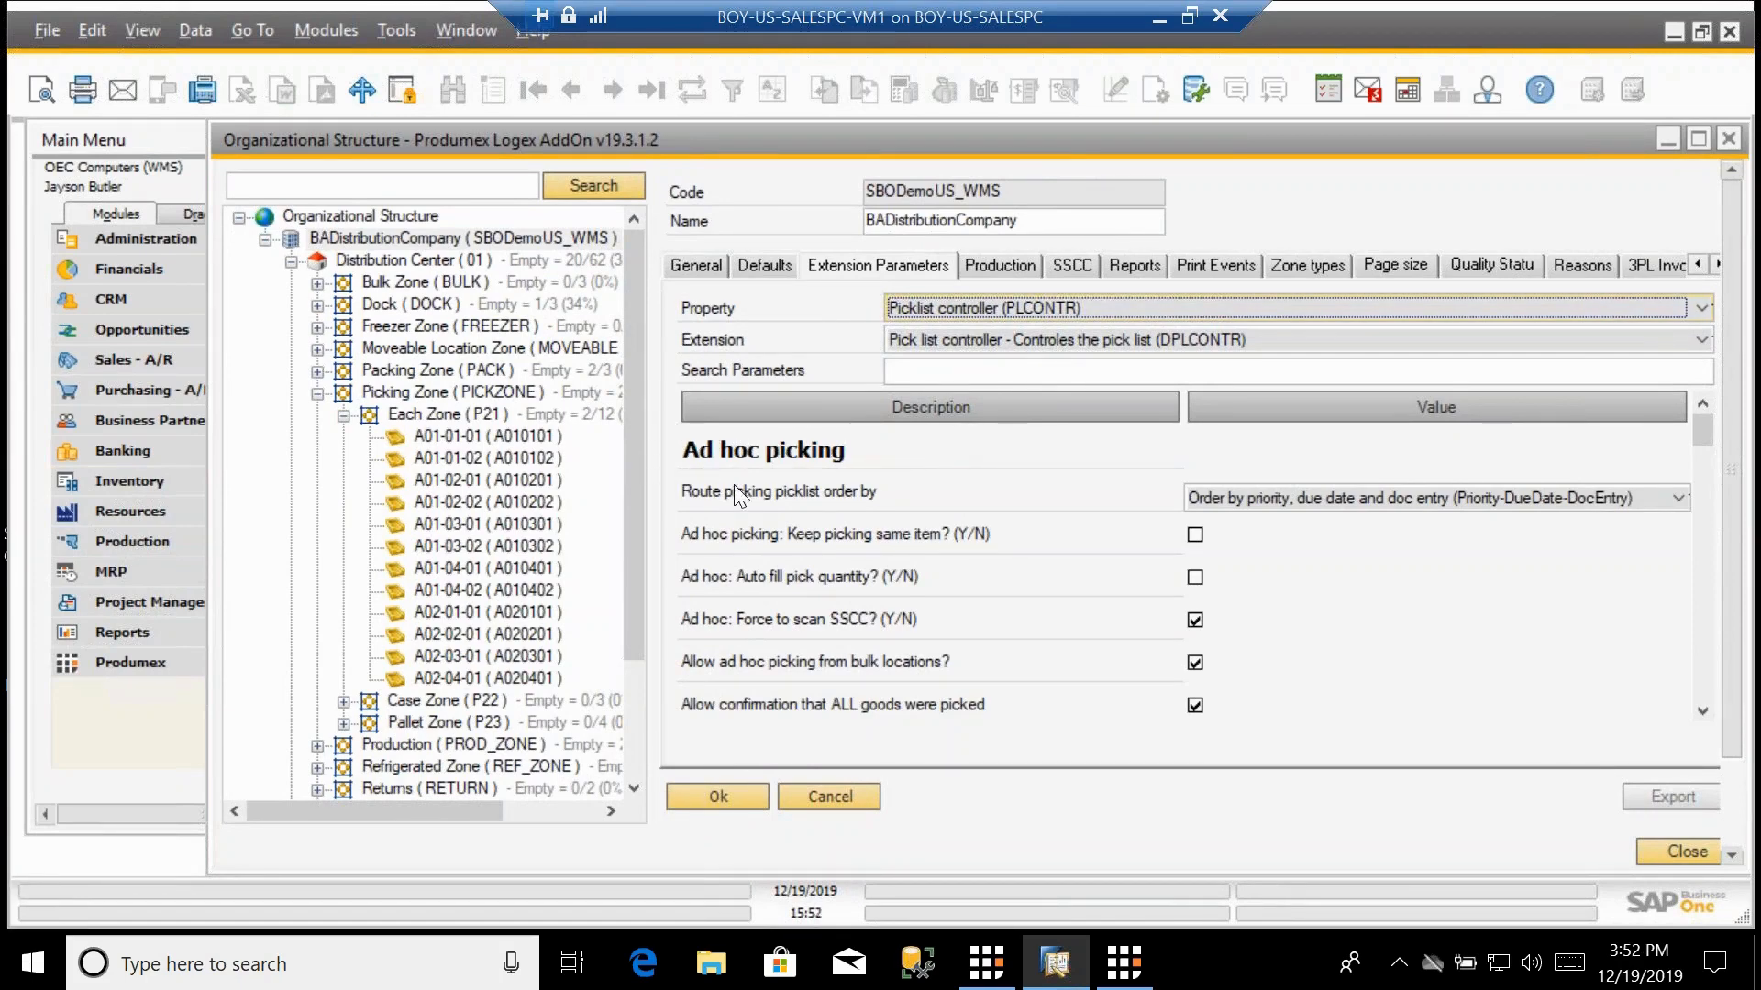
pyautogui.click(1702, 712)
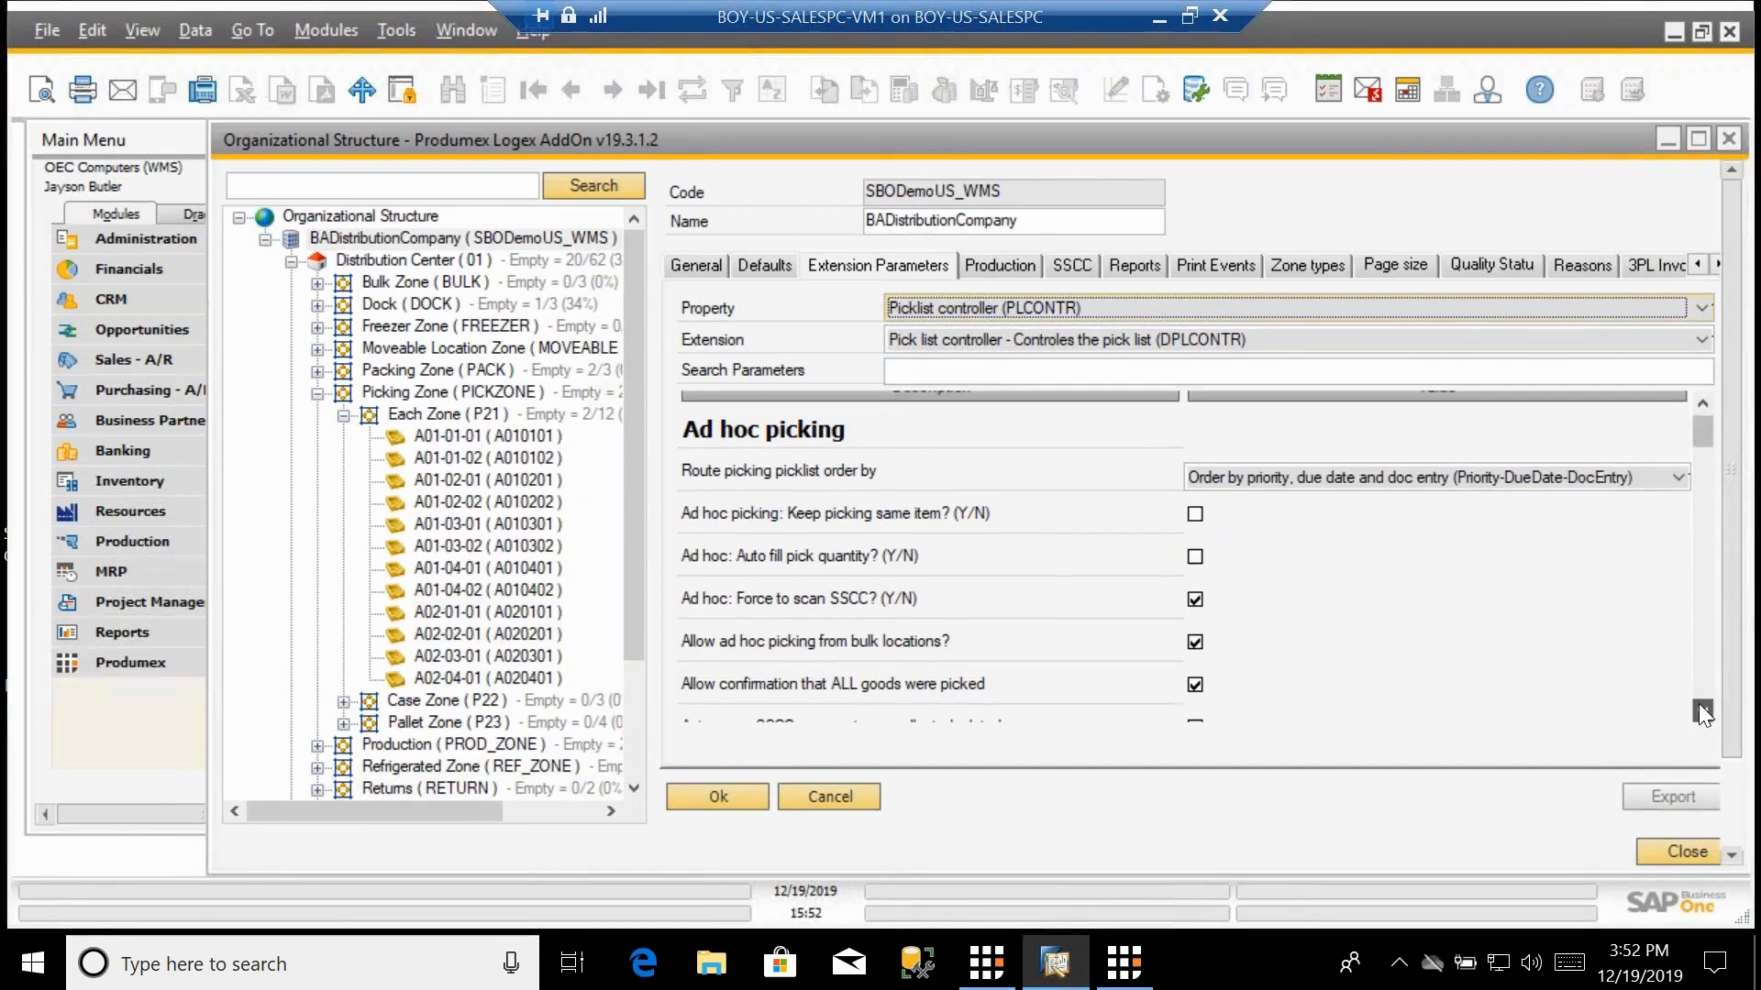
pyautogui.click(1702, 712)
pyautogui.click(1702, 712)
pyautogui.click(1702, 711)
pyautogui.click(1702, 712)
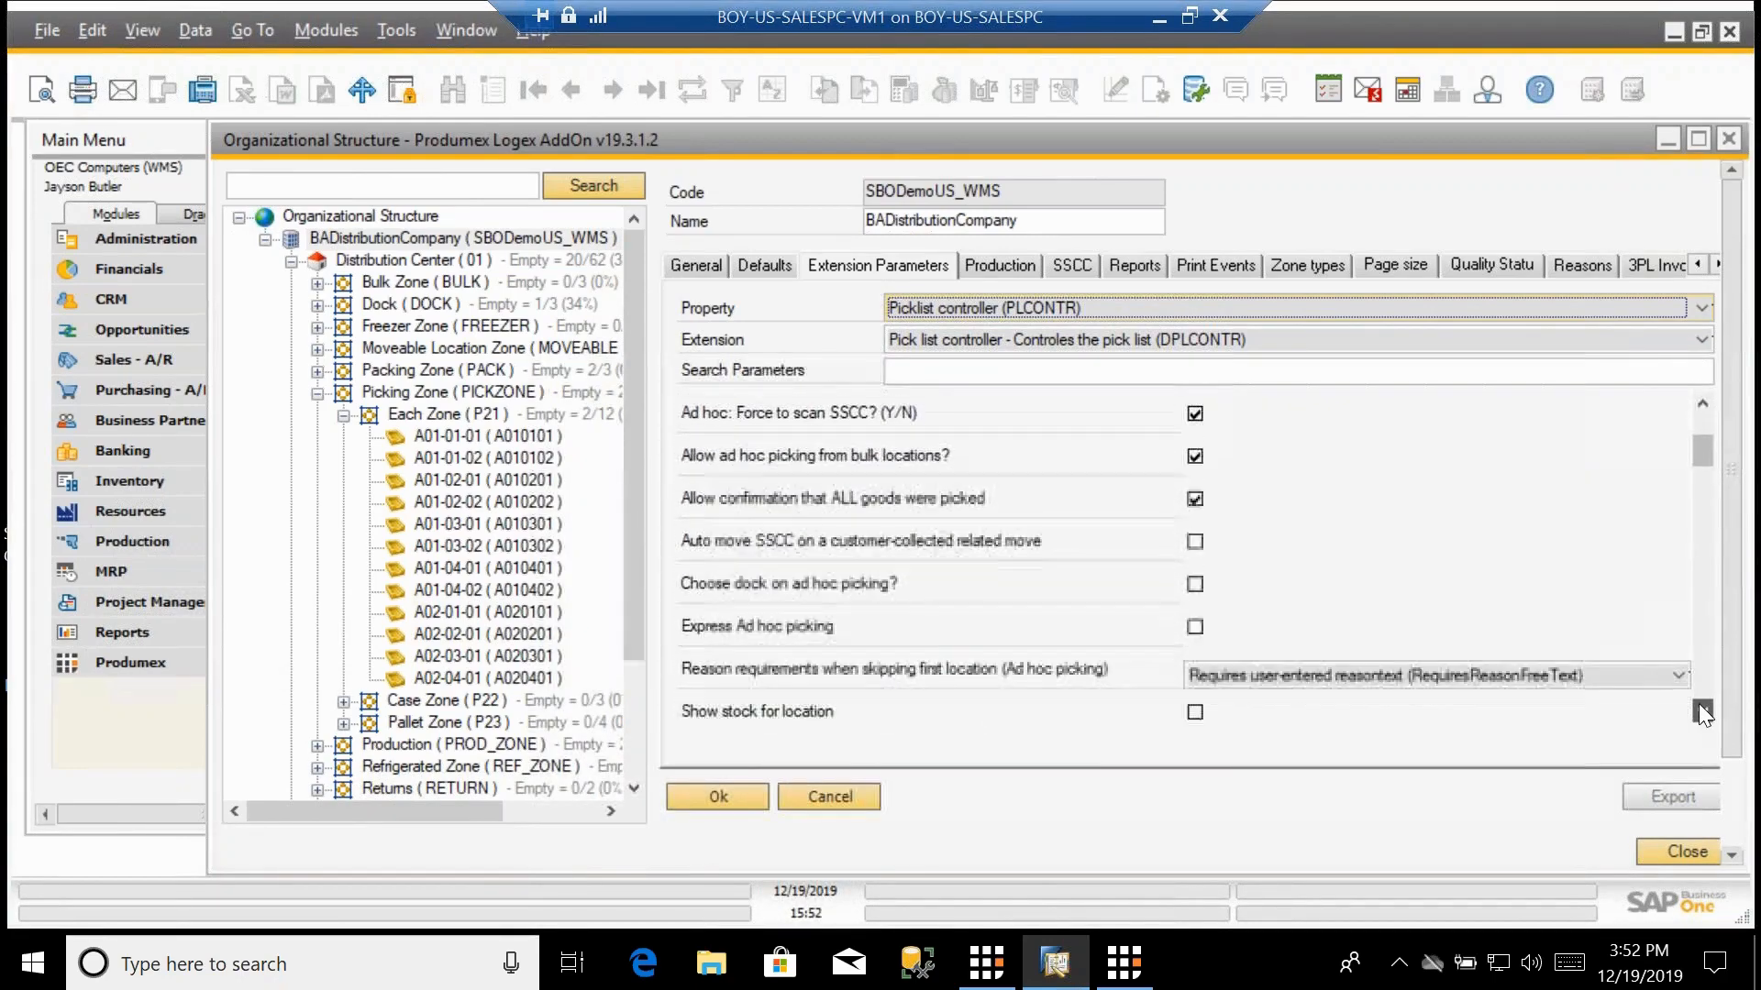
pyautogui.click(1702, 712)
pyautogui.click(1702, 712)
pyautogui.click(1702, 710)
pyautogui.click(1702, 710)
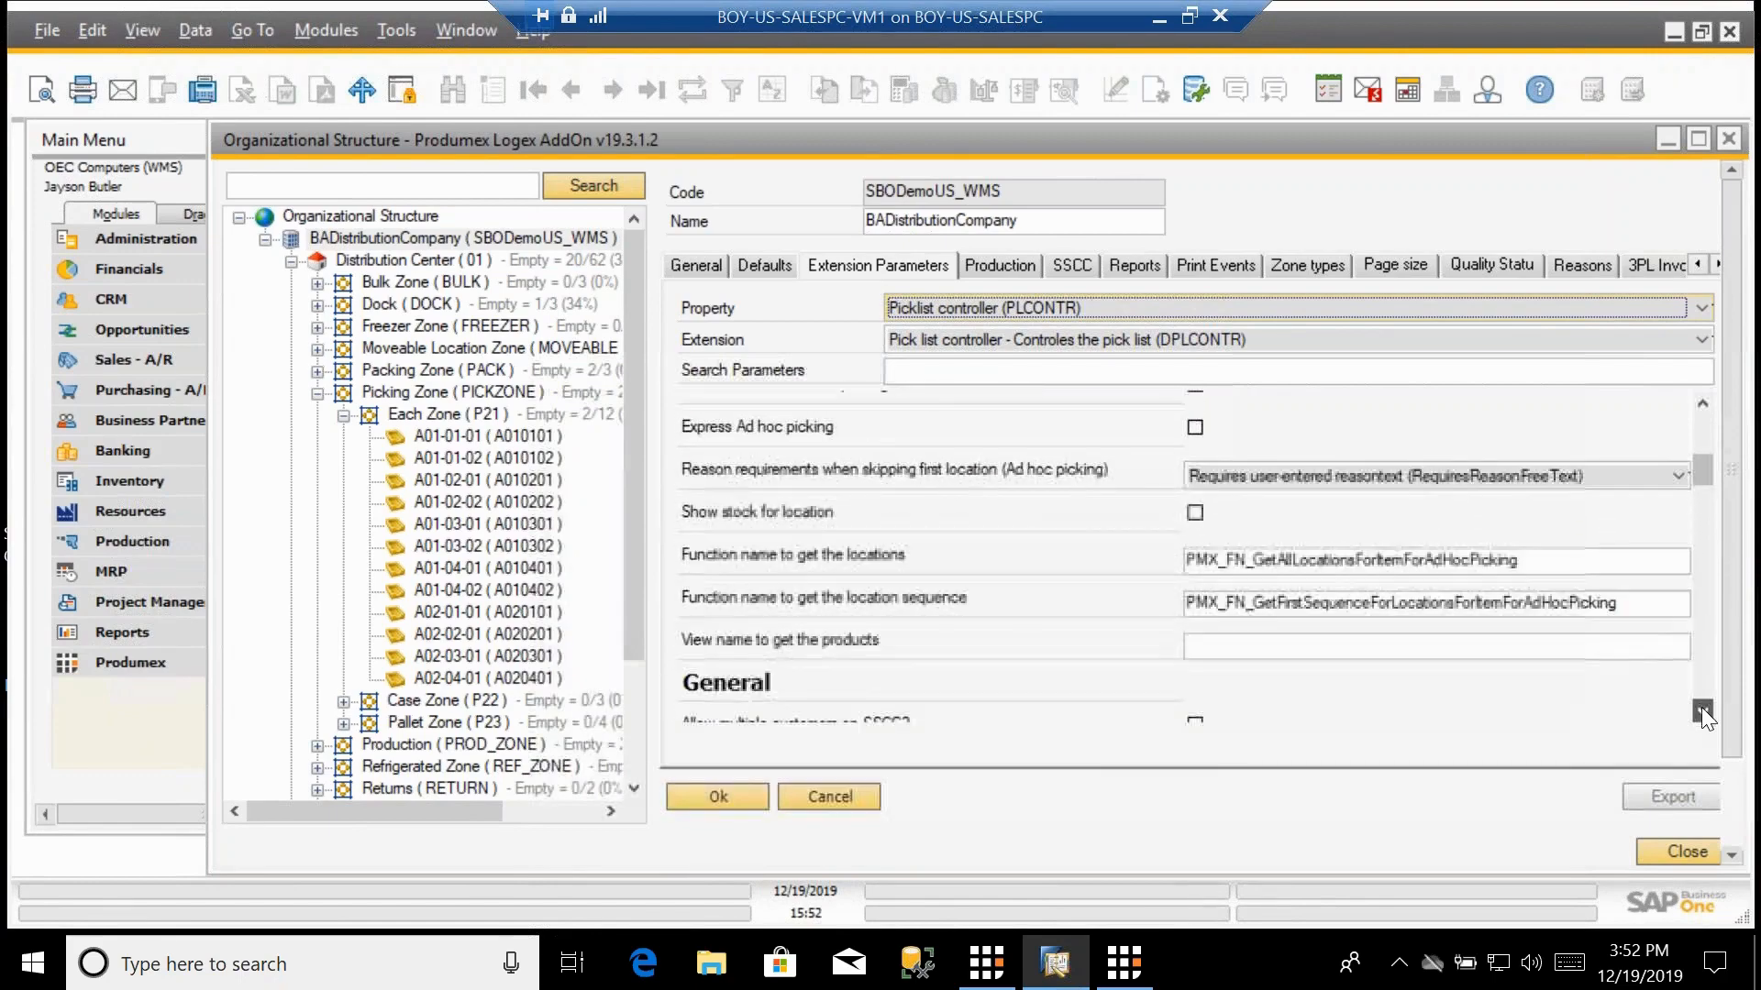
pyautogui.click(1701, 710)
pyautogui.click(1702, 710)
pyautogui.click(1702, 710)
pyautogui.click(1703, 710)
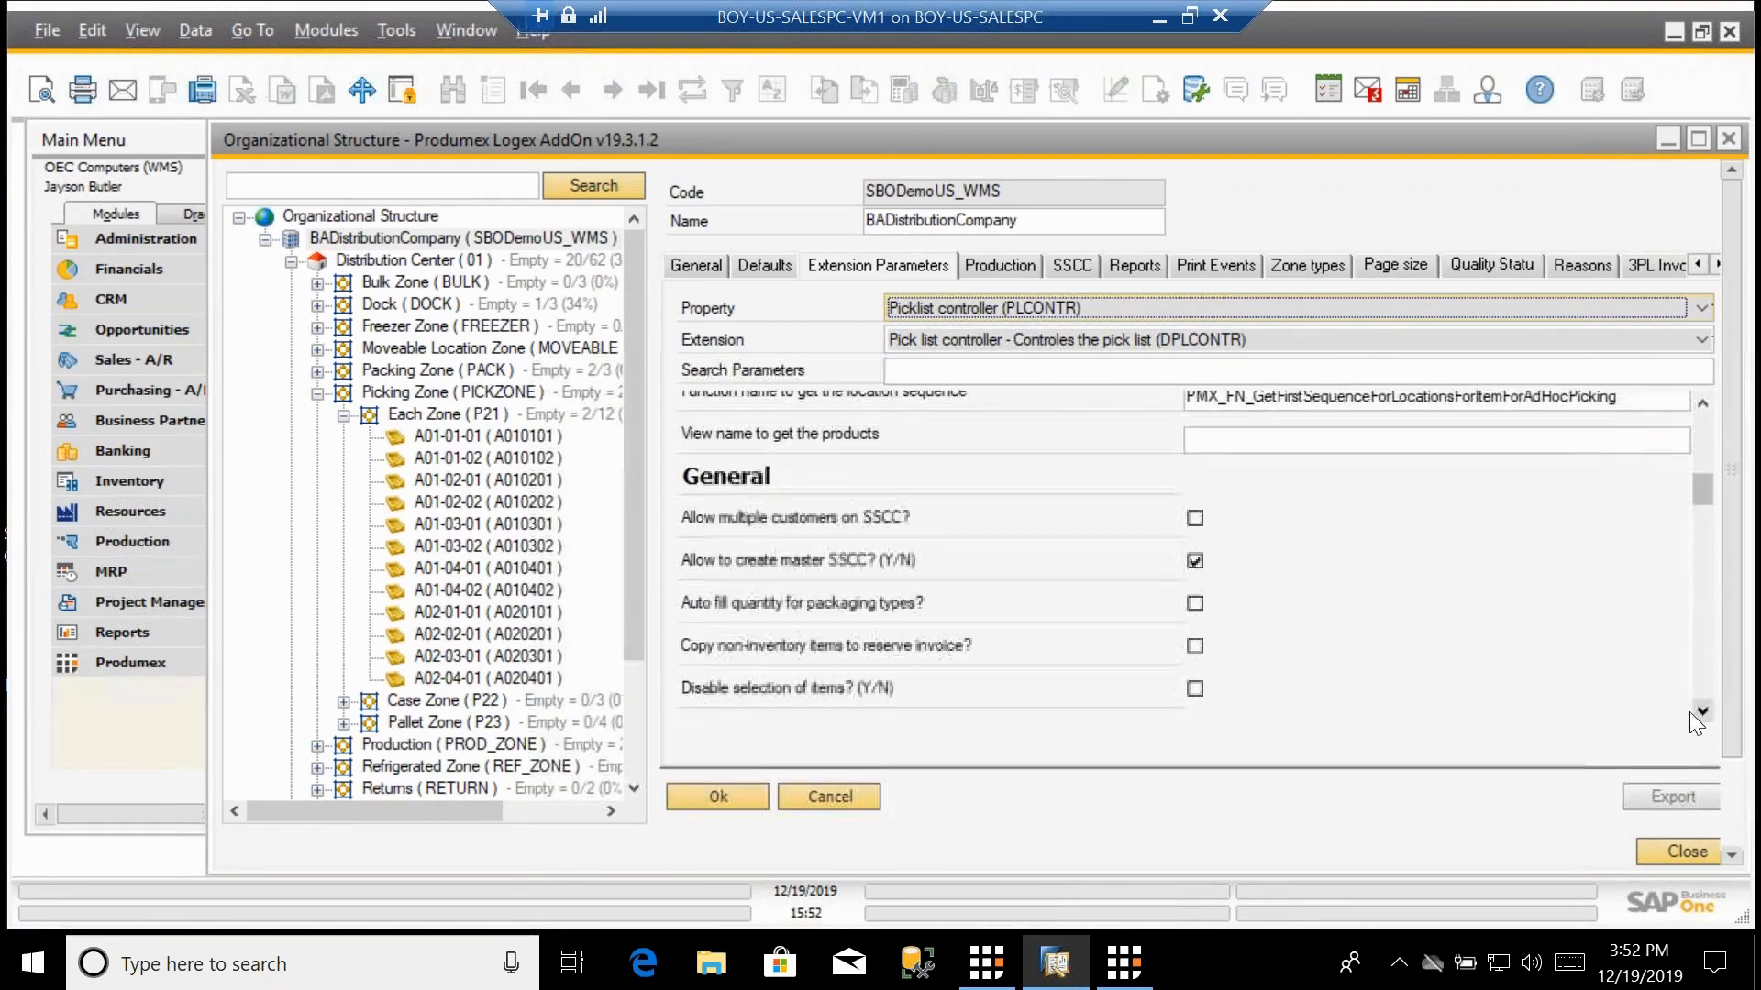
pyautogui.click(1703, 712)
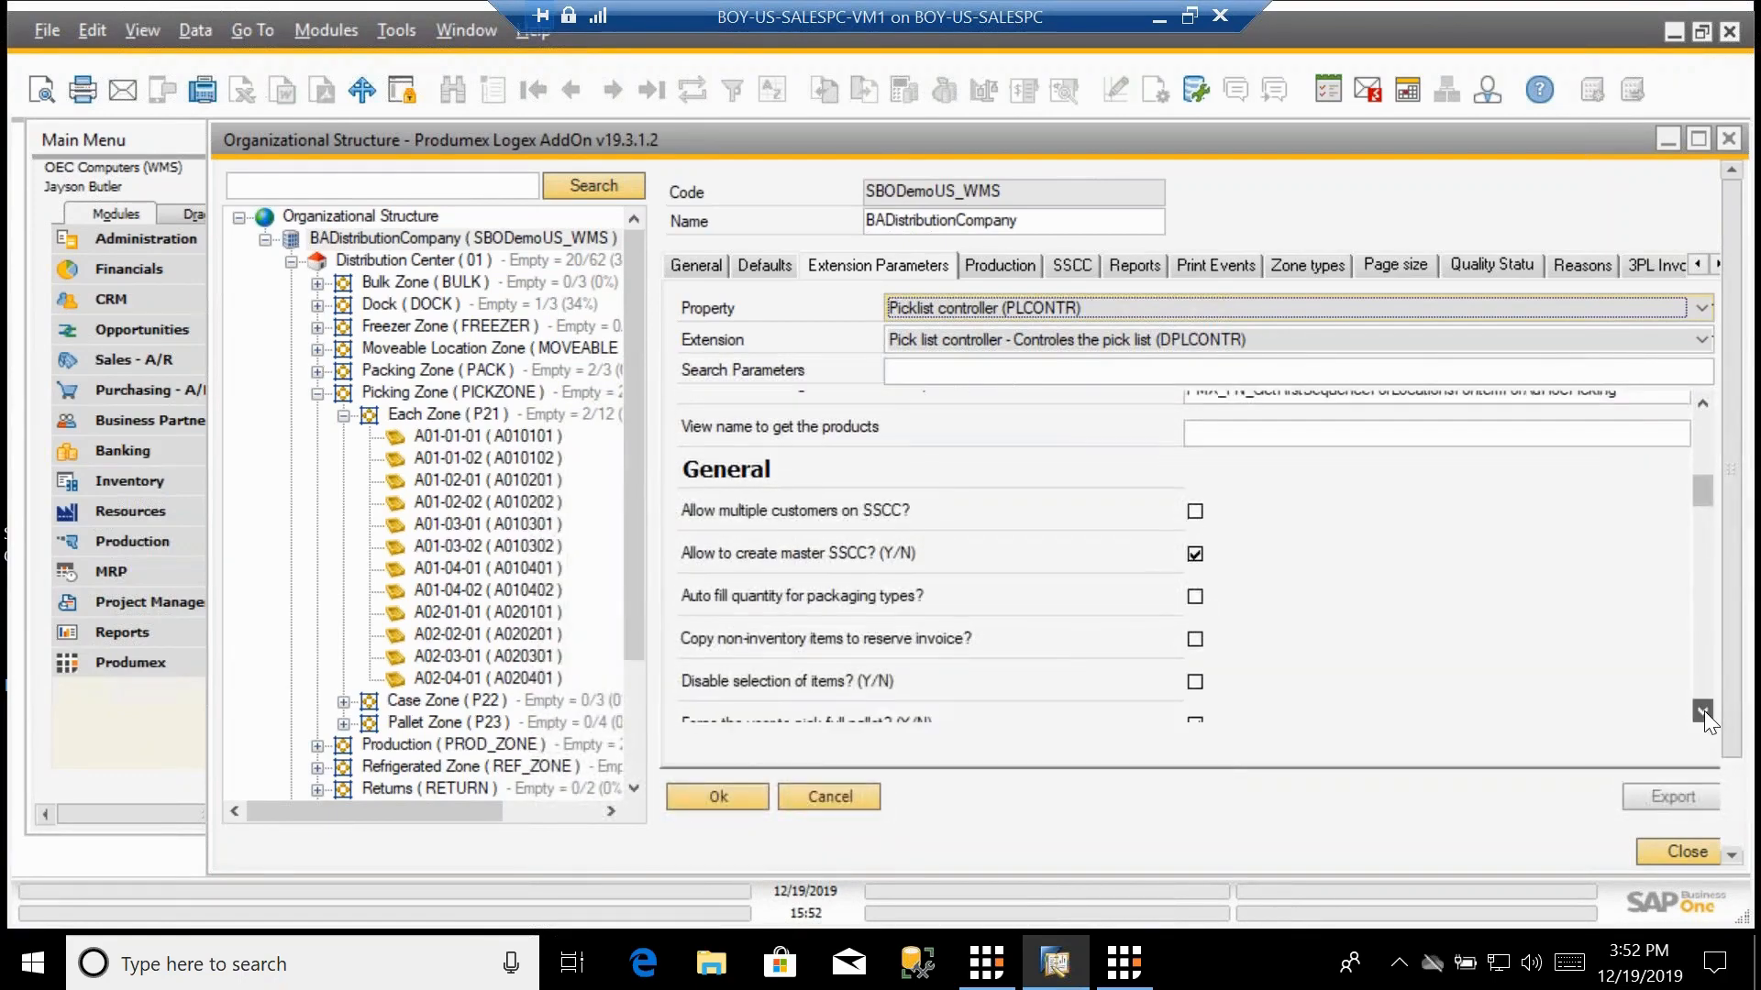
pyautogui.click(1704, 712)
pyautogui.click(1703, 711)
pyautogui.click(1702, 711)
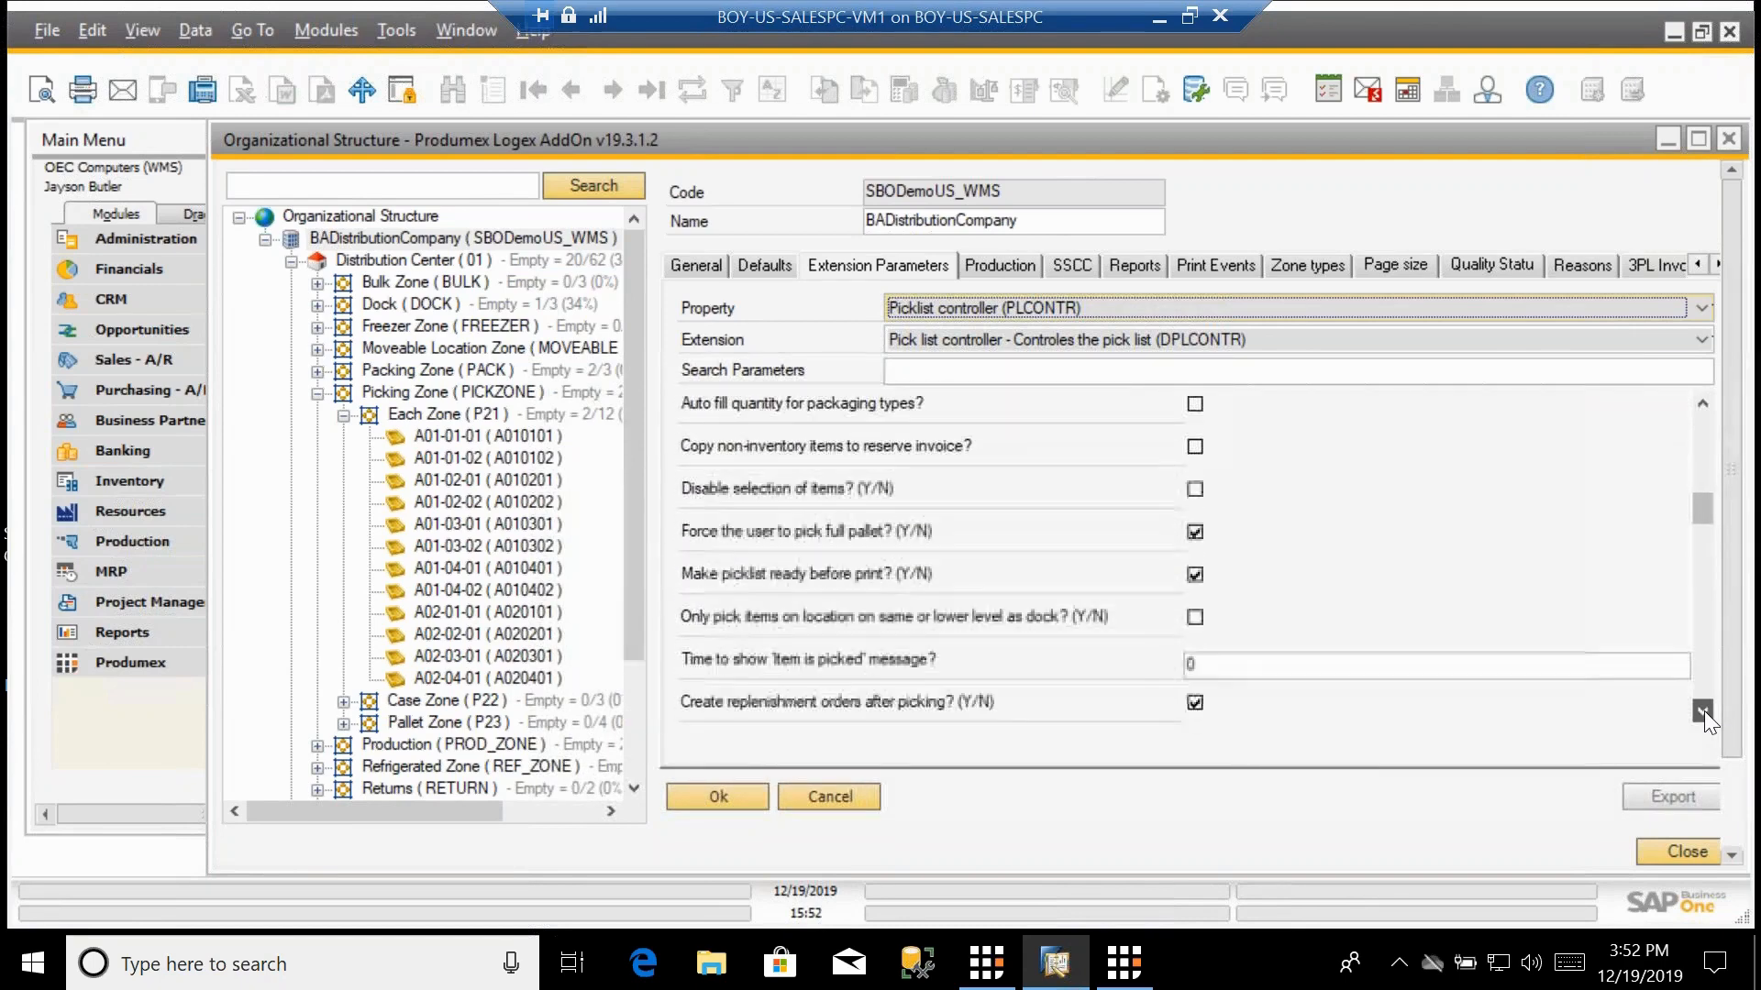
pyautogui.click(1703, 710)
pyautogui.click(1702, 710)
pyautogui.click(1702, 711)
pyautogui.click(1702, 711)
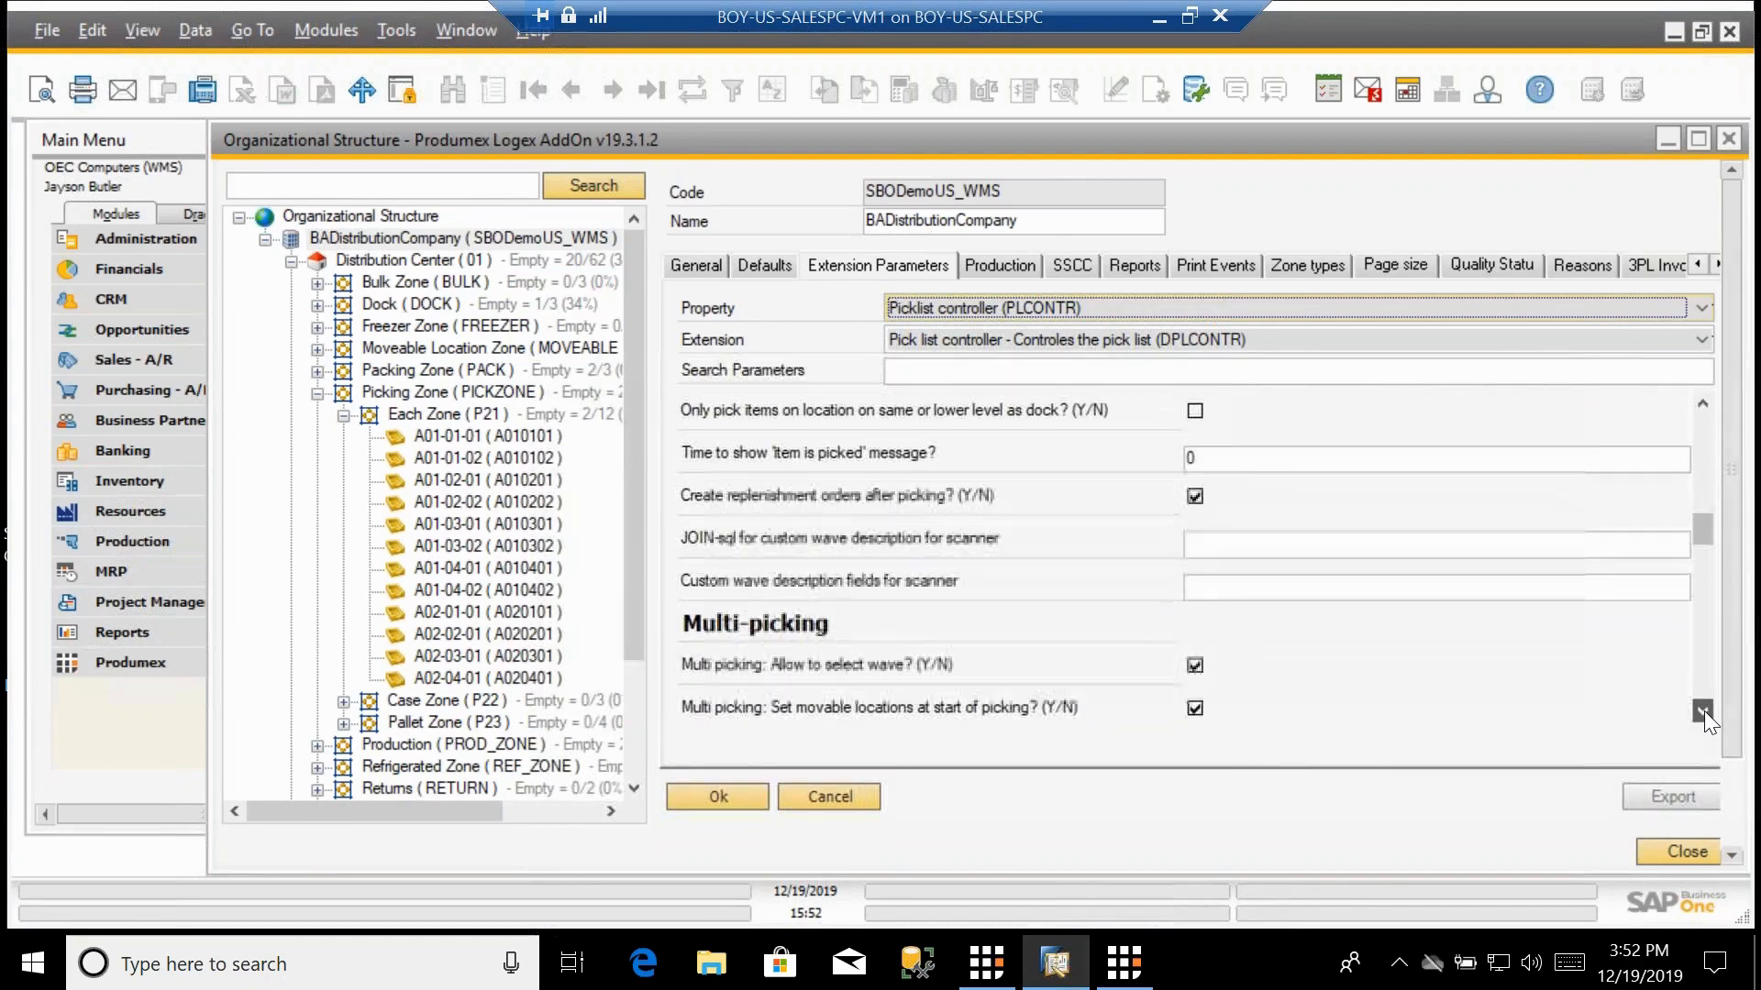
pyautogui.click(1703, 711)
pyautogui.click(1702, 711)
pyautogui.click(1702, 711)
pyautogui.click(1703, 711)
pyautogui.click(1702, 711)
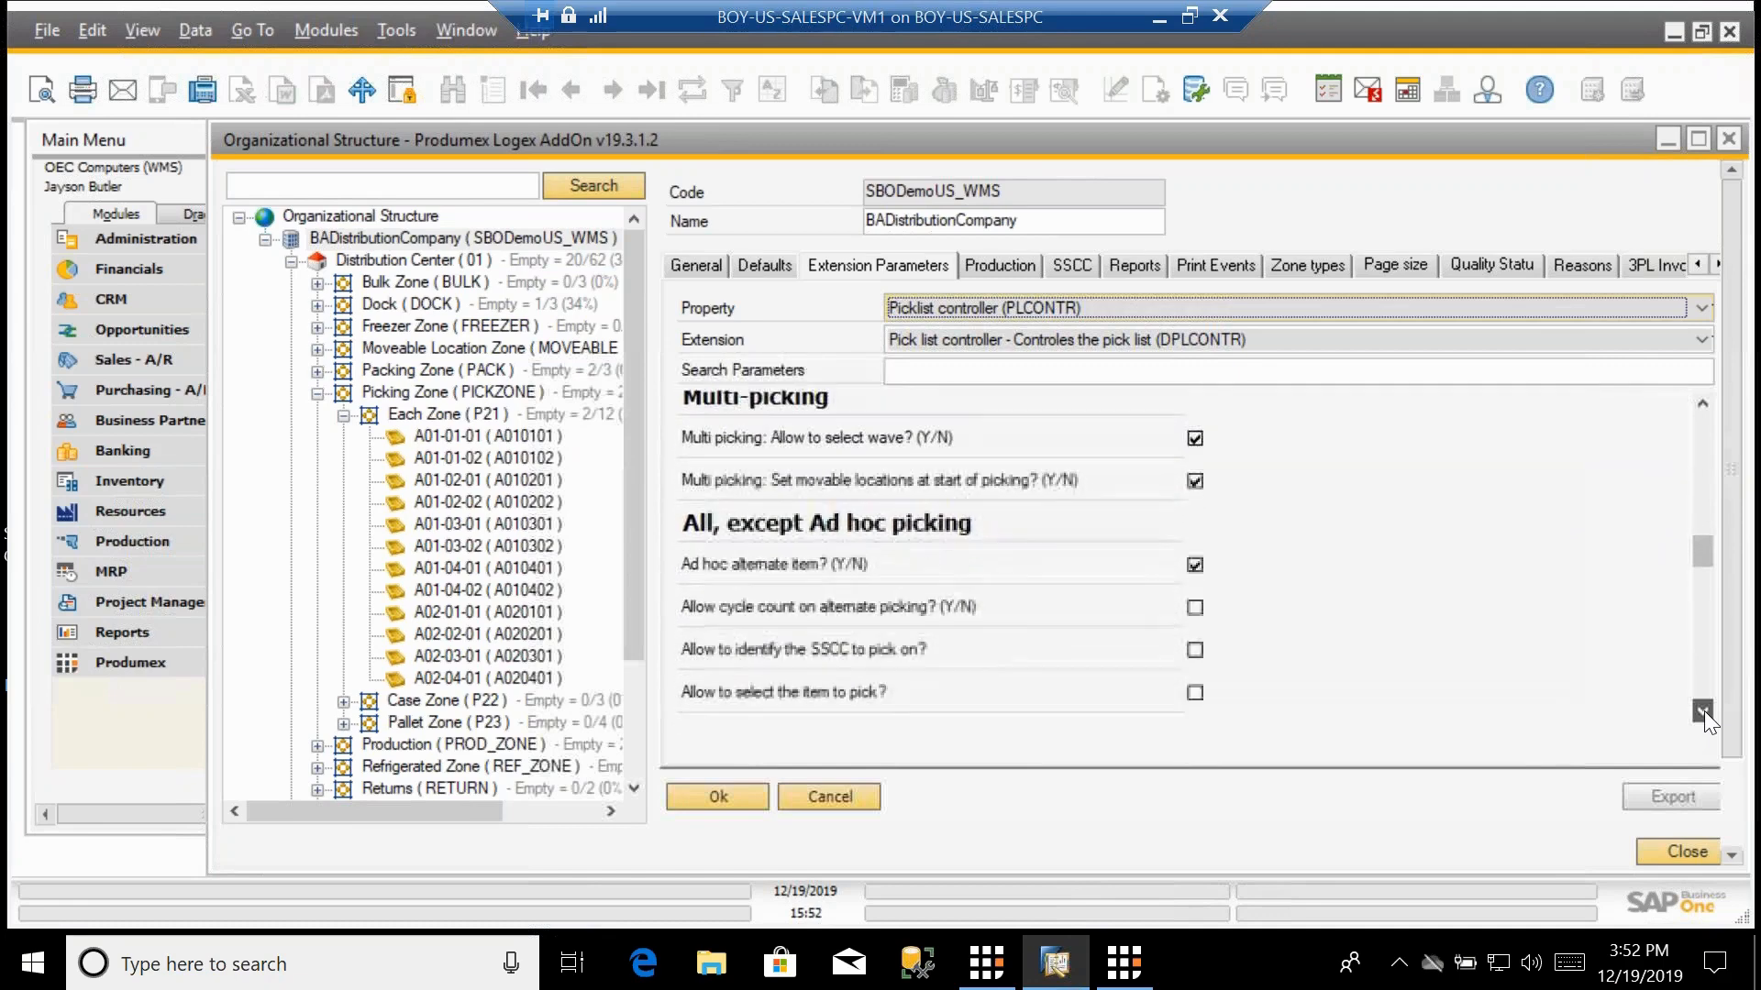
pyautogui.click(1703, 711)
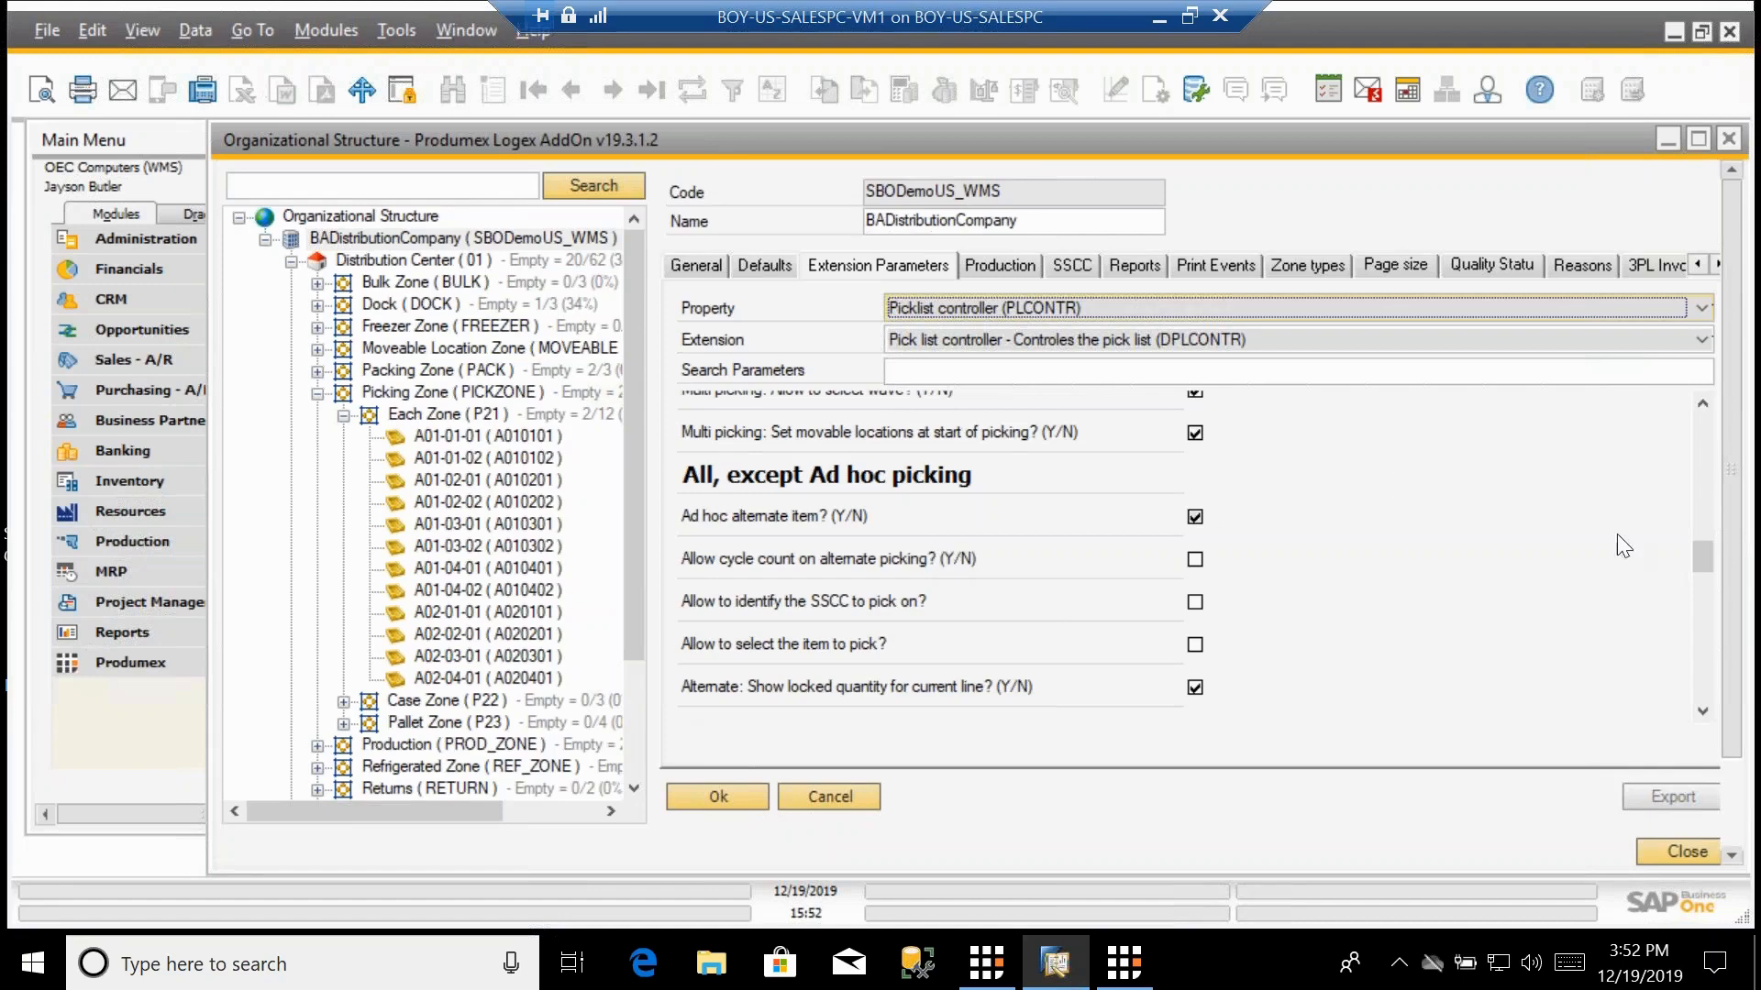
# Review the Picklist controller parameters again from the start, covering ad hoc, general, batch selection, bulk location and full pallet picking options.
pyautogui.moveTo(1711, 553); pyautogui.dragTo(1721, 422)
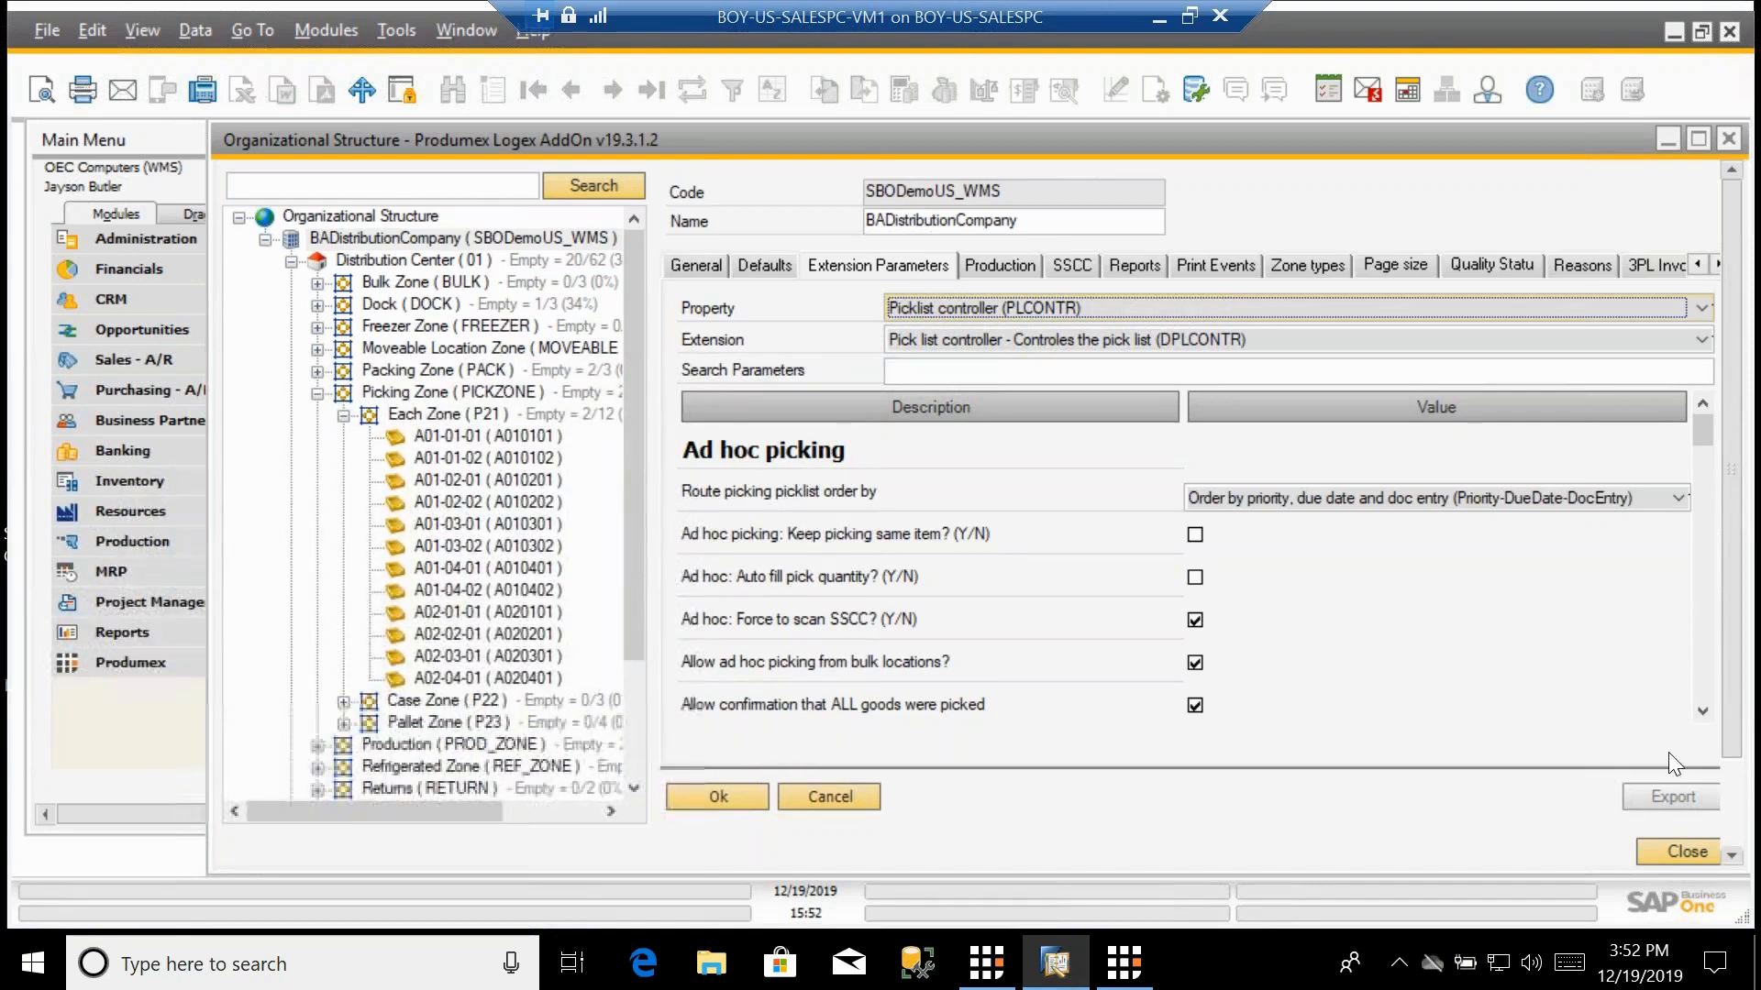
pyautogui.click(1703, 709)
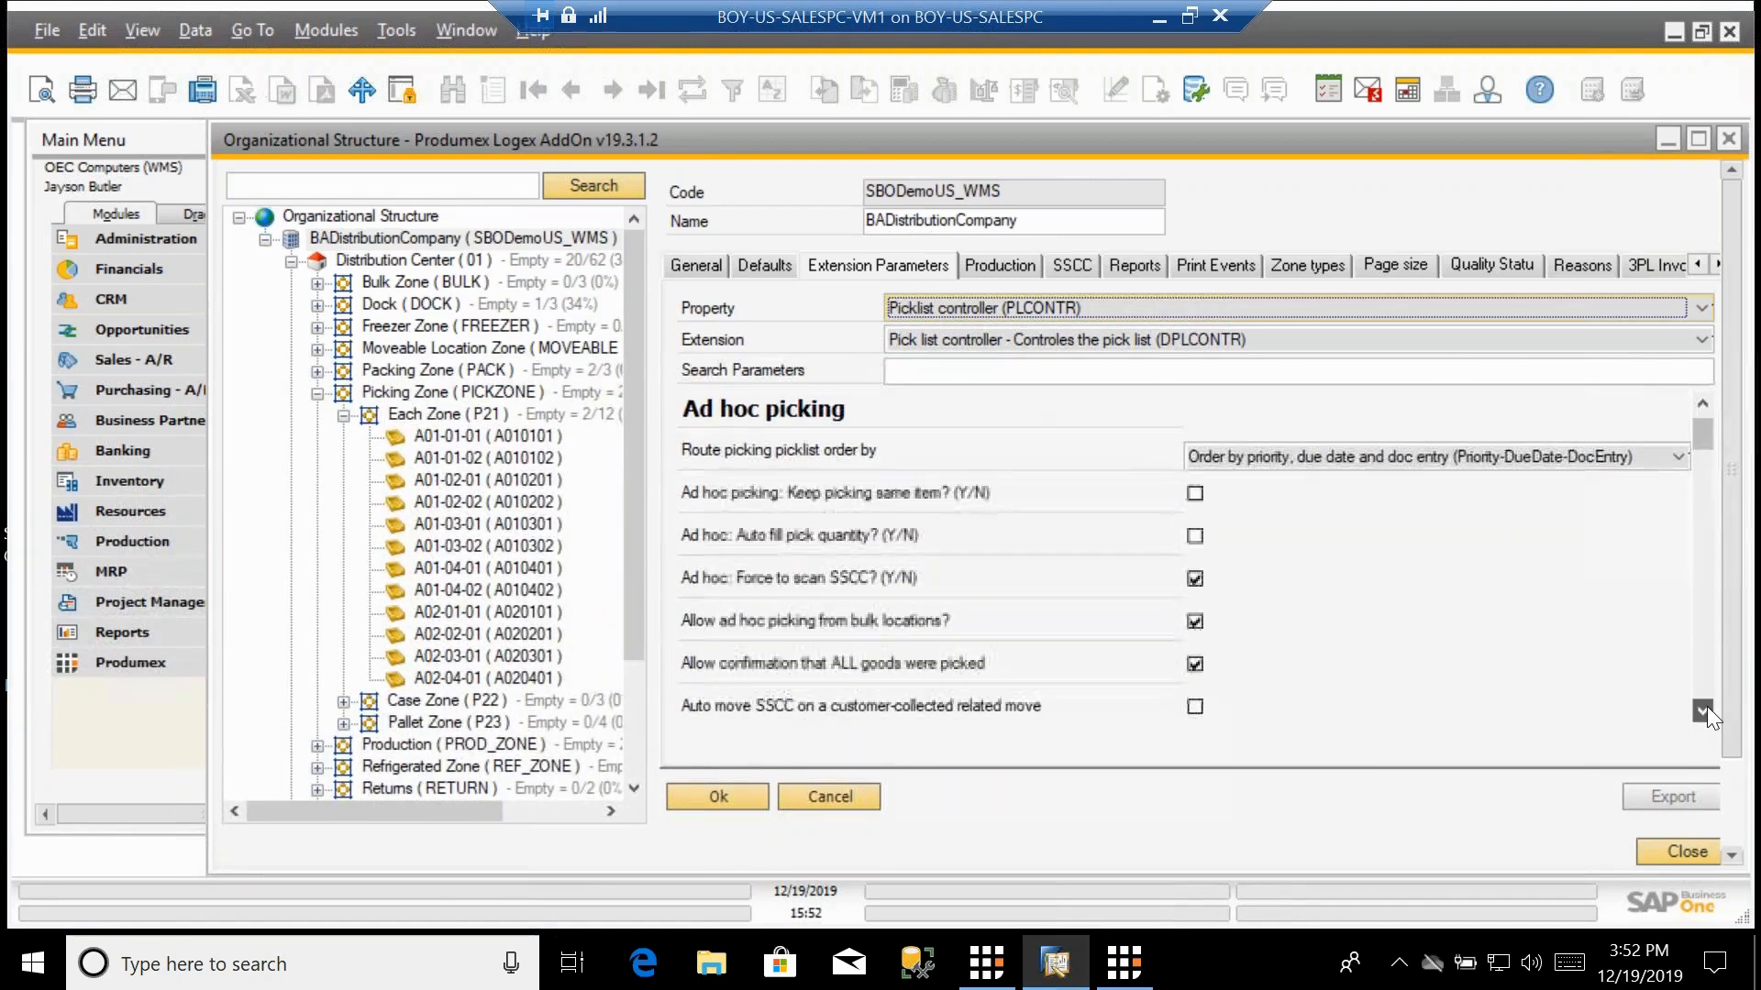
pyautogui.scroll(-4, 1707, 708)
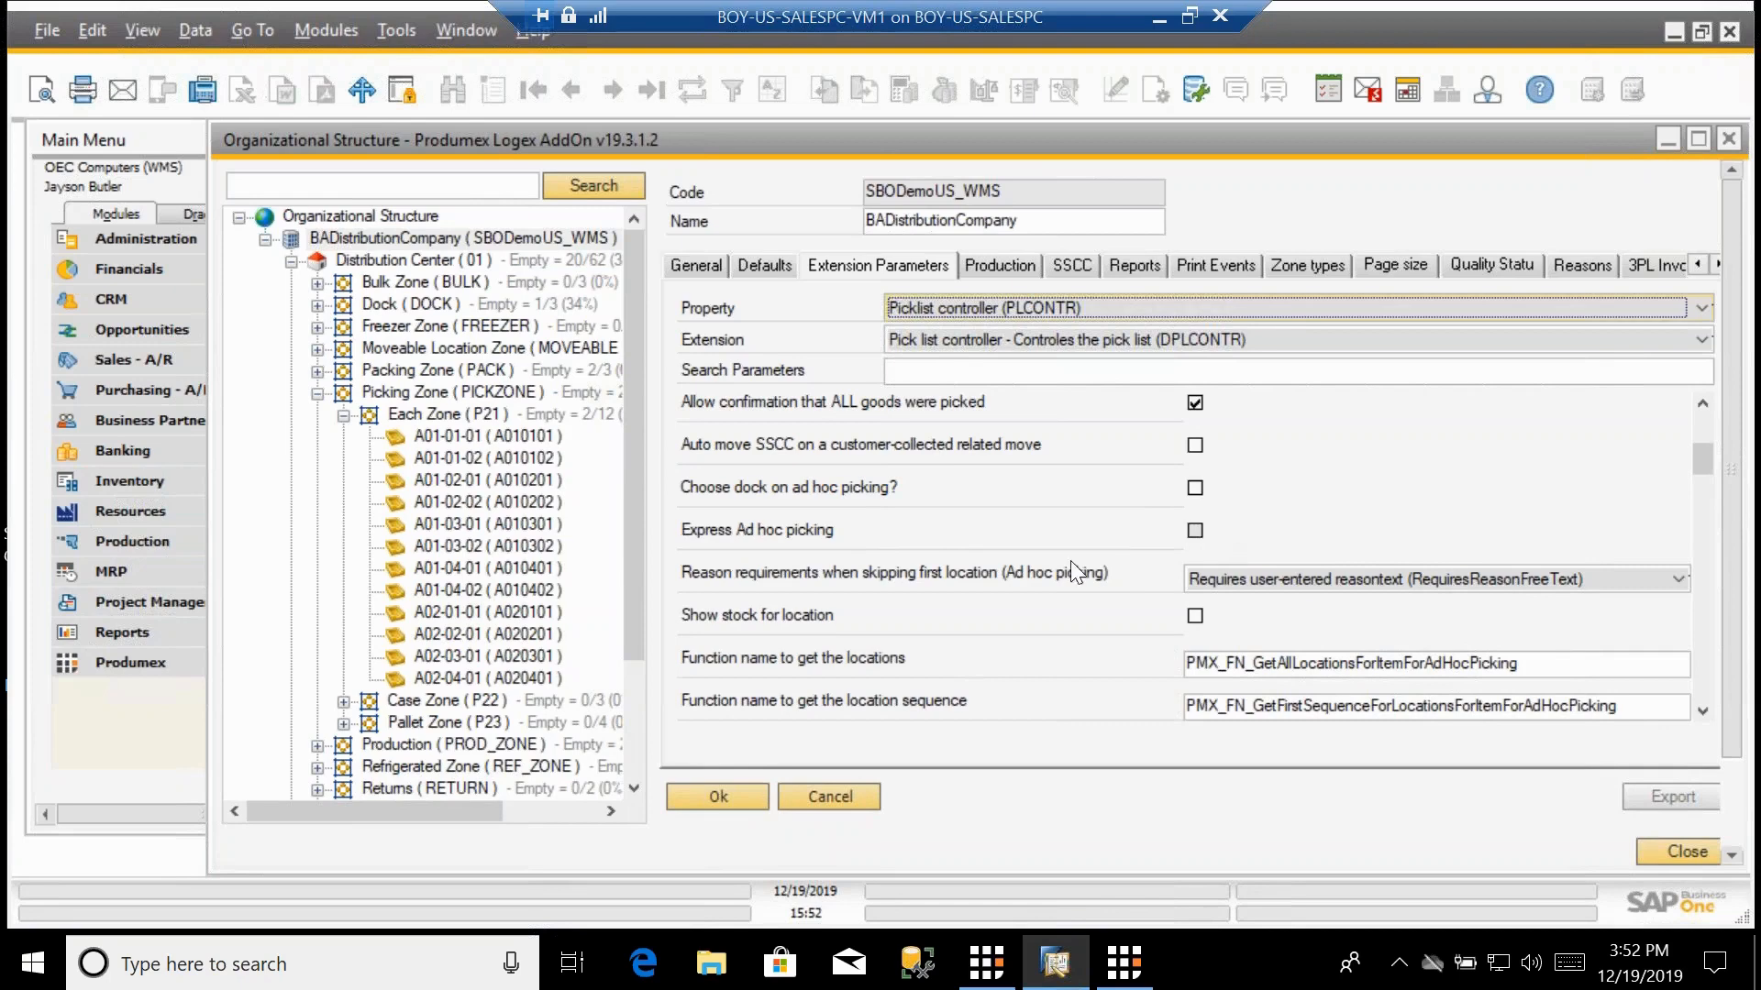
pyautogui.click(1701, 712)
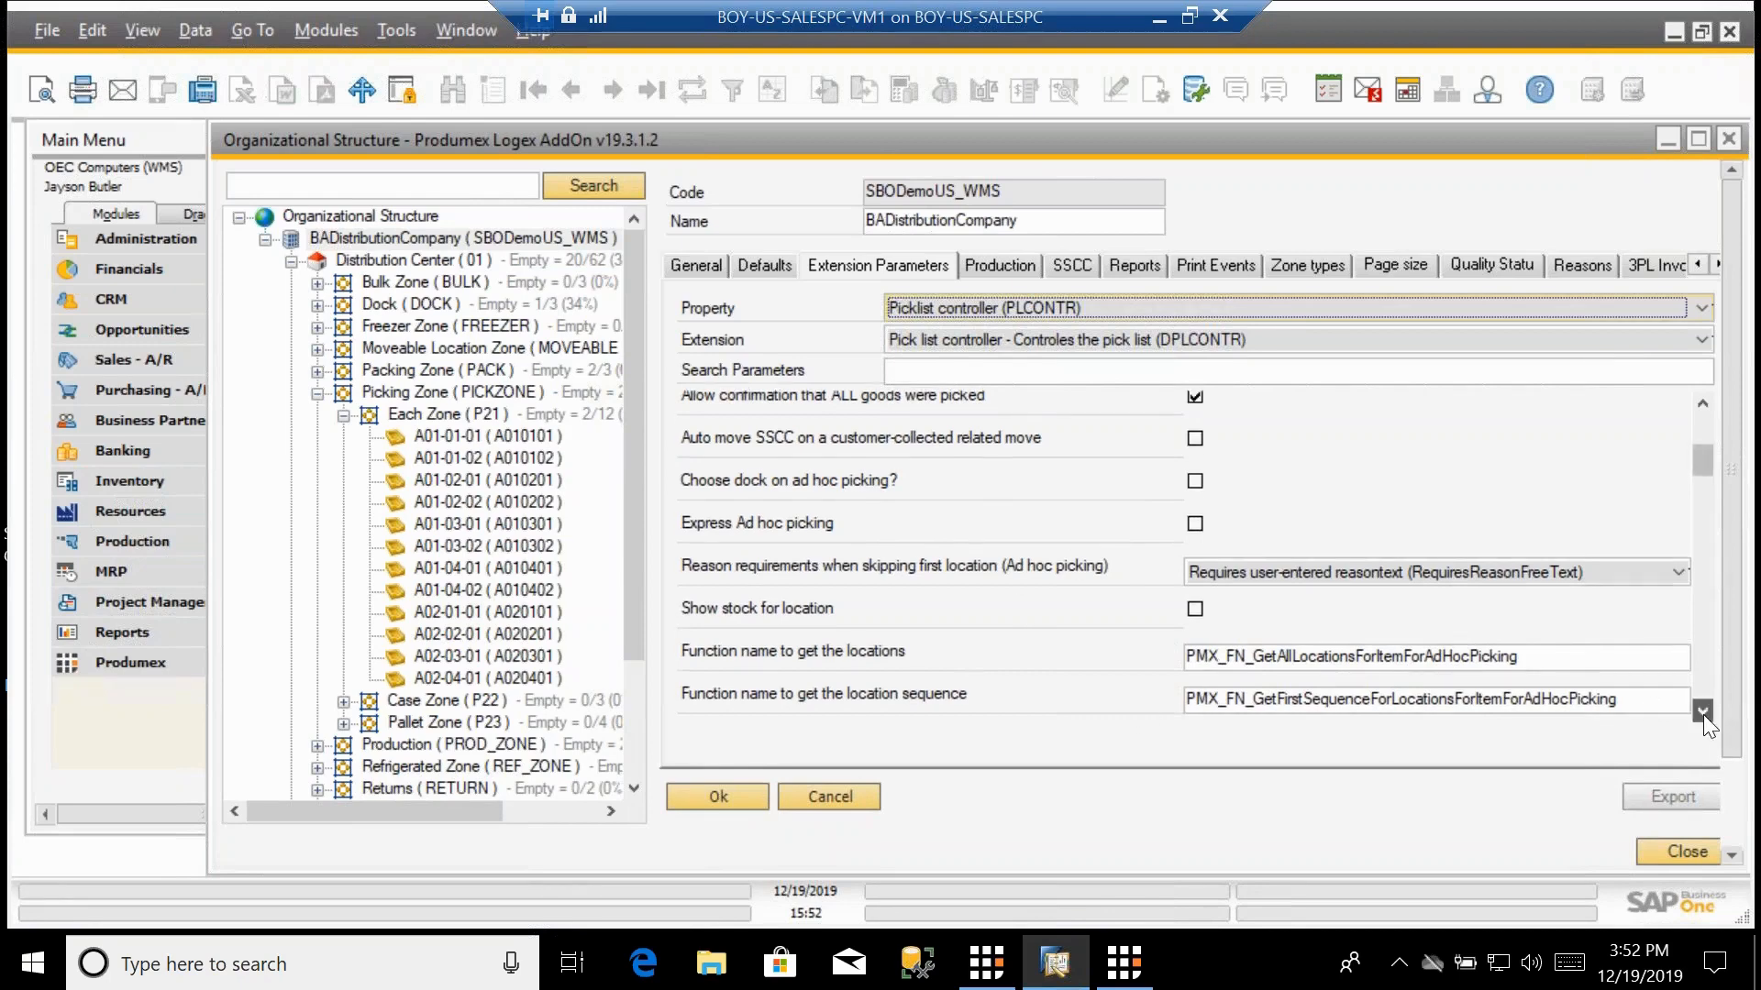
pyautogui.click(1704, 714)
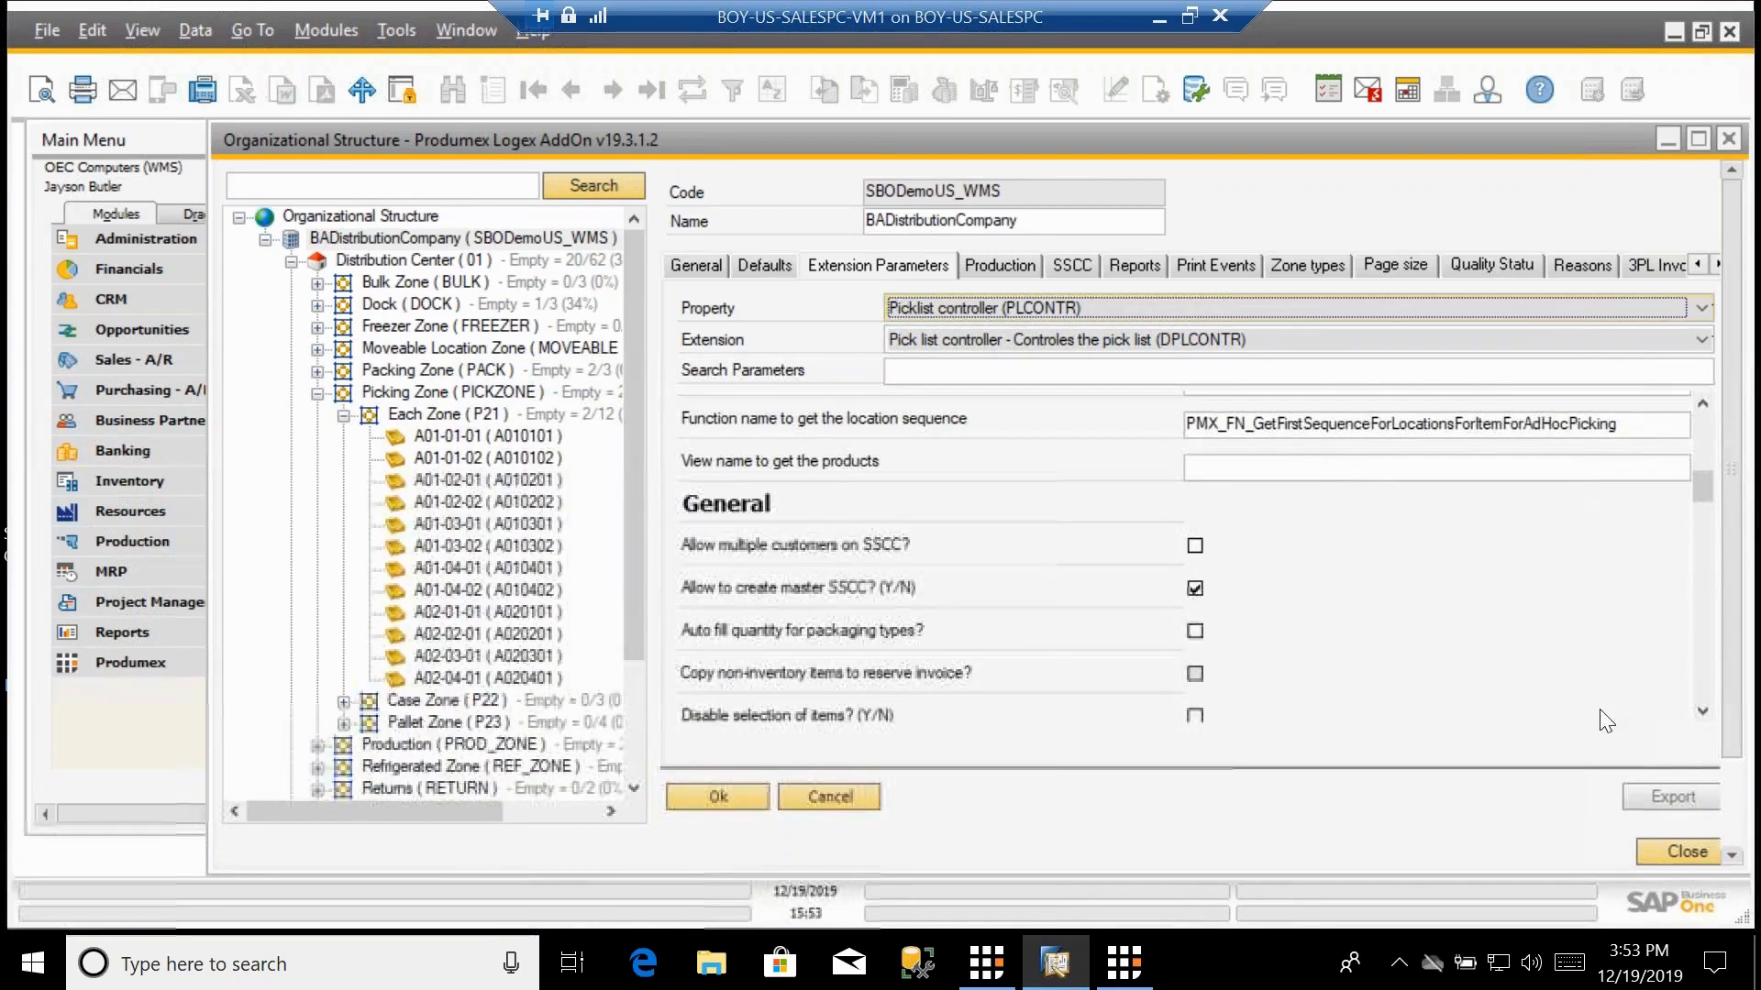
pyautogui.click(1702, 712)
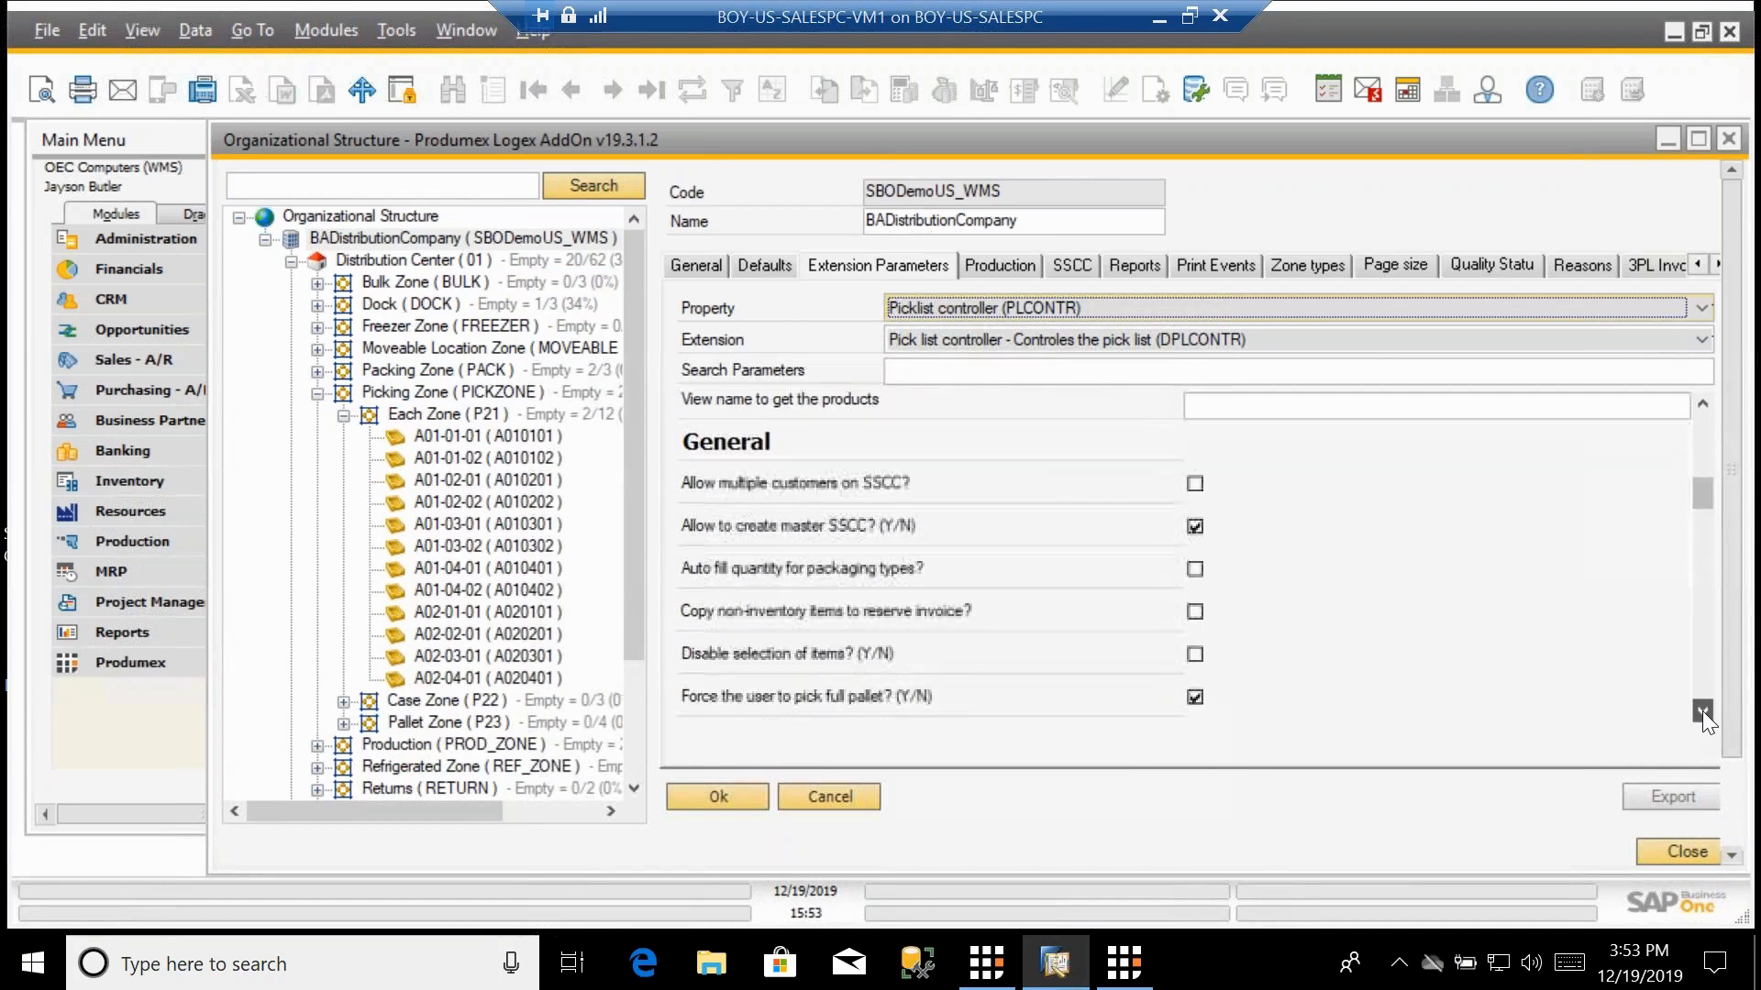
pyautogui.click(1702, 712)
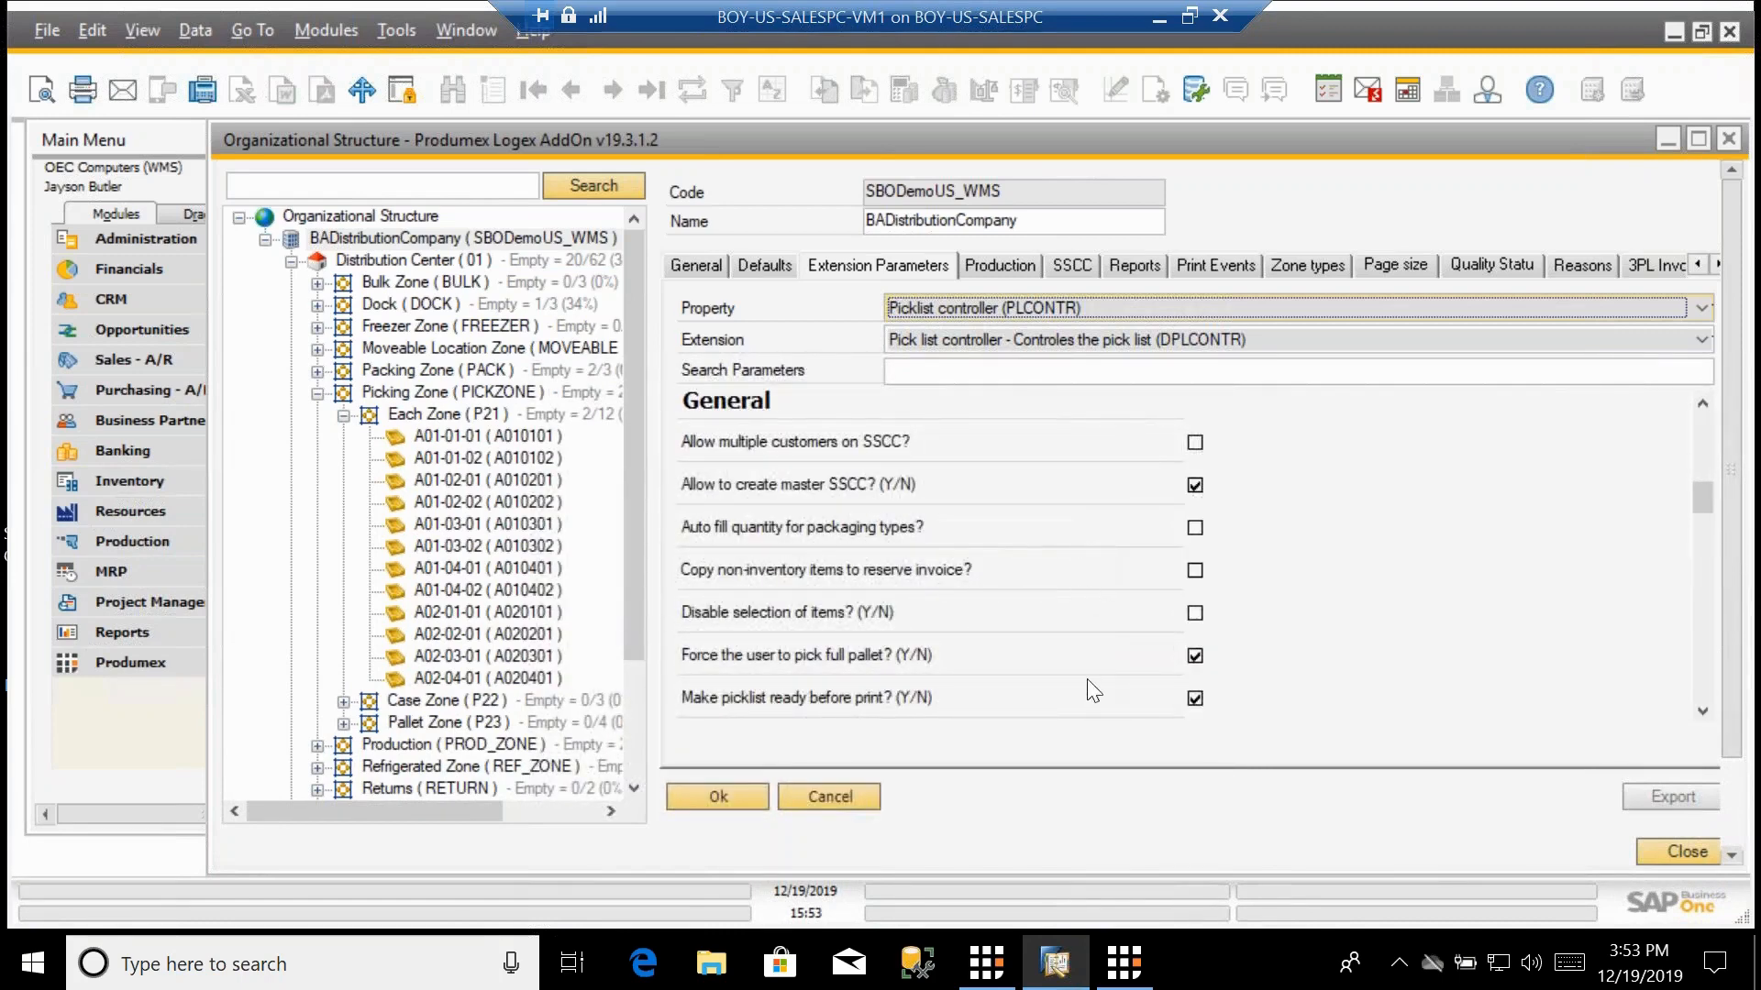
pyautogui.click(1704, 714)
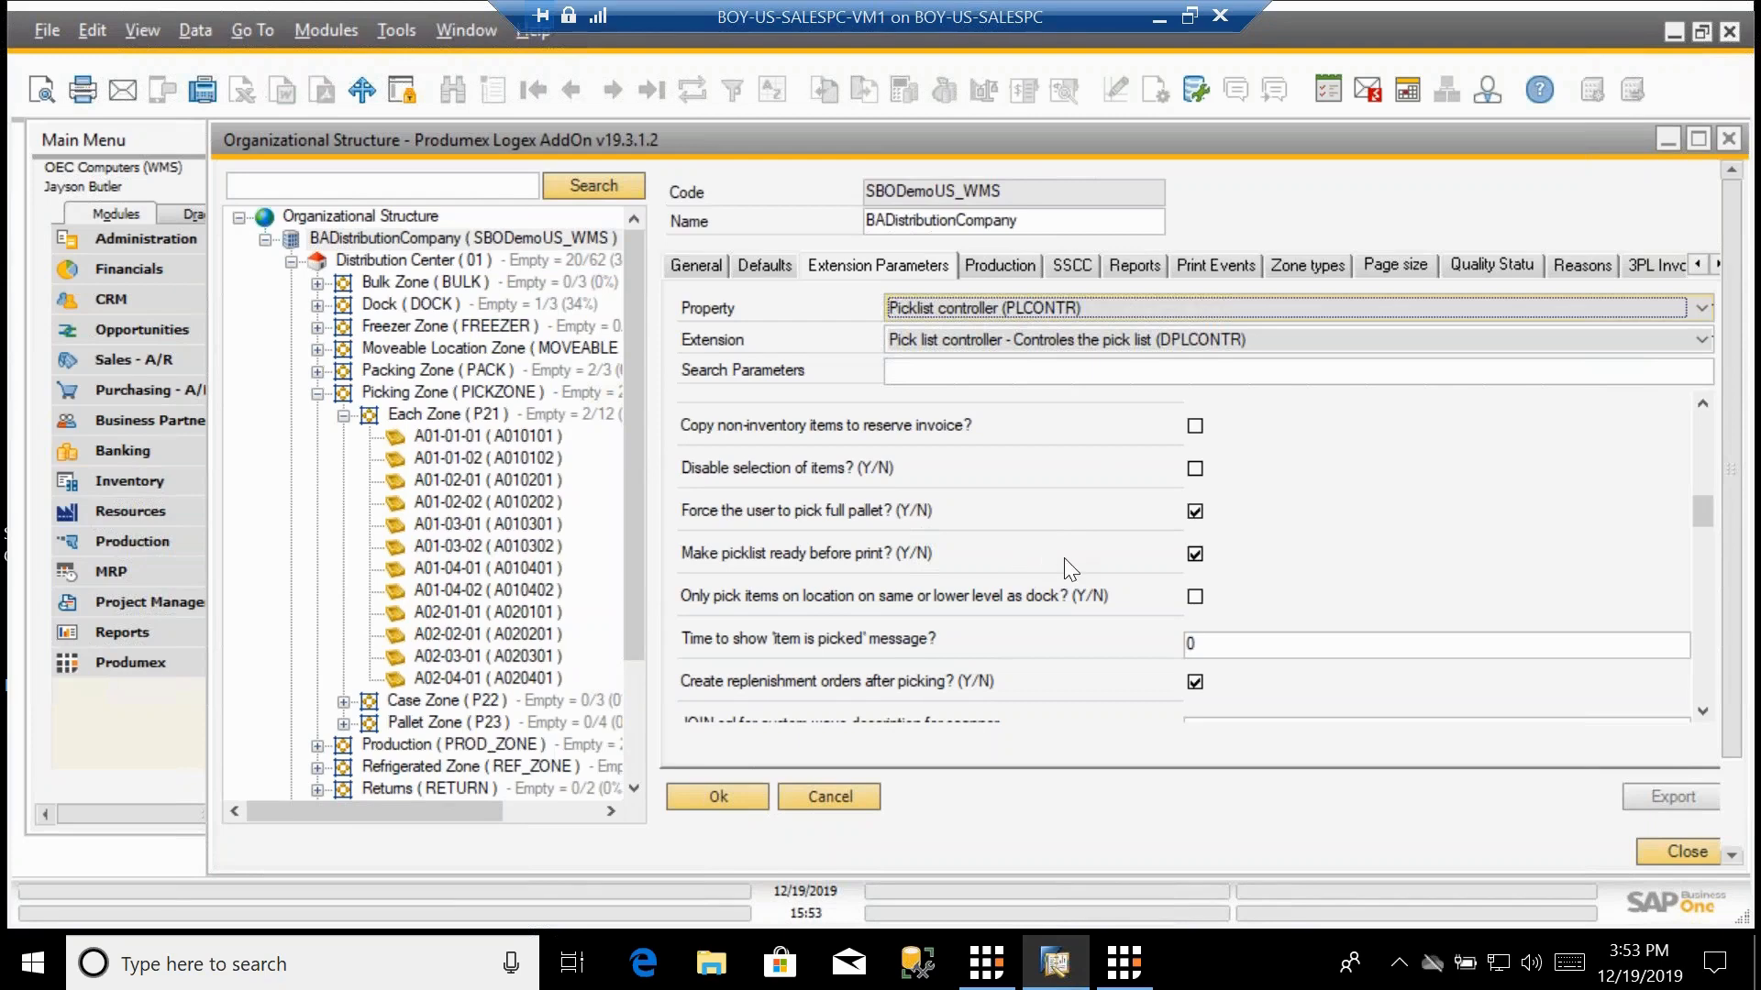
pyautogui.scroll(-5, 1064, 558)
pyautogui.scroll(-5, 1061, 558)
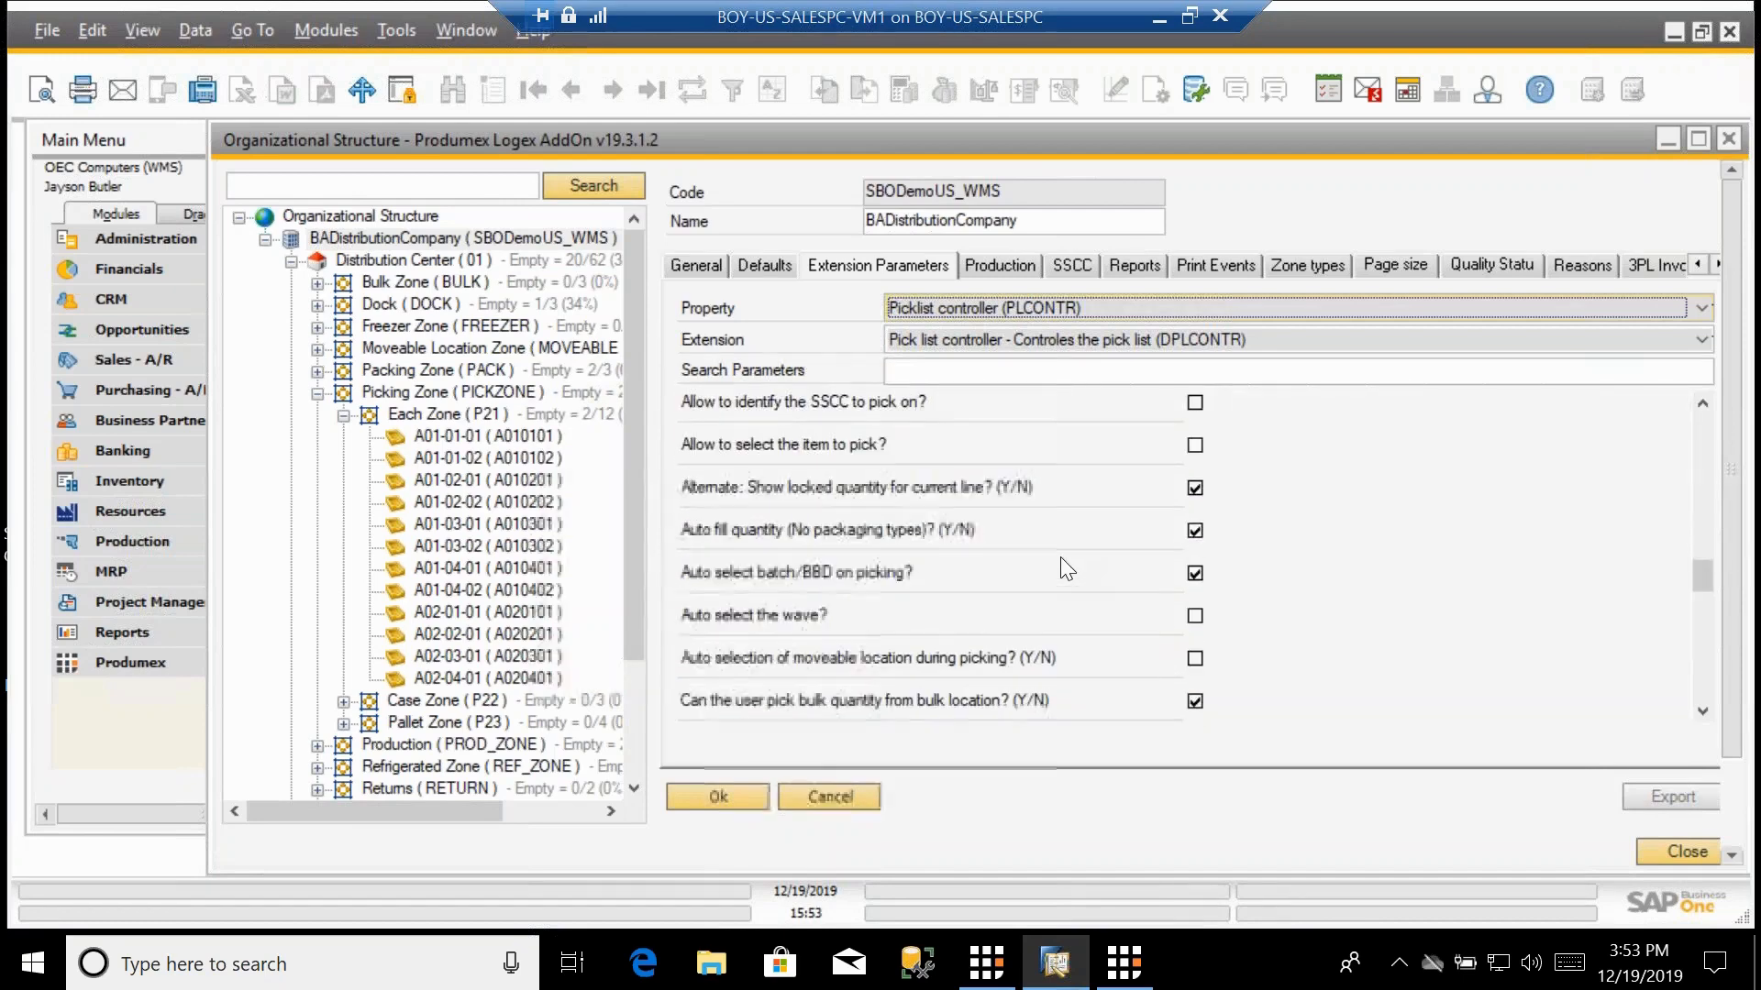
pyautogui.scroll(-4, 1060, 557)
pyautogui.scroll(-4, 1060, 557)
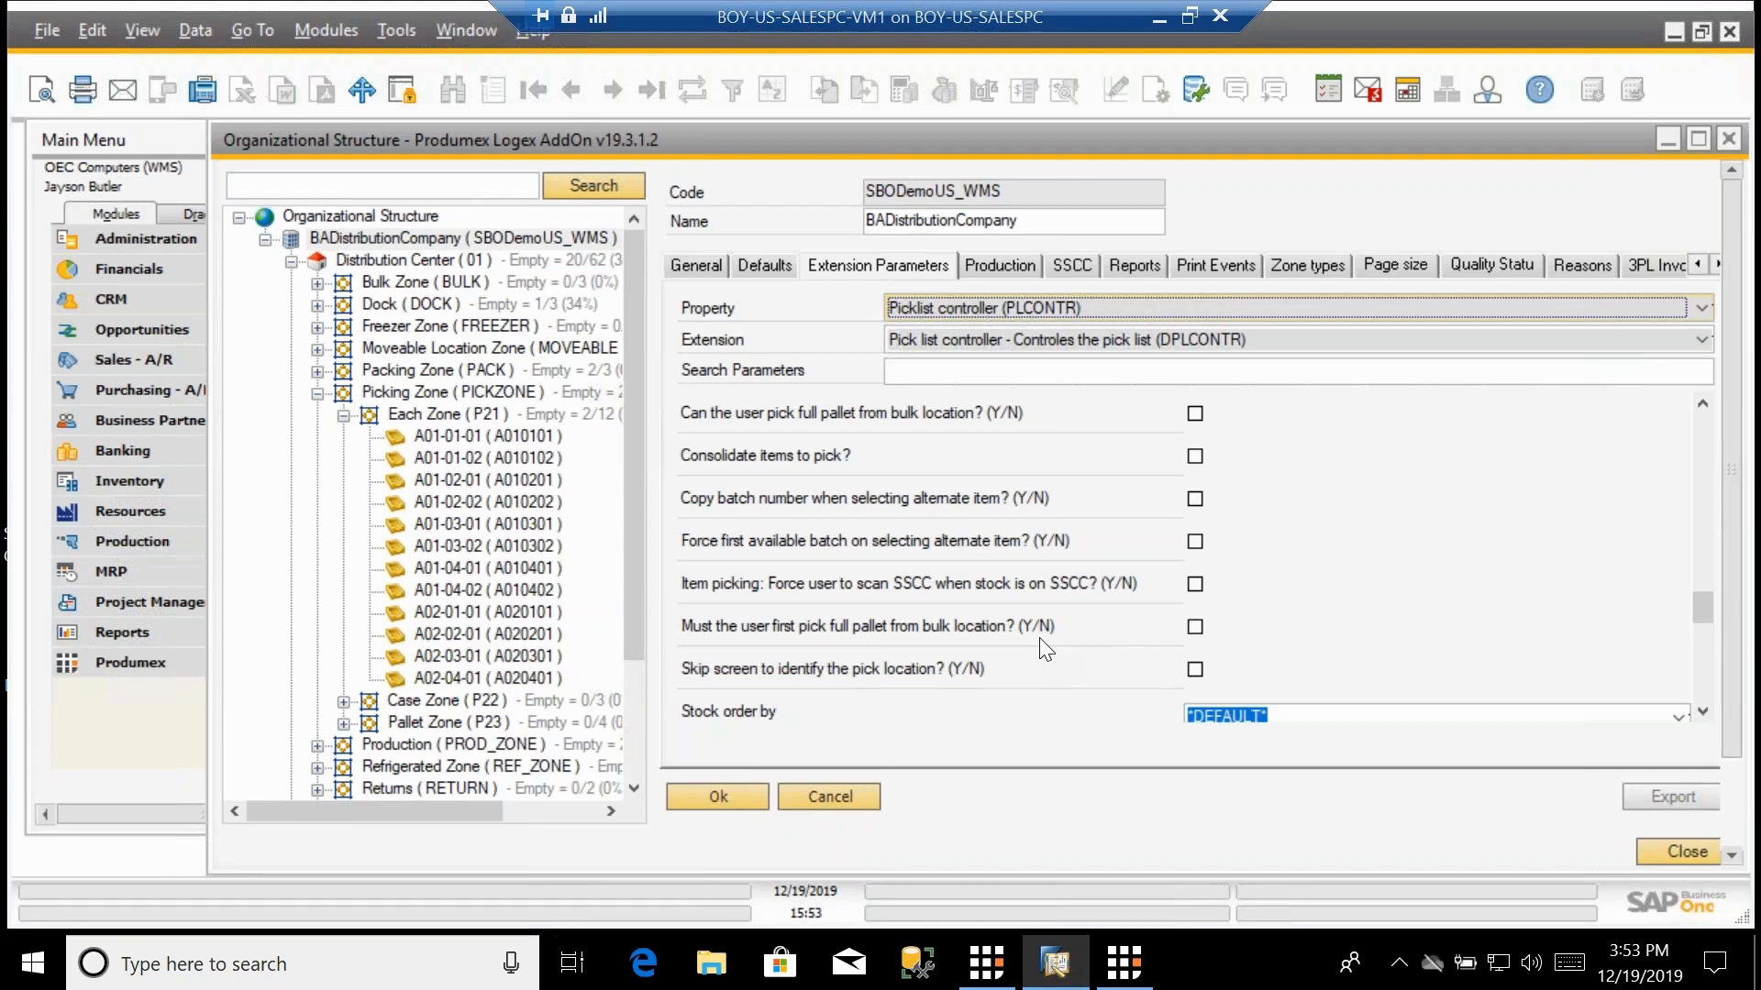
pyautogui.scroll(5, 1038, 636)
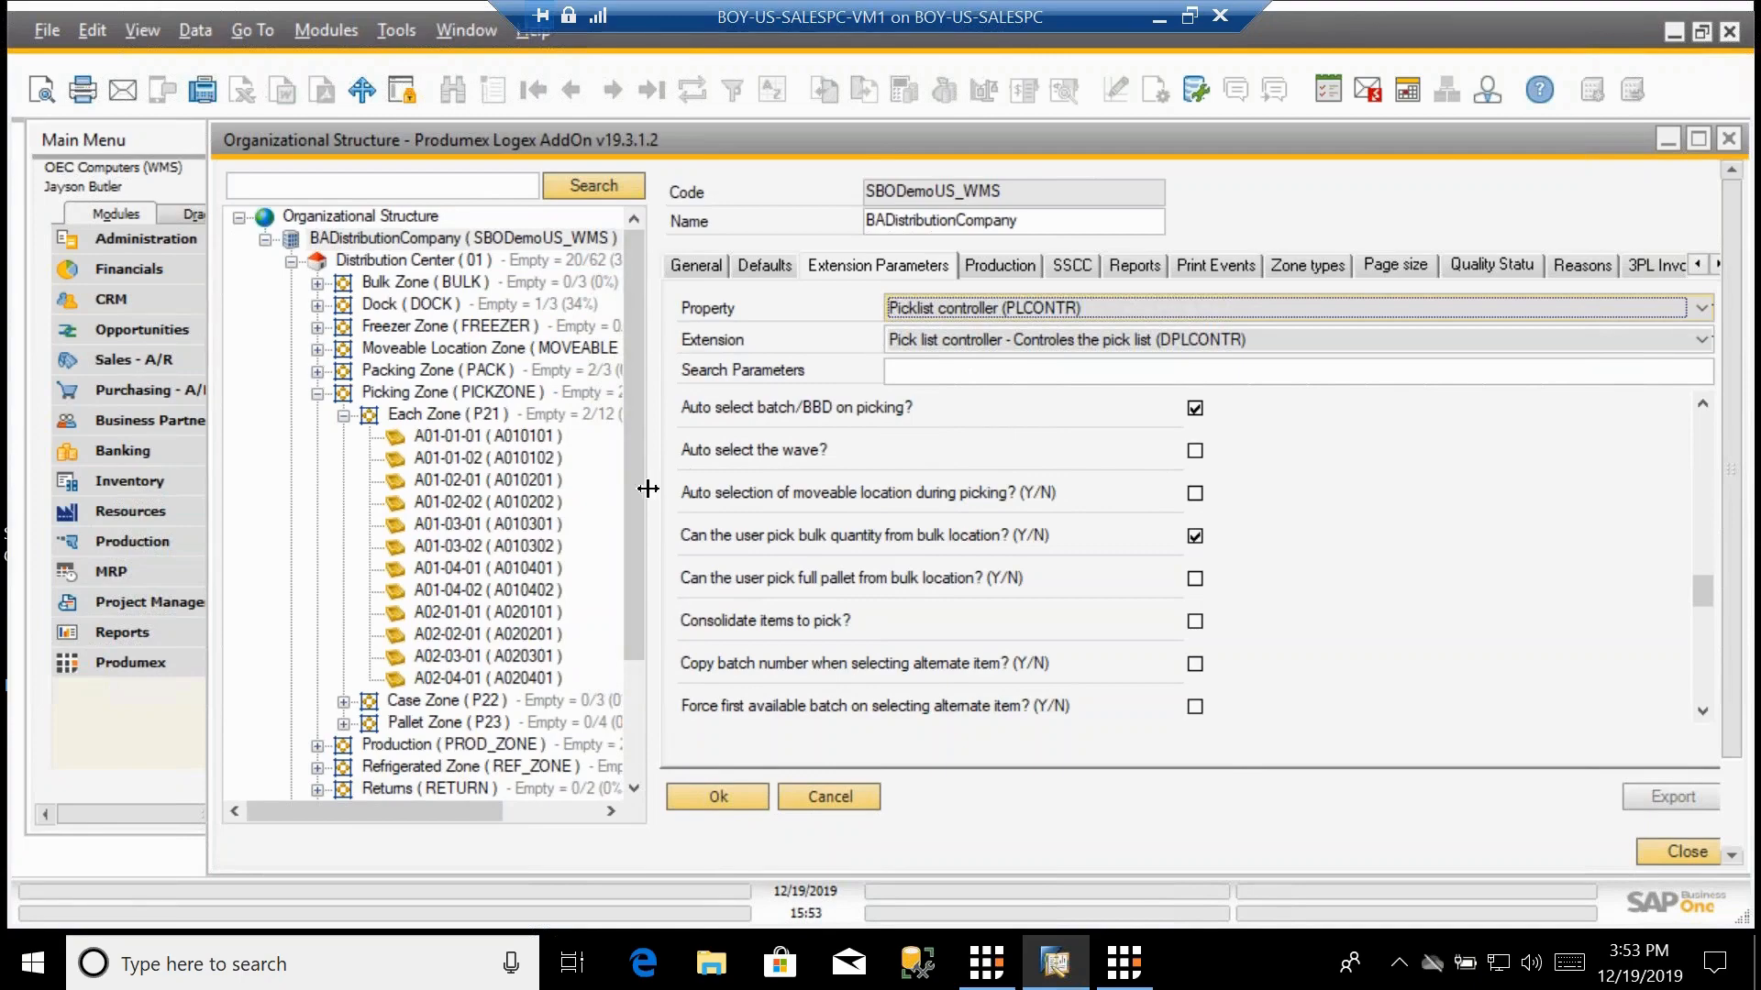
# Widen the structure tree and open the settings of Each Zone location A01-01-01, continuing without saving.
pyautogui.moveTo(648, 488); pyautogui.dragTo(823, 503)
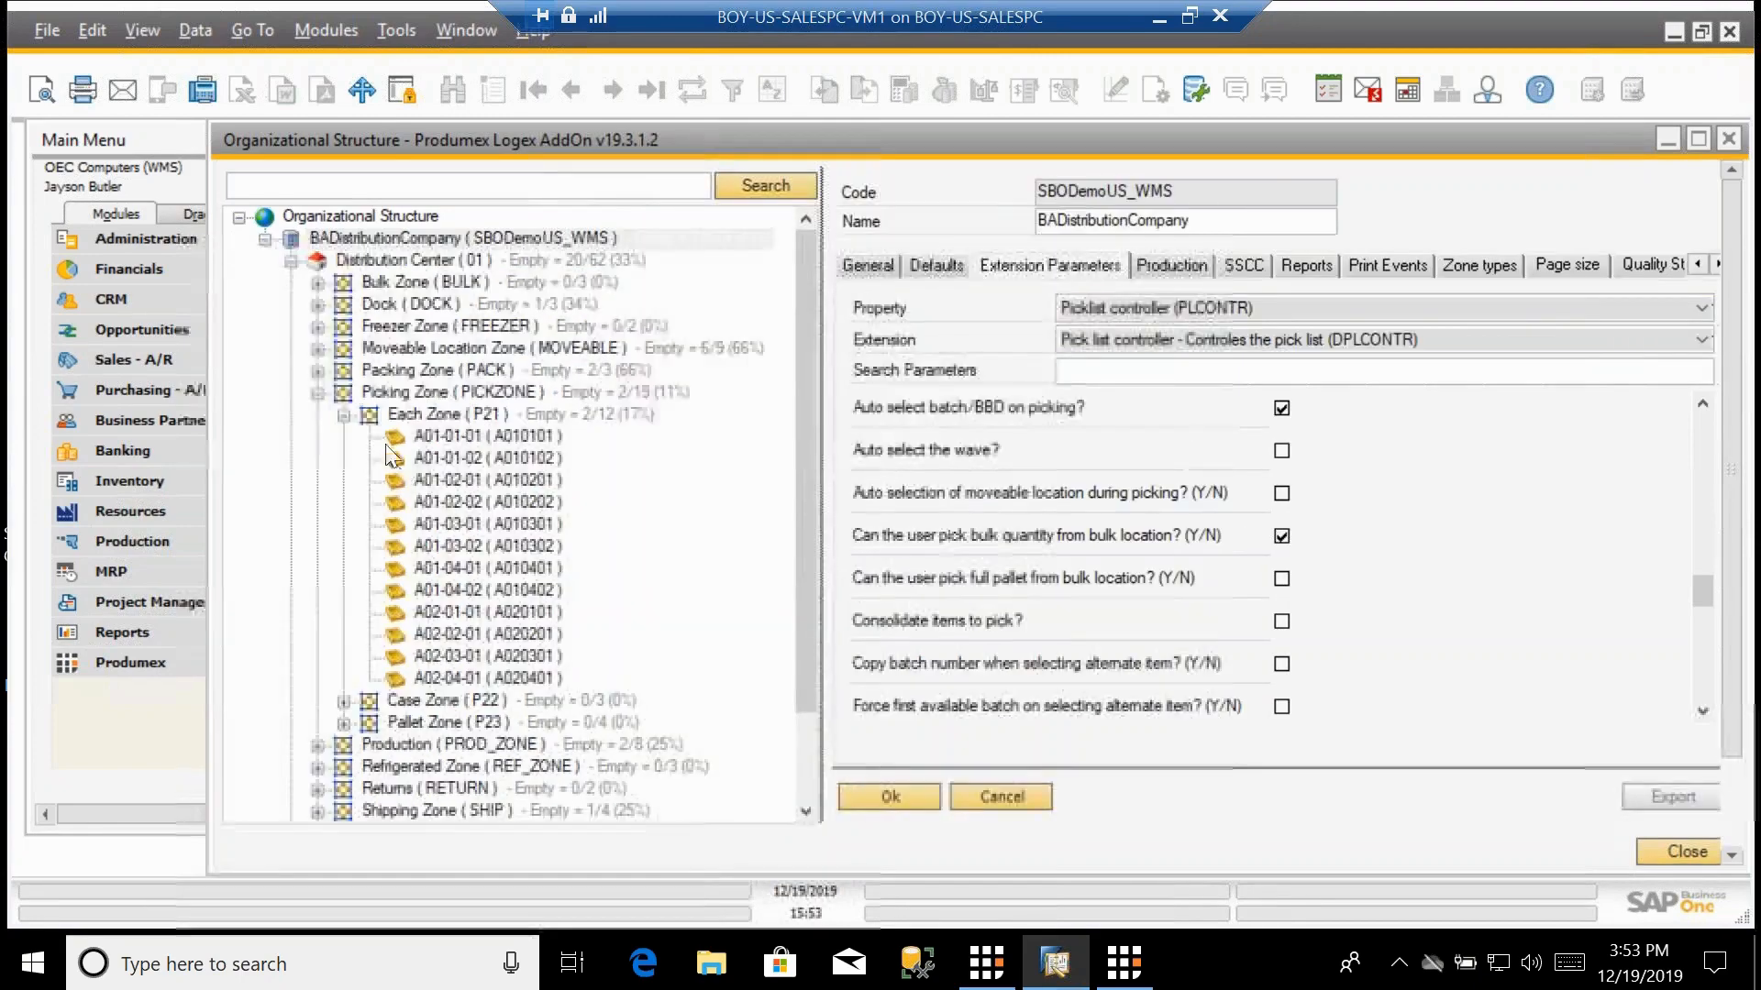
pyautogui.click(410, 436)
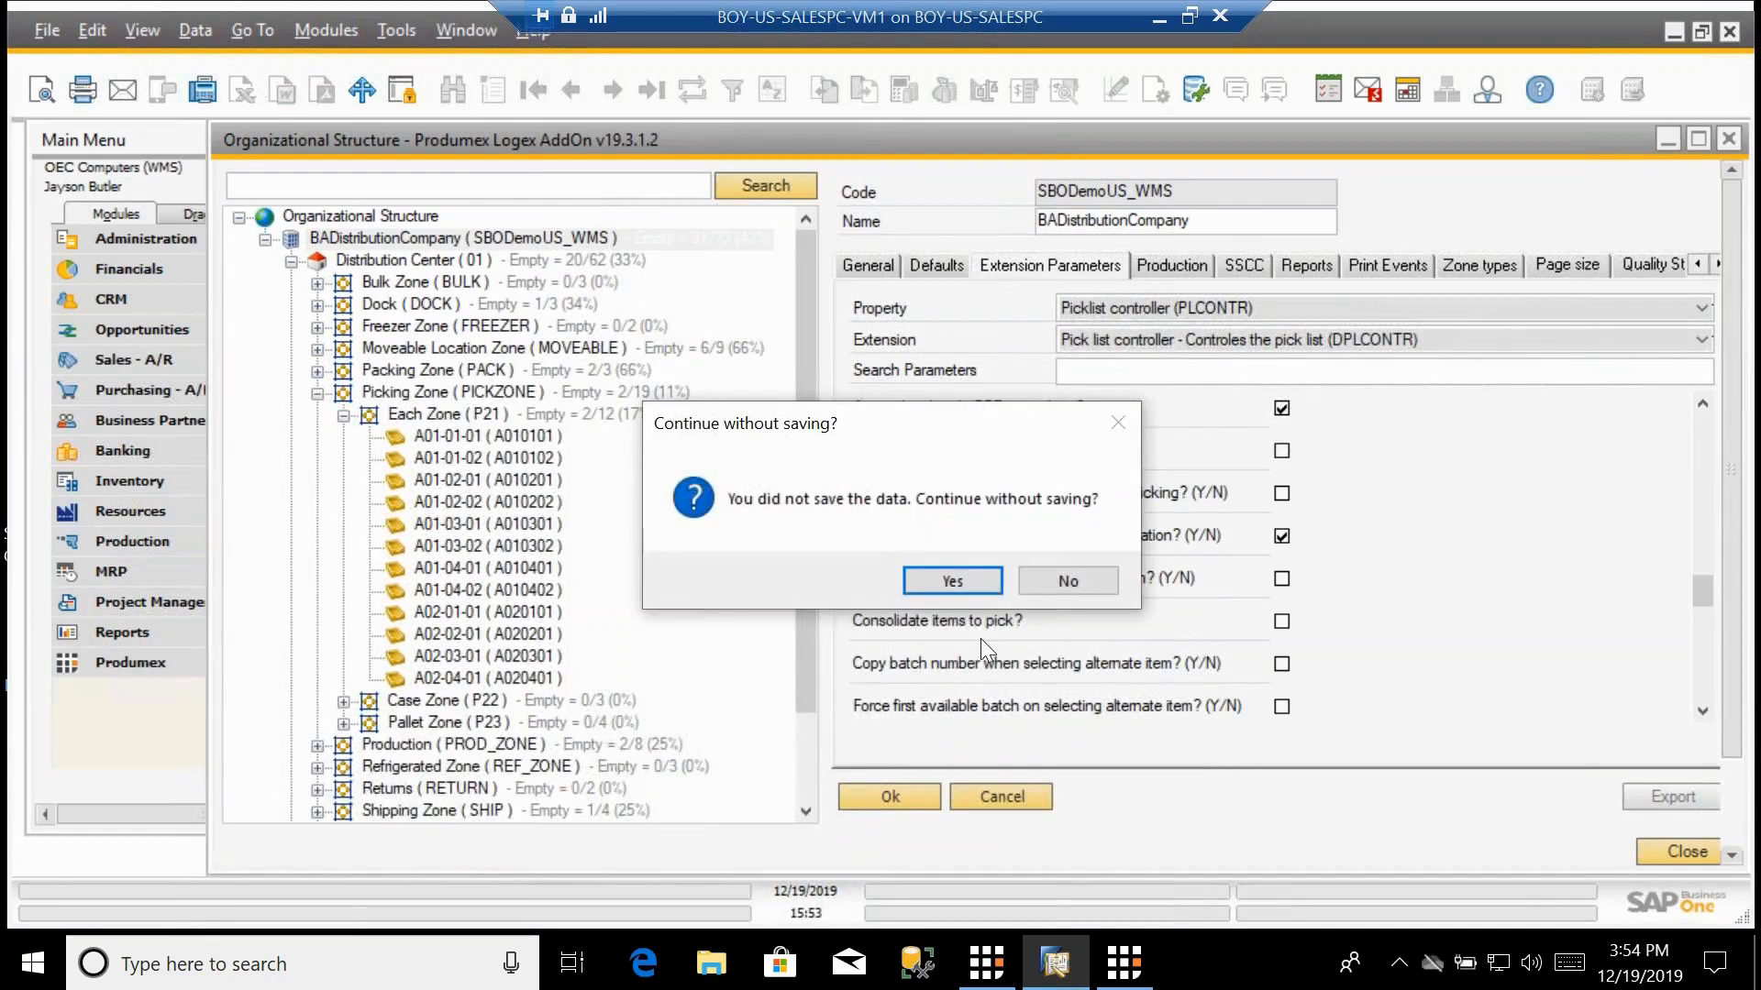
pyautogui.click(978, 585)
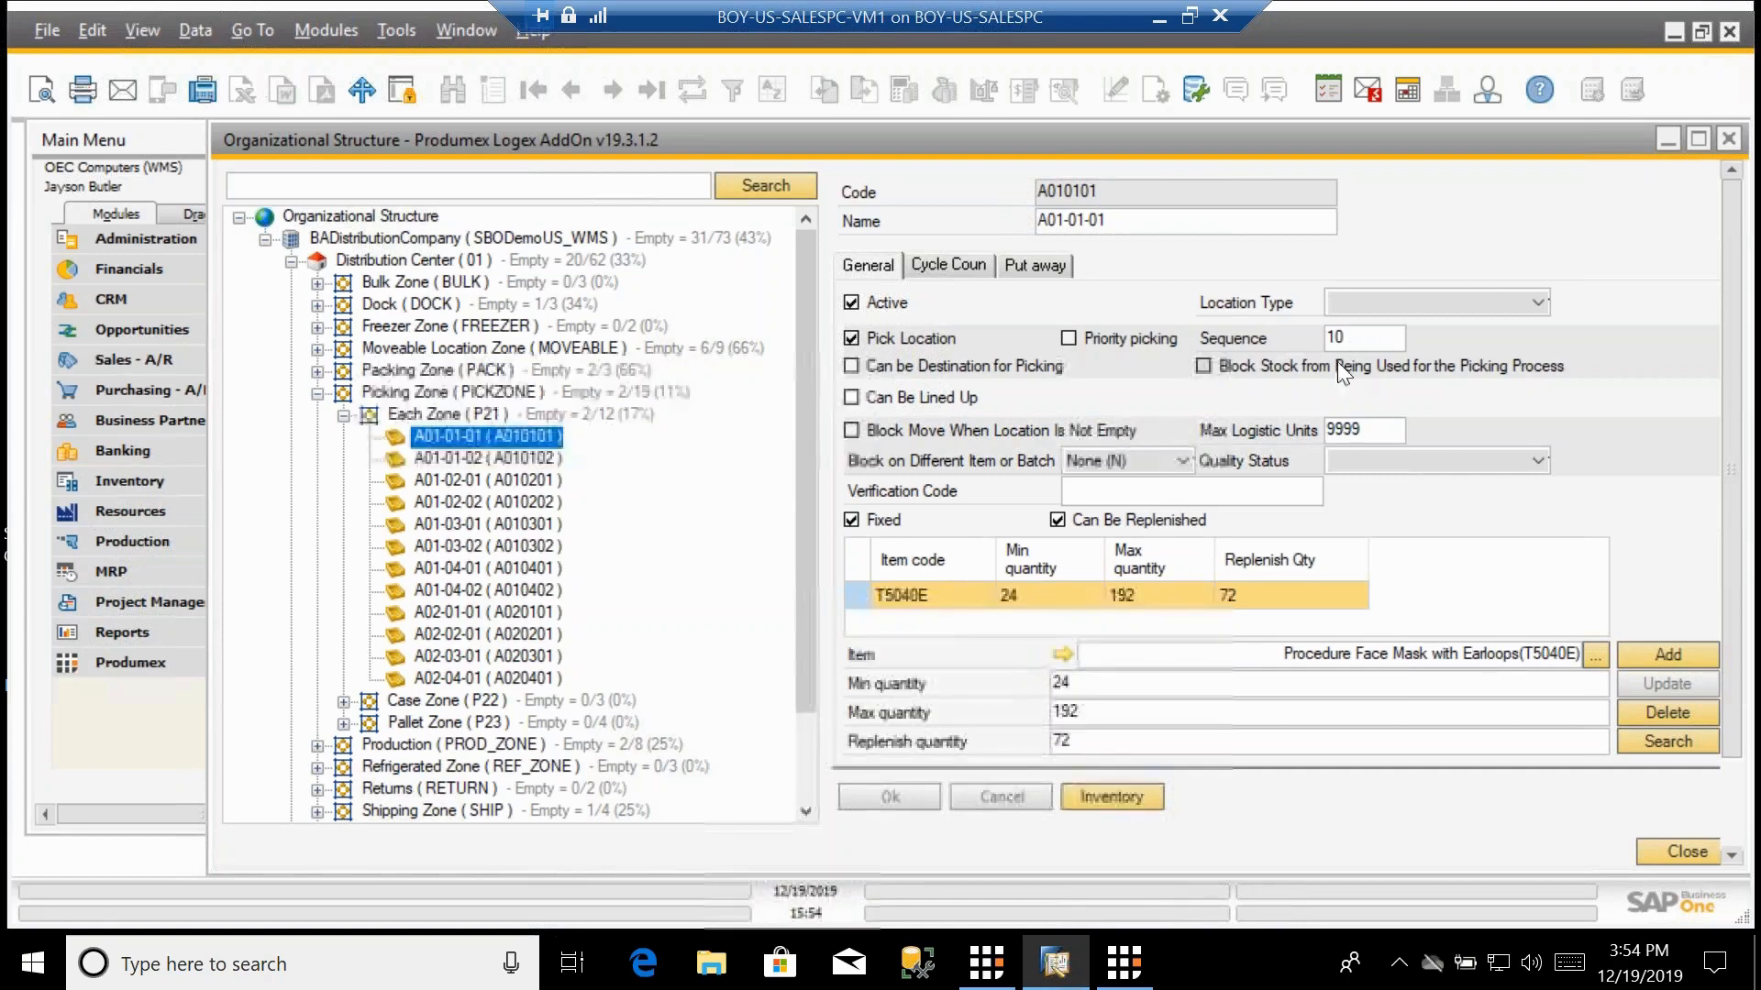
# Examine the picking sequence of locations A01-01-02, A01-02-01 and A01-02-02, and minimize the Organizational Structure window.
pyautogui.click(450, 458)
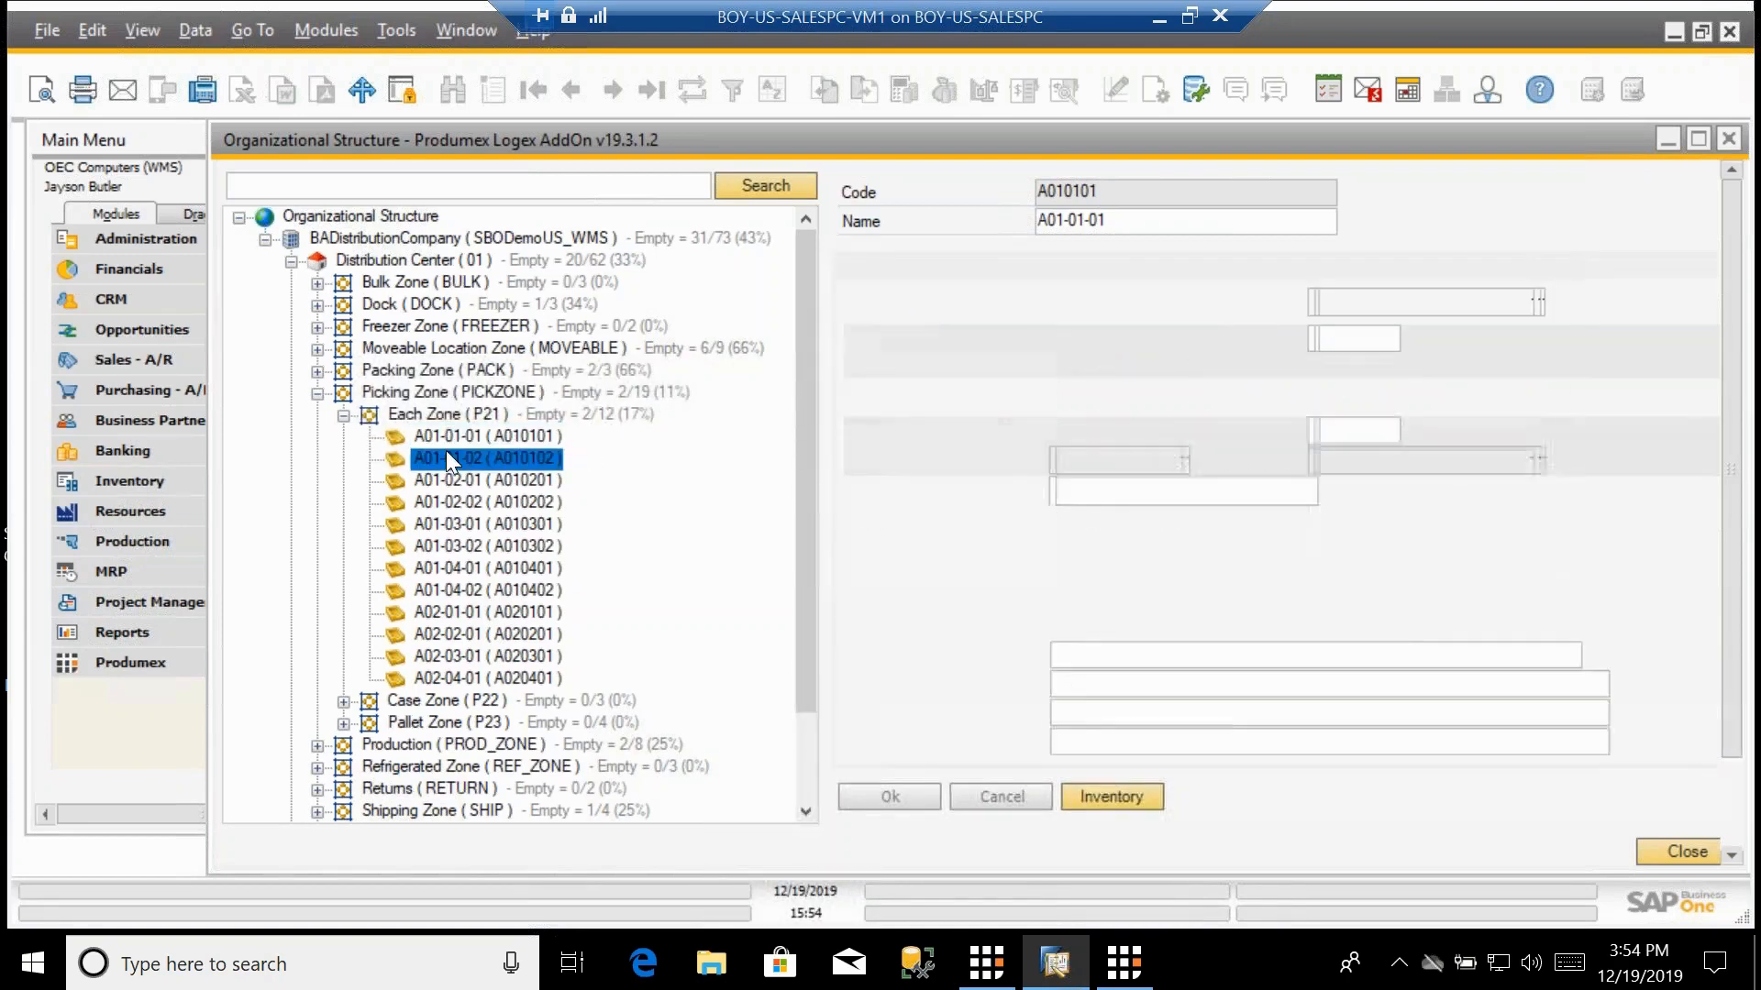
pyautogui.click(459, 478)
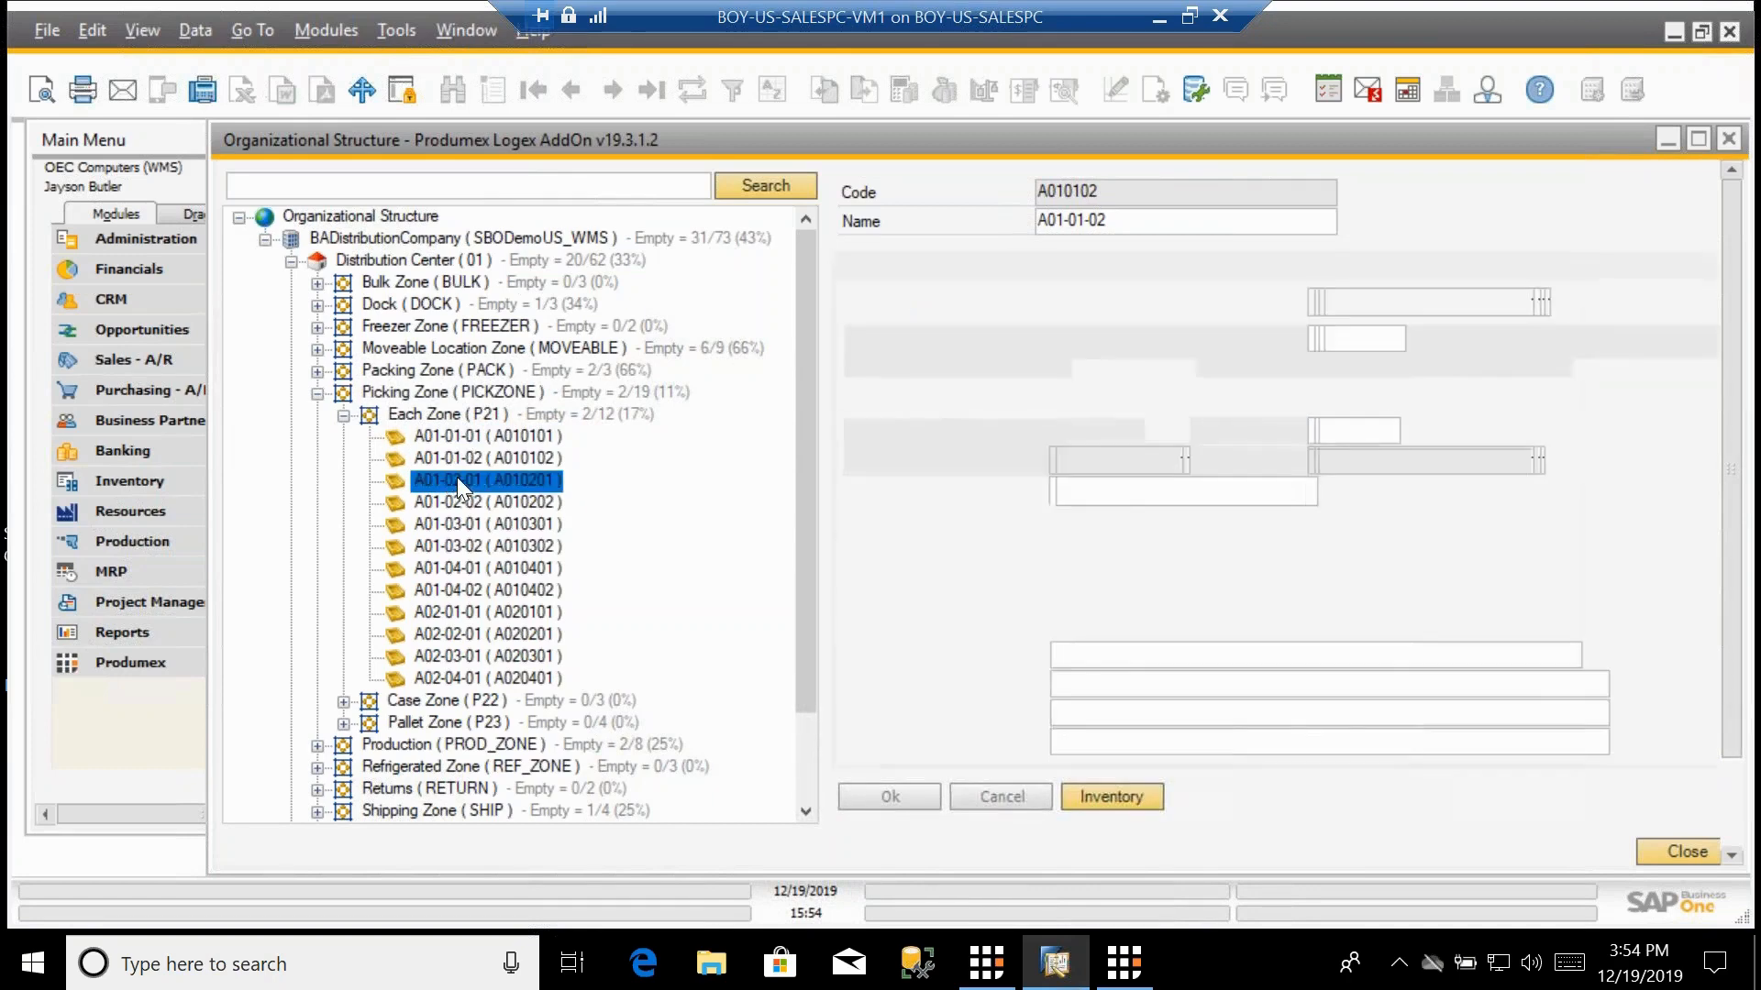
pyautogui.click(455, 503)
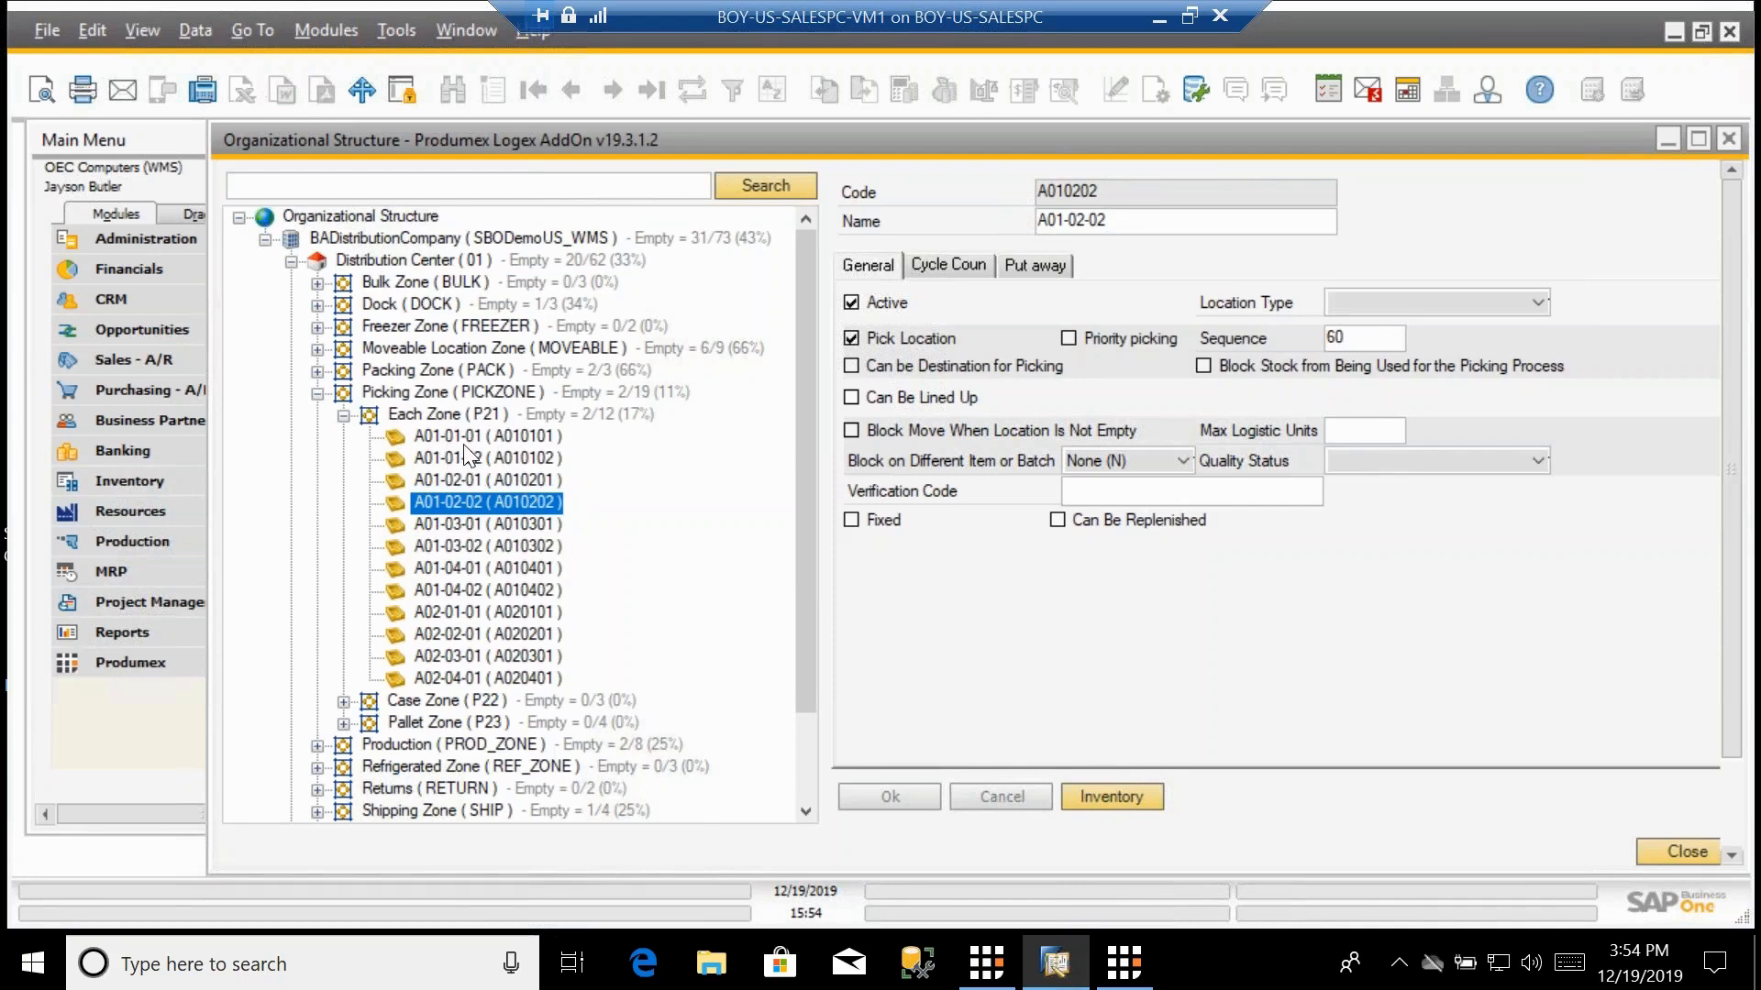
pyautogui.click(1339, 344)
pyautogui.click(1670, 141)
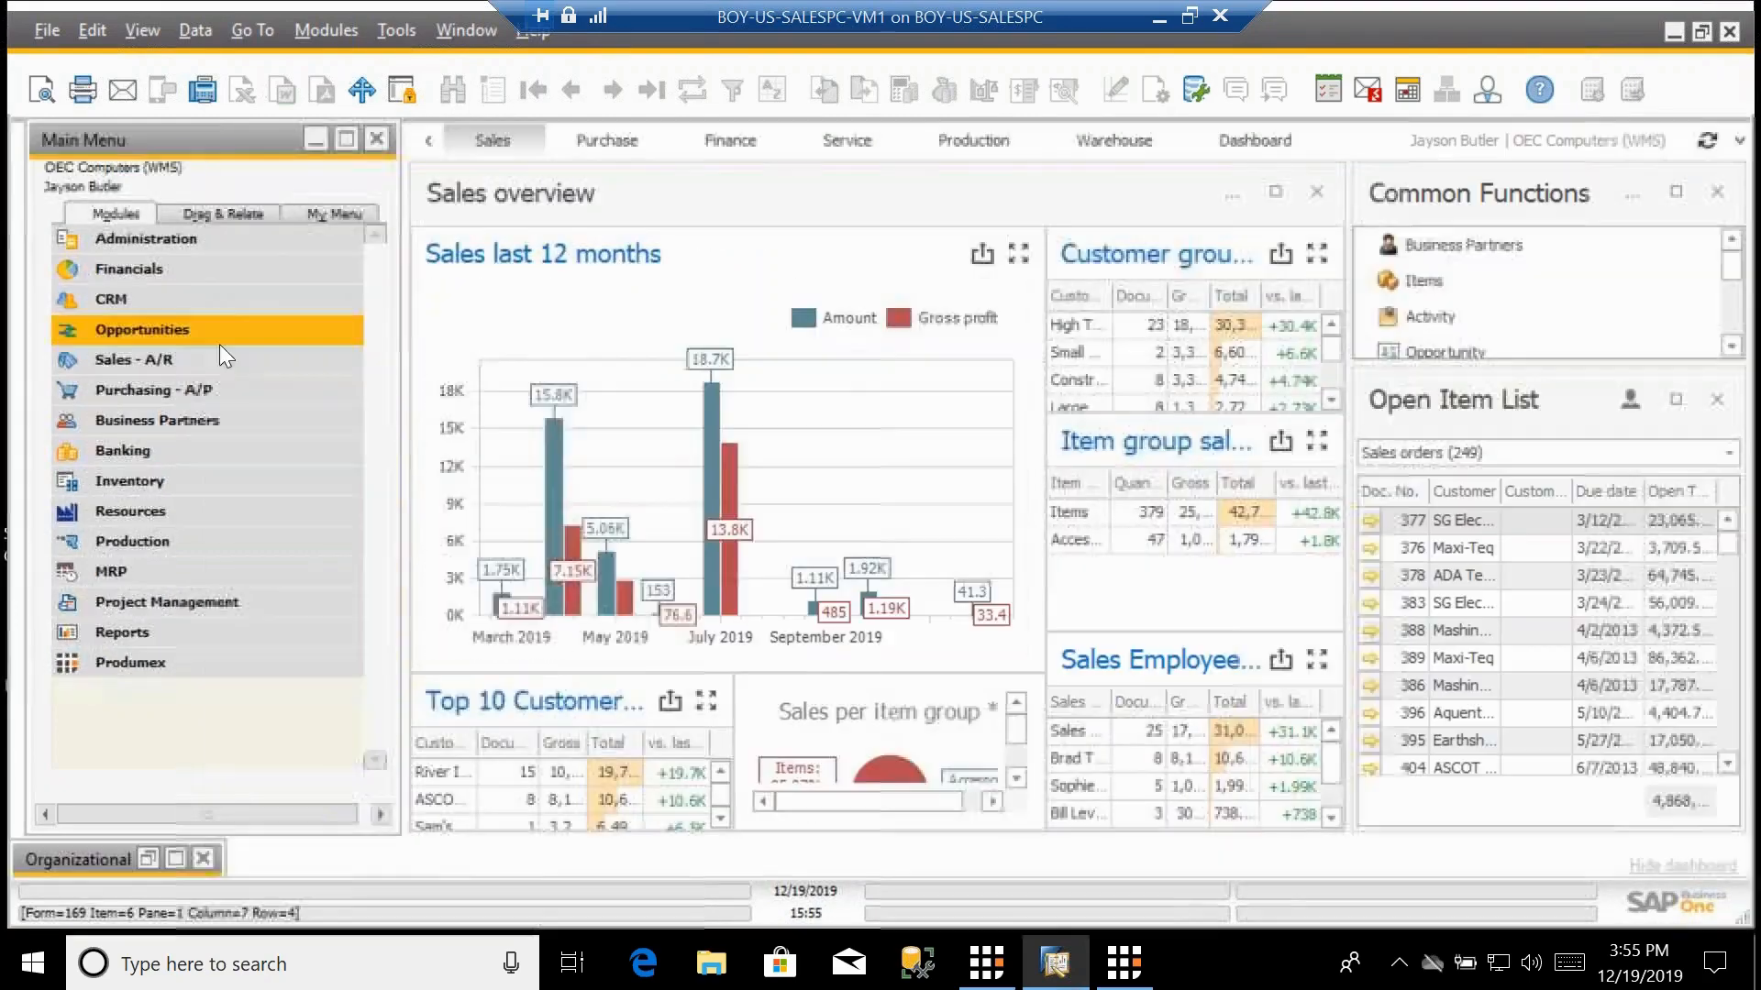
# Start a new sales order with Maxi-Teq as the customer.
pyautogui.click(197, 359)
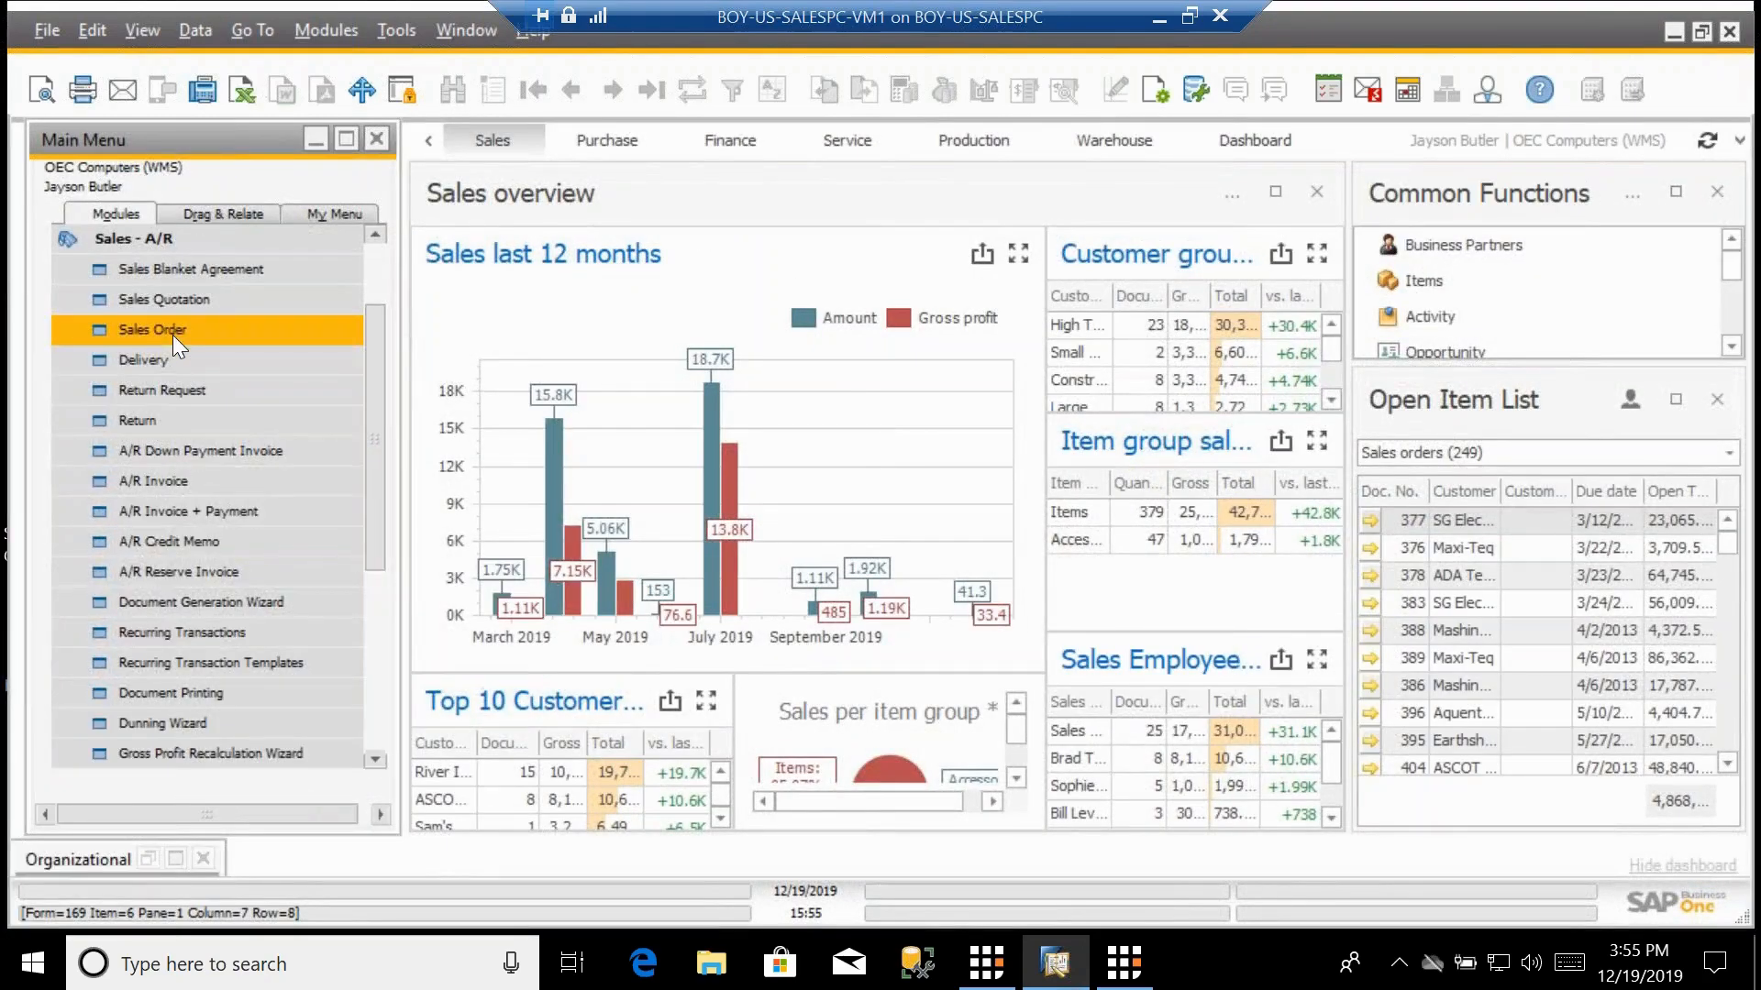
pyautogui.click(172, 332)
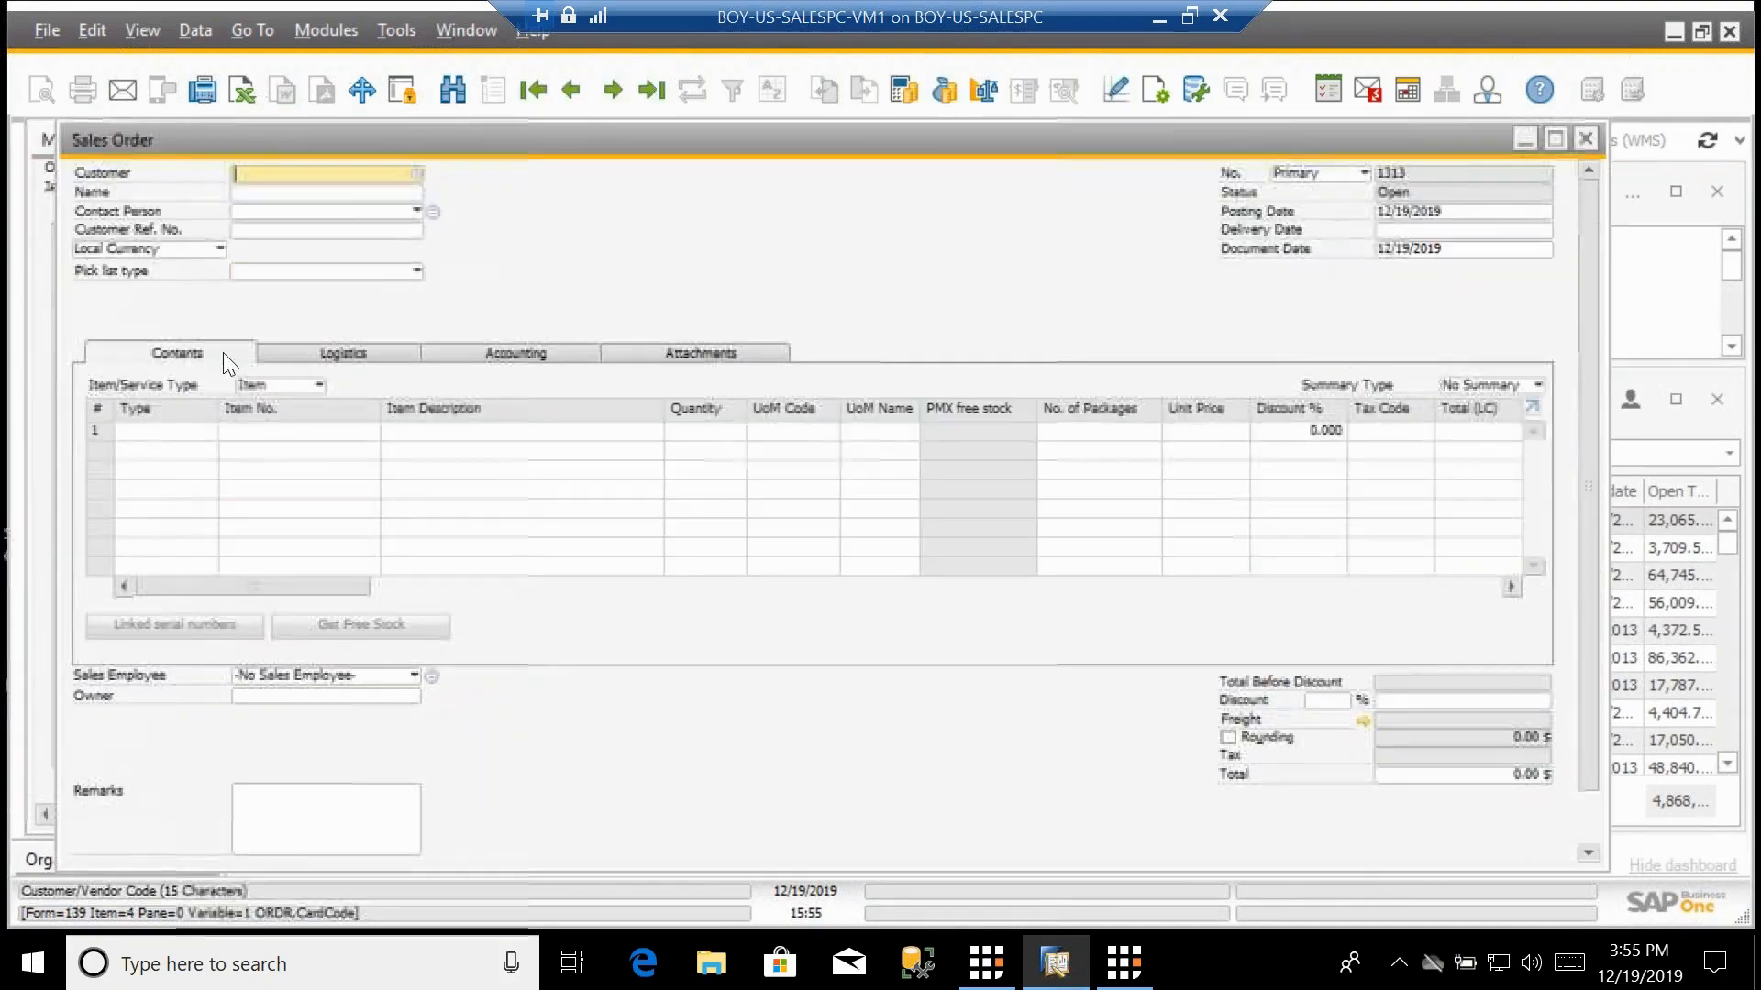
pyautogui.press('Tab')
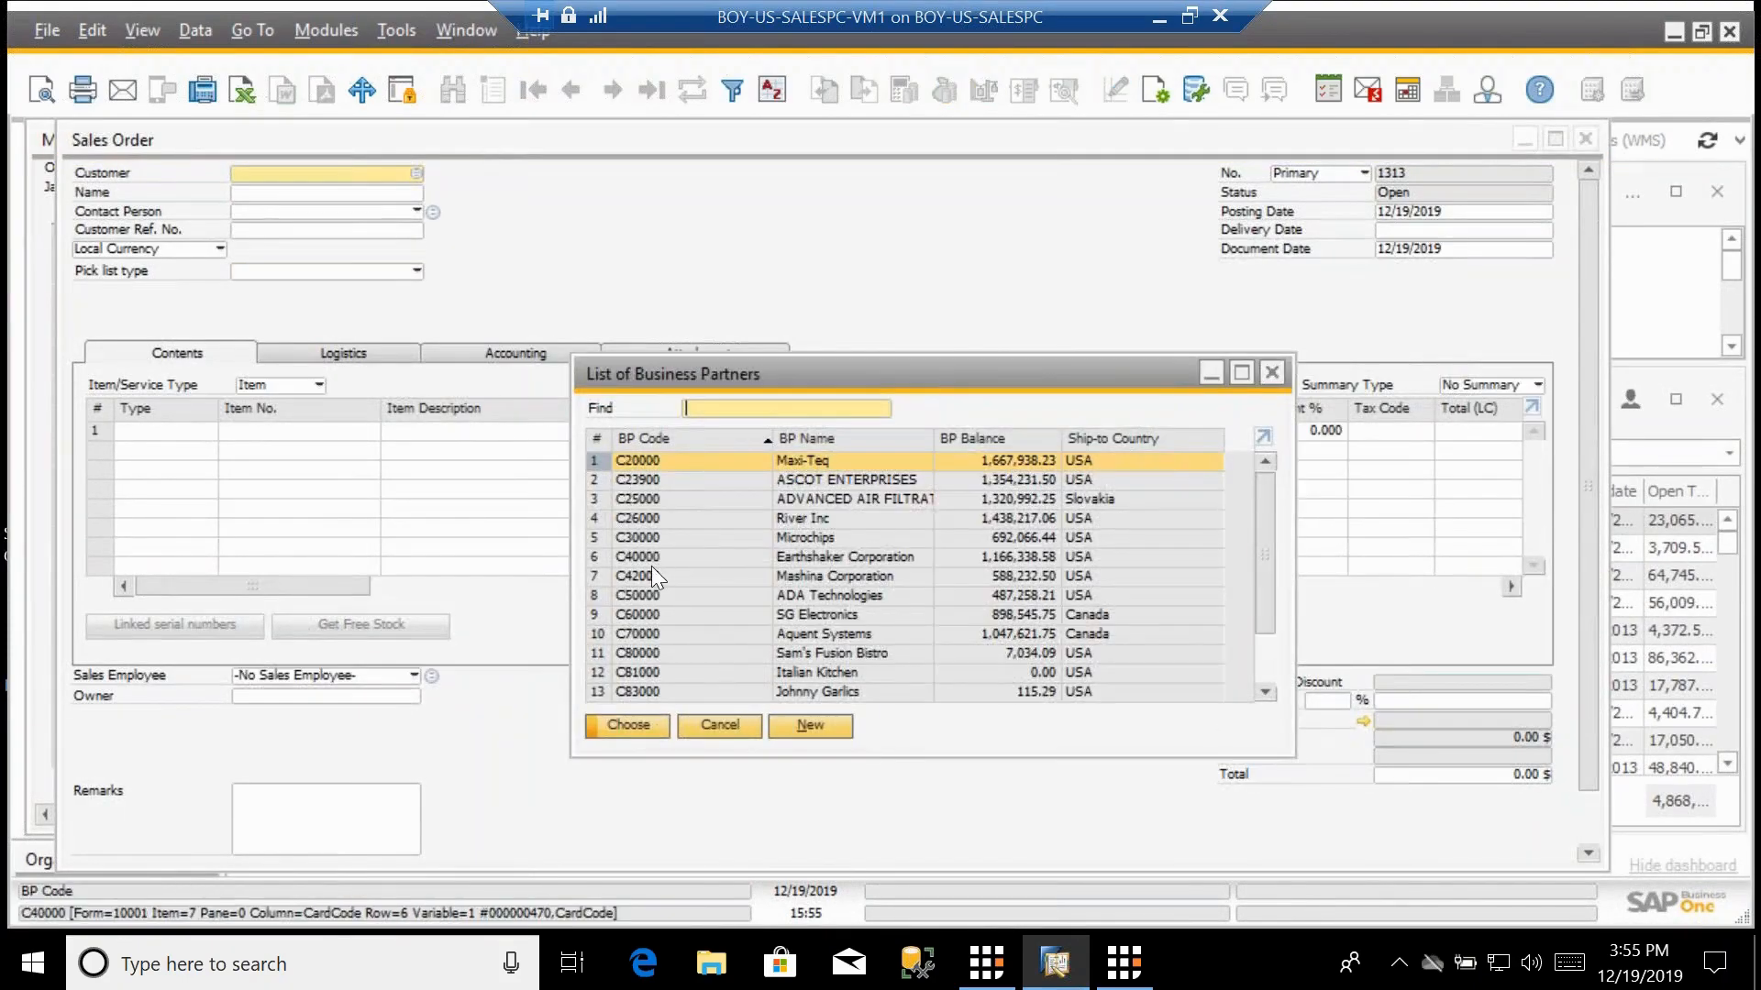
pyautogui.click(634, 728)
pyautogui.click(266, 438)
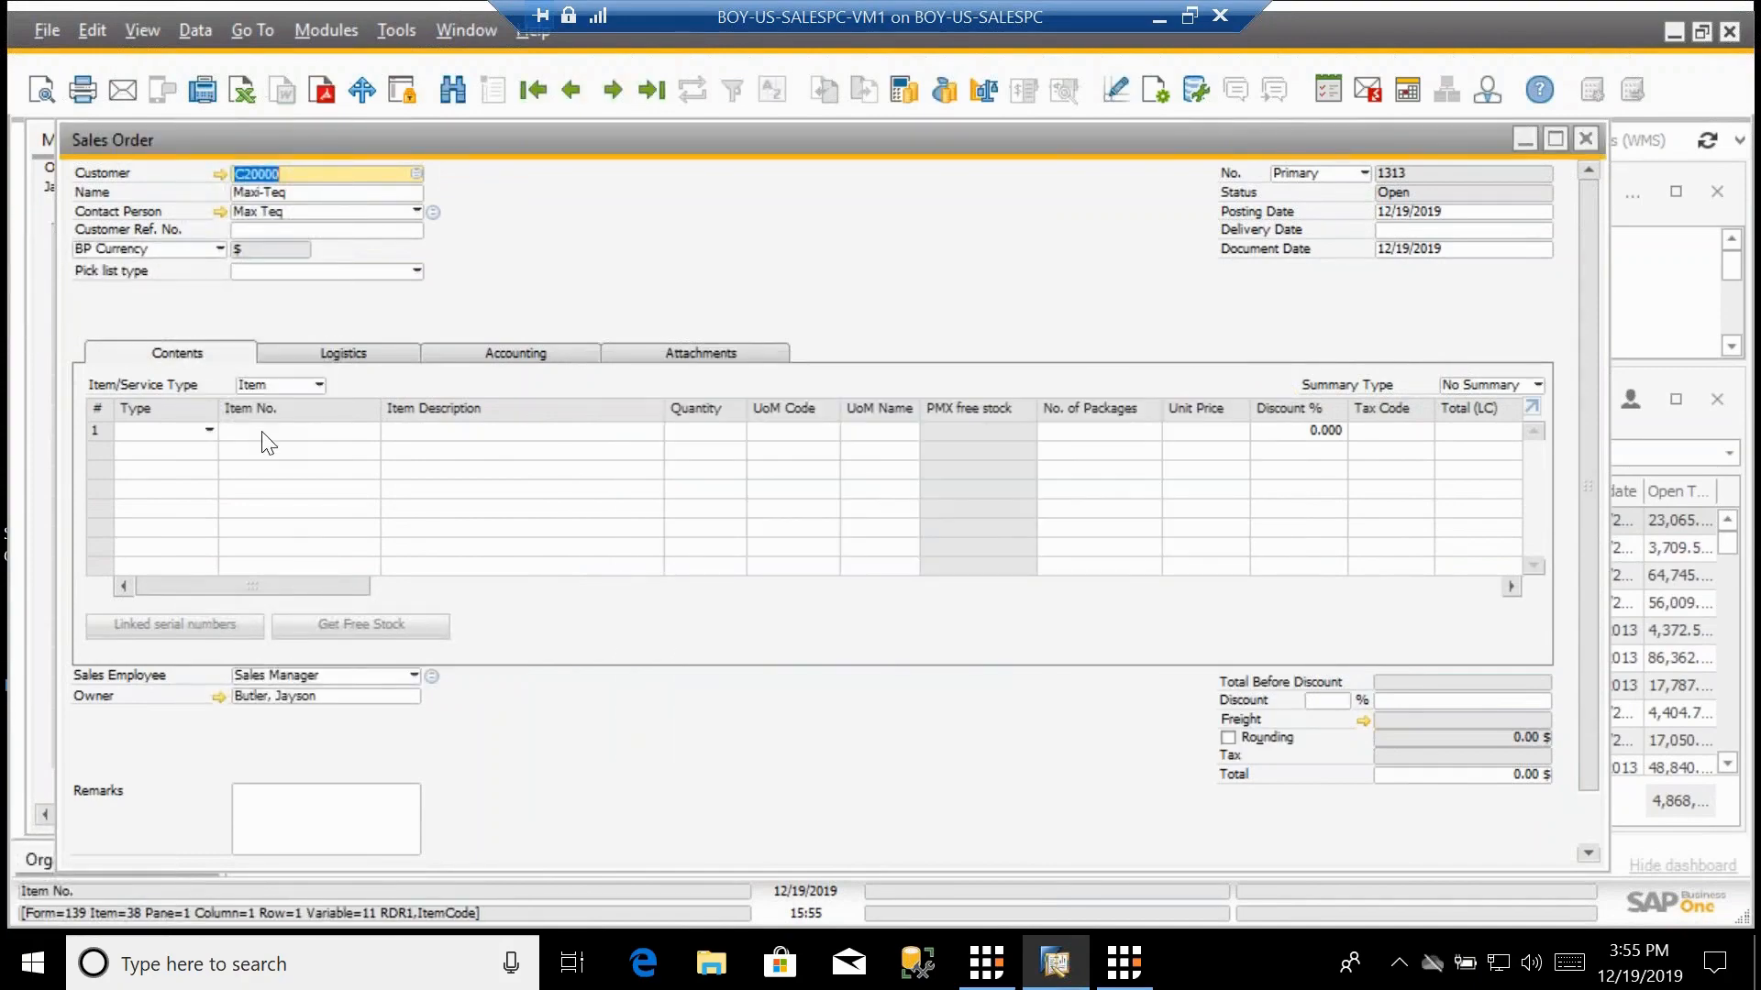
pyautogui.press('Tab')
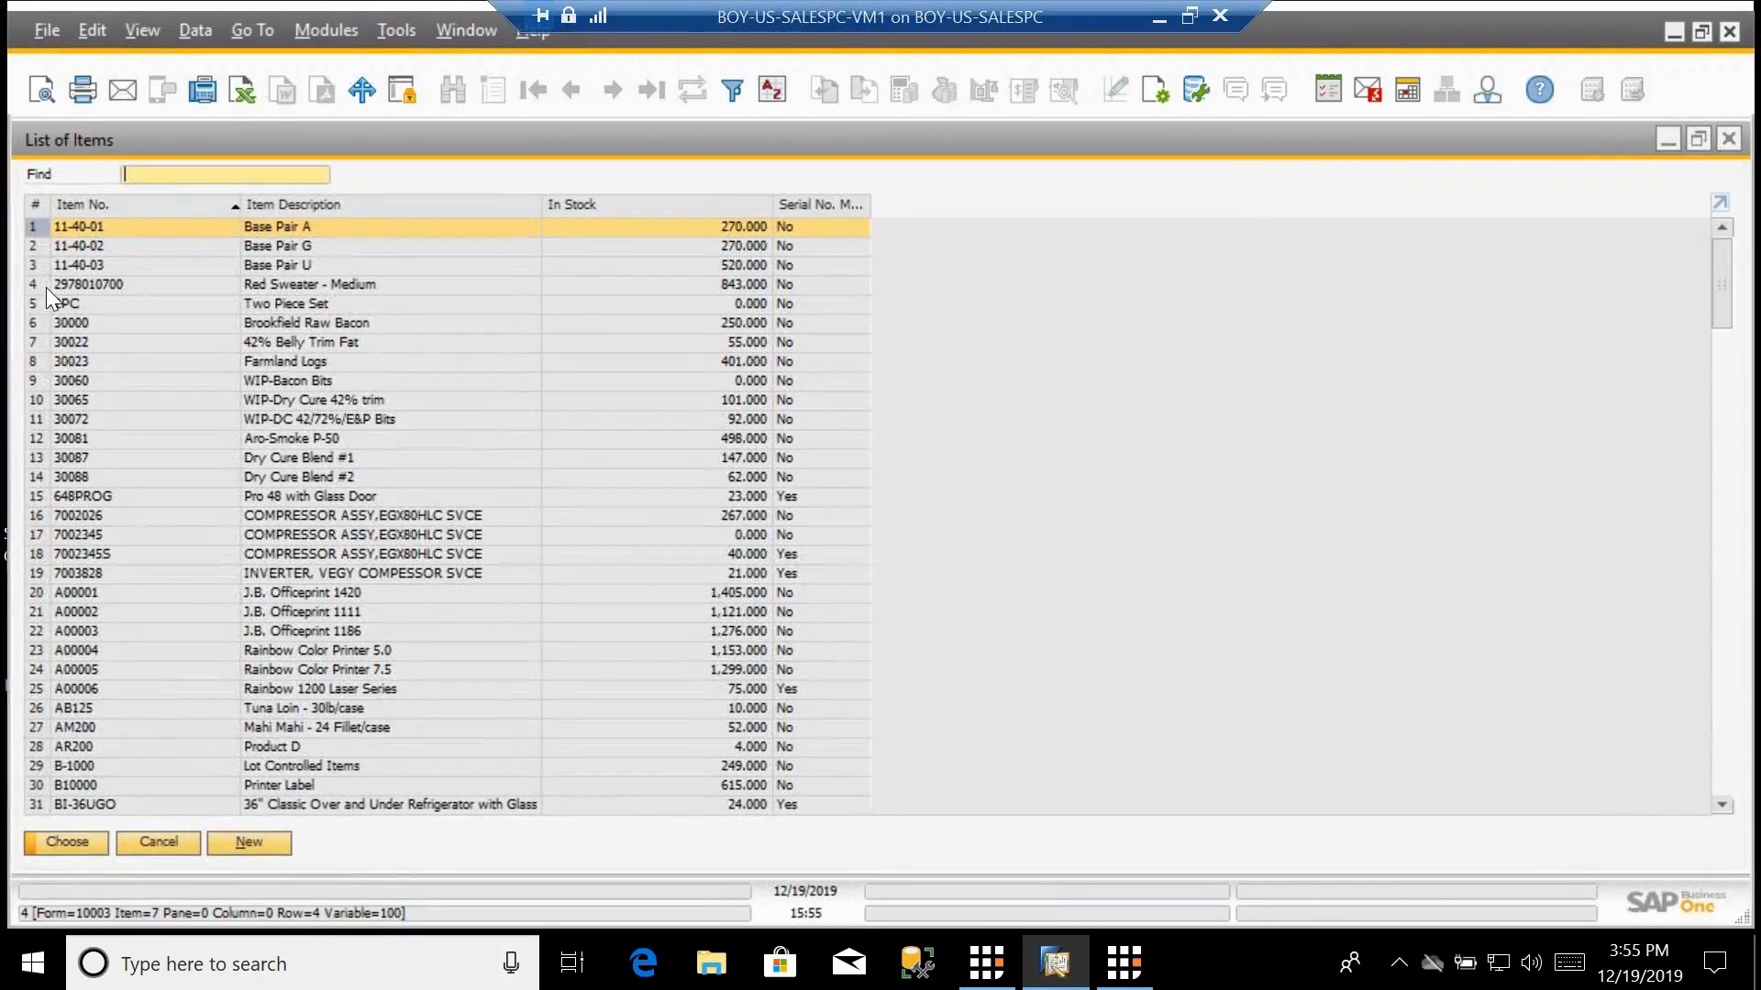
pyautogui.click(42, 284)
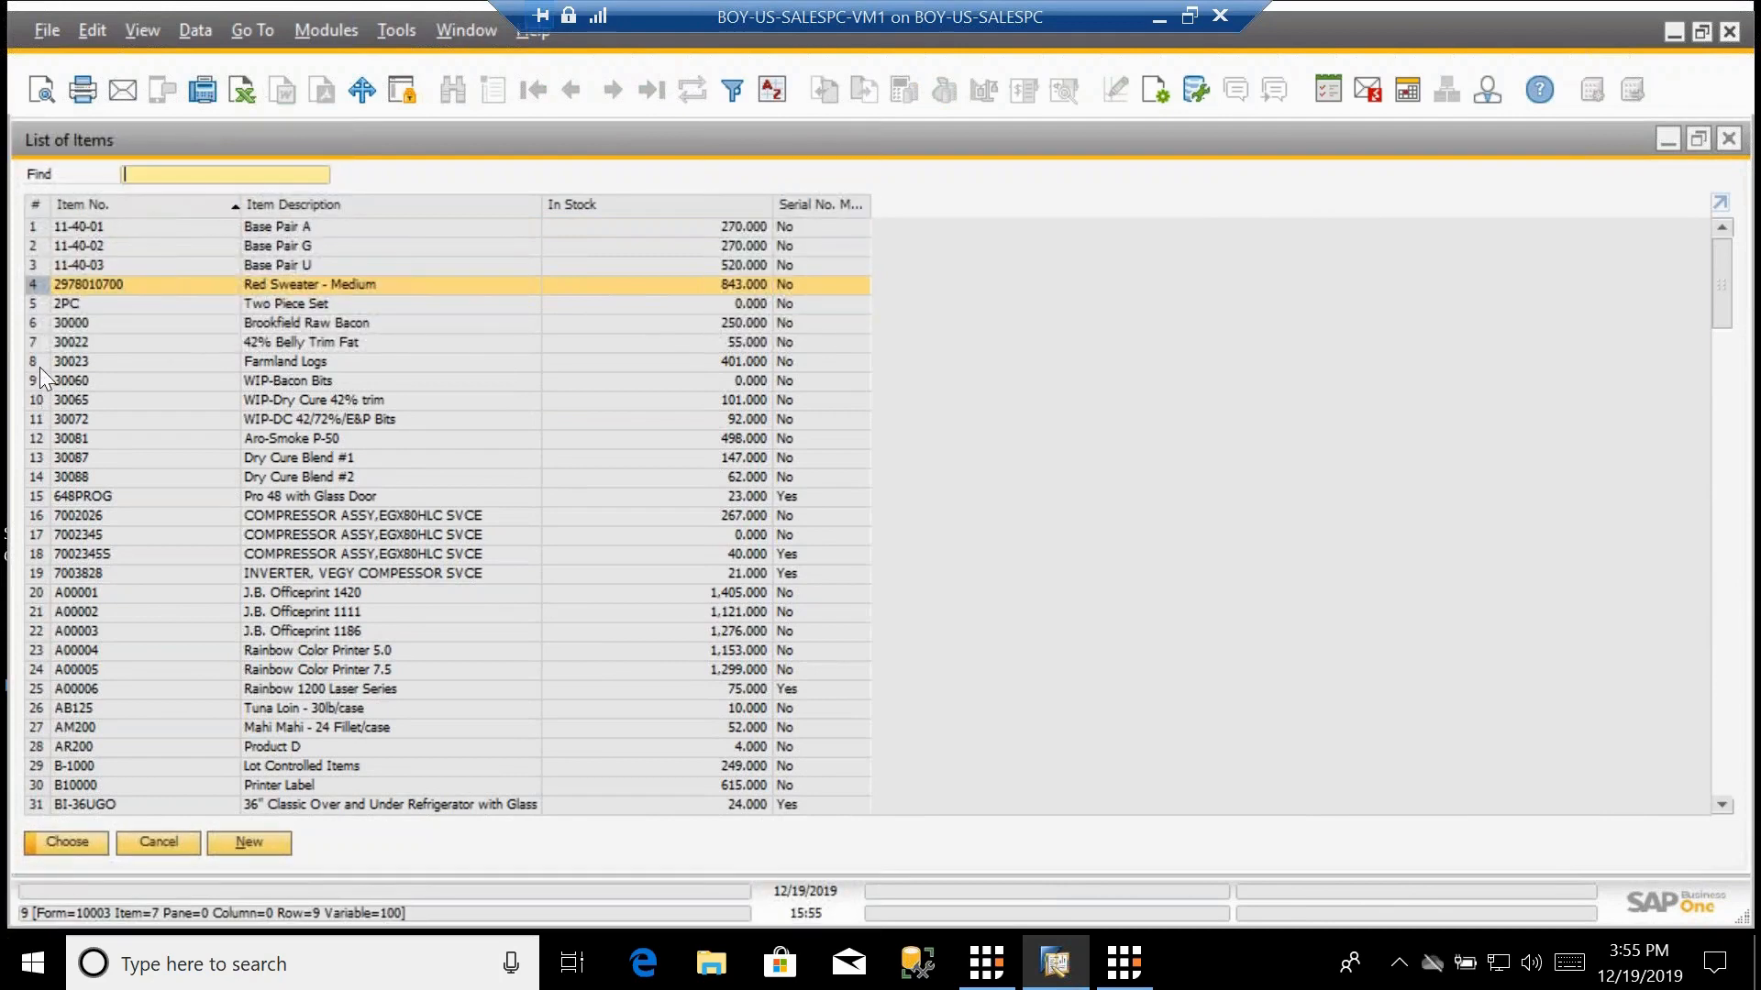
pyautogui.keyDown('ctrl'); pyautogui.click(39, 361); pyautogui.keyUp('ctrl')
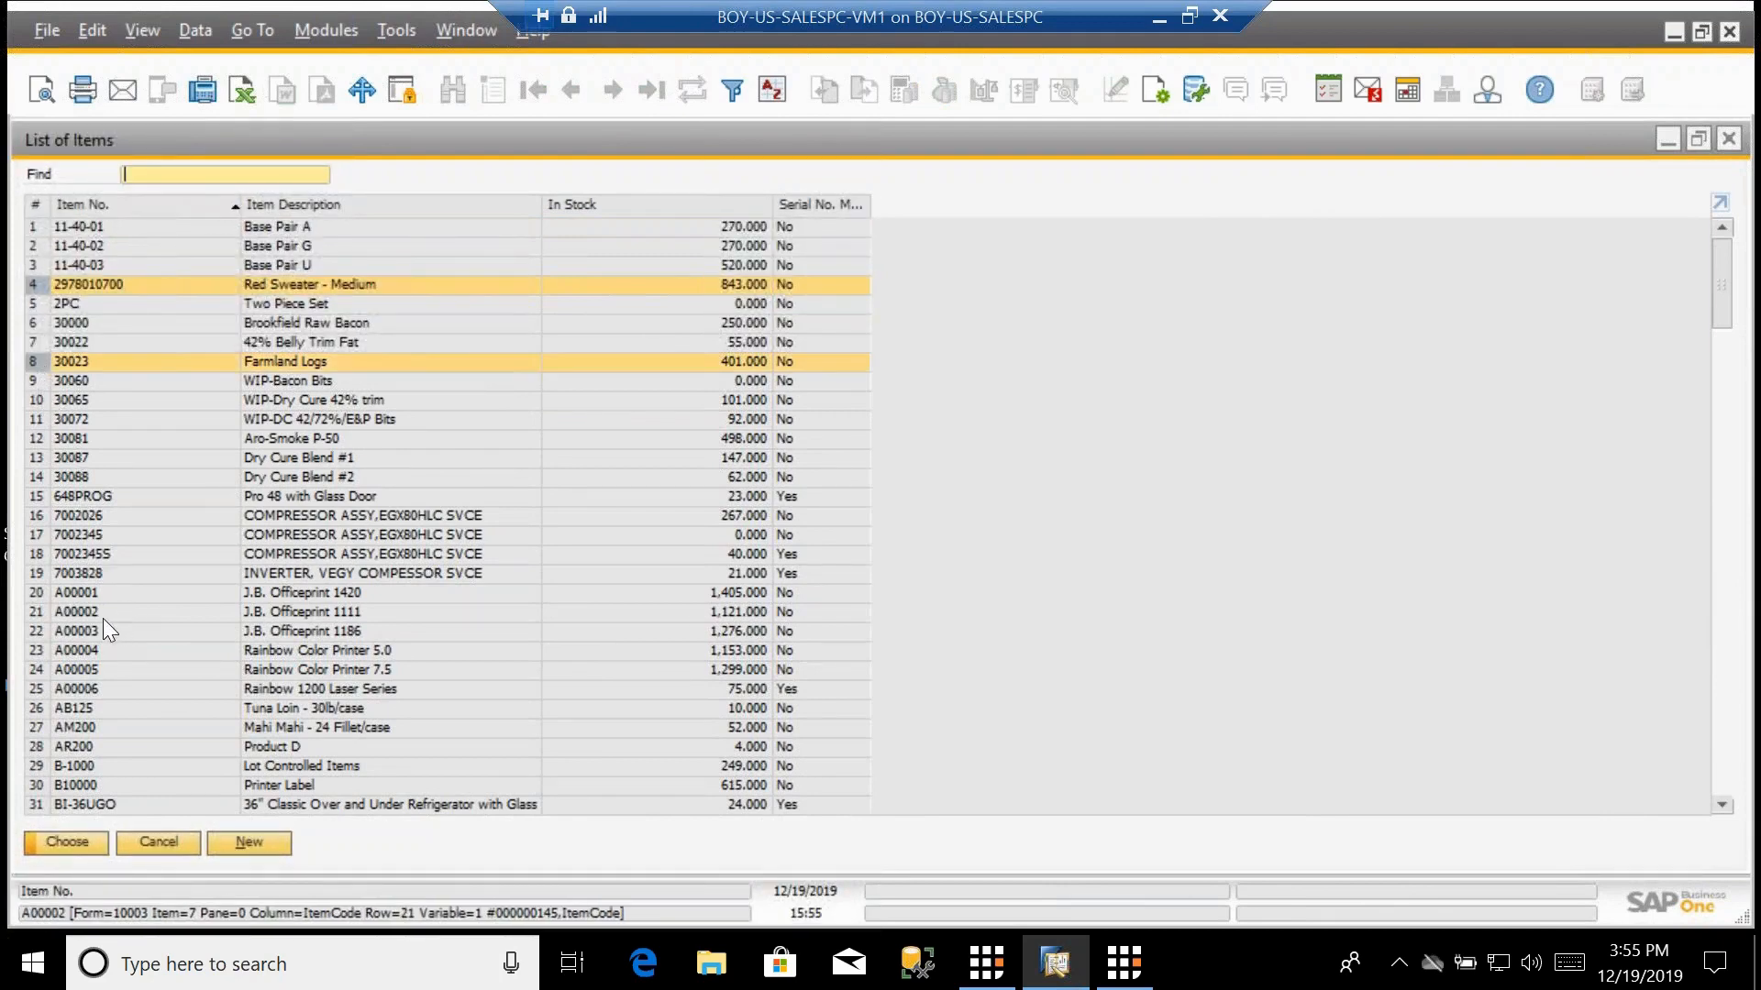
pyautogui.keyDown('ctrl'); pyautogui.click(31, 554); pyautogui.keyUp('ctrl')
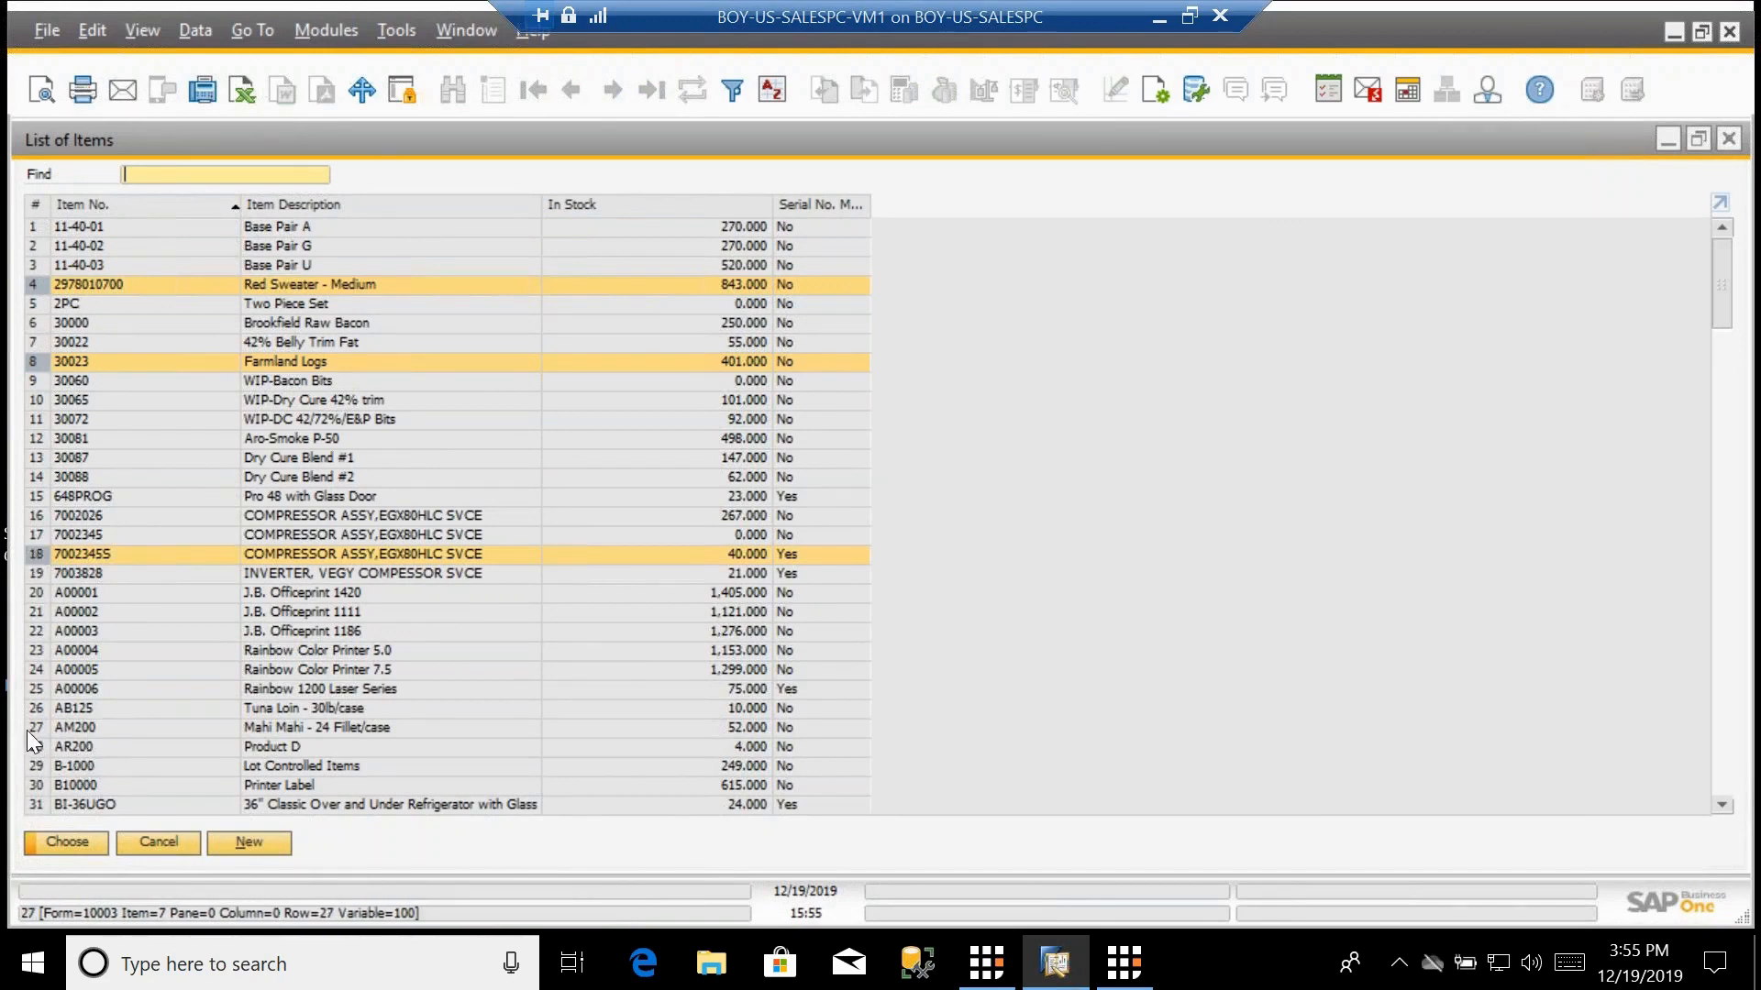
pyautogui.keyDown('ctrl'); pyautogui.click(31, 800); pyautogui.keyUp('ctrl')
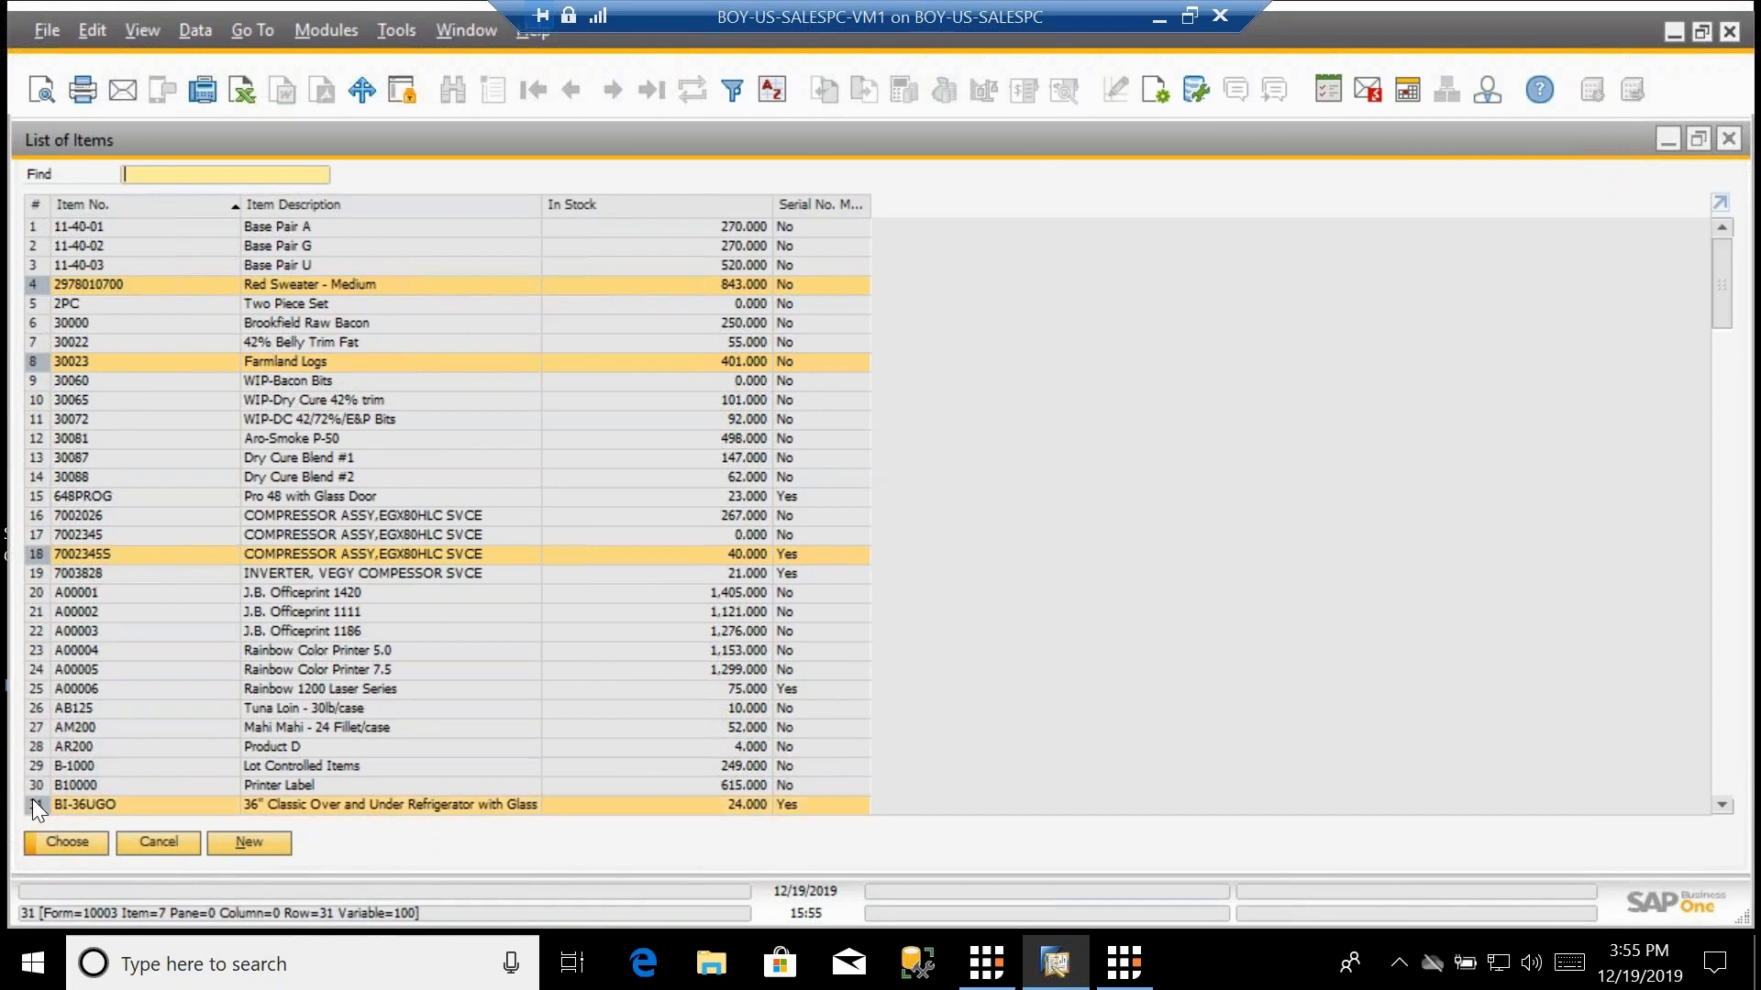
pyautogui.click(69, 834)
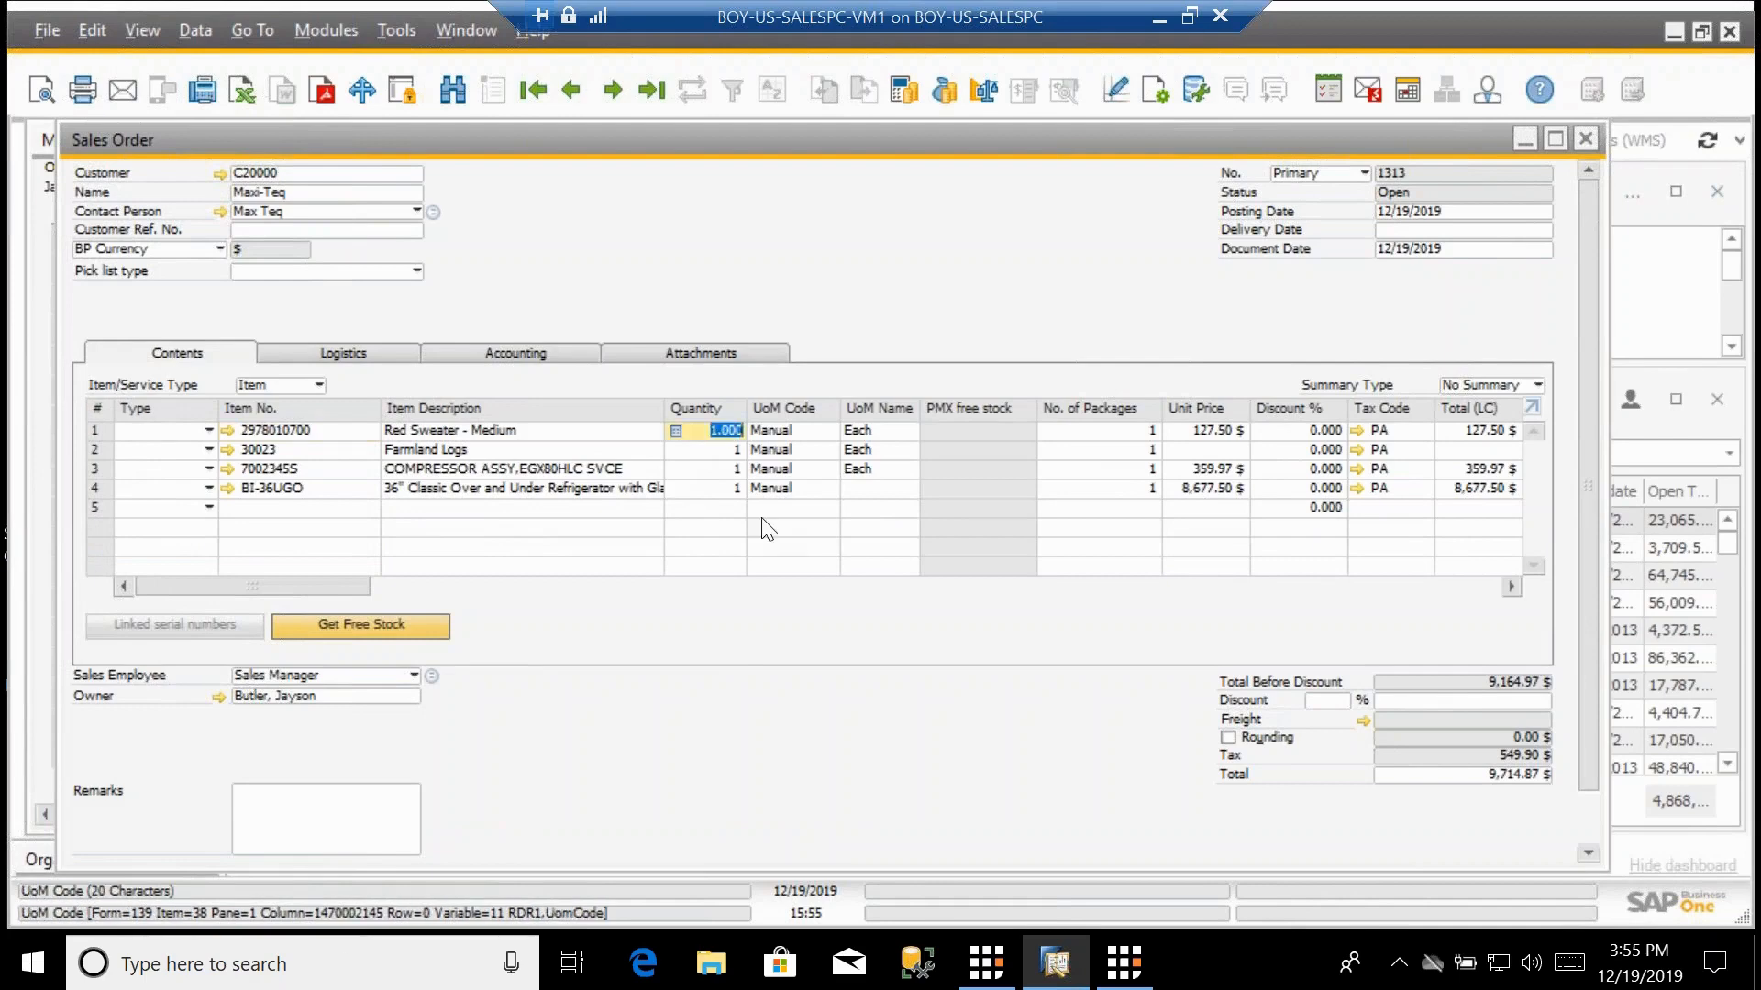
# Set the line quantities to 5 for Red Sweater, 3 for Farmland Logs, 5 for the compressor and 3 for the refrigerator.
pyautogui.write('5')
pyautogui.press('Down')
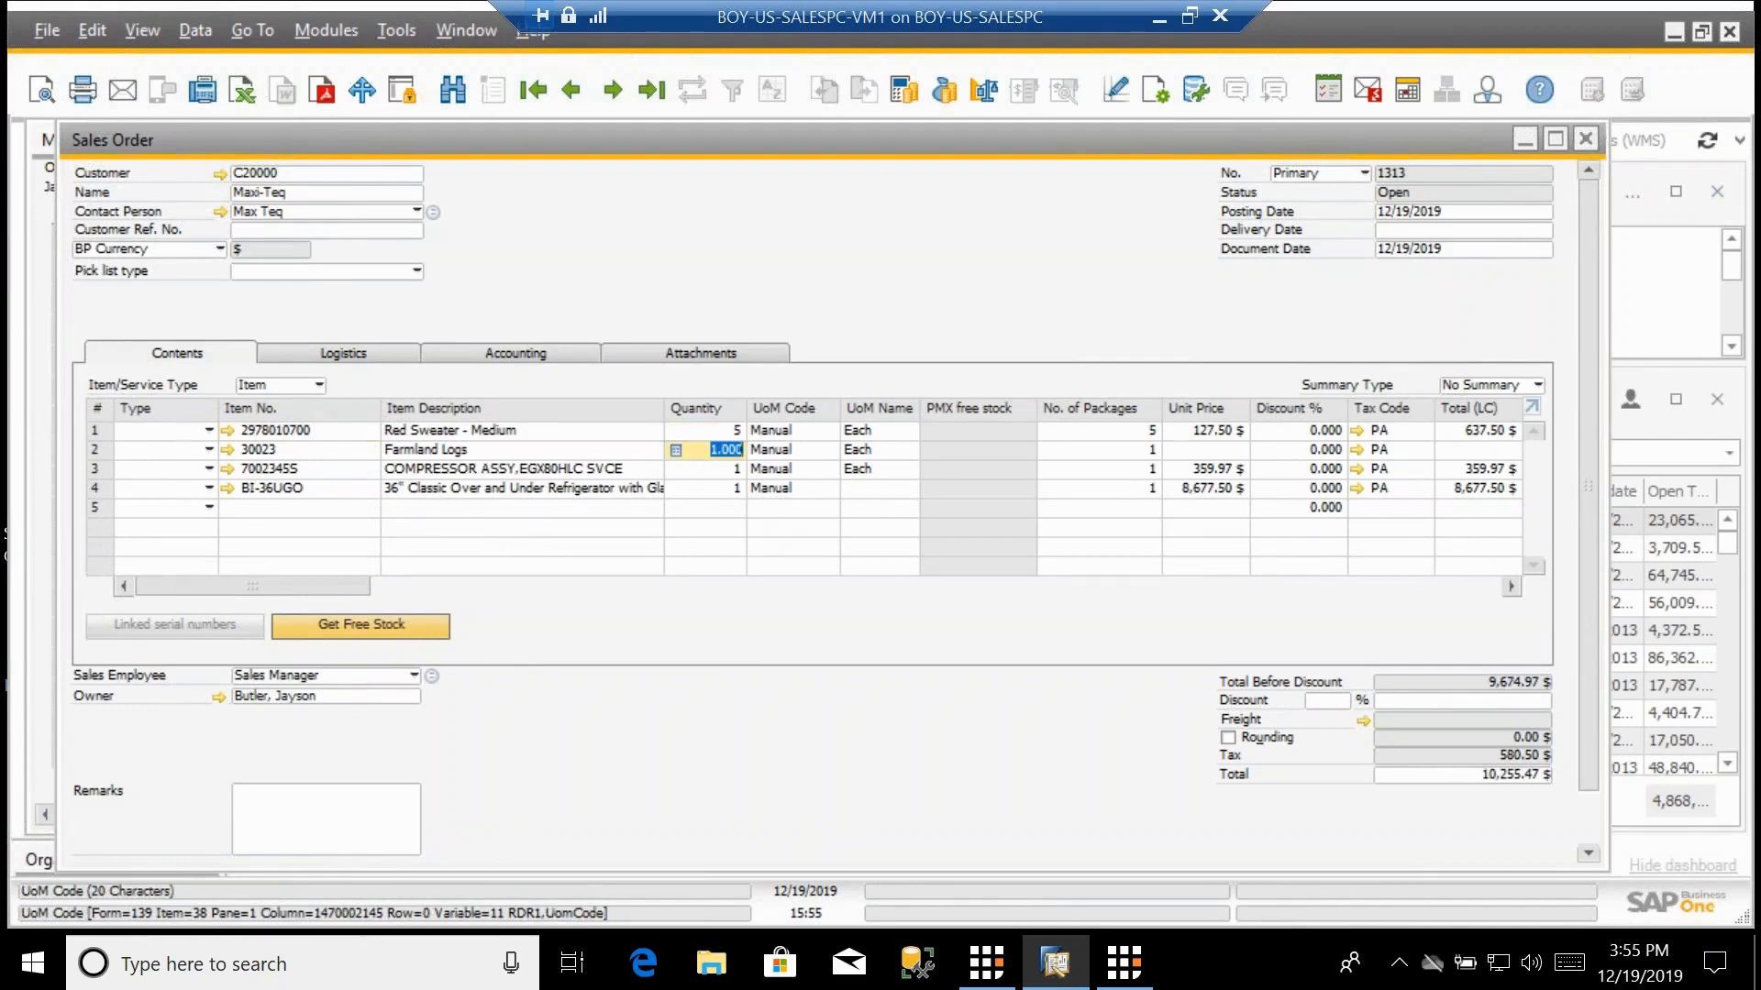
pyautogui.write('3')
pyautogui.press('Down')
pyautogui.write('5')
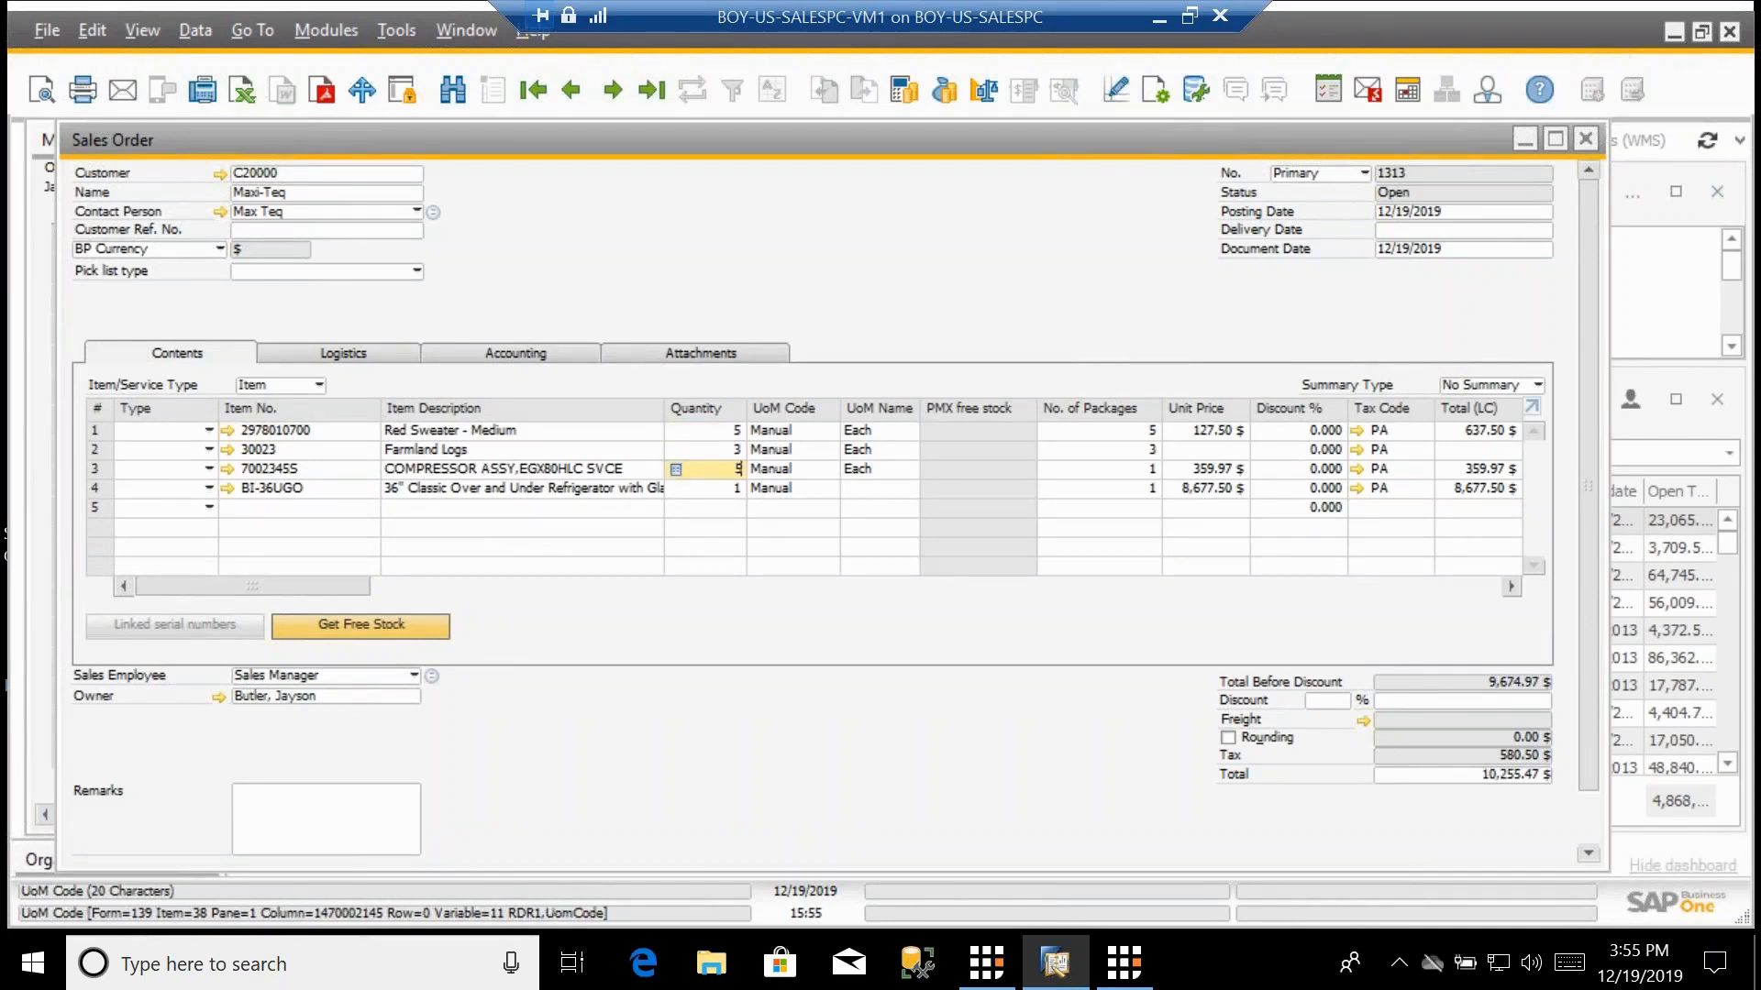
pyautogui.press('Down')
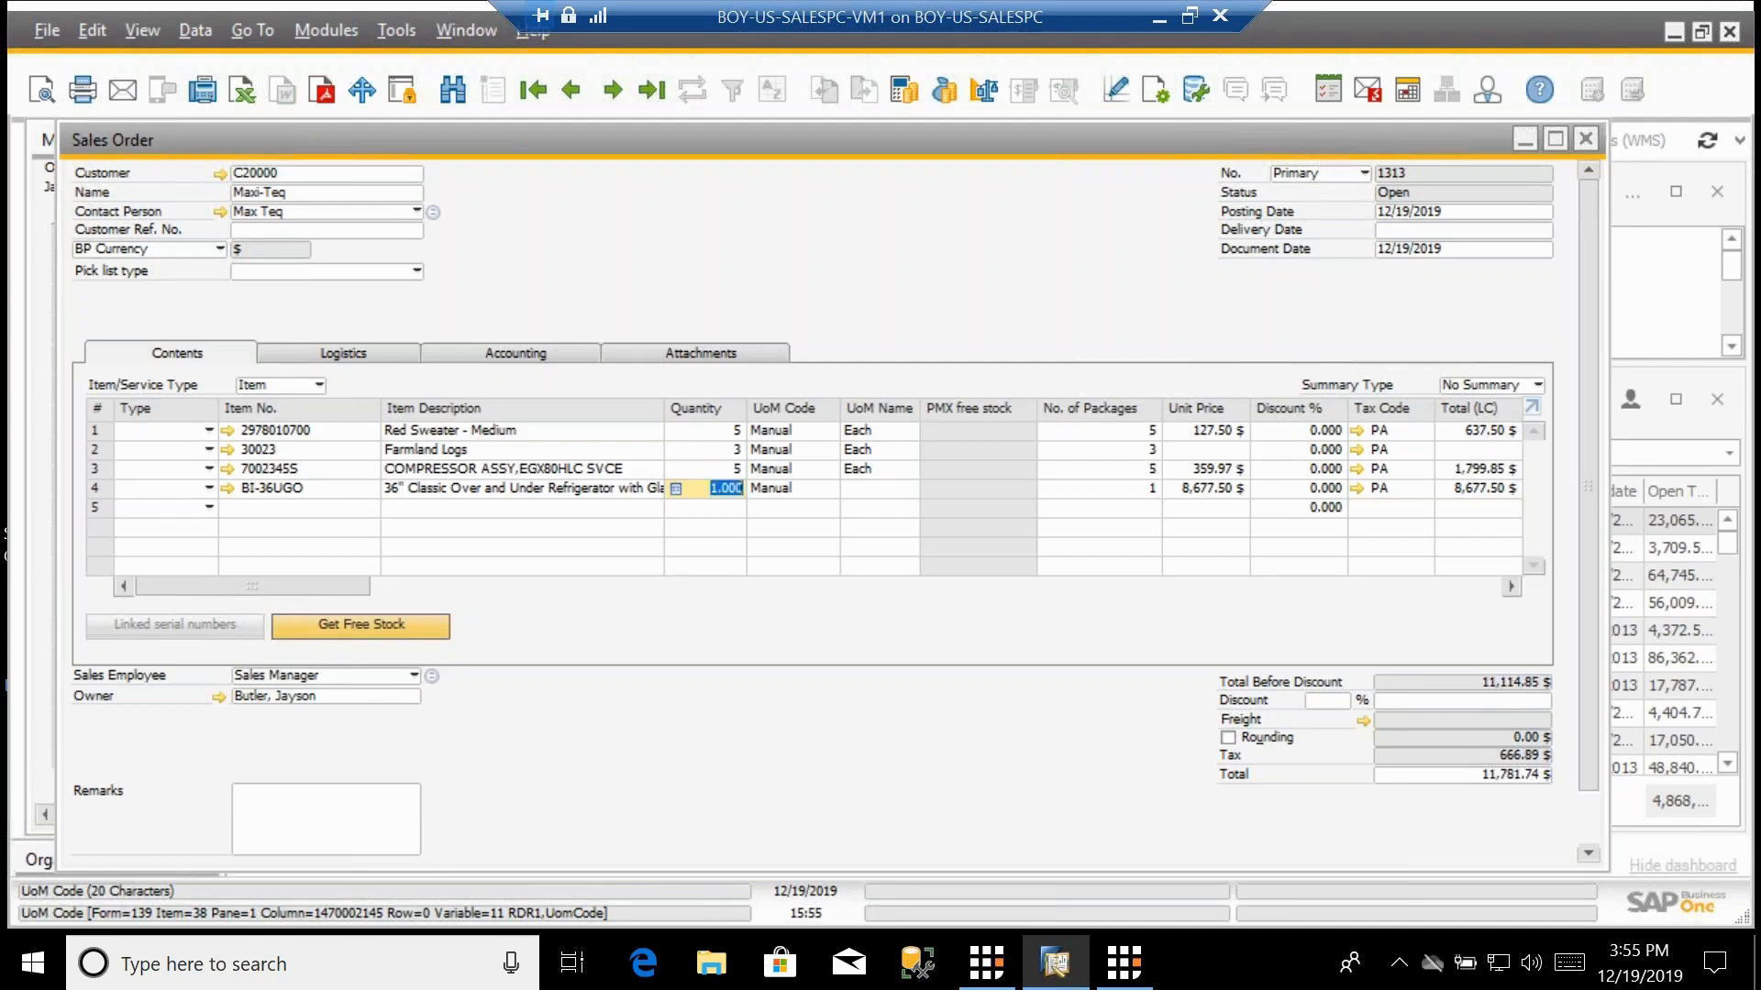
pyautogui.write('3')
pyautogui.press('Tab')
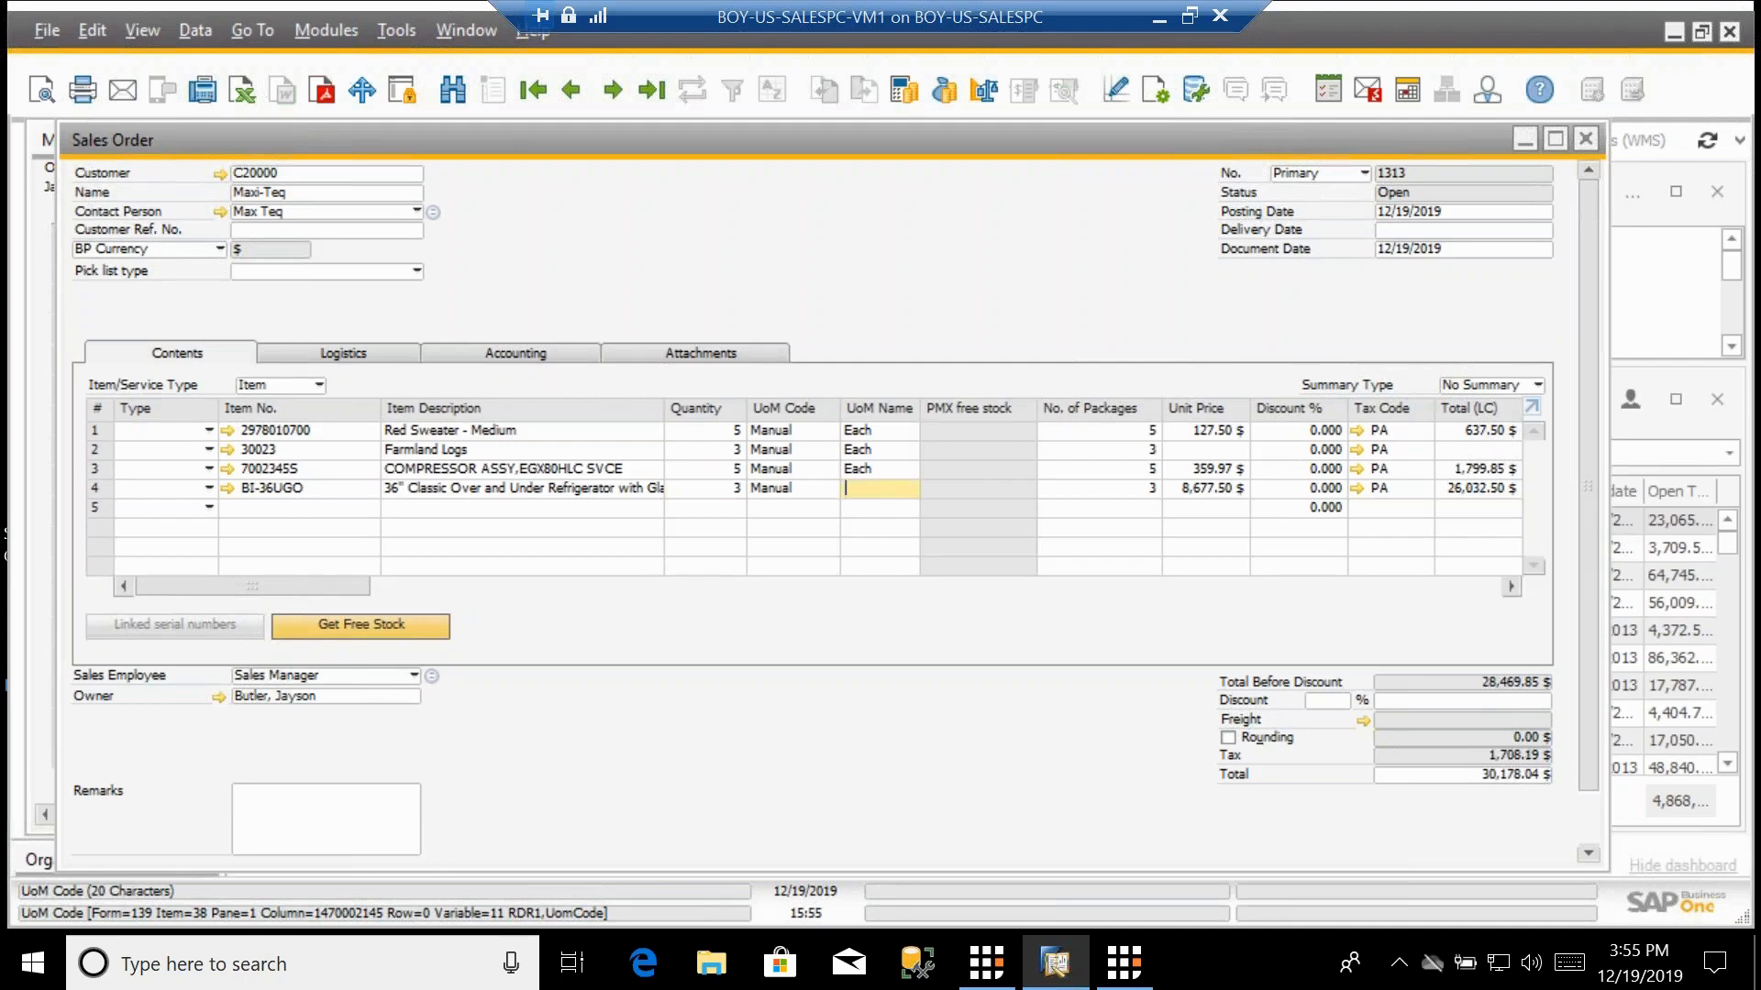
# Set the UoM name of the BI-36UGO line to Each and the Farmland Logs unit price to 25.
pyautogui.write('Each')
pyautogui.press('Tab')
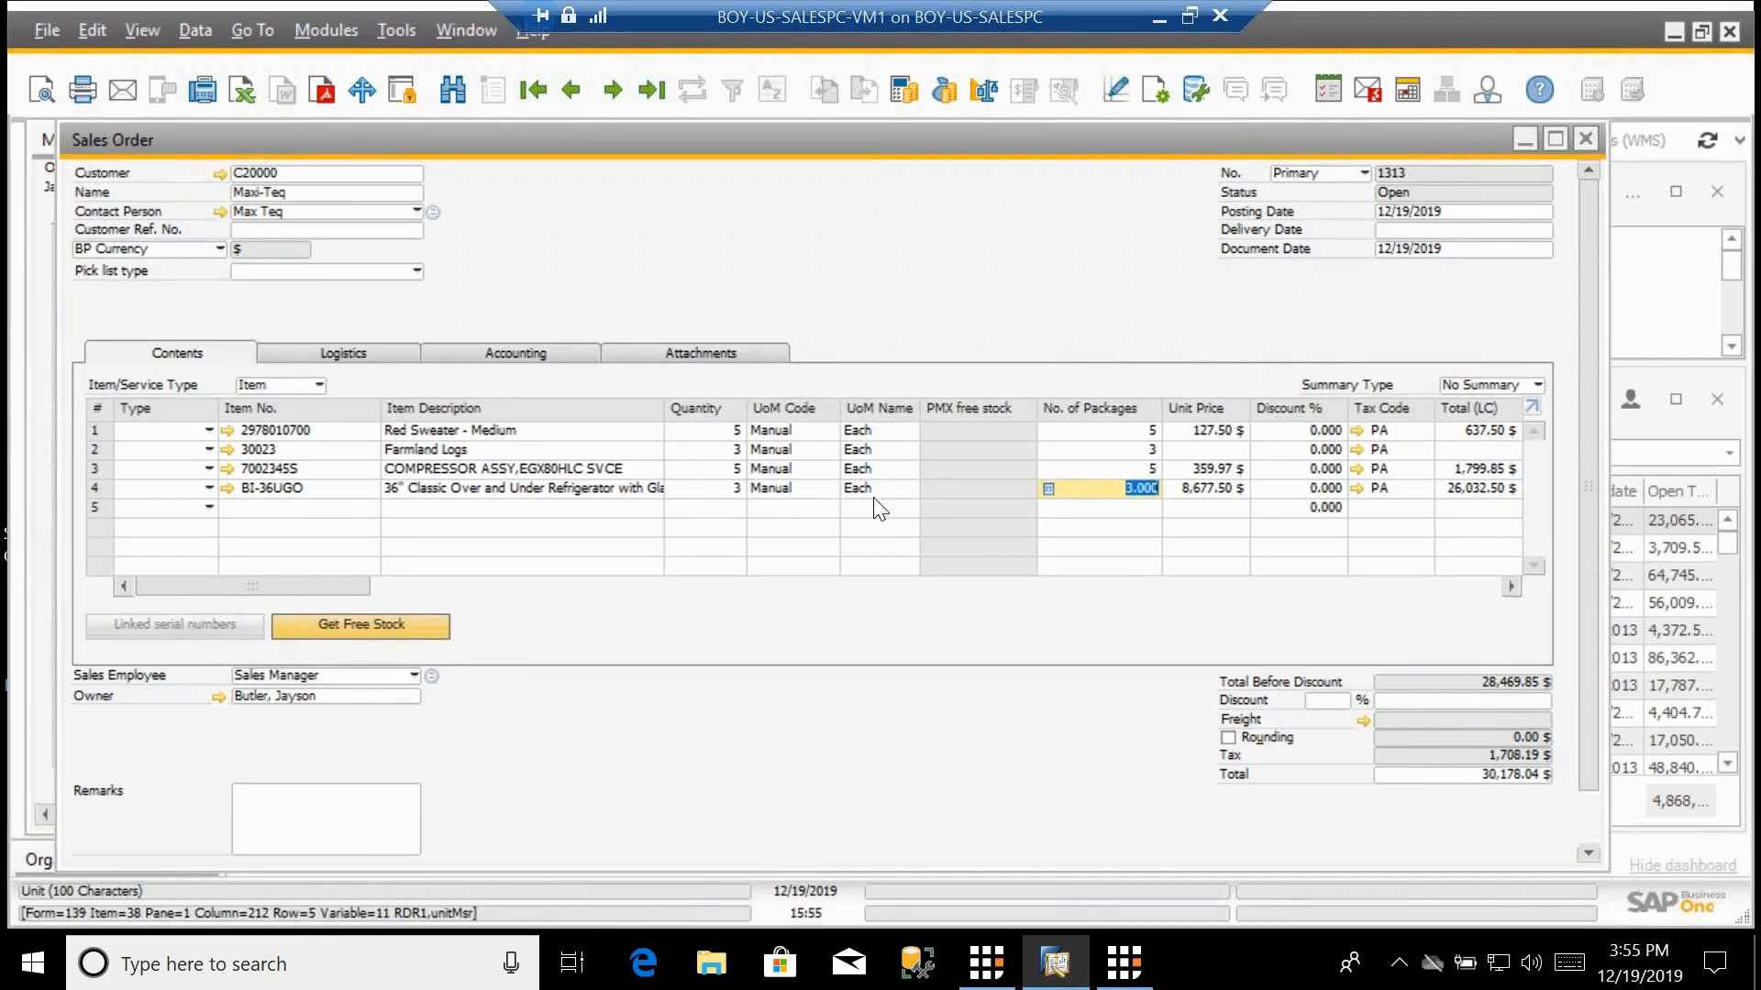
pyautogui.click(1206, 451)
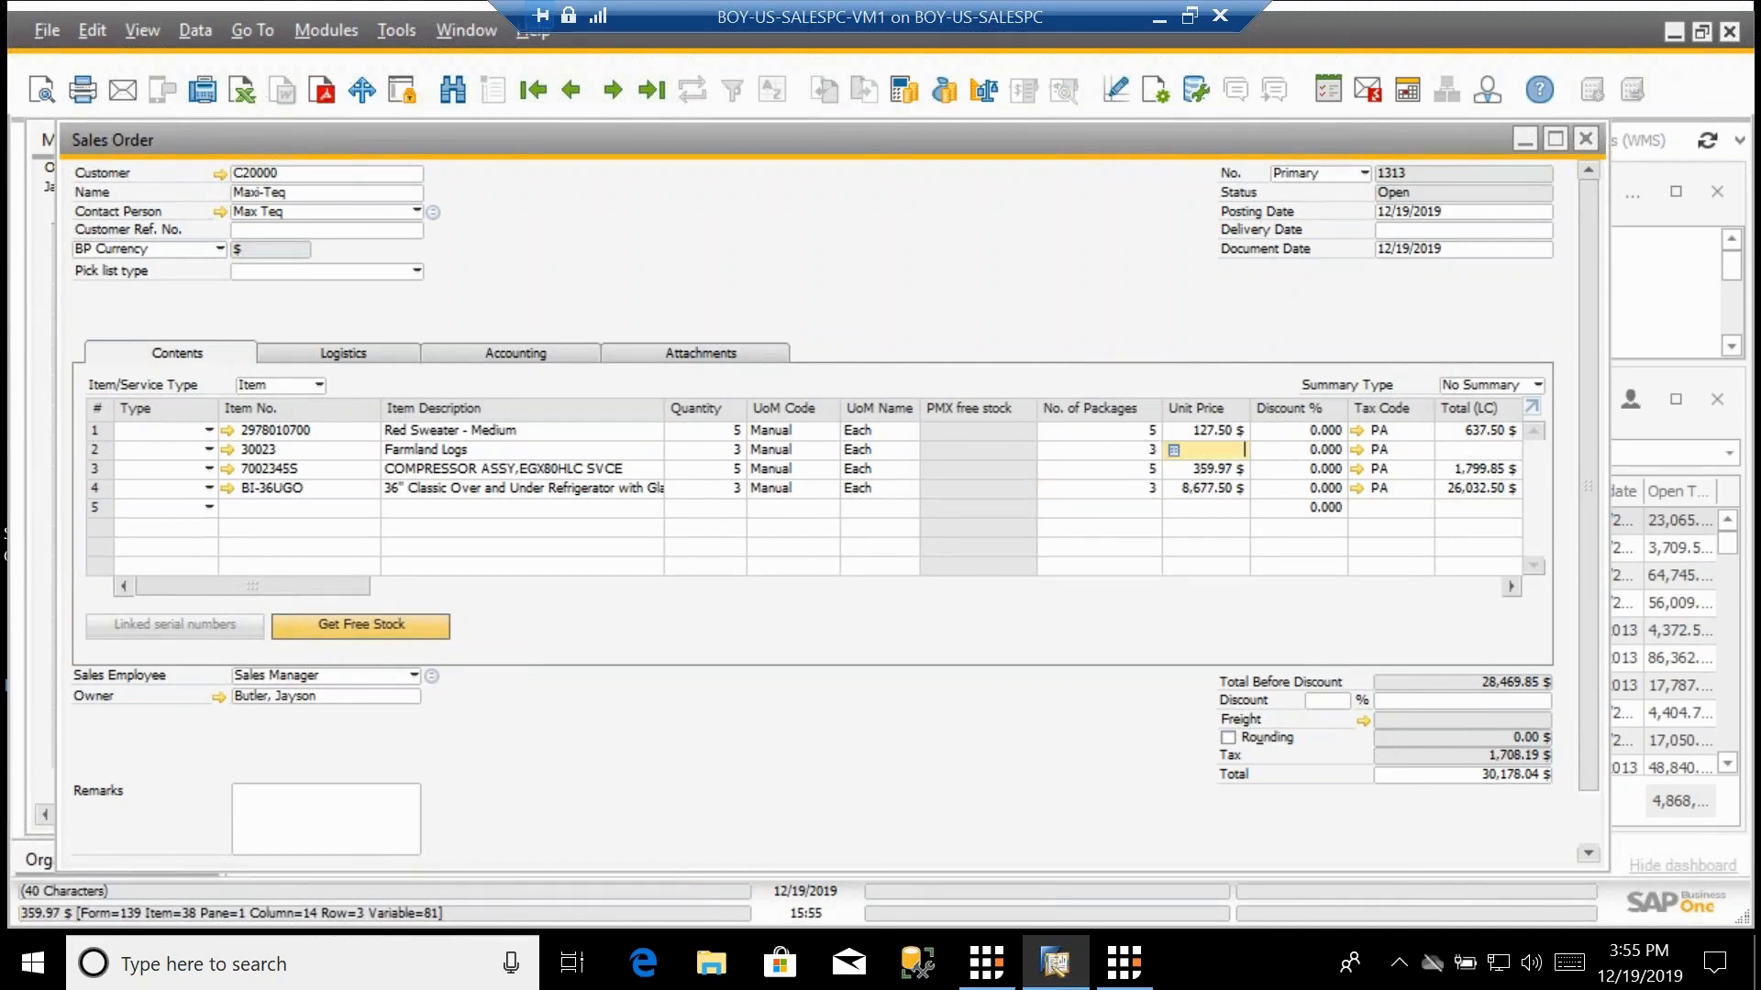
pyautogui.write('25')
pyautogui.press('Tab')
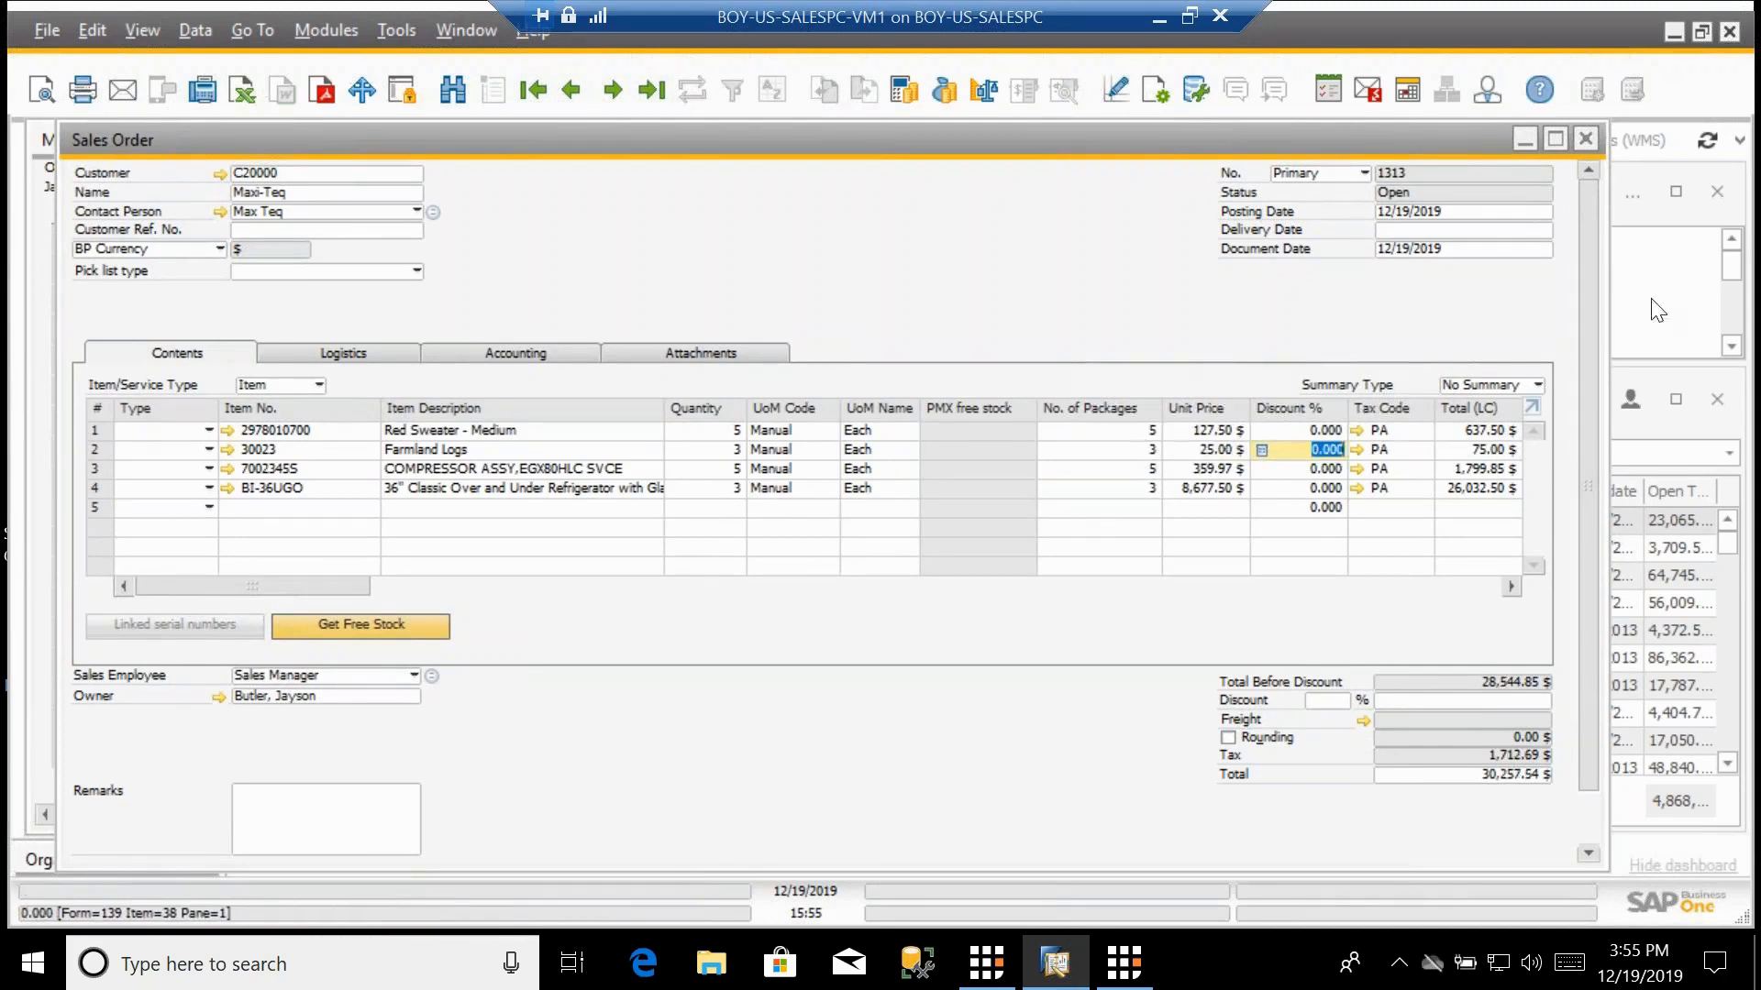
# Set the order's delivery date to 12/19/2019 and update the existing rows with it.
pyautogui.click(1458, 230)
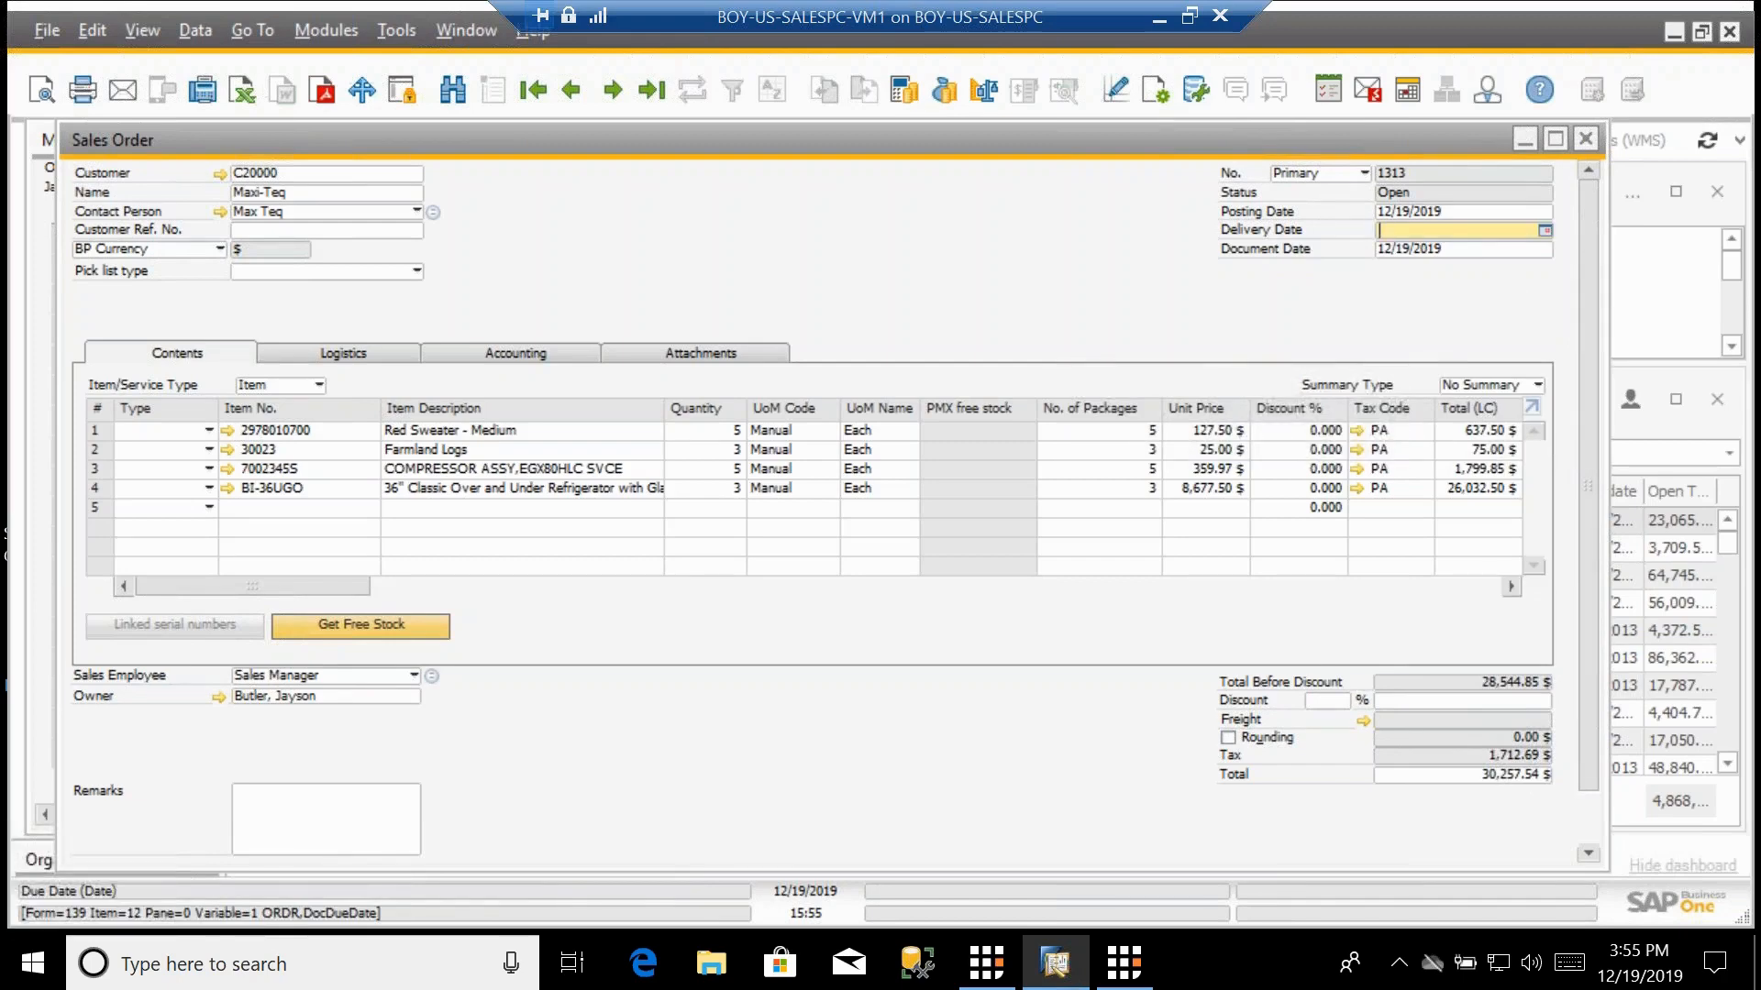
pyautogui.write('12/19/2019')
pyautogui.press('Tab')
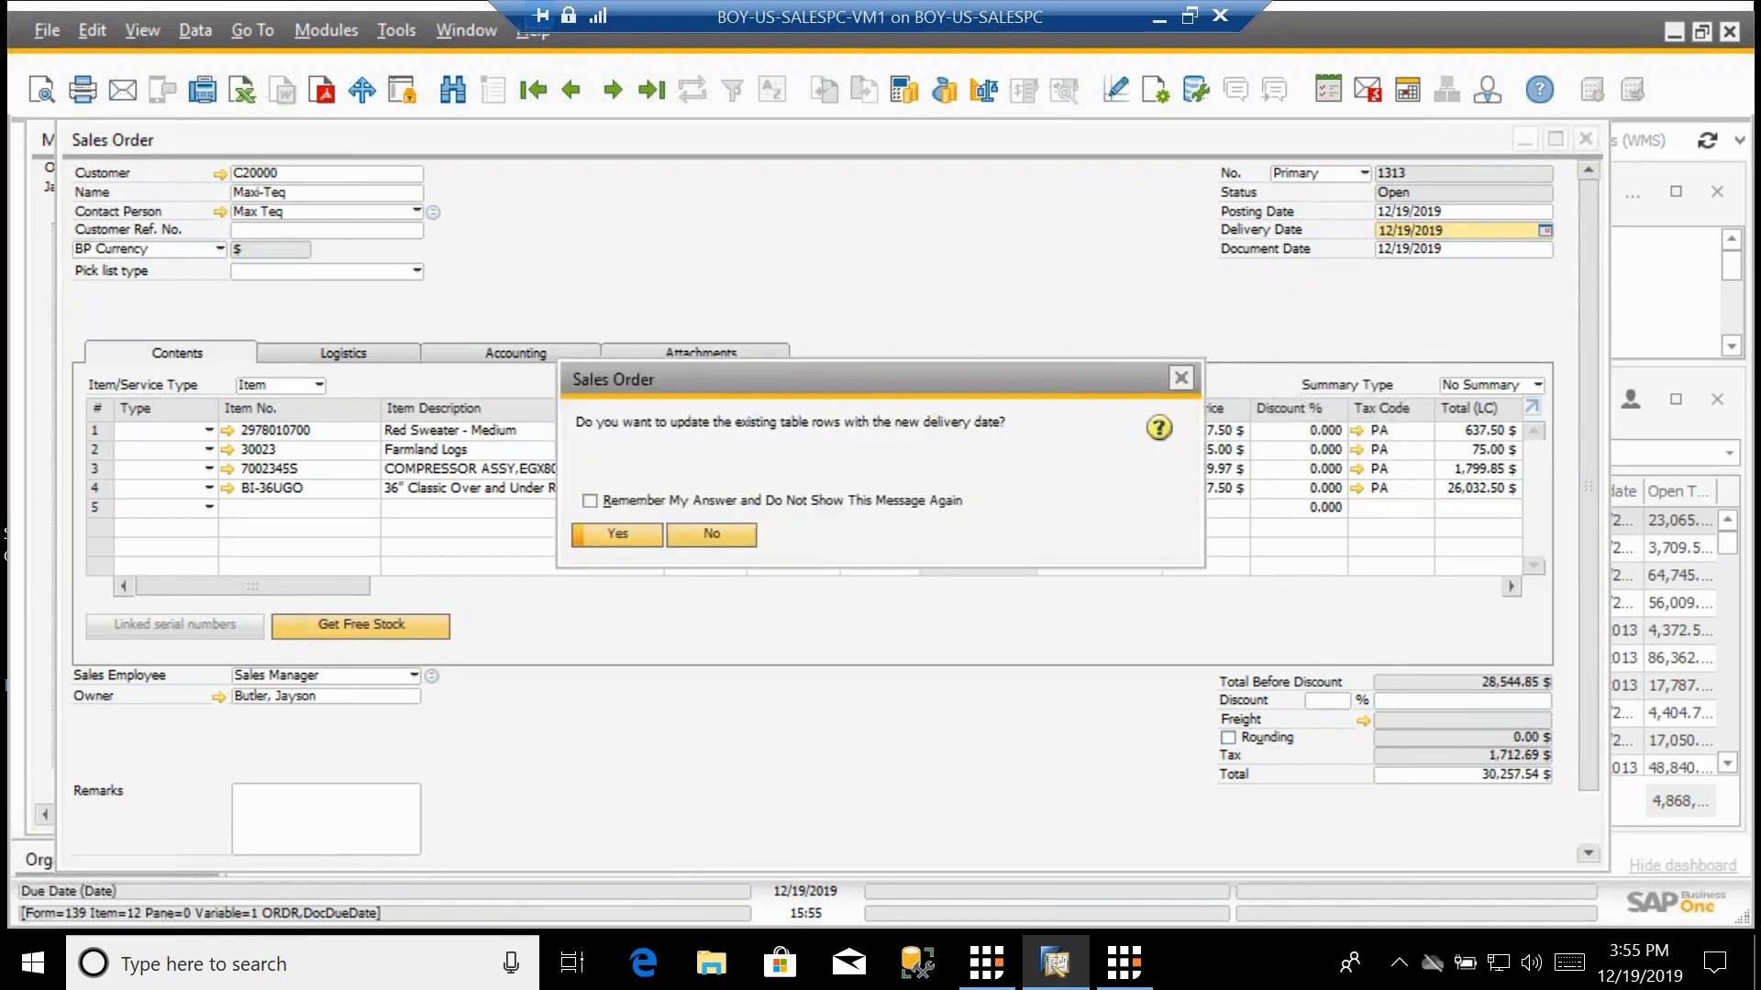
pyautogui.click(616, 532)
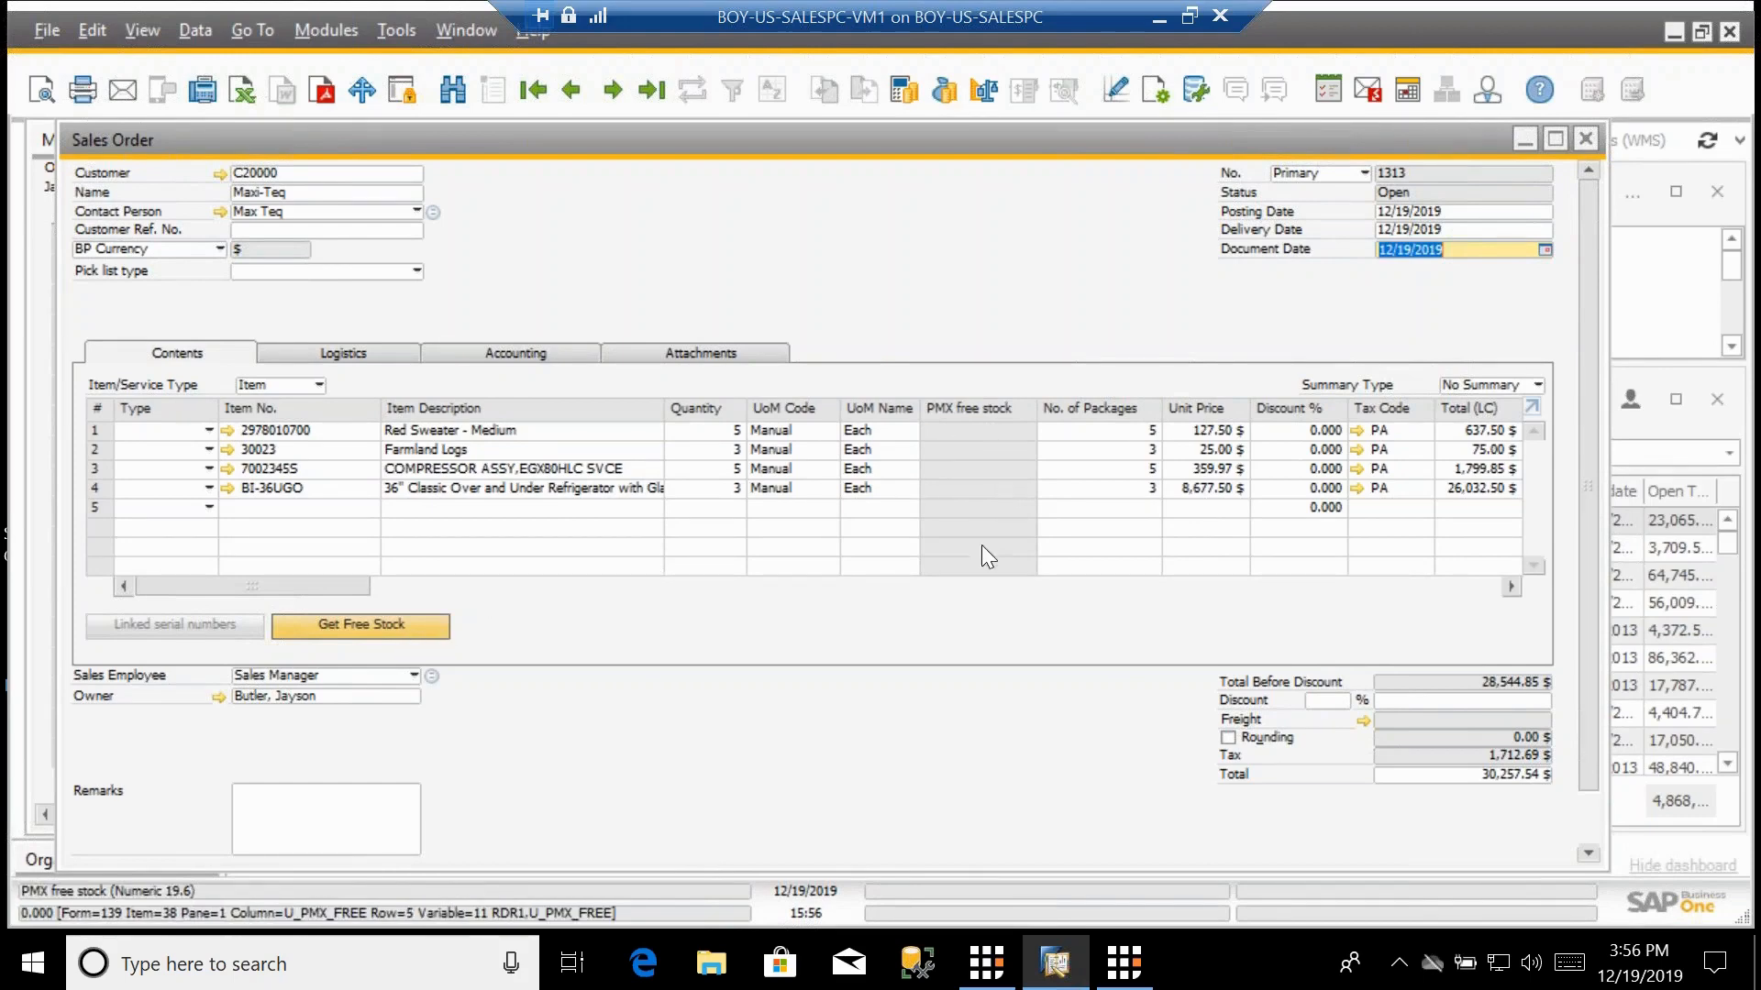
# Get the free stock for the order lines and add the sales order.
pyautogui.click(370, 626)
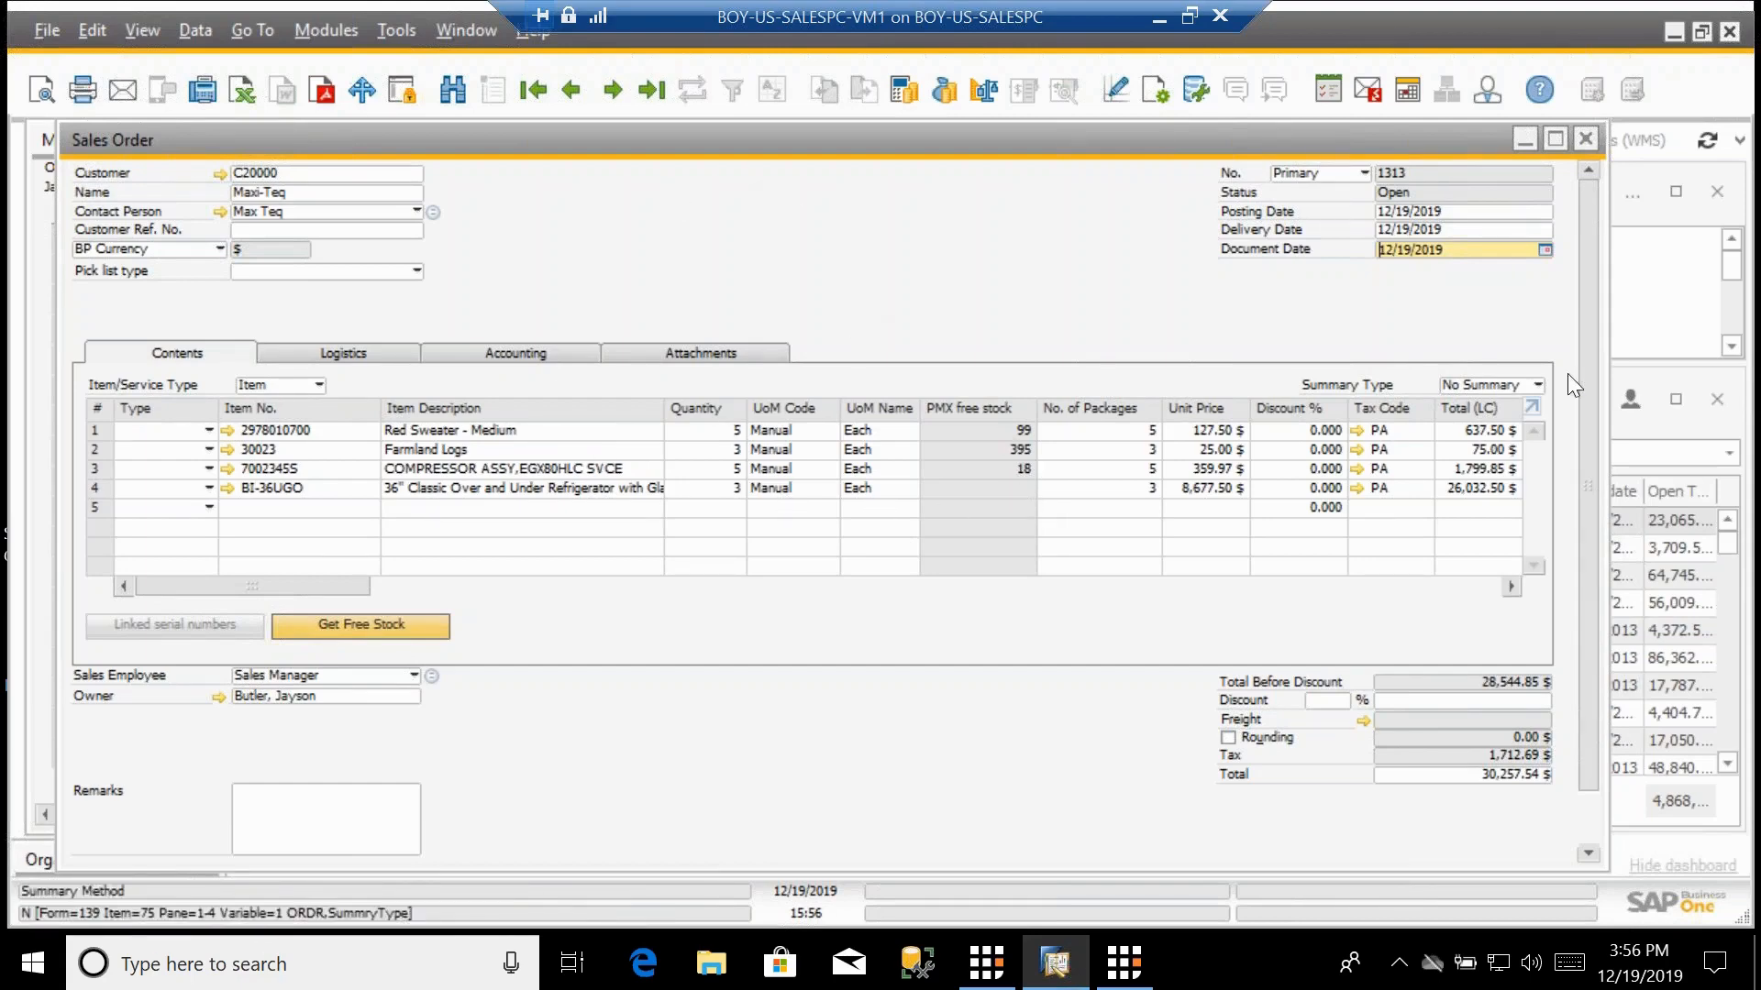
pyautogui.scroll(-3, 1592, 514)
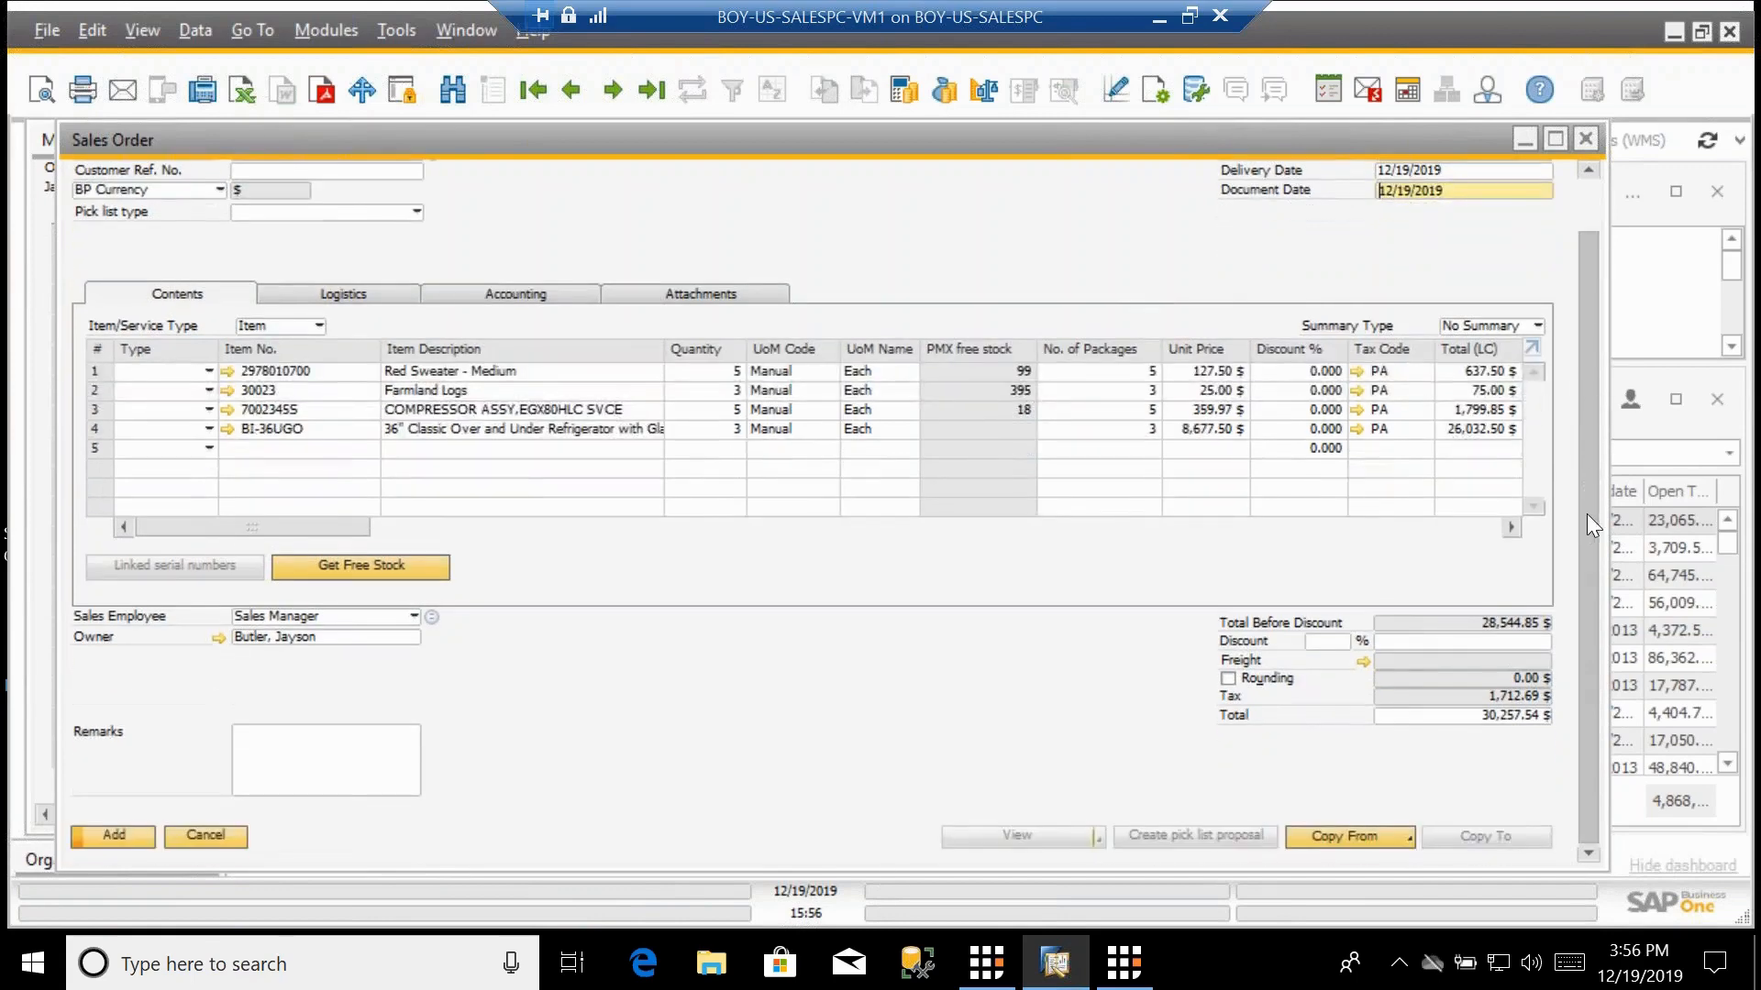
pyautogui.click(107, 842)
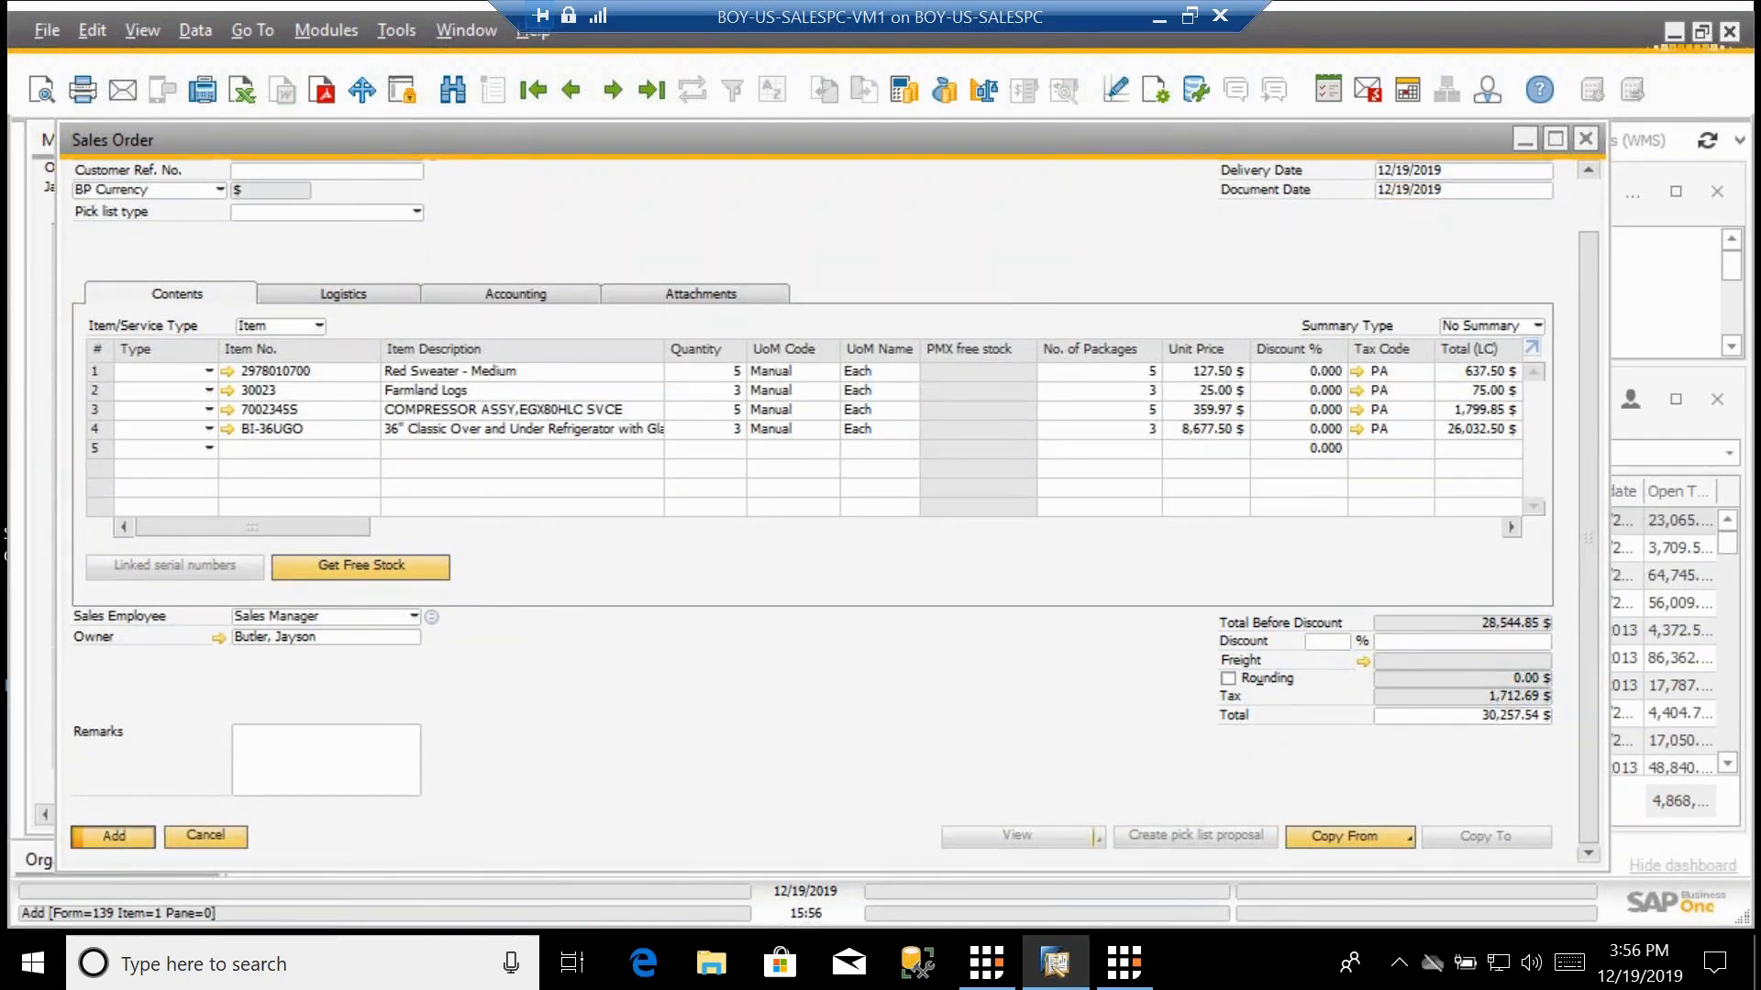
# Reopen the most recent sales order, review it including the option to create a pick list proposal, and close it.
pyautogui.click(651, 89)
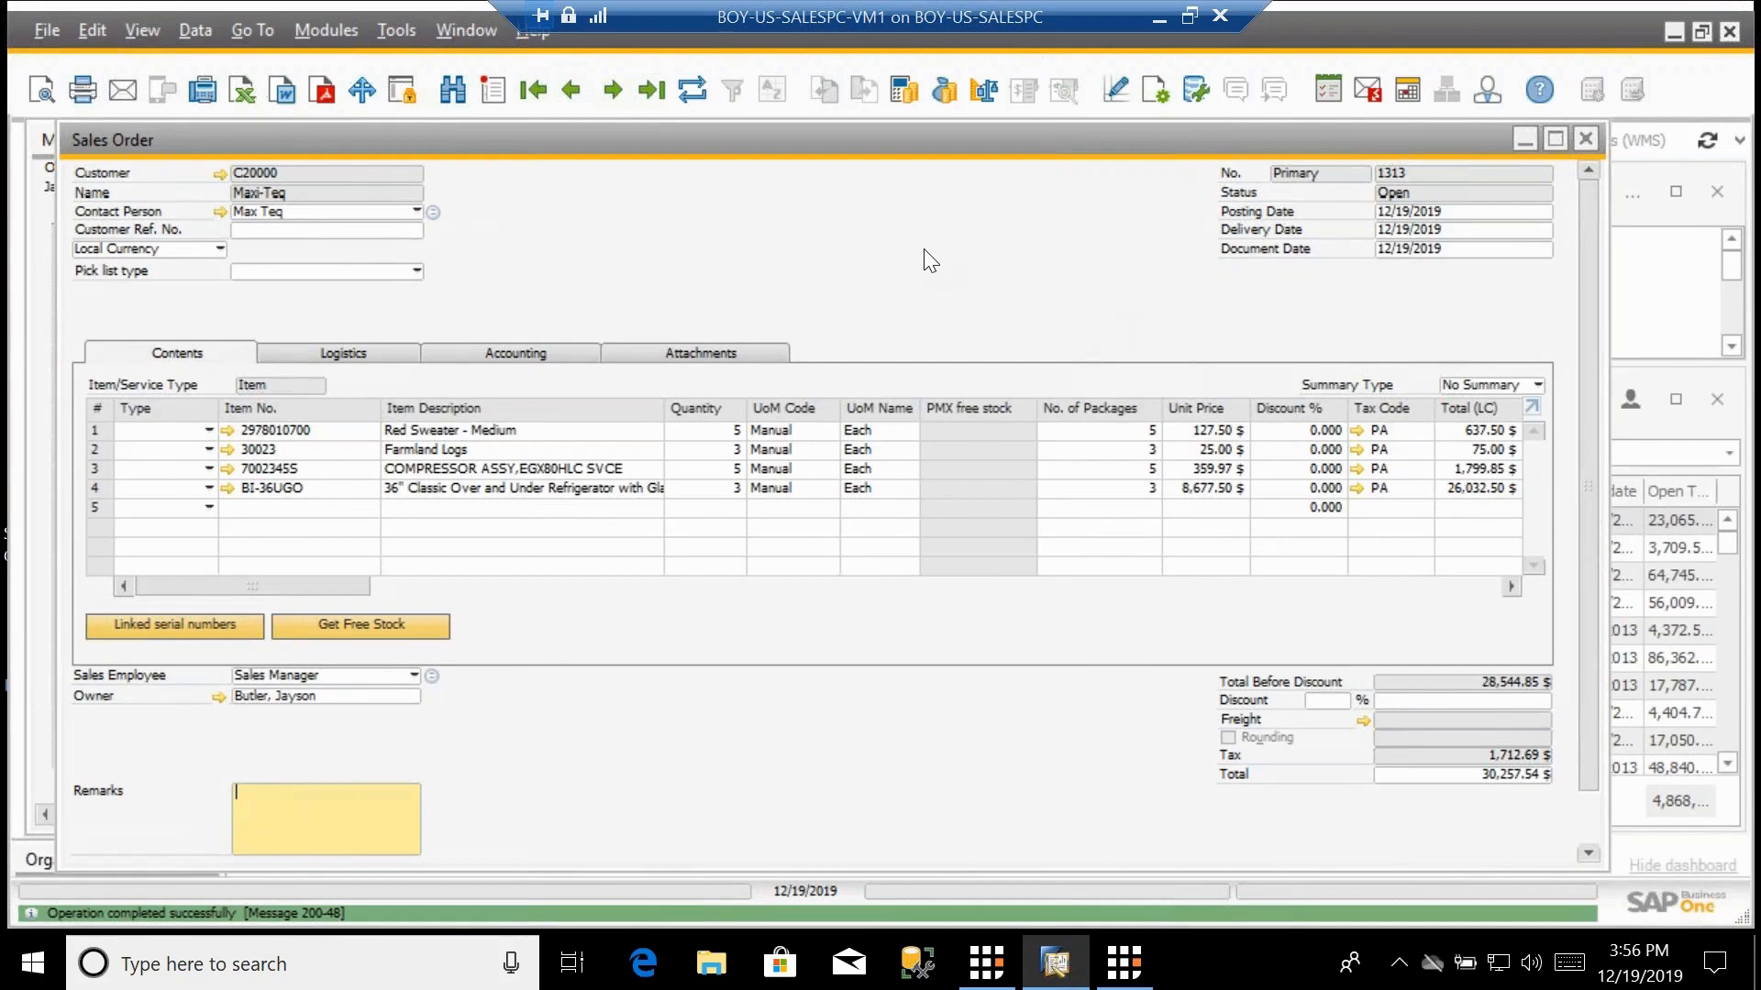
pyautogui.scroll(-3, 923, 250)
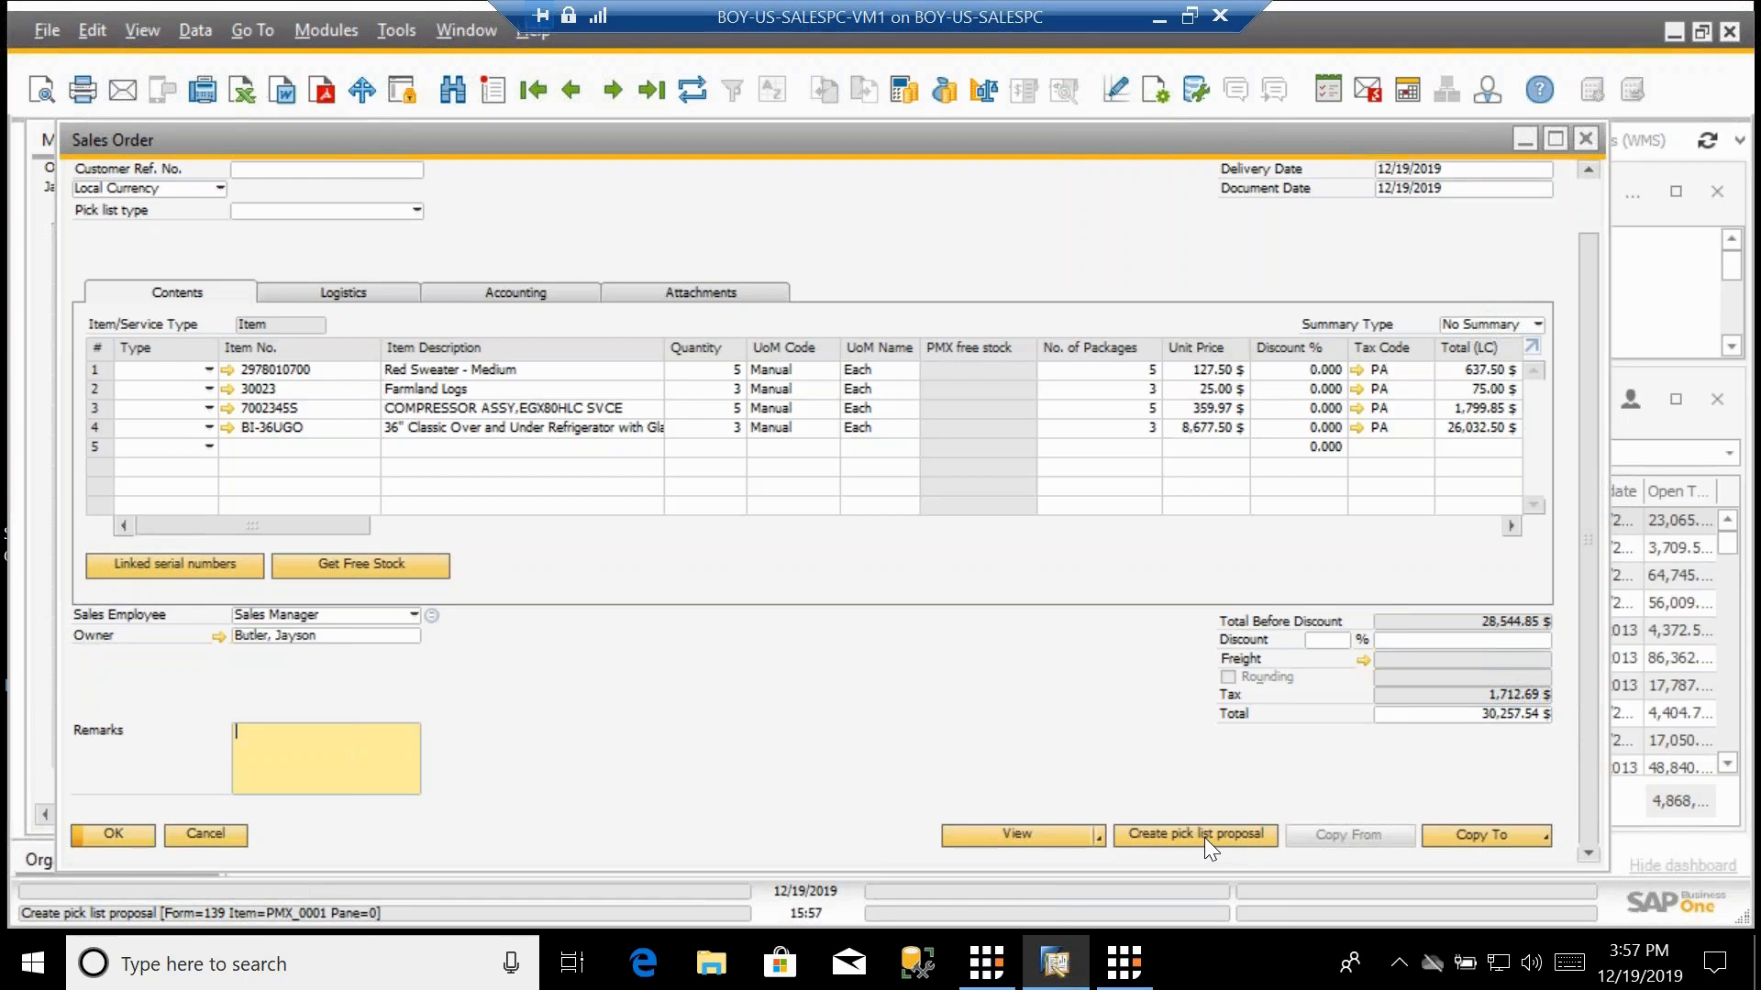
pyautogui.click(85, 838)
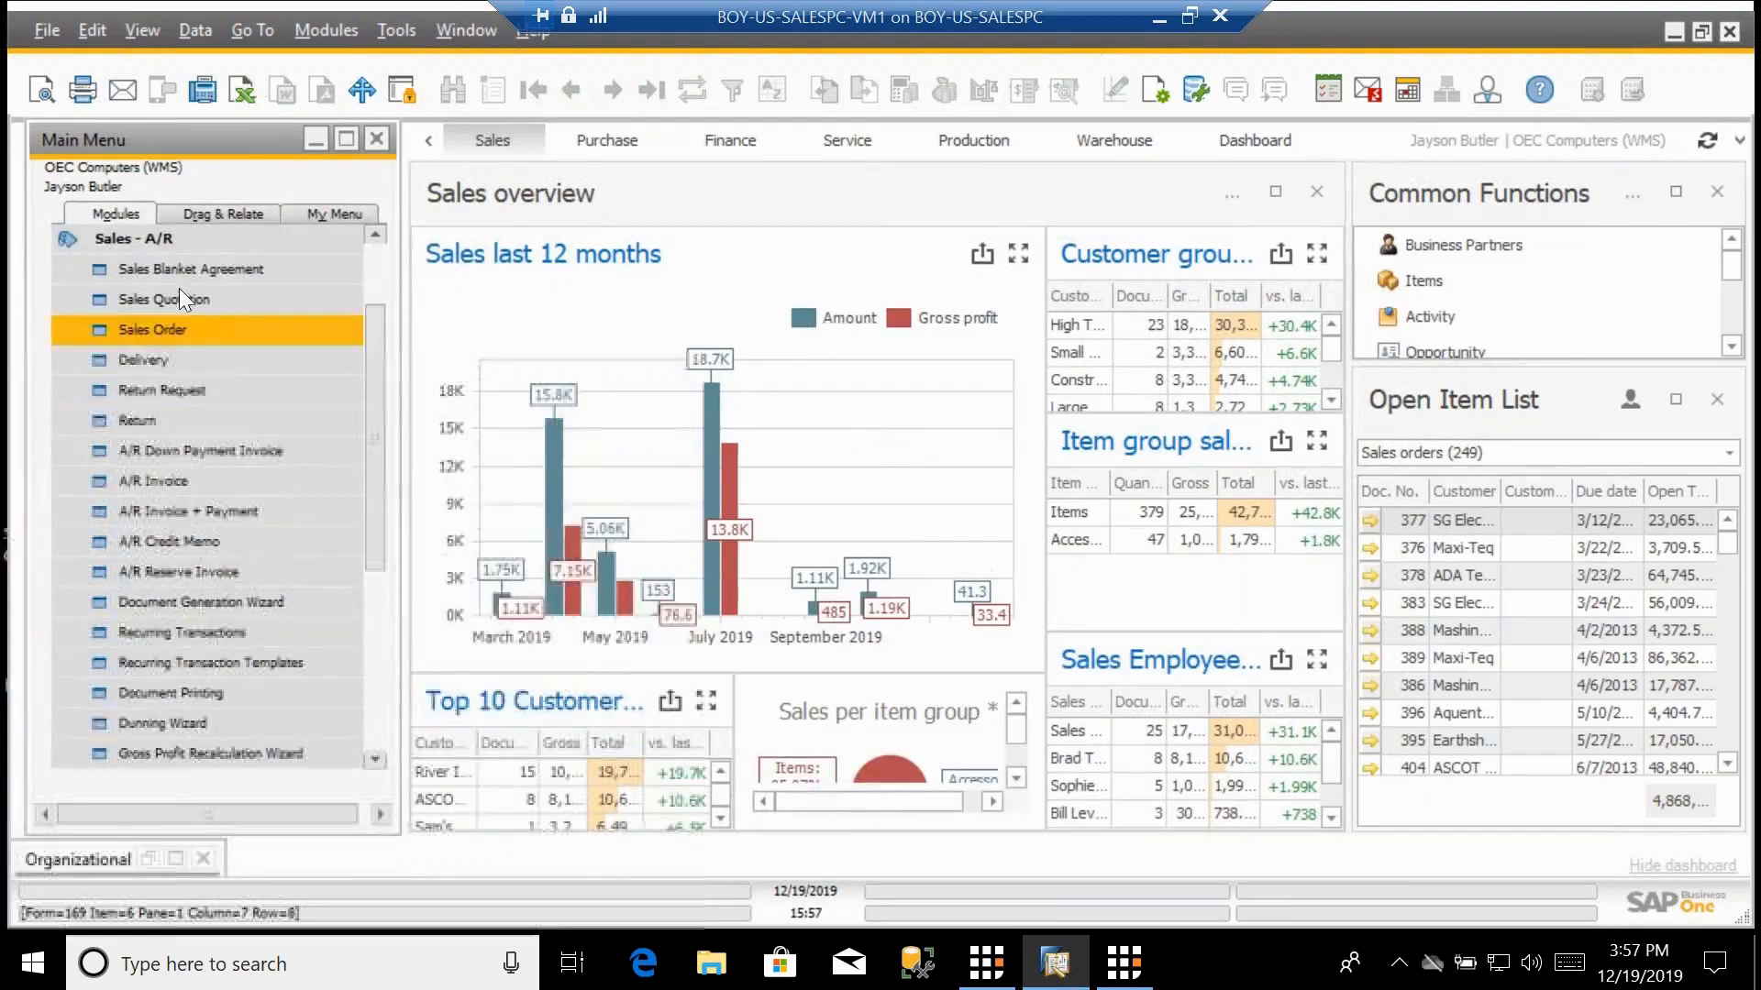
# Open the Produmex list of open sales orders for warehouse 01 and reposition its window.
pyautogui.click(186, 246)
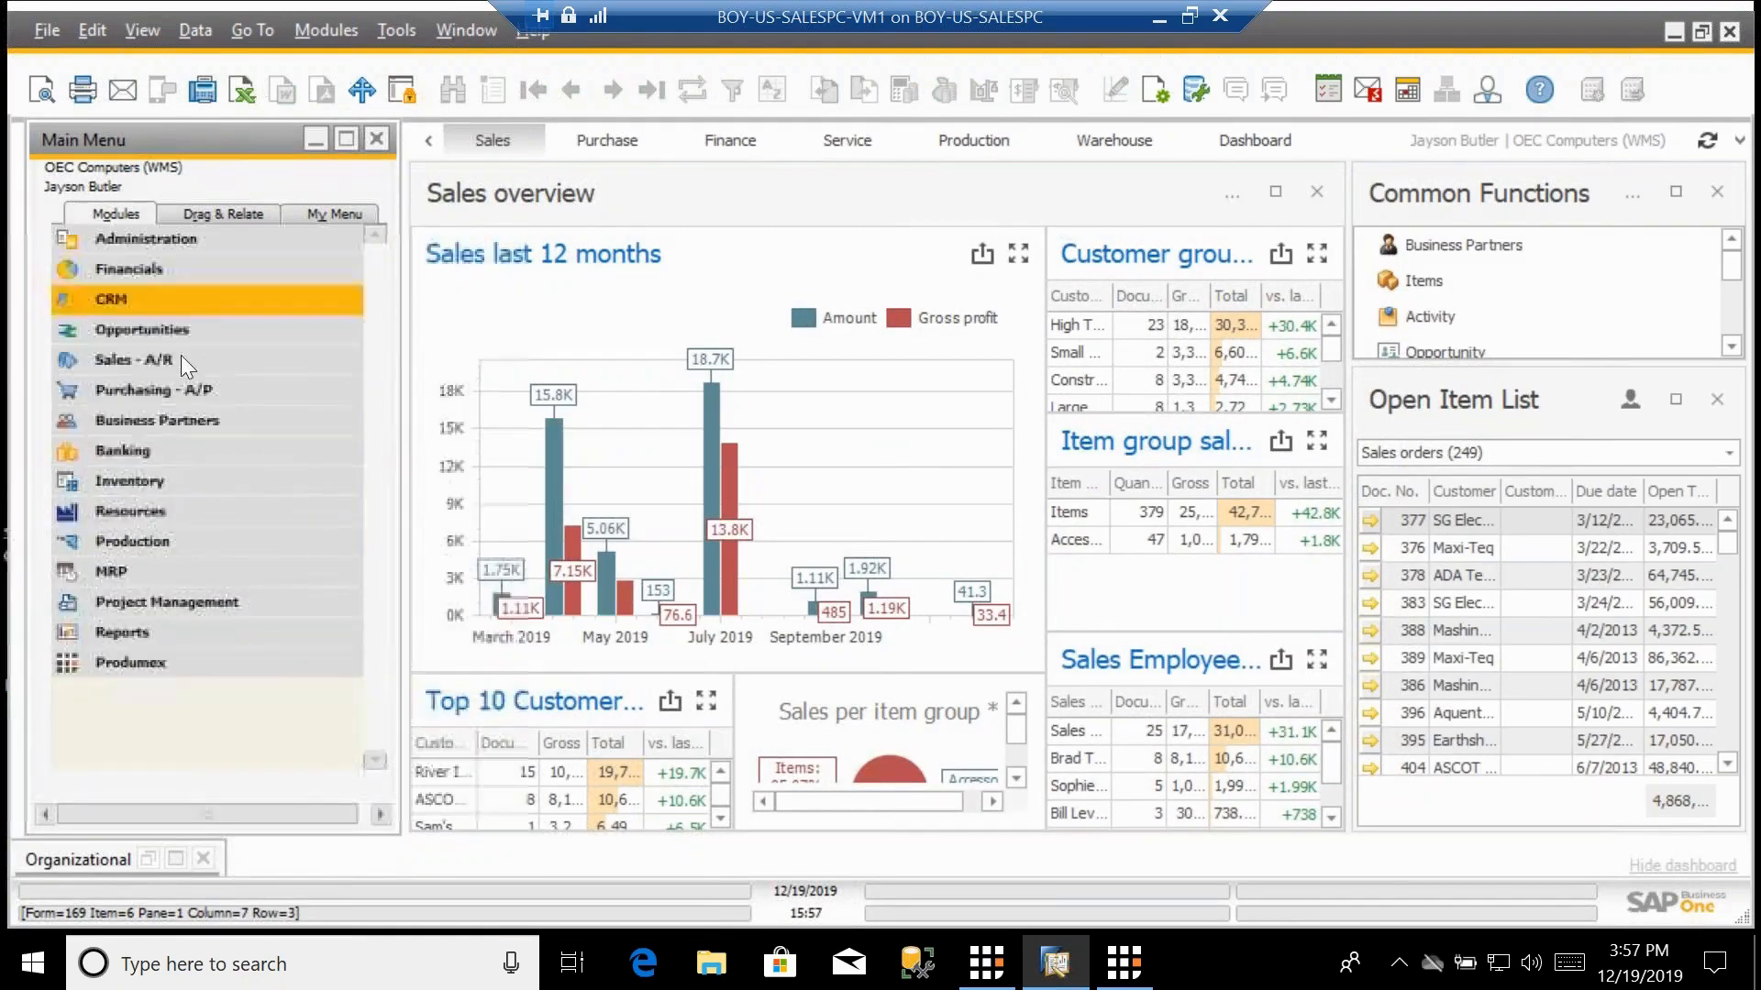
pyautogui.click(158, 664)
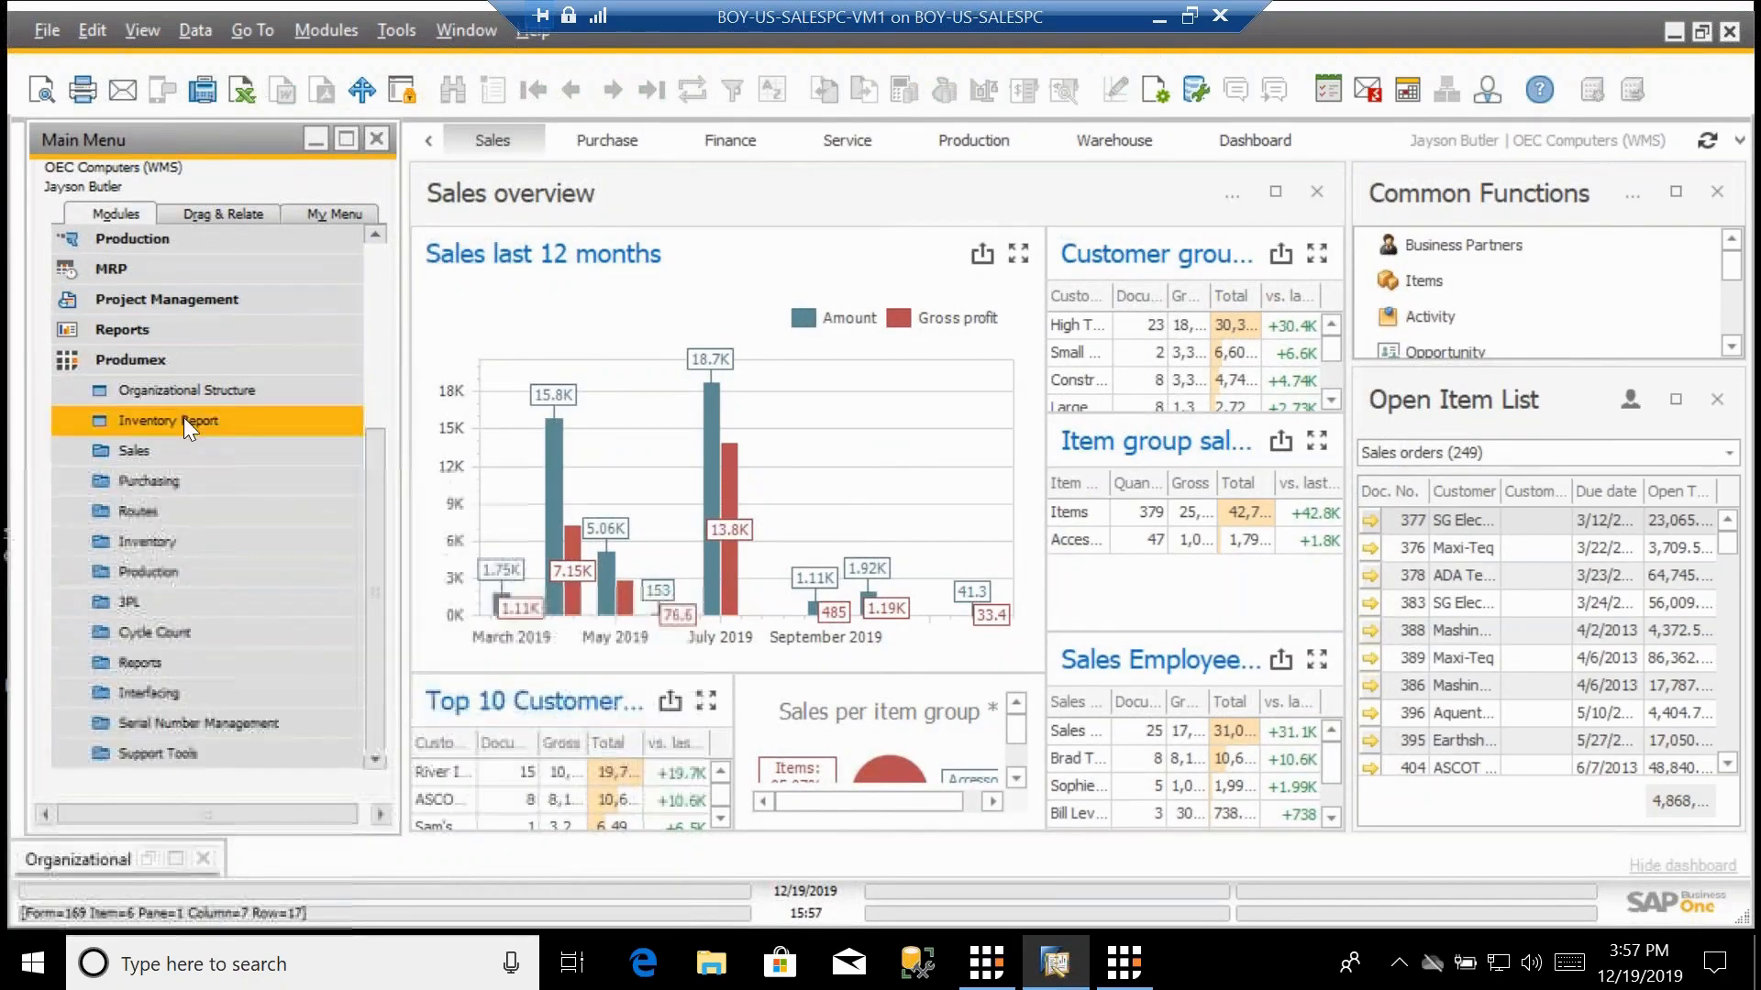
pyautogui.click(174, 455)
pyautogui.click(189, 480)
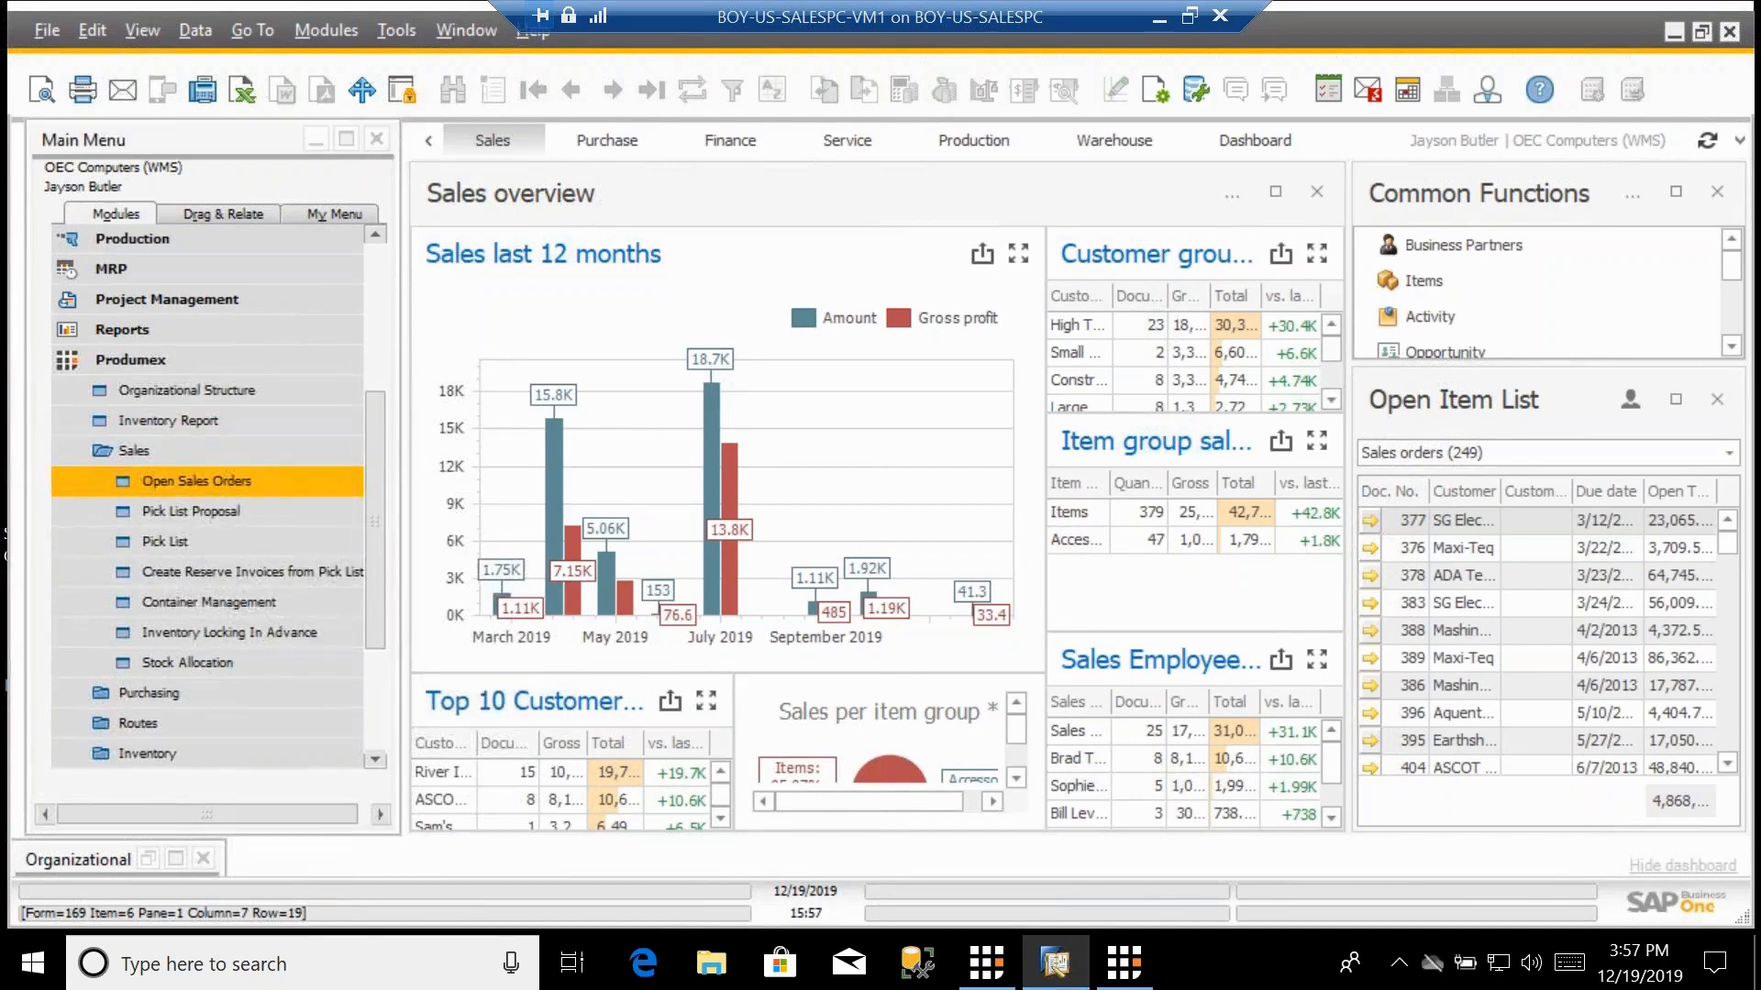
pyautogui.click(1060, 308)
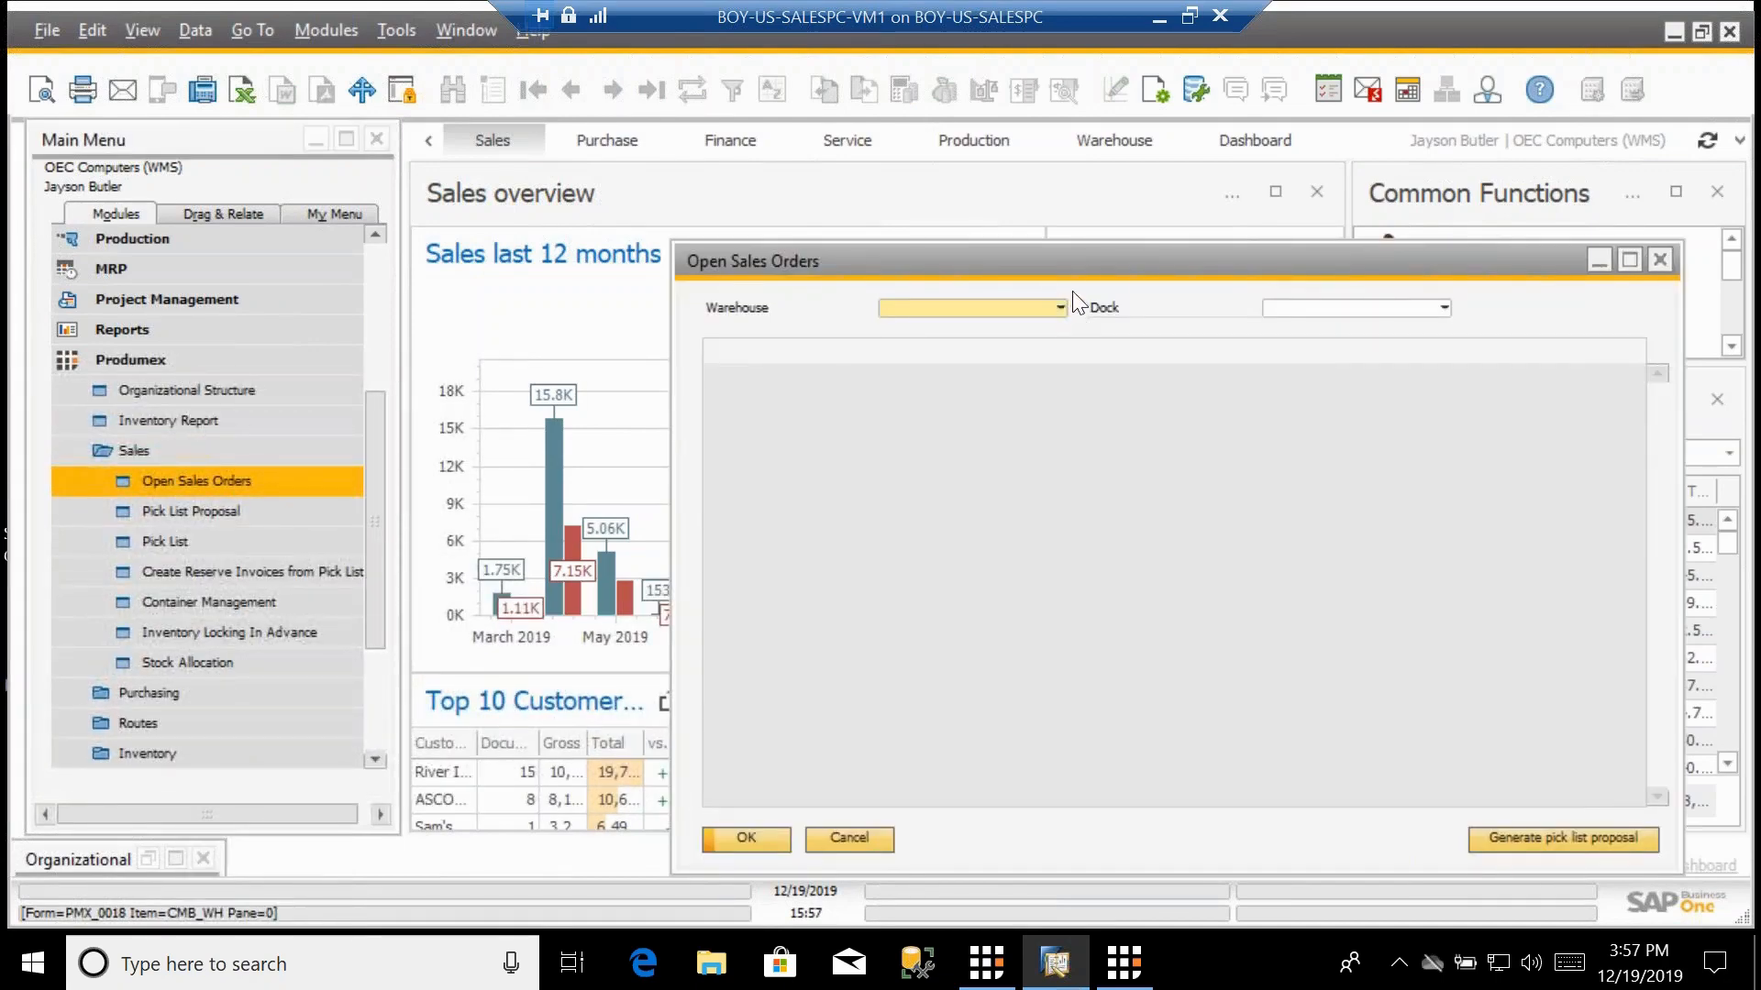
pyautogui.click(1072, 268)
pyautogui.moveTo(1053, 257); pyautogui.dragTo(620, 176)
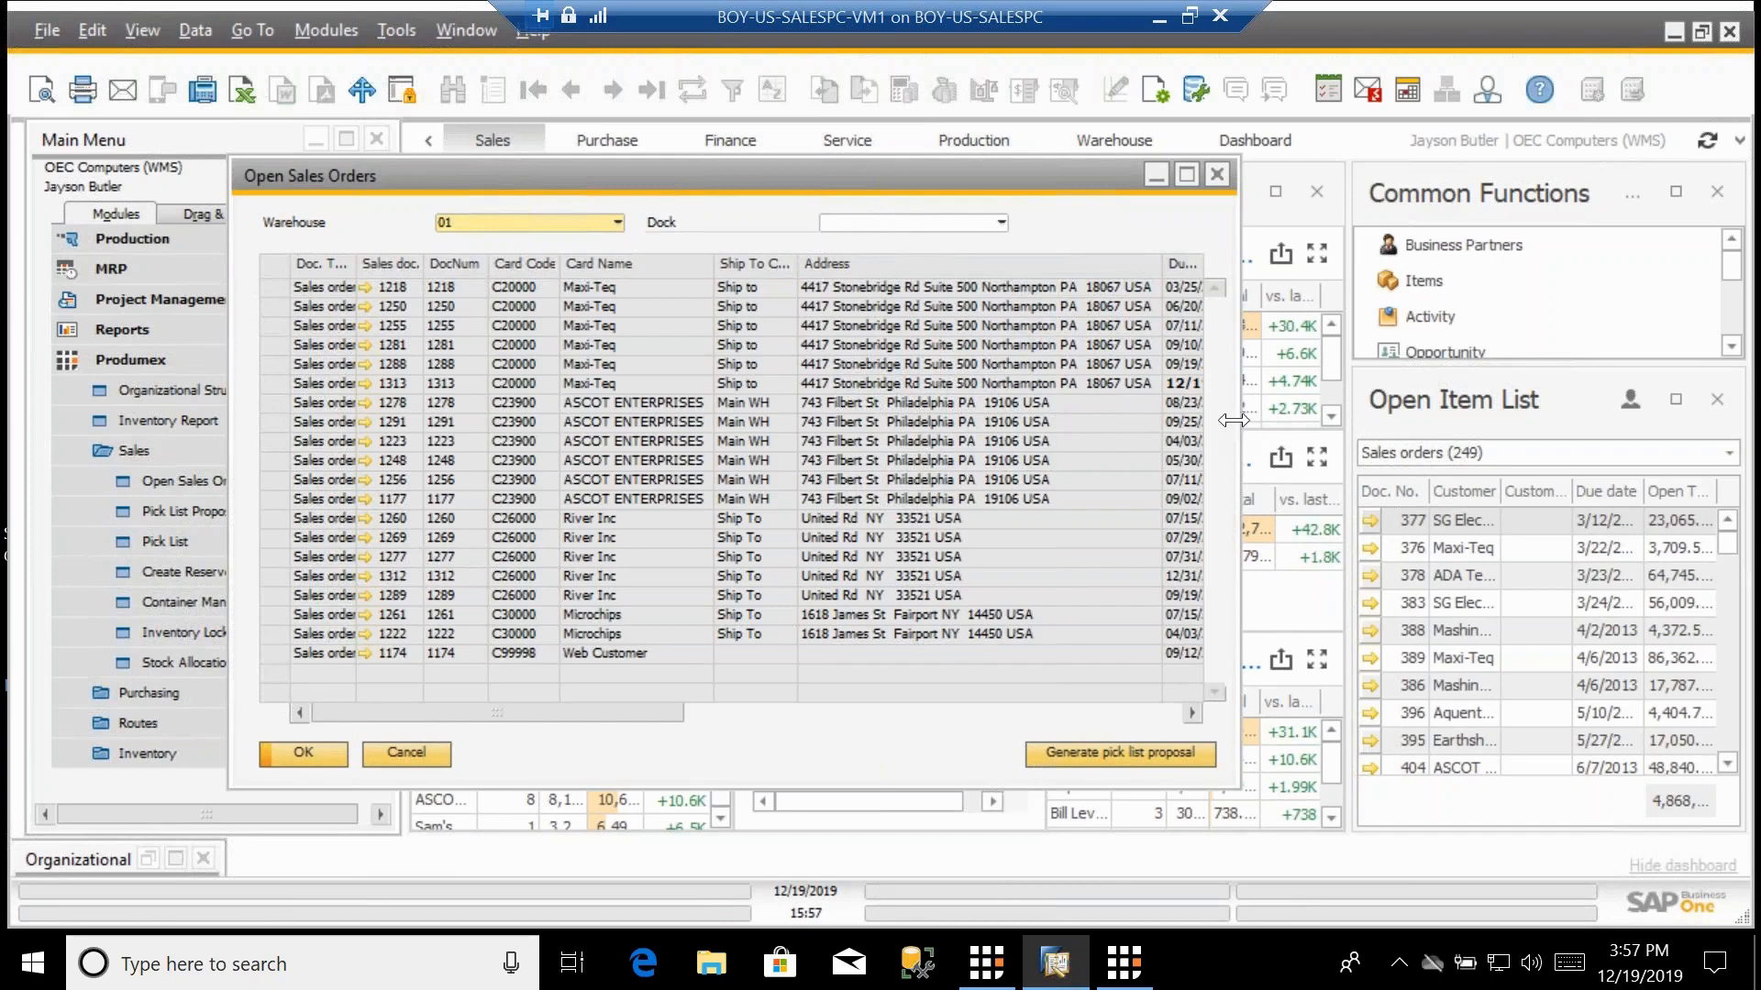
# Widen the Open Sales Orders window and select the Maxi-Teq order due 12/19/2019.
pyautogui.moveTo(1240, 417); pyautogui.dragTo(1721, 409)
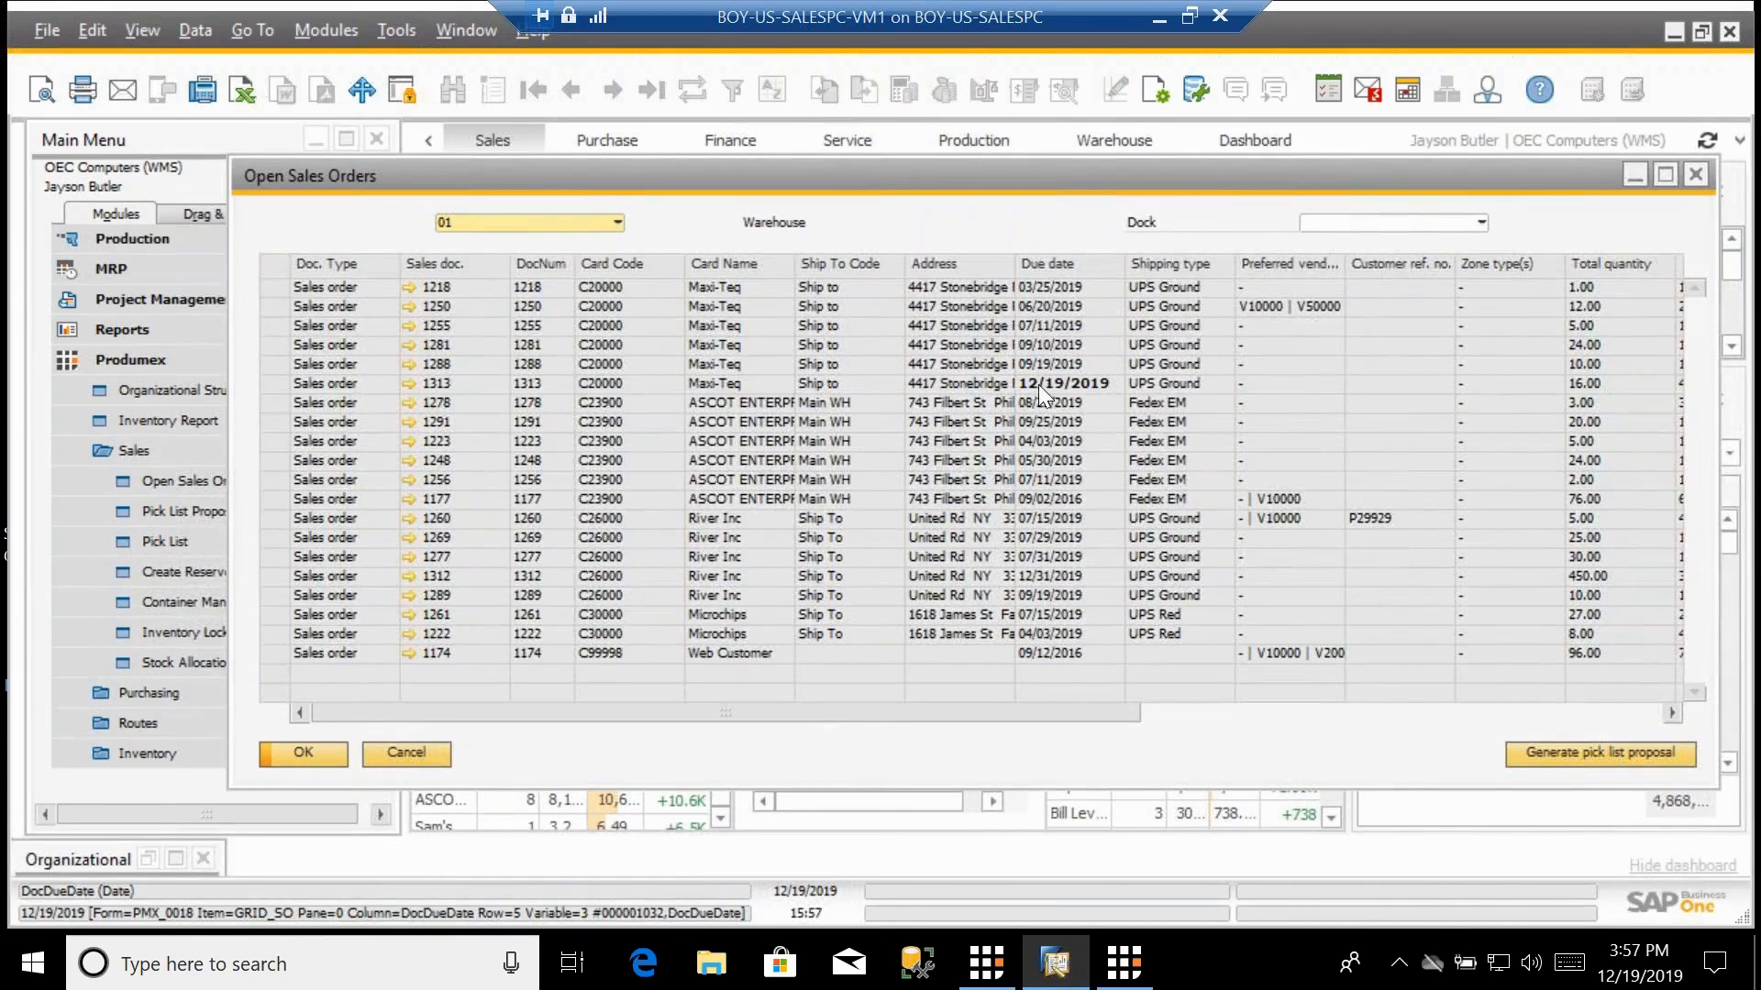
pyautogui.click(272, 383)
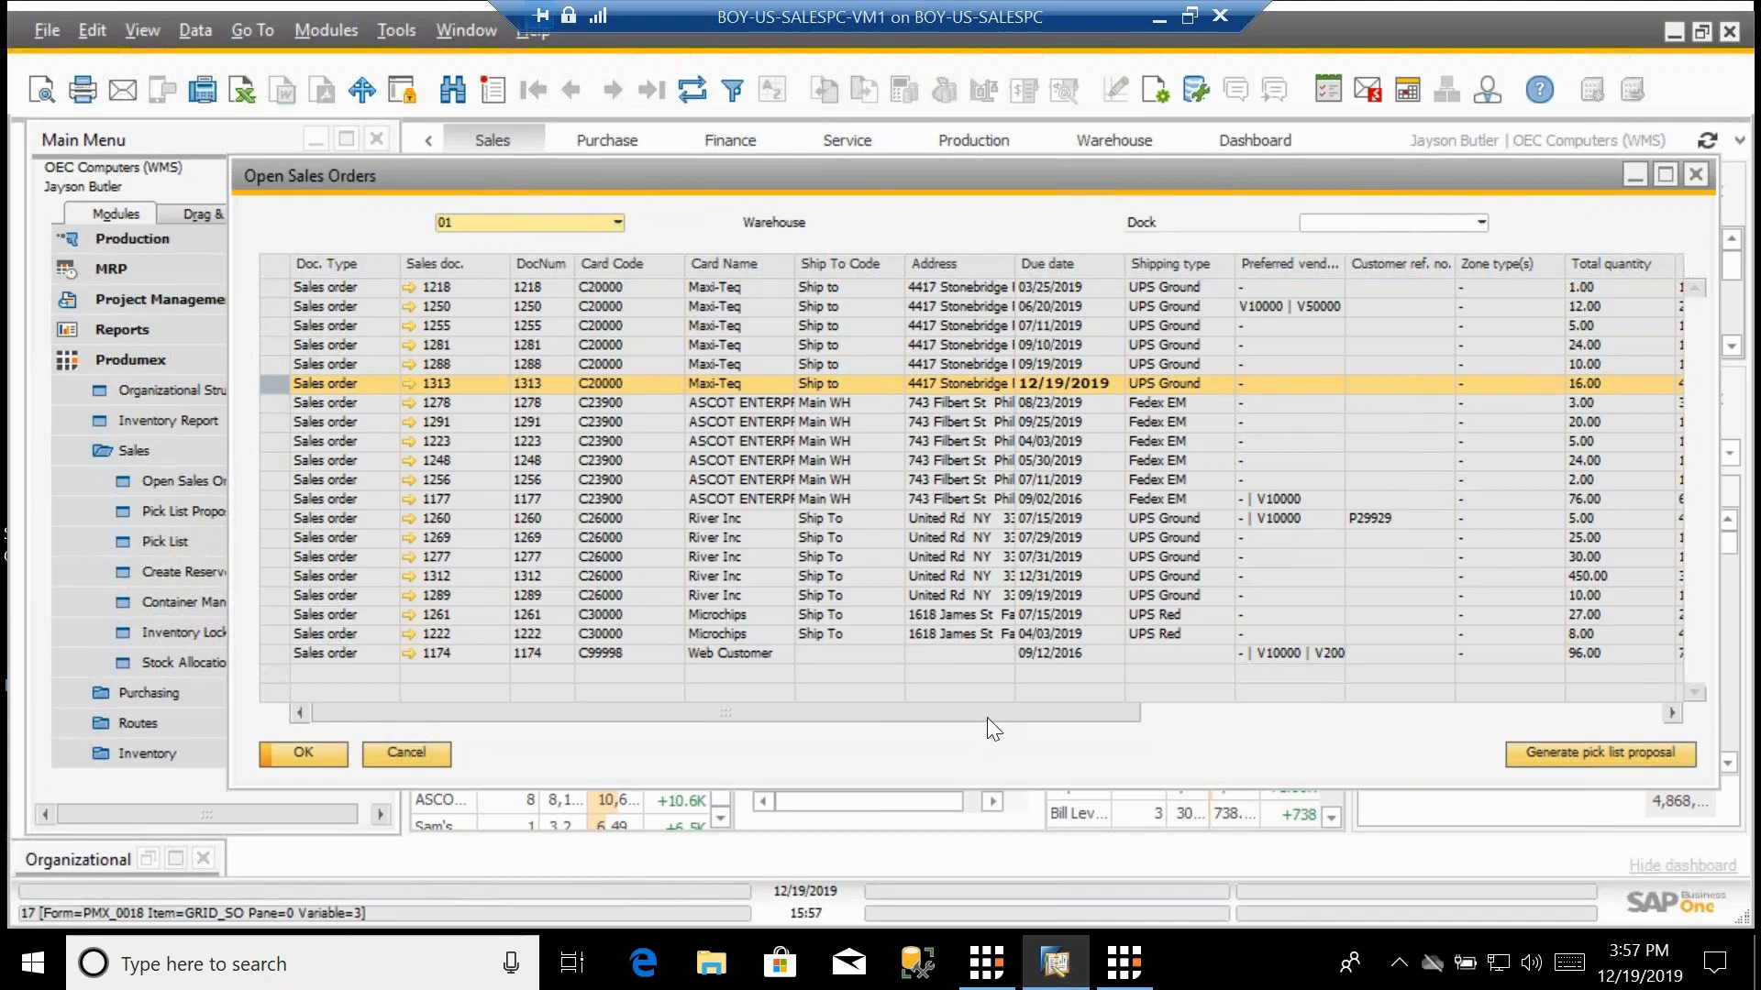
pyautogui.moveTo(994, 712); pyautogui.dragTo(719, 662)
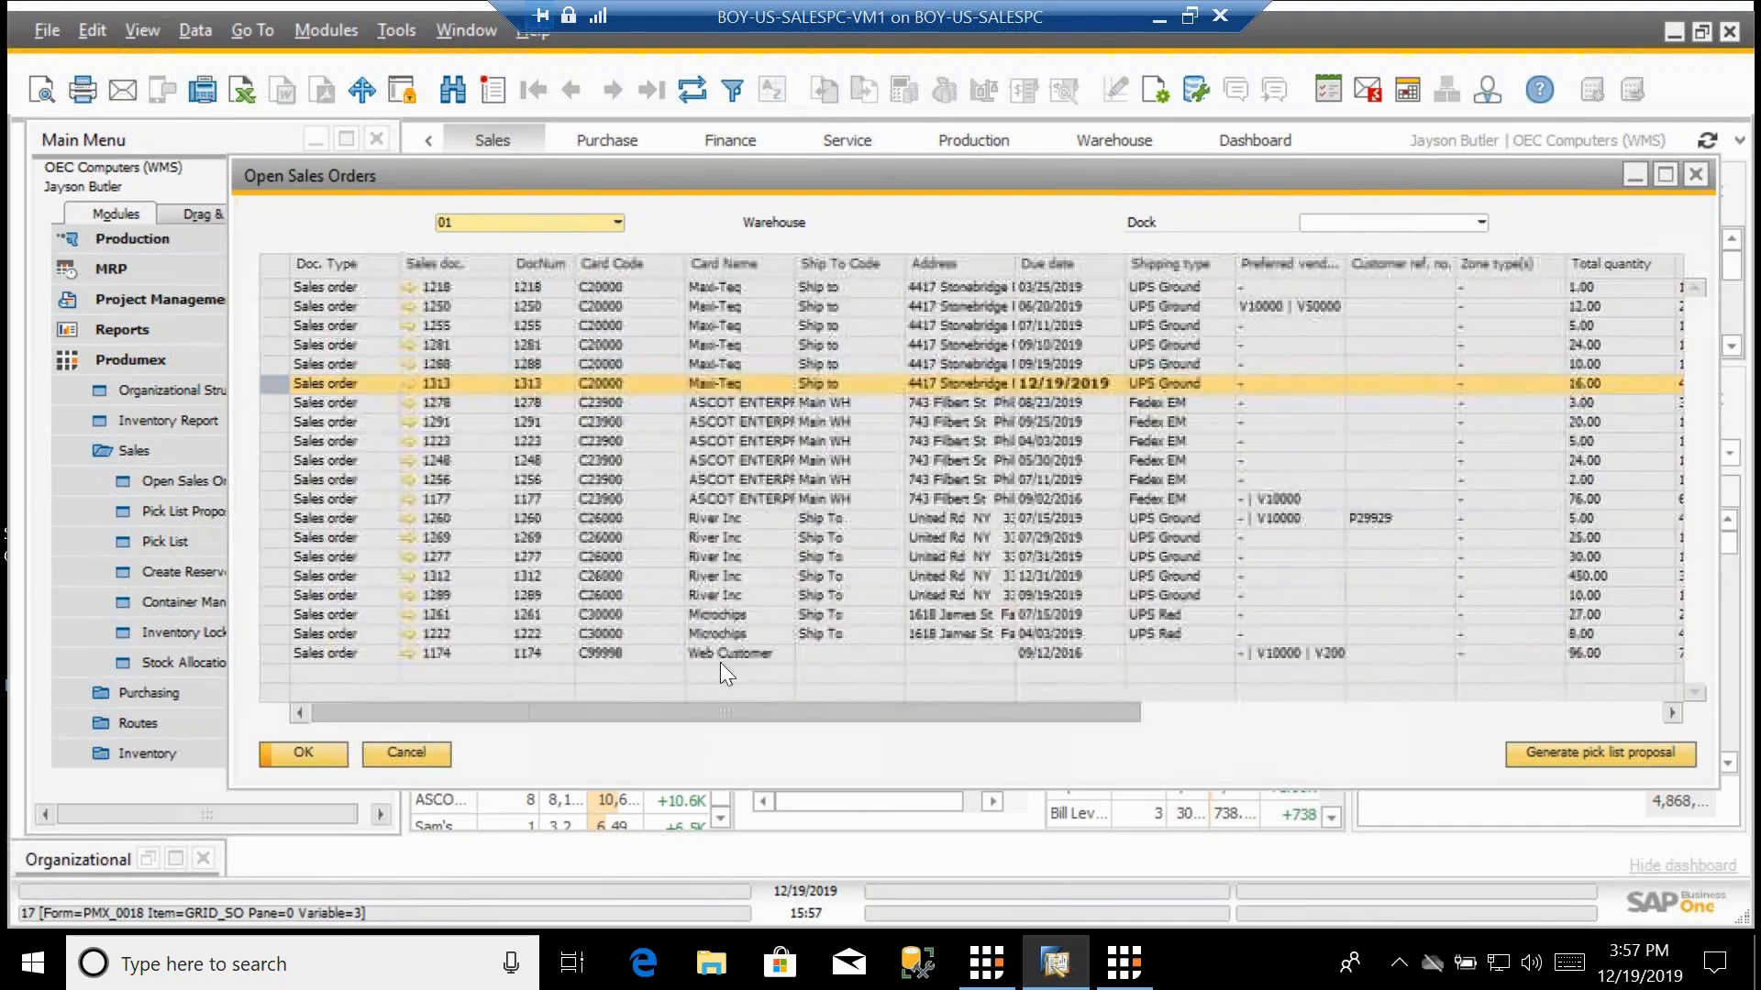
# In the form settings of Open Sales Orders, move the Shipping type column directly after DocNum and save the layout.
pyautogui.click(1156, 97)
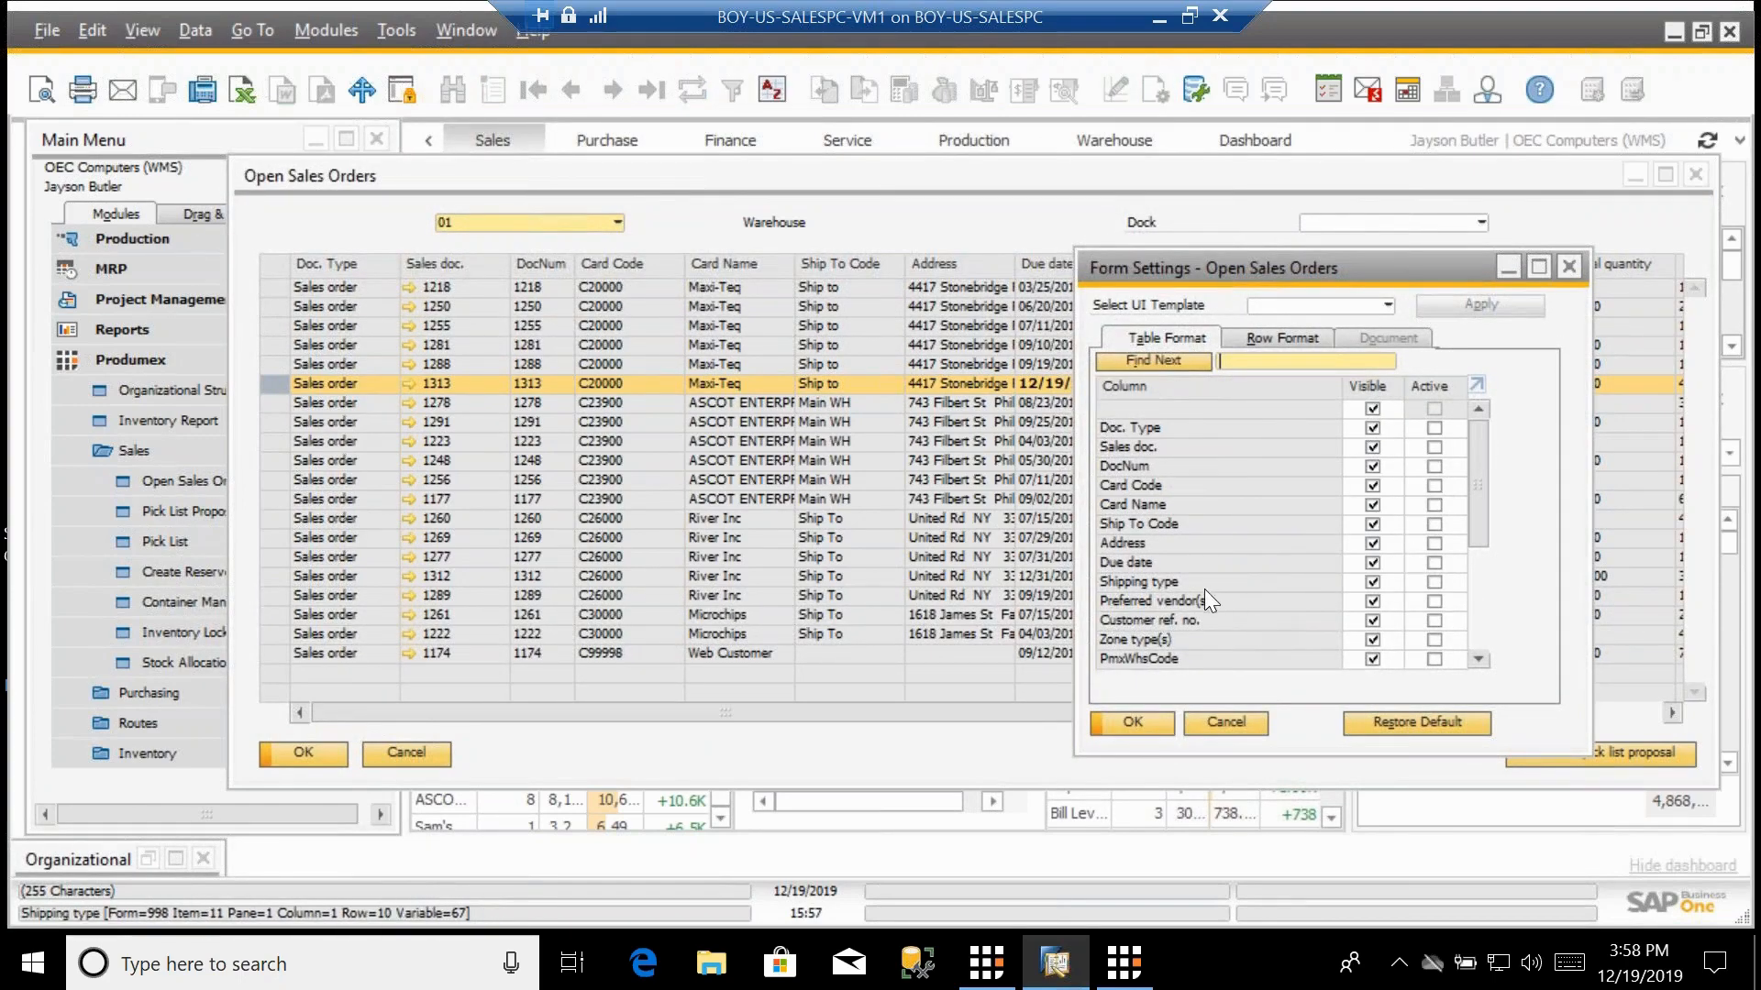
pyautogui.scroll(-2, 1201, 604)
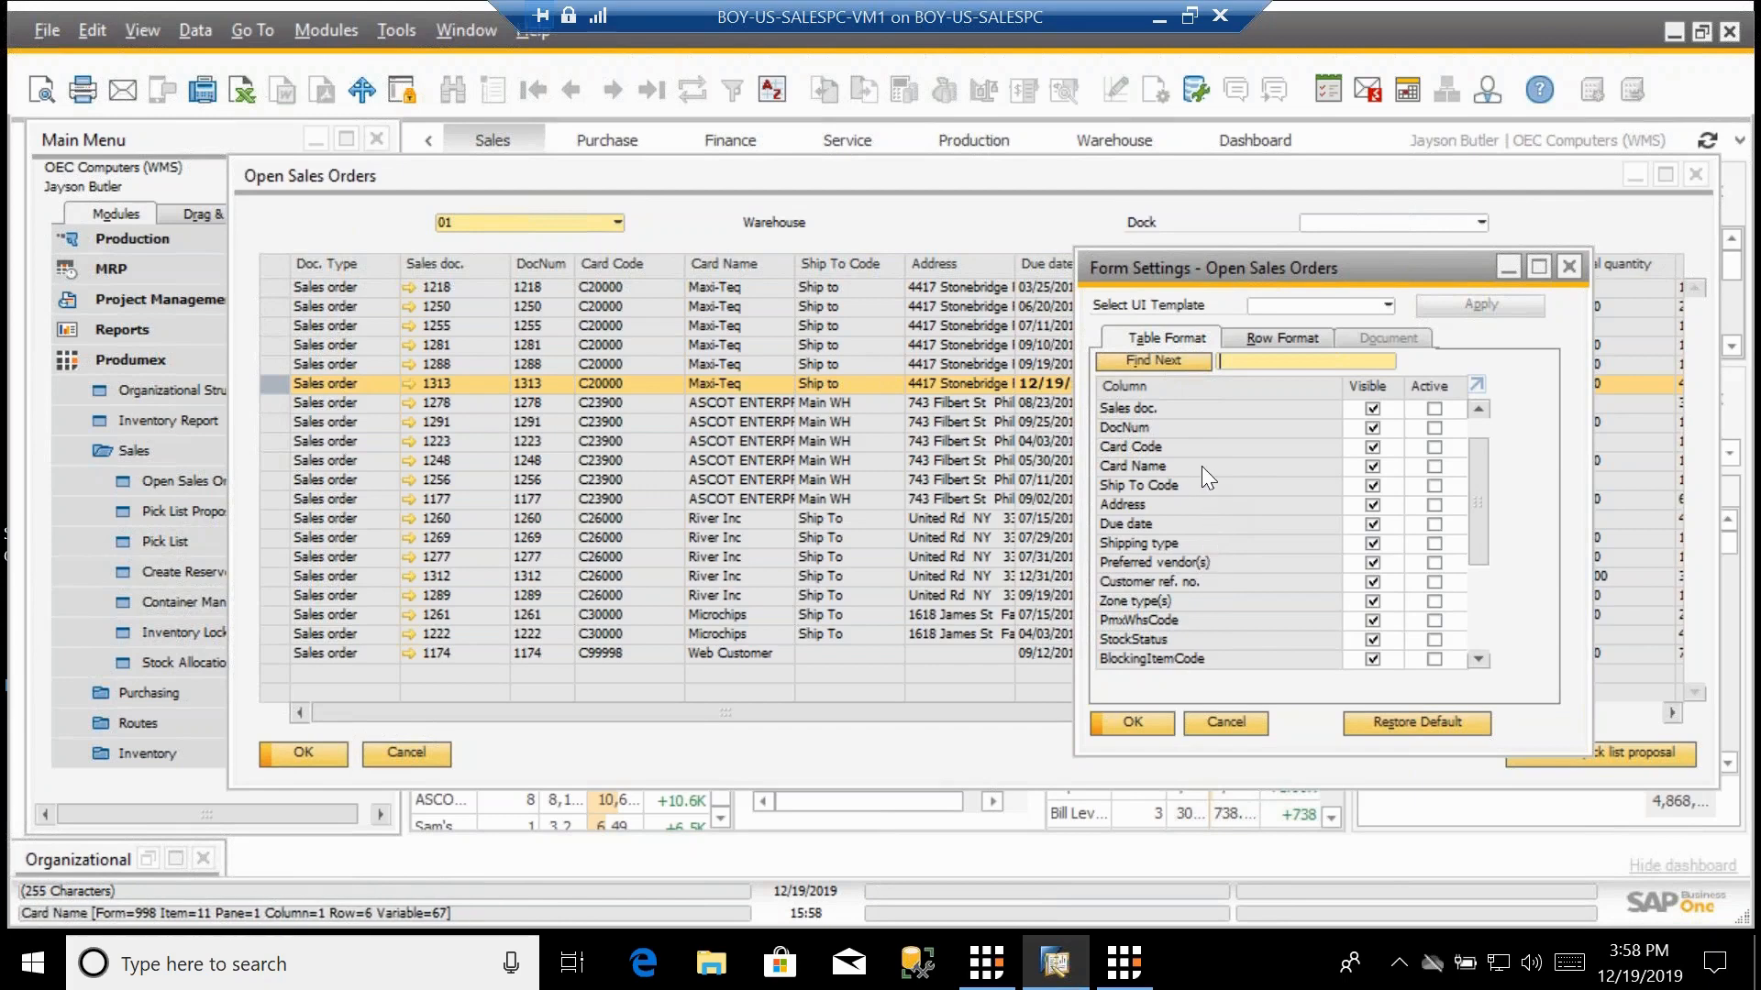
pyautogui.moveTo(1196, 543); pyautogui.dragTo(1198, 438)
pyautogui.click(1159, 718)
pyautogui.click(1160, 718)
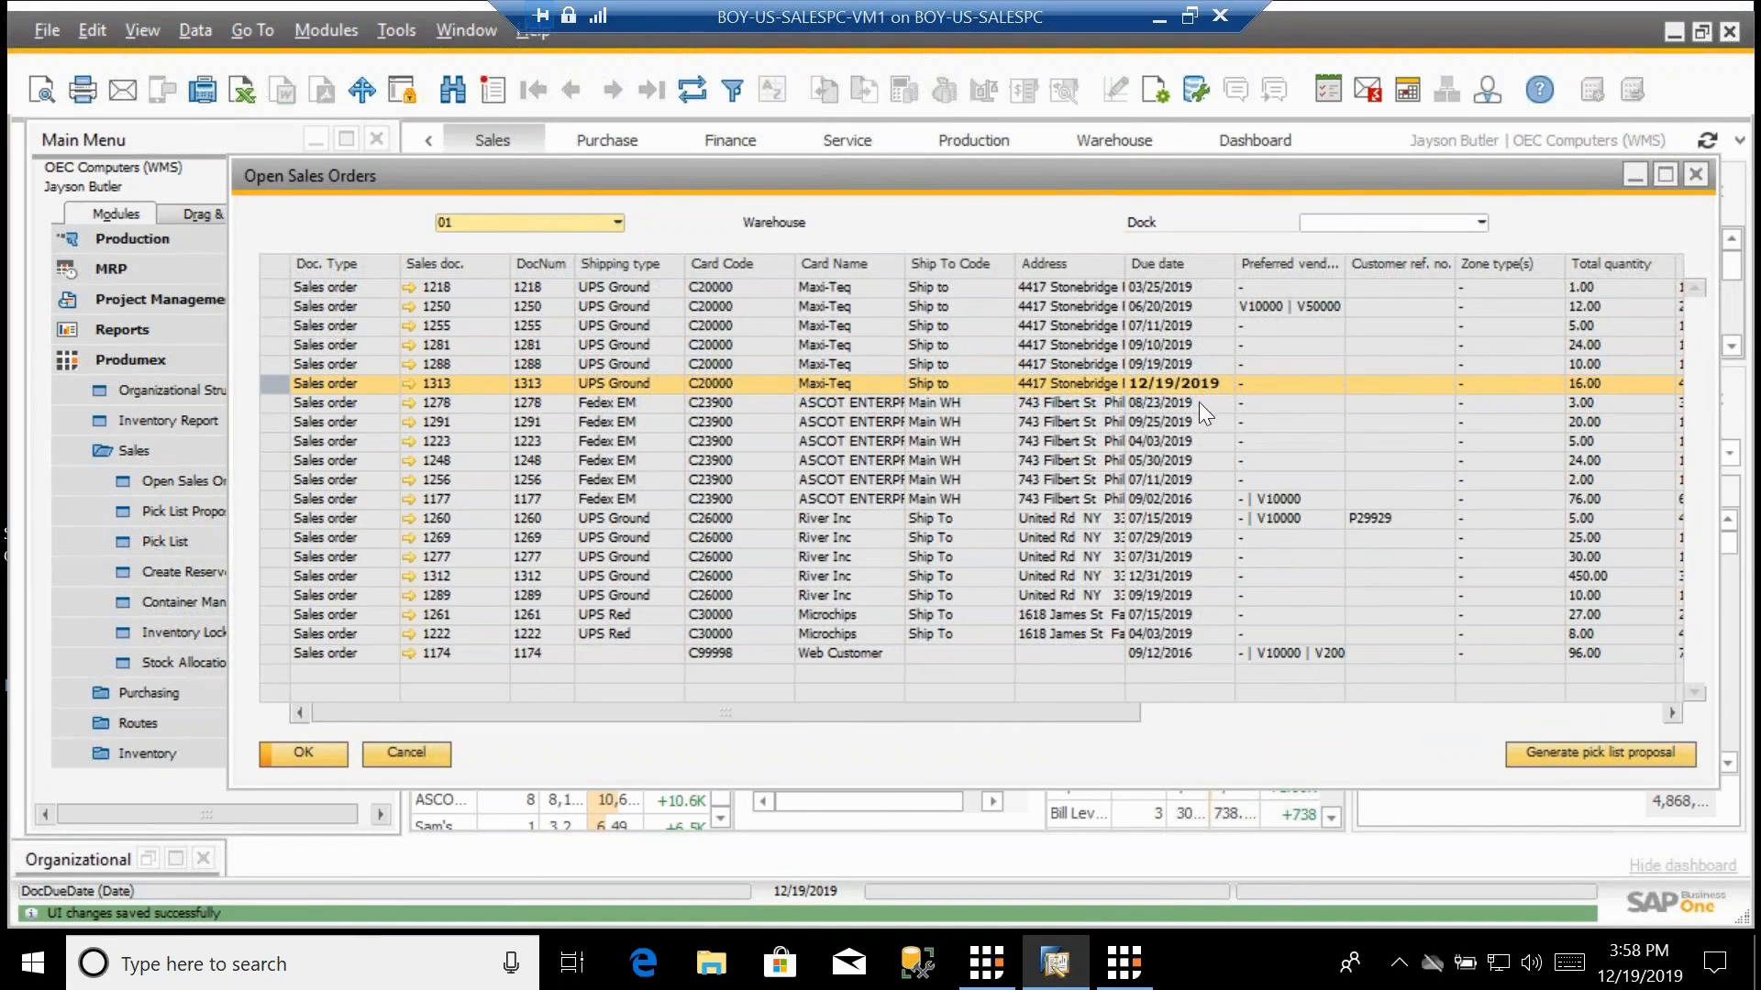
# Add the ASCOT ENTERPRISES order due 08/23/2019 to the selection, generate pick list proposals, and accept the partial proposals overview.
pyautogui.keyDown('ctrl'); pyautogui.click(273, 403); pyautogui.keyUp('ctrl')
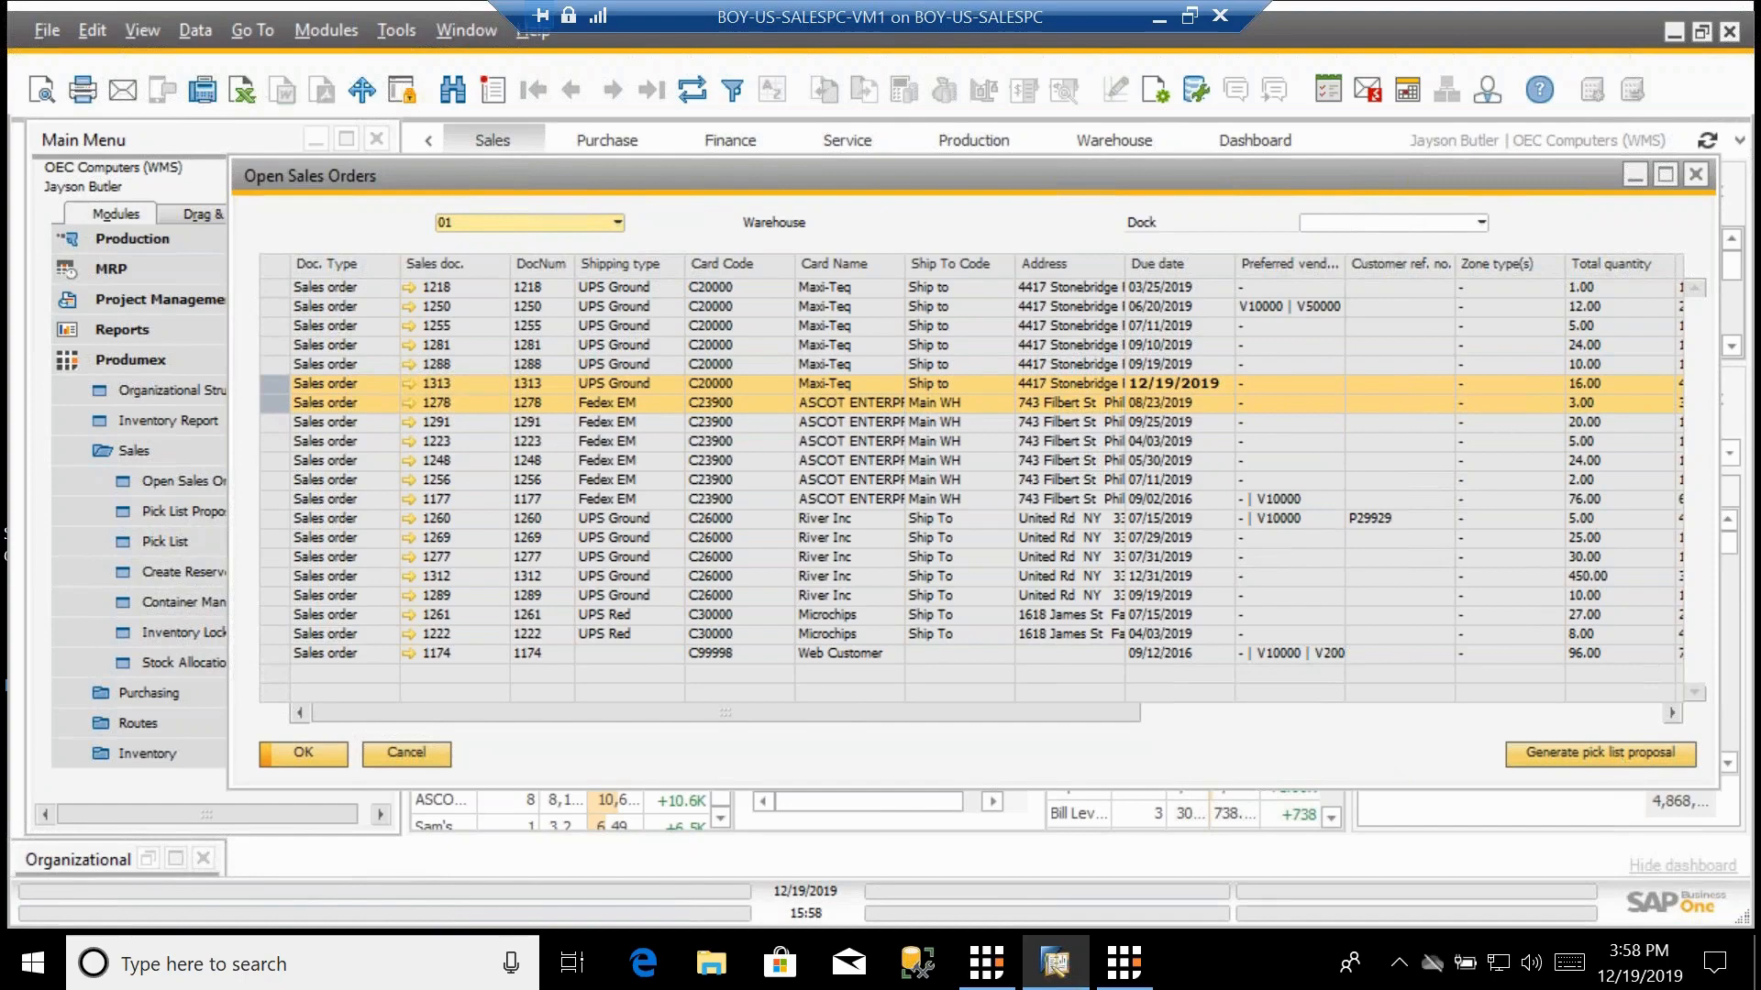
pyautogui.click(1600, 753)
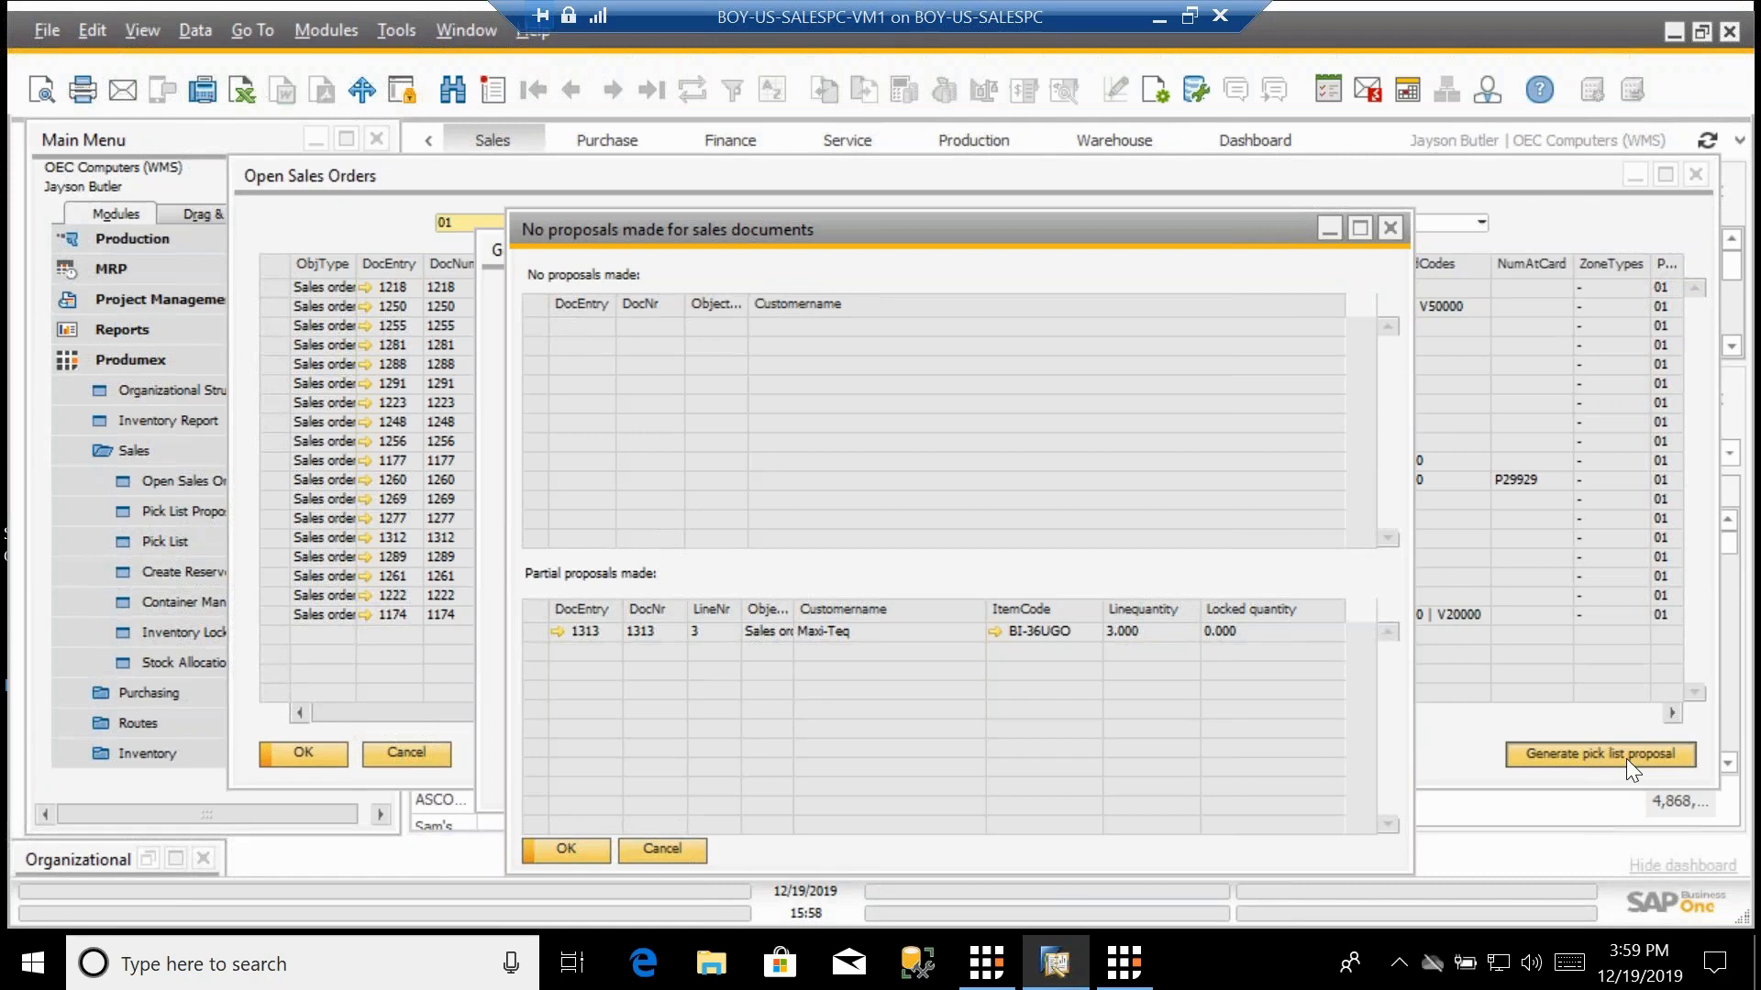
pyautogui.click(569, 849)
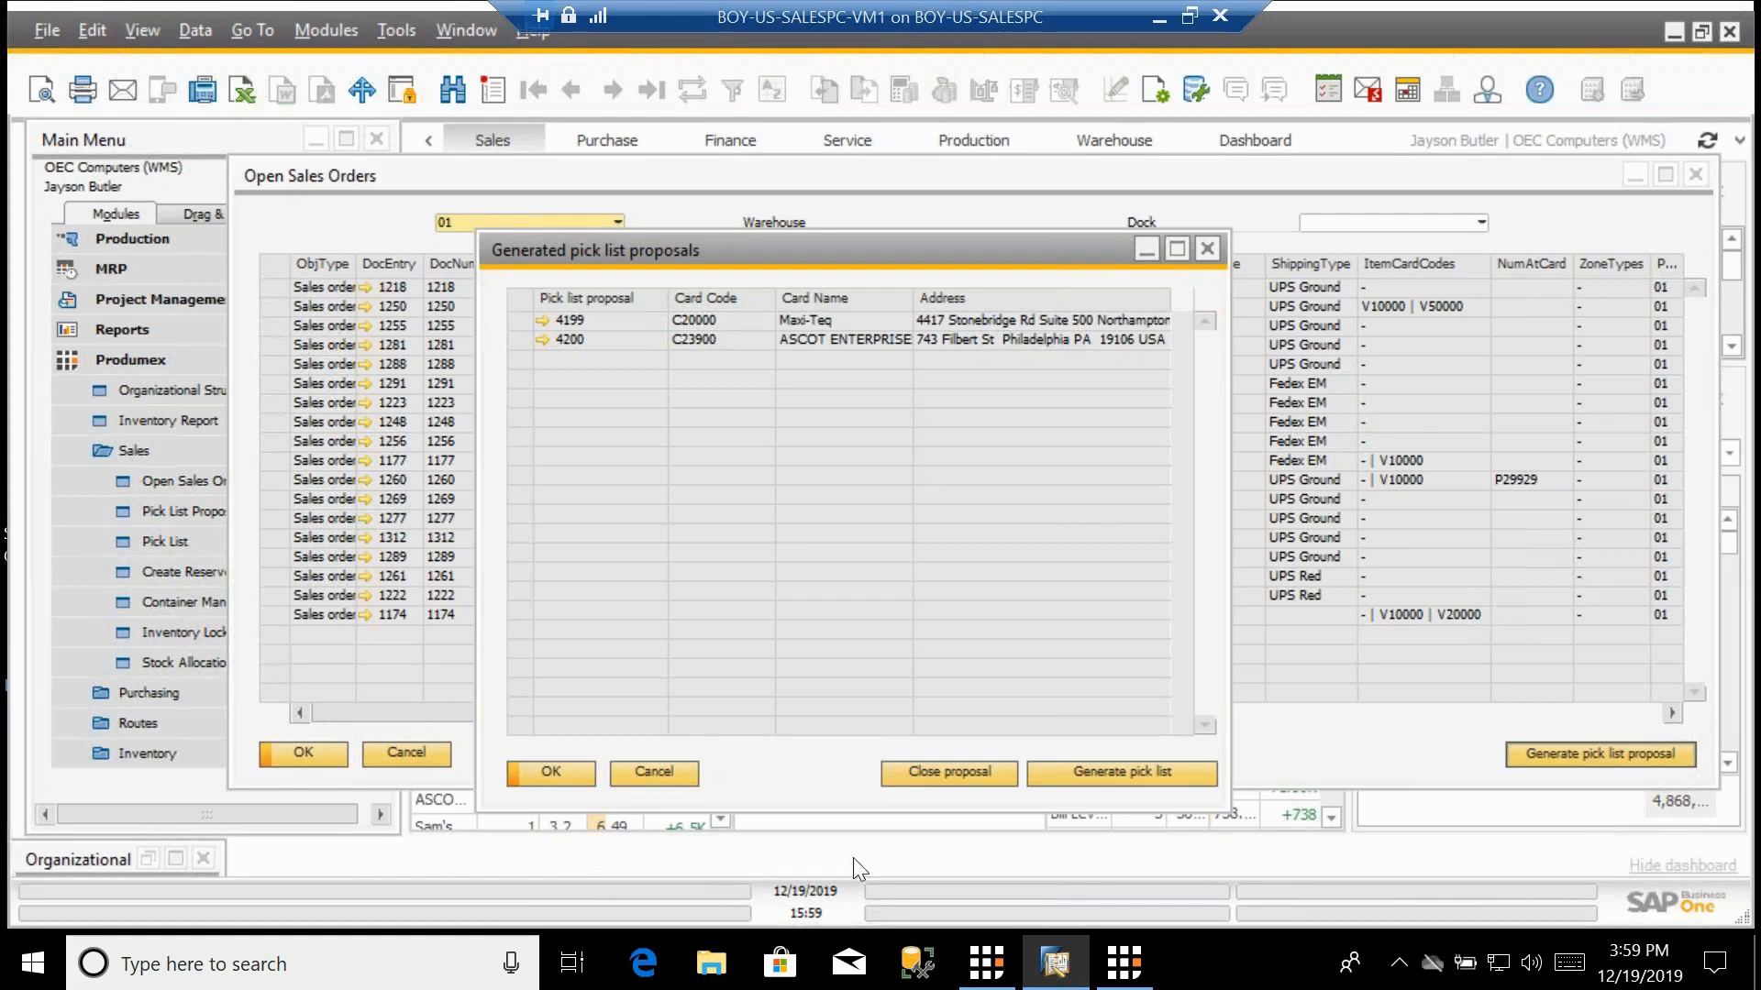
# Generate pick lists from both the Maxi-Teq and ASCOT ENTERPRISES proposals, then close the proposals and Open Sales Orders windows.
pyautogui.click(517, 321)
pyautogui.keyDown('ctrl'); pyautogui.click(520, 340); pyautogui.keyUp('ctrl')
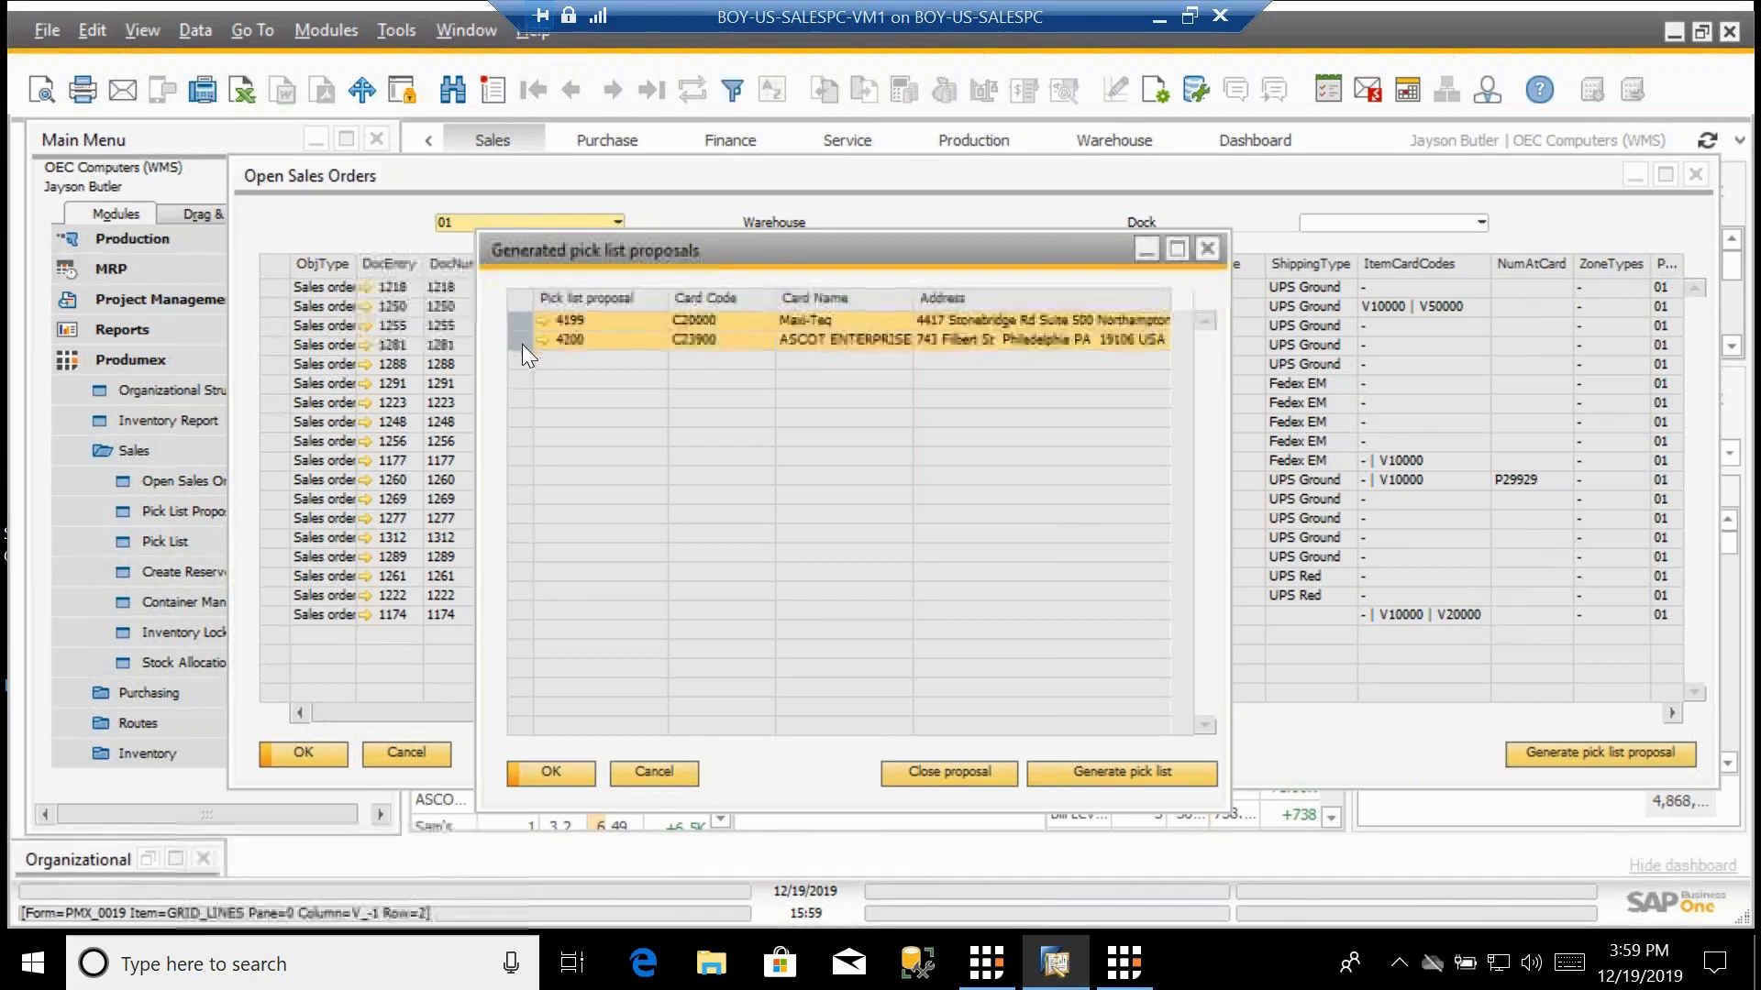
pyautogui.click(1143, 774)
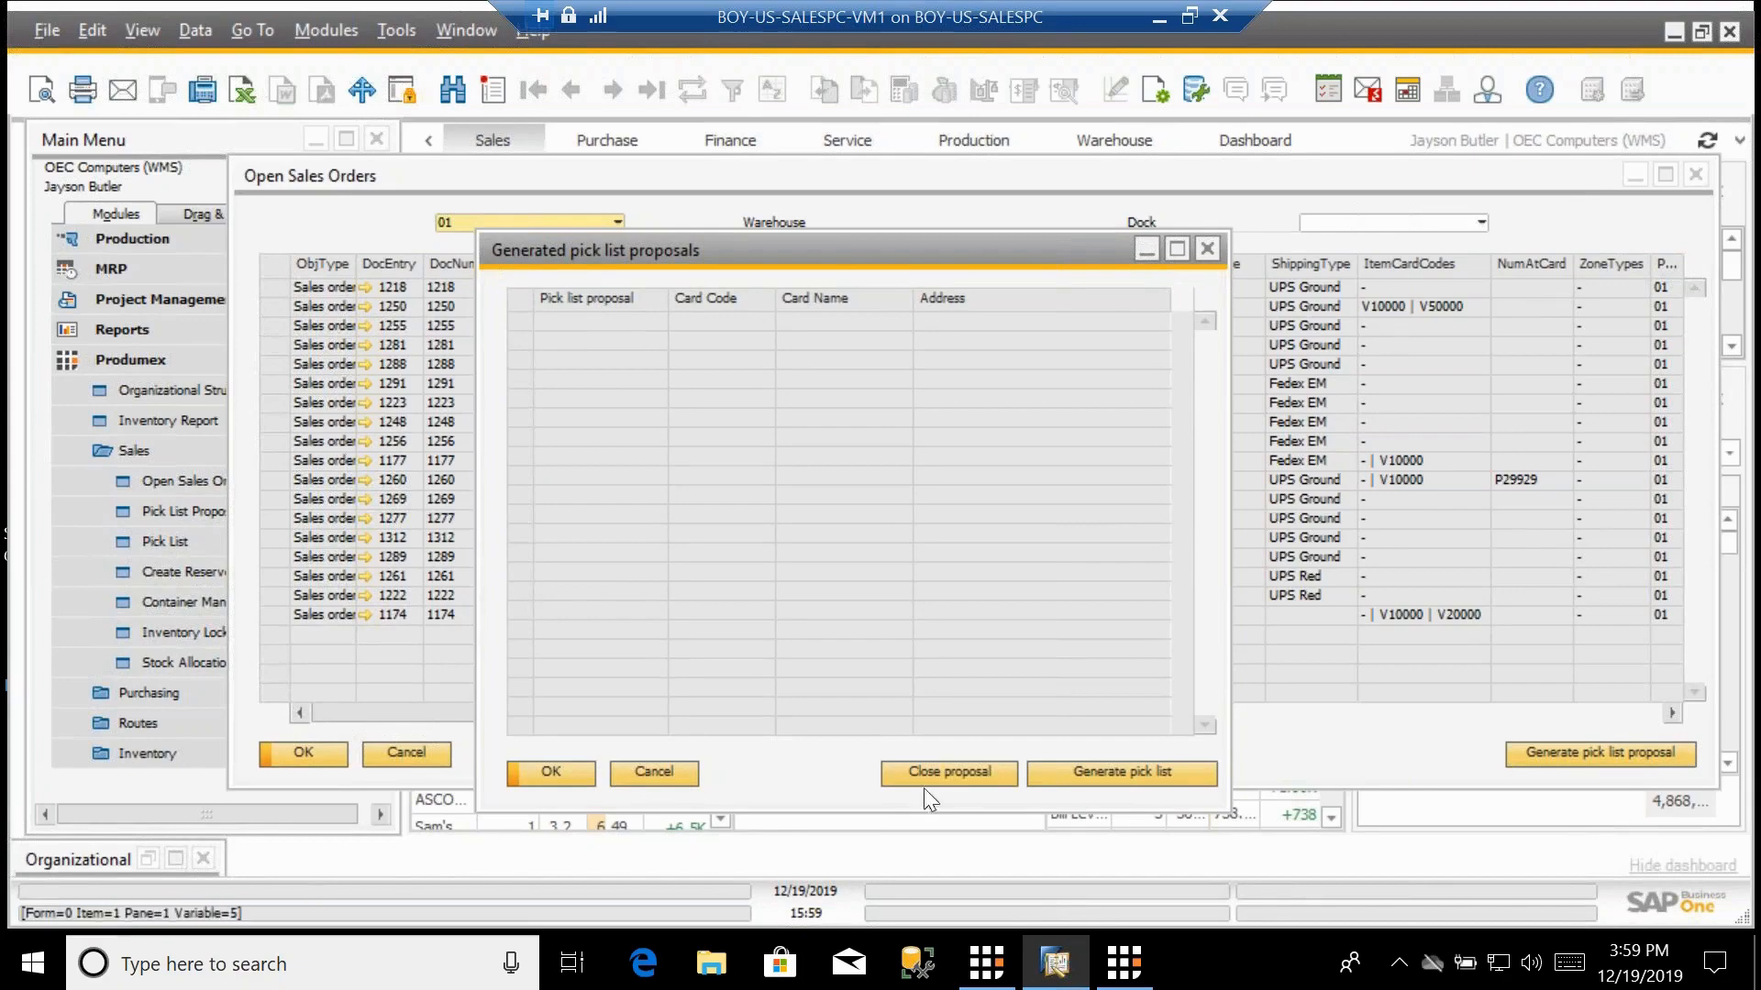
pyautogui.click(653, 768)
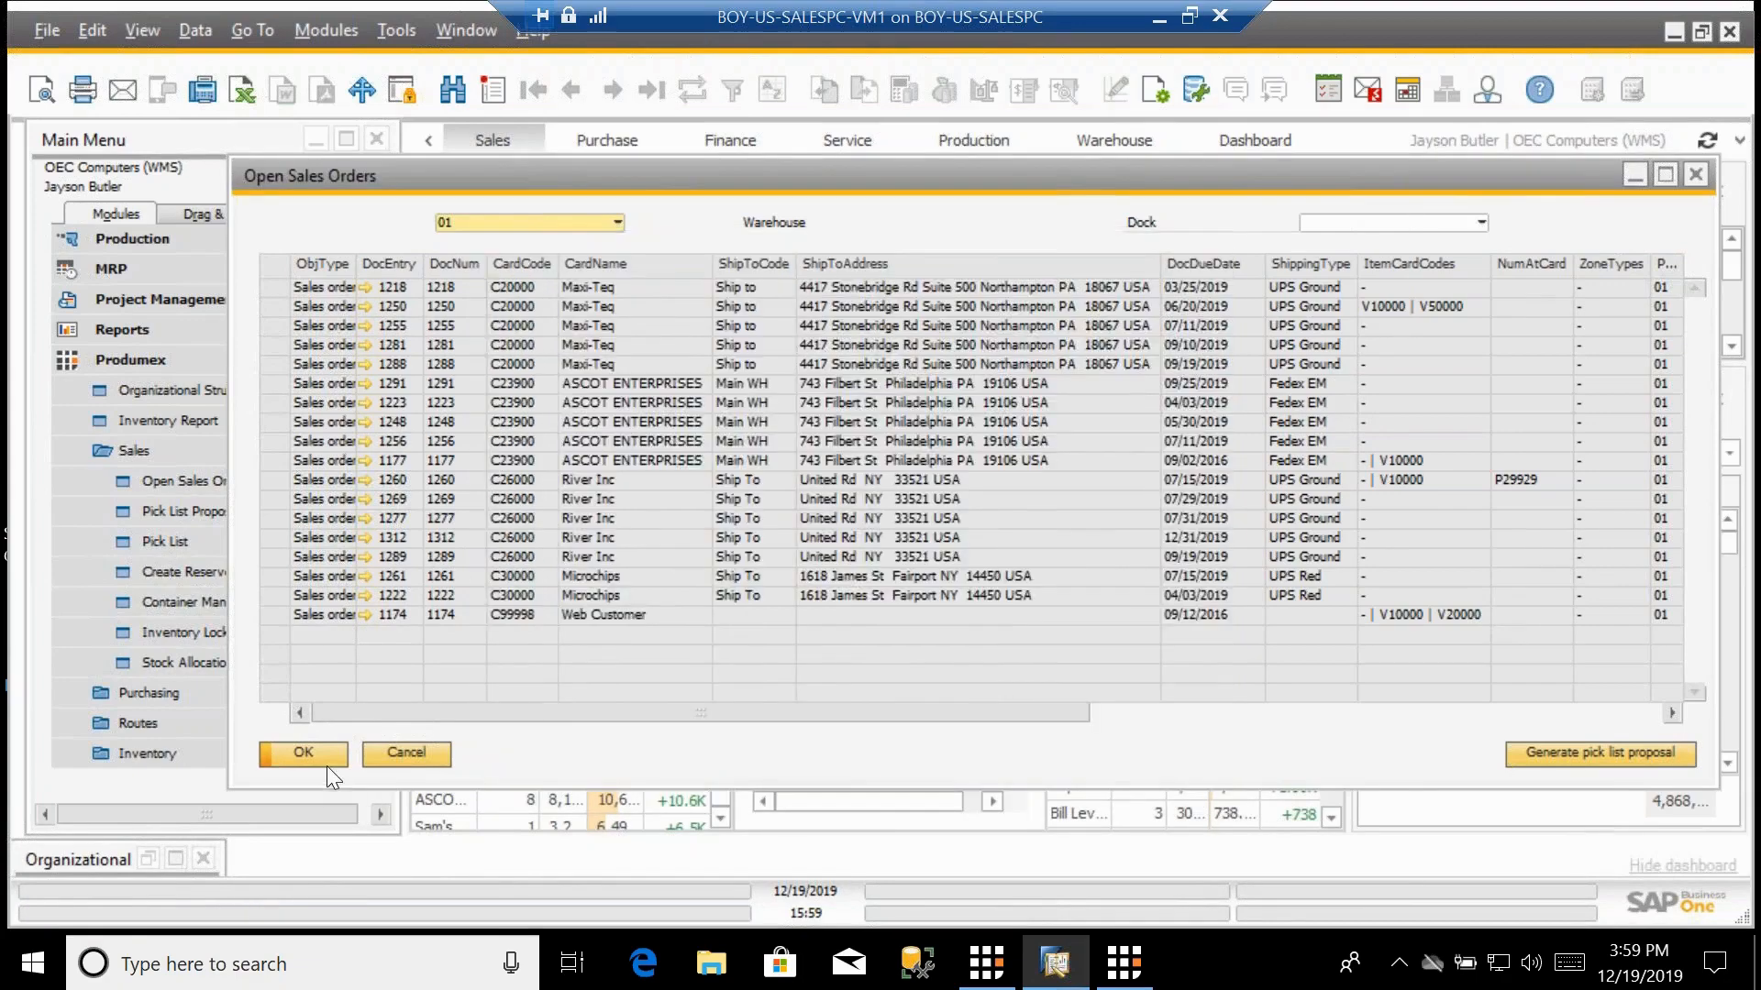
pyautogui.click(307, 761)
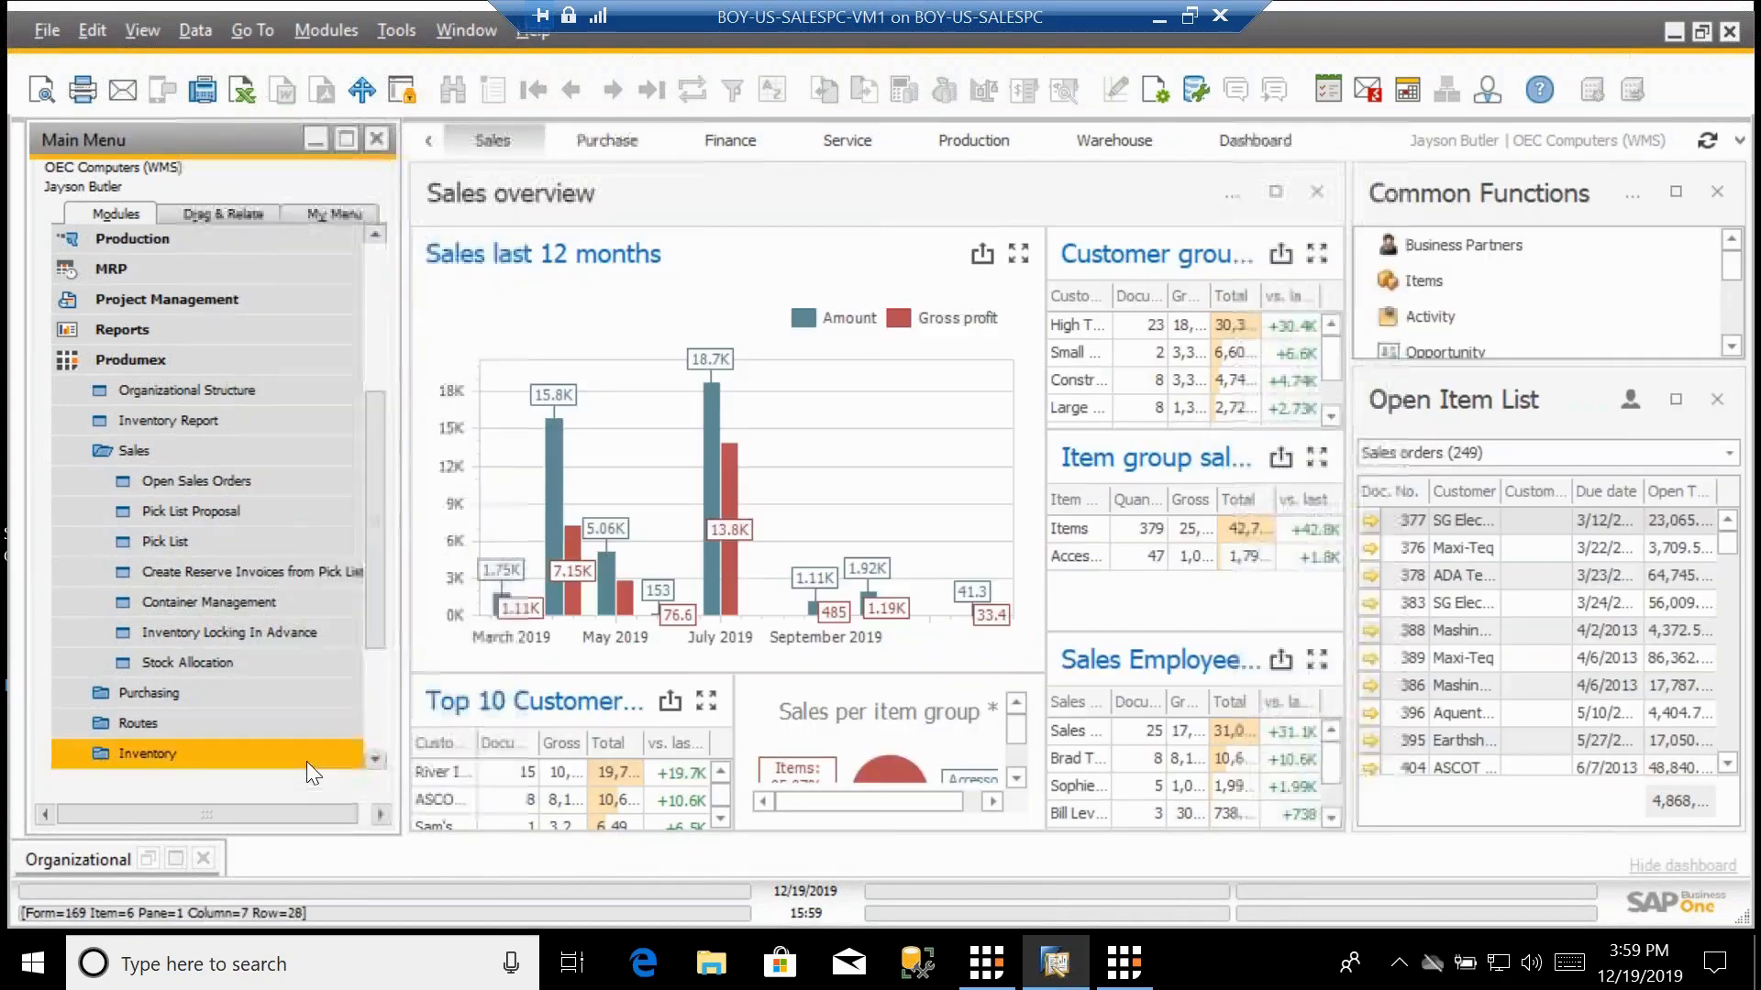
# Open the Produmex Open Document Report and show documents of type Pick List.
pyautogui.click(130, 447)
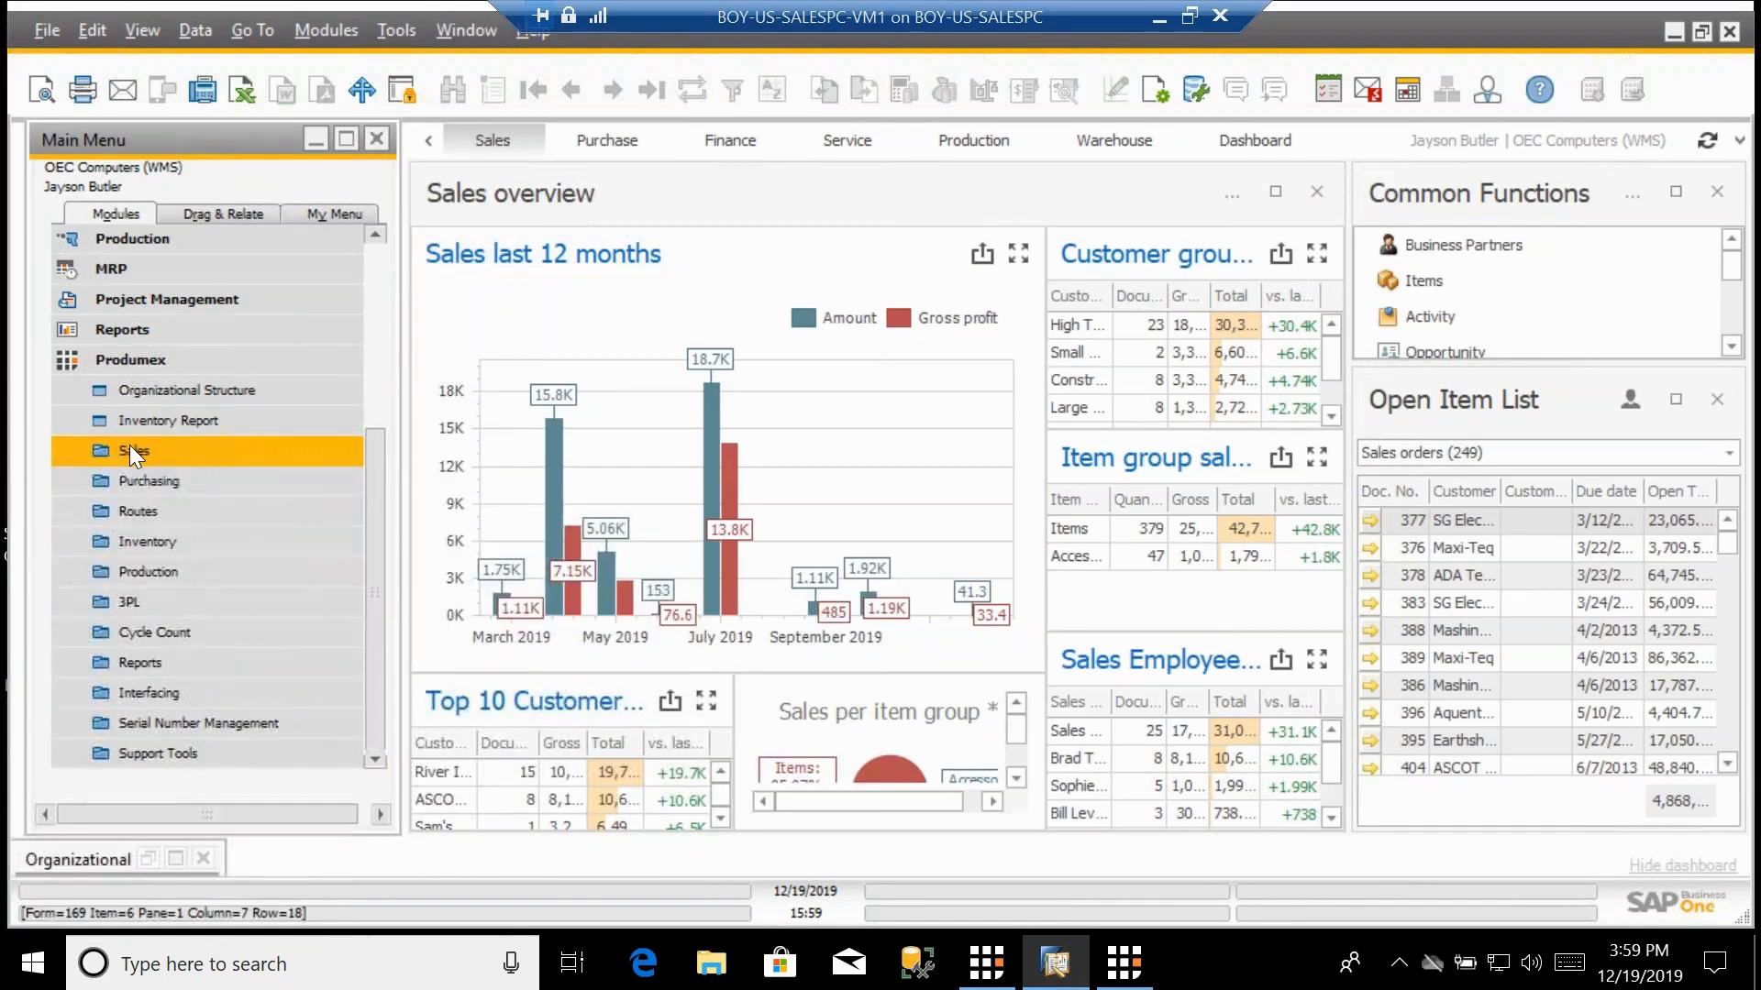
pyautogui.click(150, 664)
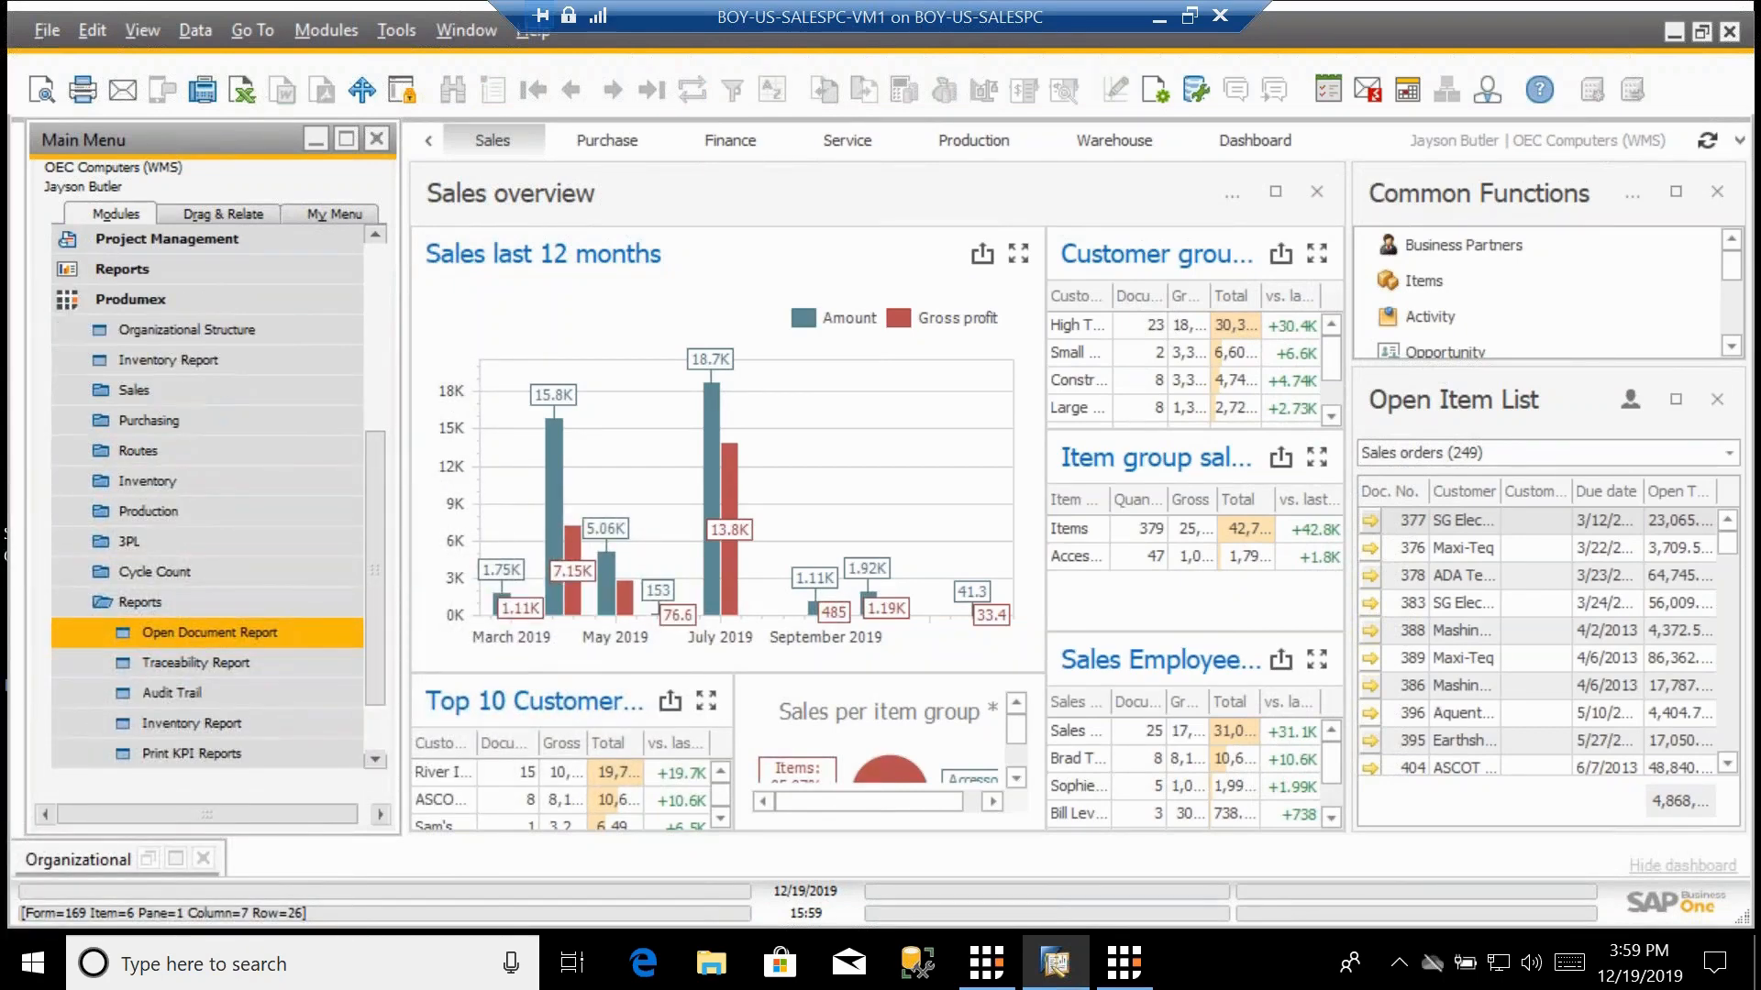
pyautogui.click(211, 632)
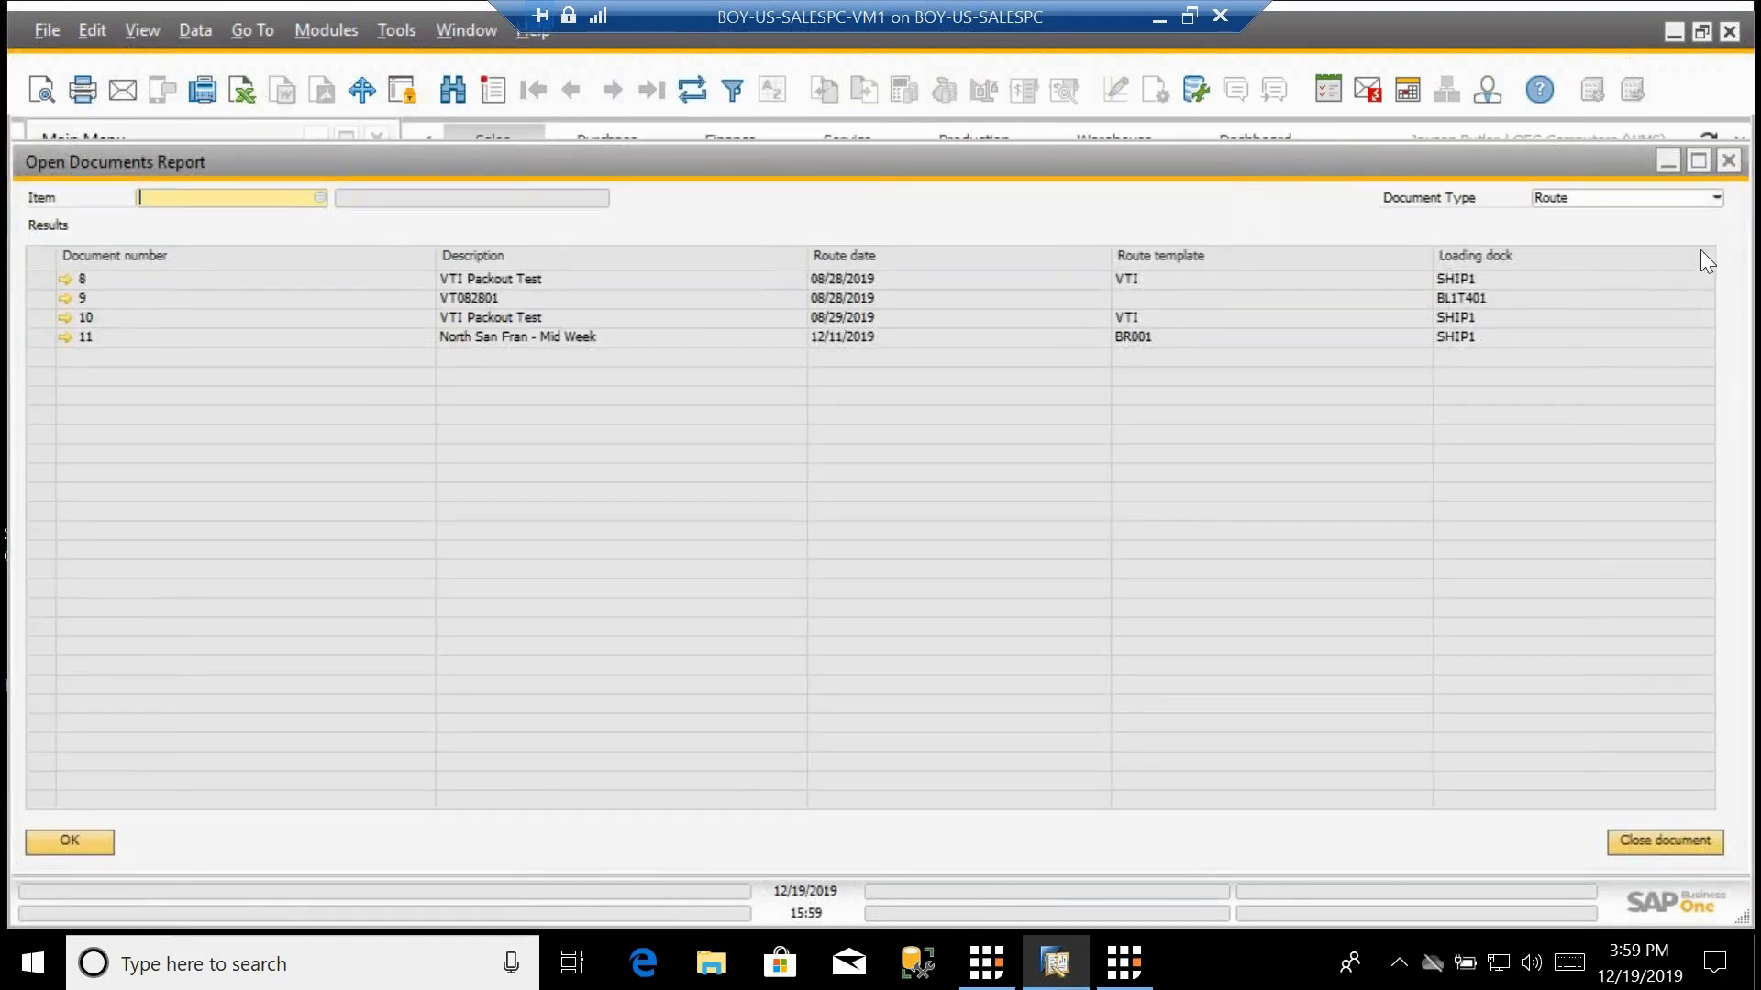
pyautogui.click(1716, 198)
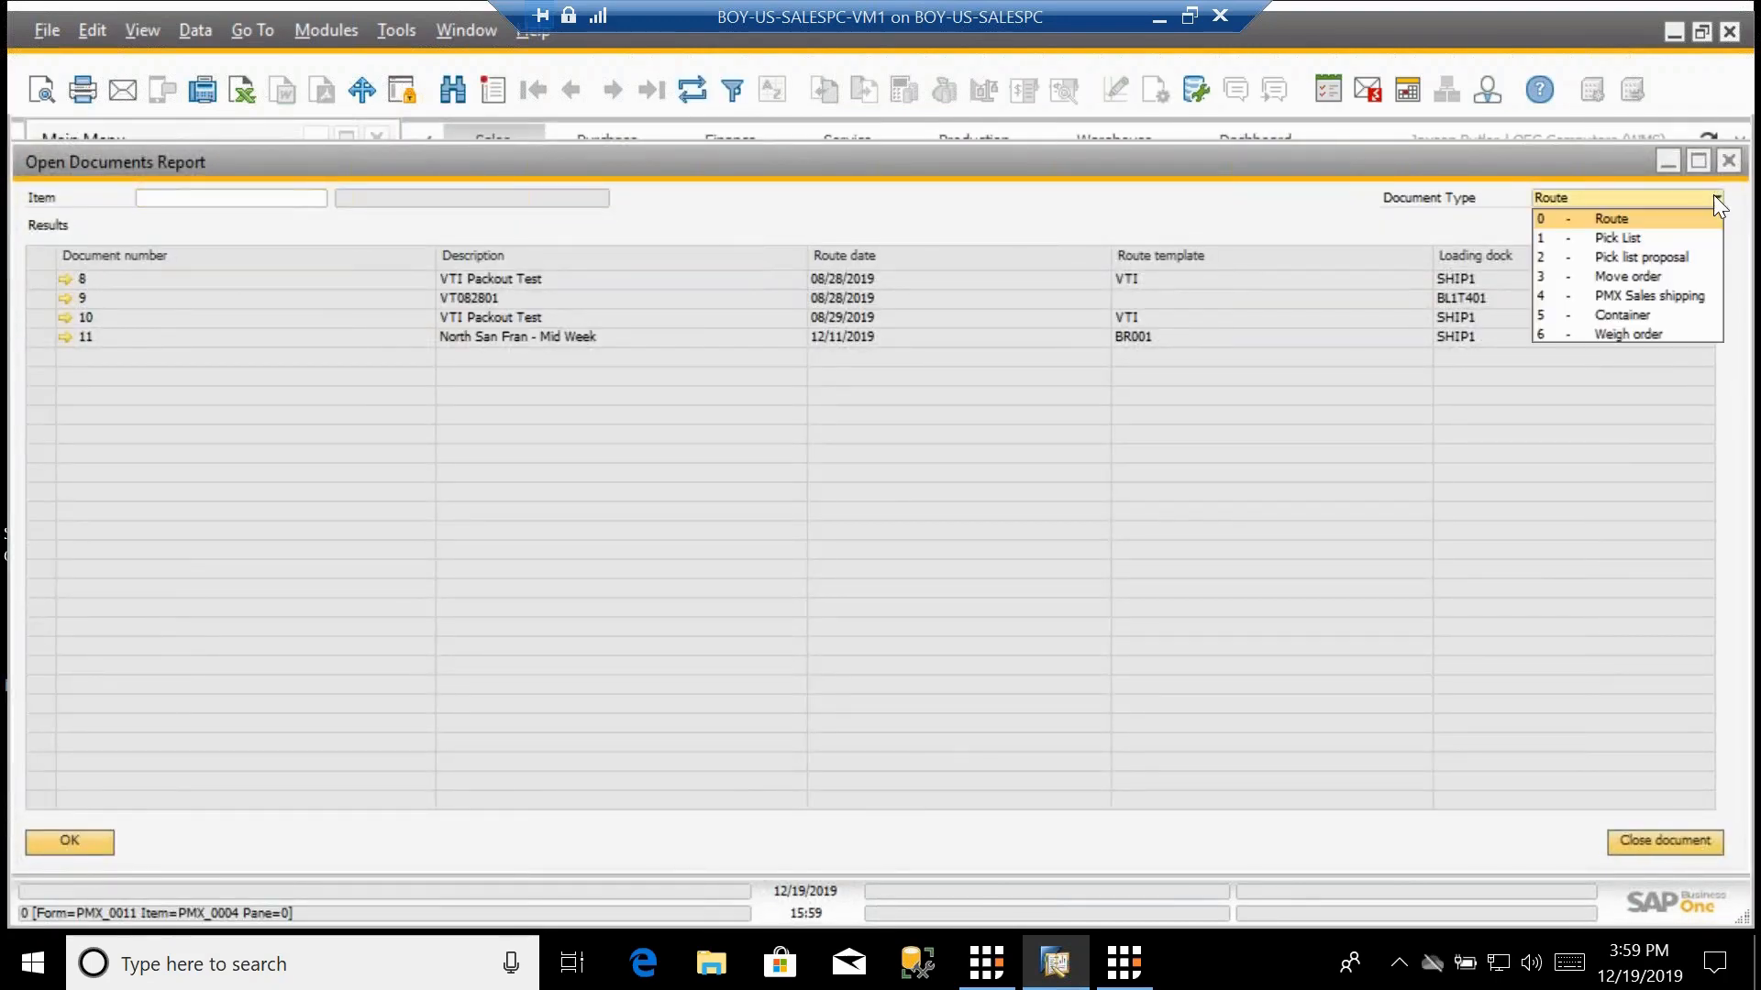
pyautogui.click(1639, 240)
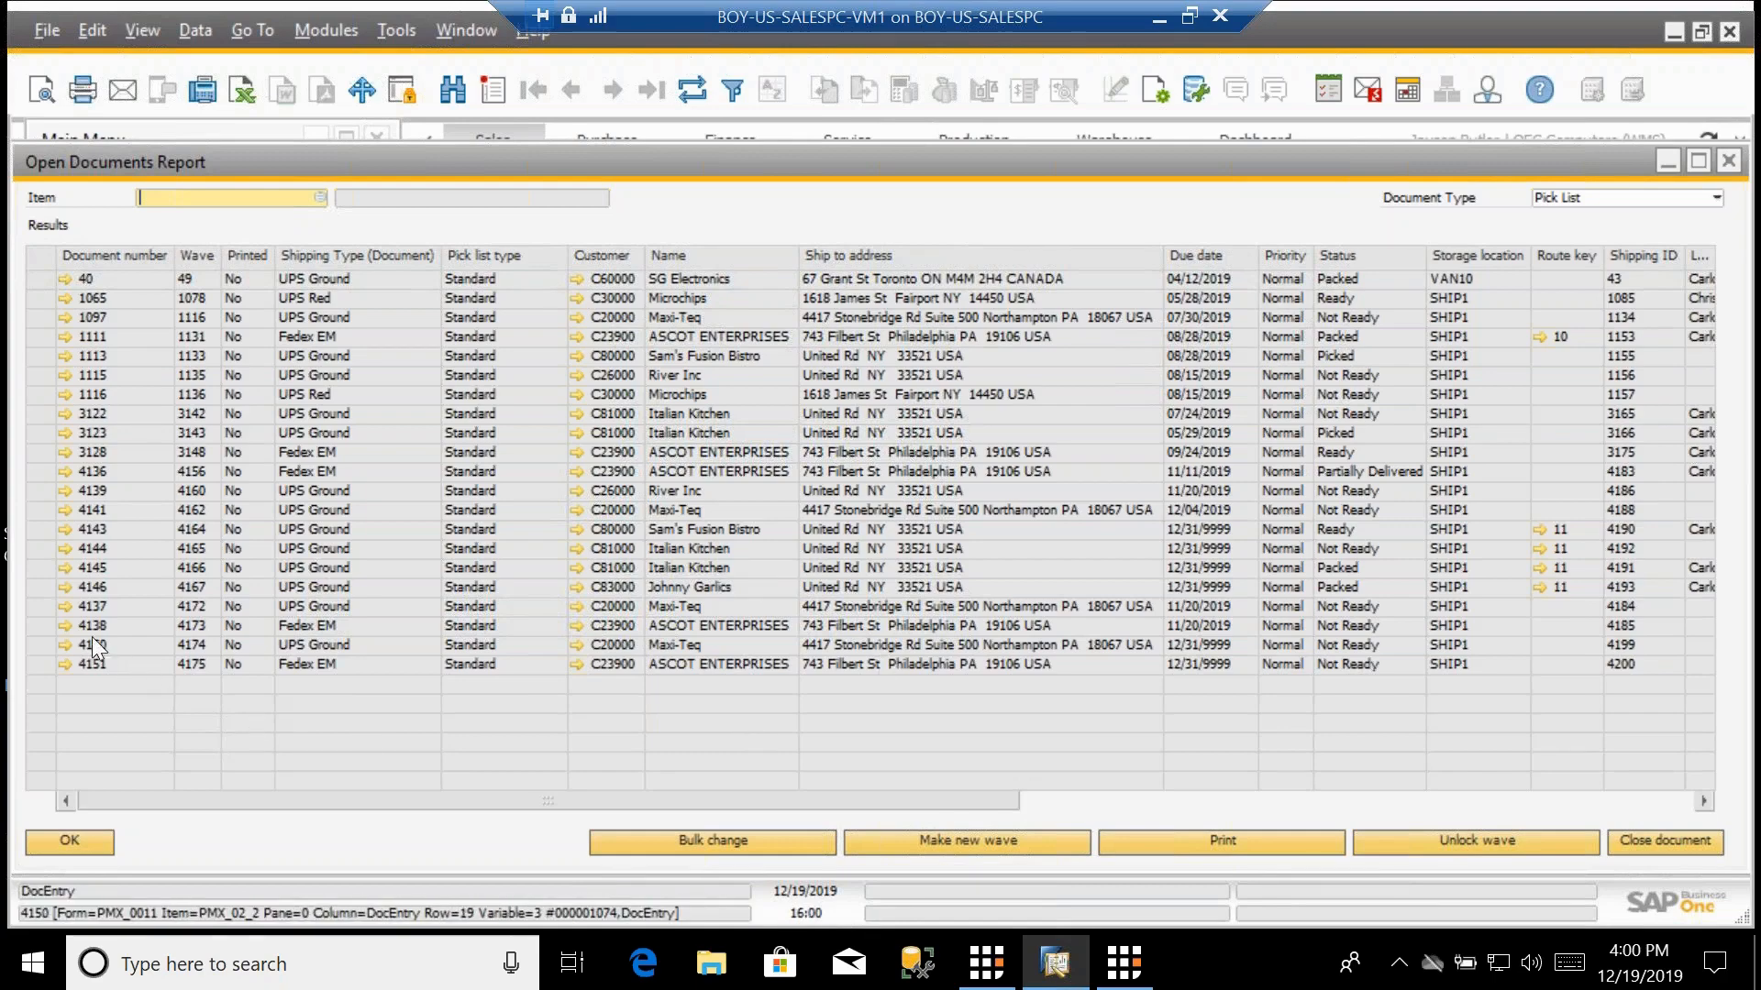
# Combine the new Maxi-Teq and ASCOT ENTERPRISES pick lists, 4150 and 4151, into a new wave.
pyautogui.click(37, 646)
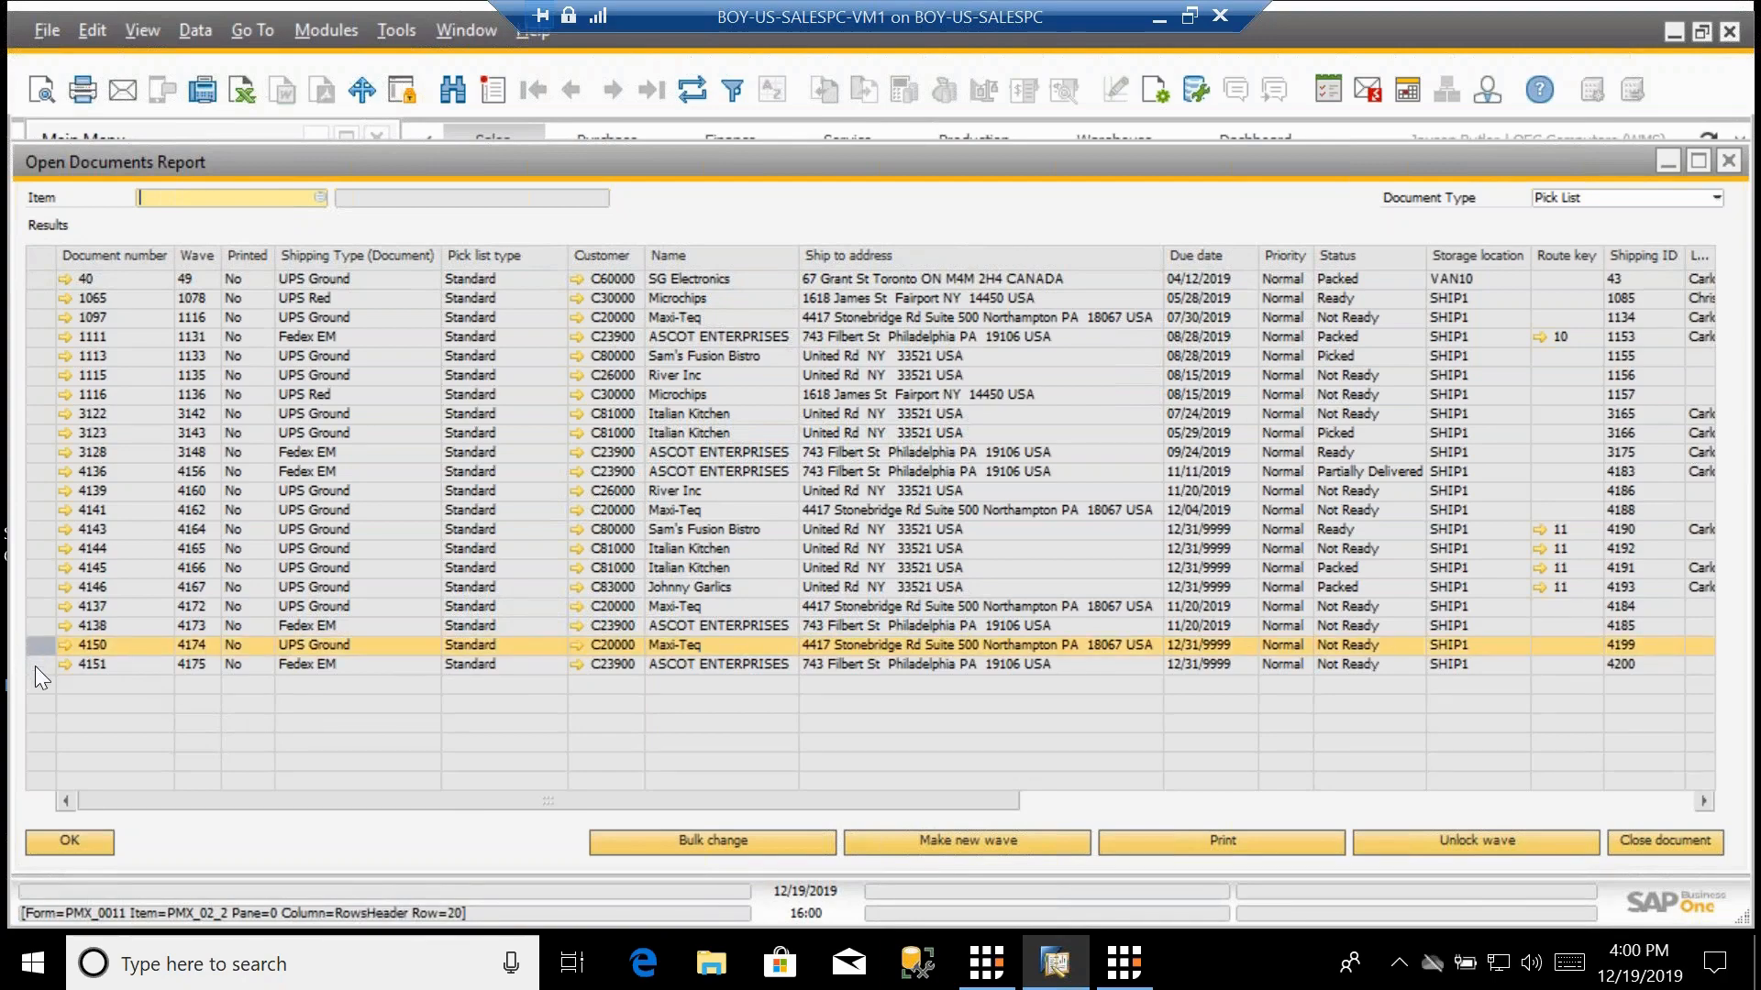
pyautogui.keyDown('ctrl'); pyautogui.click(35, 666); pyautogui.keyUp('ctrl')
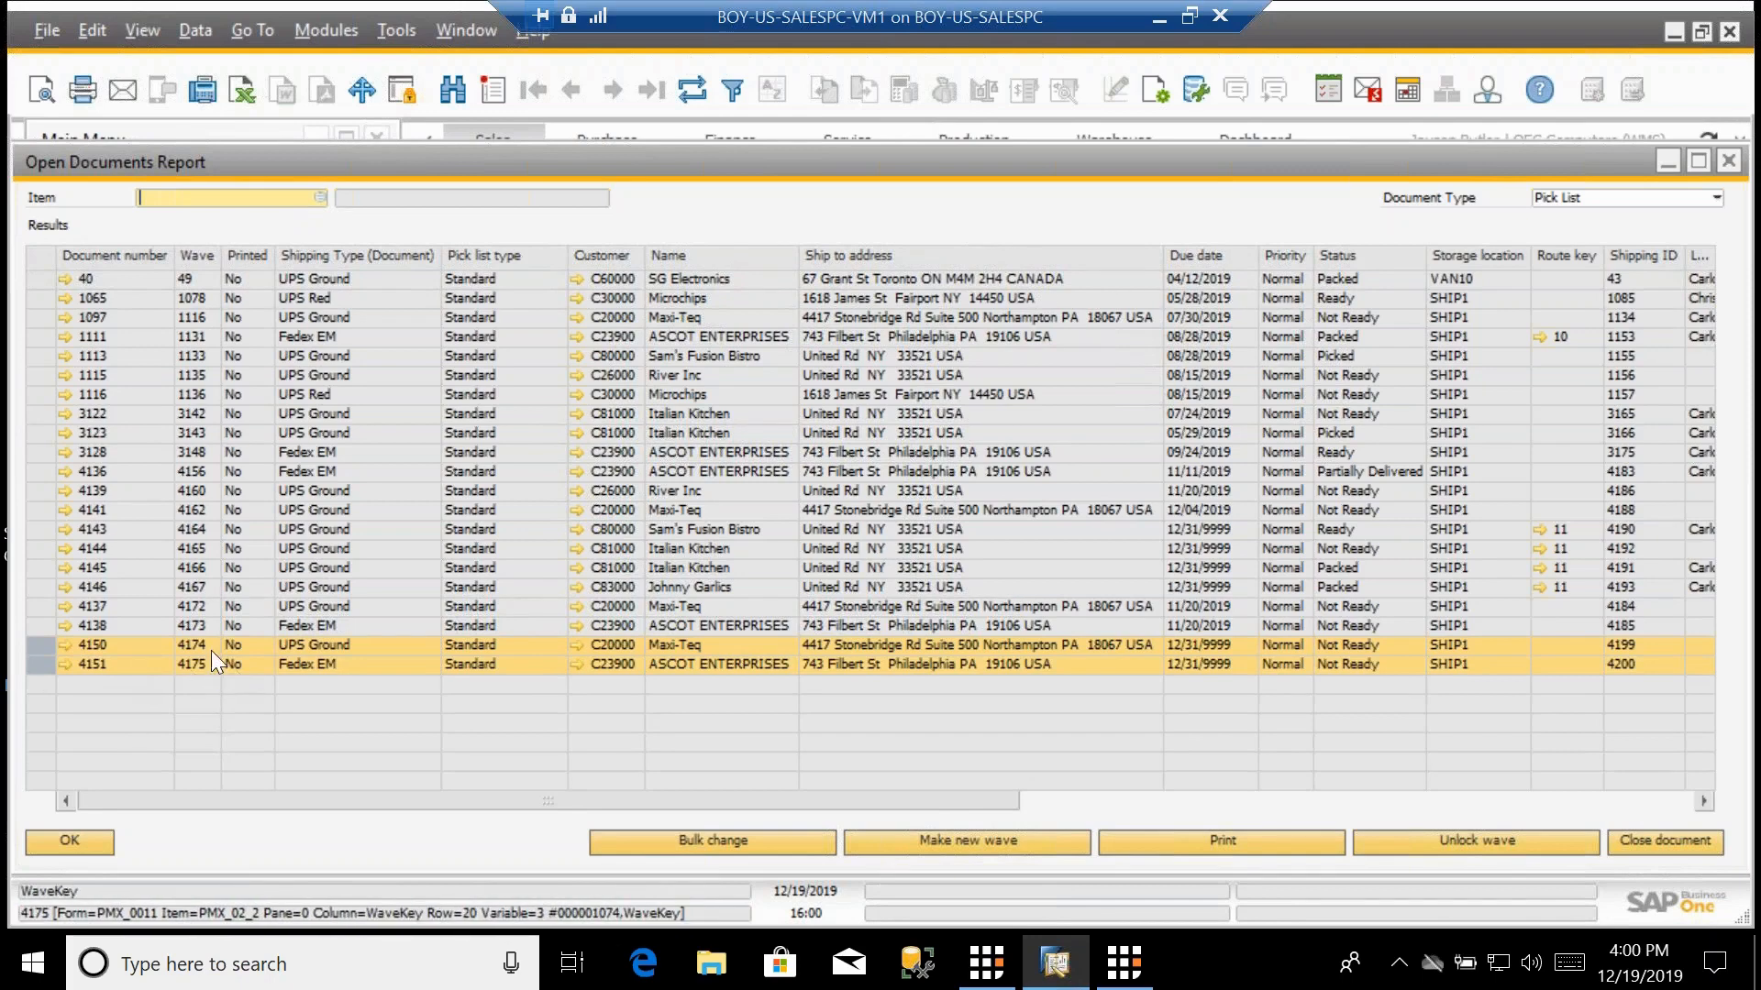
pyautogui.click(987, 840)
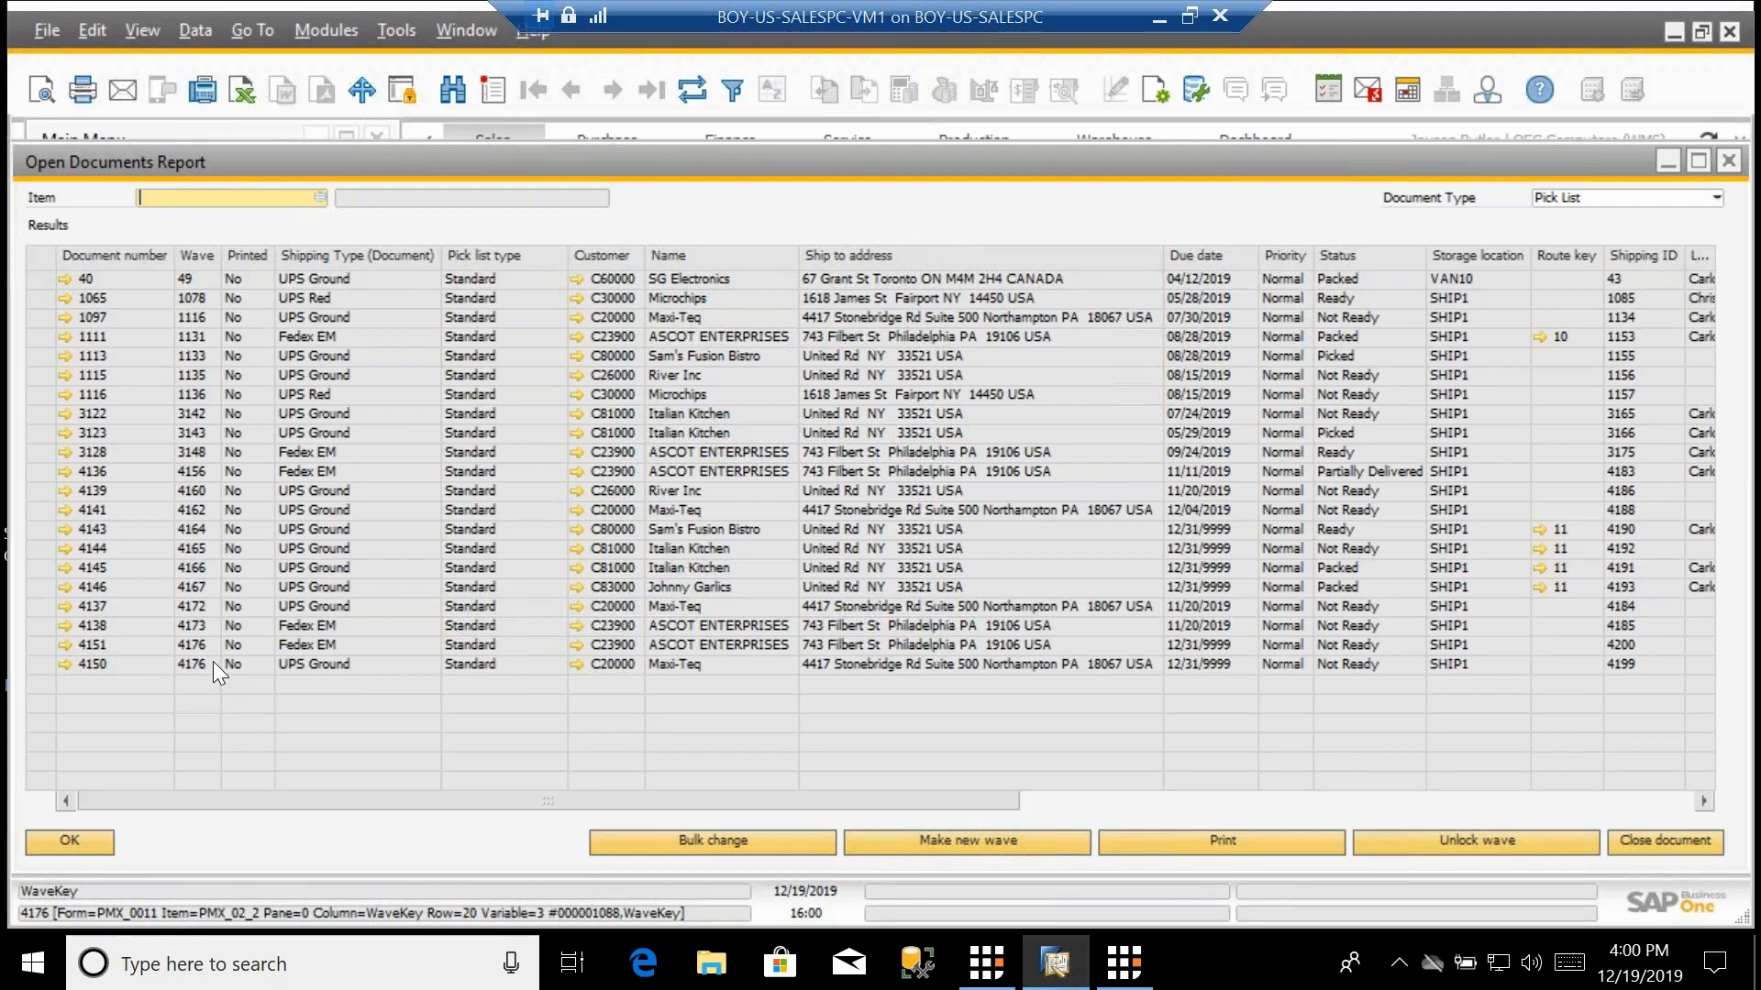
# Select the ASCOT ENTERPRISES pick list of wave 4173, switch to the Produmex handheld terminal, and open wave 4173 in sales Picking.
pyautogui.click(43, 626)
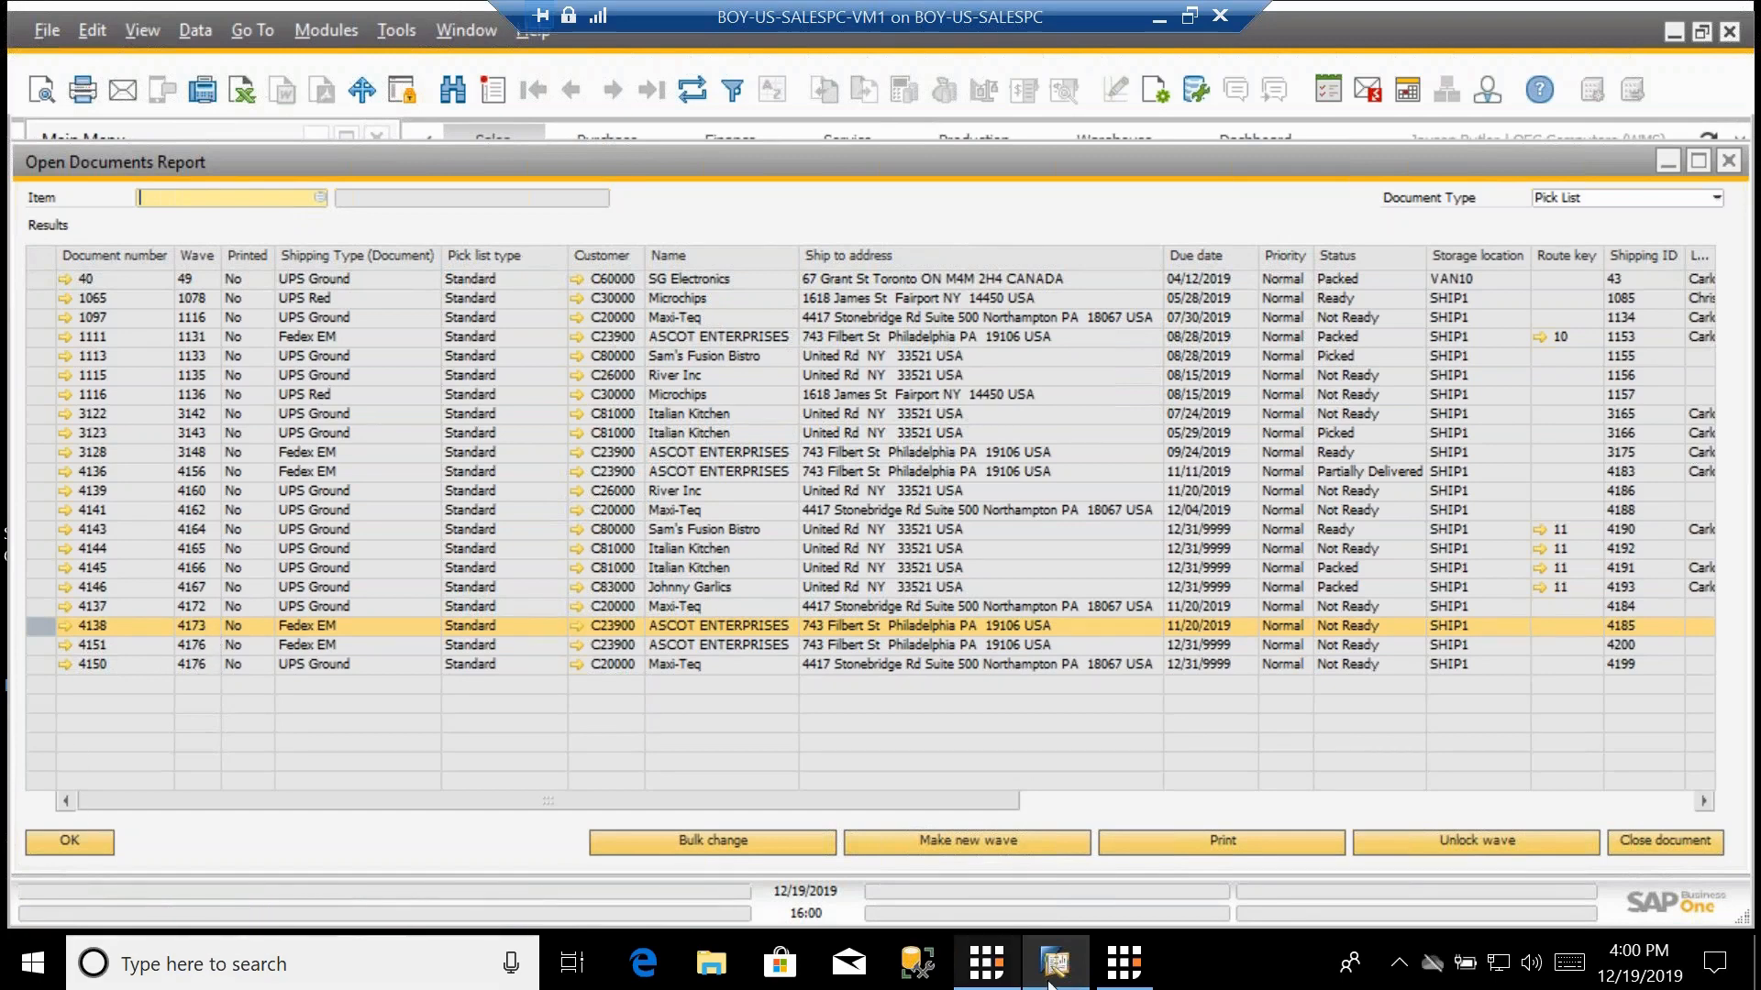
pyautogui.click(1001, 975)
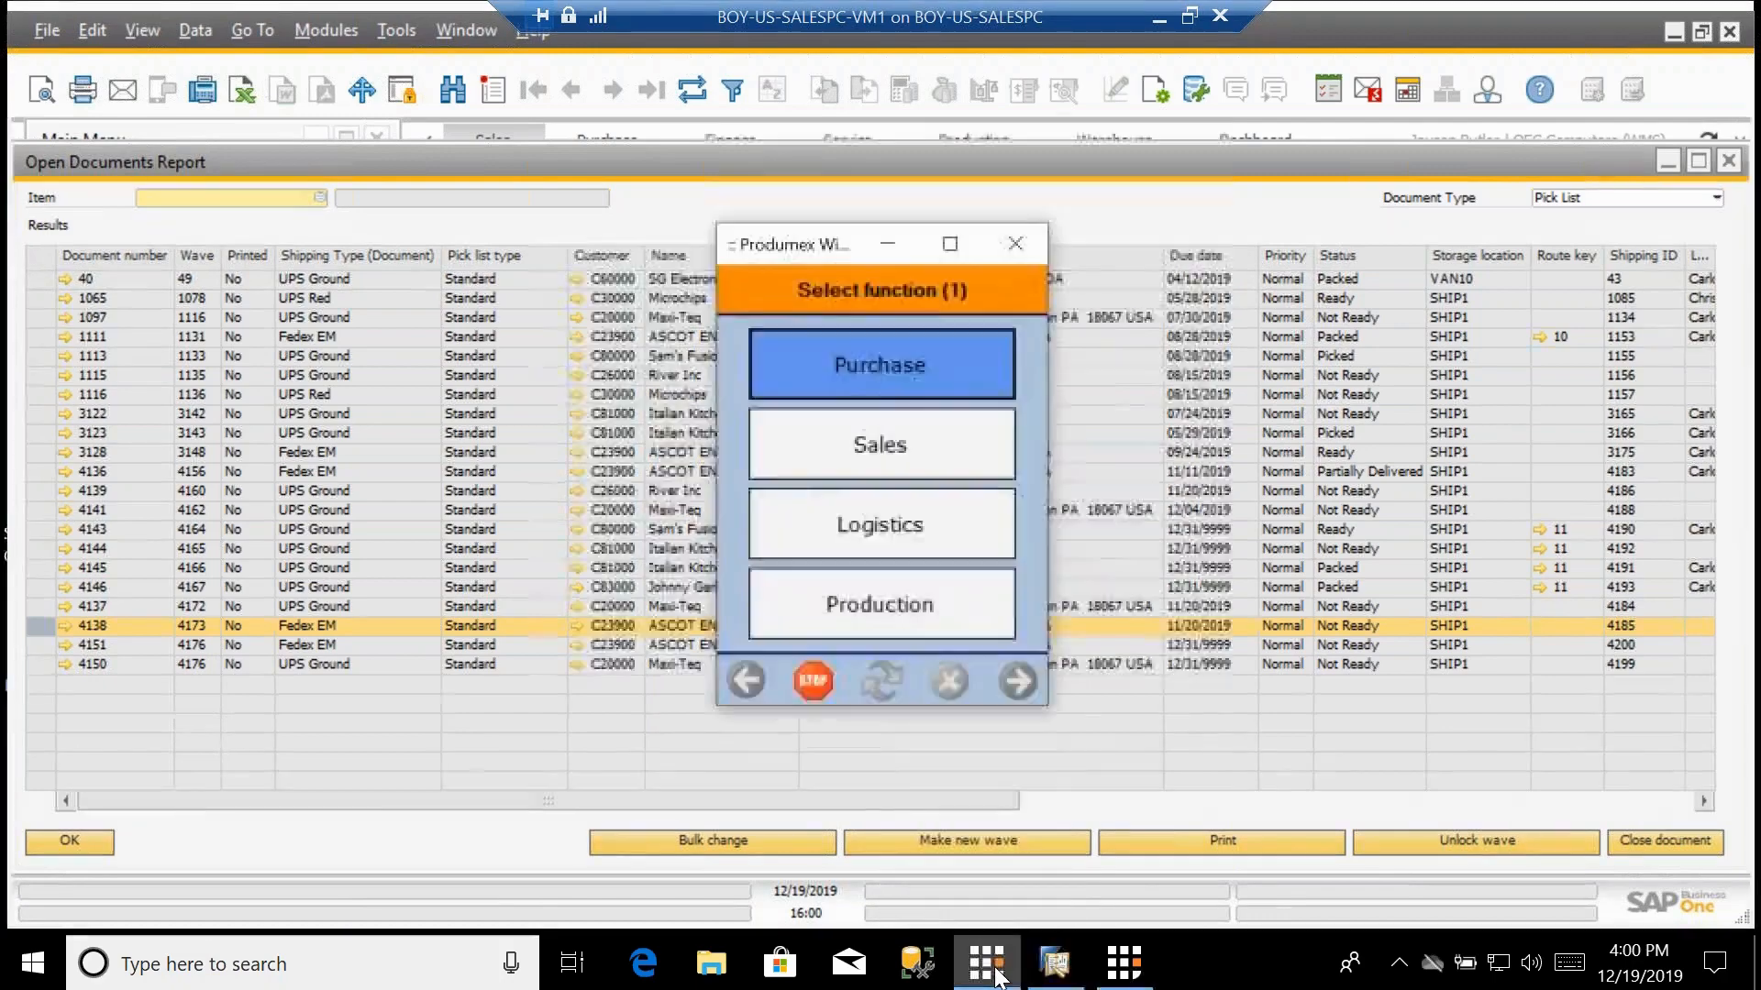
pyautogui.click(834, 448)
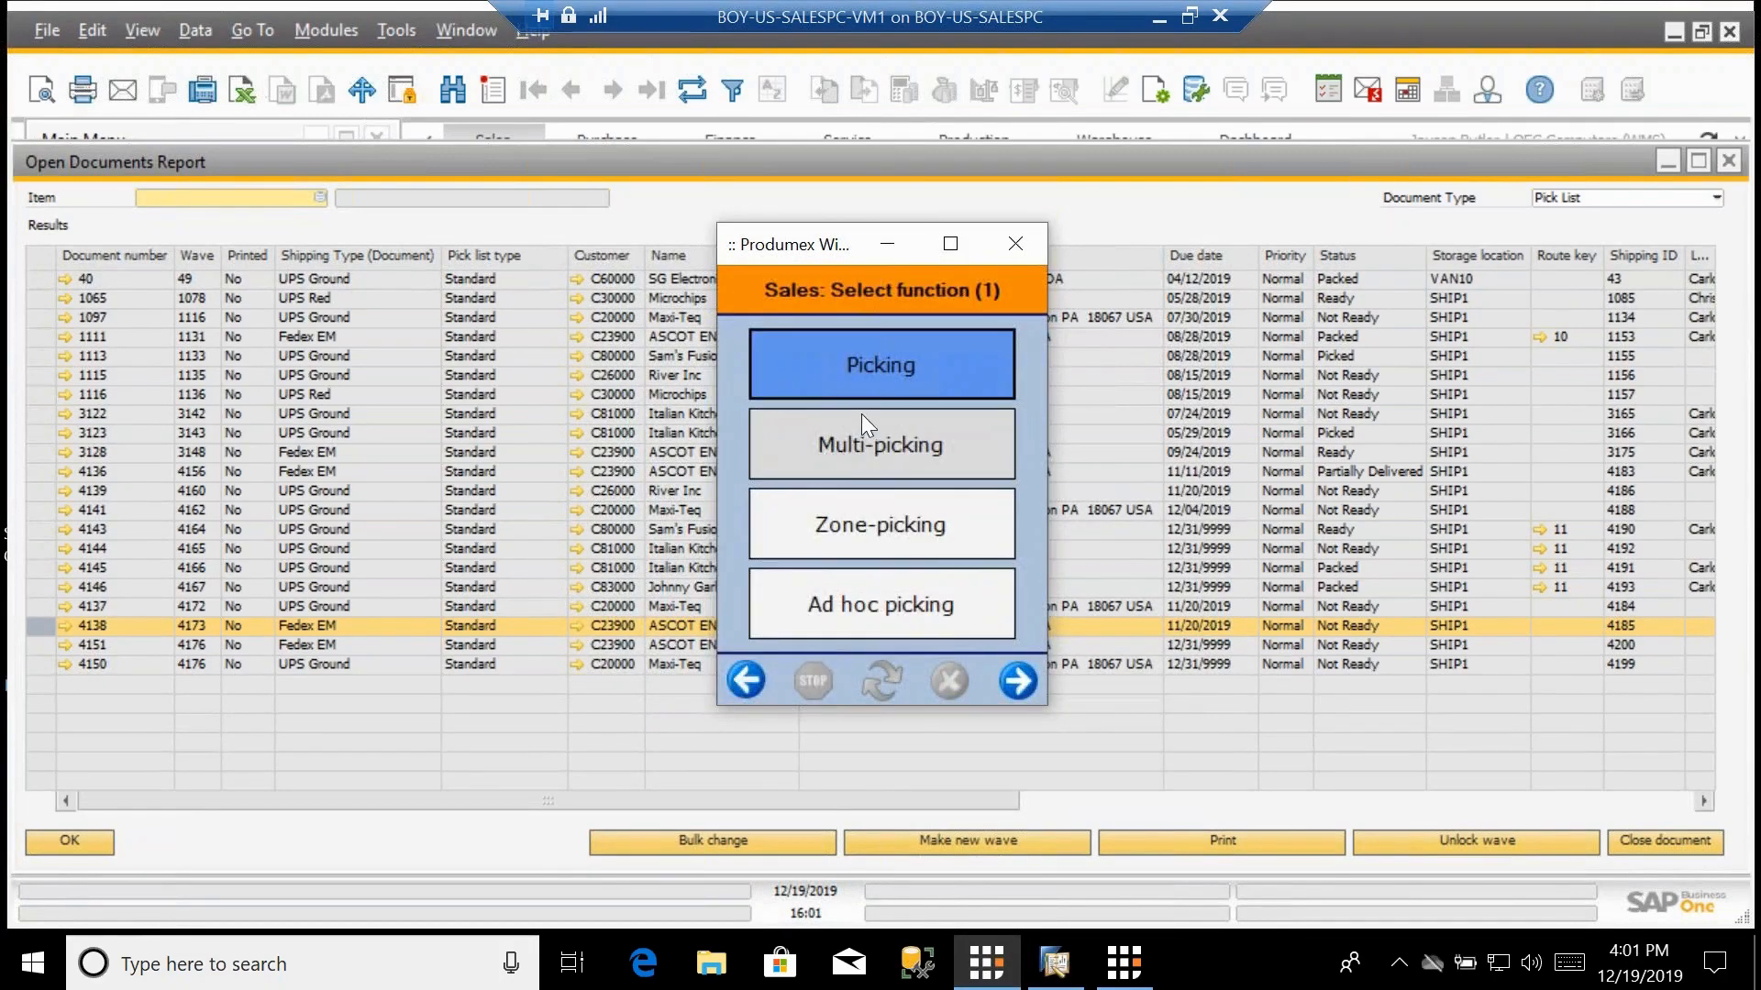
pyautogui.click(877, 378)
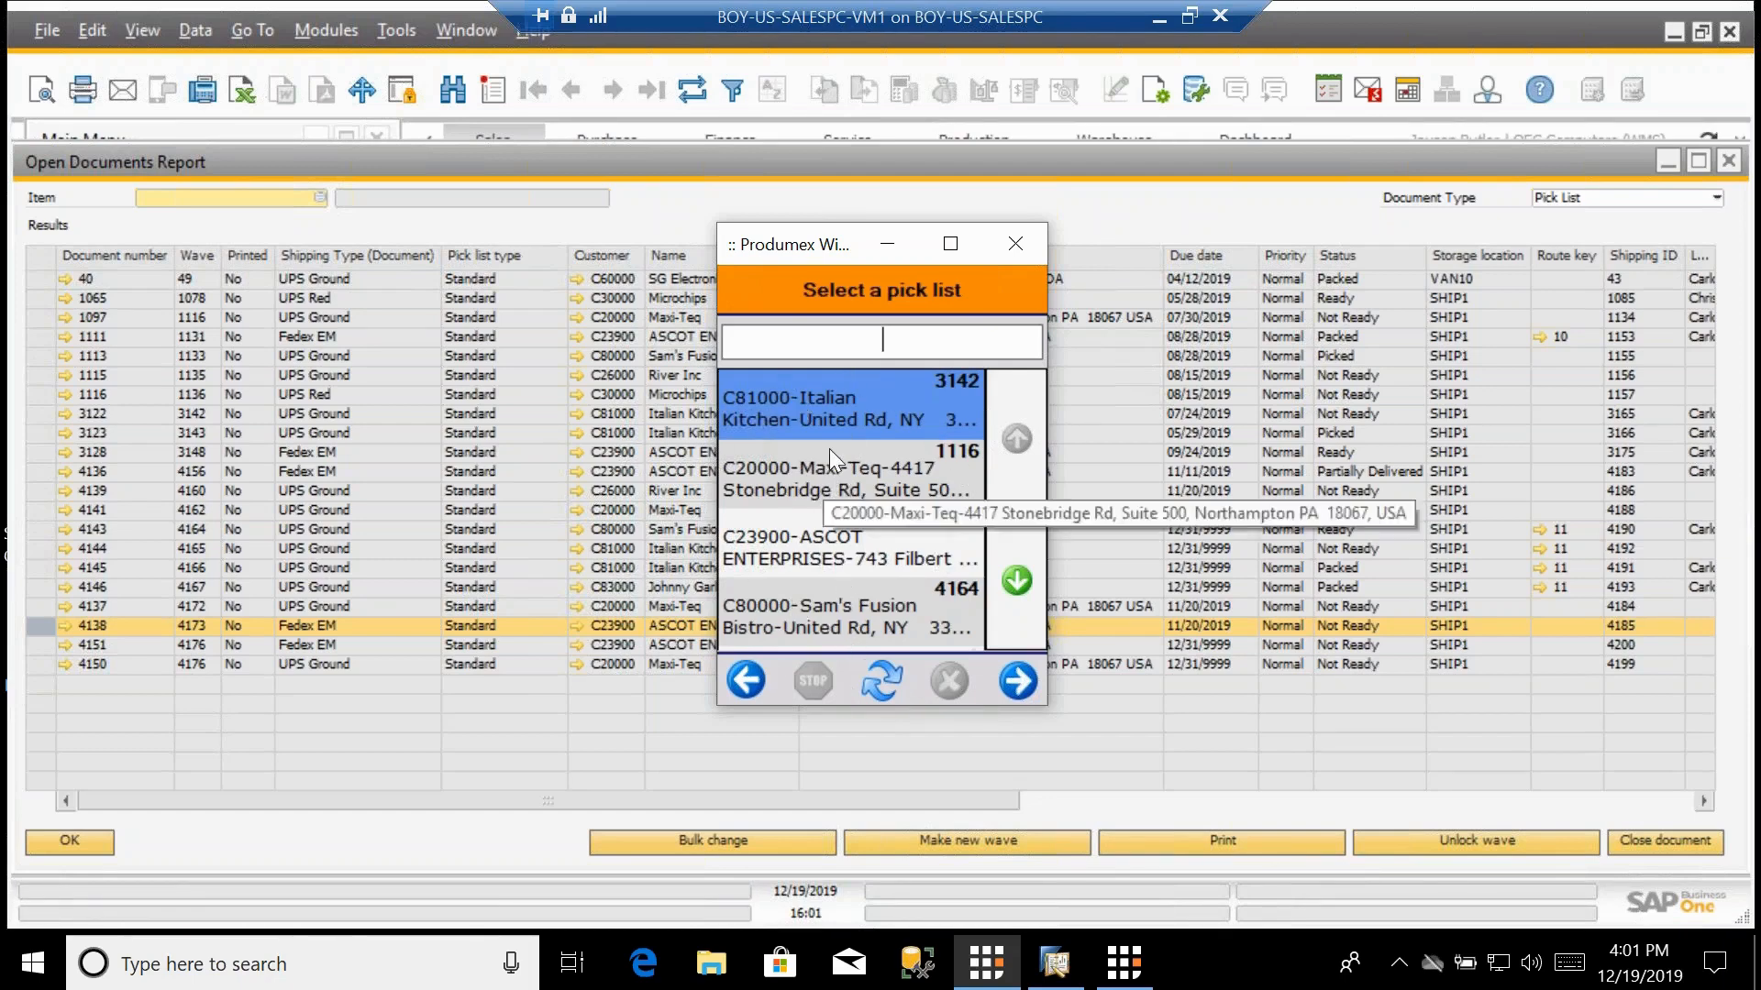
pyautogui.write('4173')
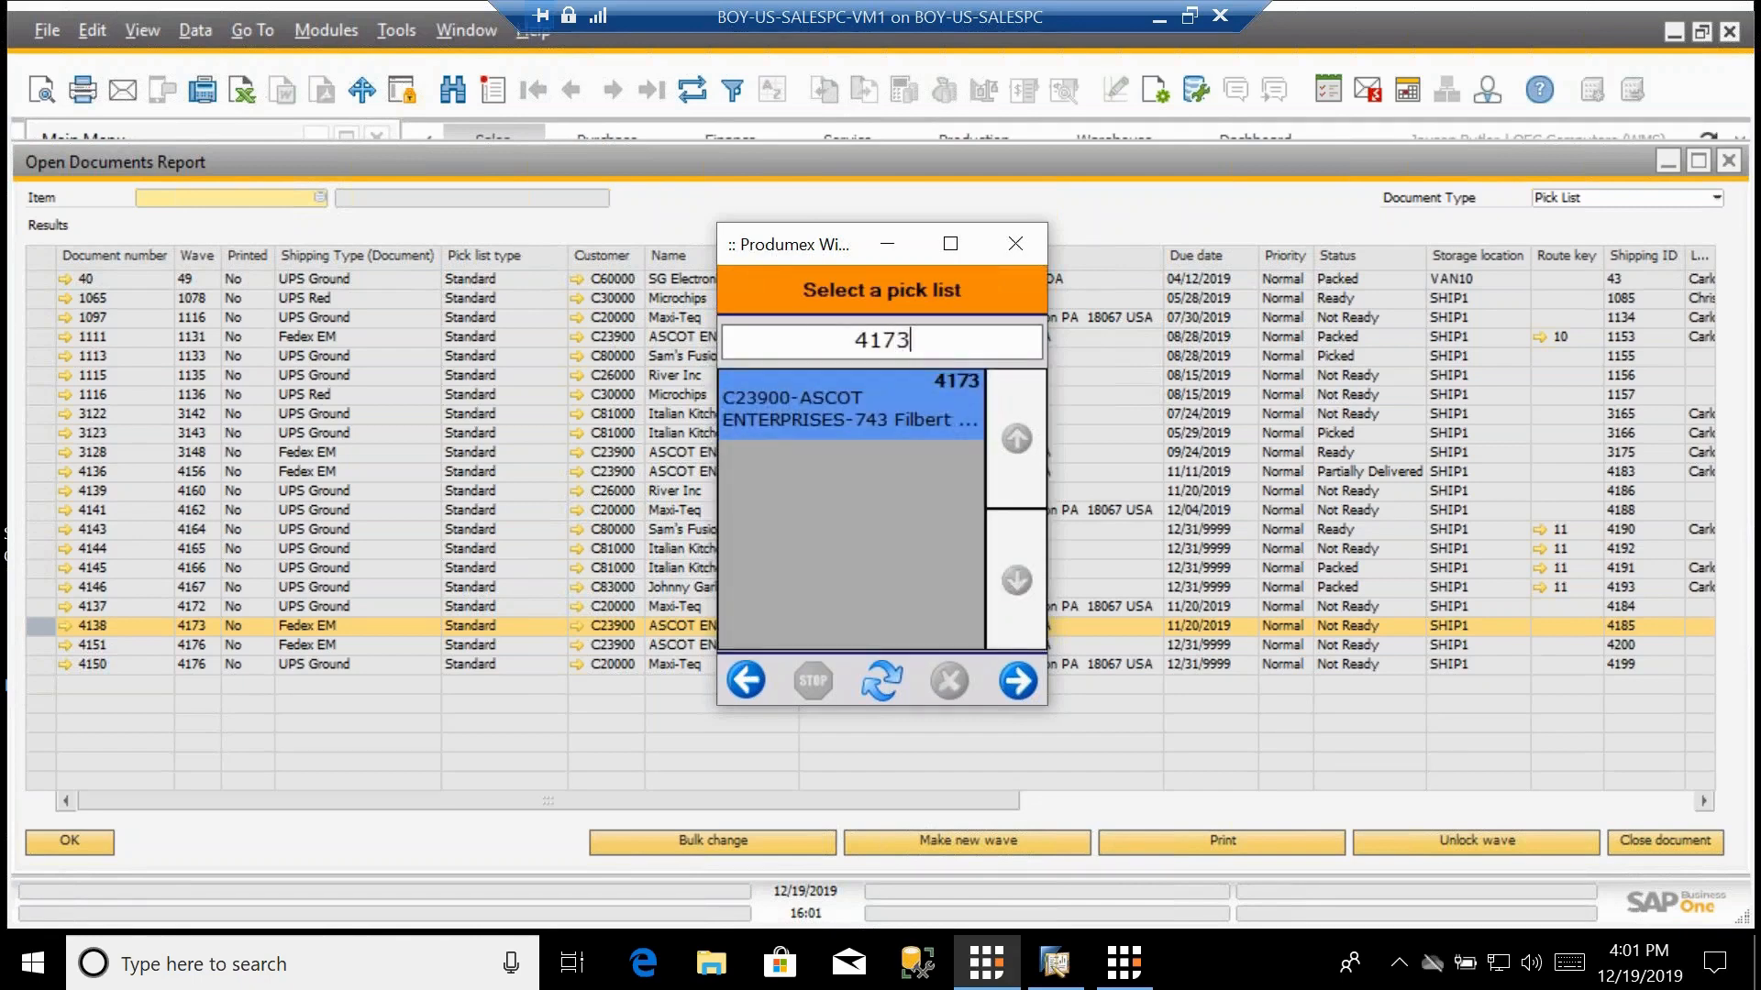
pyautogui.press('Return')
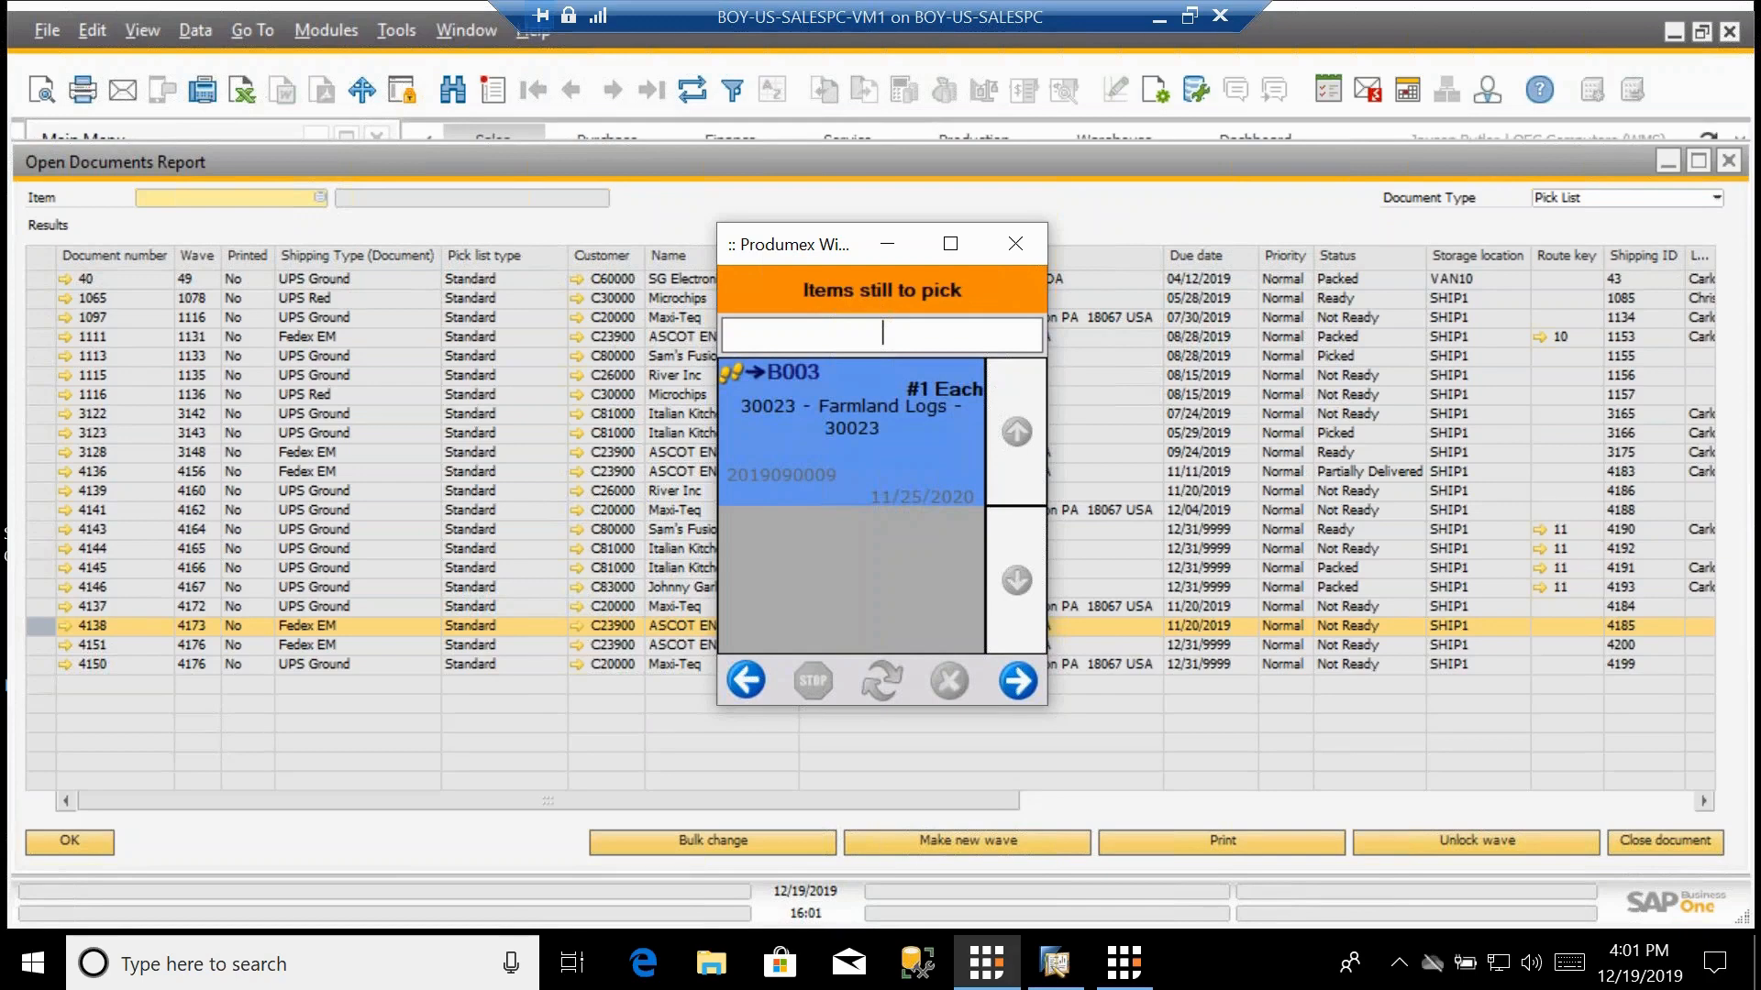
# Start picking the listed item, using CART1 as the moveable location and B003 as the pick location.
pyautogui.click(1018, 681)
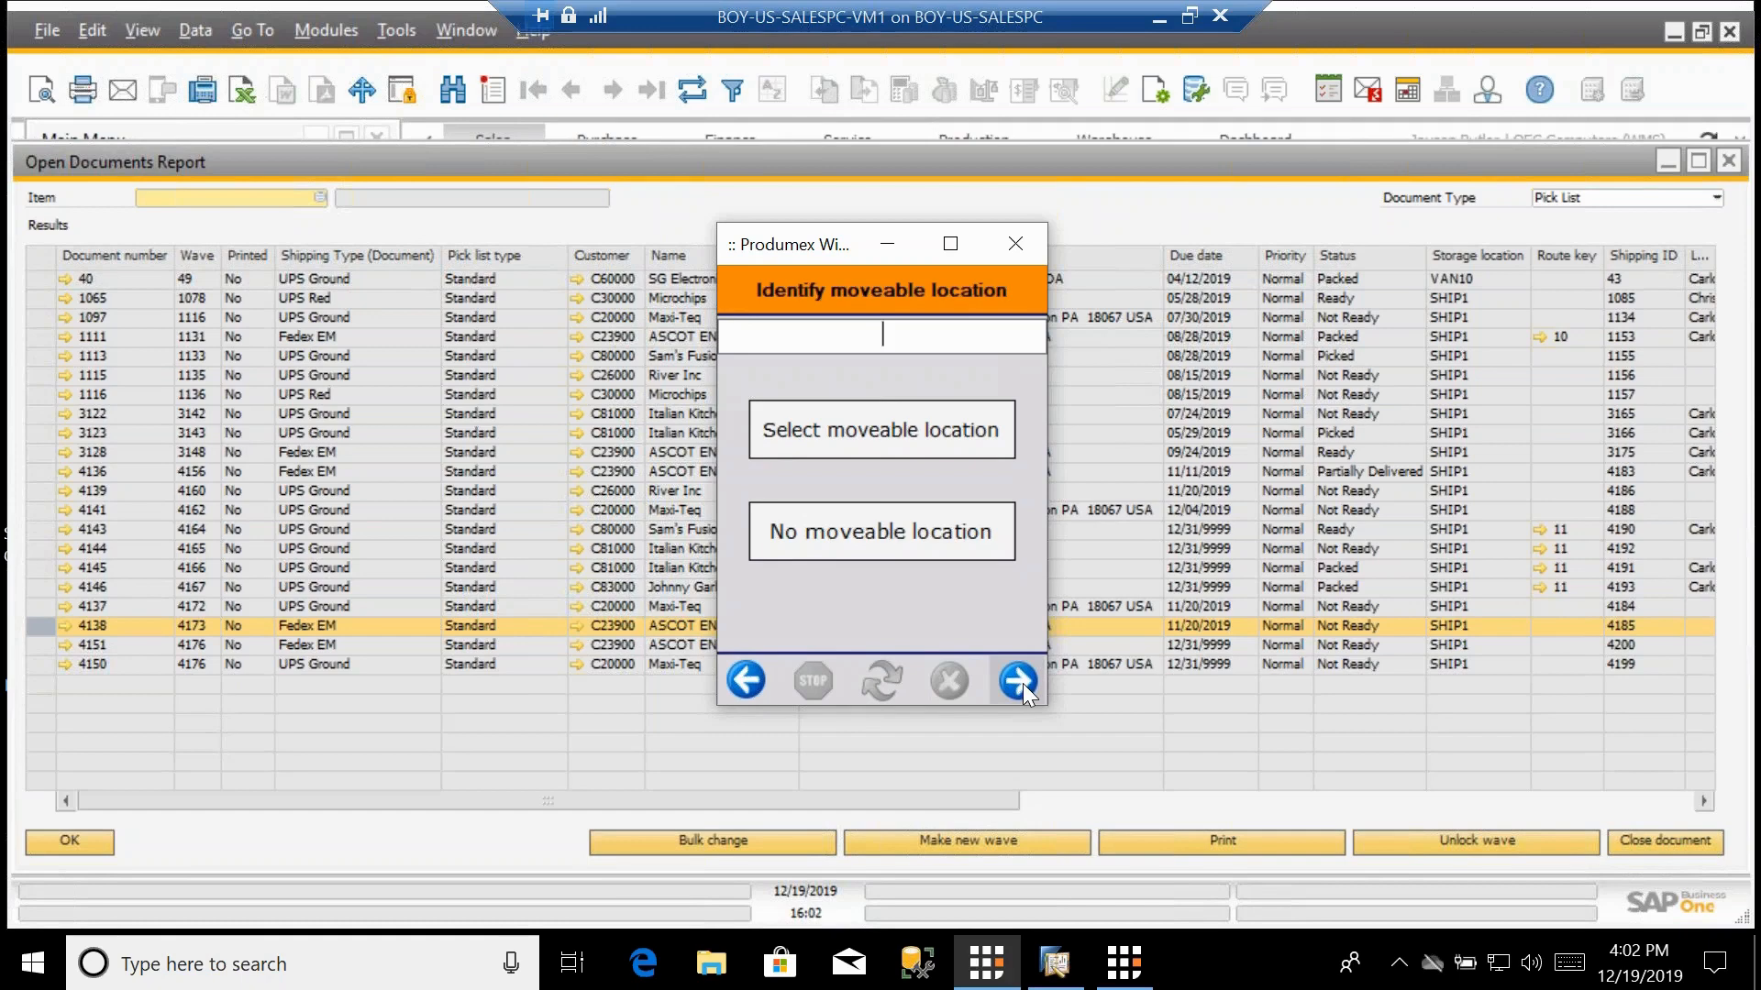
pyautogui.write('CART1')
pyautogui.press('Return')
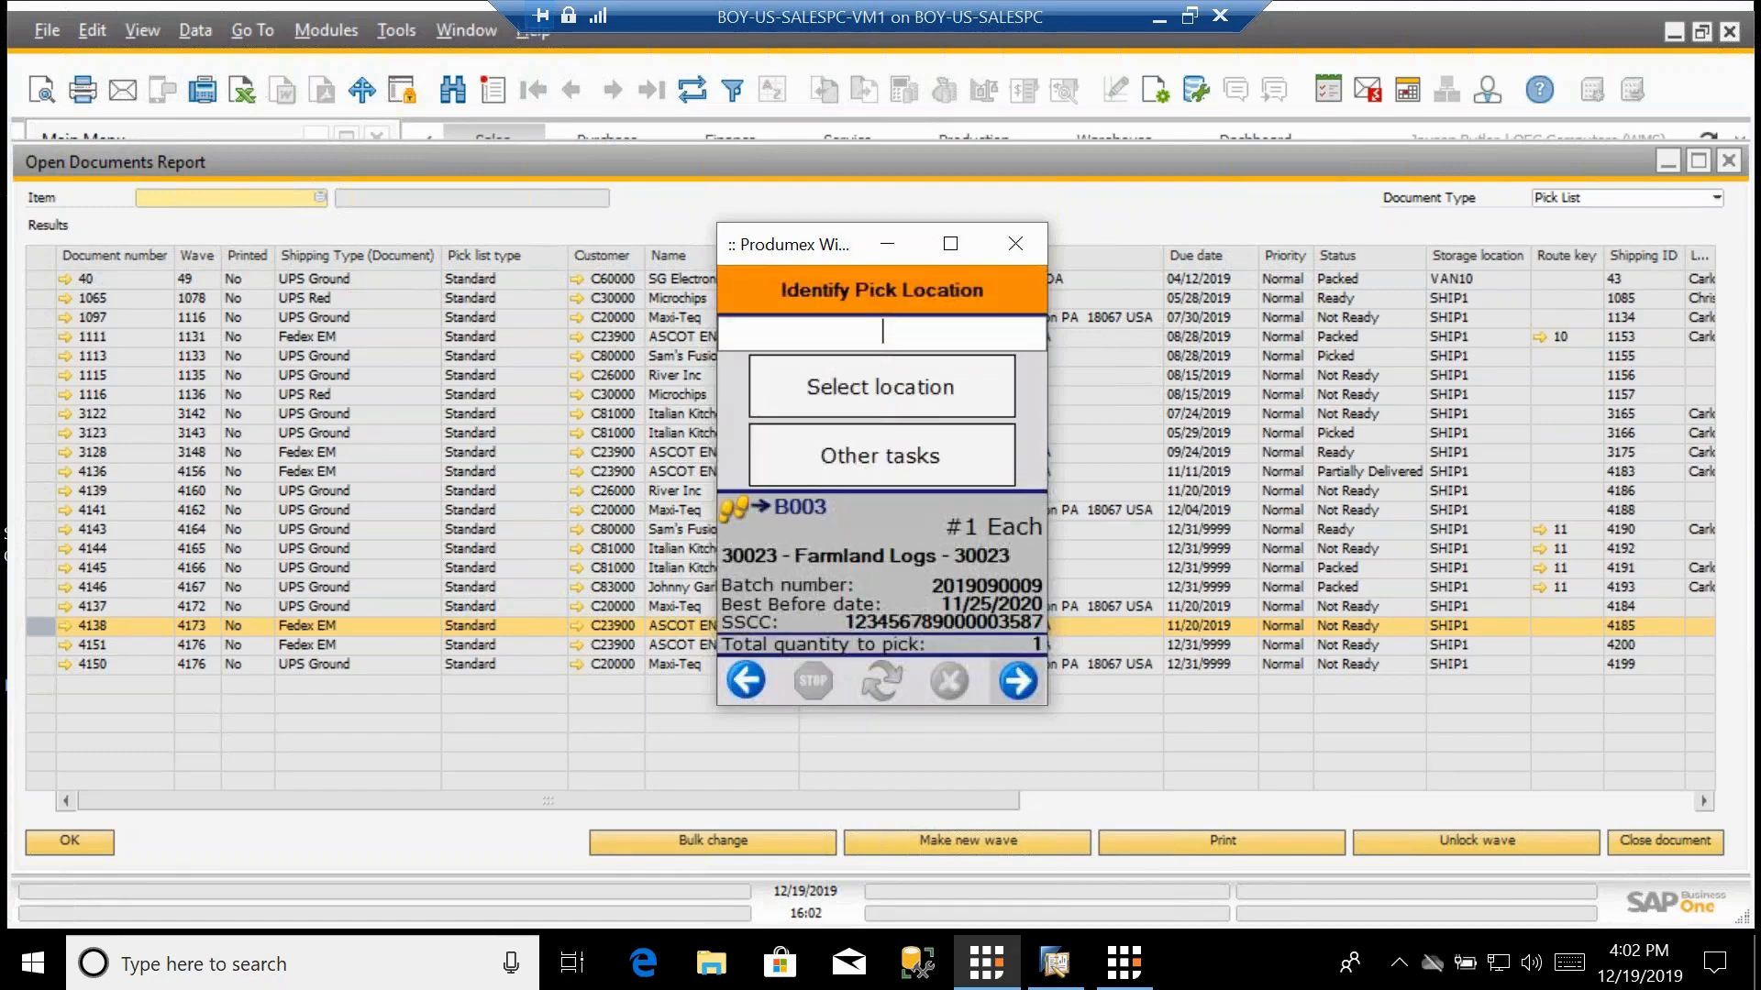
pyautogui.write('B002')
pyautogui.press('BackSpace')
pyautogui.write('3')
pyautogui.press('Return')
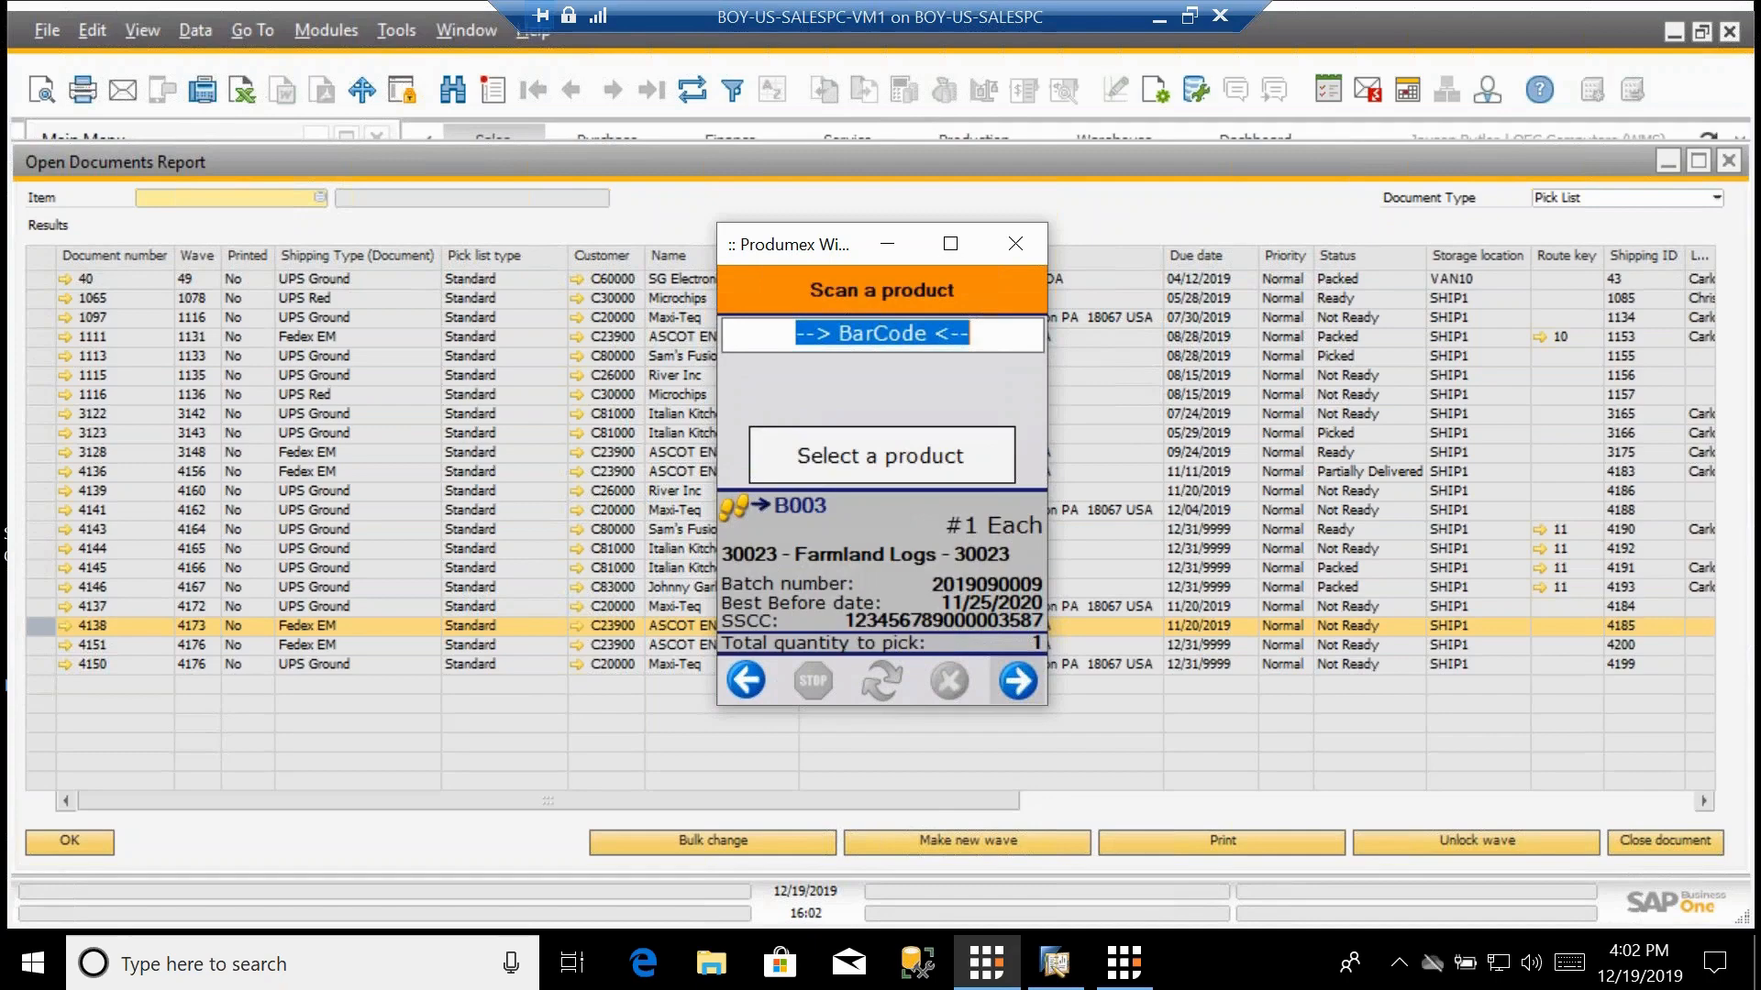
# Identify product 30023, accept a quantity of 1 Each, and complete the pick.
pyautogui.write('30023')
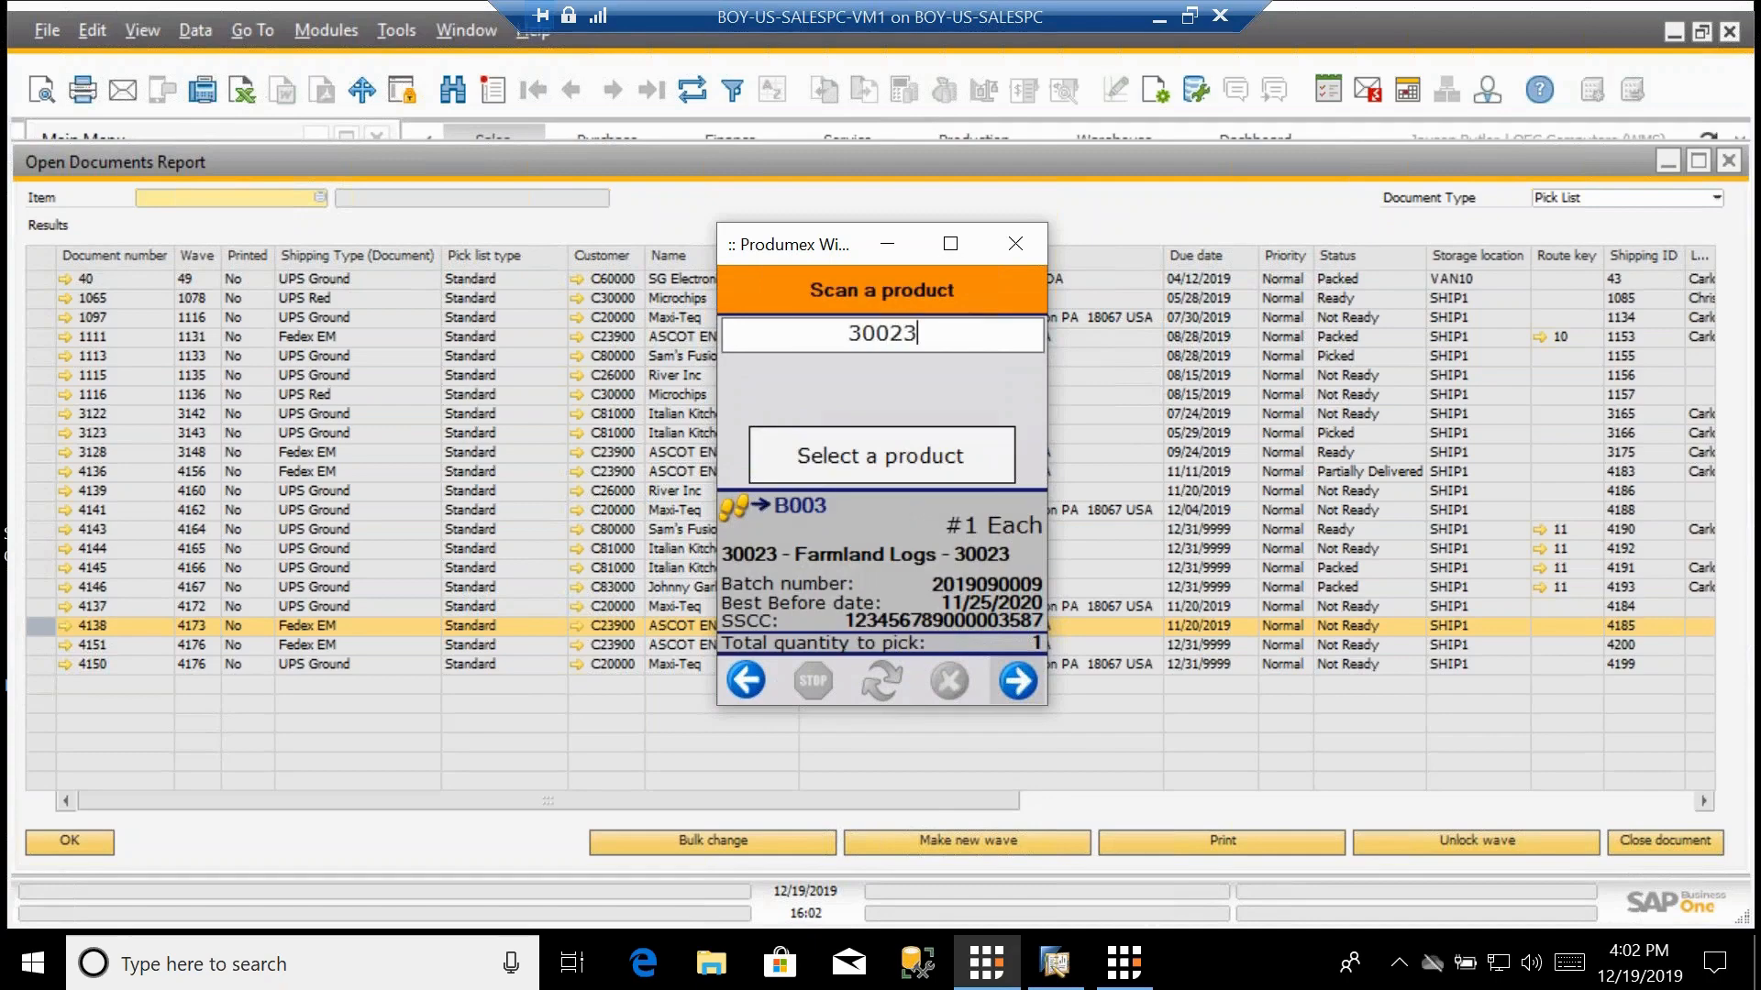
pyautogui.press('Return')
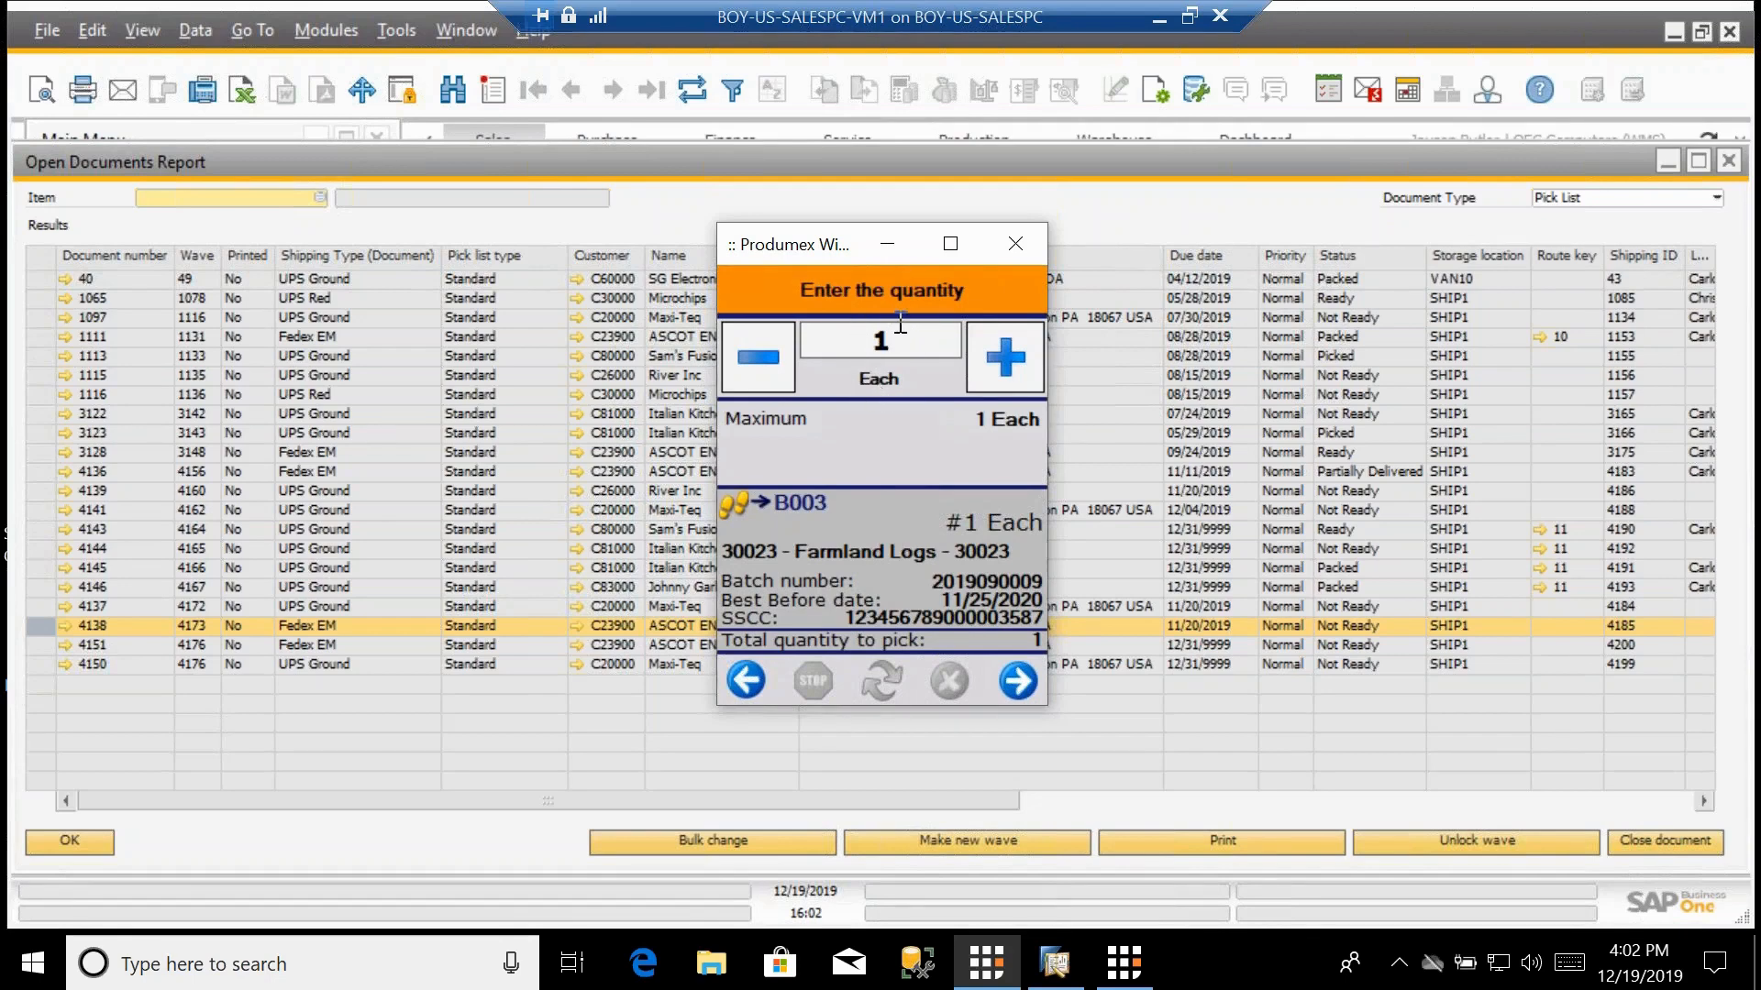
pyautogui.click(1018, 680)
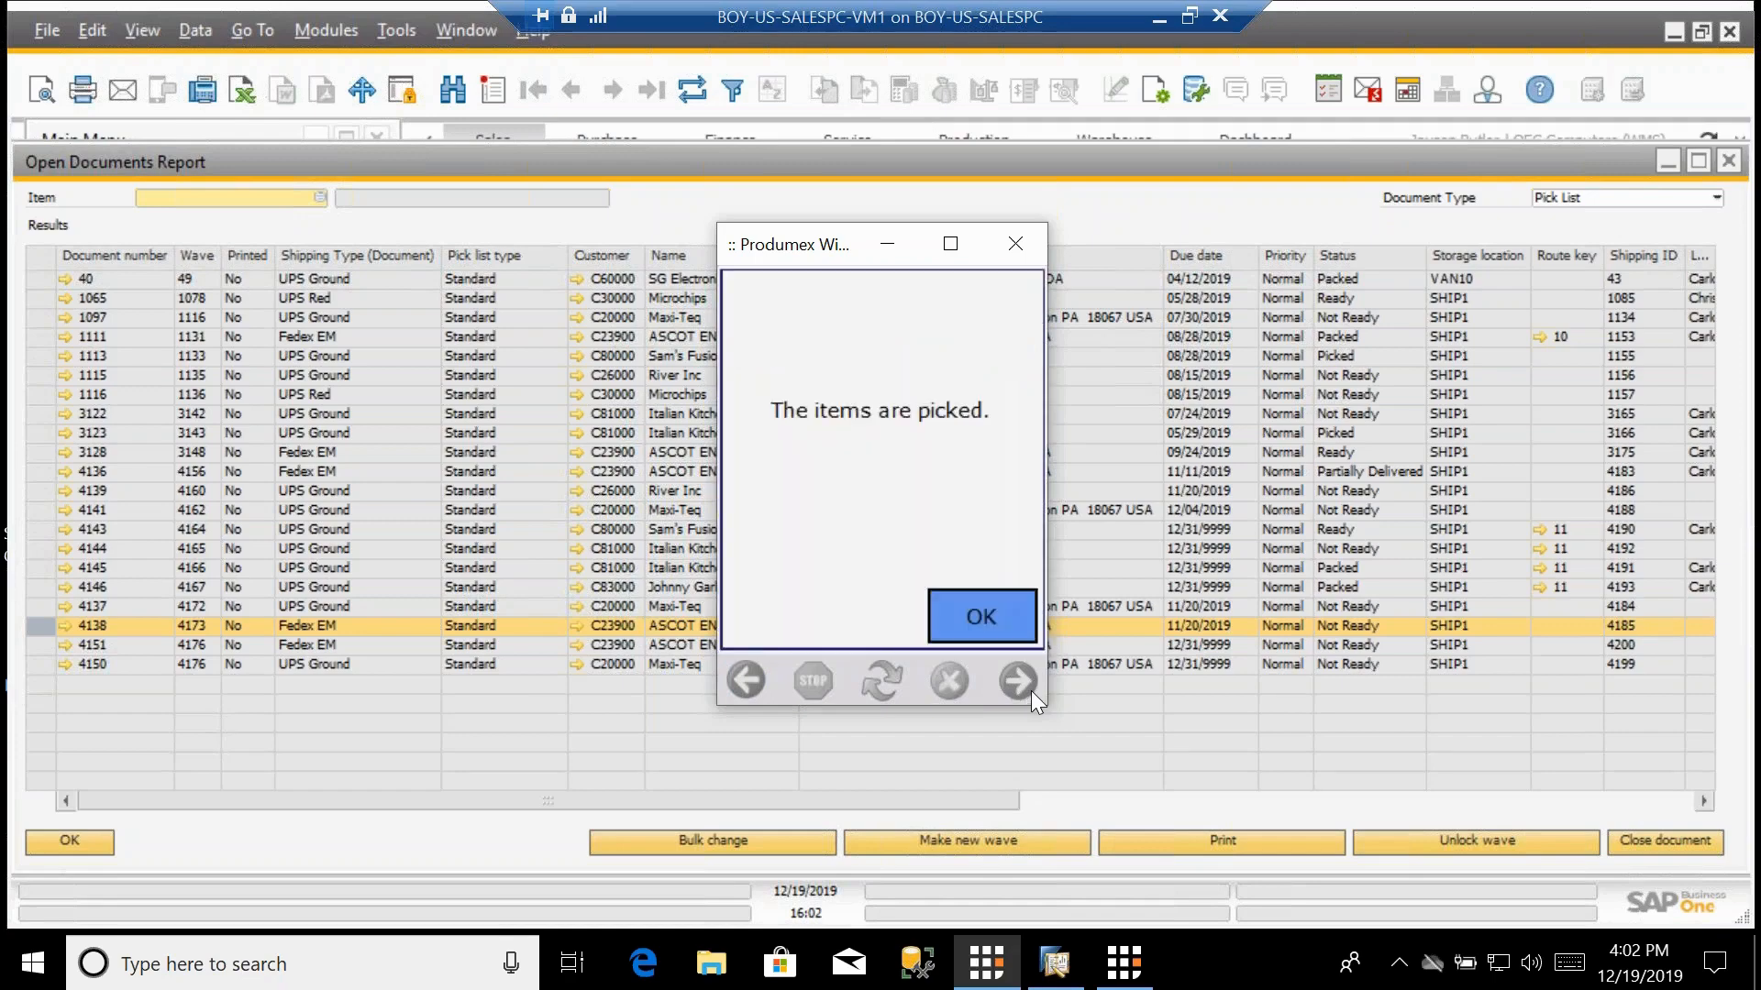
pyautogui.click(977, 625)
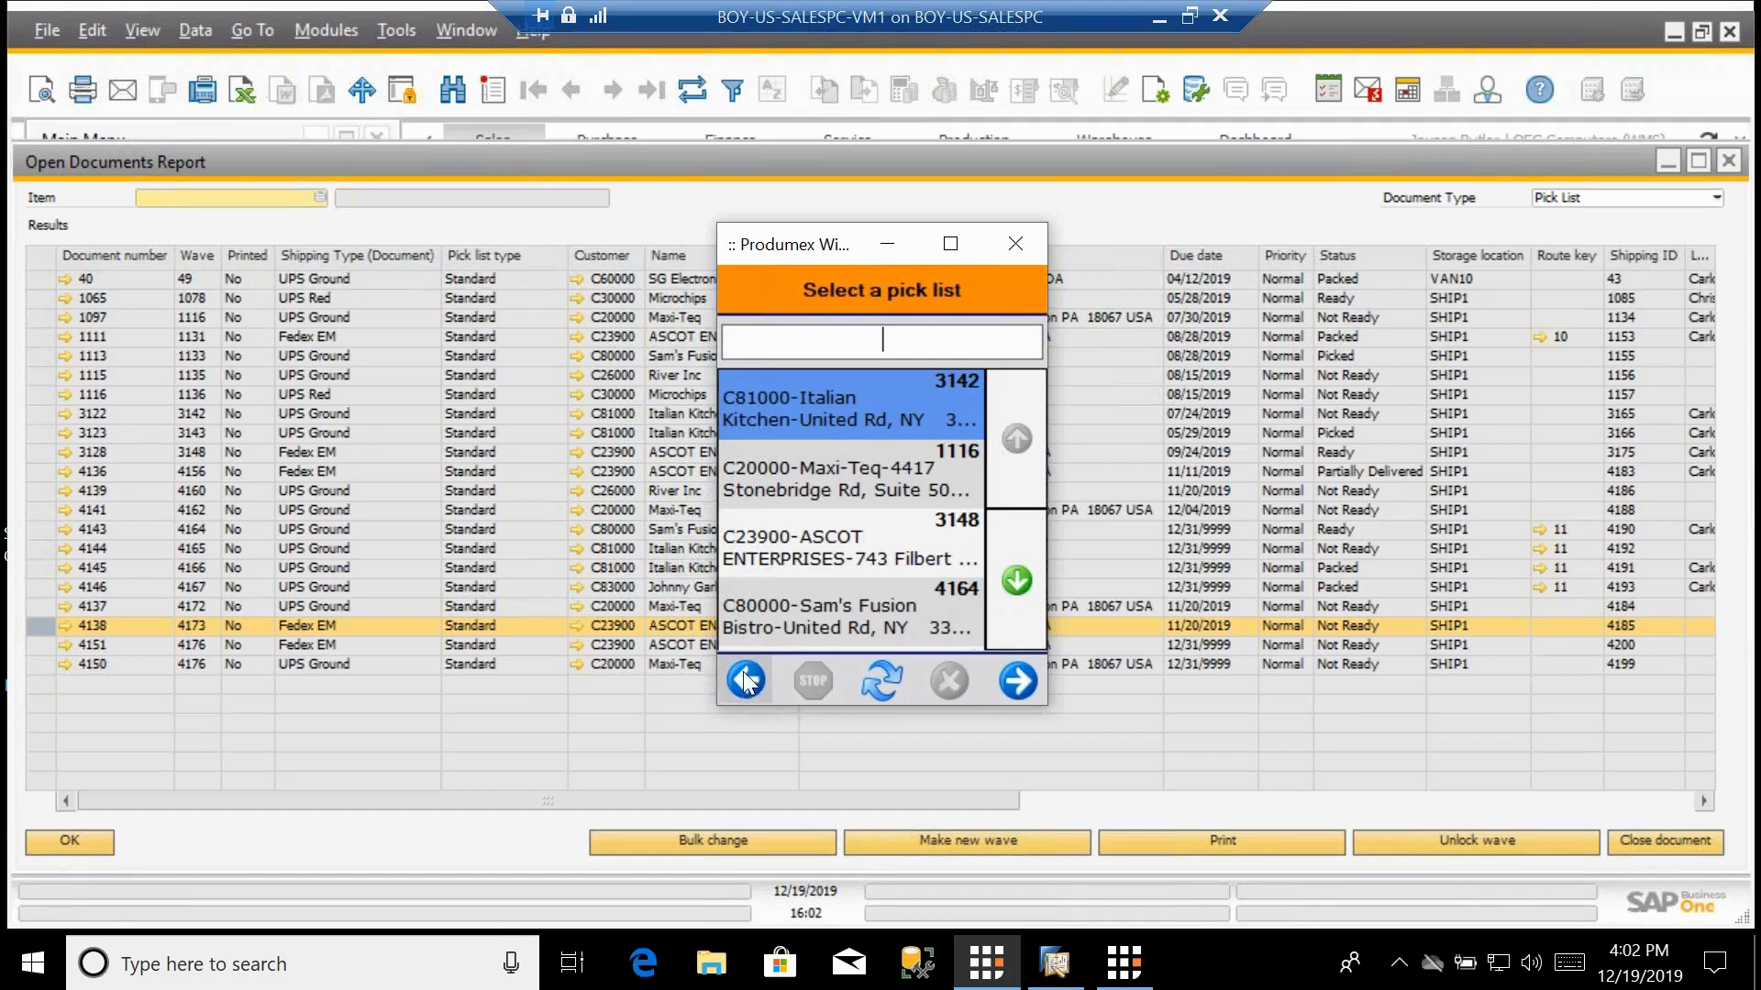
# Switch to the Produmex packing terminal and choose PACK1 as the packing location.
pyautogui.click(1000, 980)
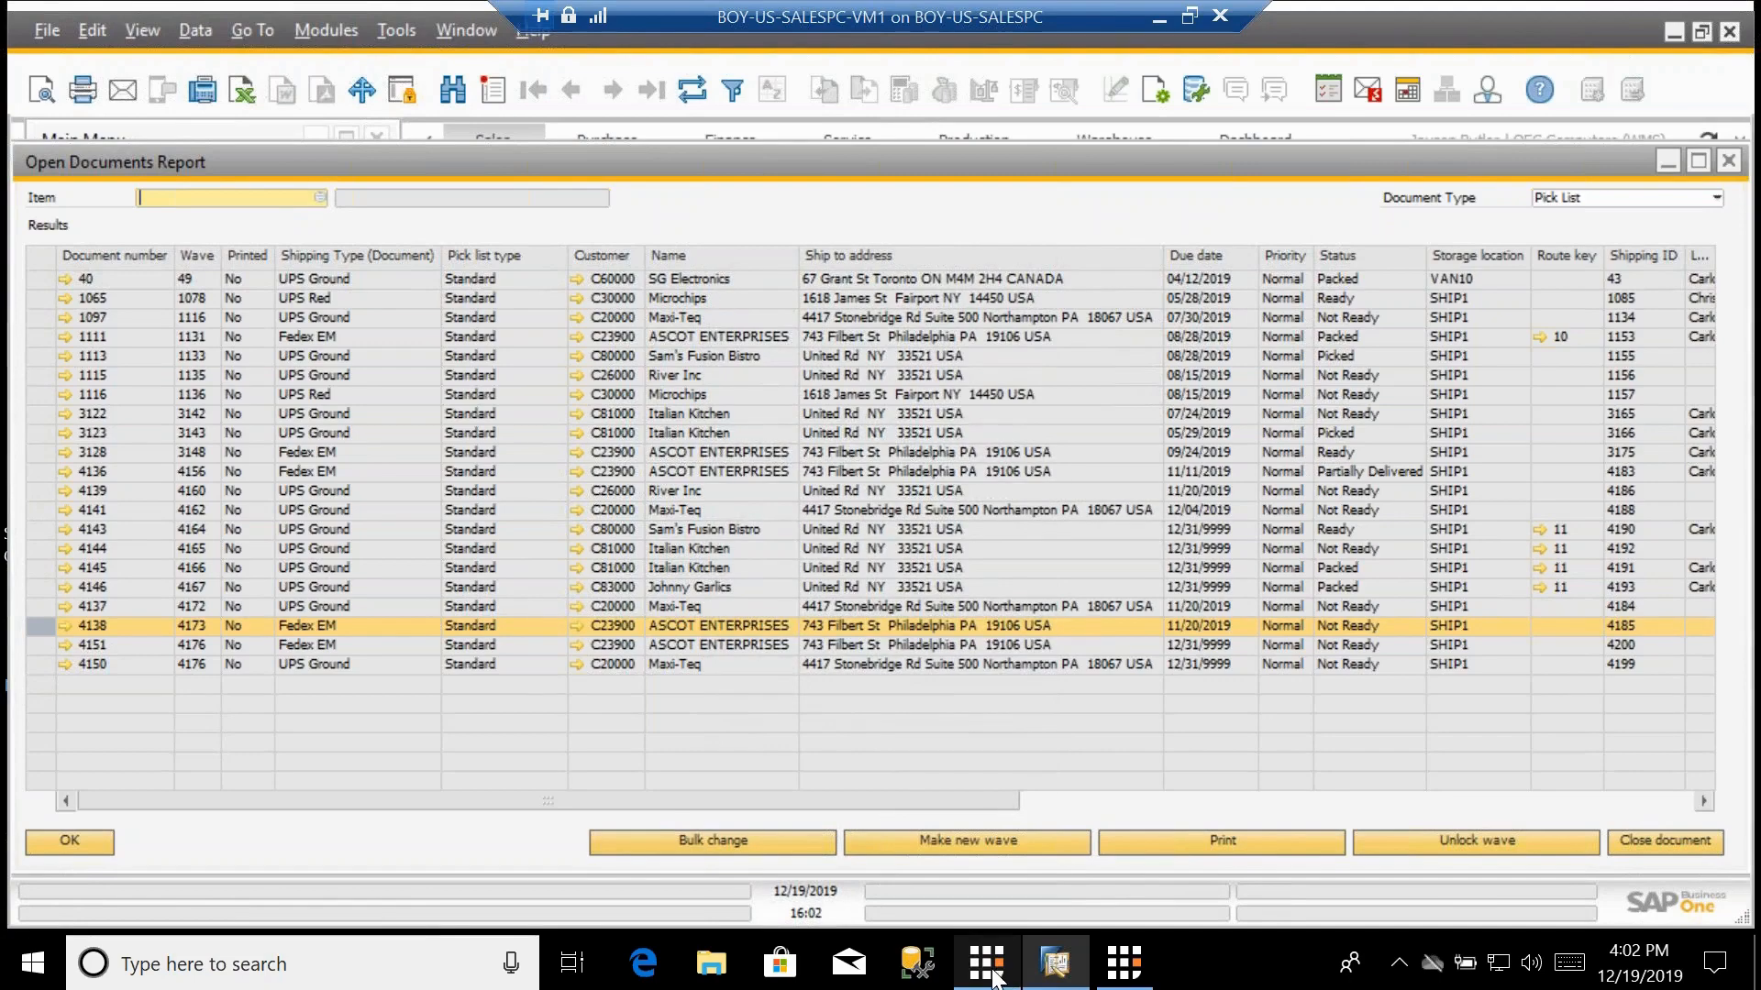
pyautogui.click(1123, 963)
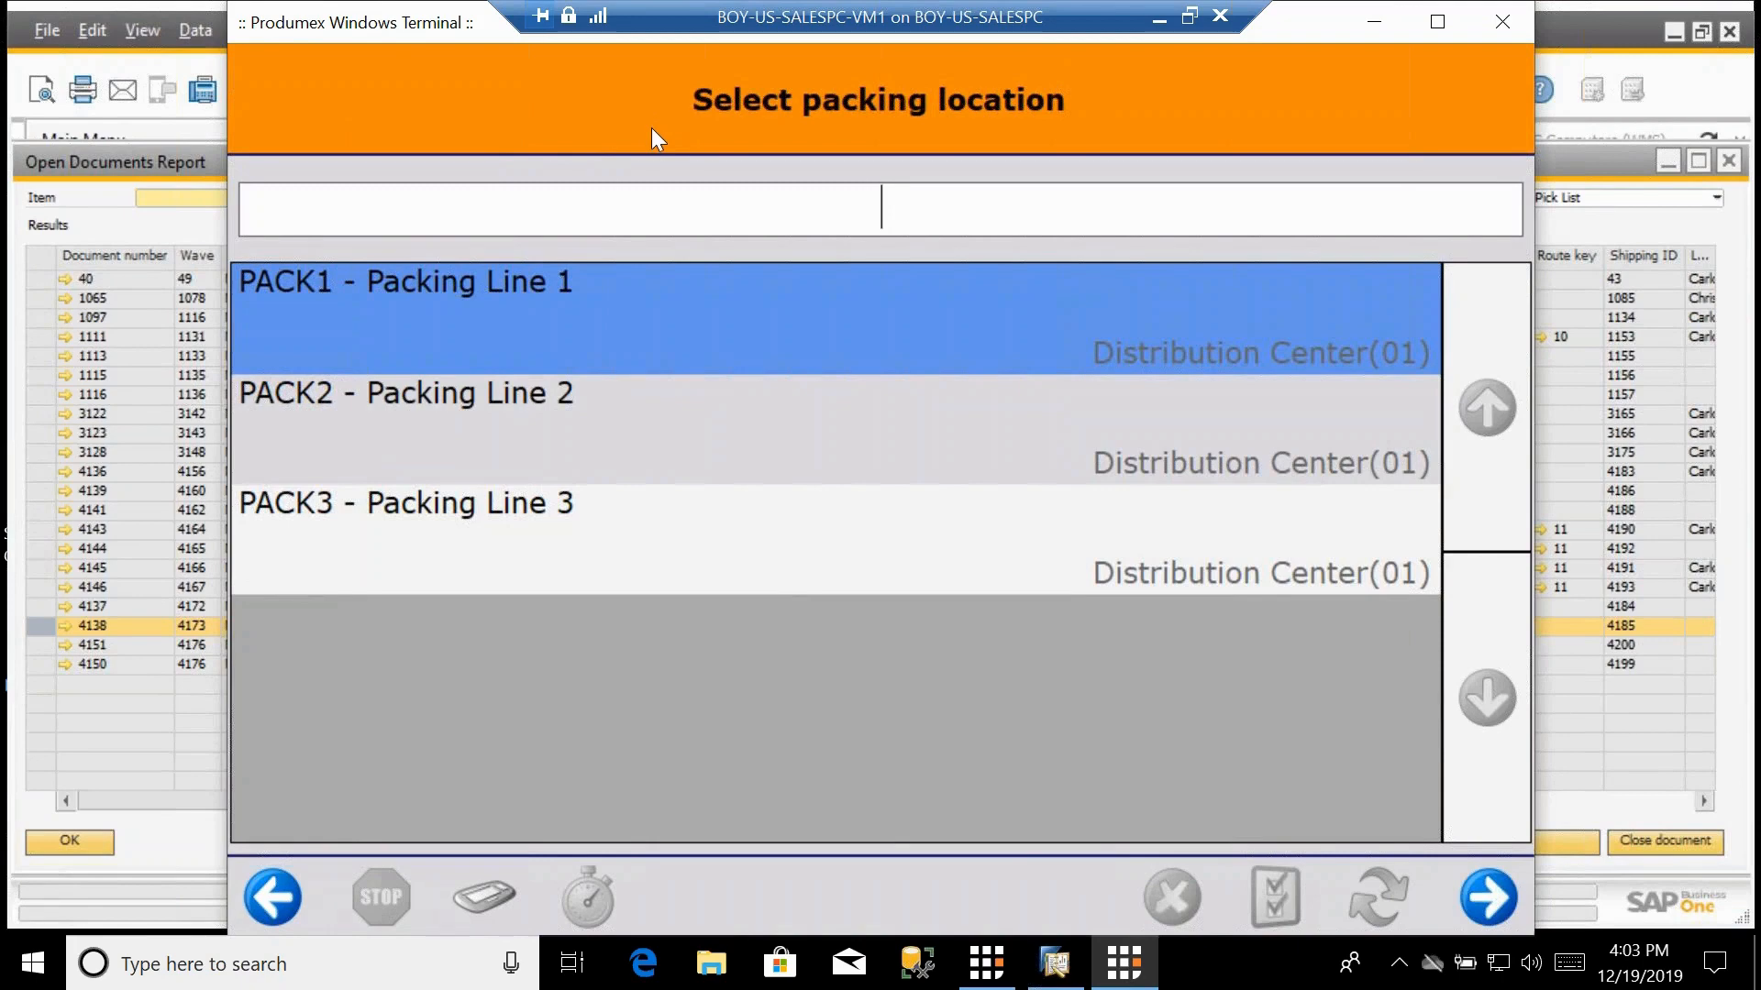
pyautogui.write('PACK1')
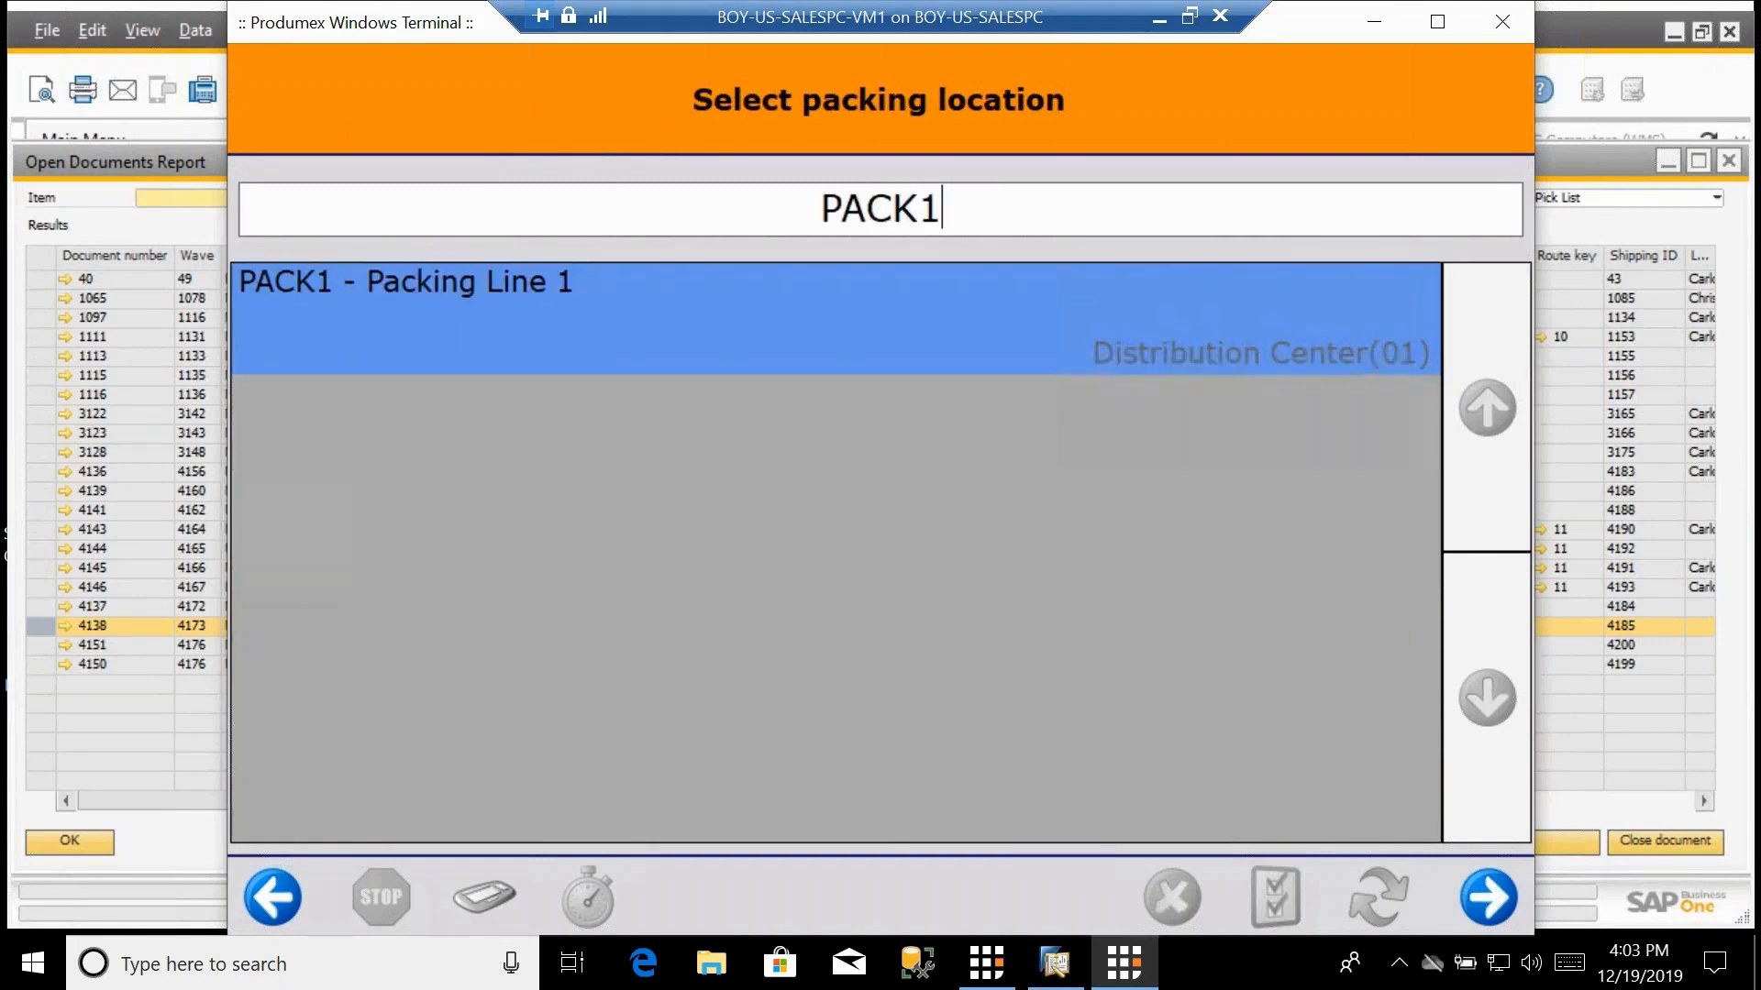
pyautogui.press('Return')
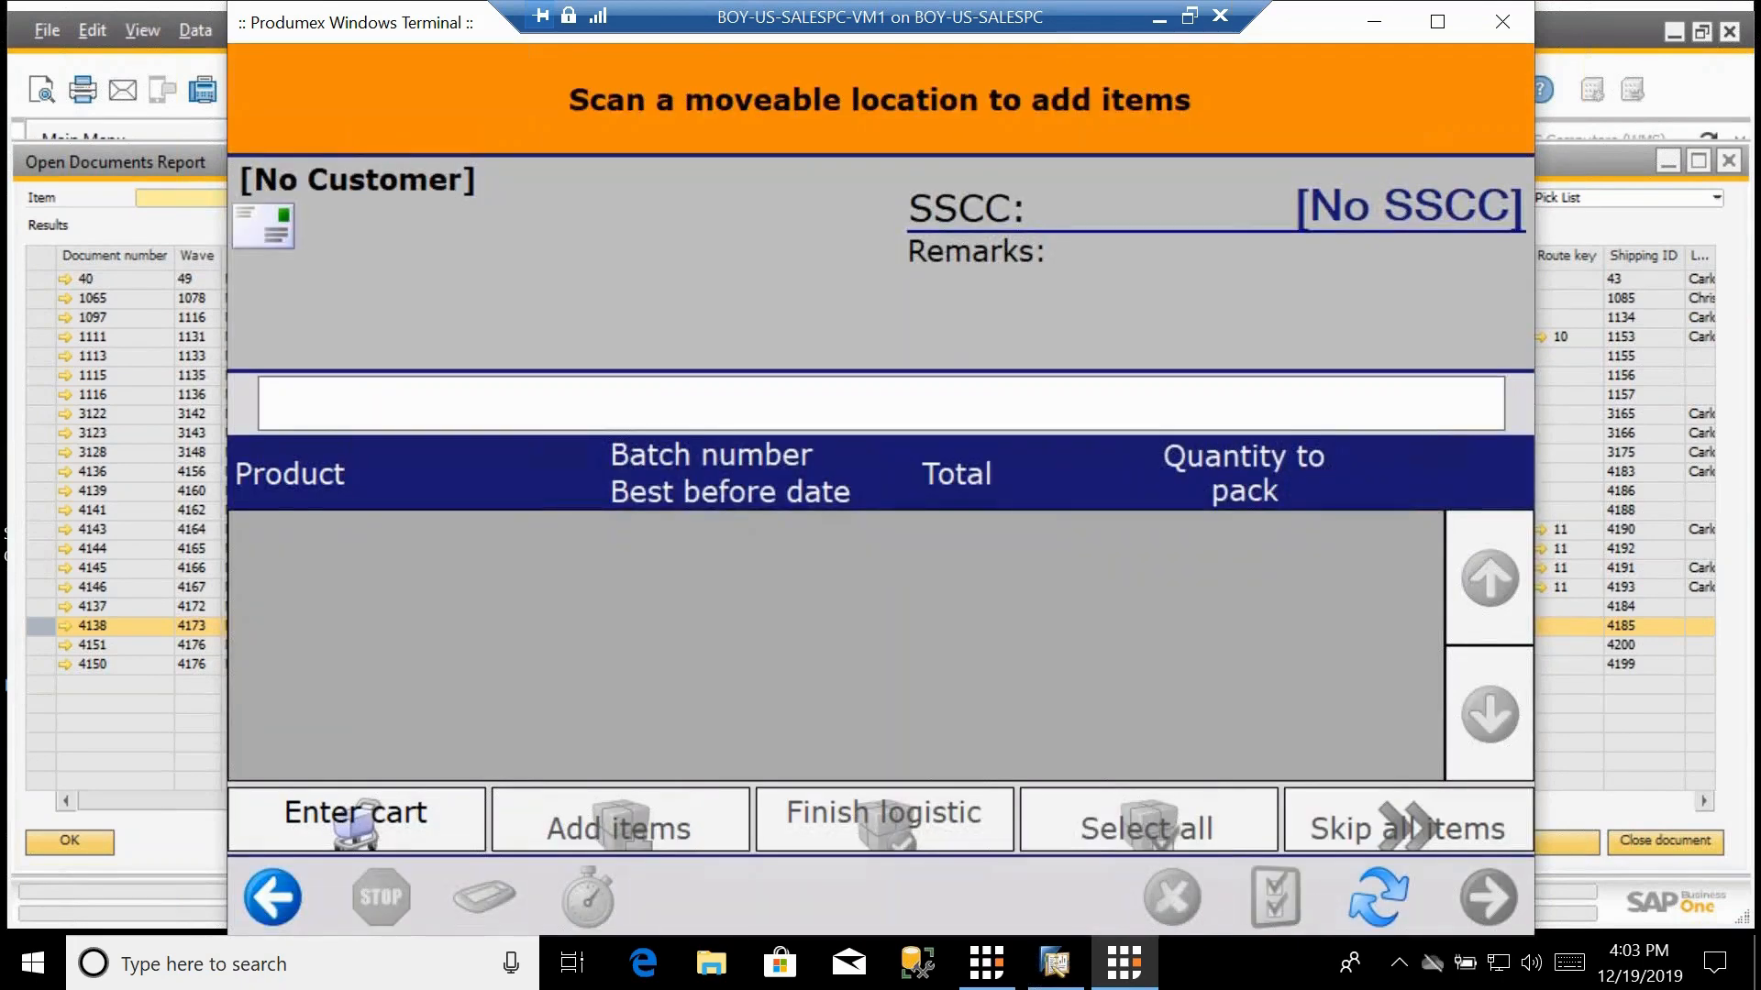
# Enter CART1 as the cart whose items are to pack.
pyautogui.click(381, 818)
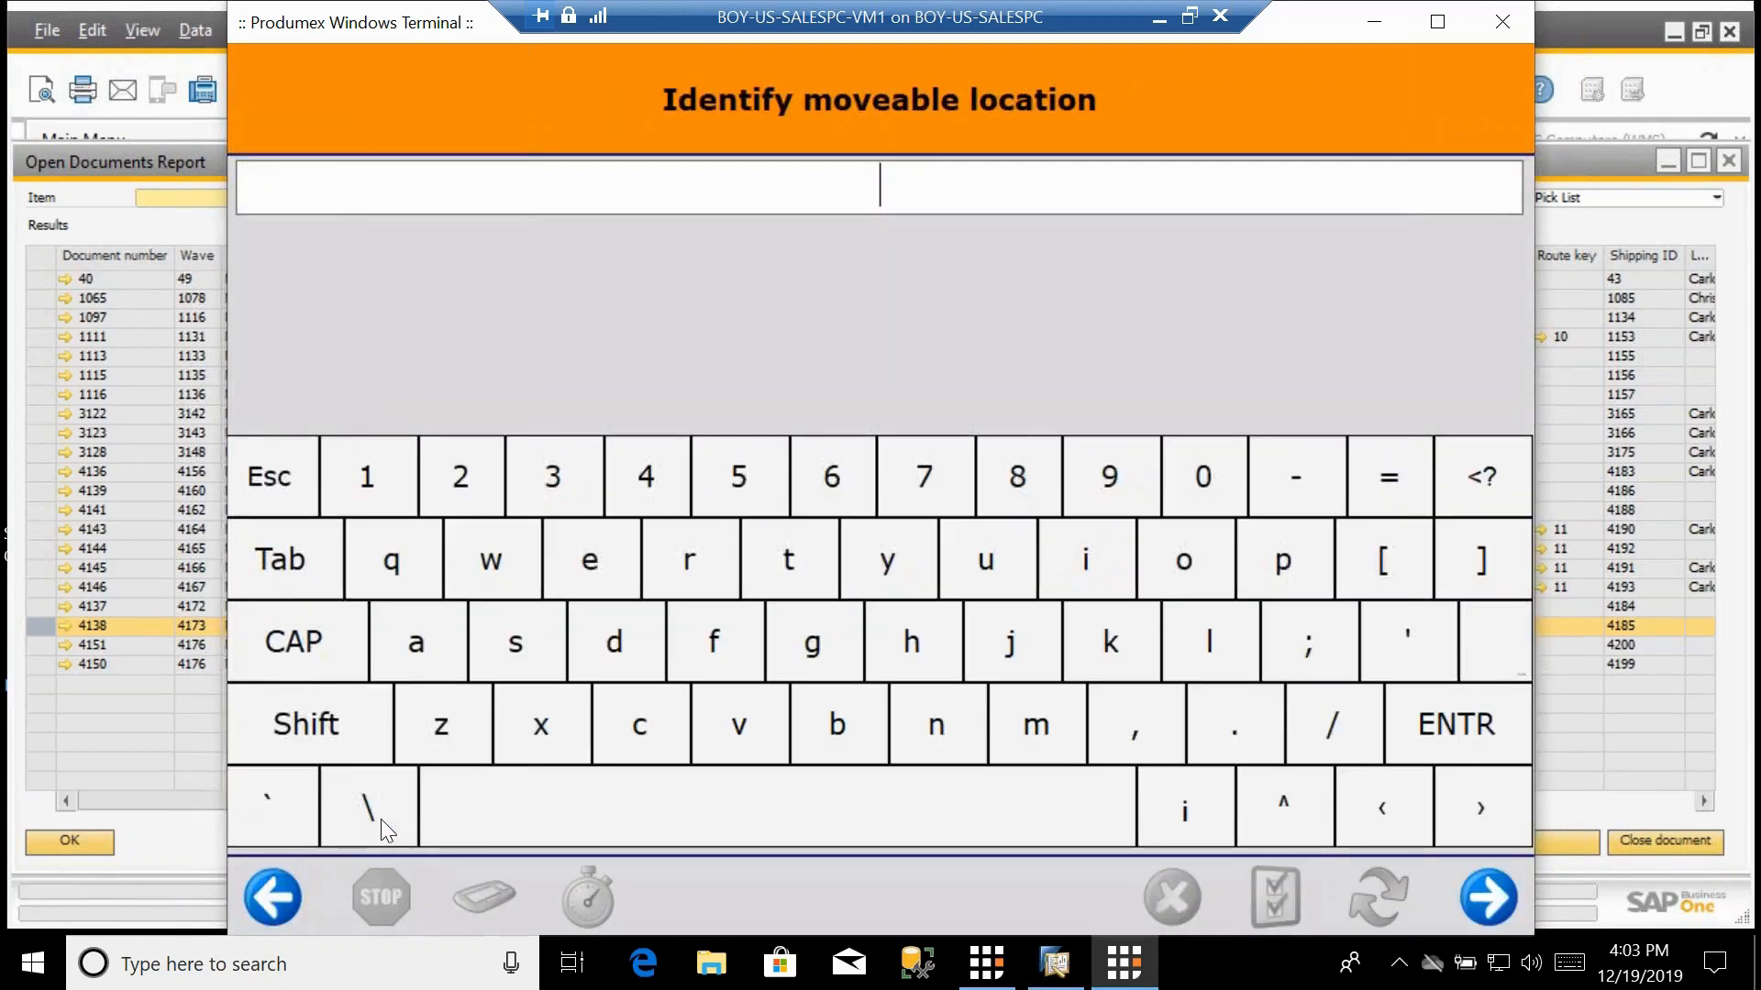
pyautogui.write('CART1')
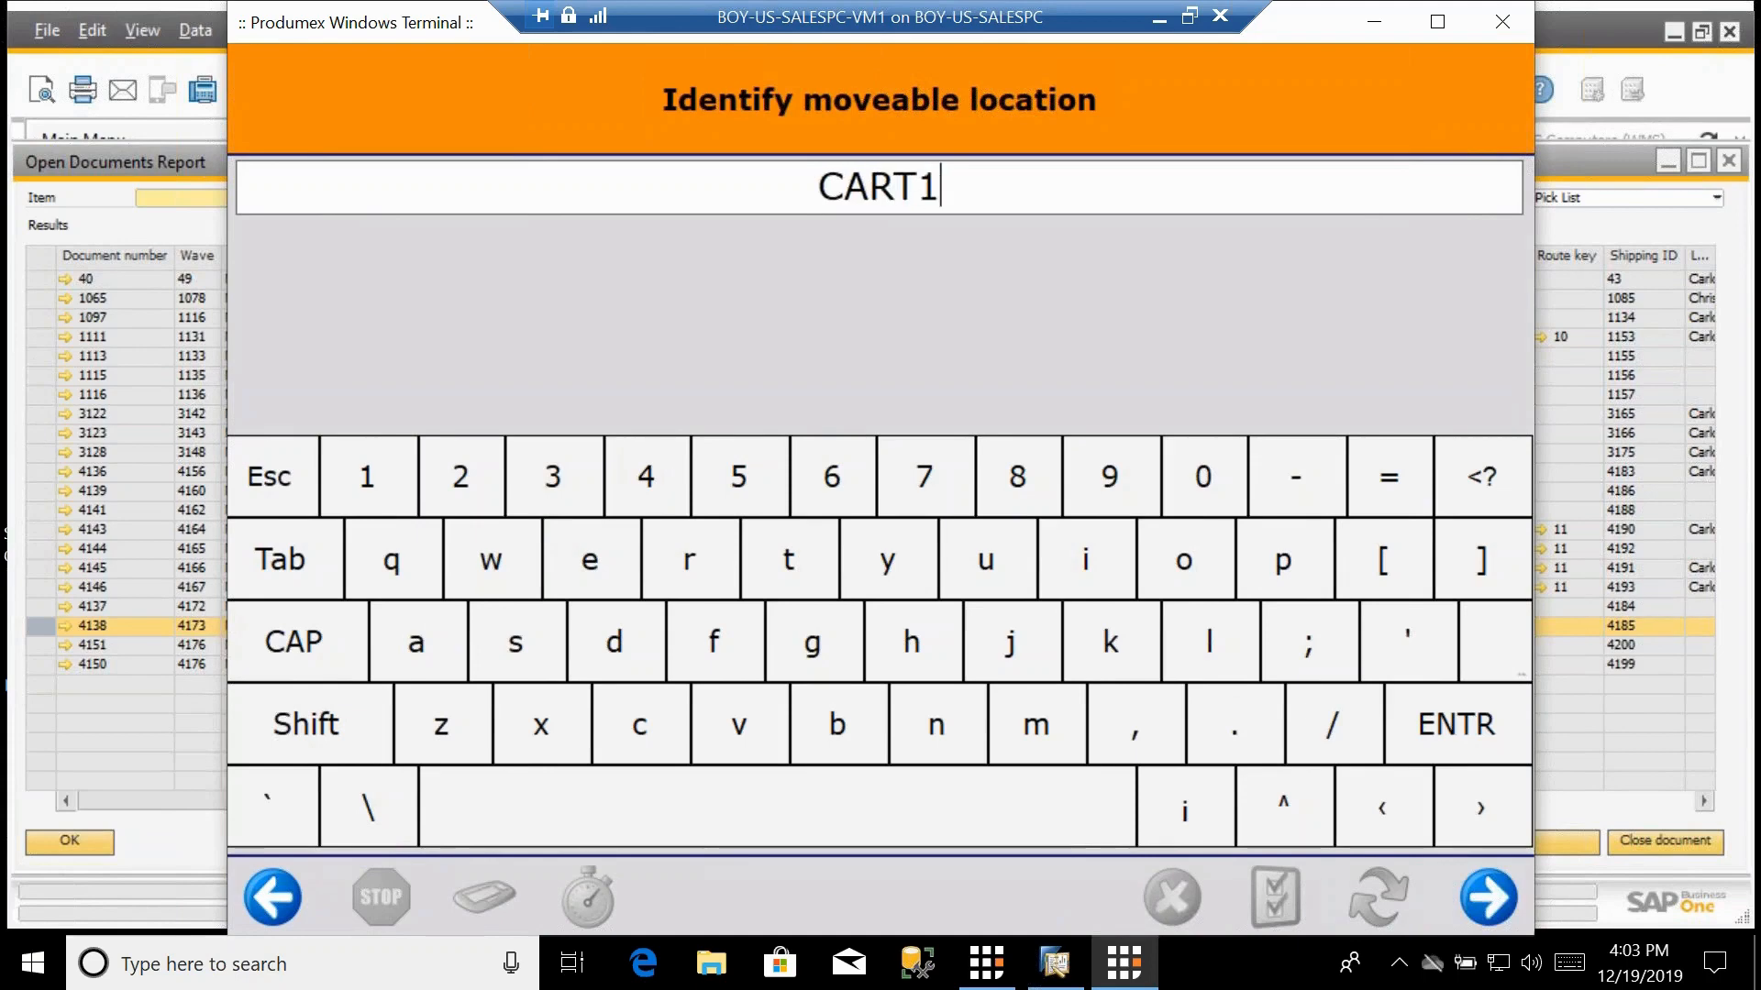
pyautogui.press('Return')
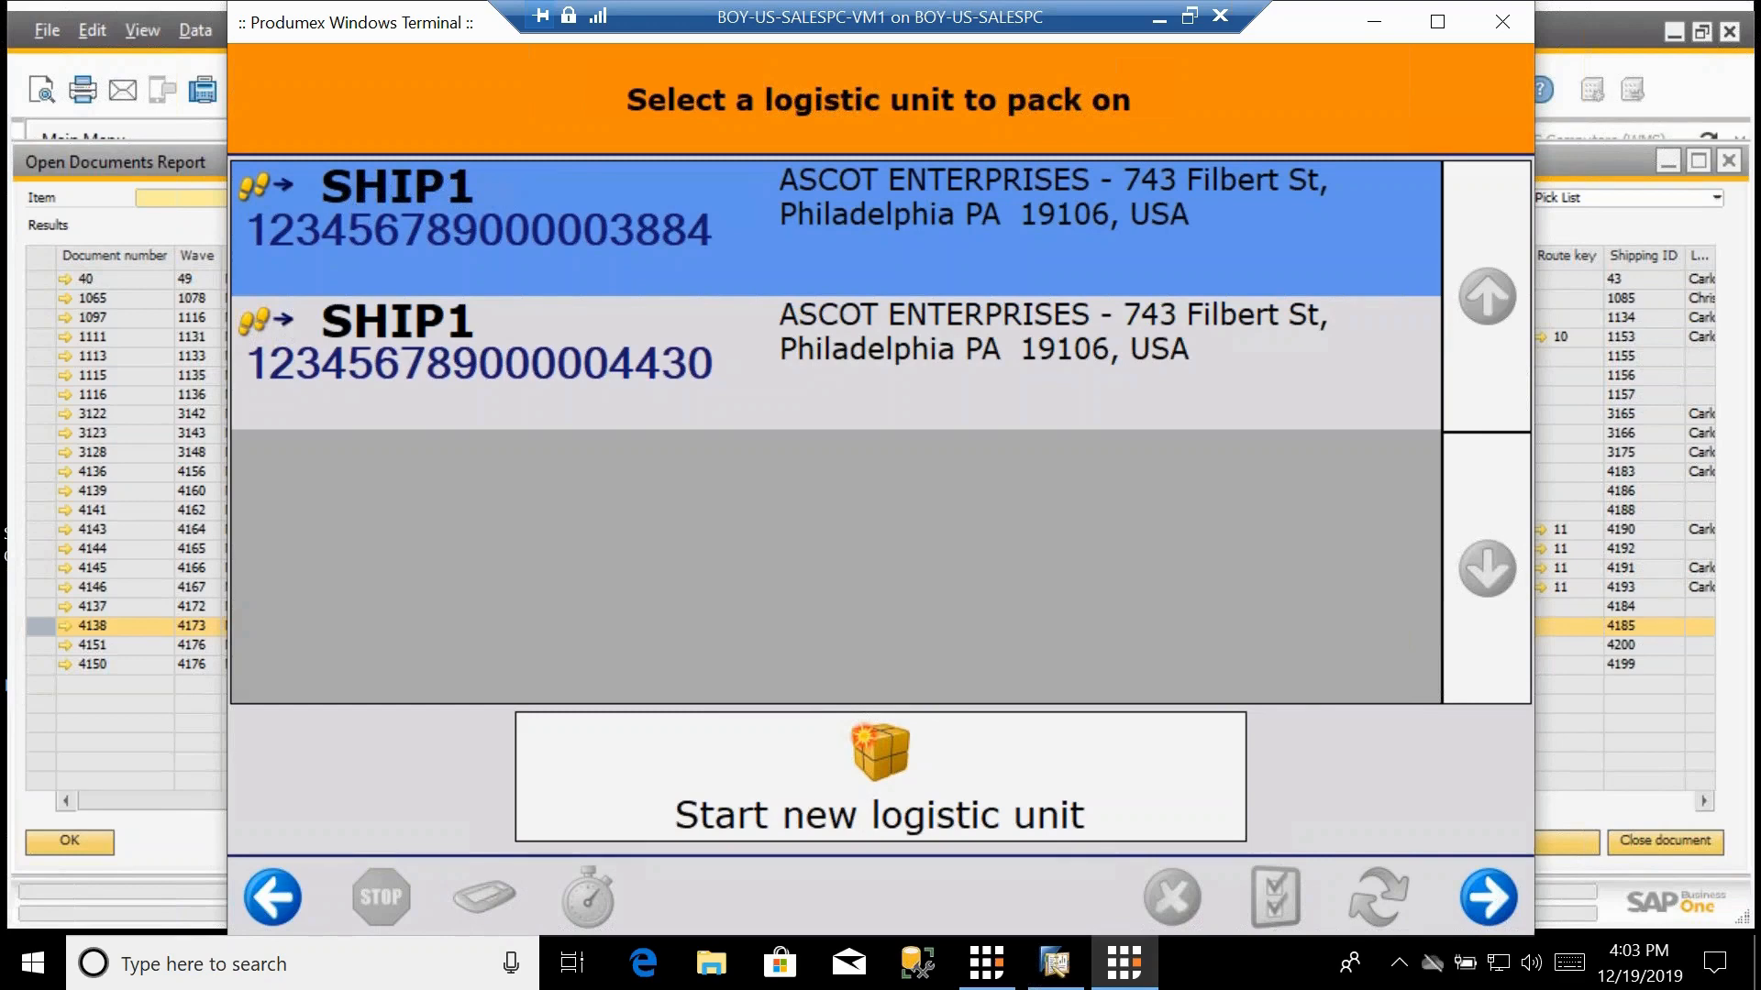
# Pack 1 Each of product 30023 onto a new logistic unit with a normal SSCC and finish the unit.
pyautogui.click(823, 799)
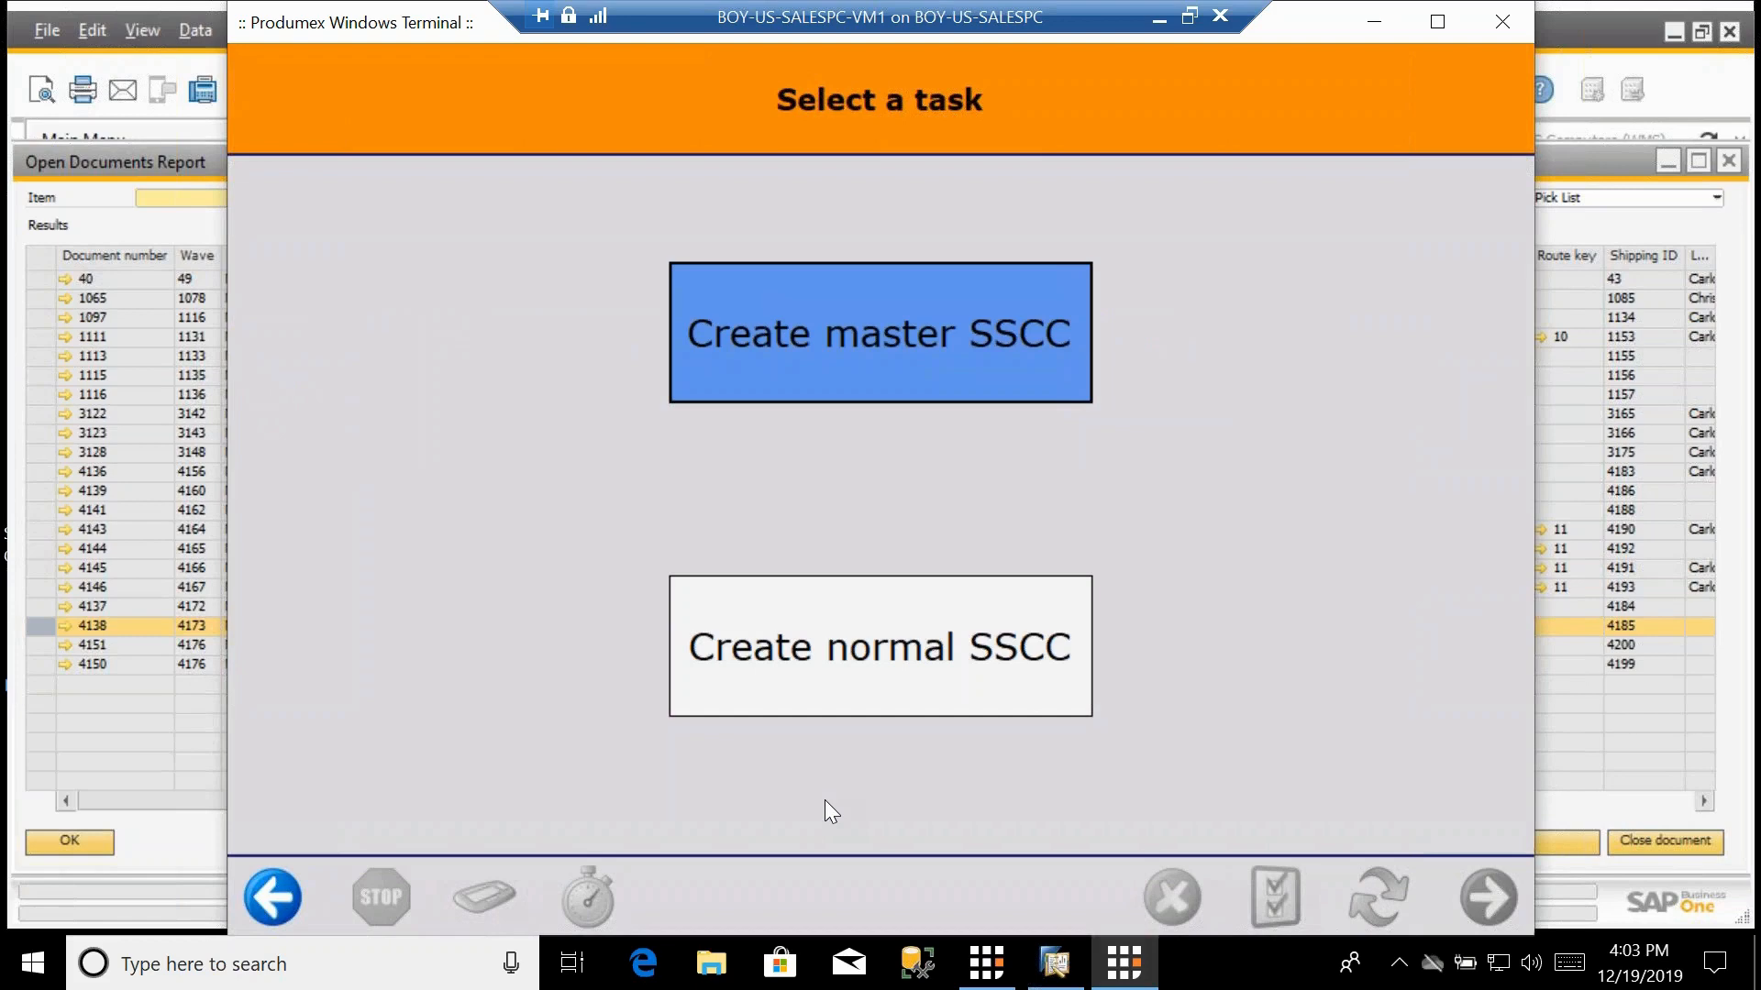
pyautogui.click(913, 702)
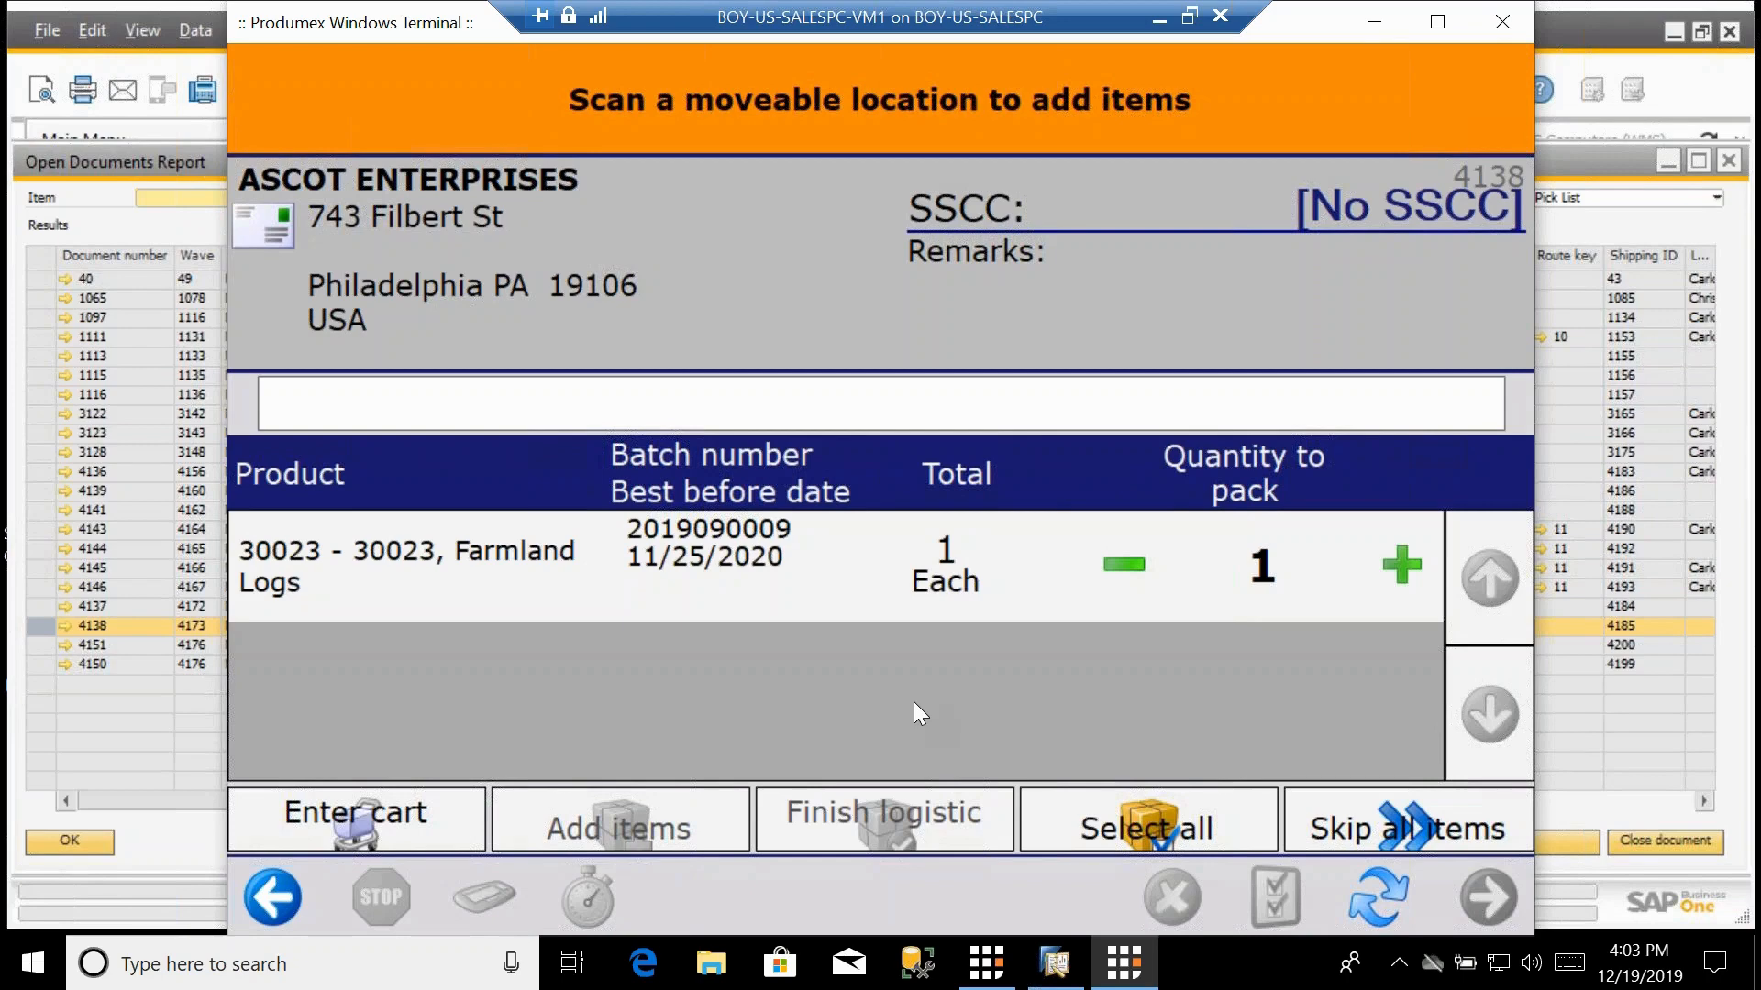
pyautogui.click(503, 596)
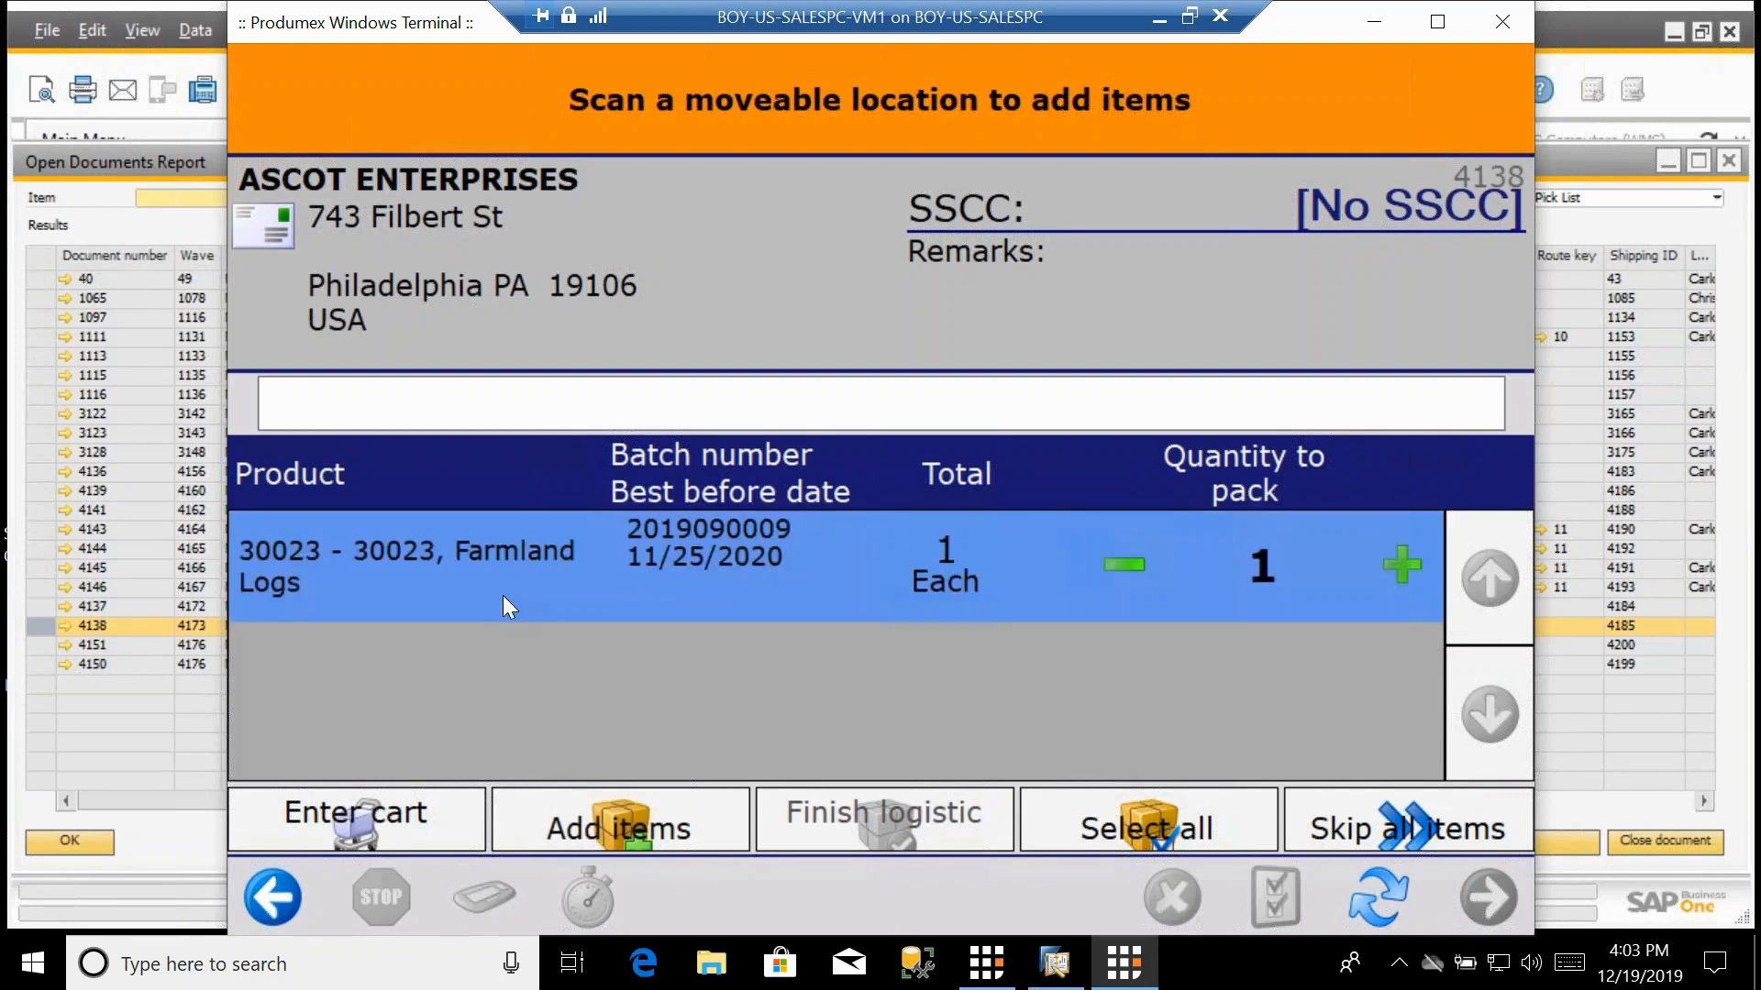
pyautogui.click(1126, 564)
pyautogui.click(1398, 569)
pyautogui.click(644, 829)
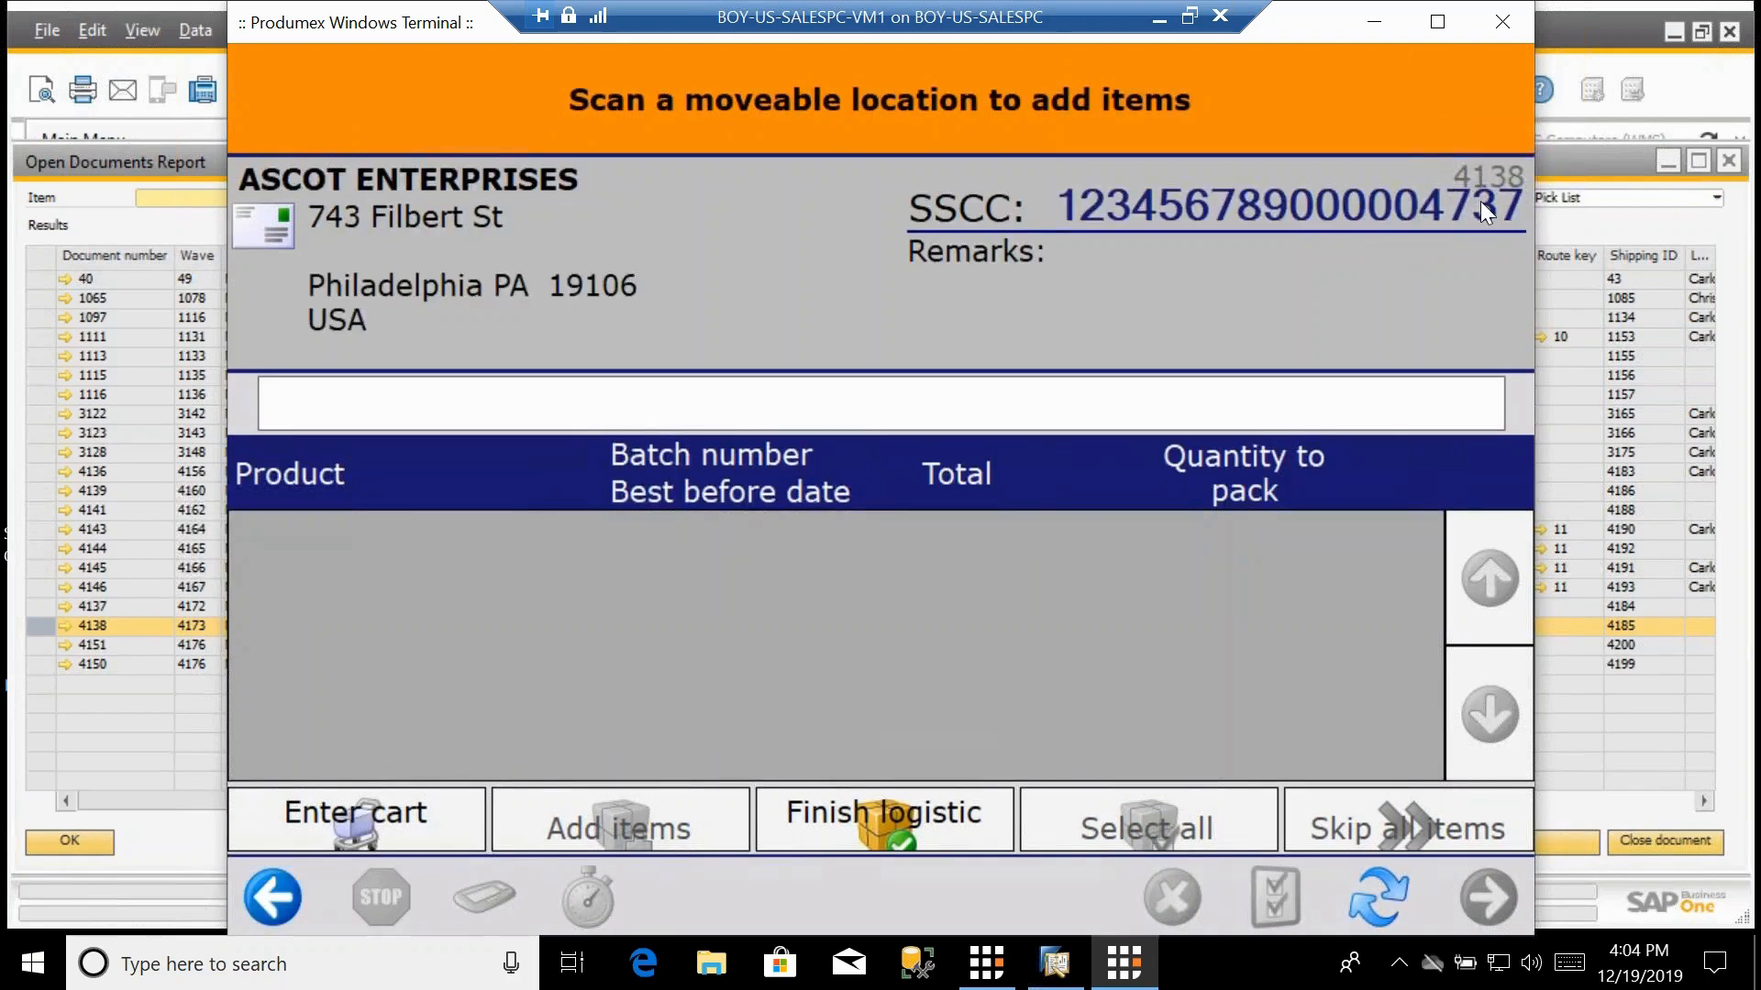
pyautogui.click(923, 823)
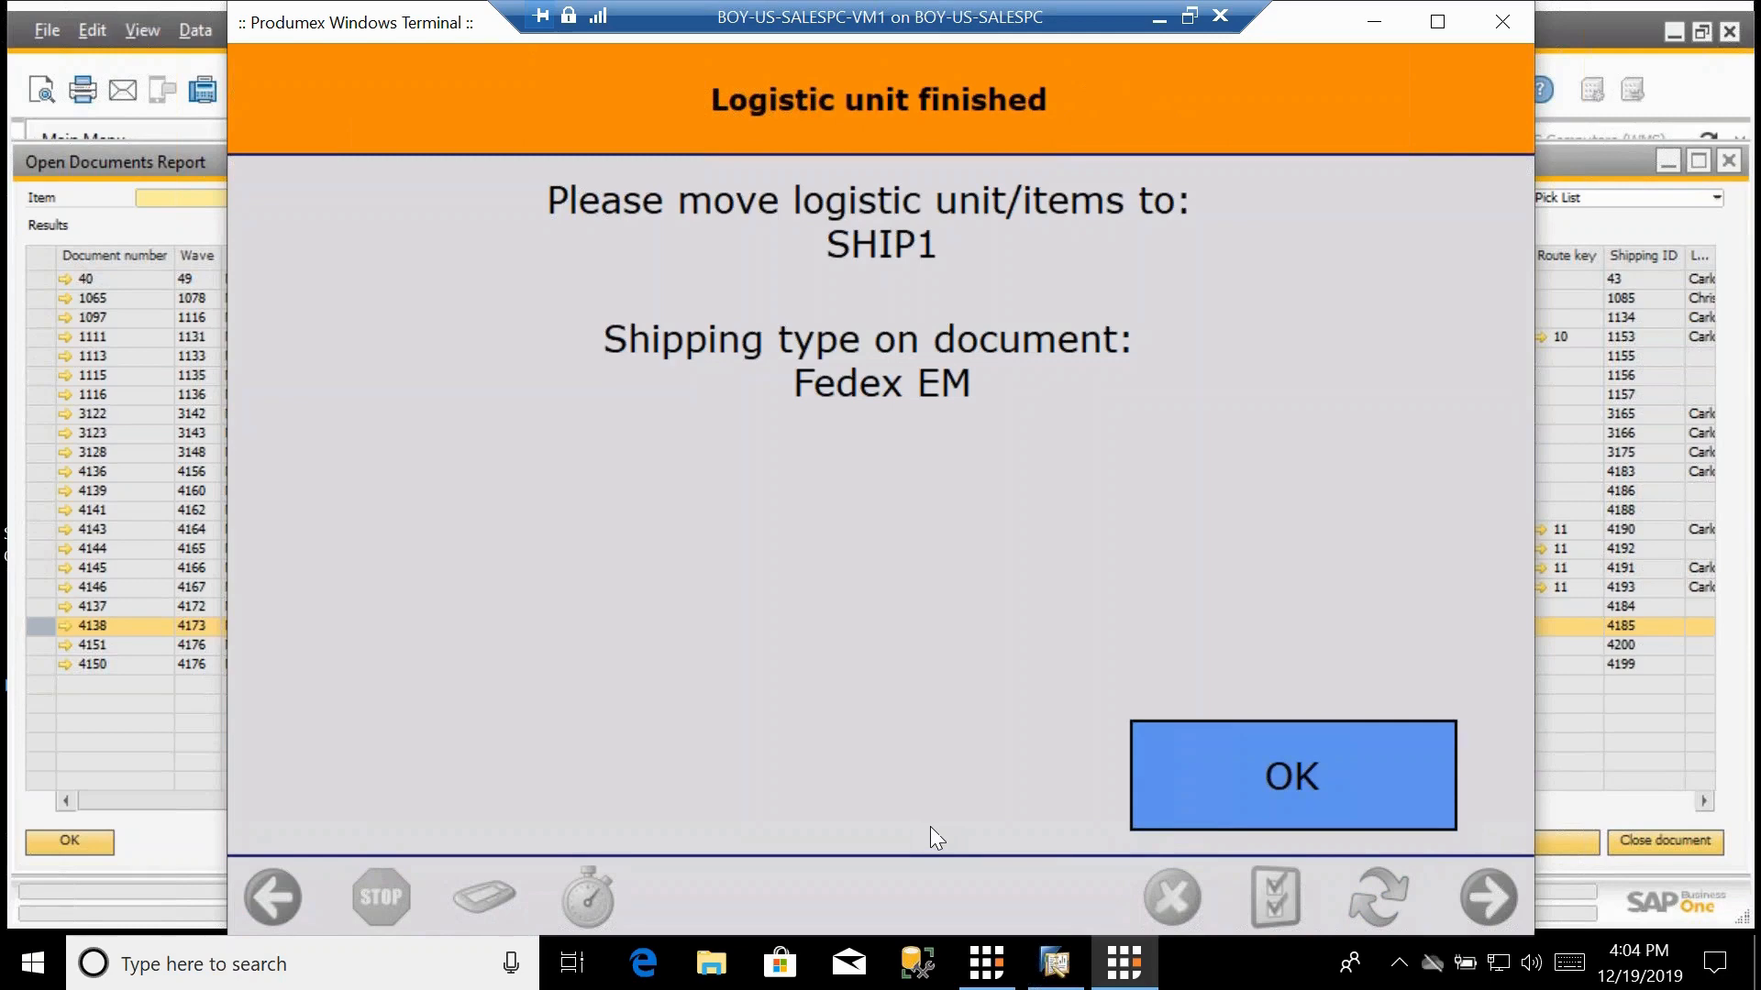
pyautogui.click(1246, 790)
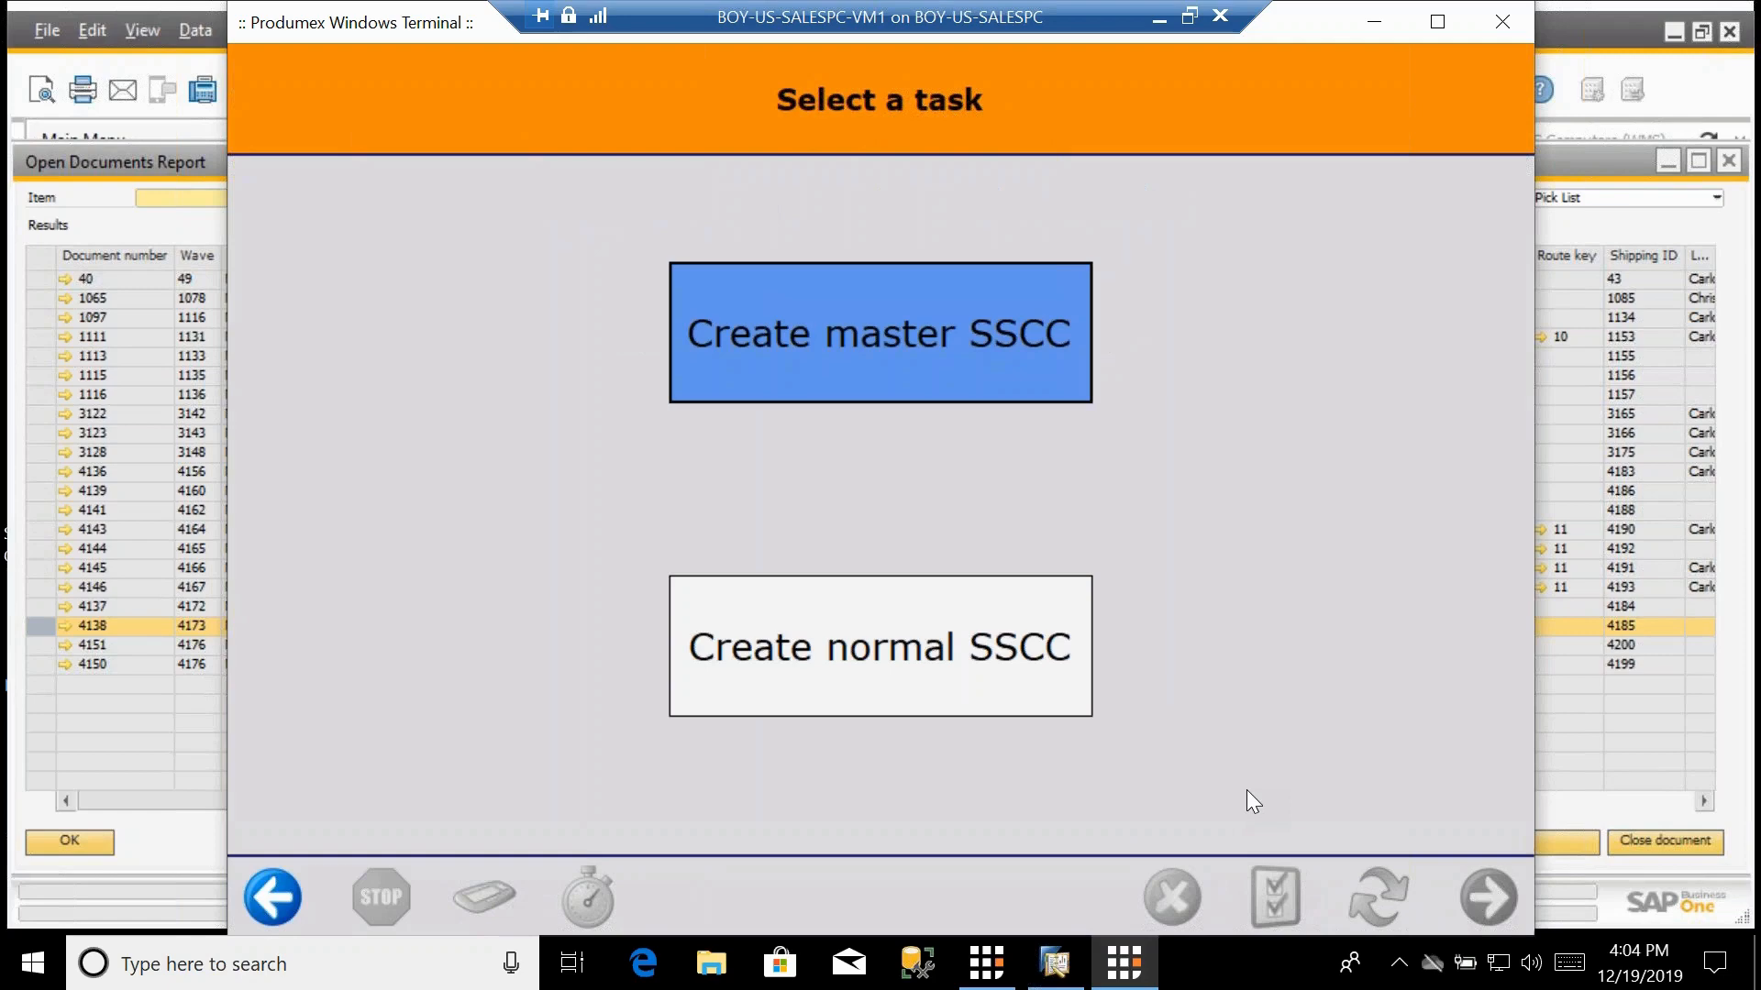
# Switch to the mobile Produmex terminal and start the sales Shipping function with SHIP1 as the shipping dock.
pyautogui.click(988, 979)
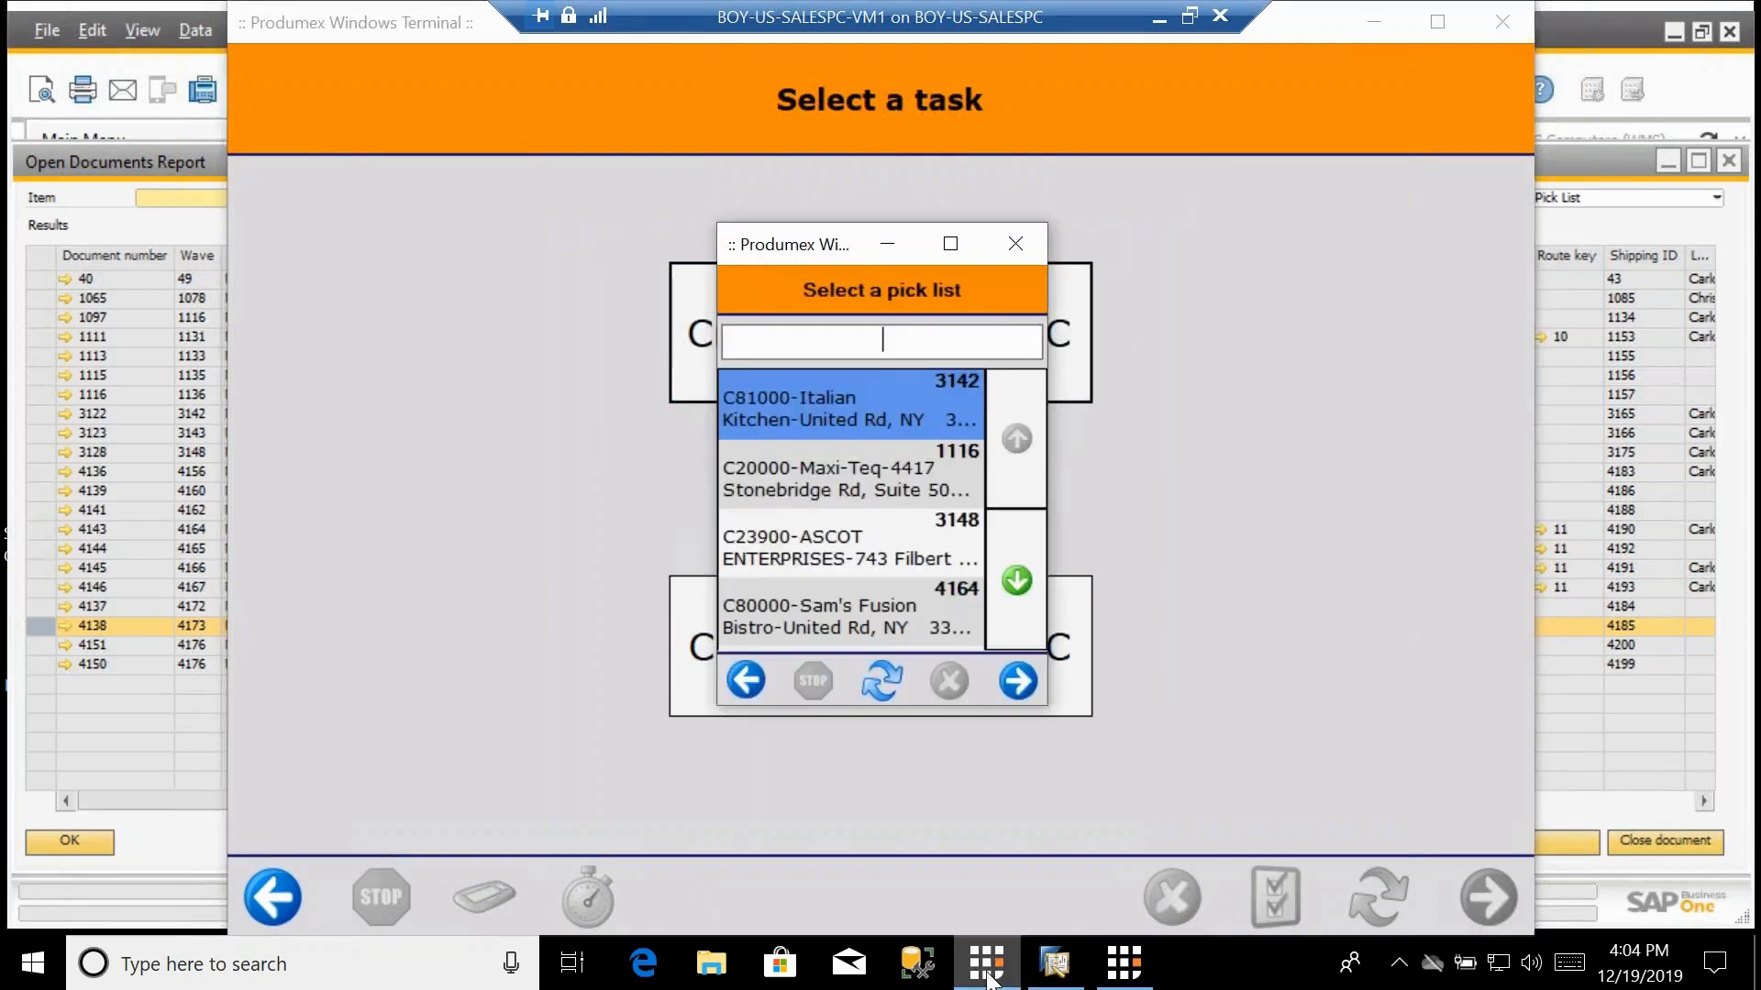
pyautogui.click(746, 681)
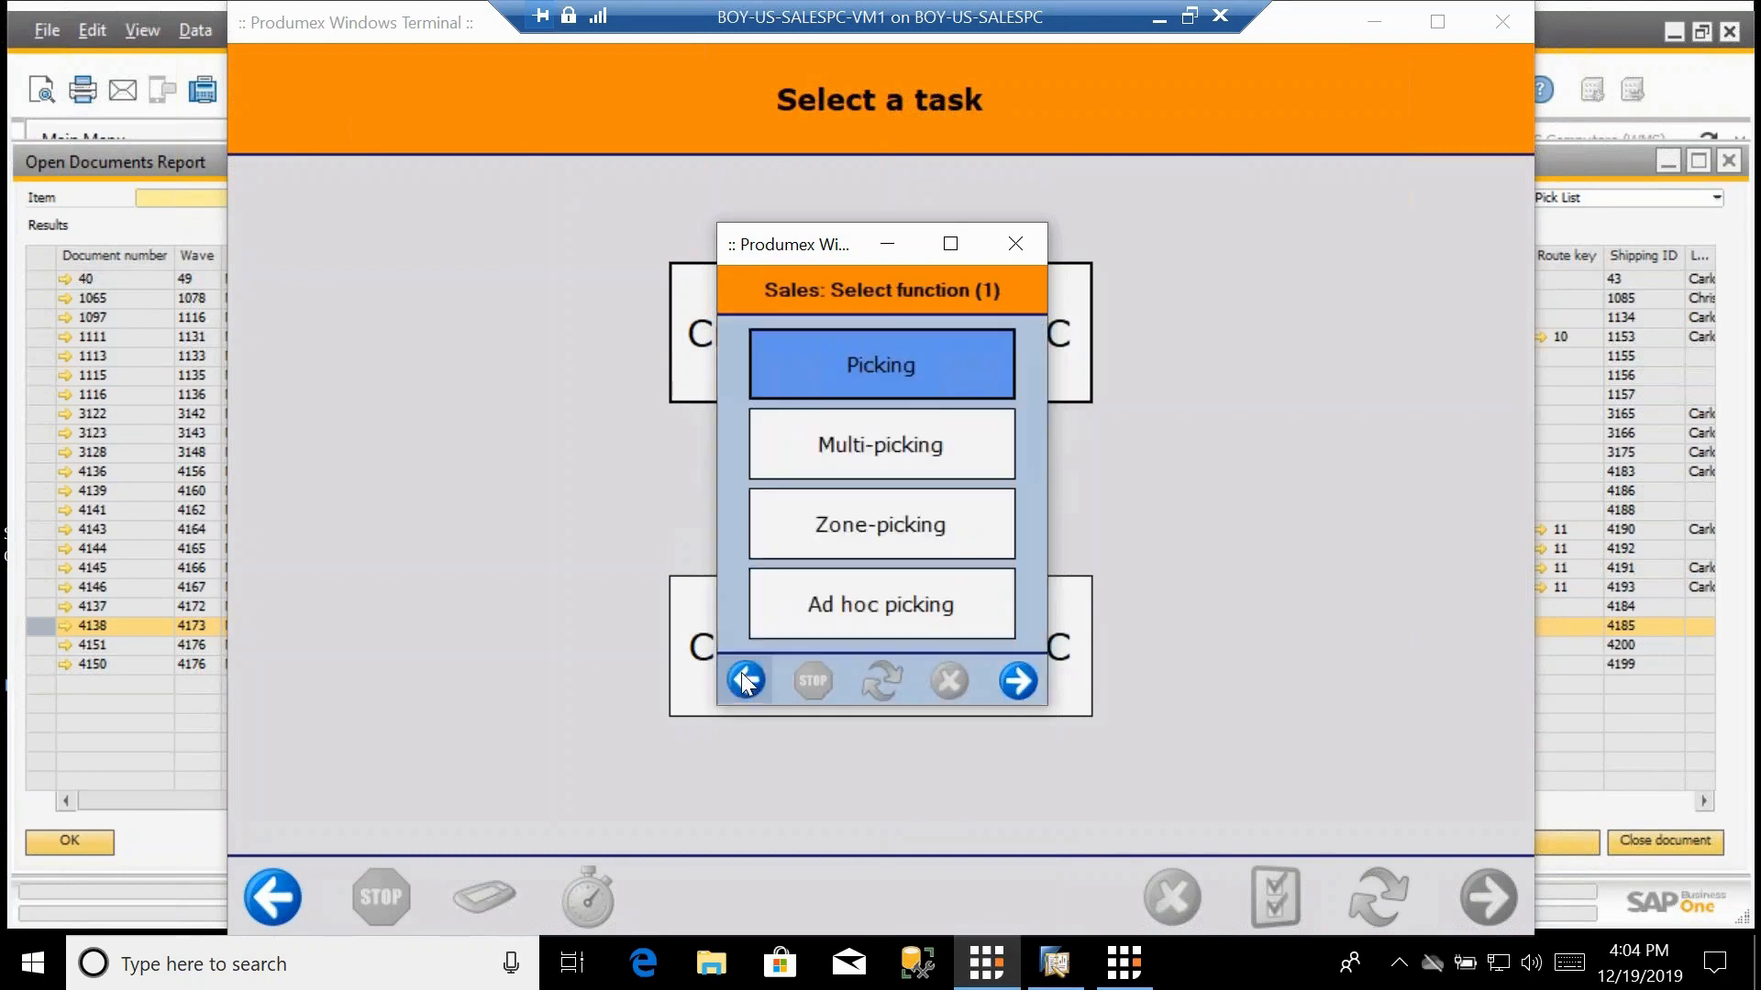
pyautogui.click(742, 677)
pyautogui.click(883, 463)
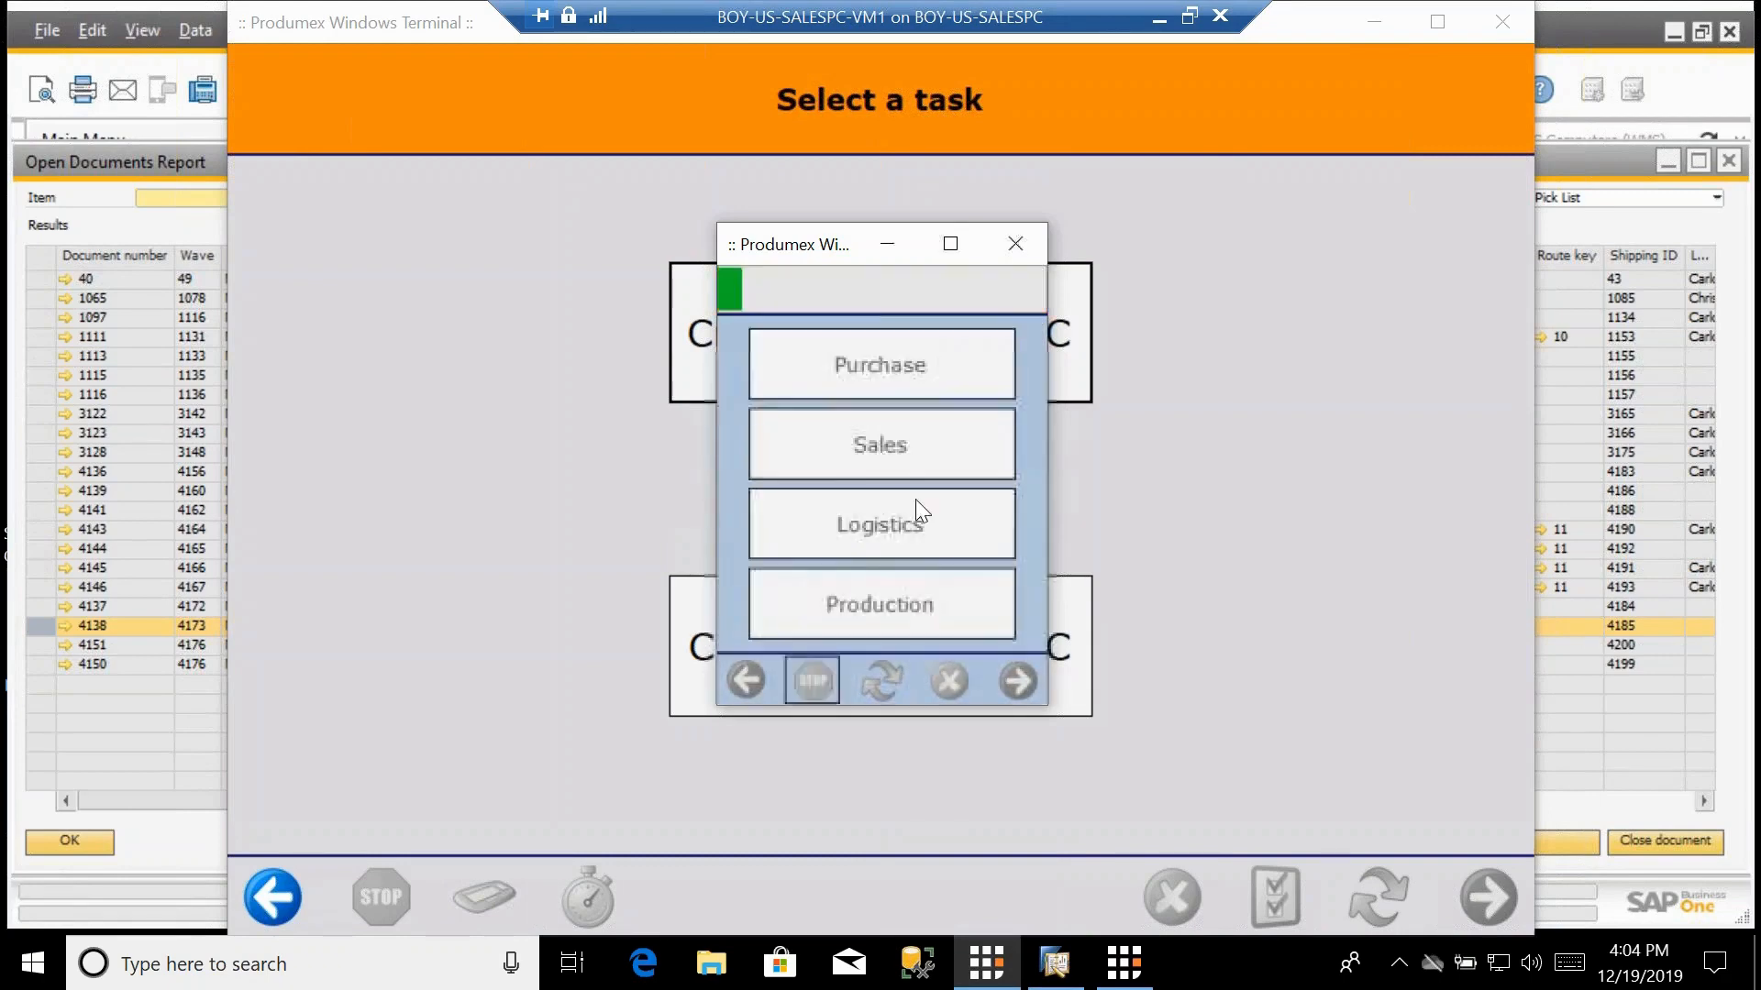
pyautogui.click(1012, 682)
pyautogui.click(906, 526)
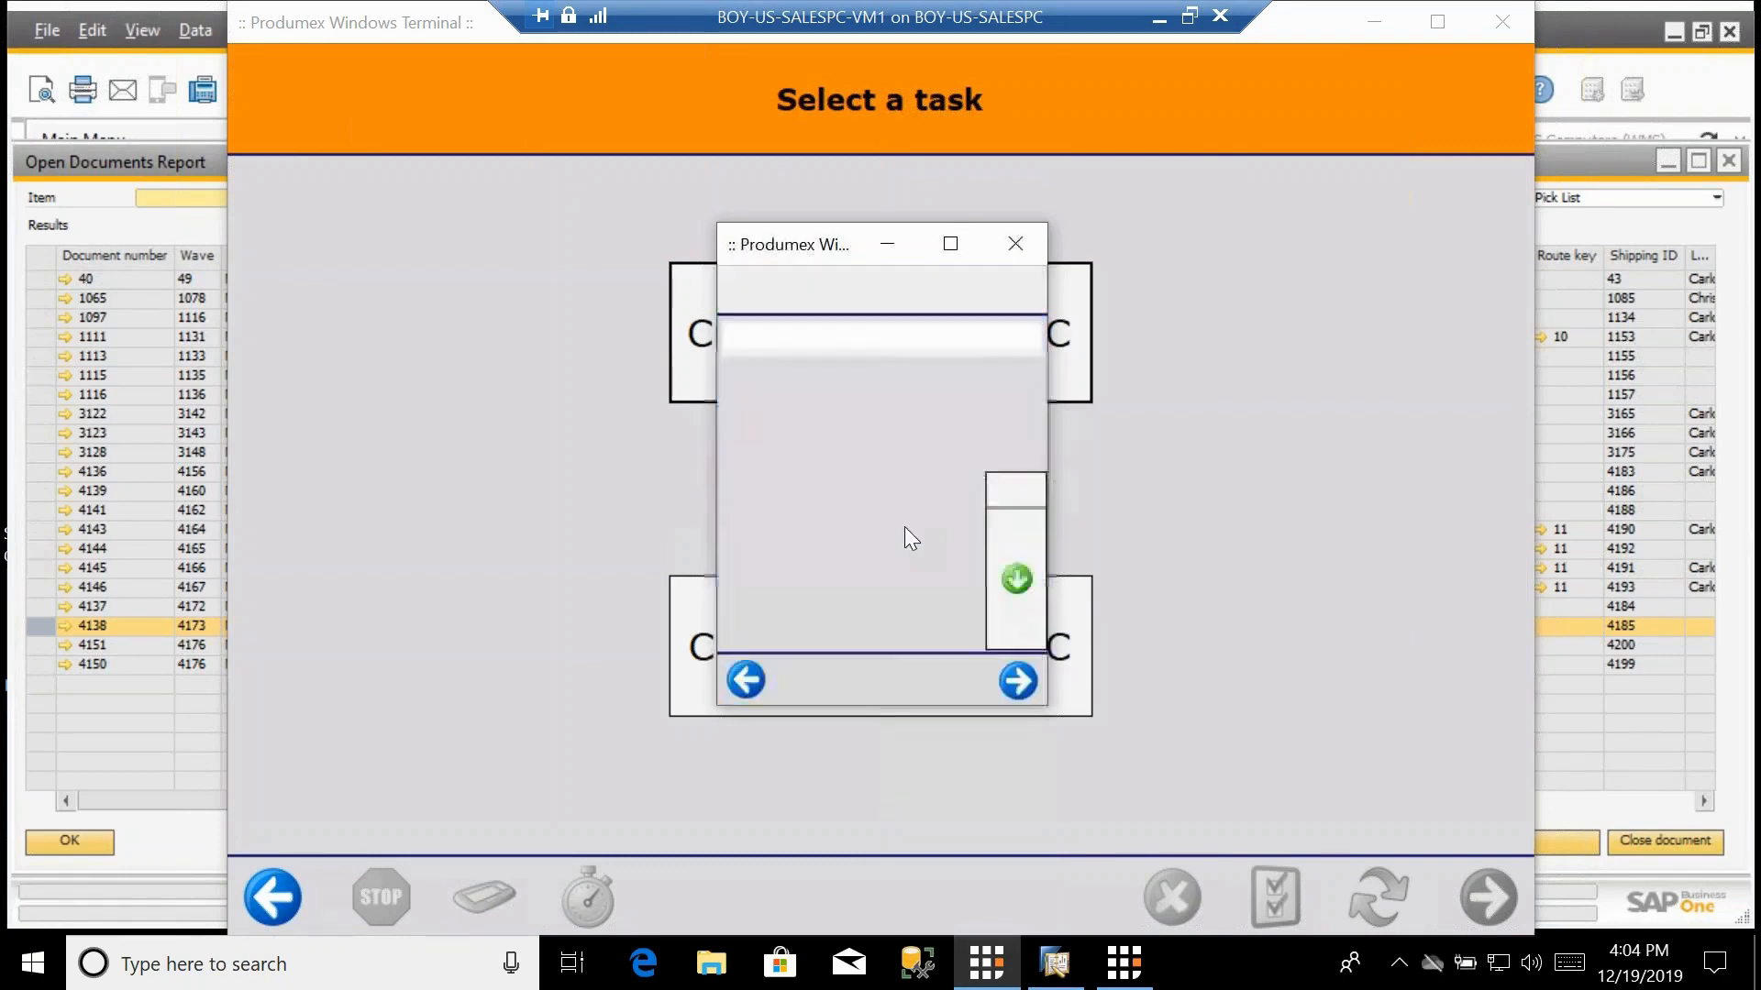
pyautogui.write('SHIP1')
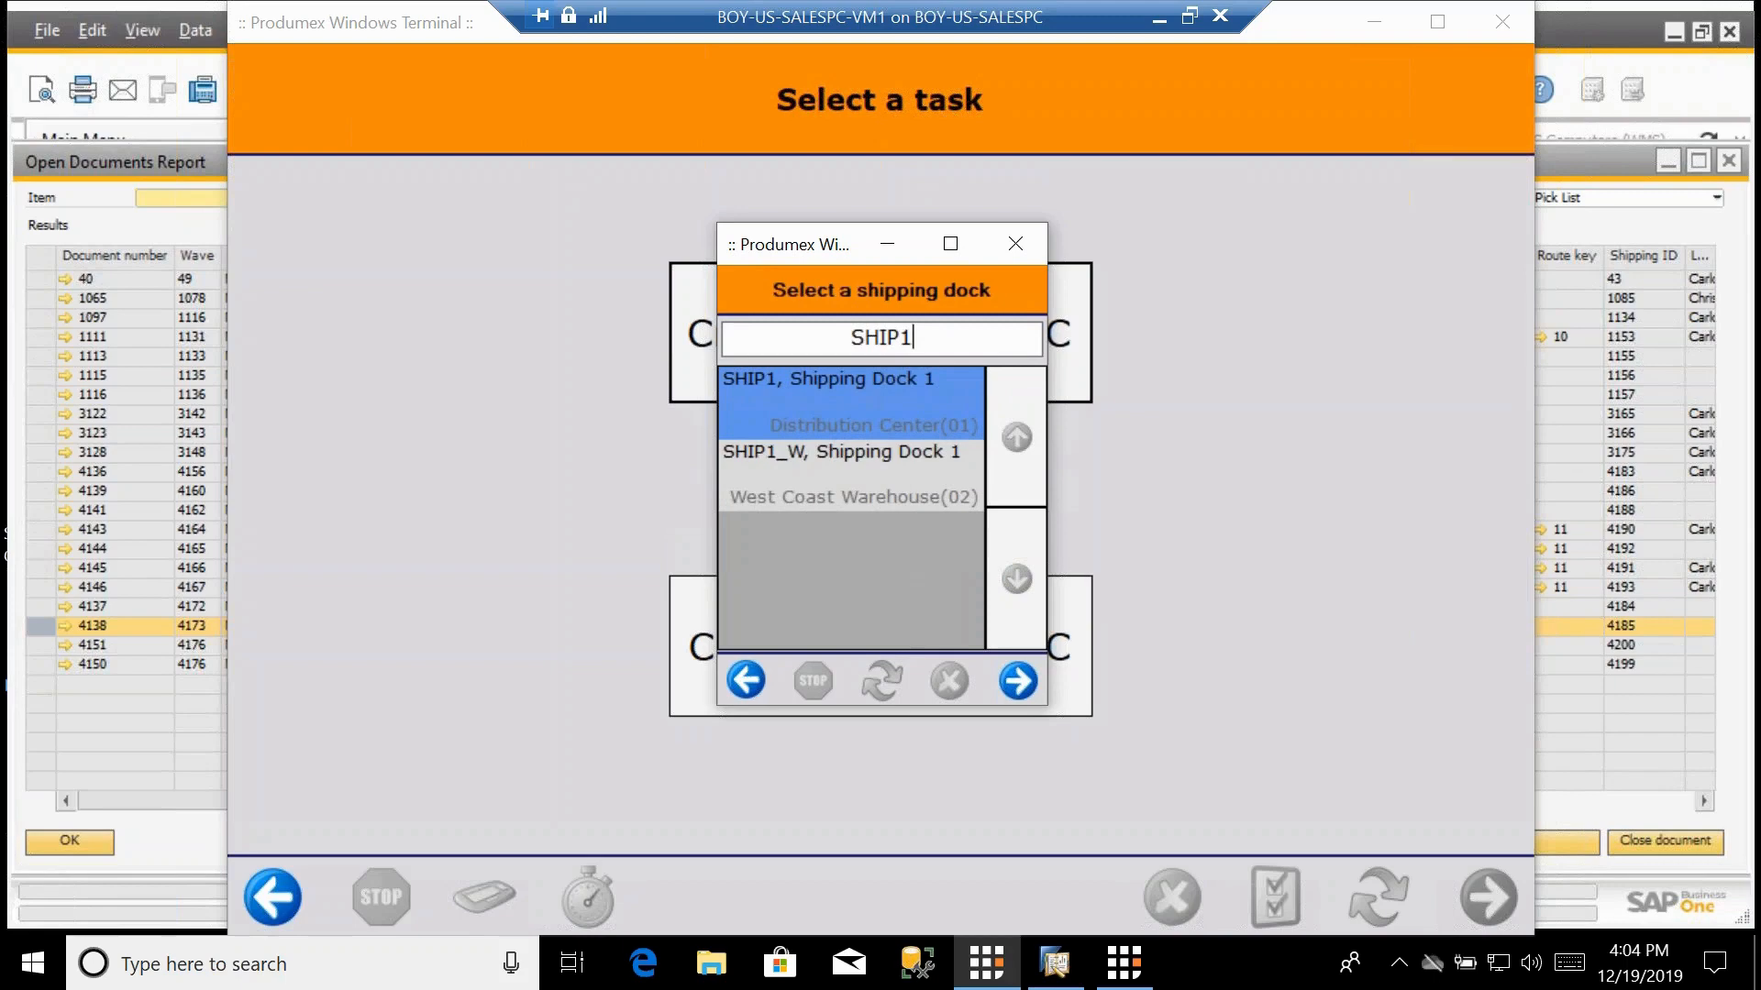
pyautogui.click(1026, 685)
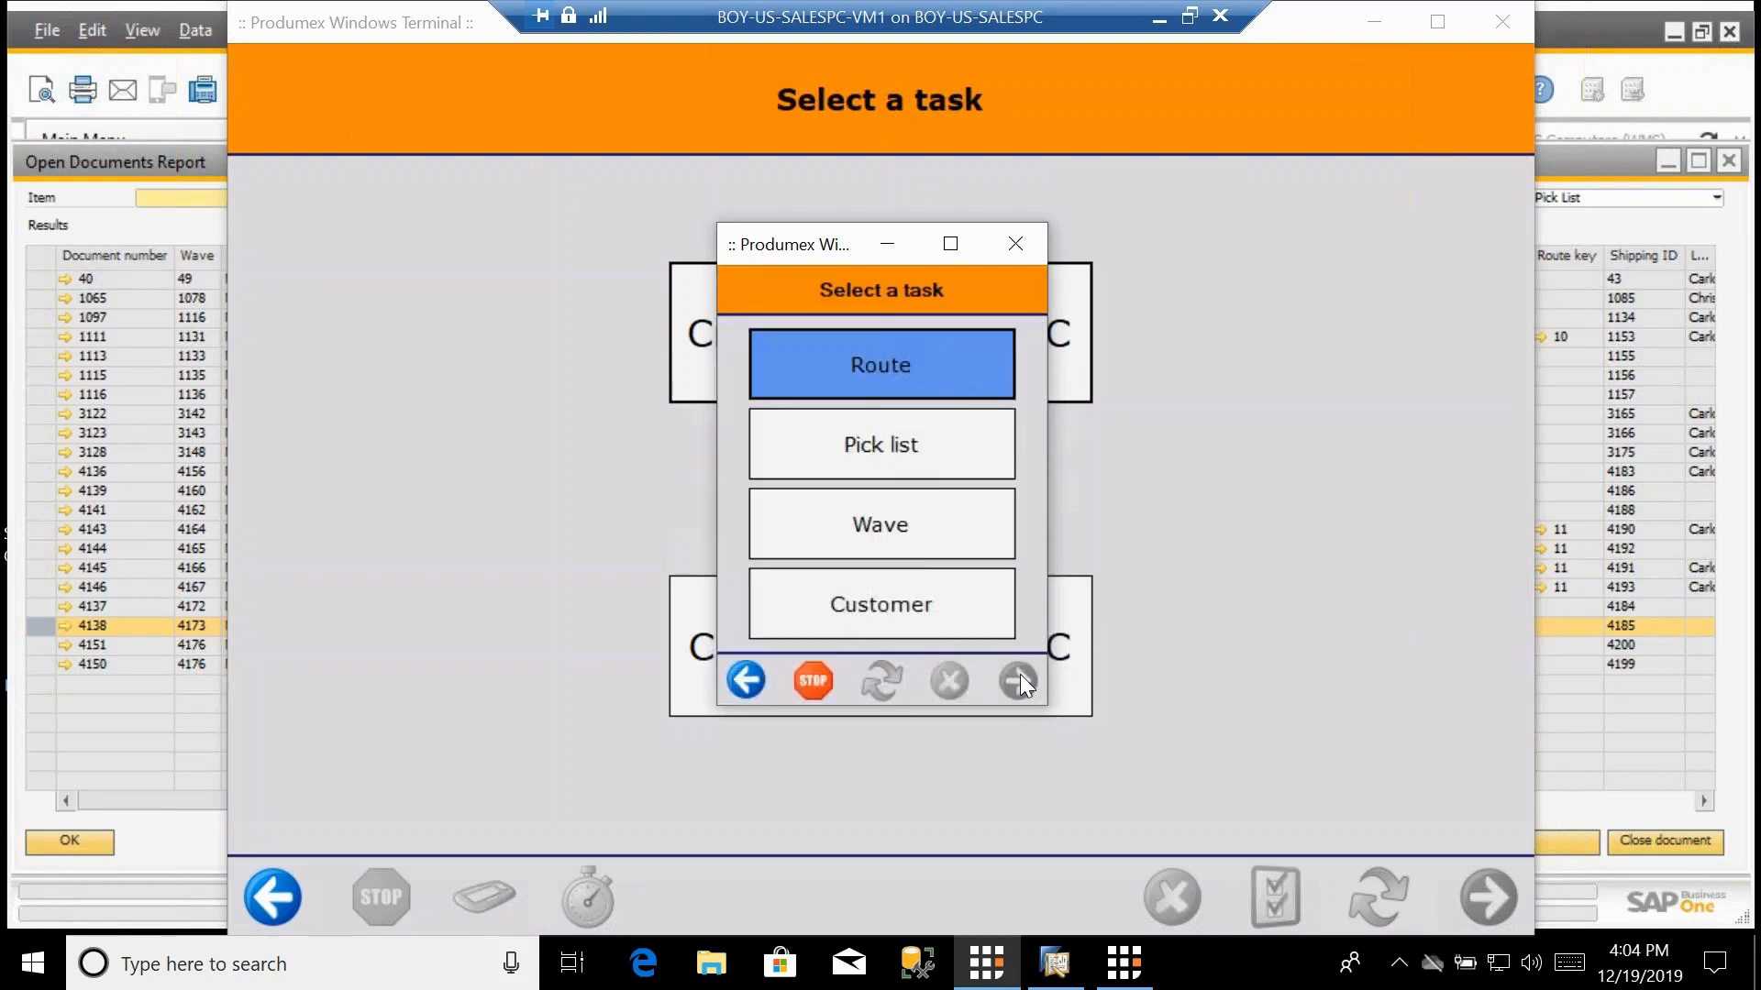
pyautogui.click(960, 461)
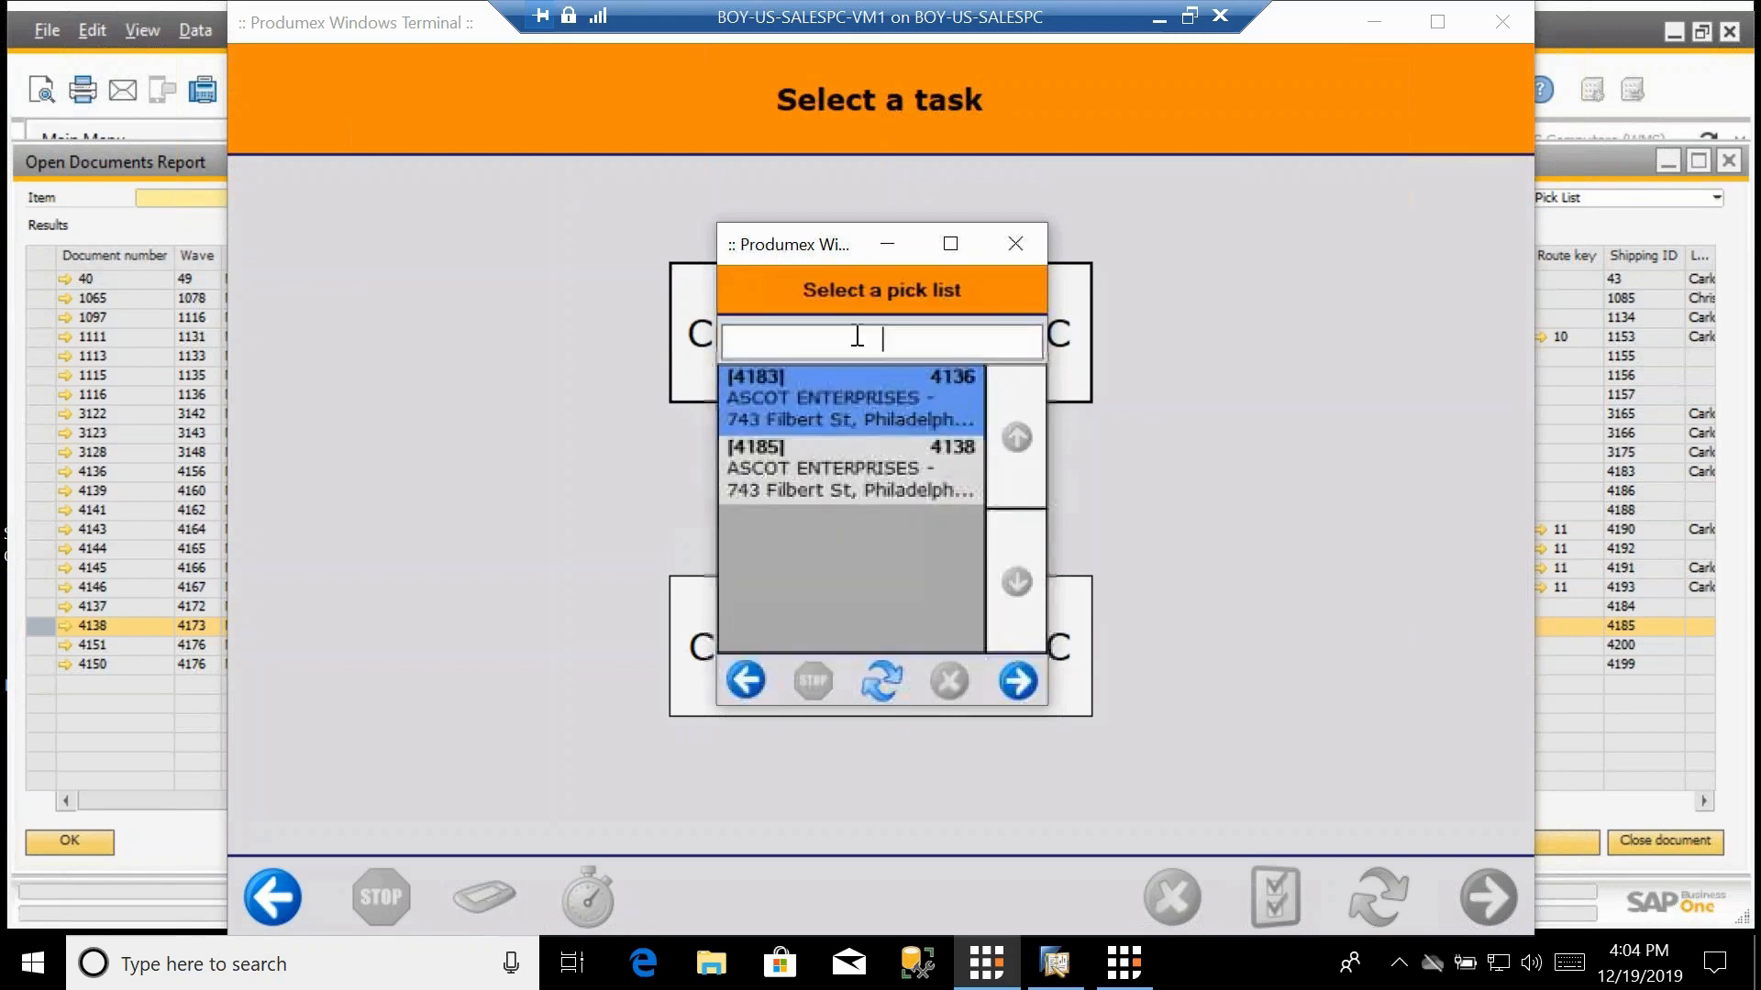
pyautogui.click(826, 458)
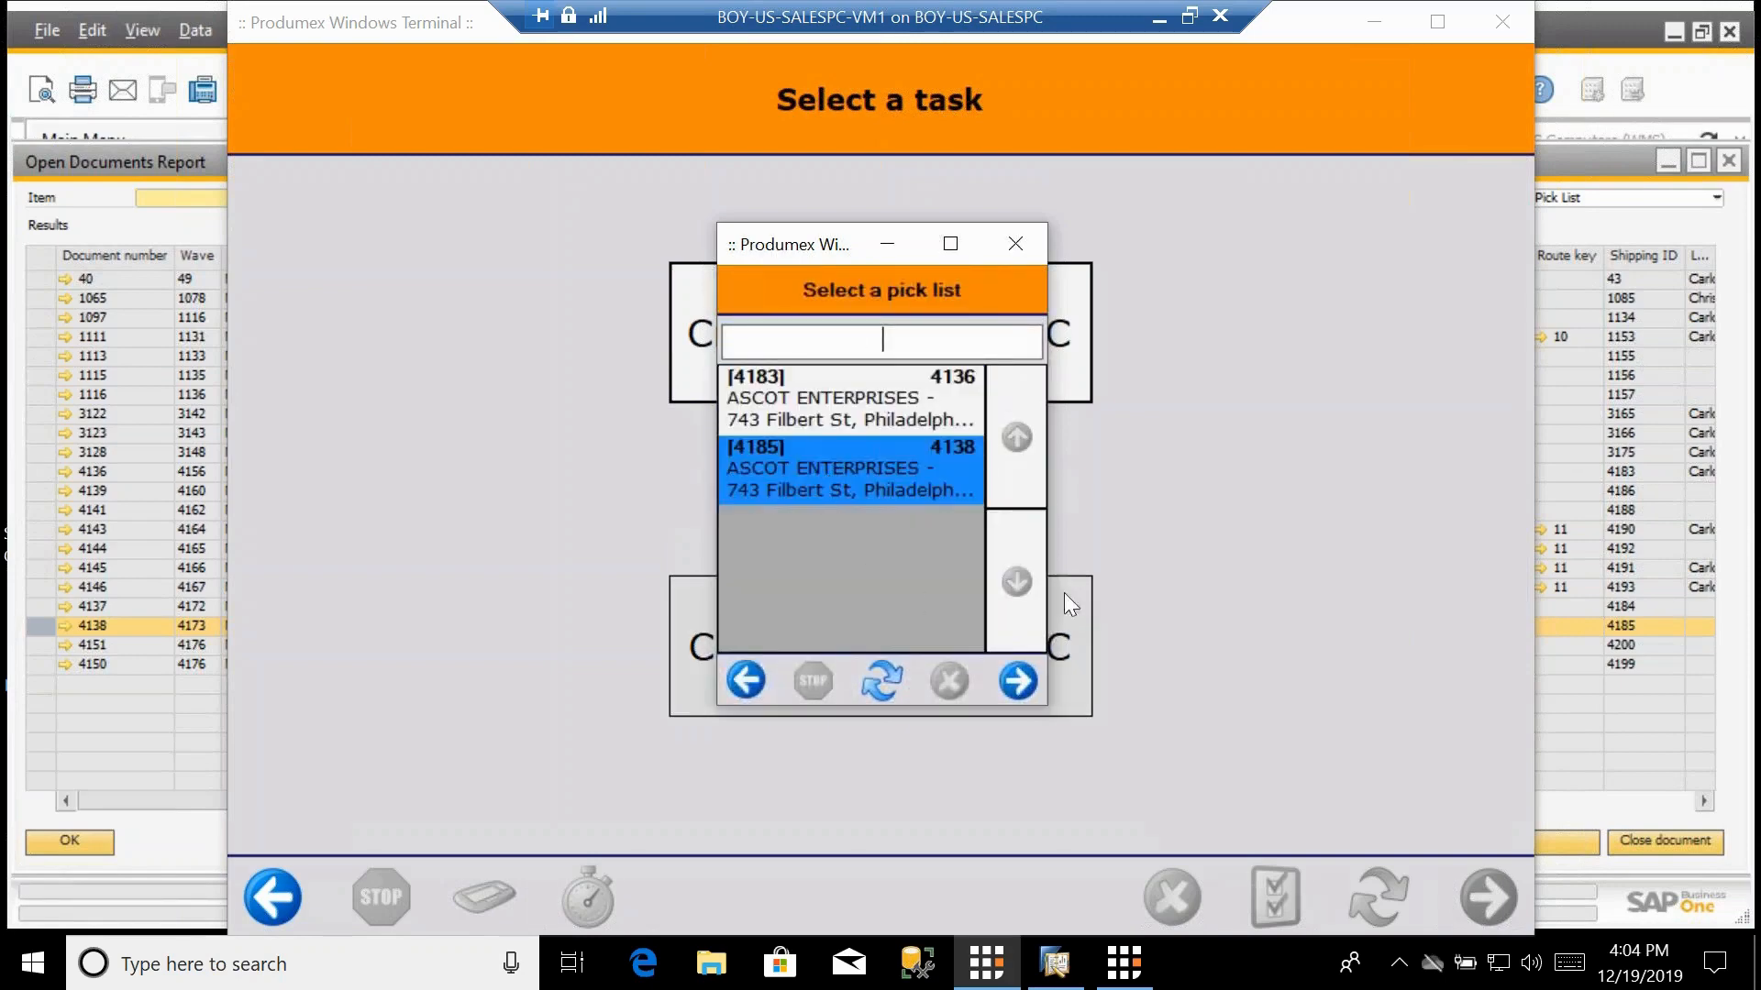
pyautogui.click(1018, 680)
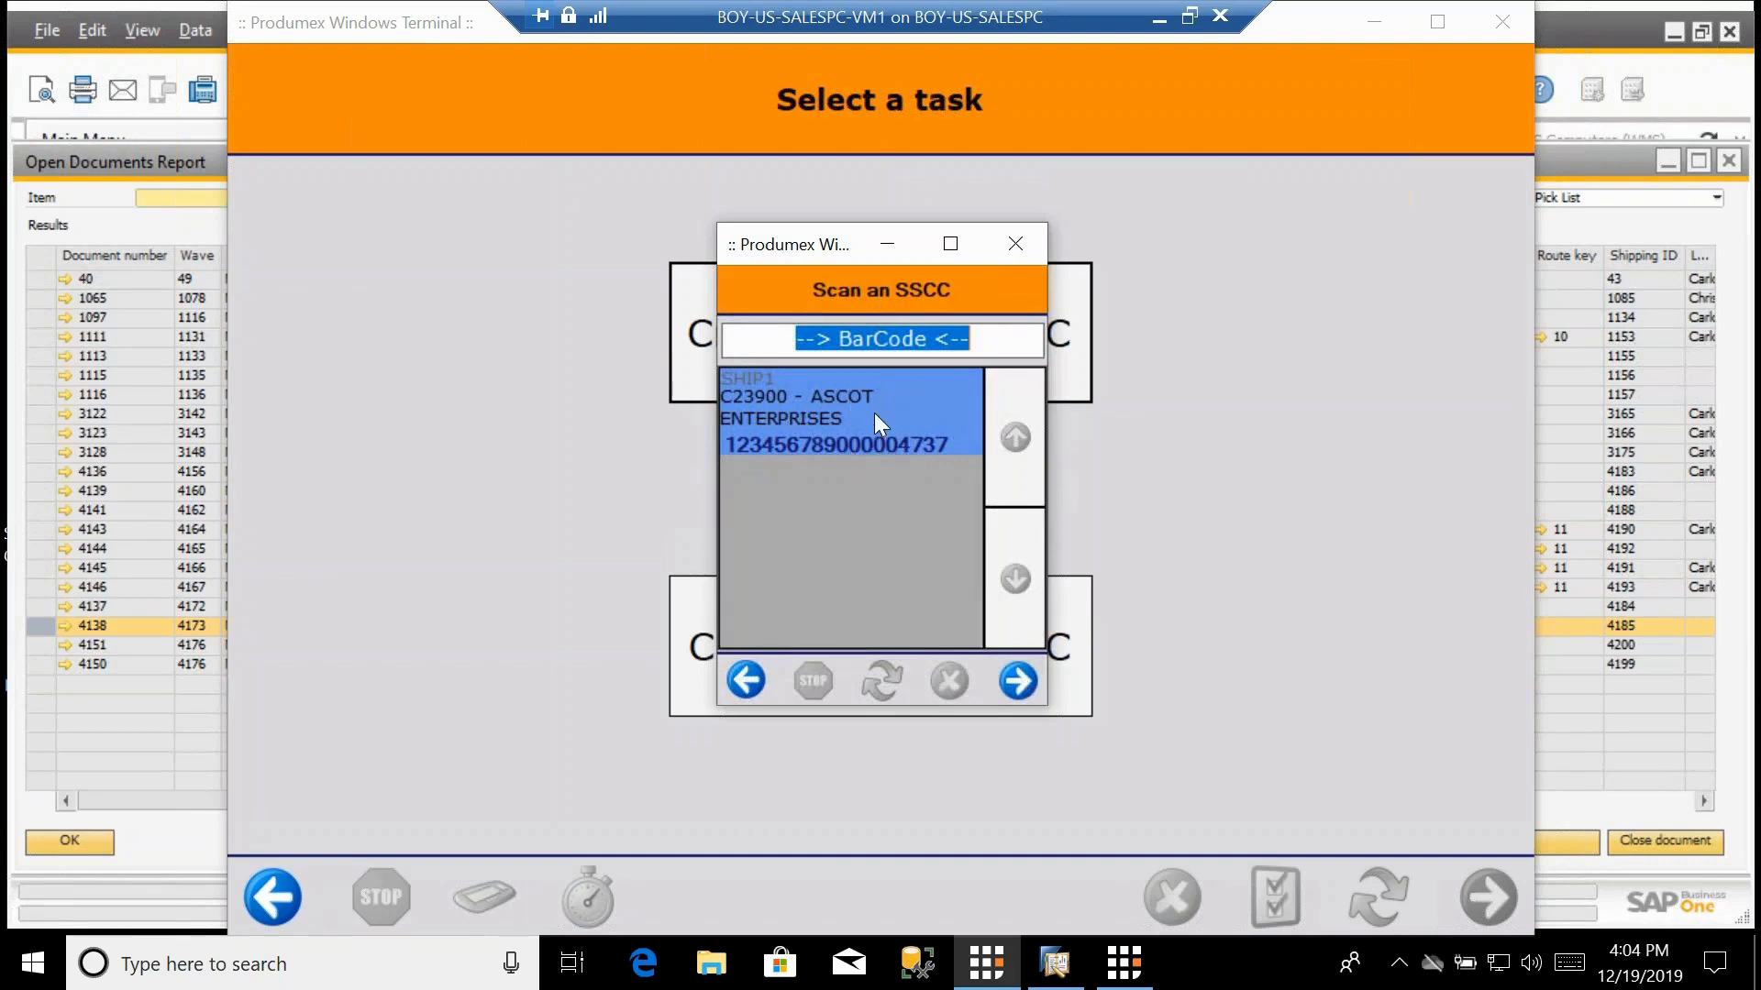
pyautogui.write('001')
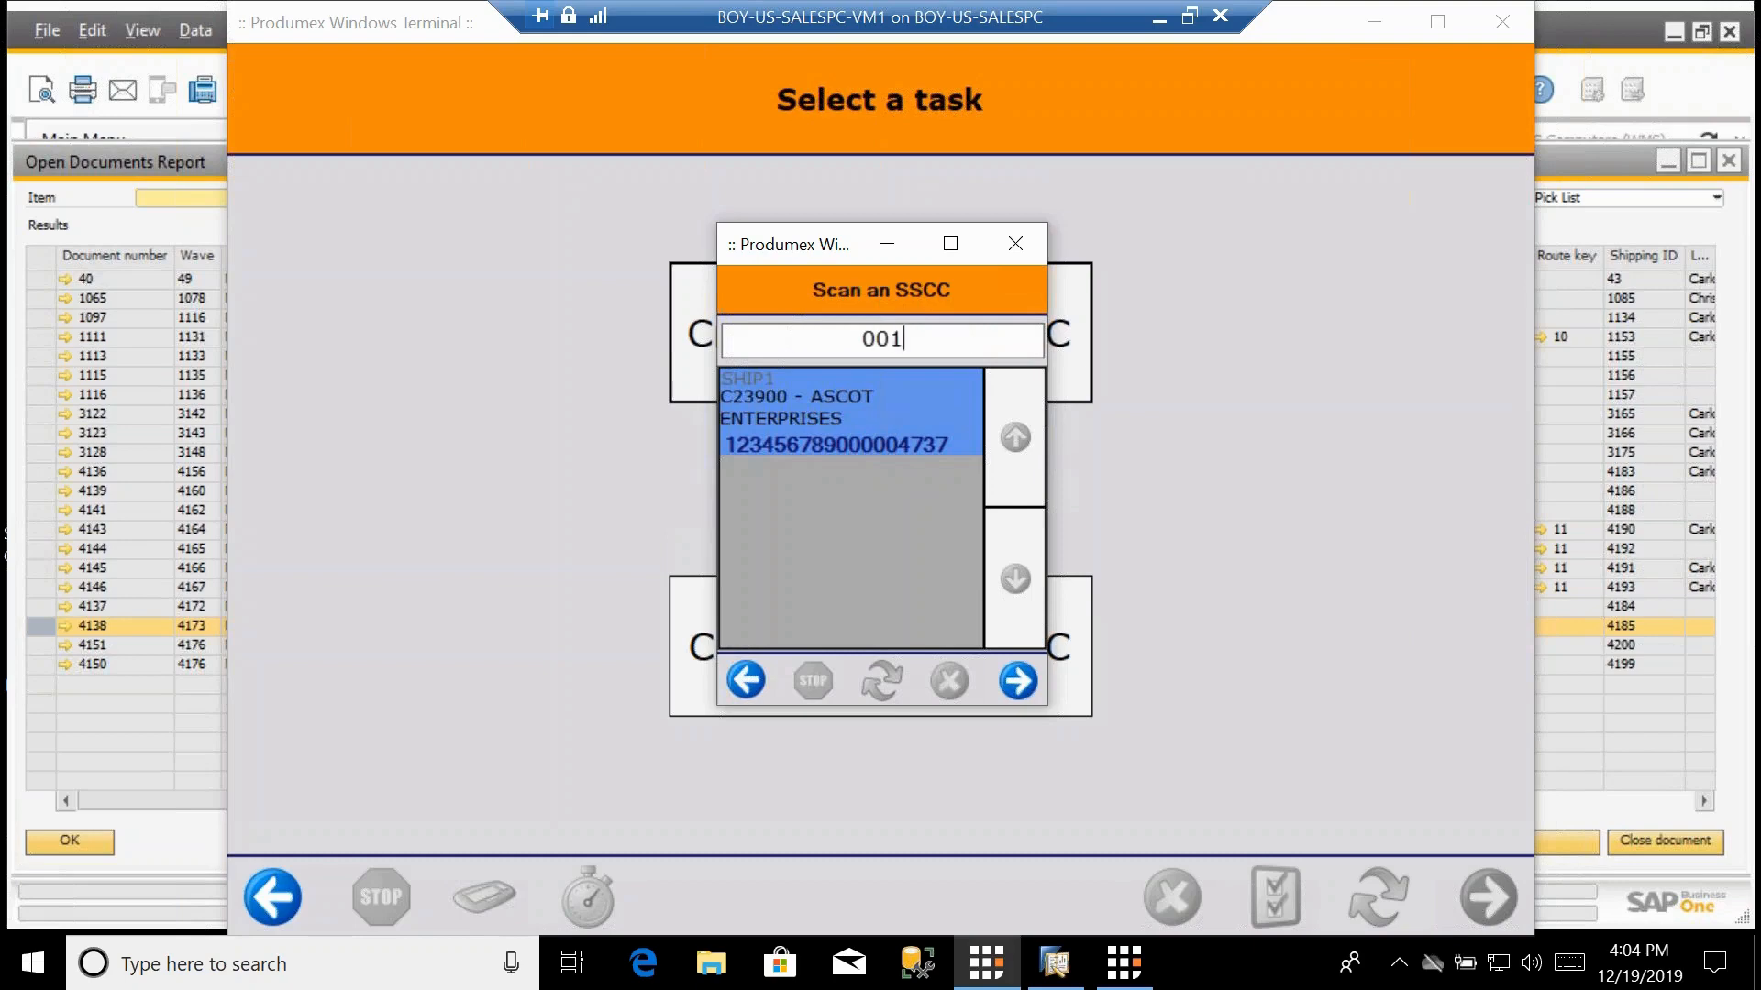
pyautogui.write('234567890')
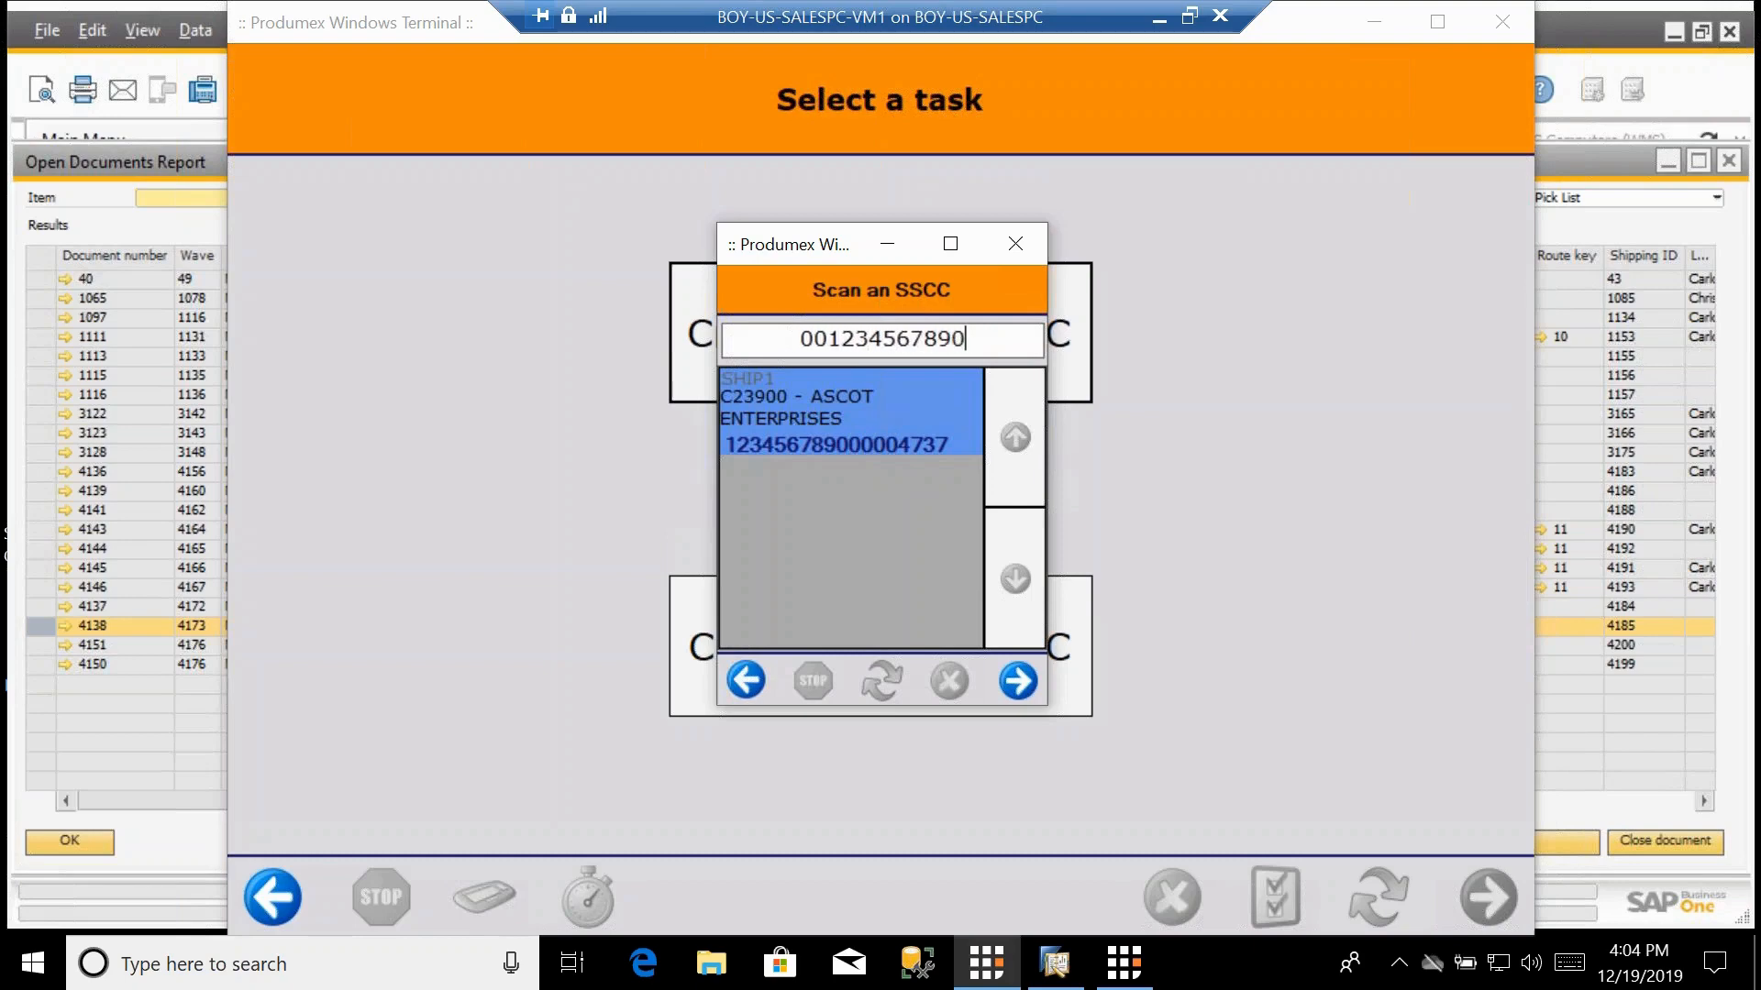
pyautogui.write('000004737')
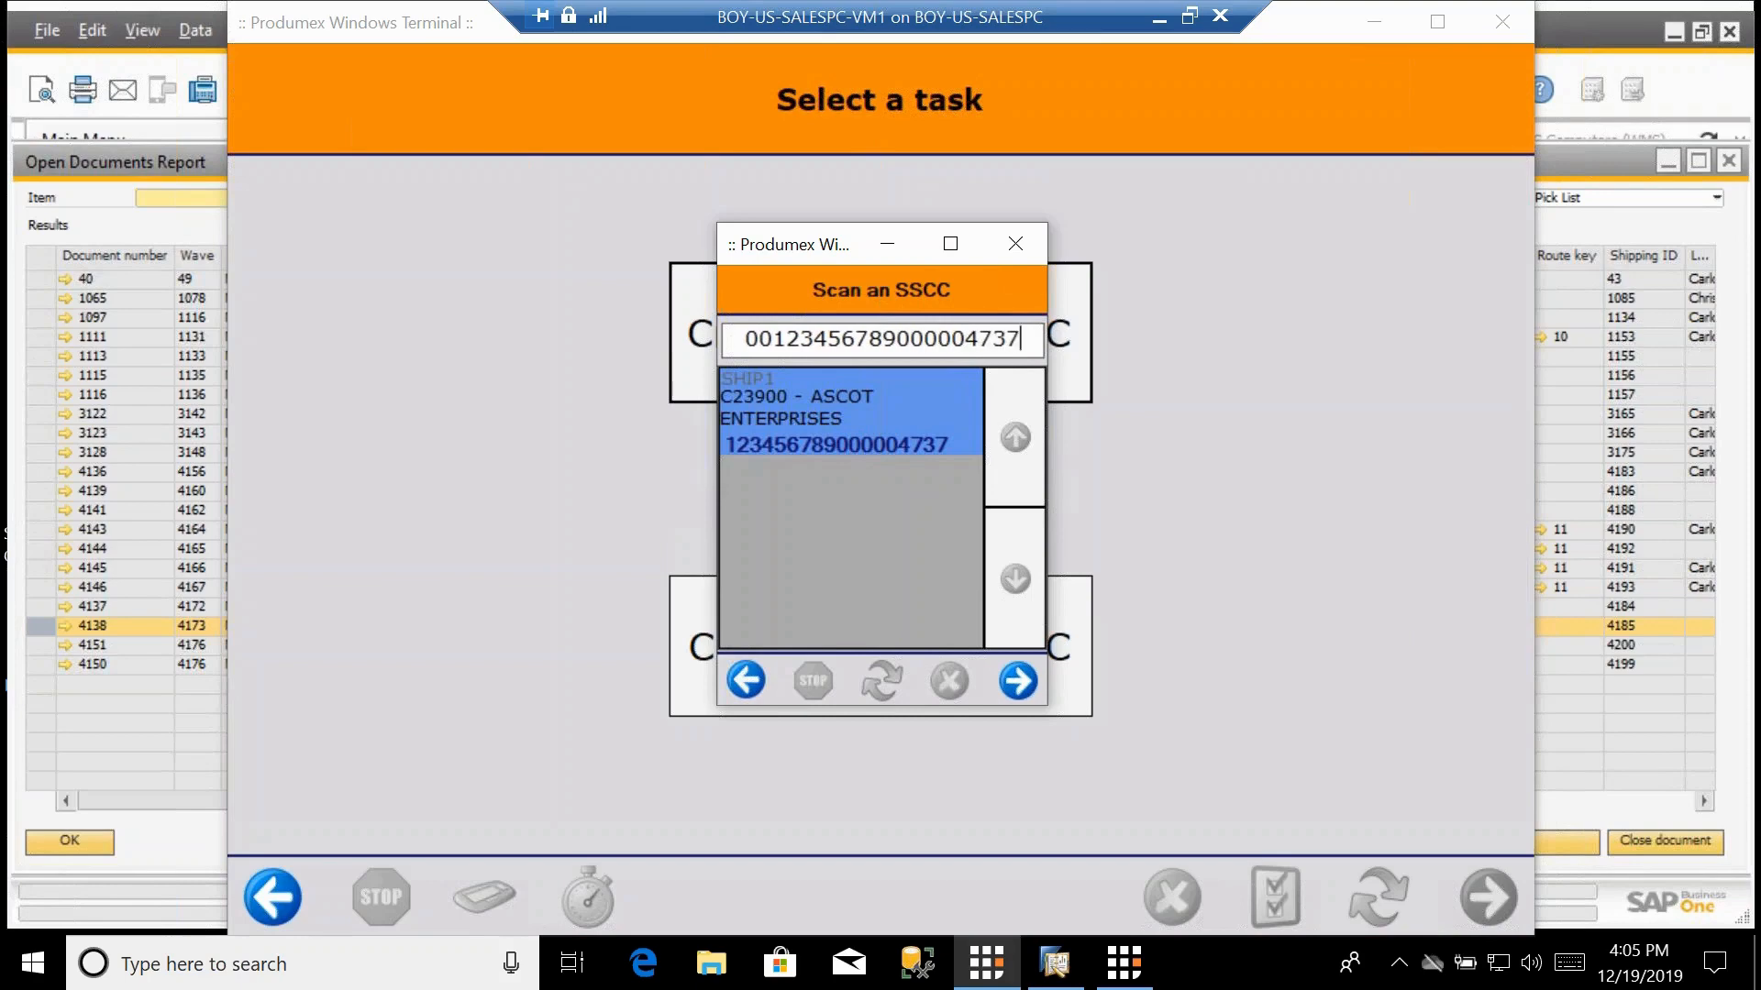
pyautogui.press('Return')
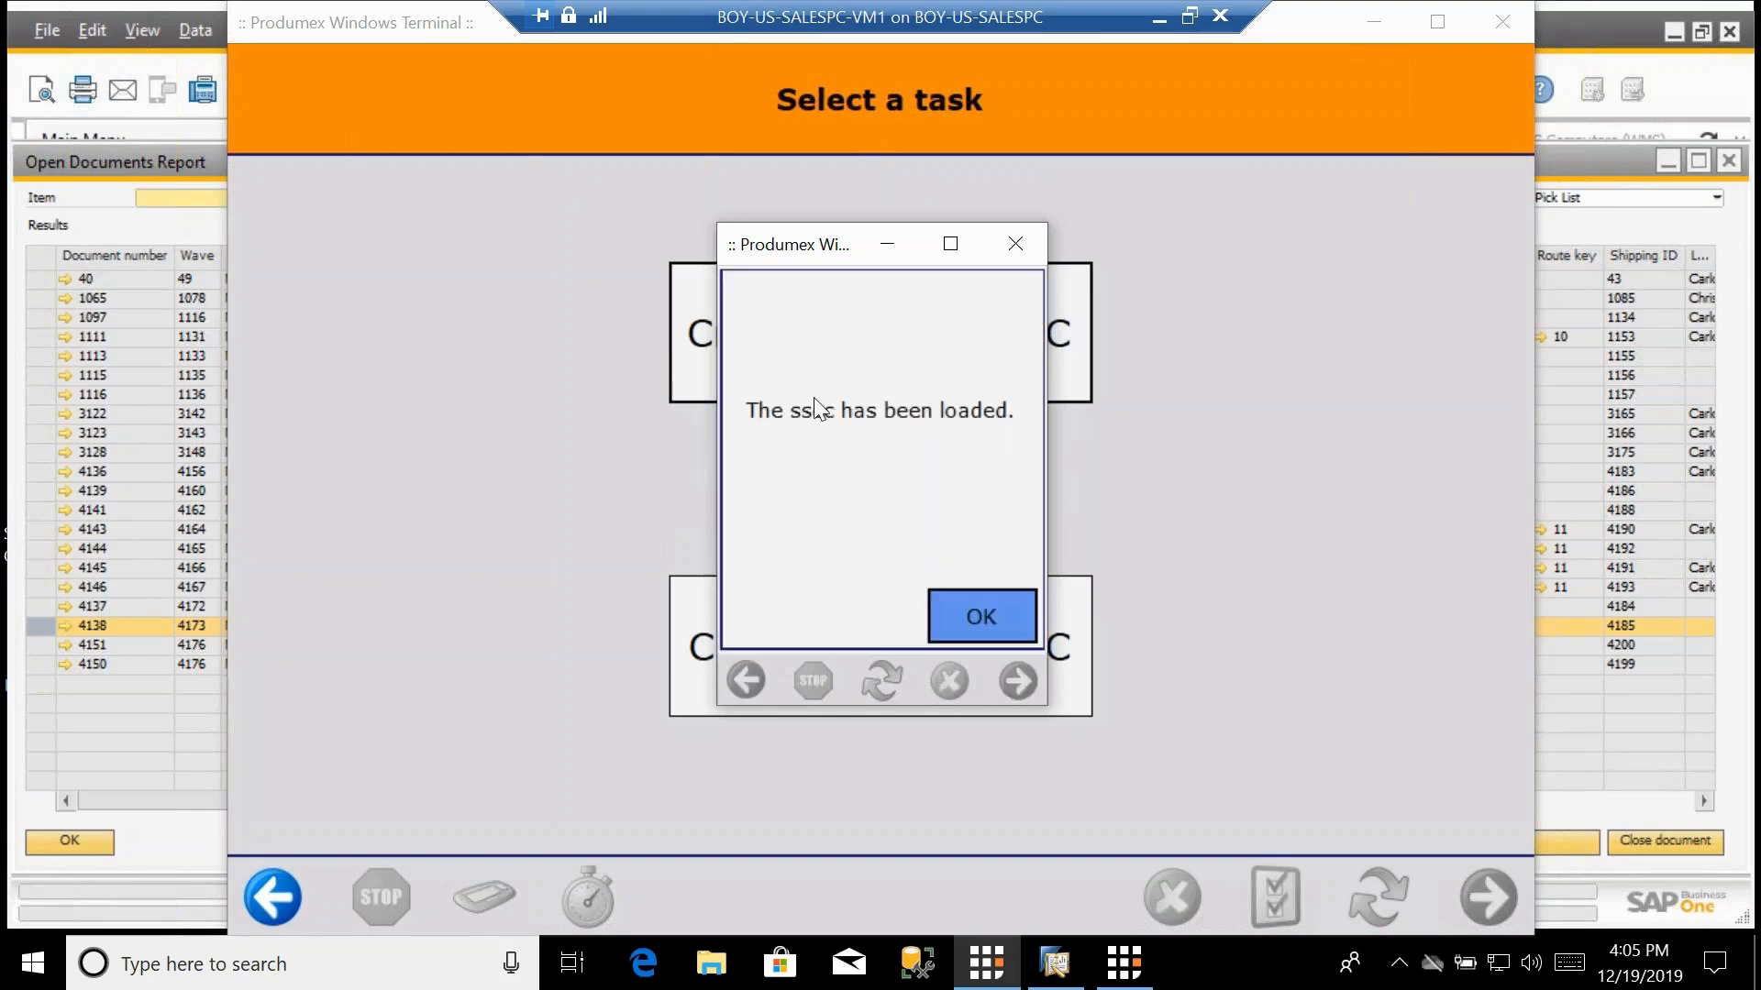
pyautogui.click(979, 629)
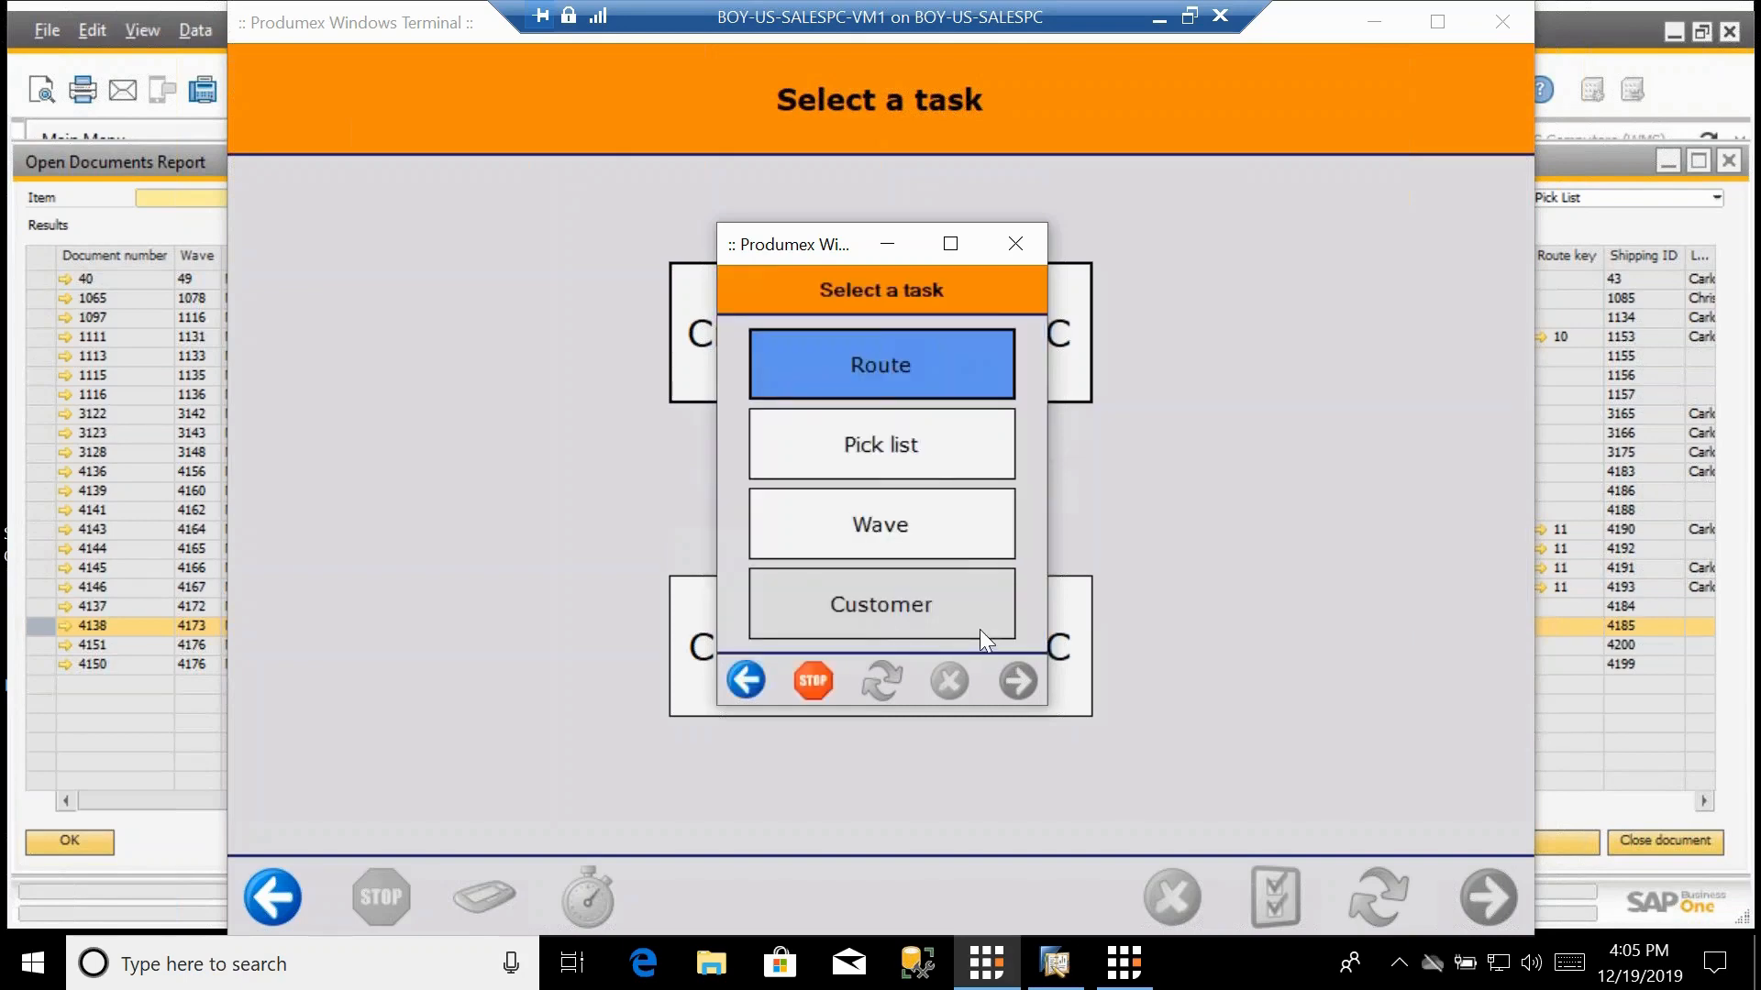
# Return the mobile terminal to the first page of sales functions and the packing terminal to packing location selection.
pyautogui.click(743, 679)
pyautogui.click(756, 680)
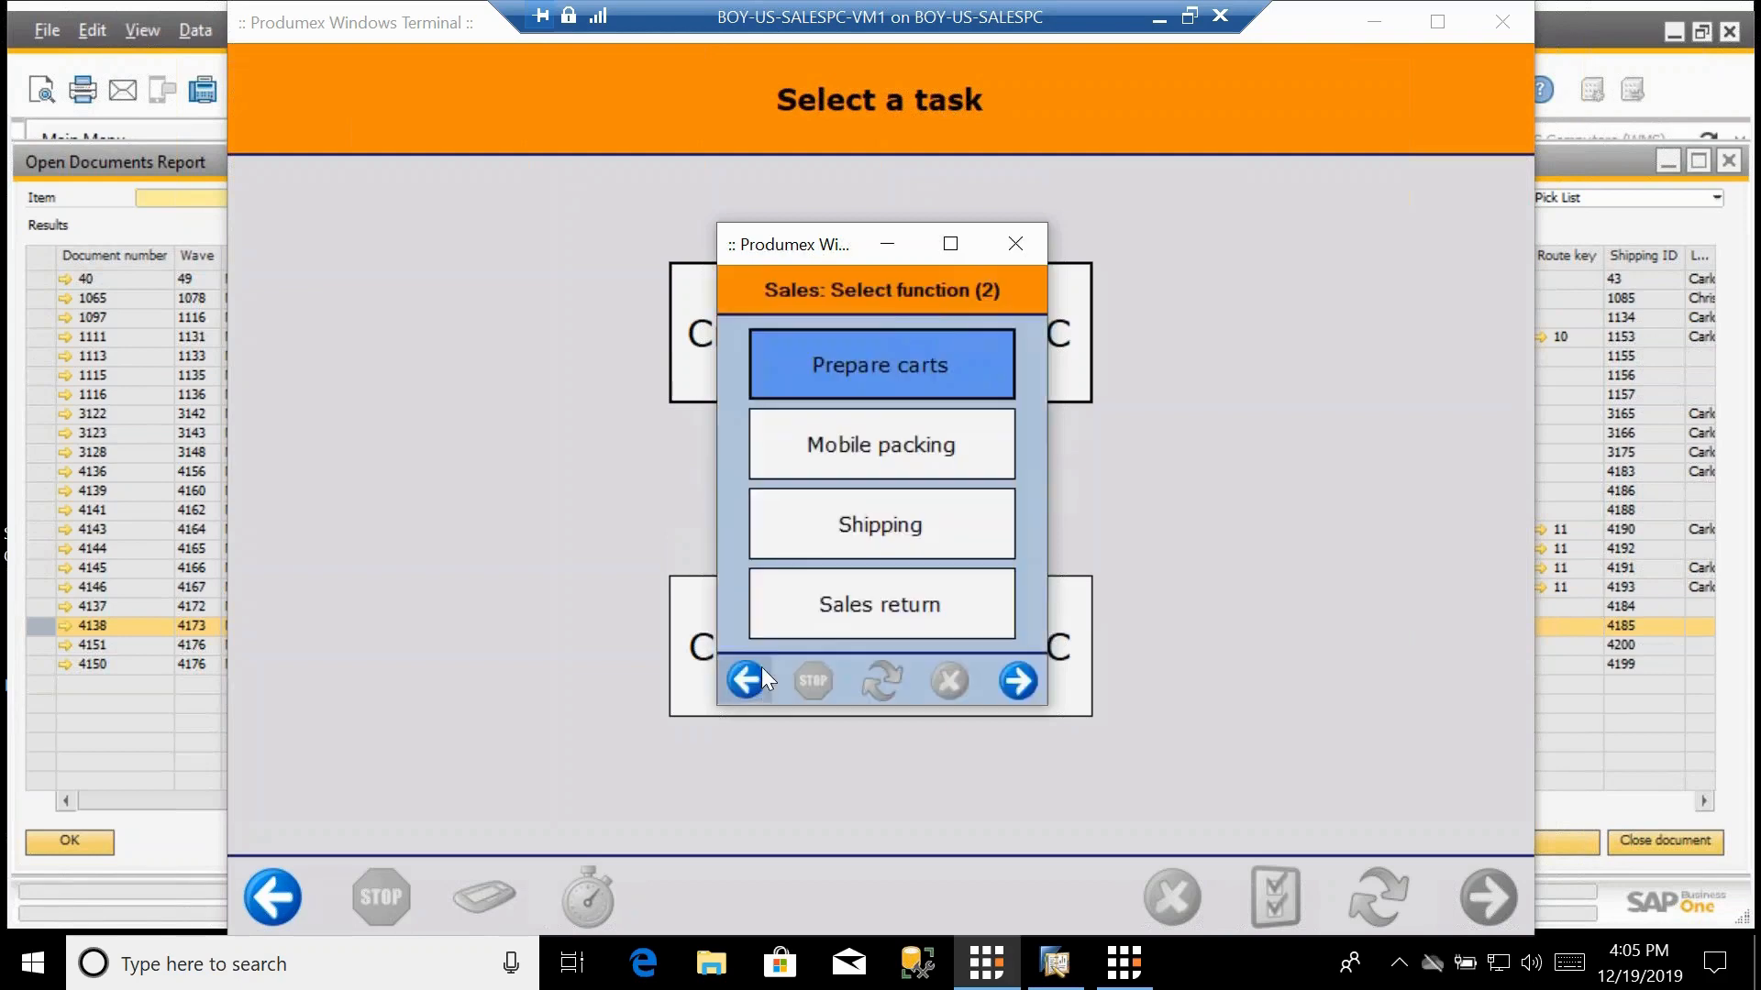
pyautogui.click(743, 683)
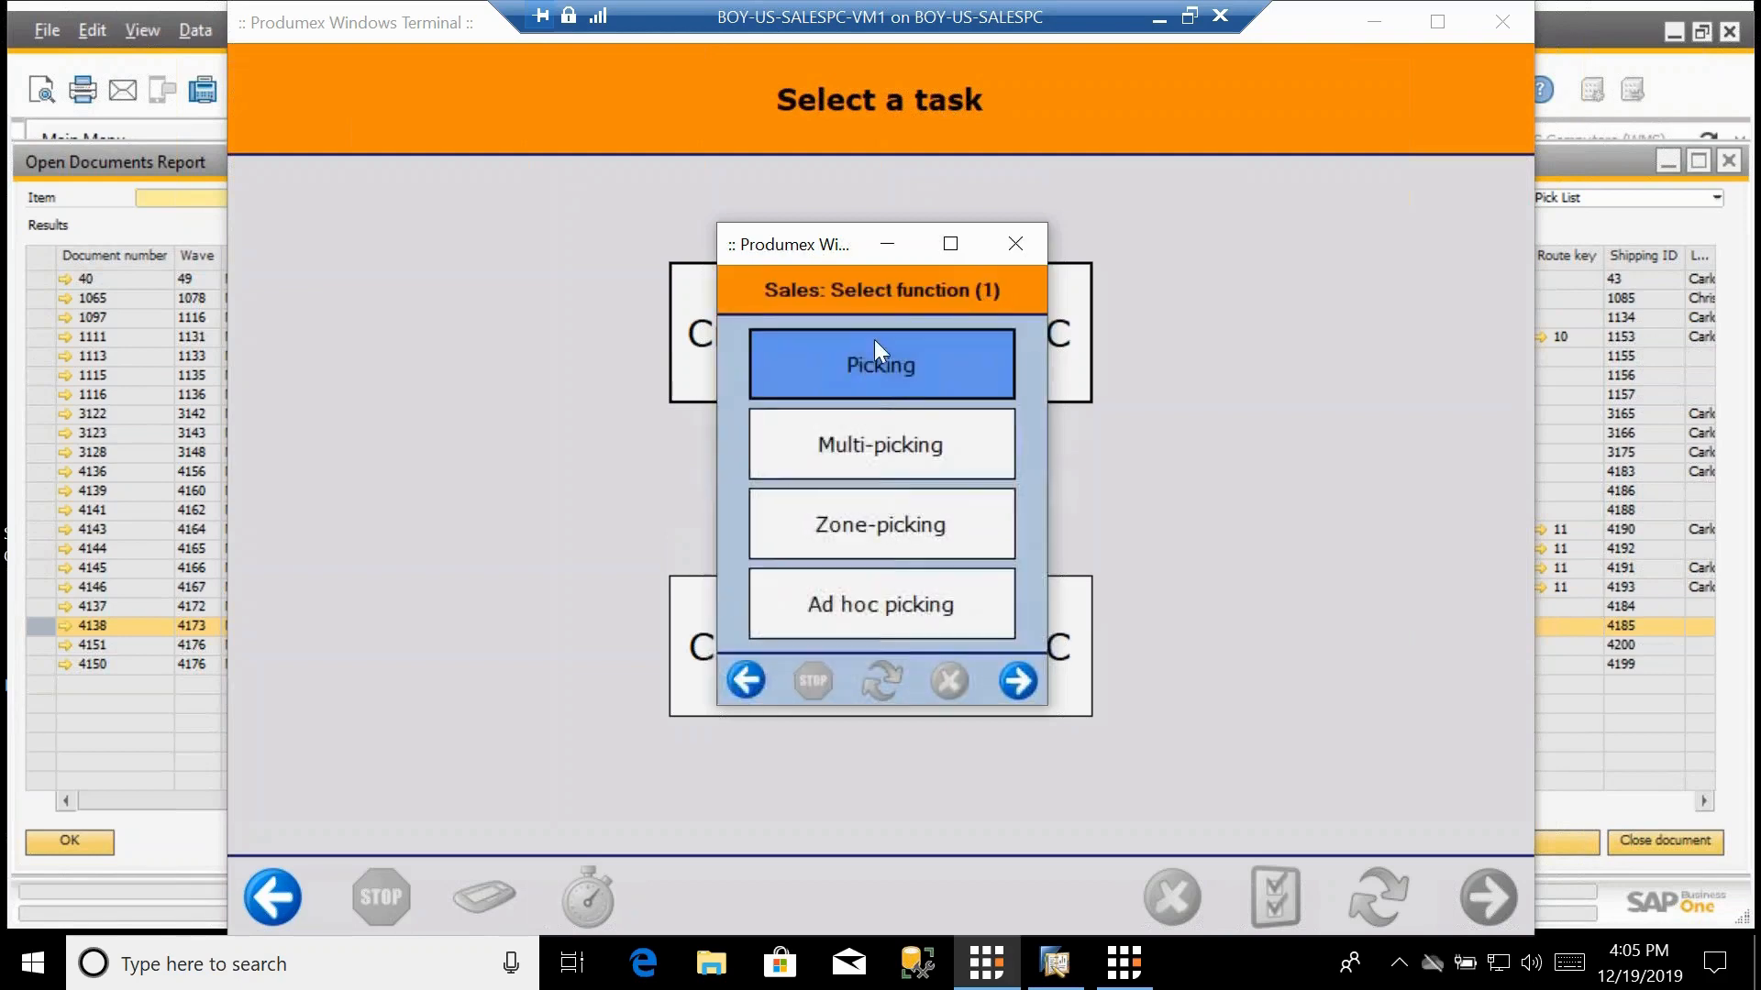
pyautogui.click(854, 368)
pyautogui.click(266, 893)
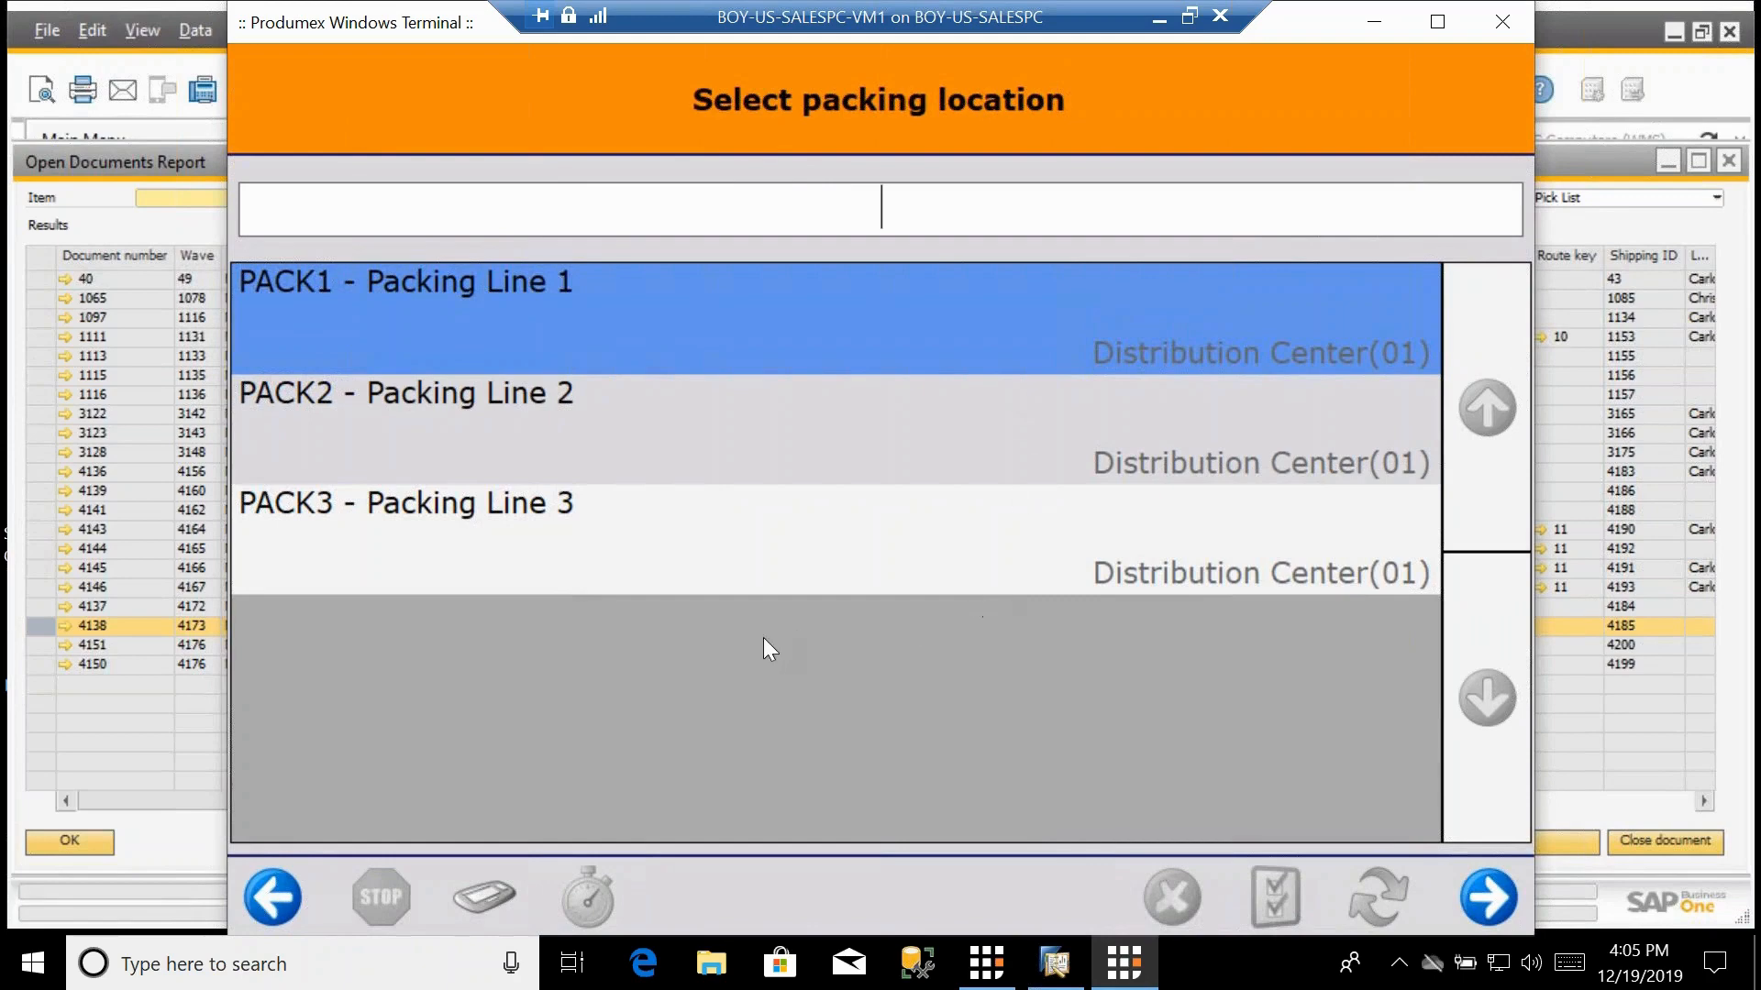
# Switch back to the mobile terminal and minimize the packing terminal to uncover the Open Documents Report.
pyautogui.click(977, 968)
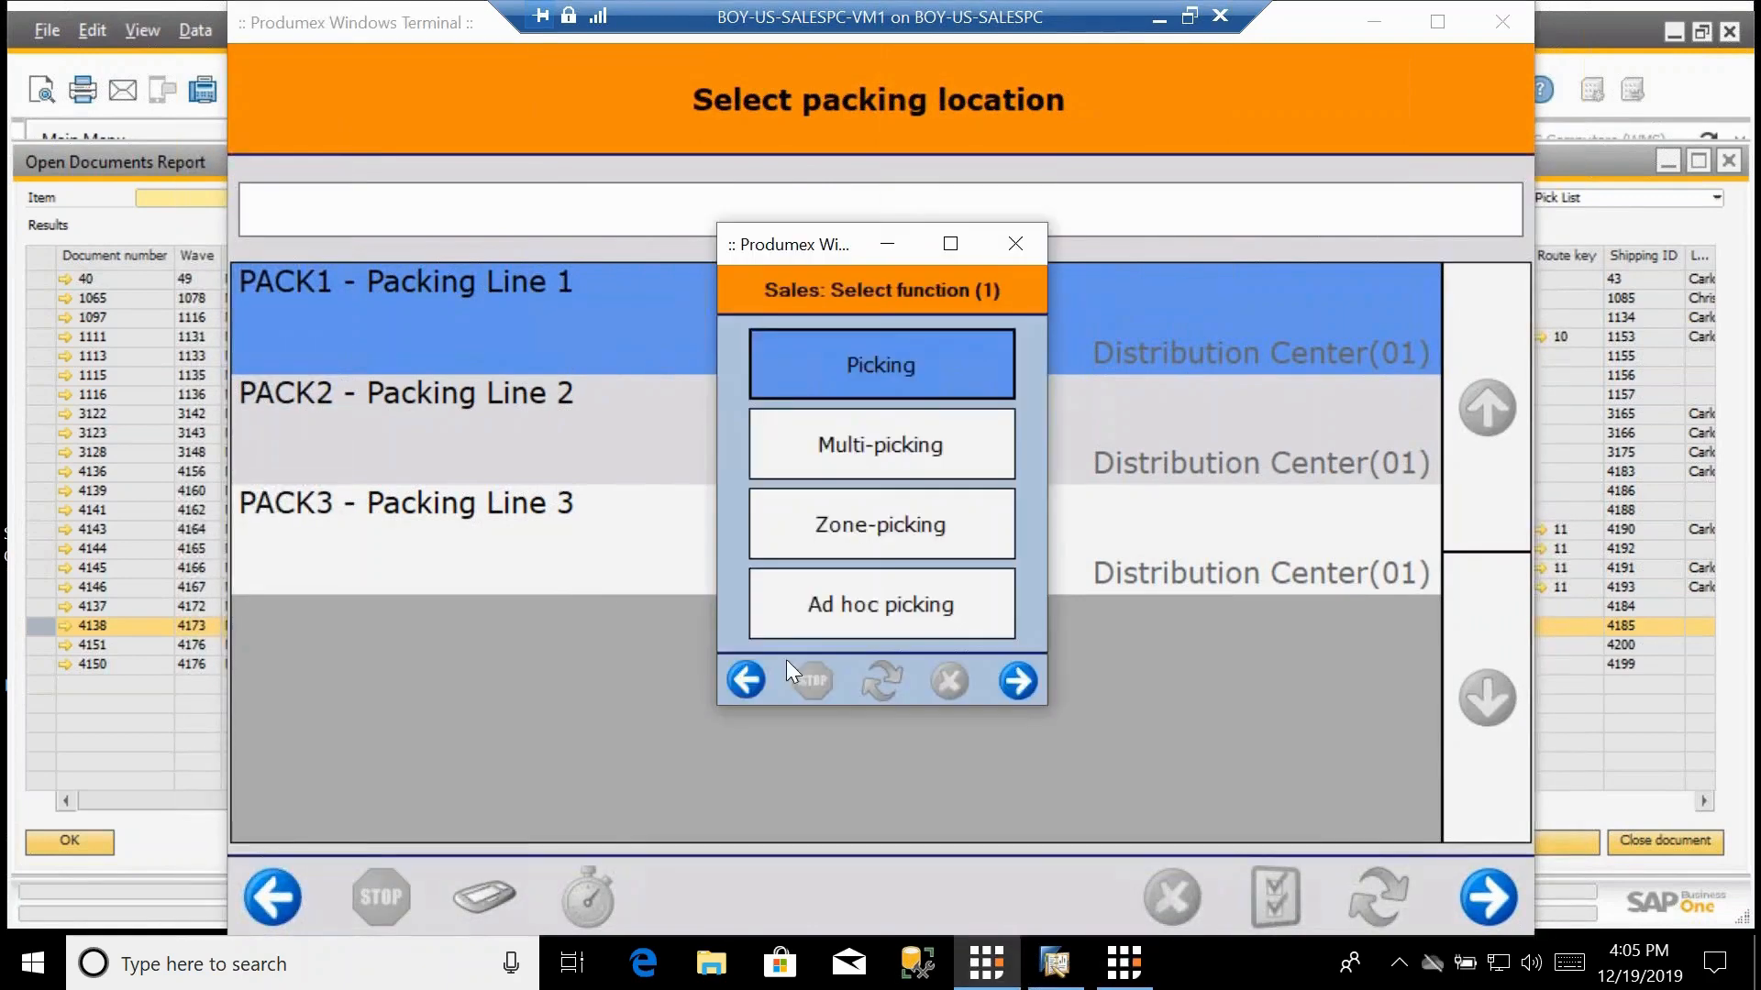
pyautogui.click(1018, 681)
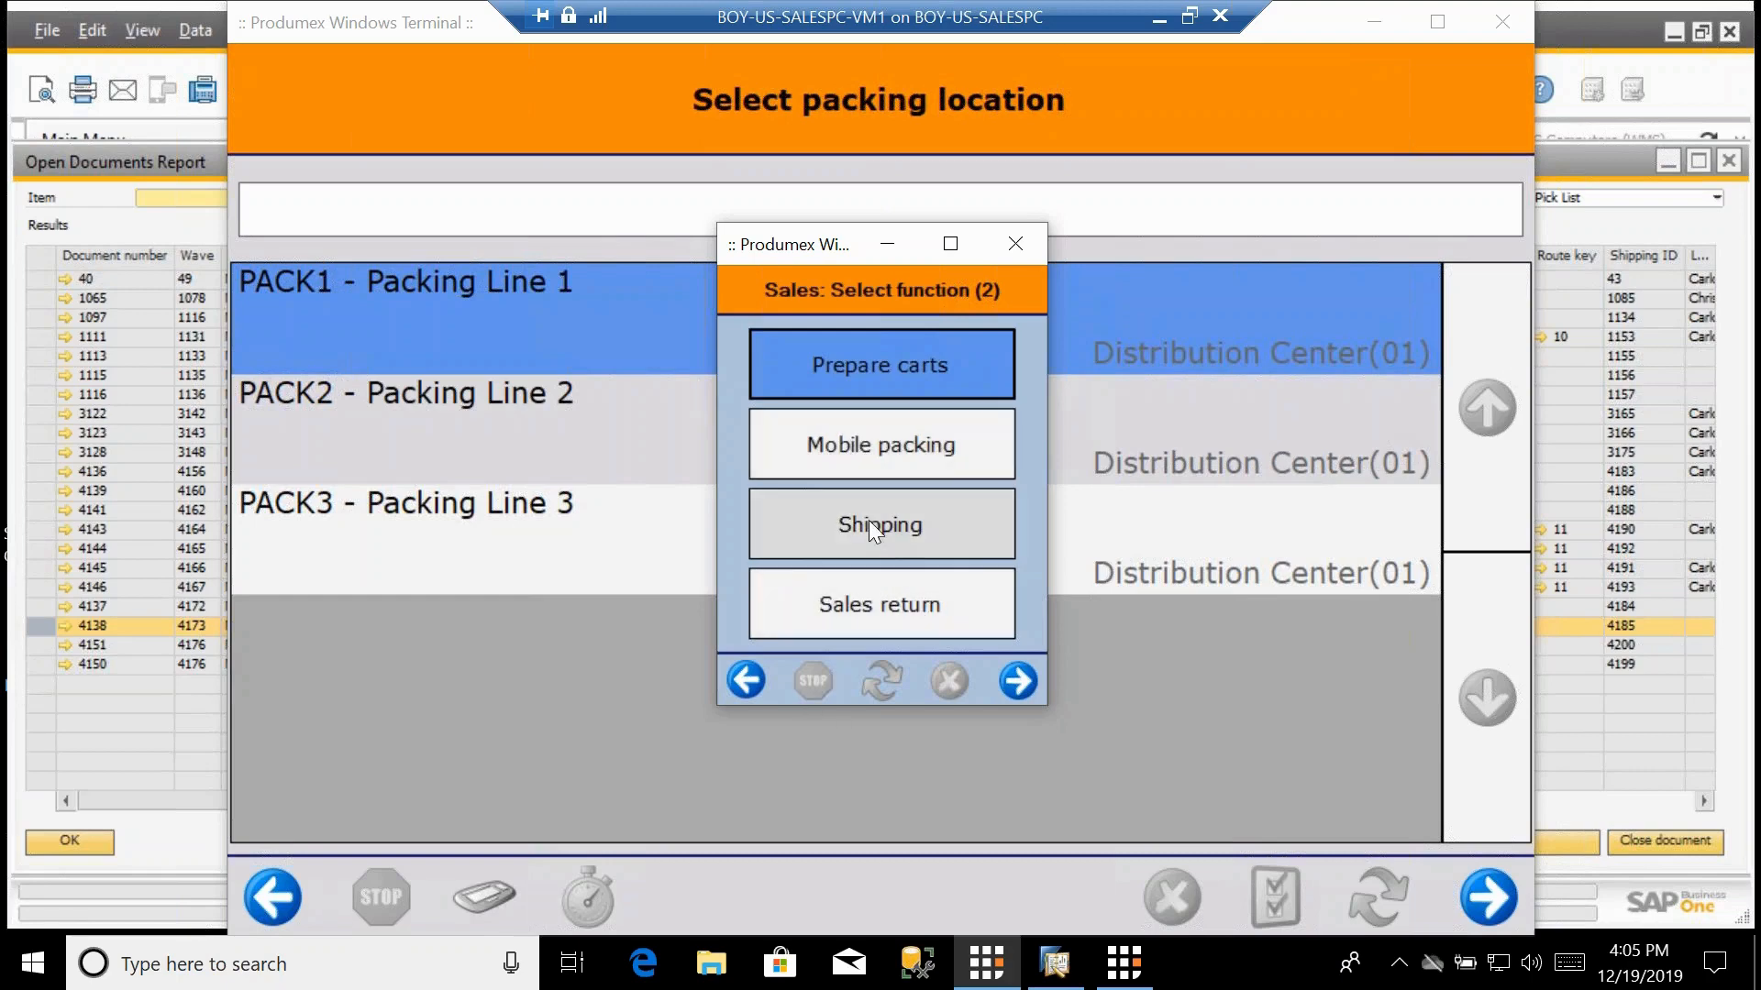
pyautogui.click(749, 681)
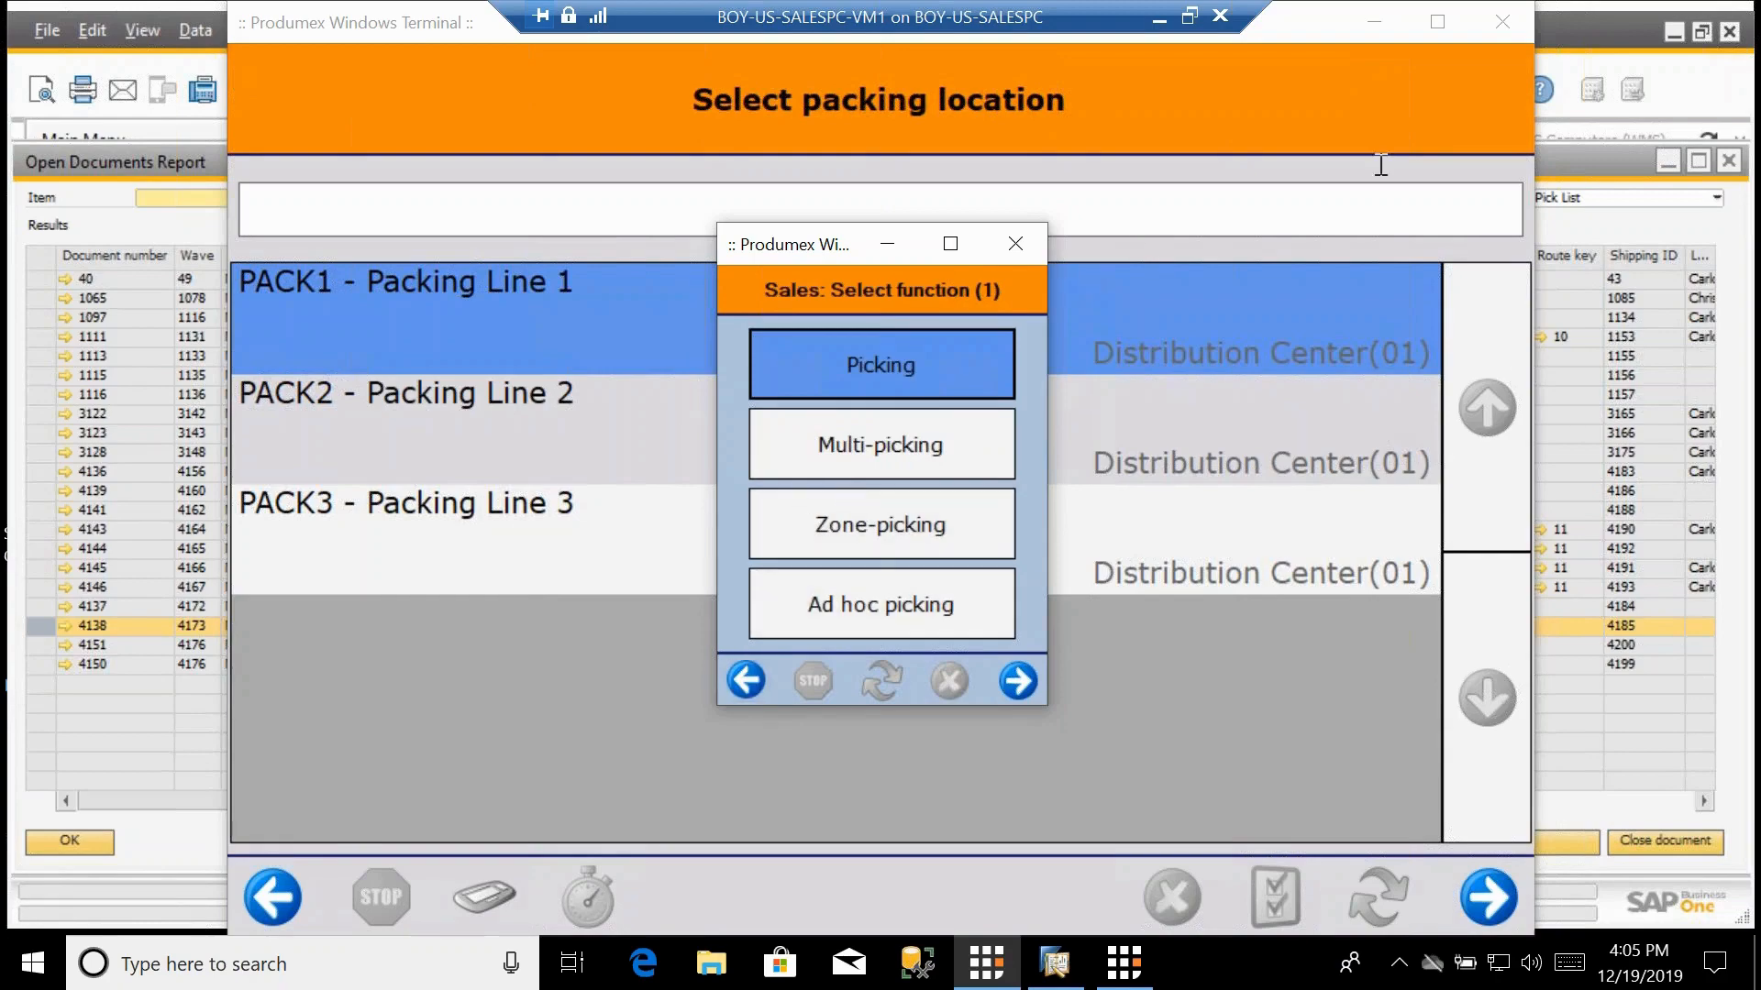
pyautogui.click(1383, 11)
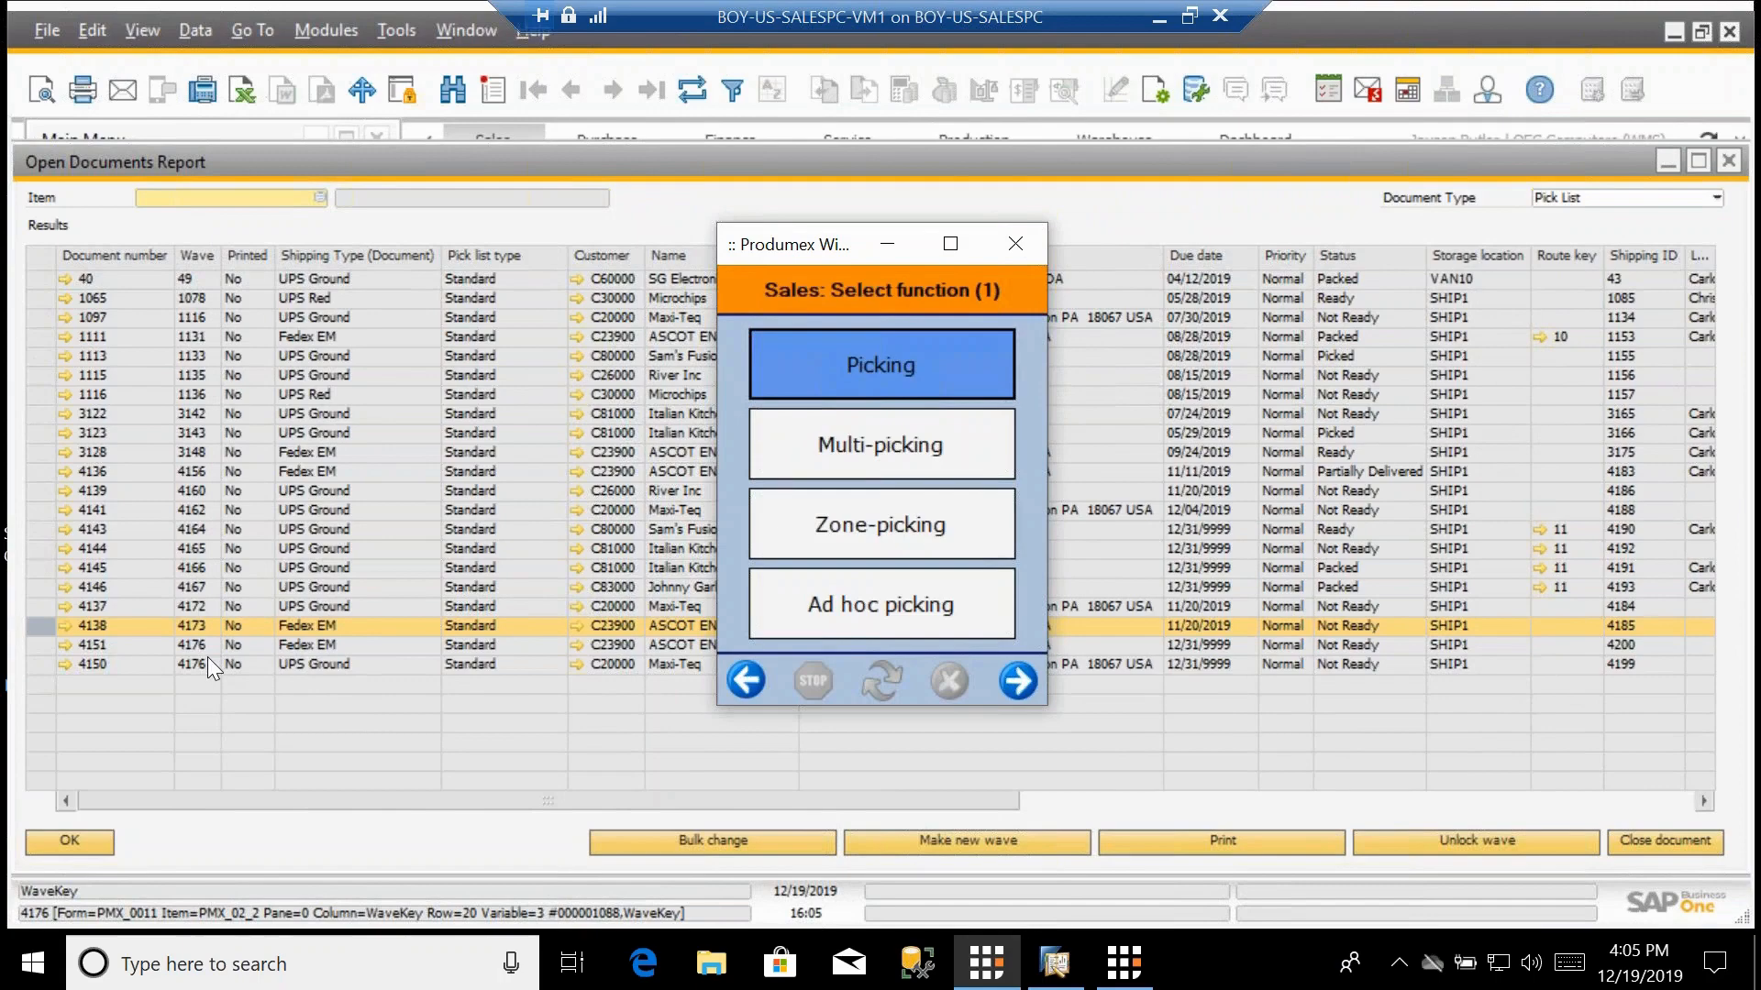
# Start multi-picking on the mobile terminal for wave 4176.
pyautogui.click(858, 453)
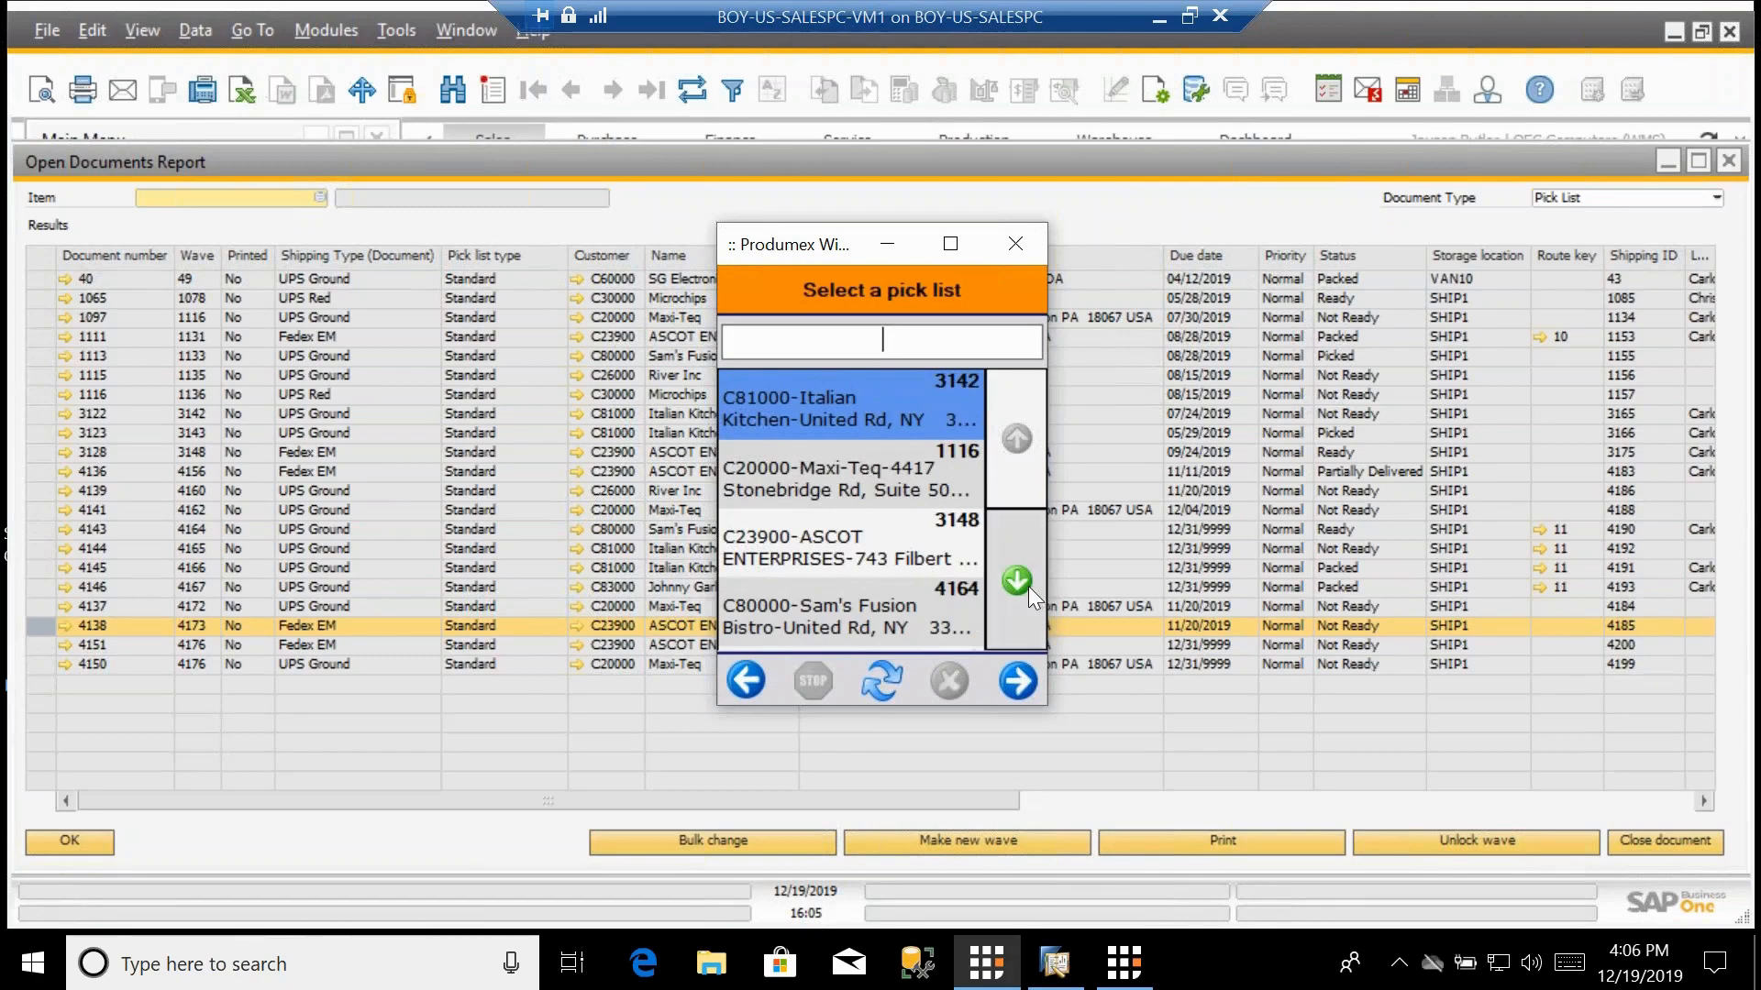
pyautogui.write('4176')
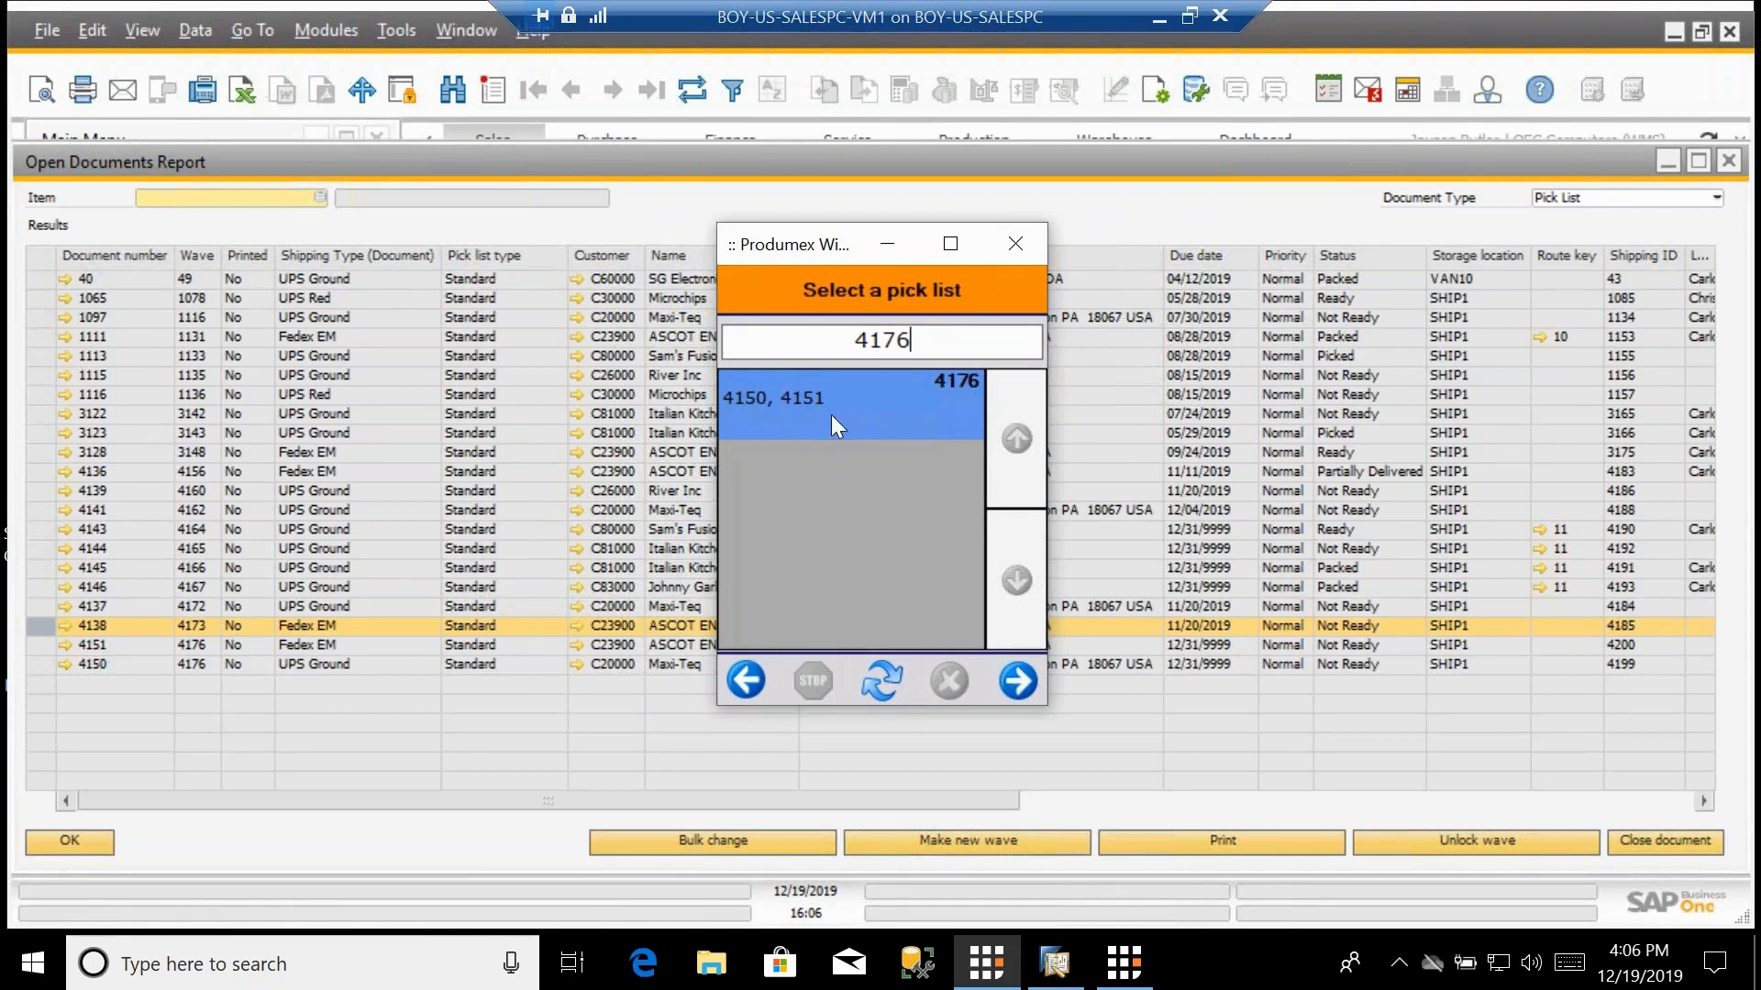
pyautogui.click(1033, 684)
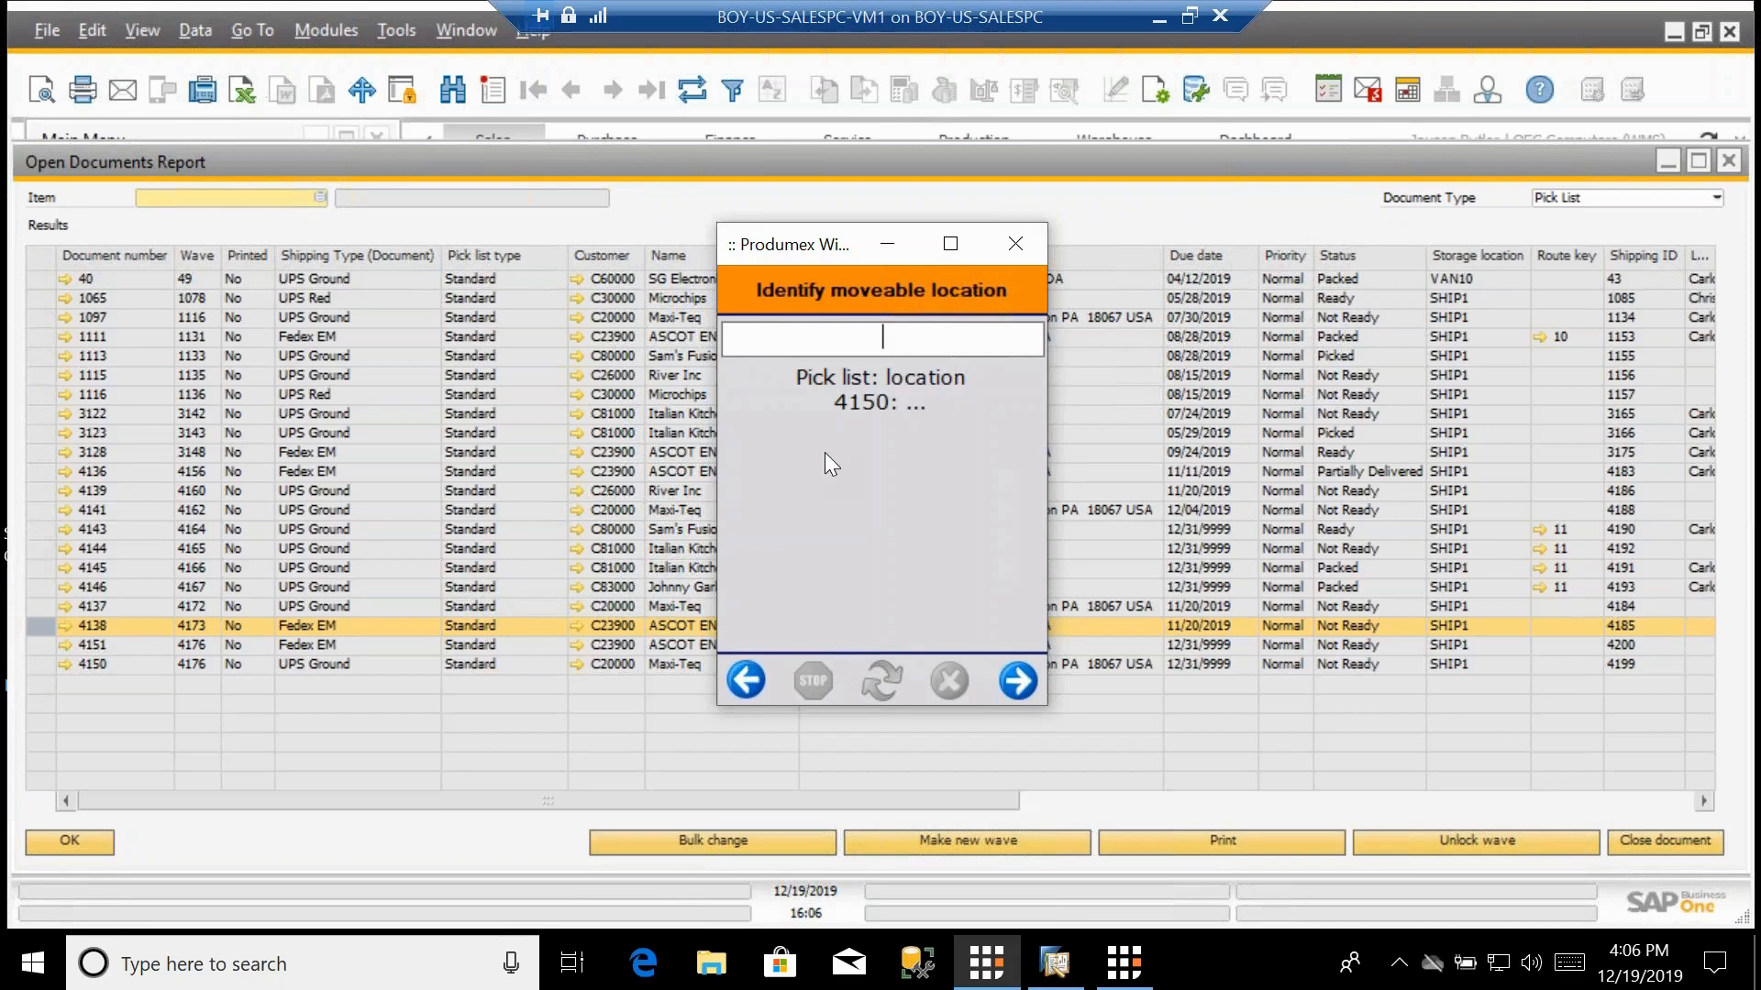
# Assign moveable locations C01B01 and C01B02 to the pick lists in the wave.
pyautogui.write('C01B01')
pyautogui.press('Return')
pyautogui.write('C01B02')
pyautogui.press('Return')
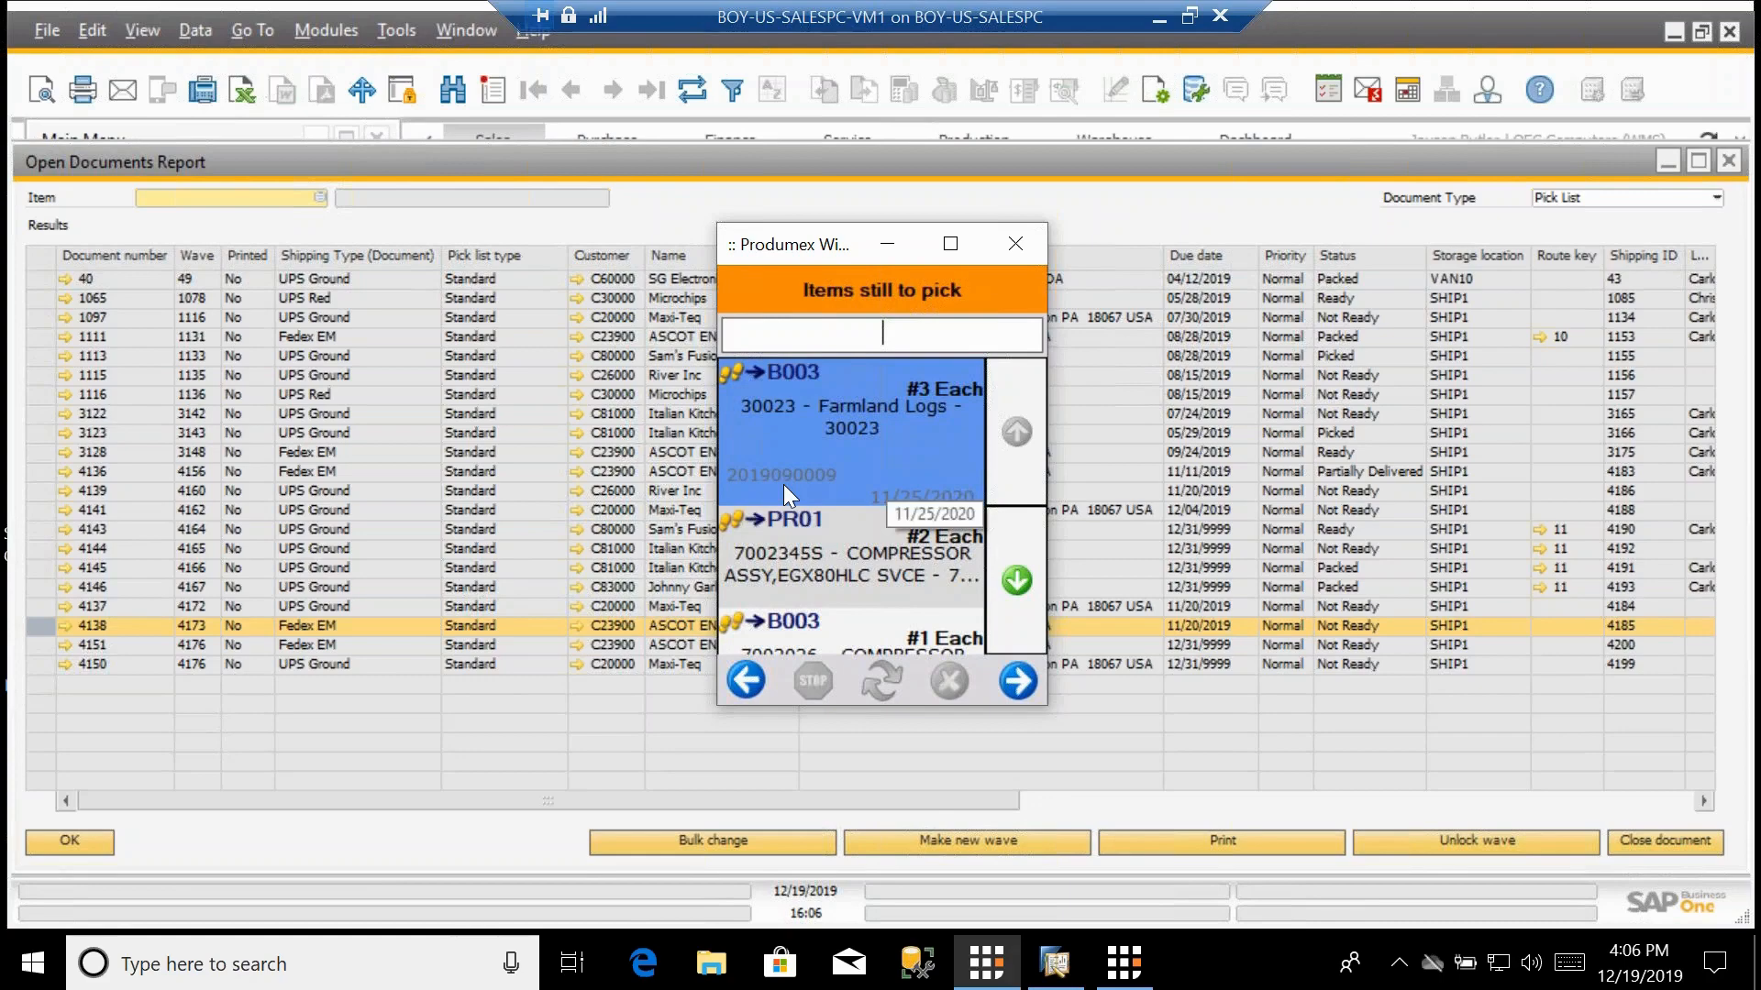
# Review the items still to pick and start picking product 30023 at location B003.
pyautogui.click(1015, 578)
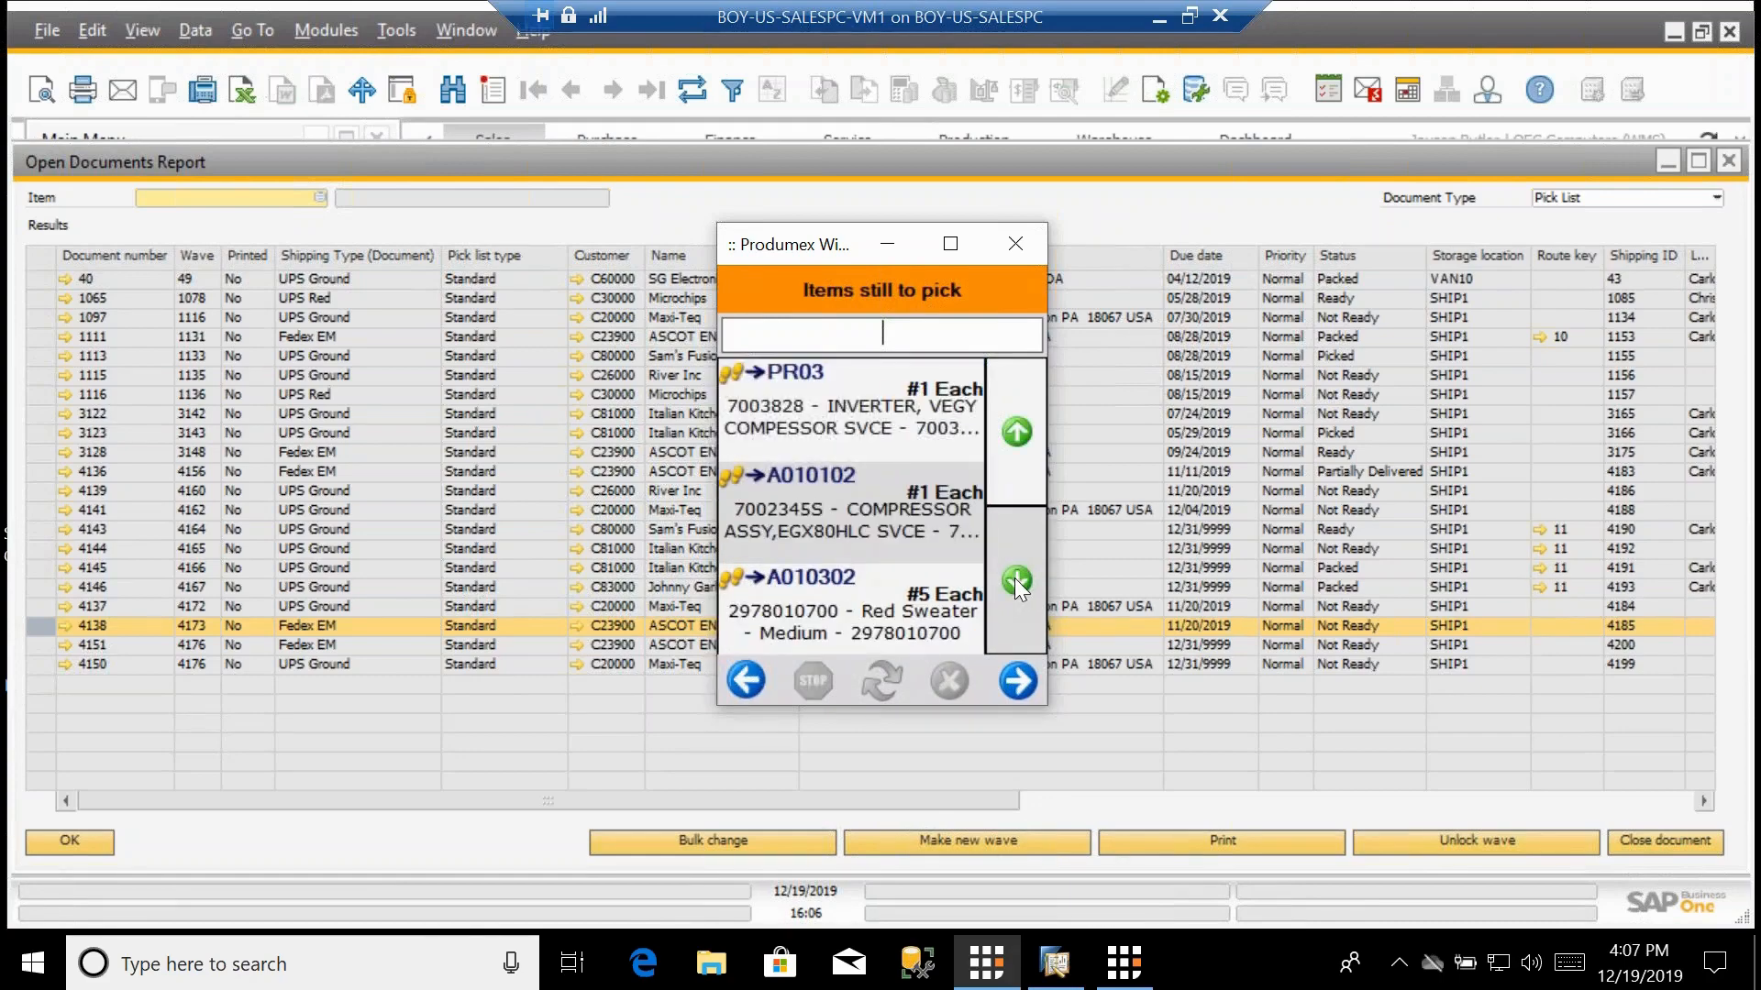
pyautogui.click(1015, 577)
pyautogui.click(1016, 431)
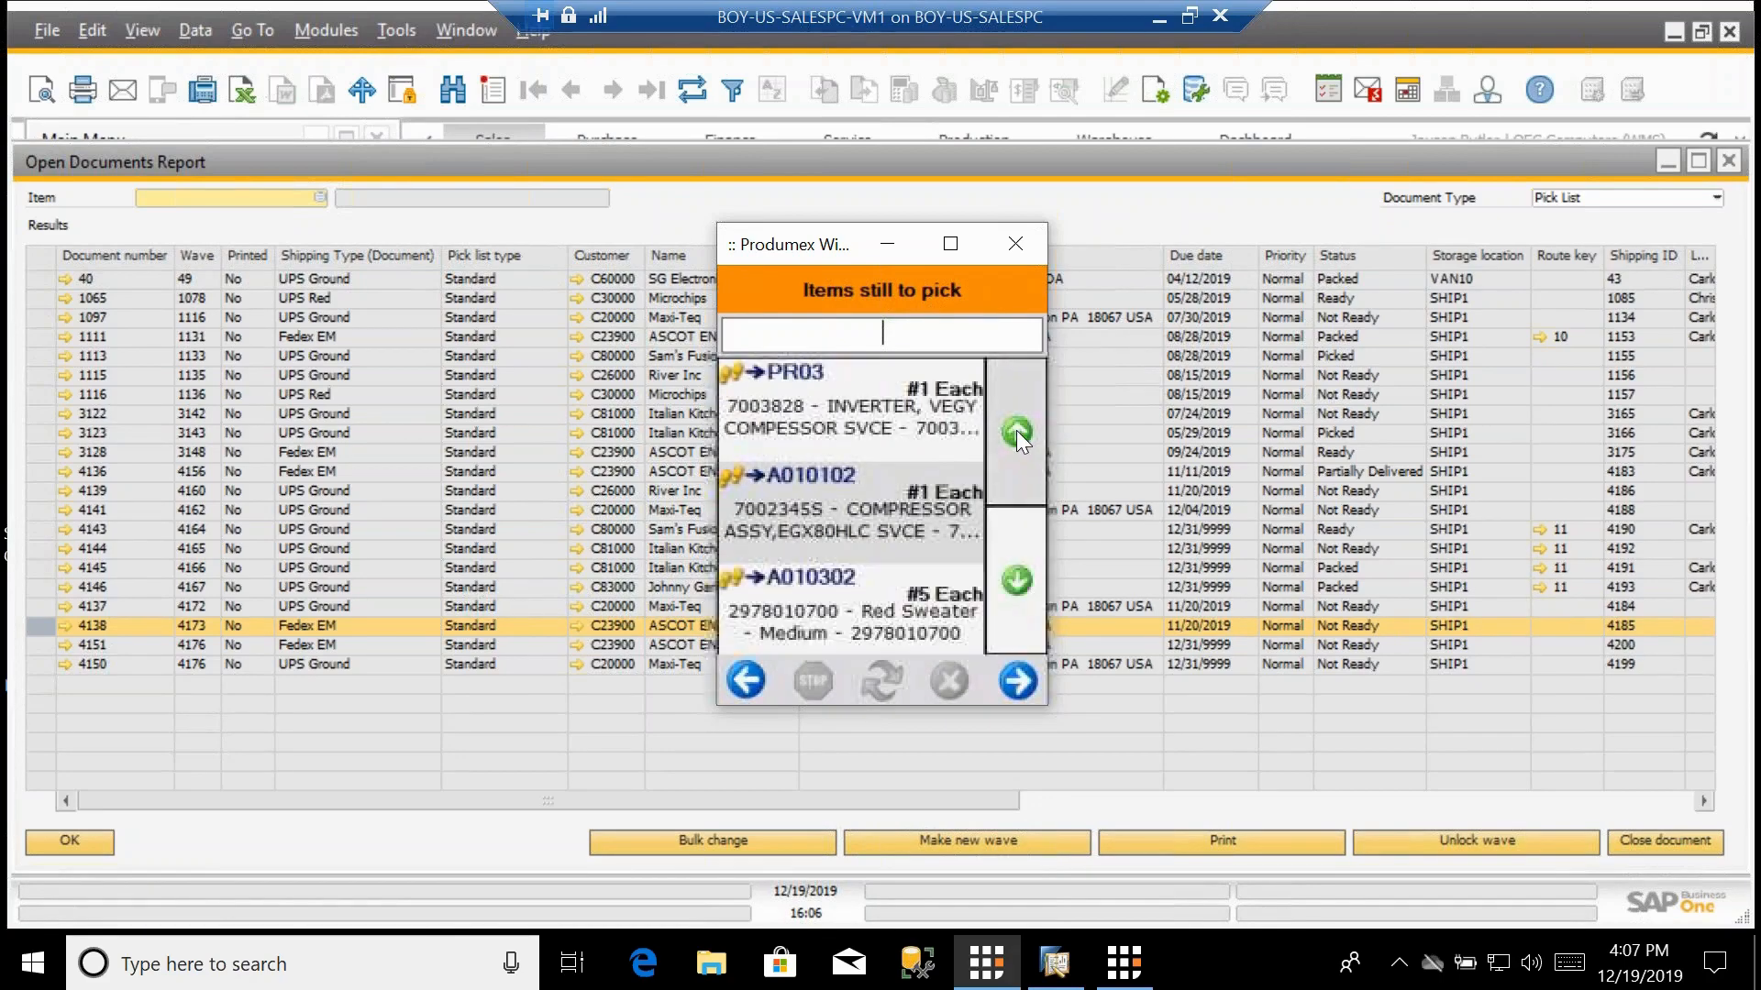
pyautogui.click(1016, 431)
pyautogui.click(1016, 432)
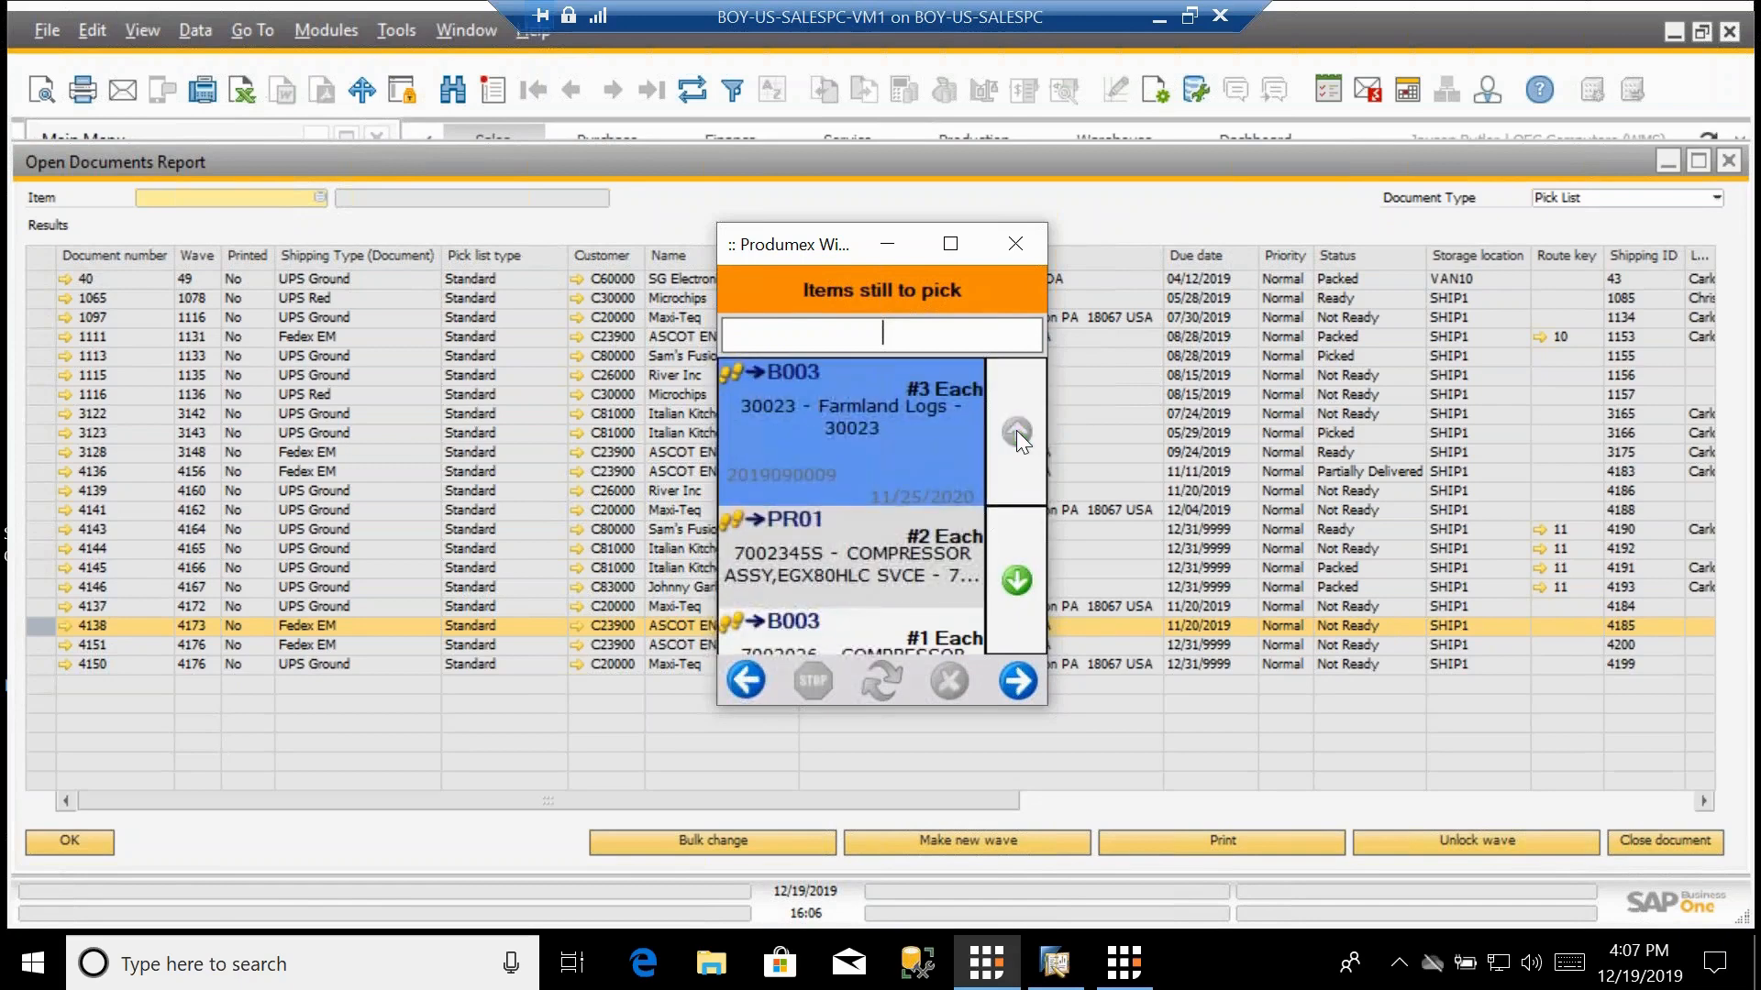
pyautogui.click(1018, 681)
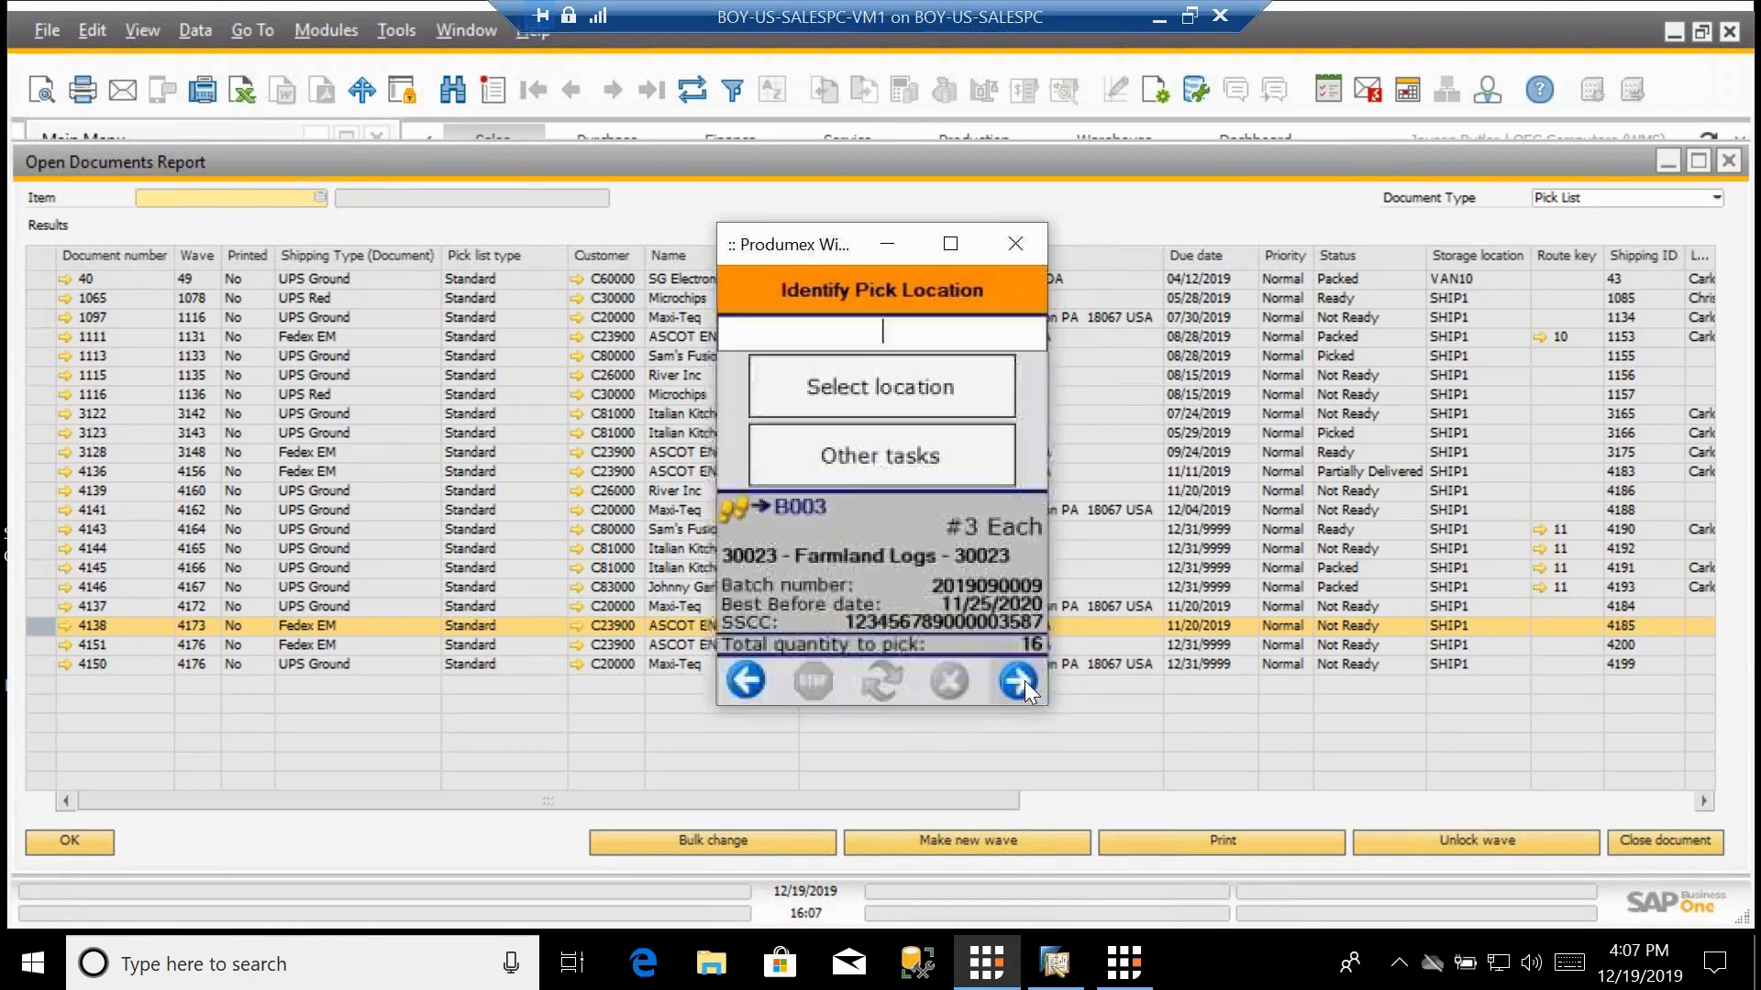
# Pick 3 each of product 30023 from location B003 into moveable location C01B01.
pyautogui.write('B003')
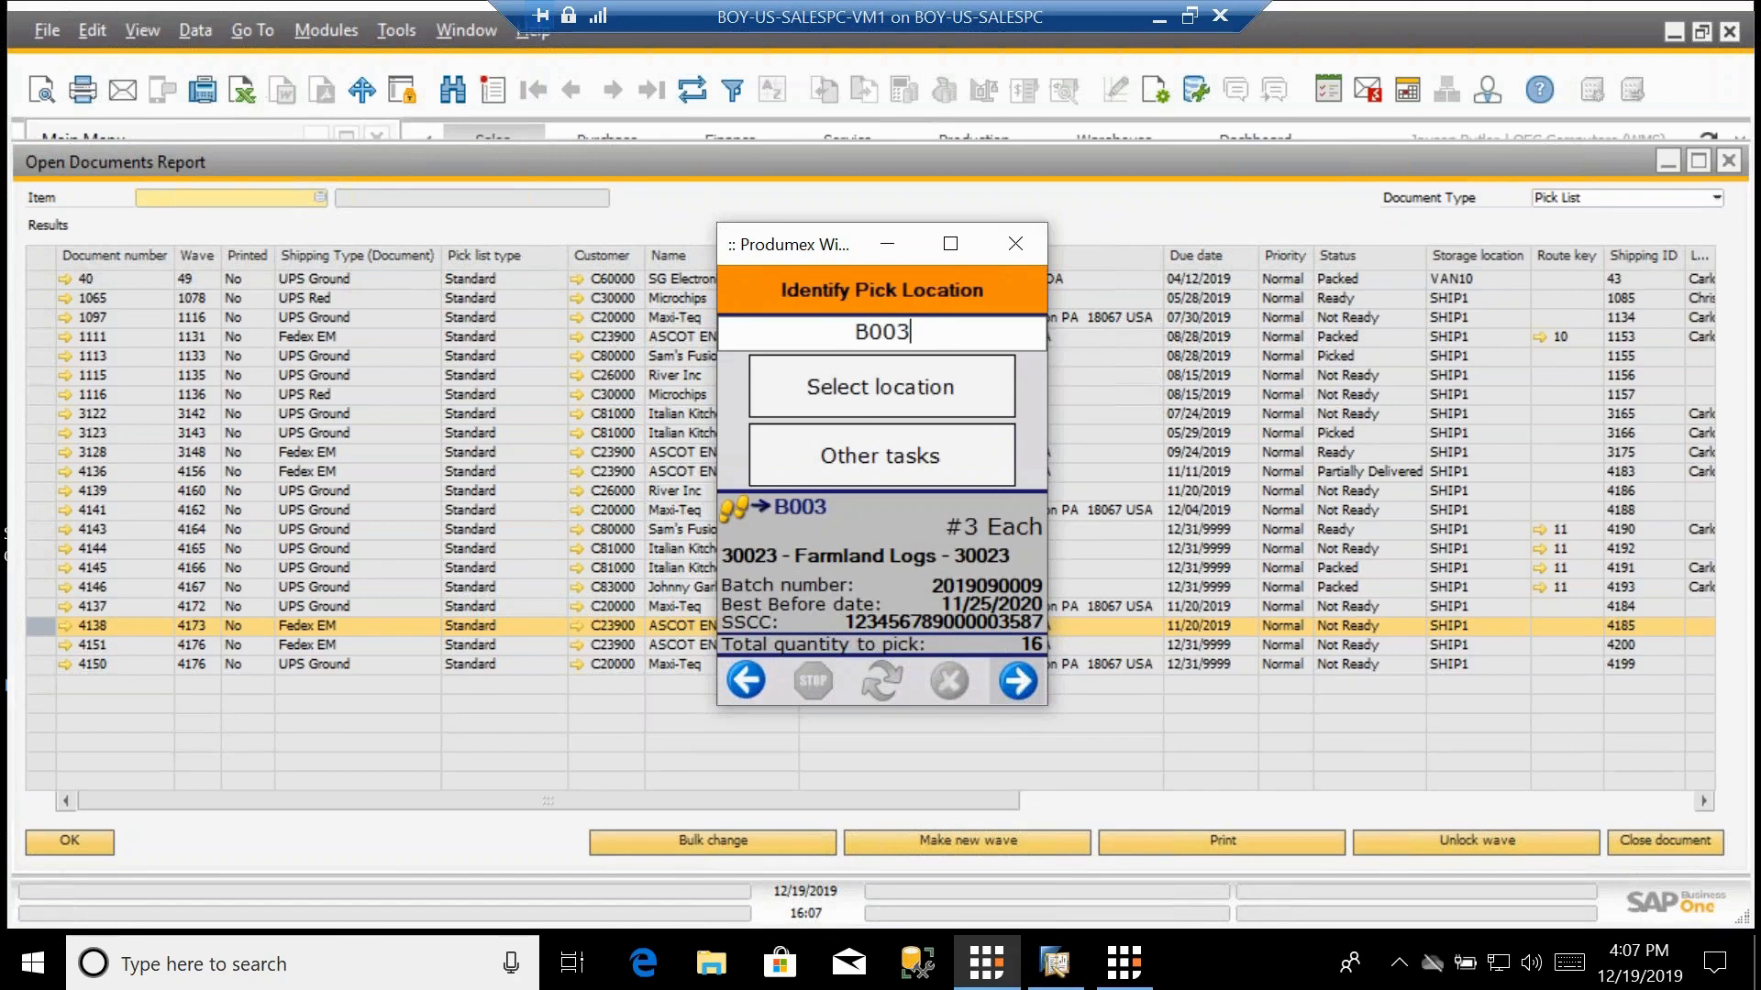
pyautogui.press('Return')
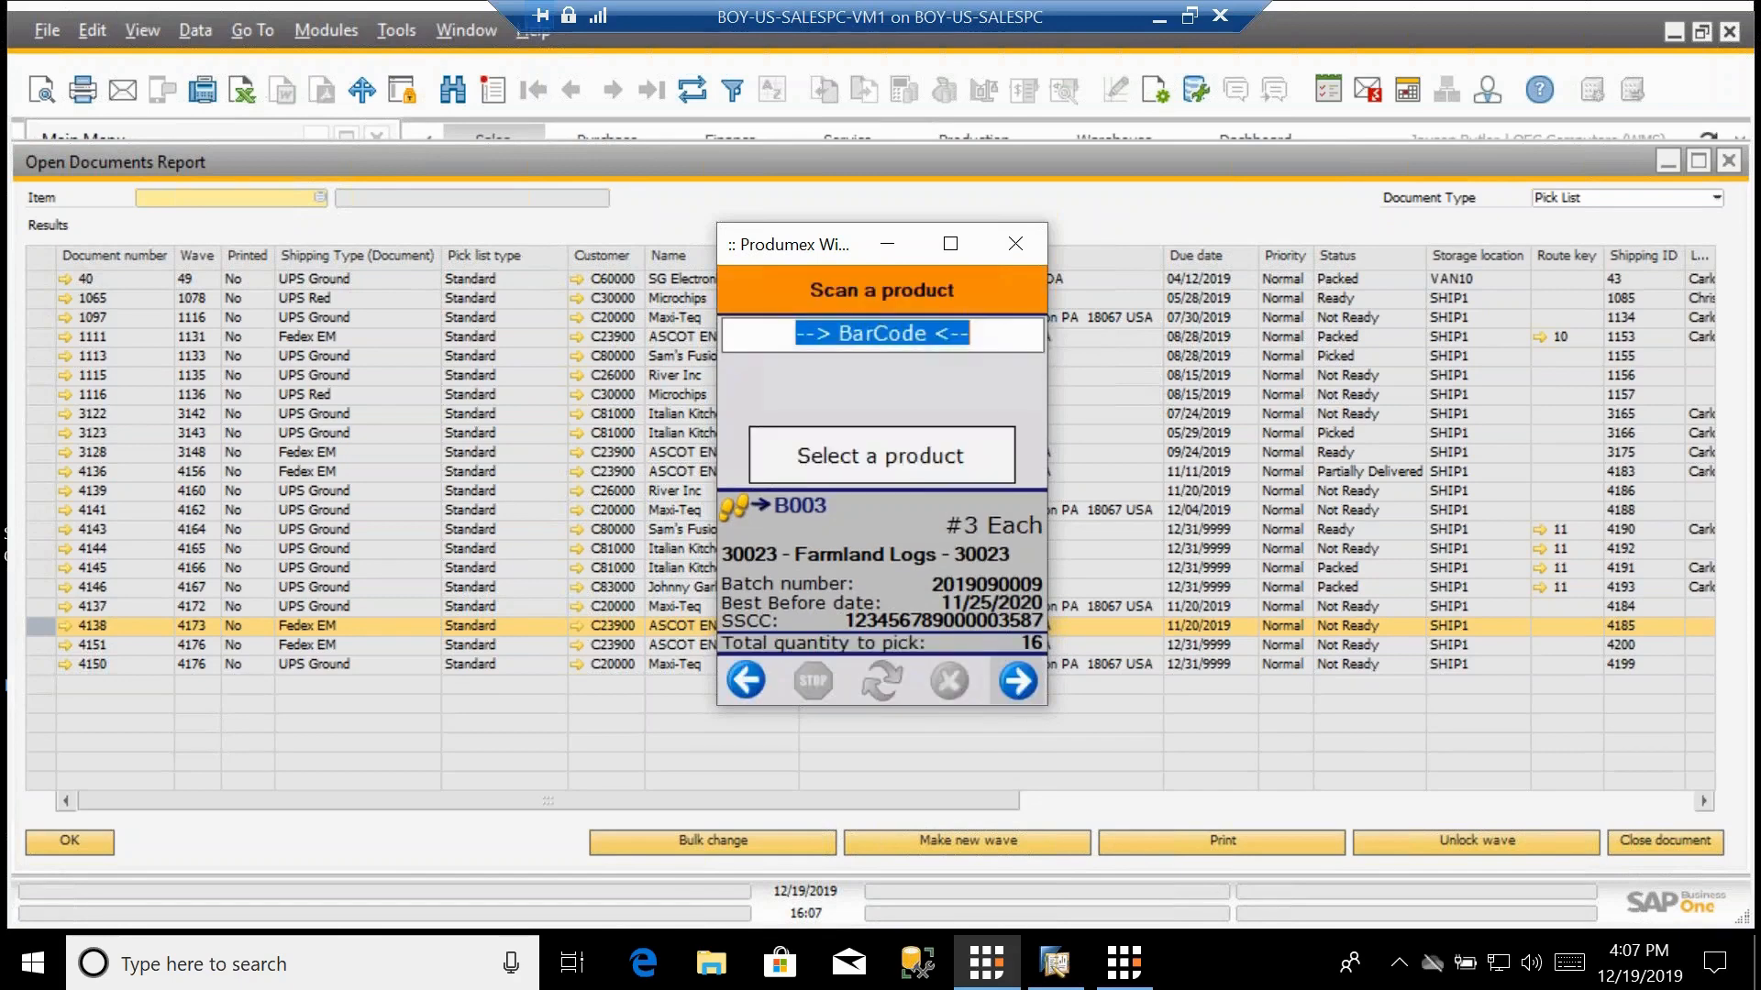
pyautogui.write('3002')
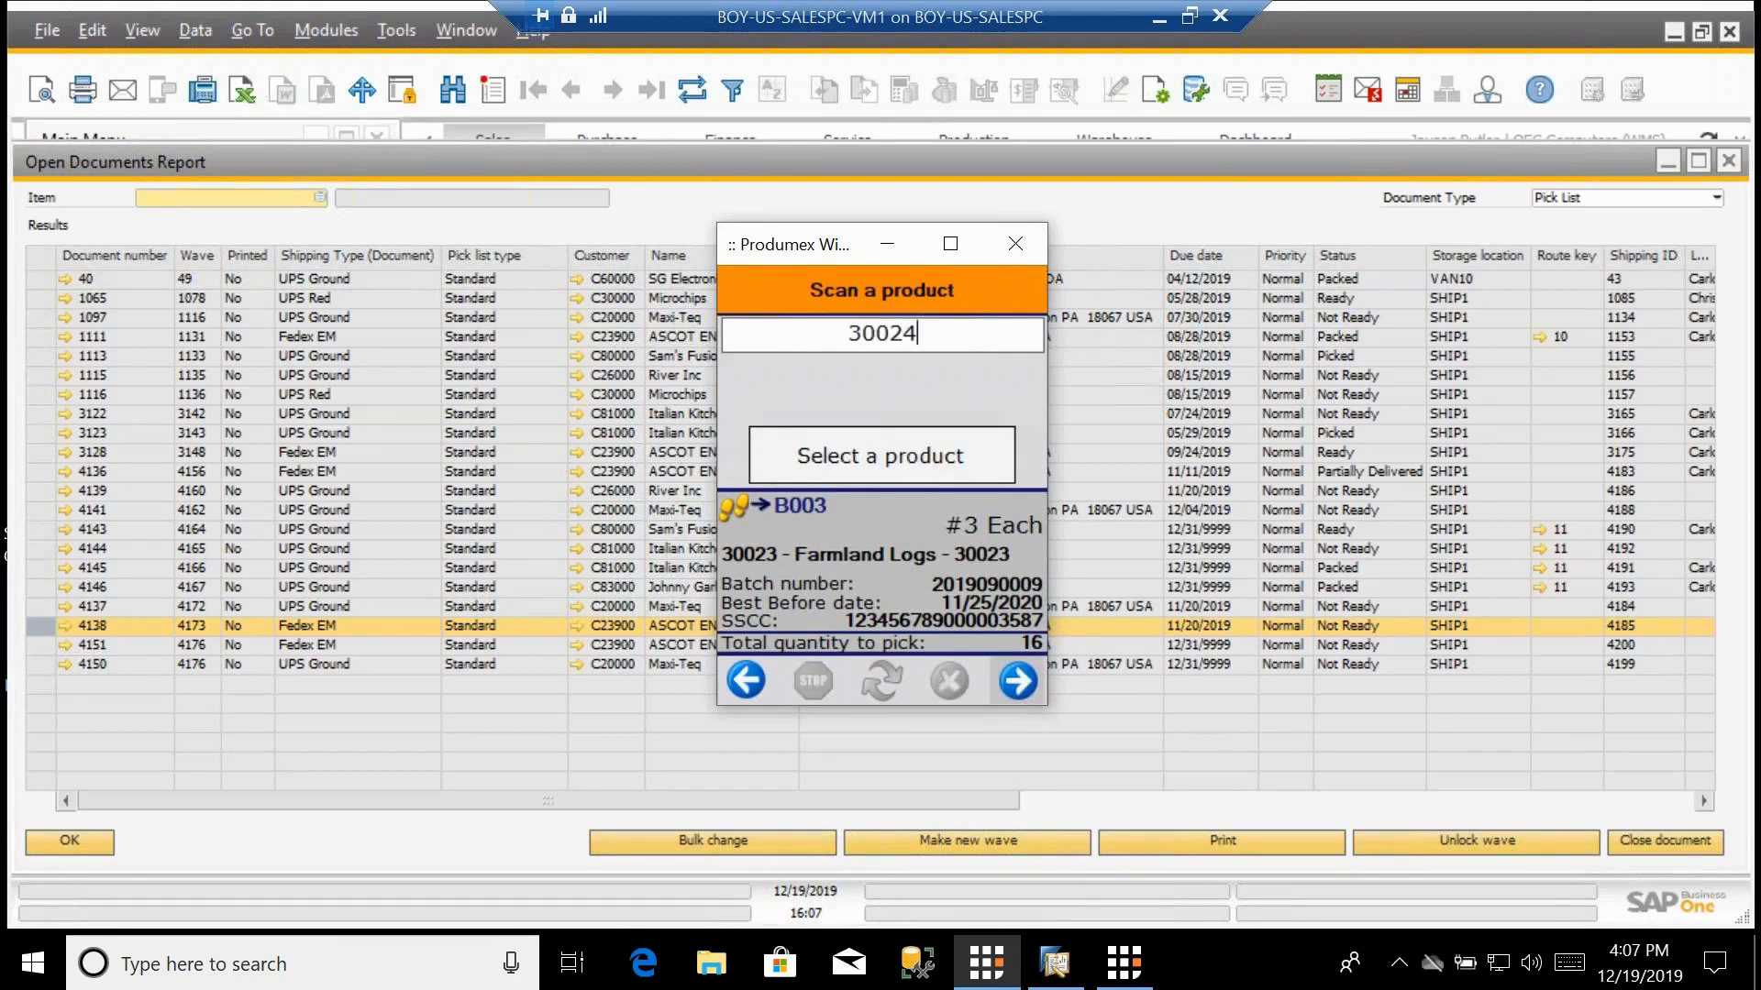
pyautogui.press('Return')
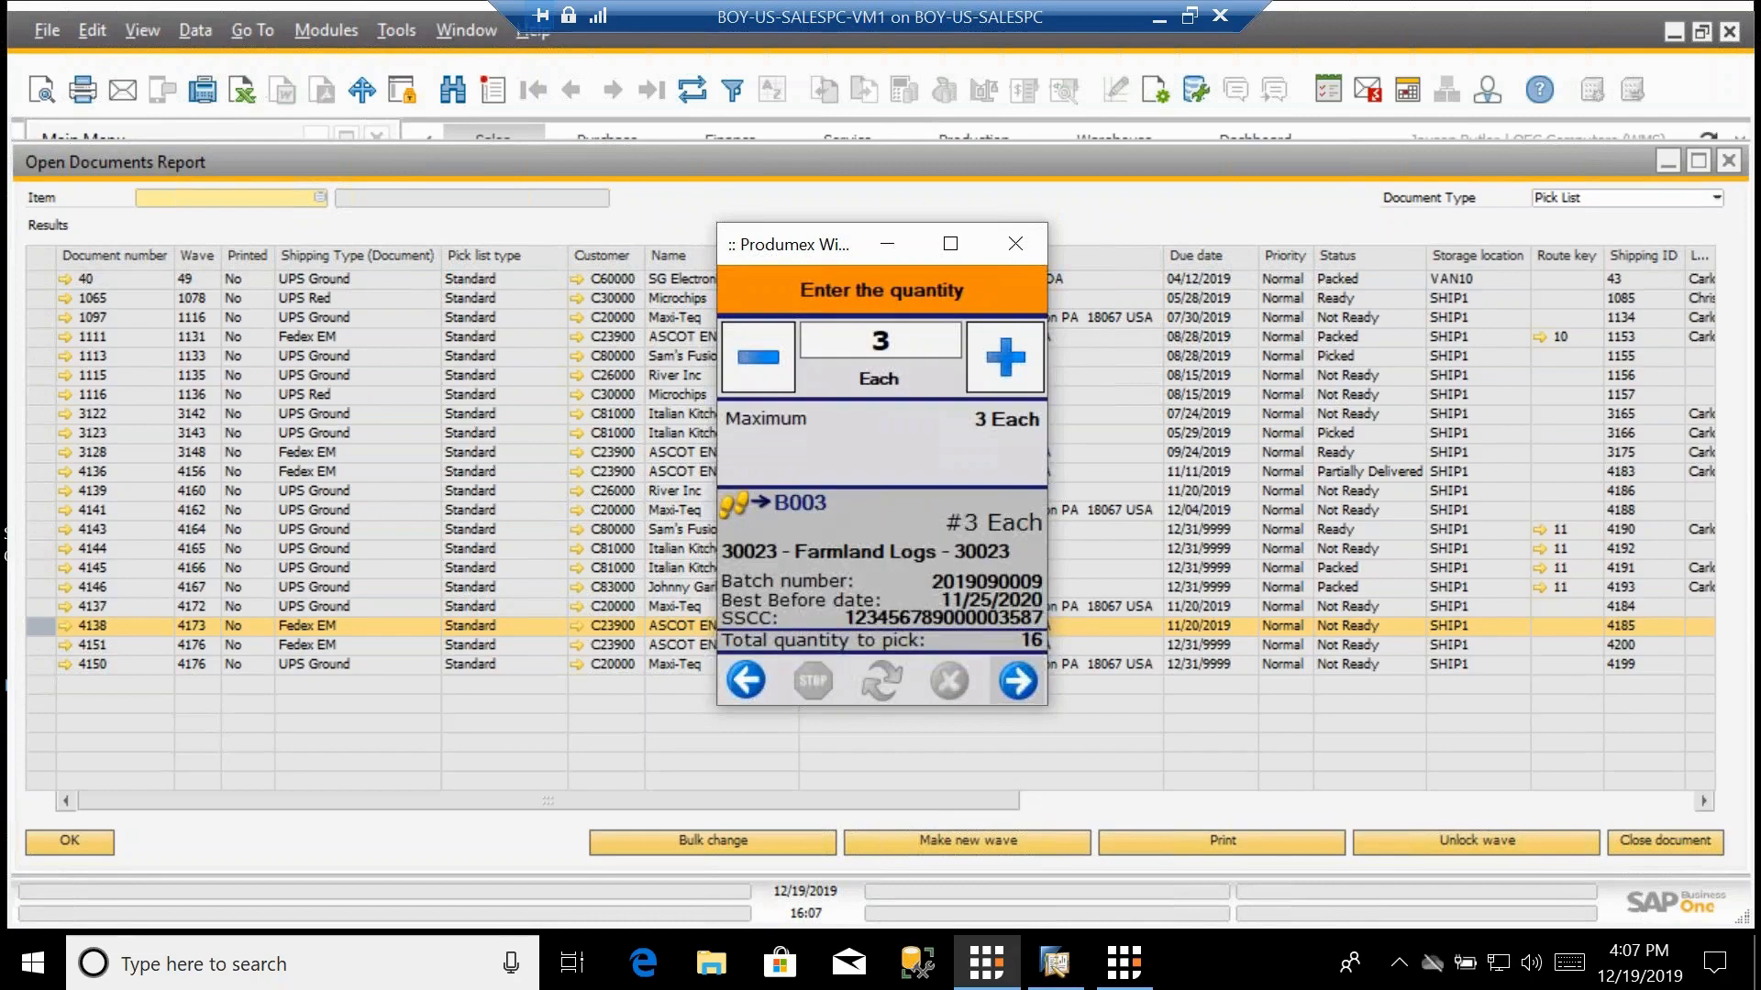
pyautogui.click(1025, 684)
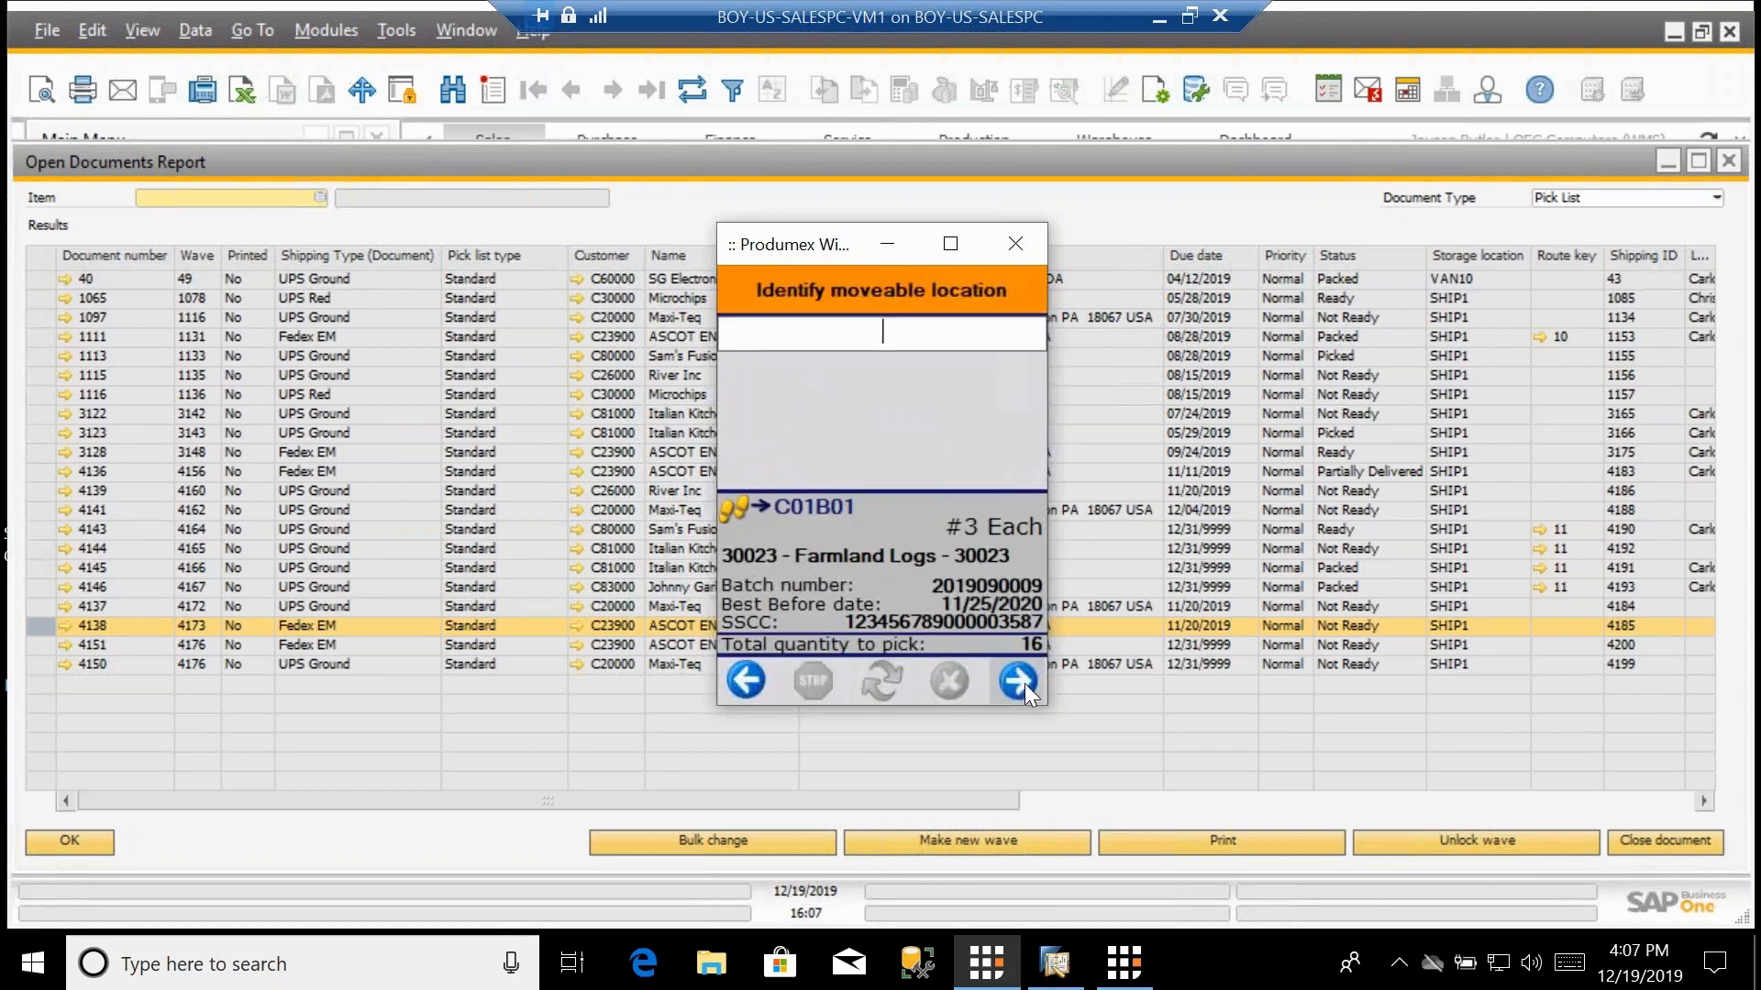
pyautogui.write('C01B01')
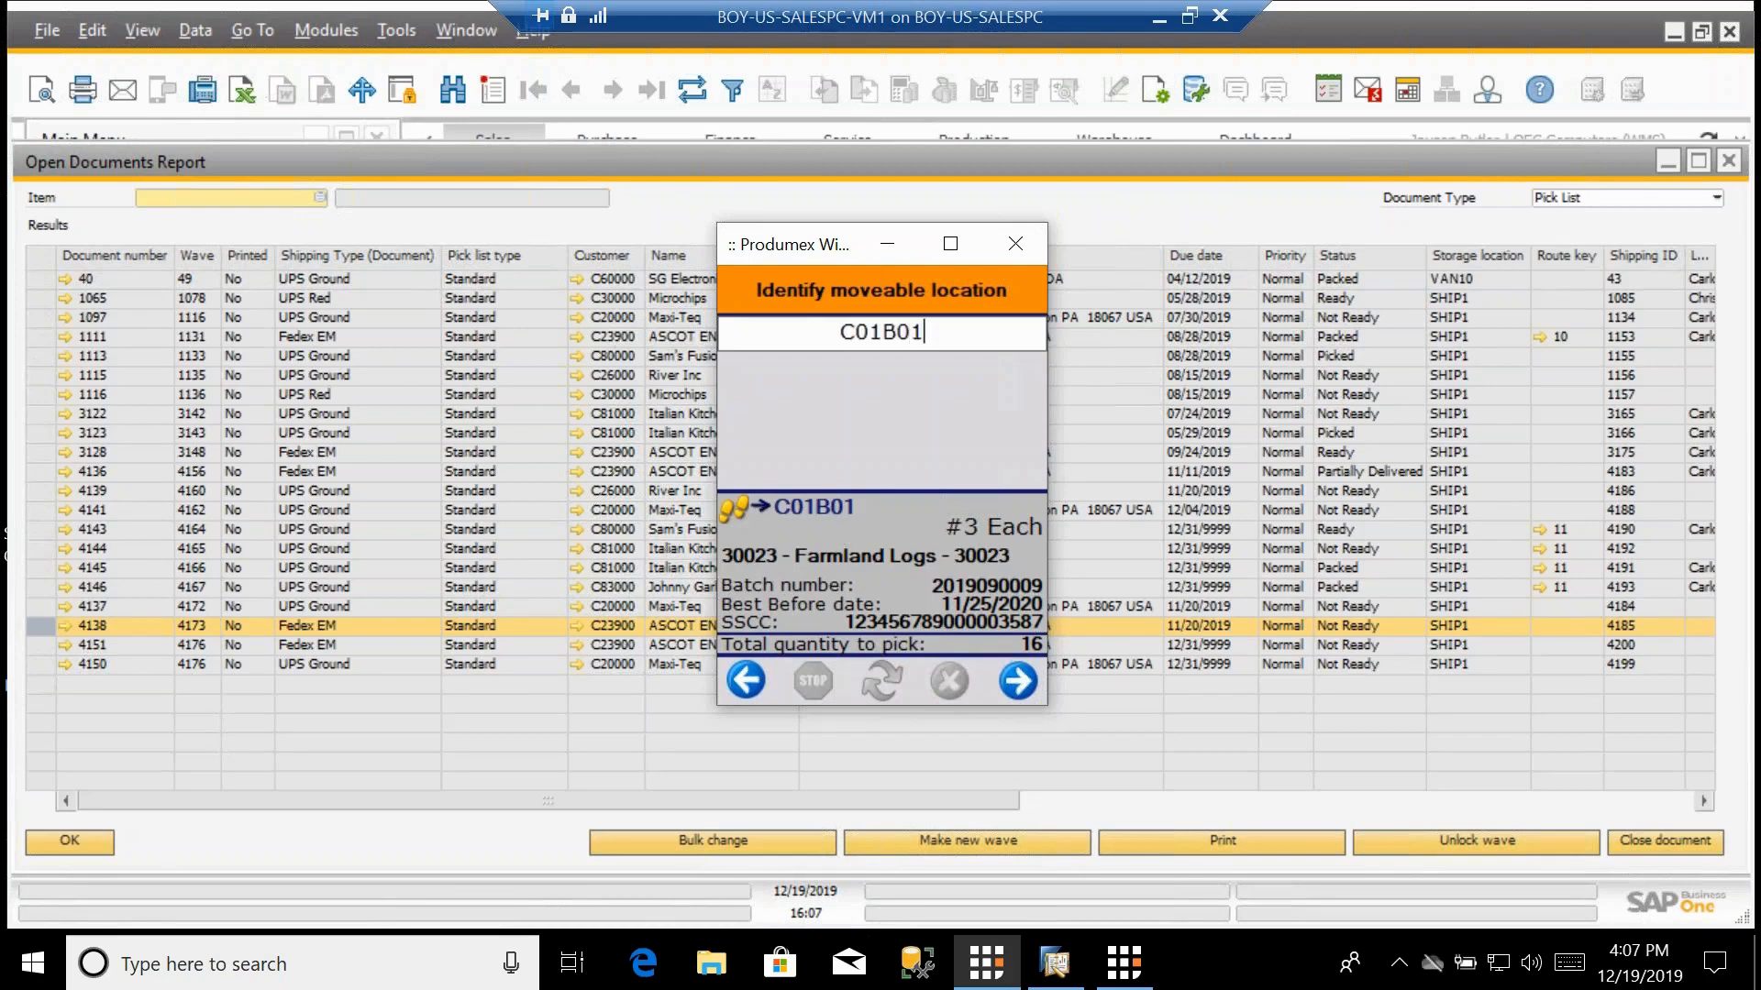
pyautogui.press('Return')
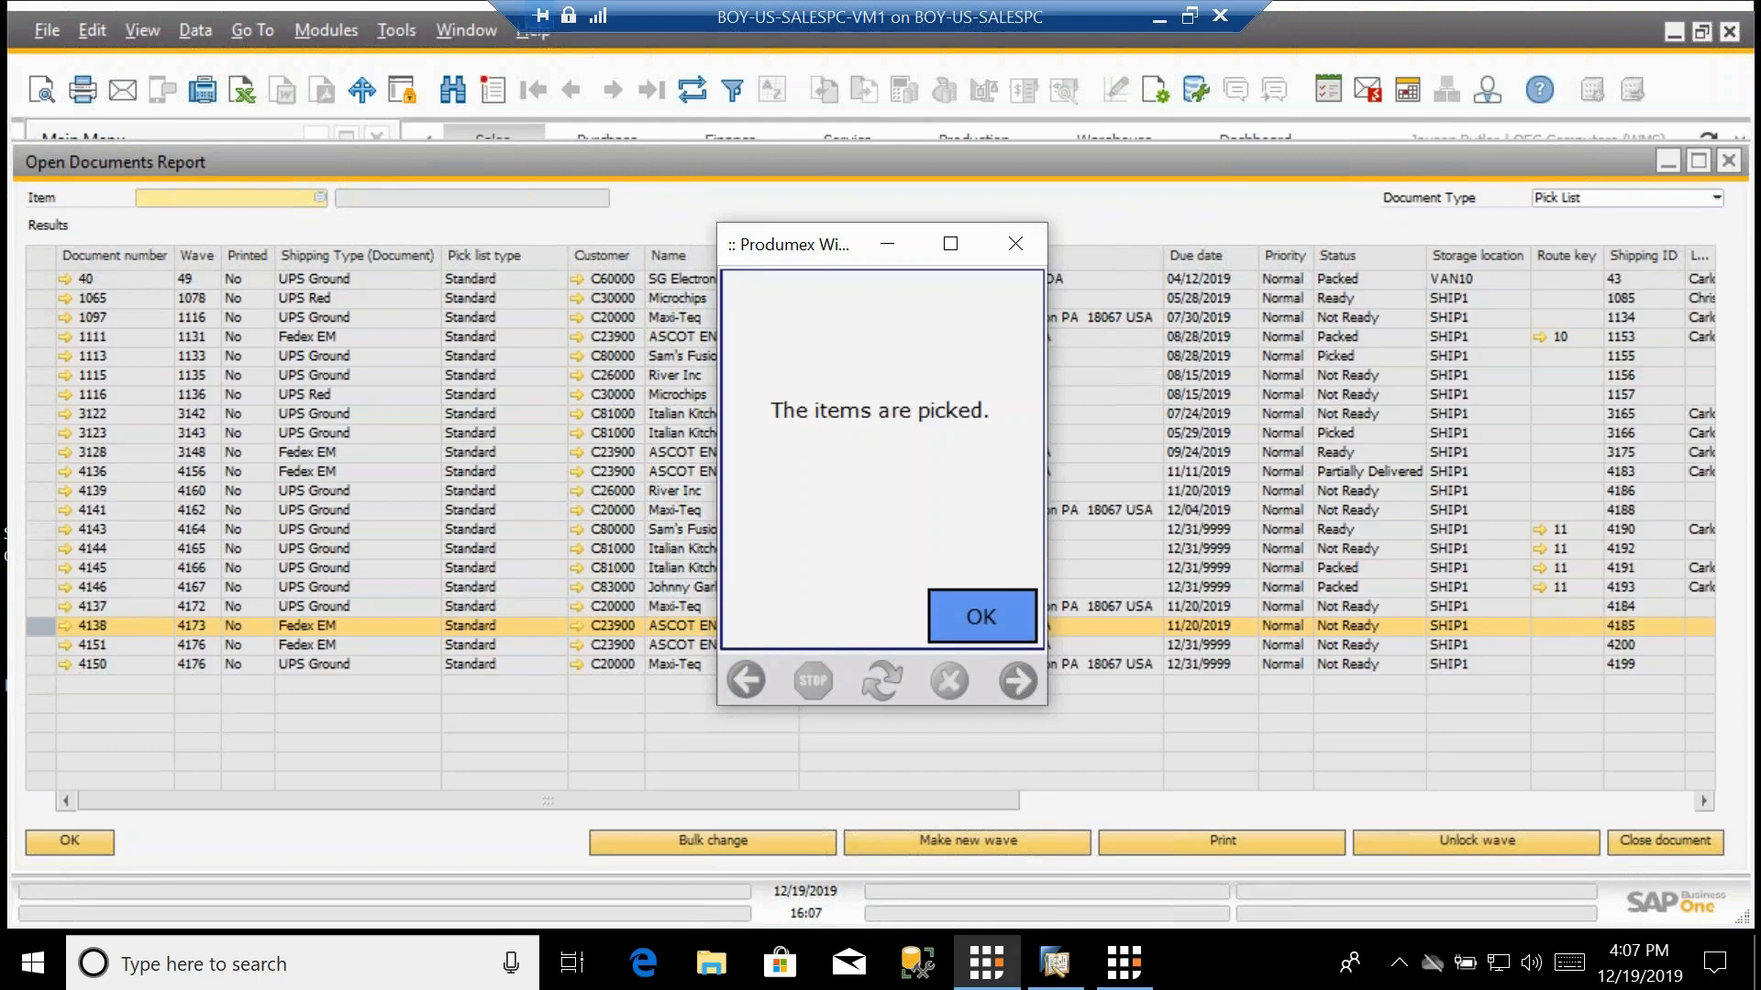
pyautogui.press('Return')
# Pick 2 each of compressor 7002345S from location PR01 into moveable location C01B01.
pyautogui.write('P')
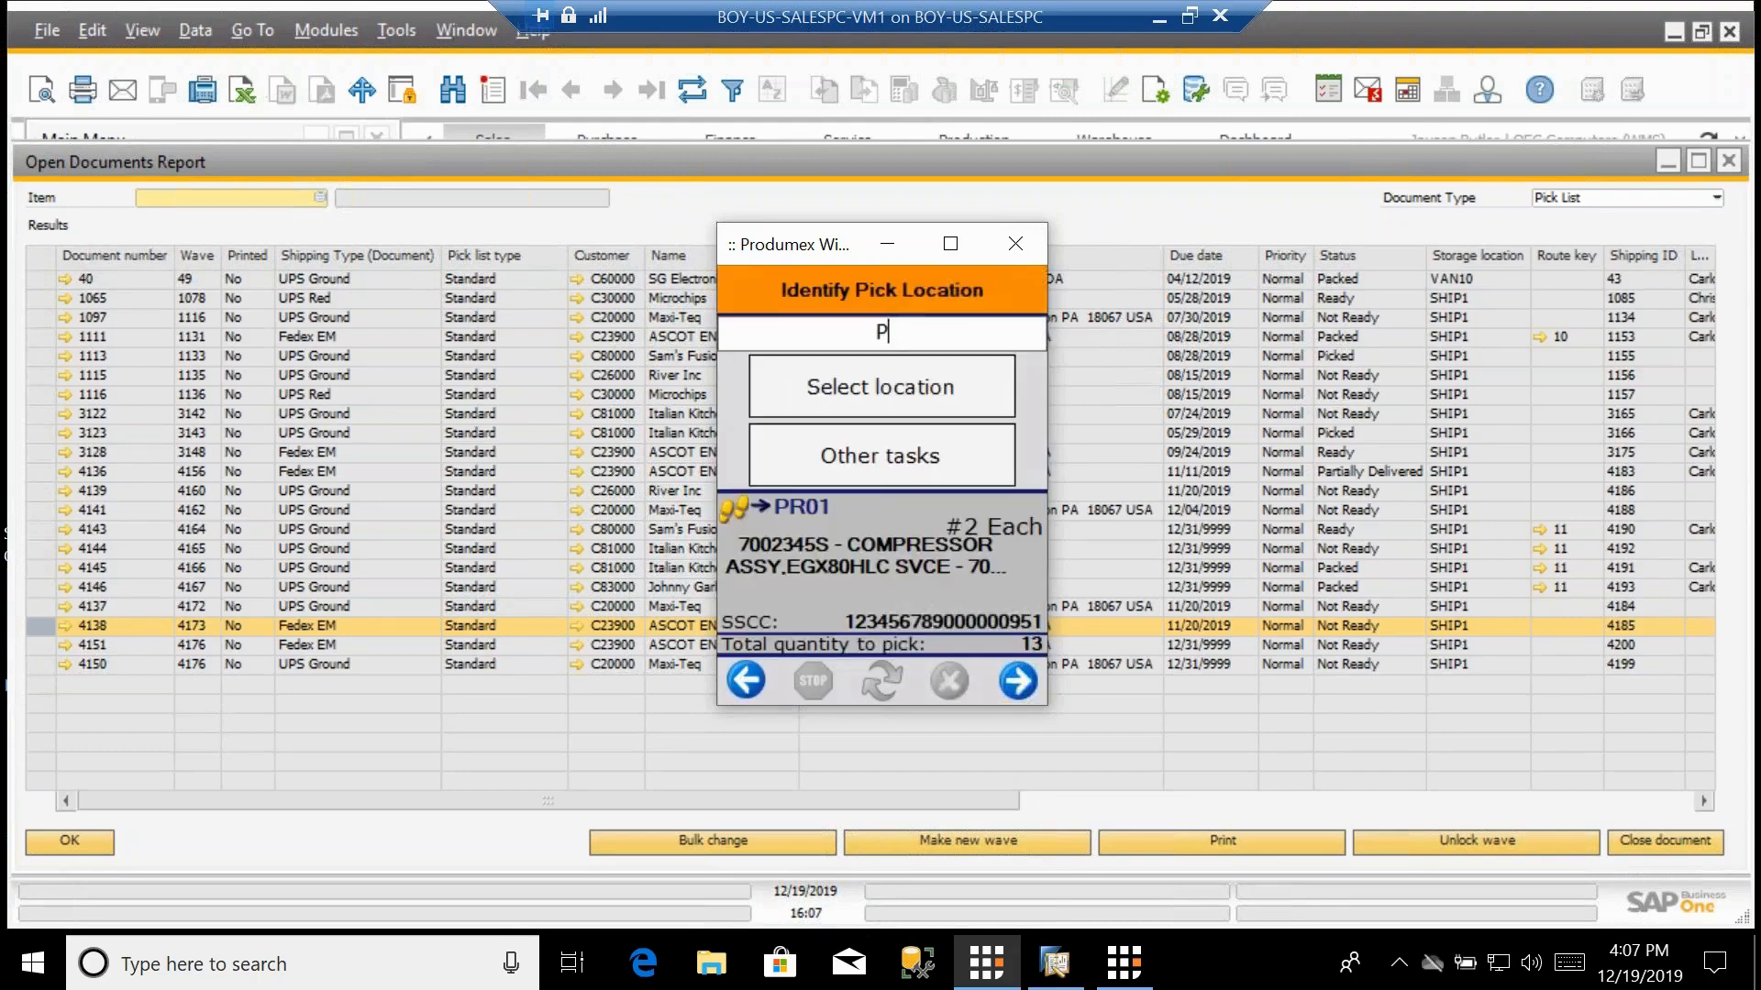
pyautogui.write('R01')
pyautogui.press('Return')
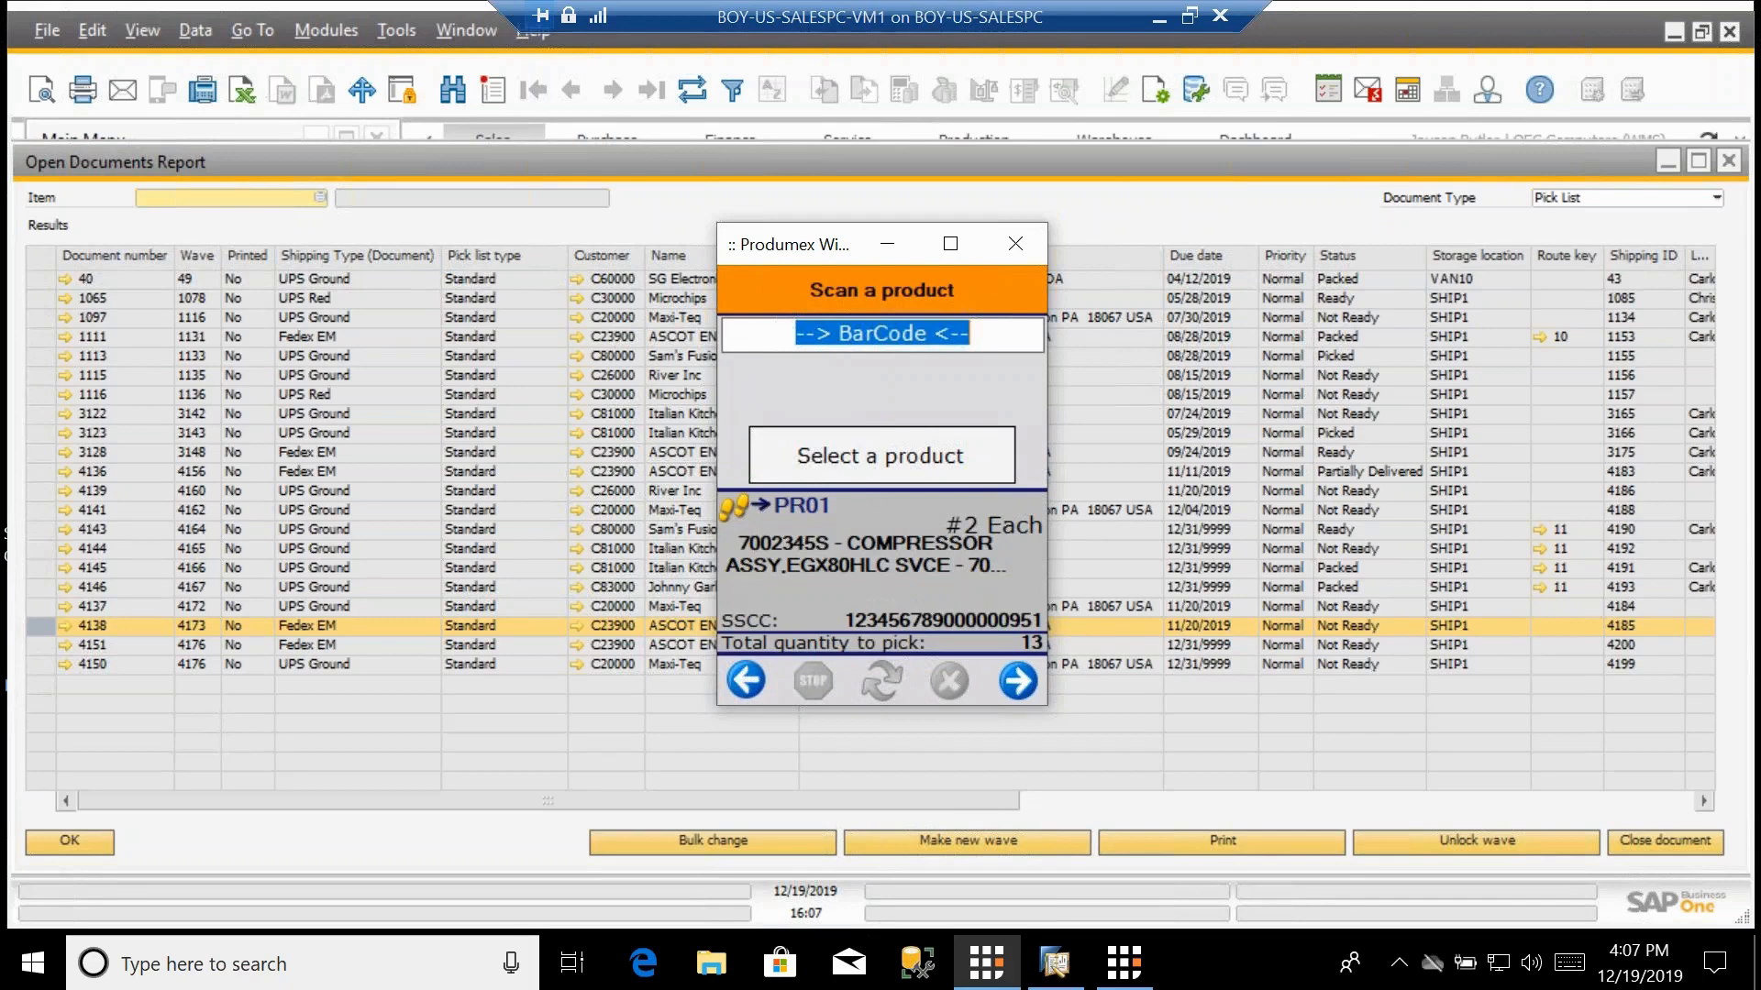
pyautogui.click(909, 457)
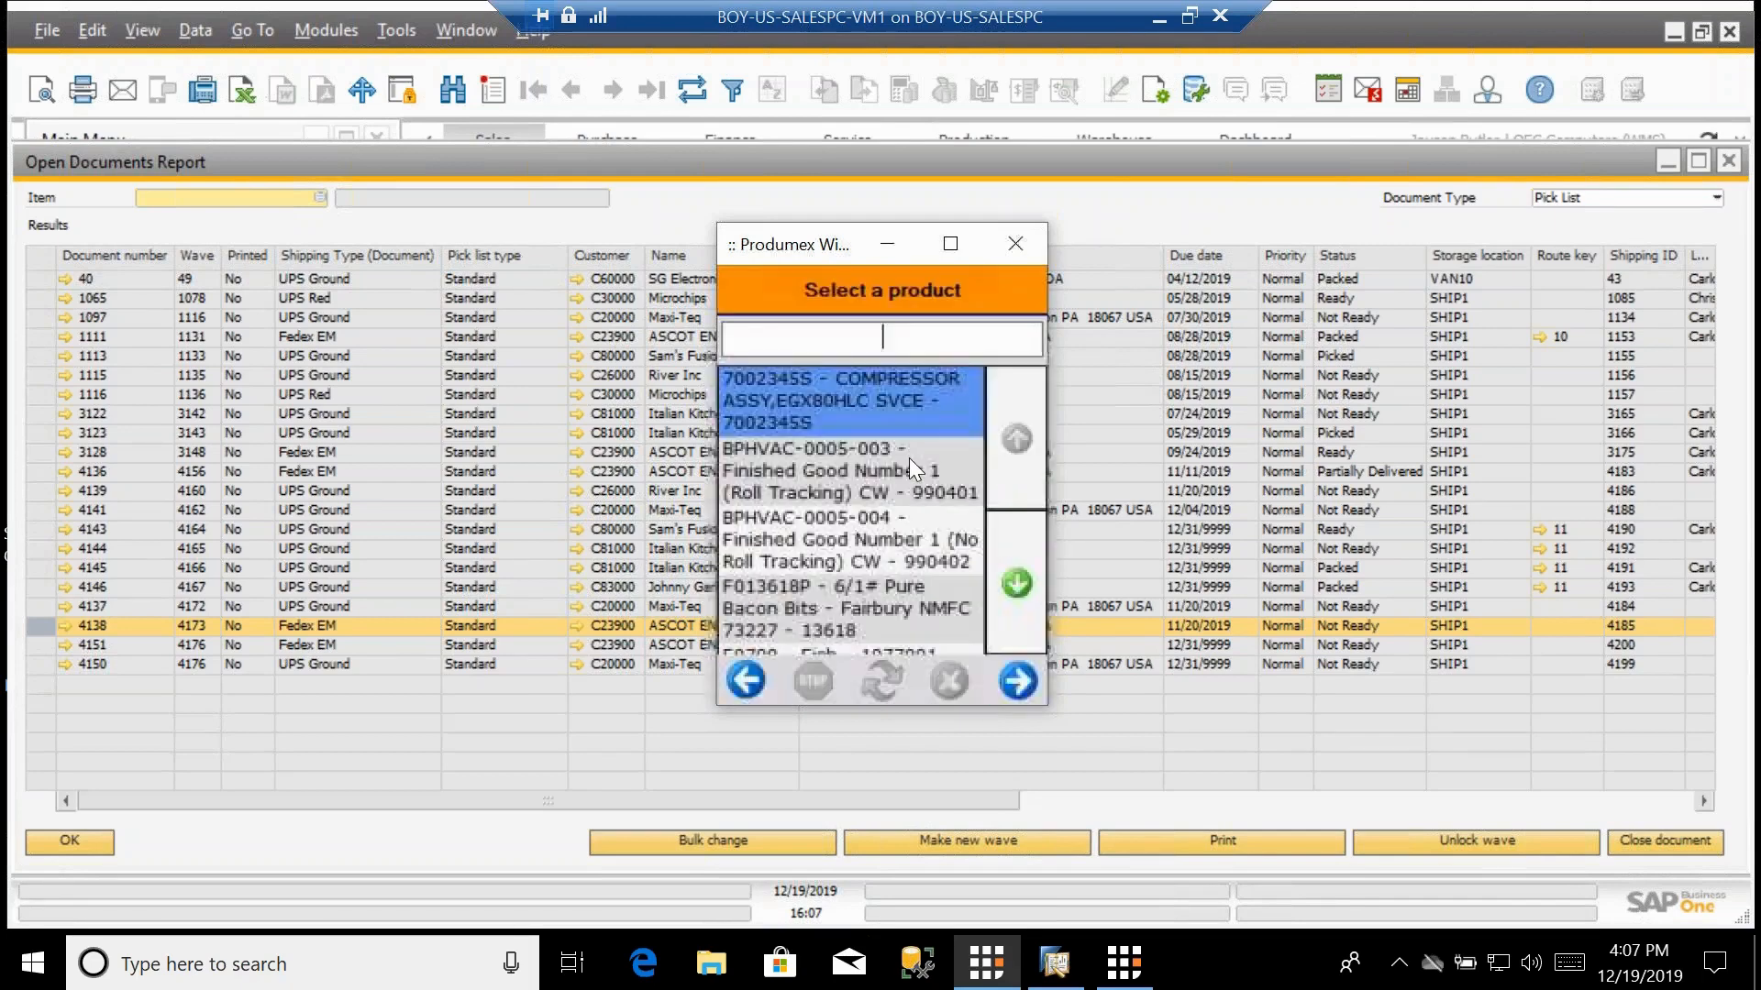
pyautogui.click(1017, 680)
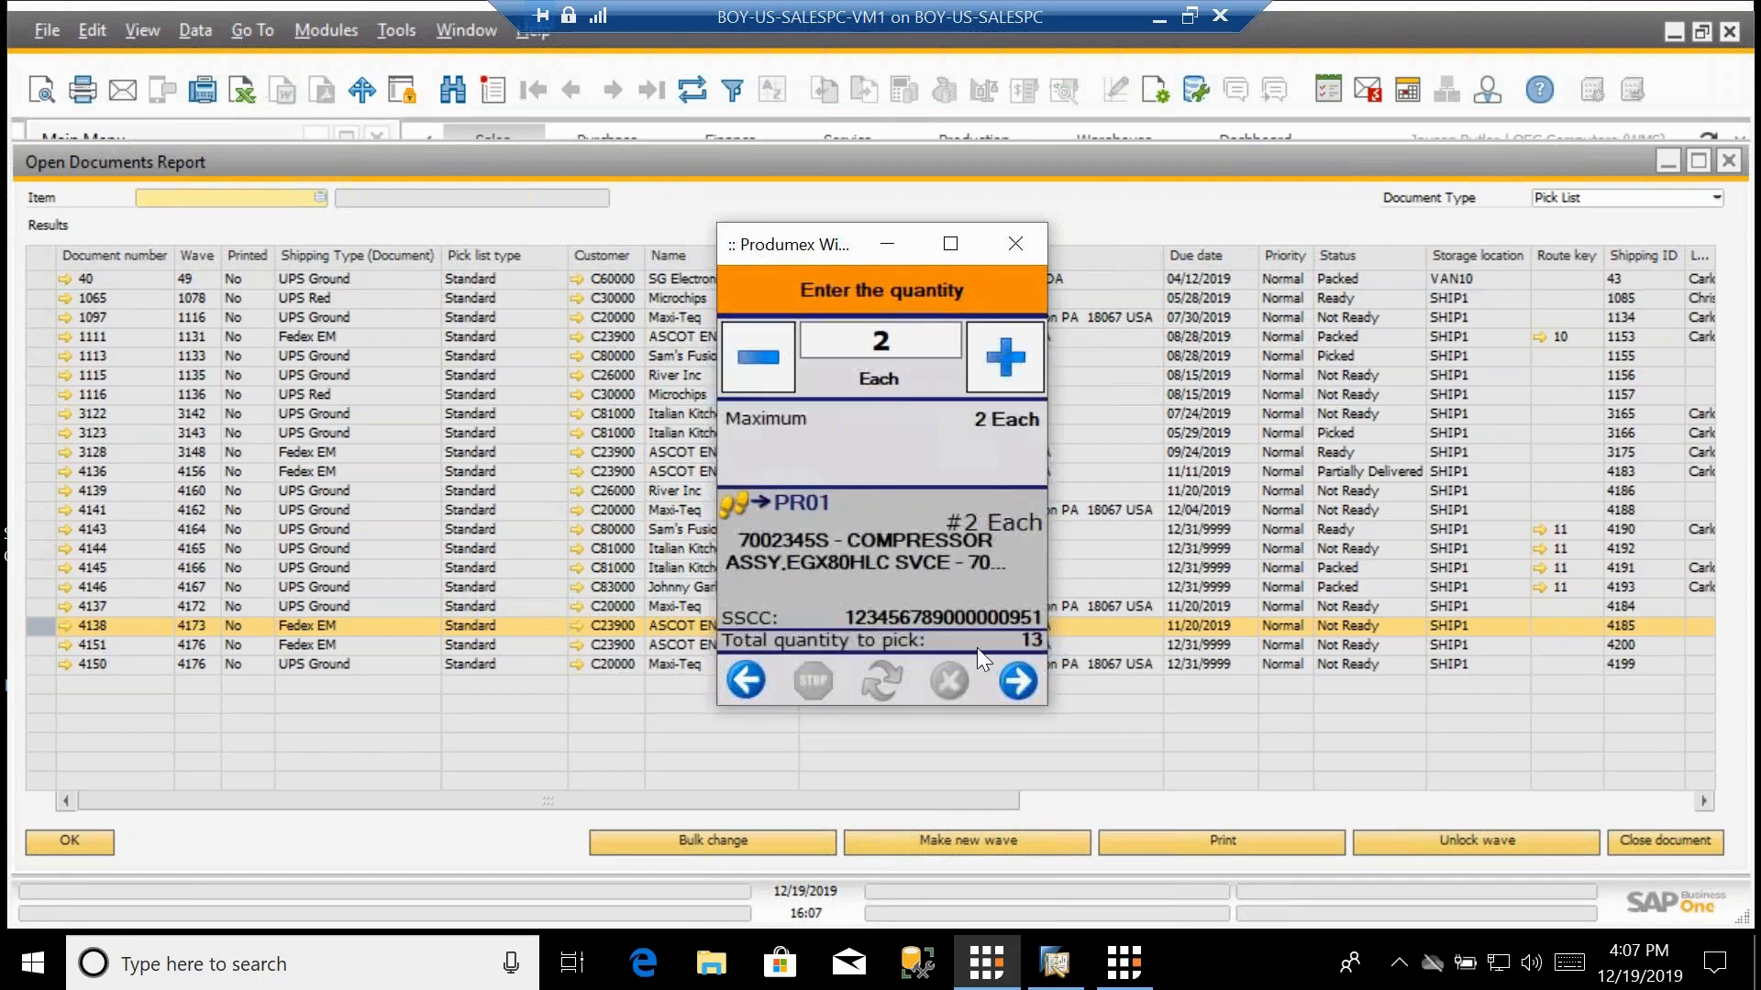
pyautogui.click(1020, 684)
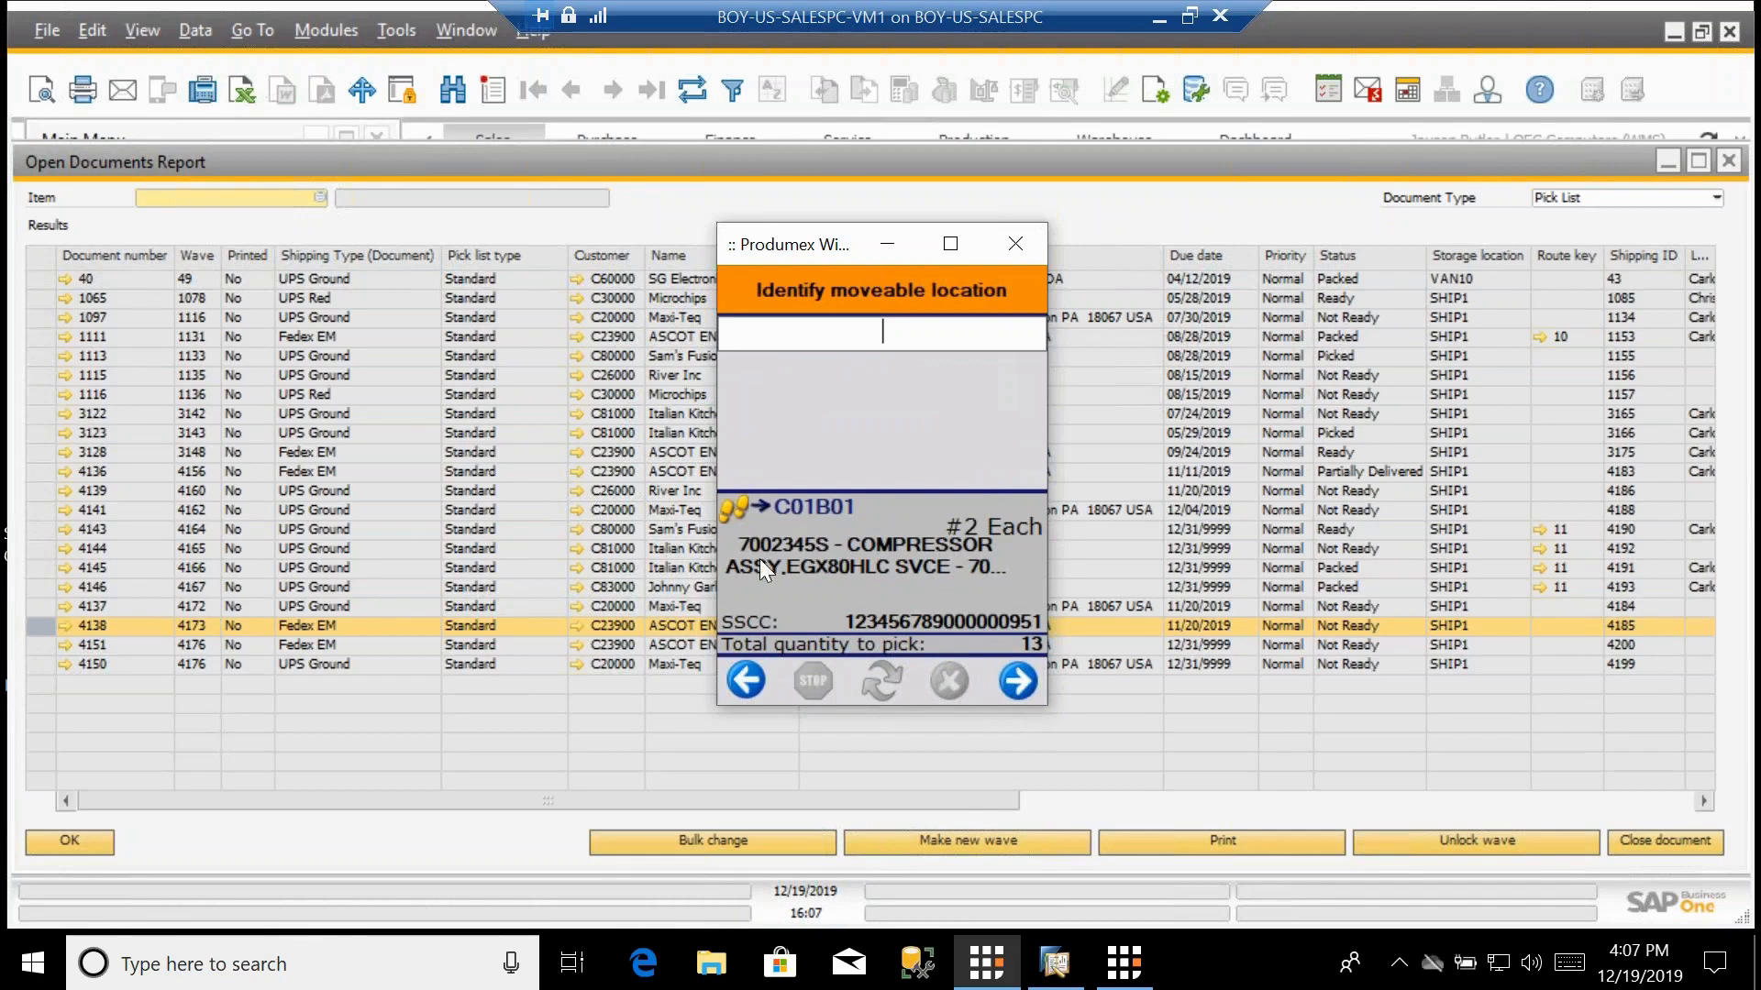
pyautogui.write('C01B01')
pyautogui.press('Return')
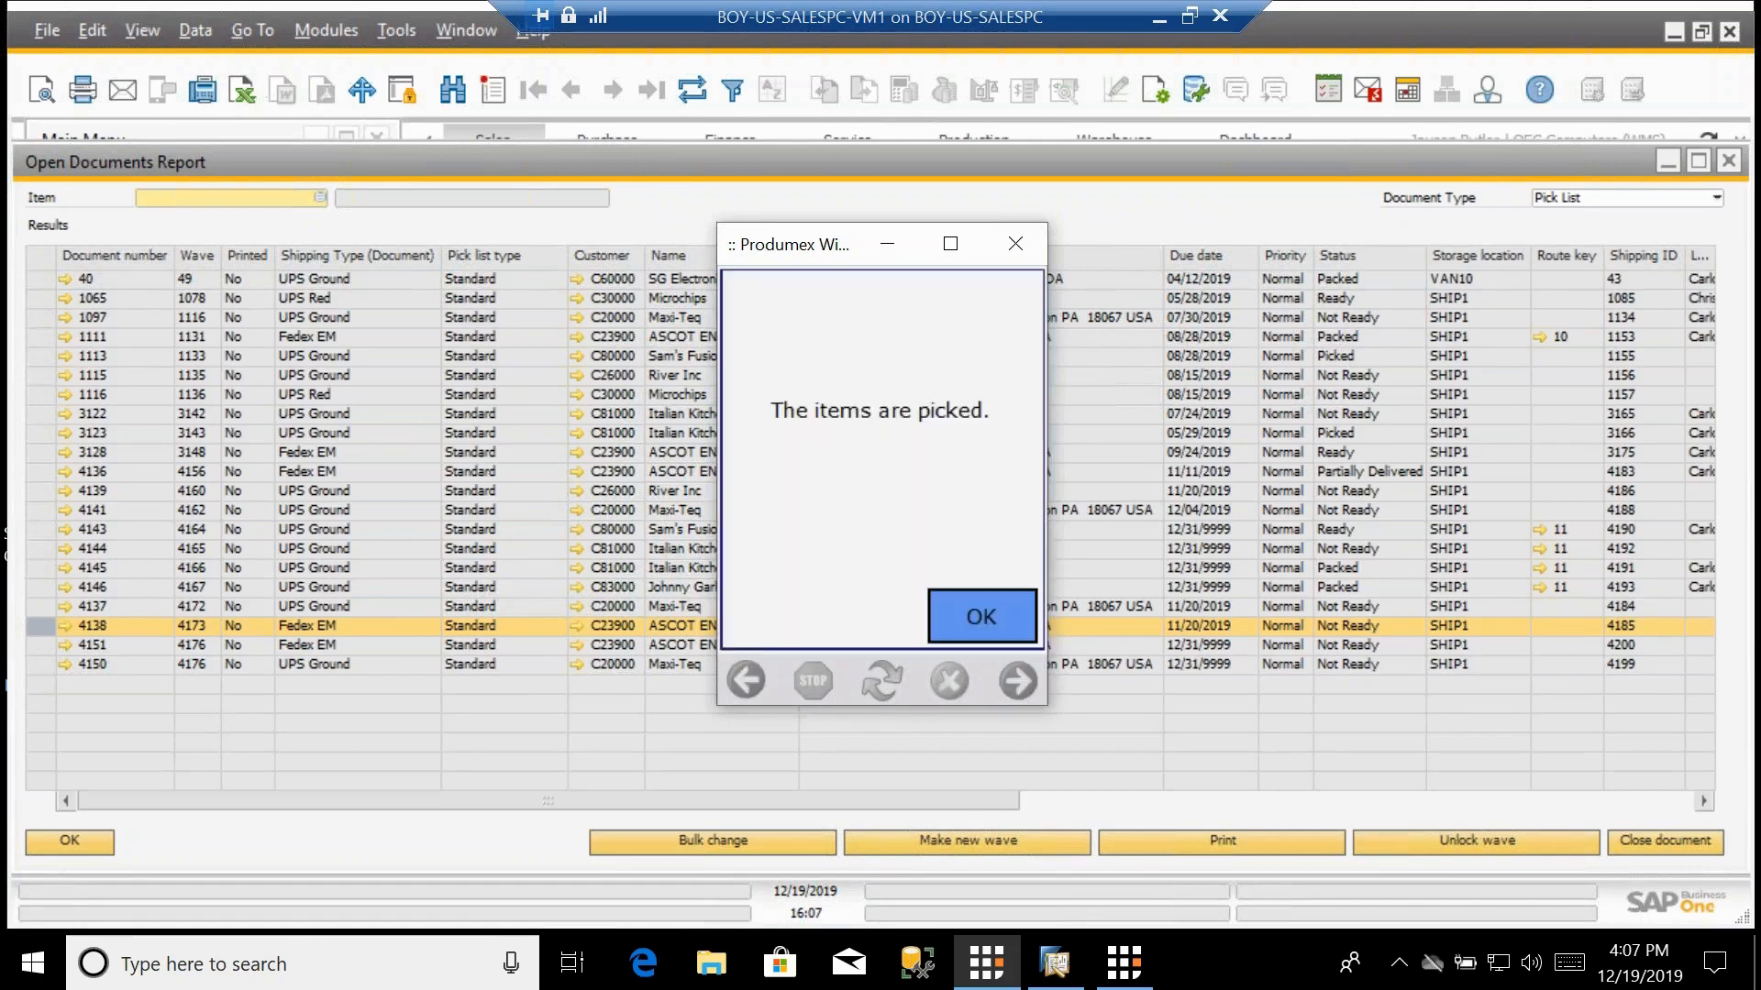
pyautogui.click(972, 621)
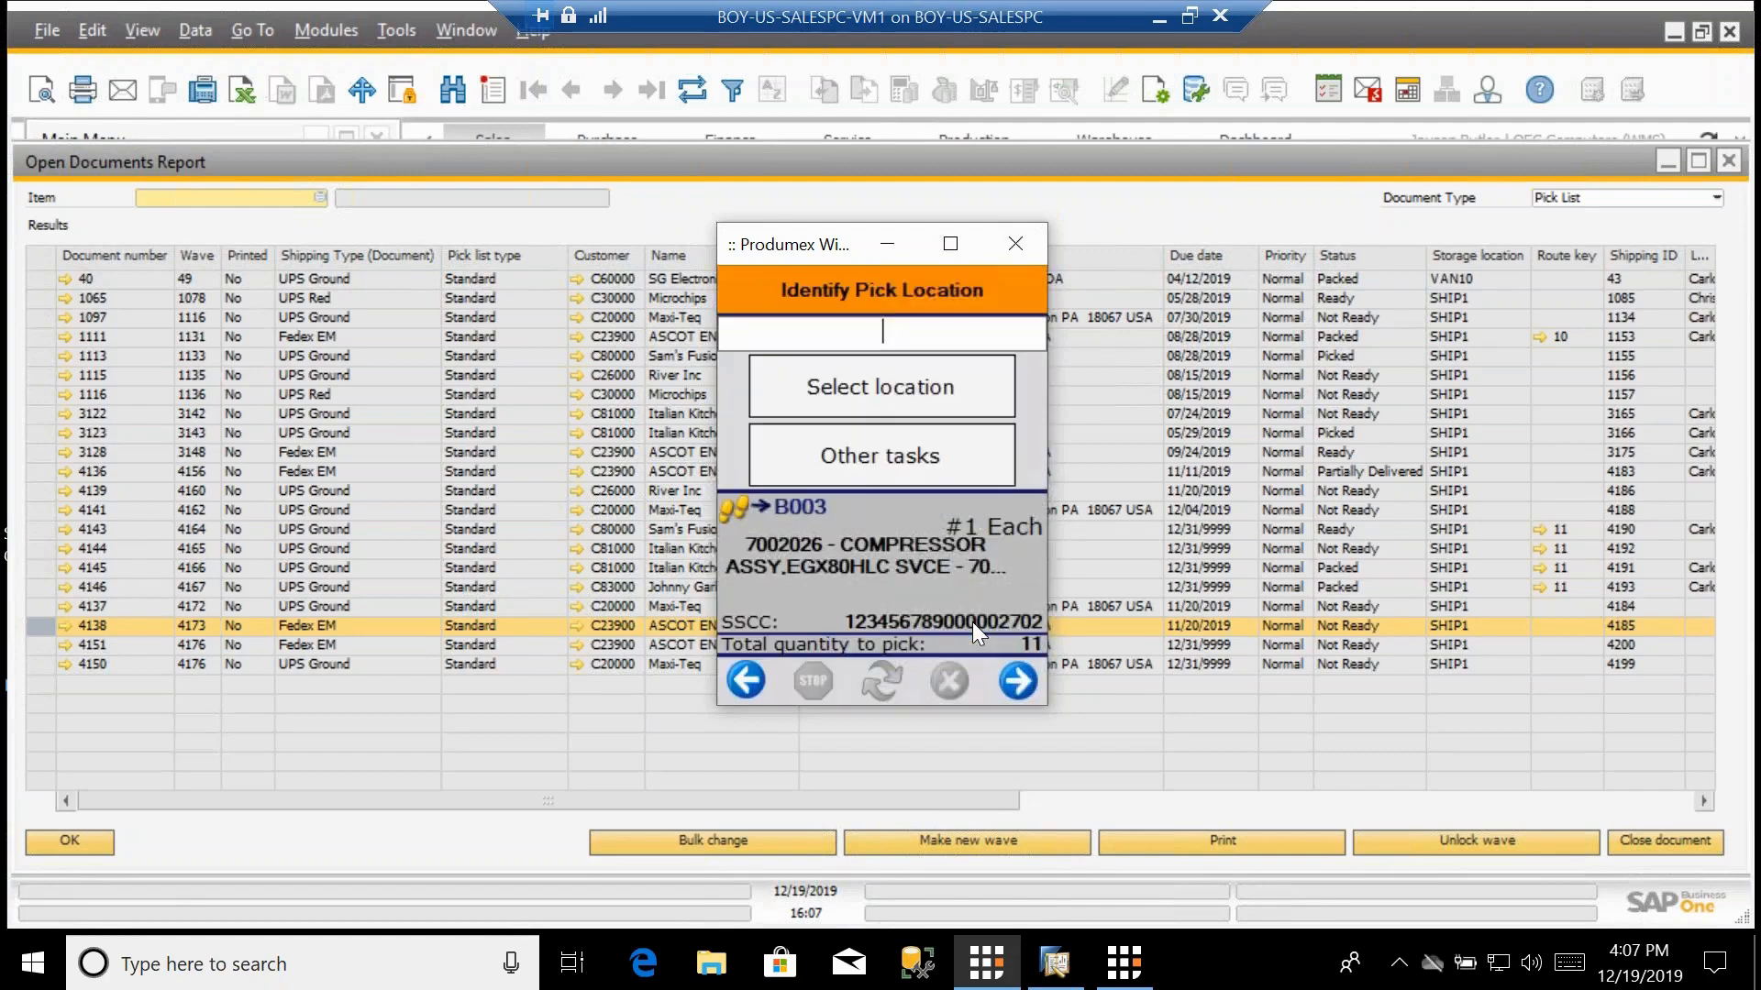
# Pick 1 each of compressor 7002026 from location B003 into moveable location C01B02.
pyautogui.write('B003')
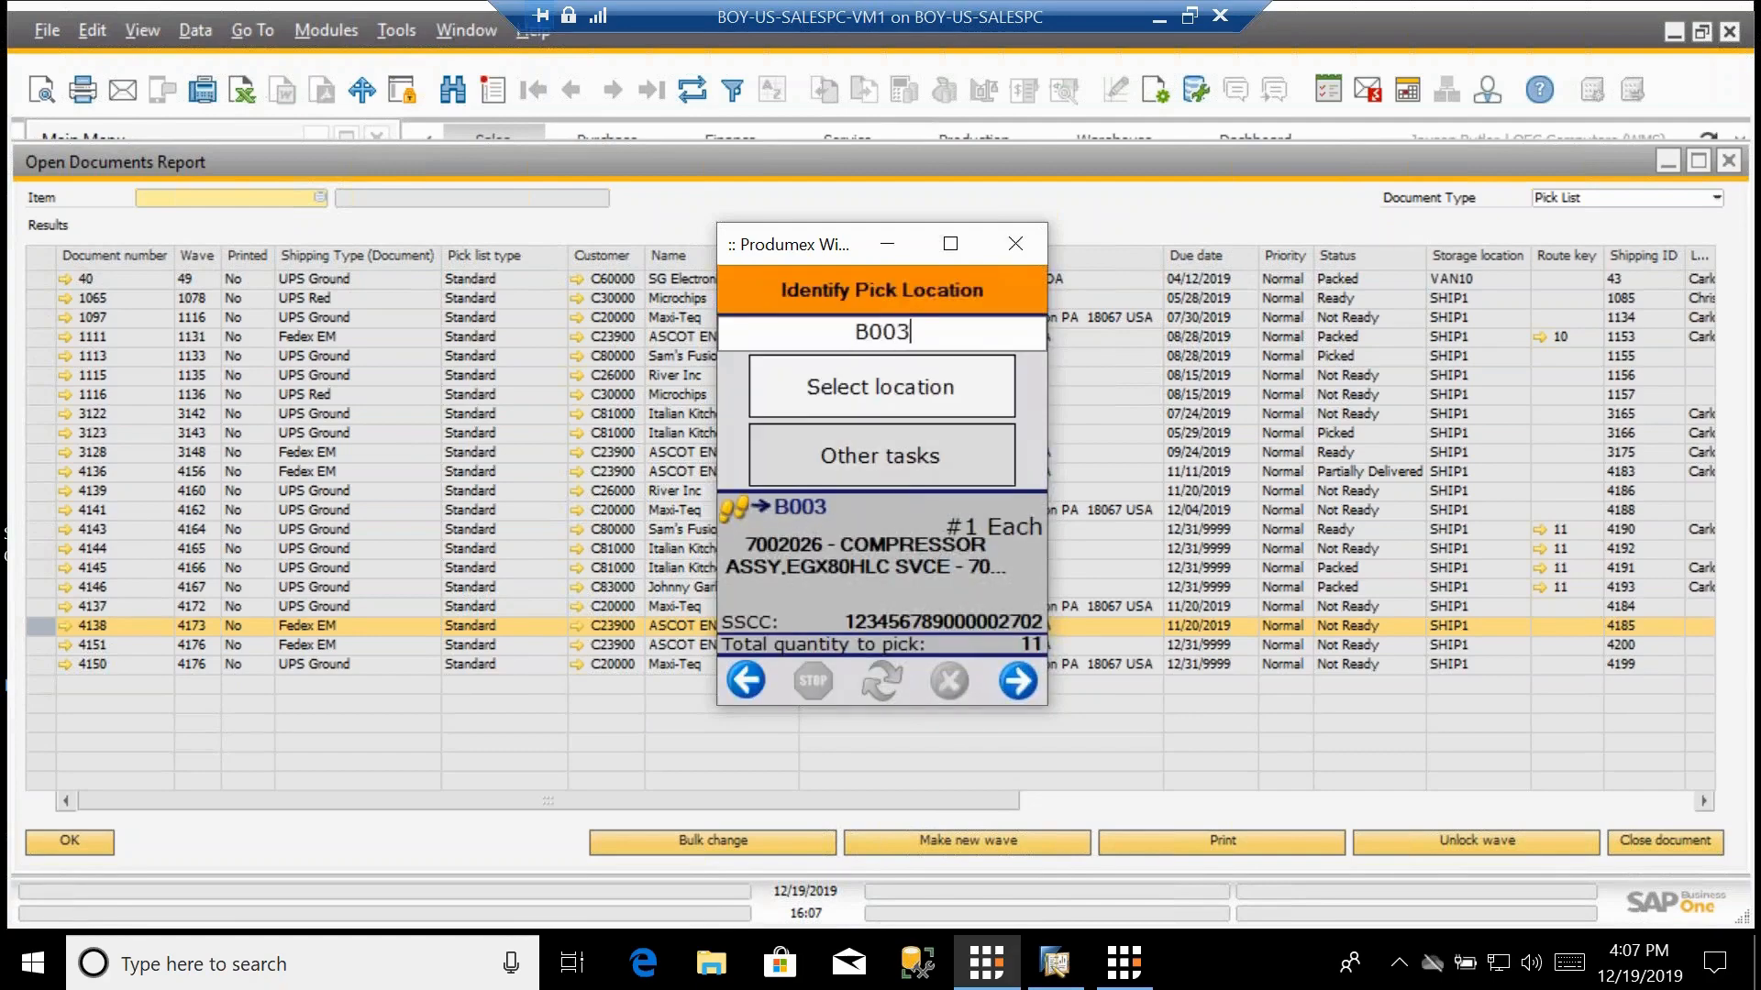
pyautogui.press('Return')
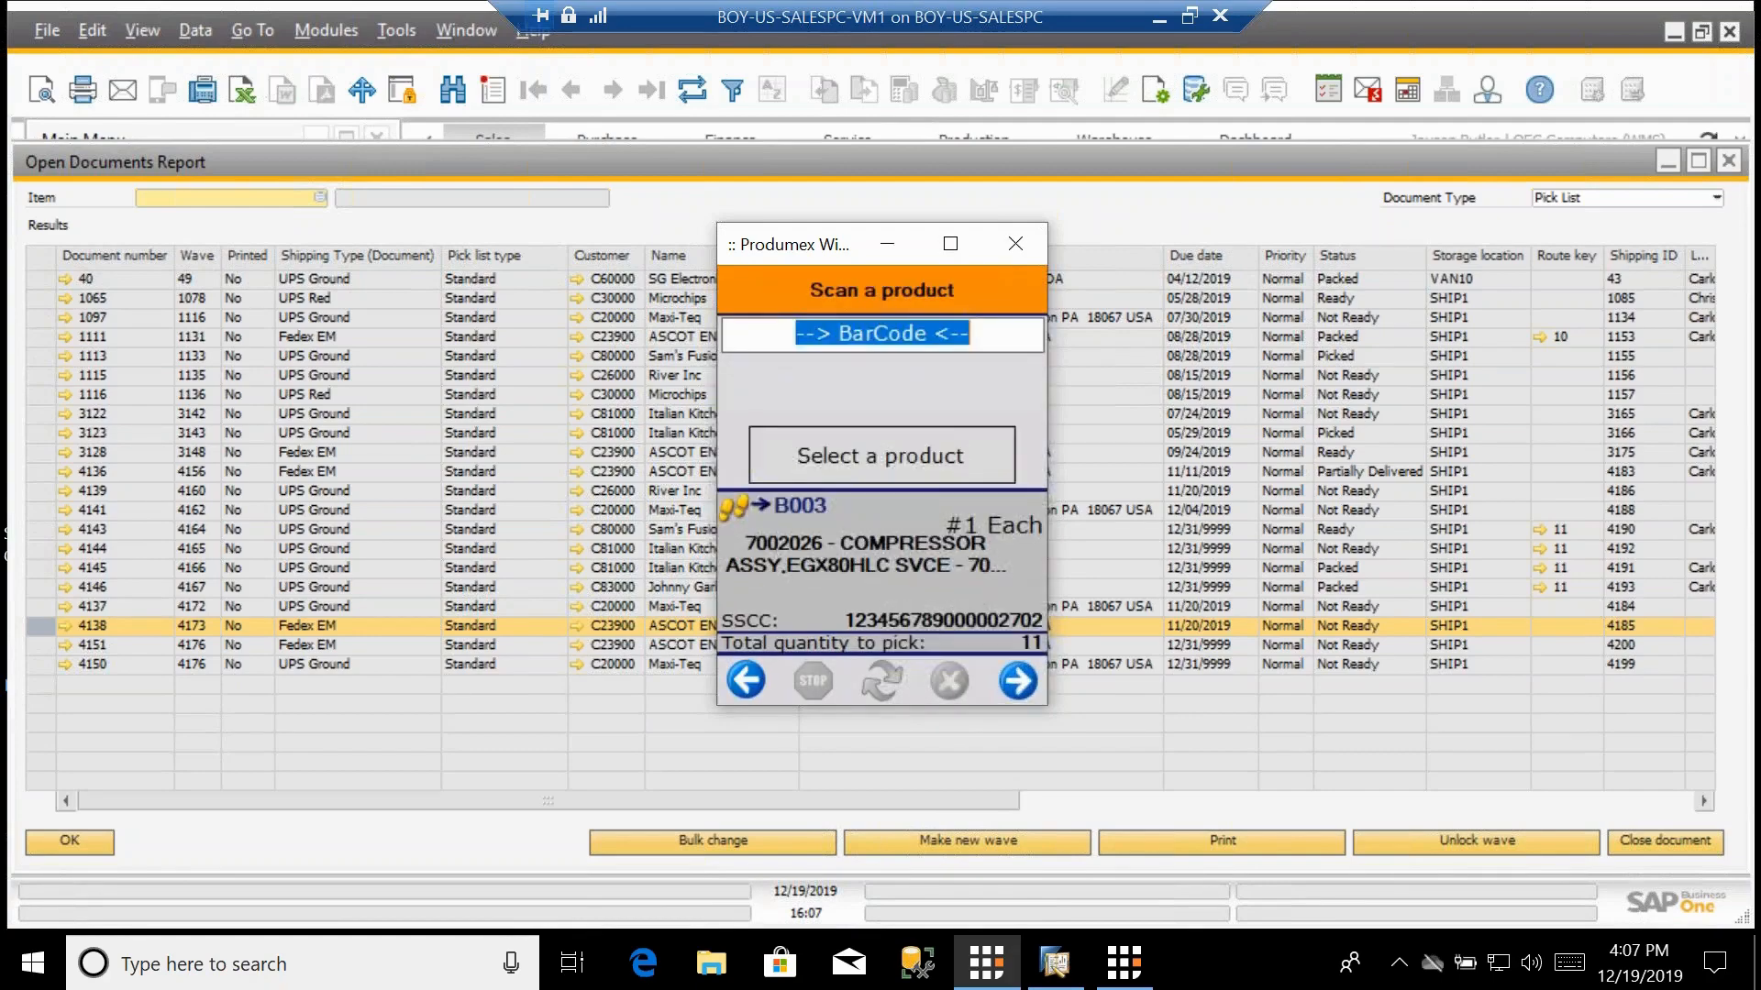
pyautogui.click(915, 453)
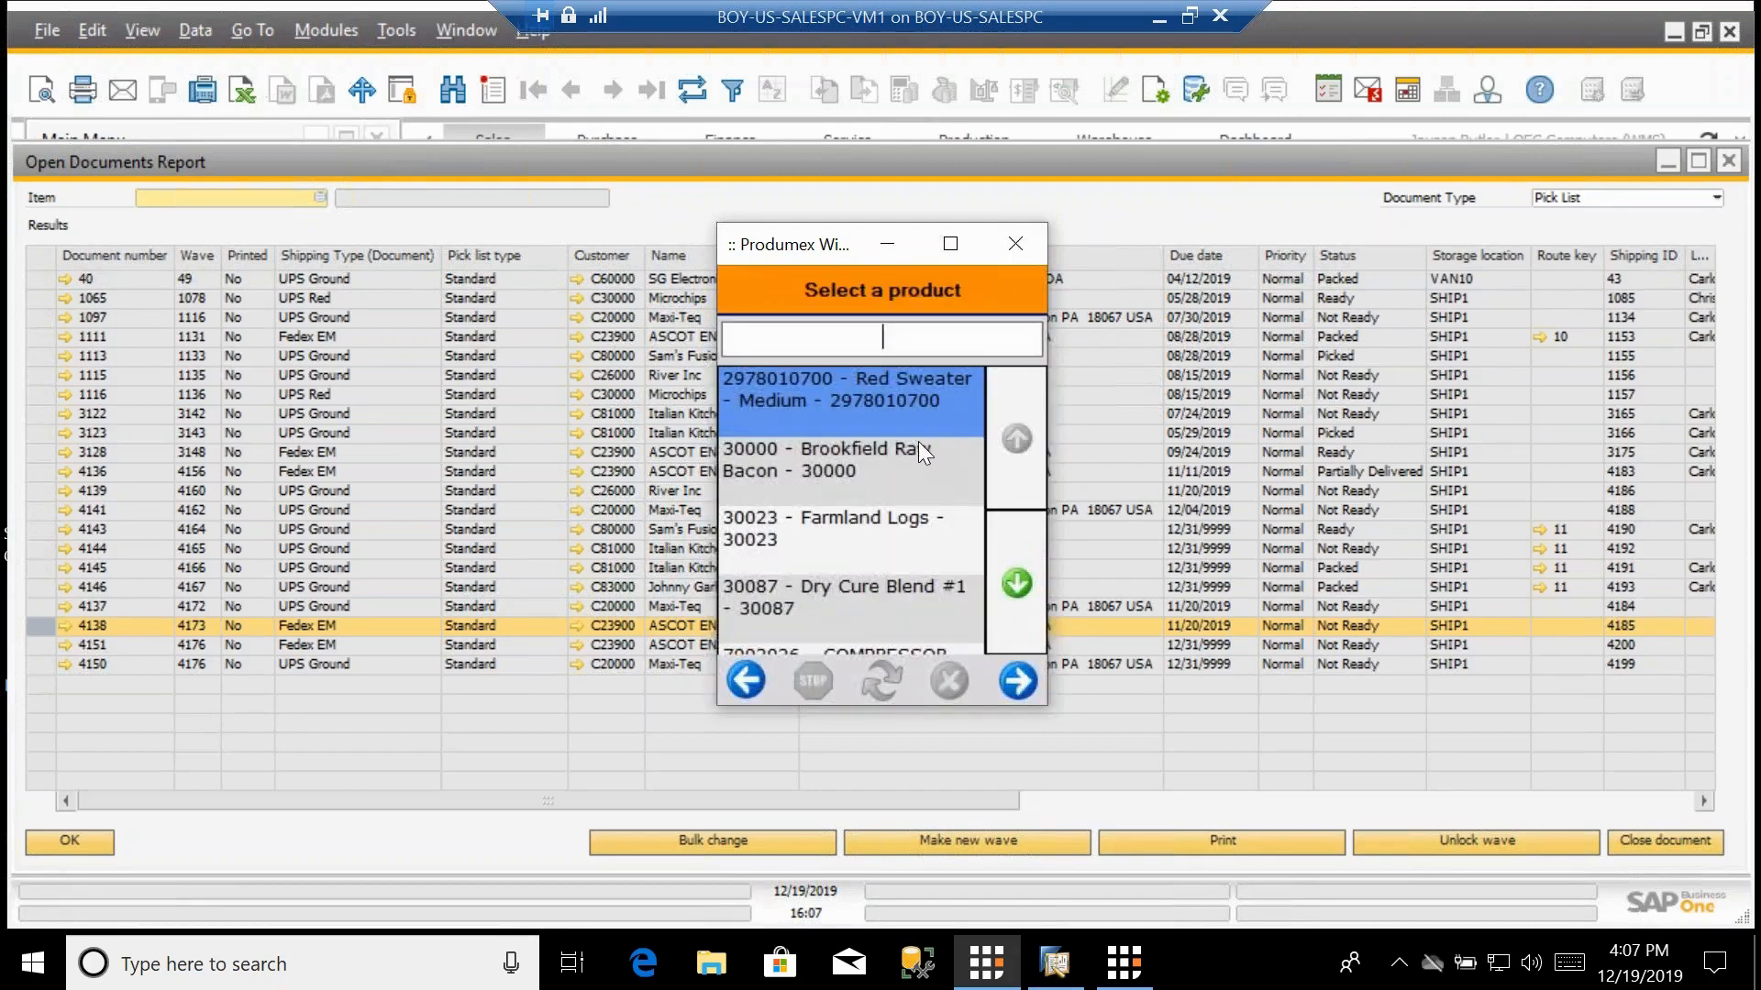
pyautogui.click(1009, 591)
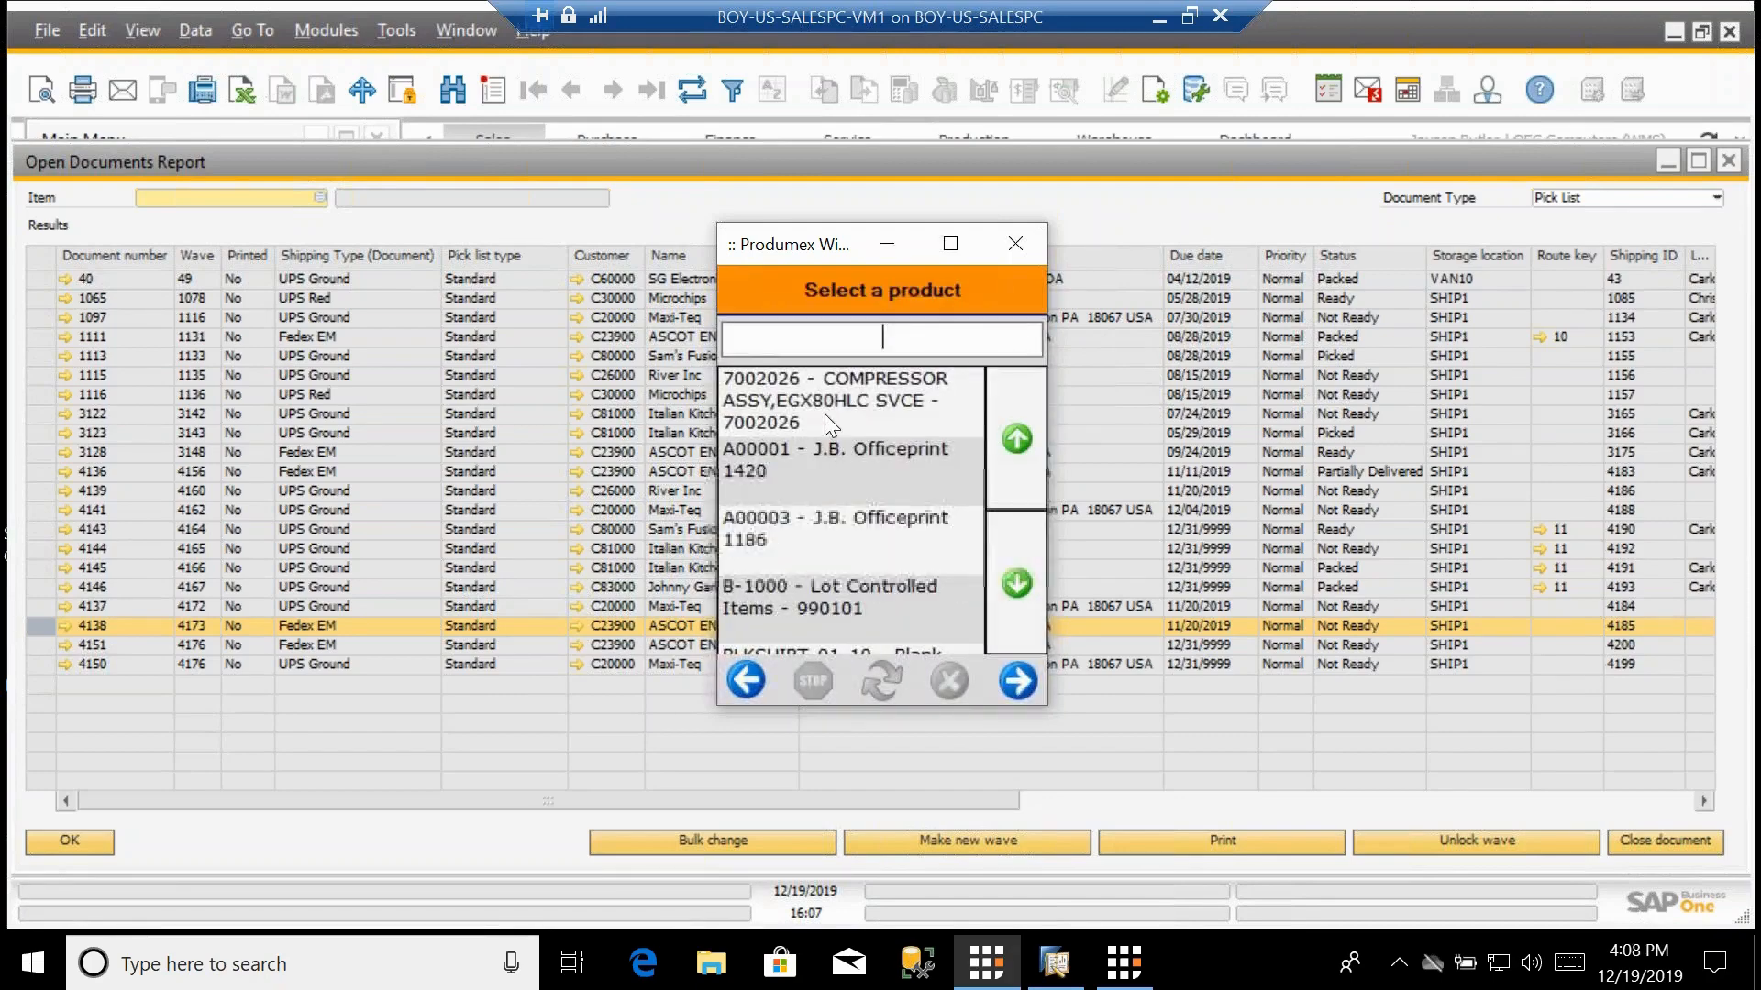
pyautogui.click(1018, 680)
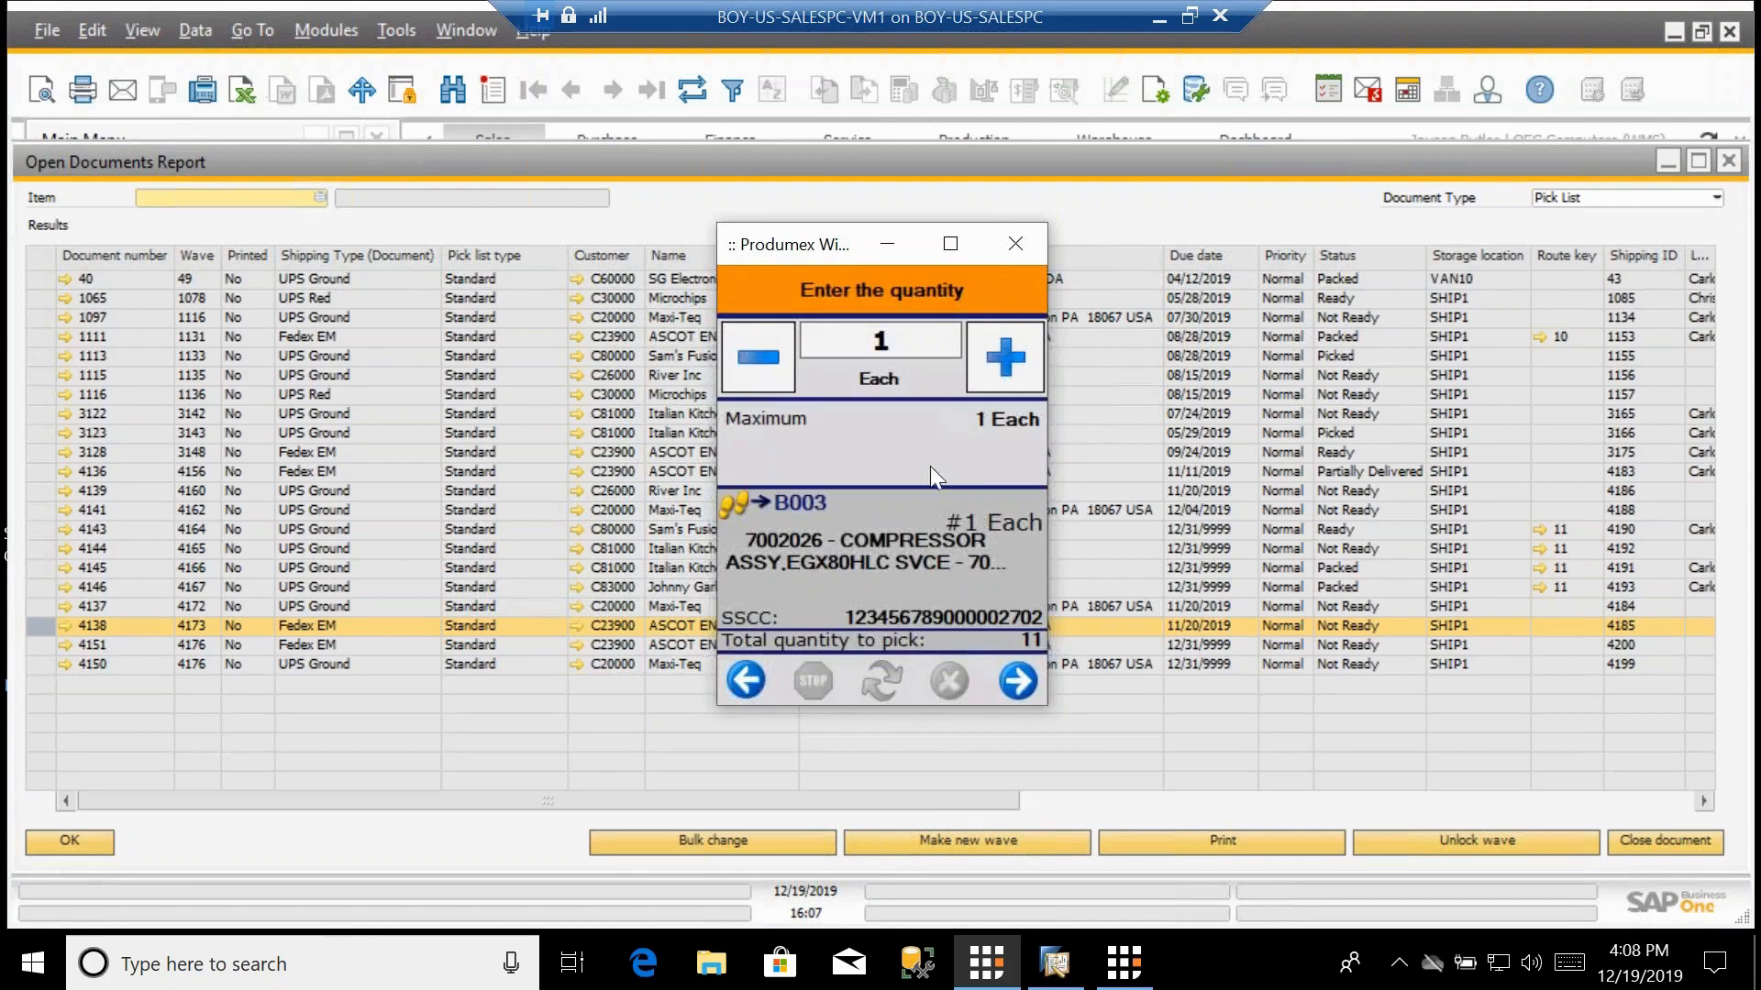
pyautogui.click(1018, 680)
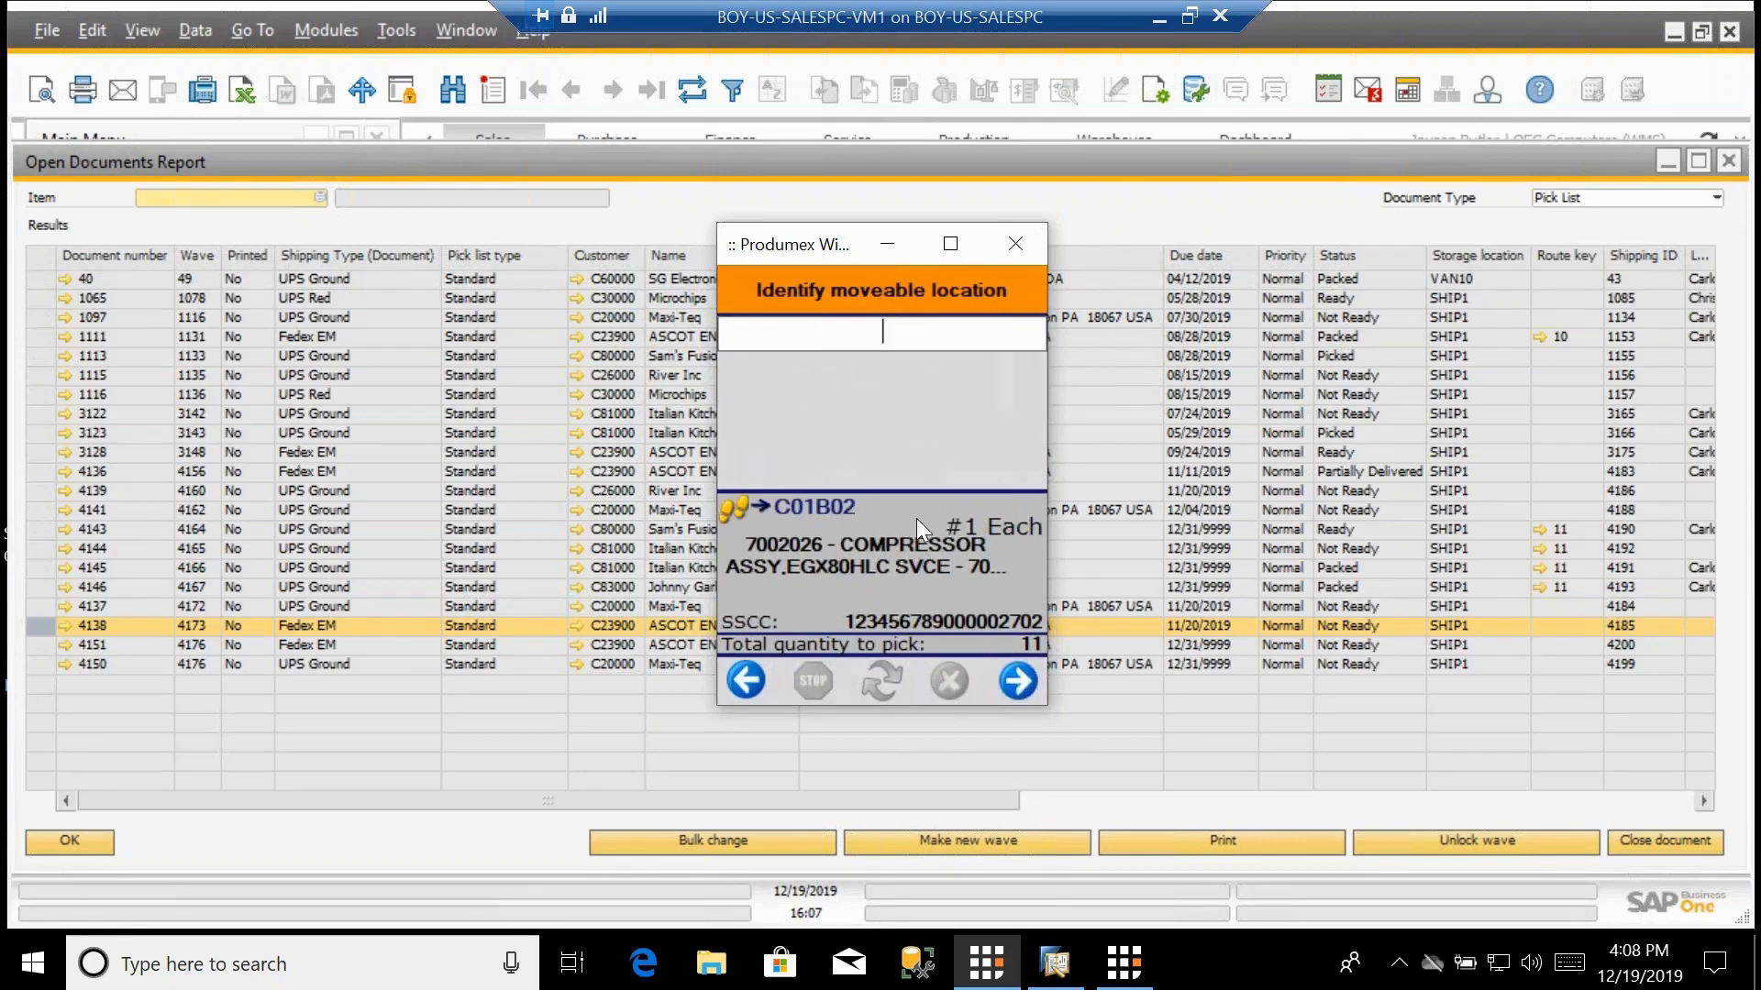
pyautogui.write('C01B03')
pyautogui.press('BackSpace')
pyautogui.write('2')
pyautogui.press('Return')
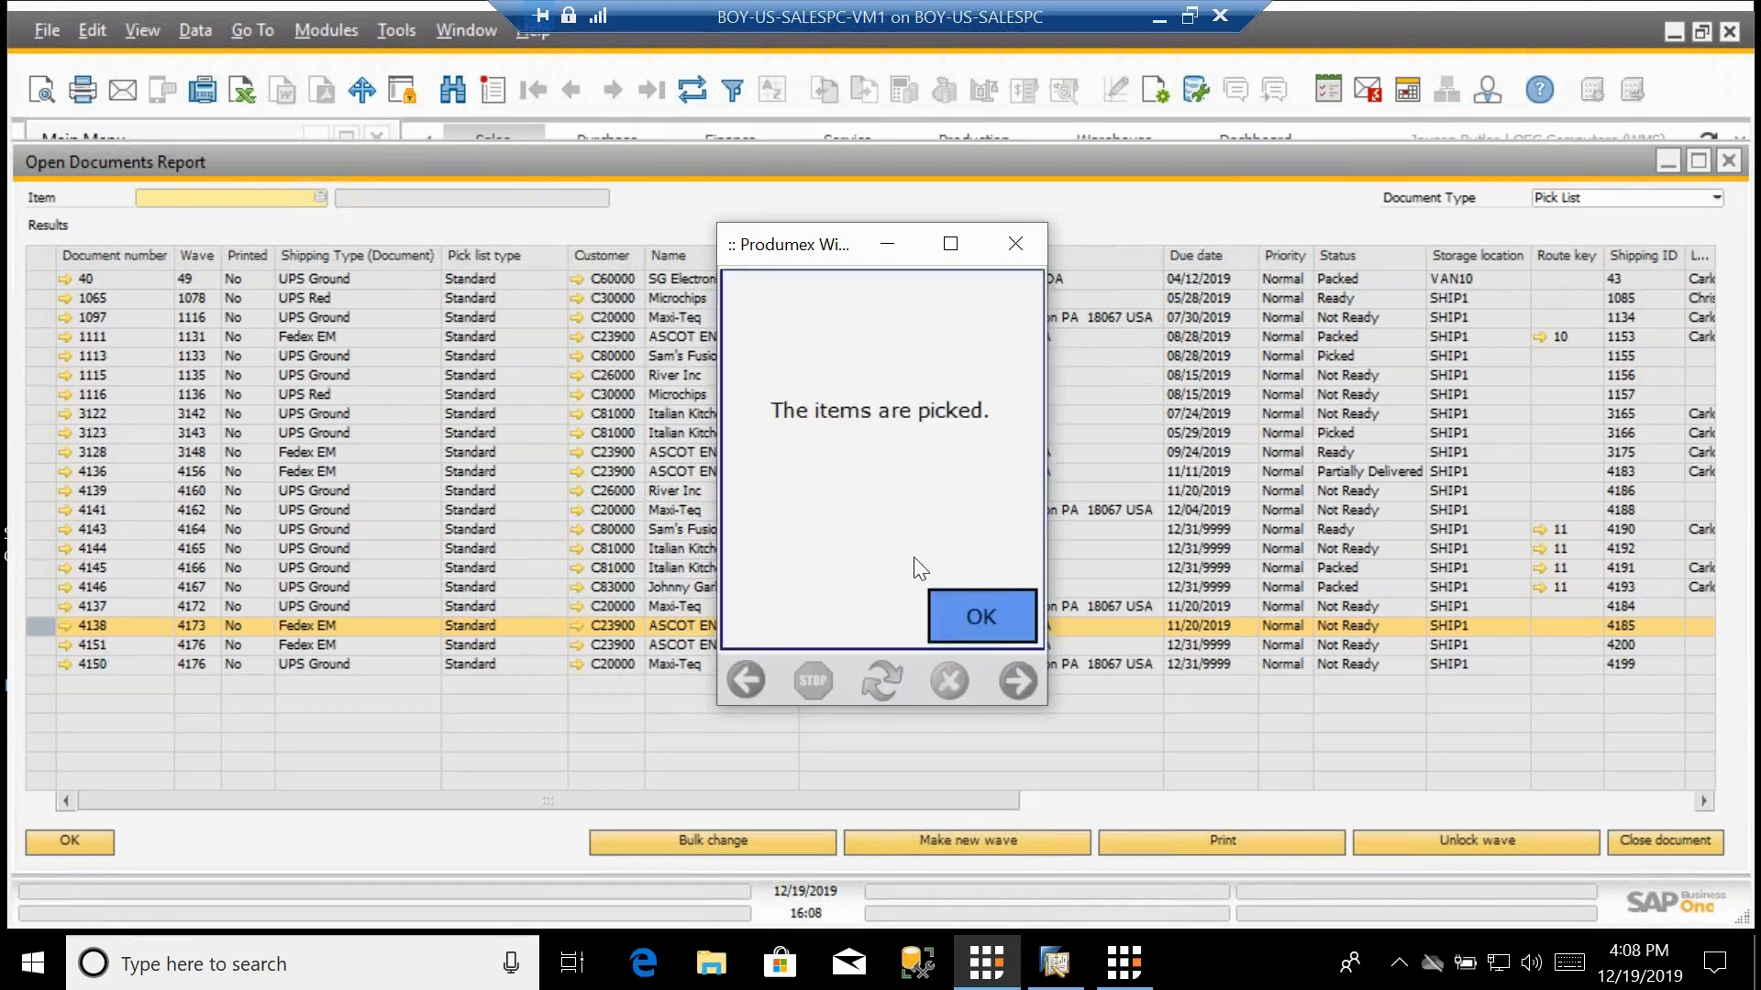
pyautogui.click(943, 607)
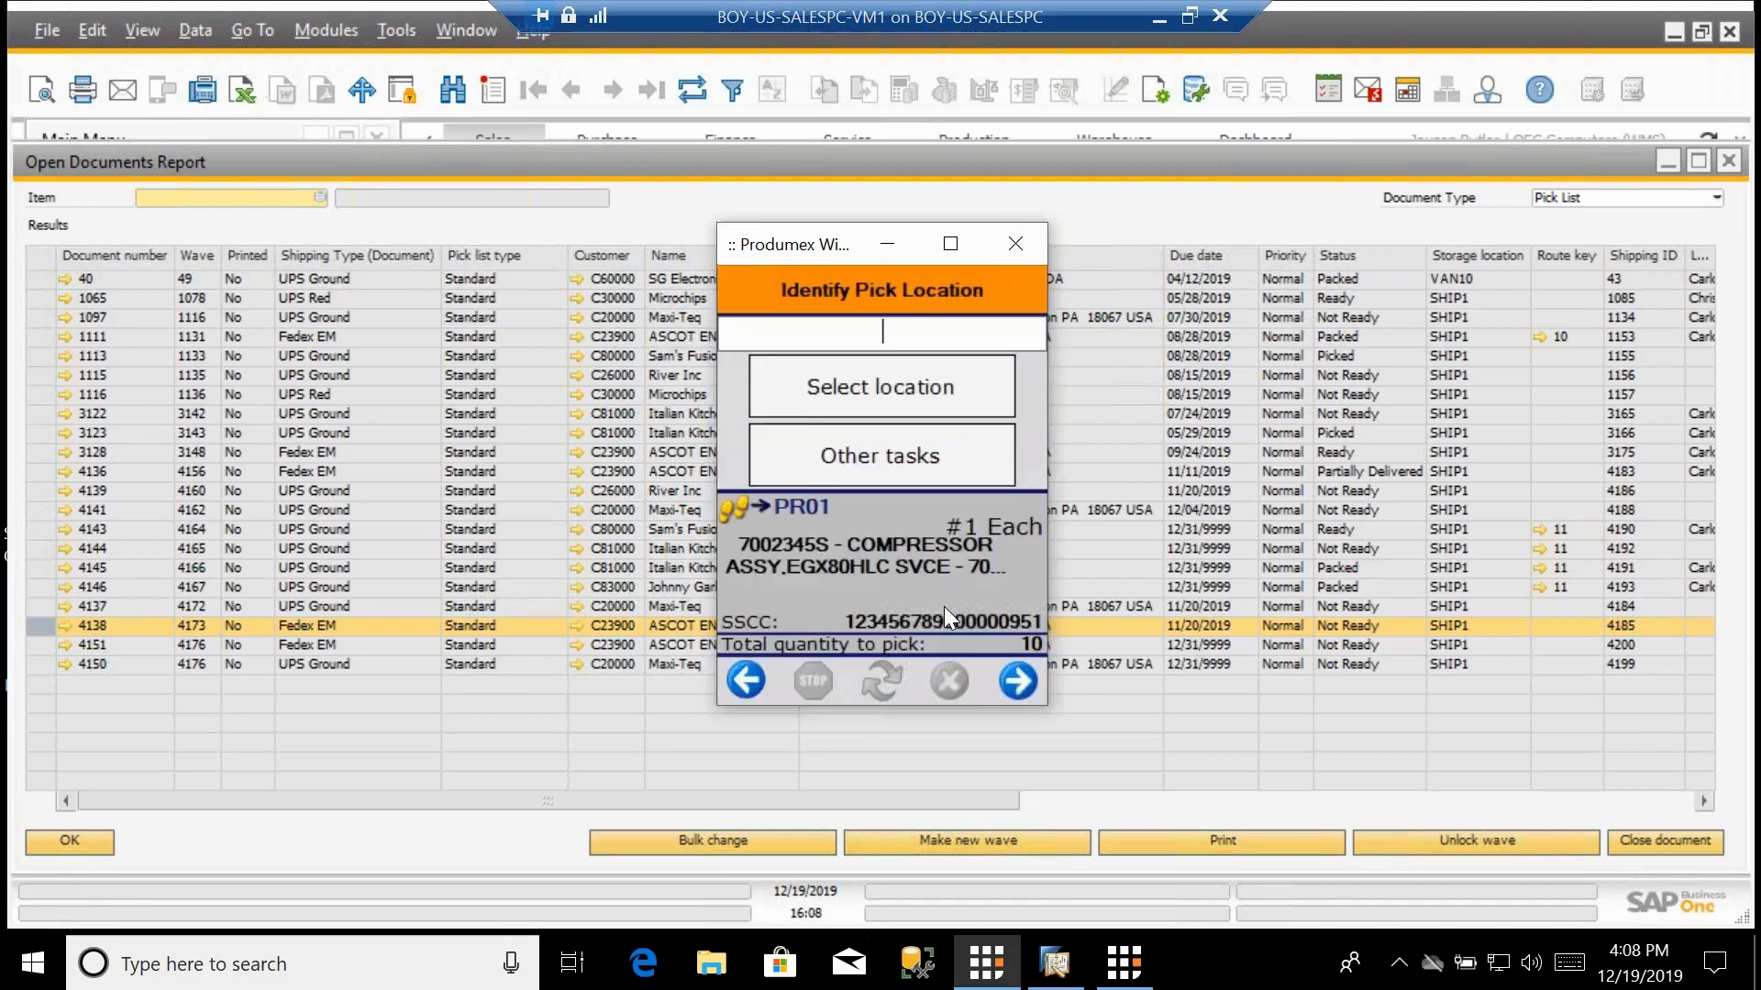
# Pick 1 each of compressor 7002345S from location PR01 into moveable location C01B02.
pyautogui.write('PRO')
pyautogui.press('BackSpace')
pyautogui.write('01')
pyautogui.press('Return')
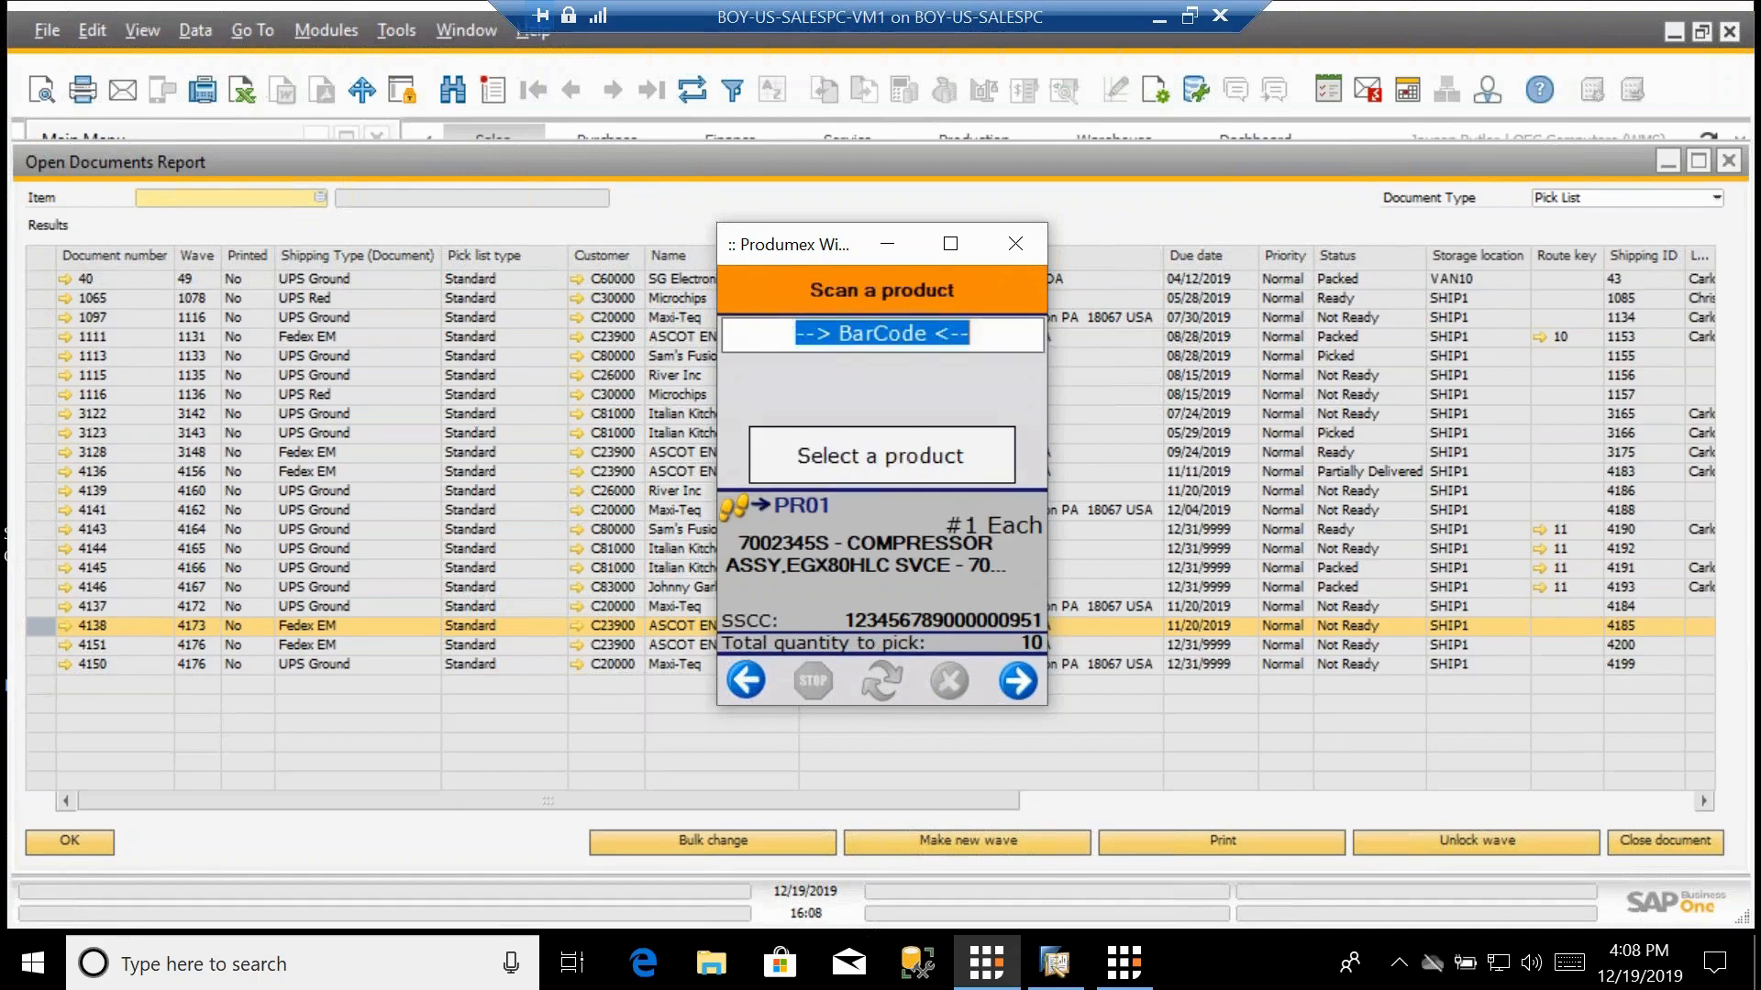
pyautogui.click(873, 442)
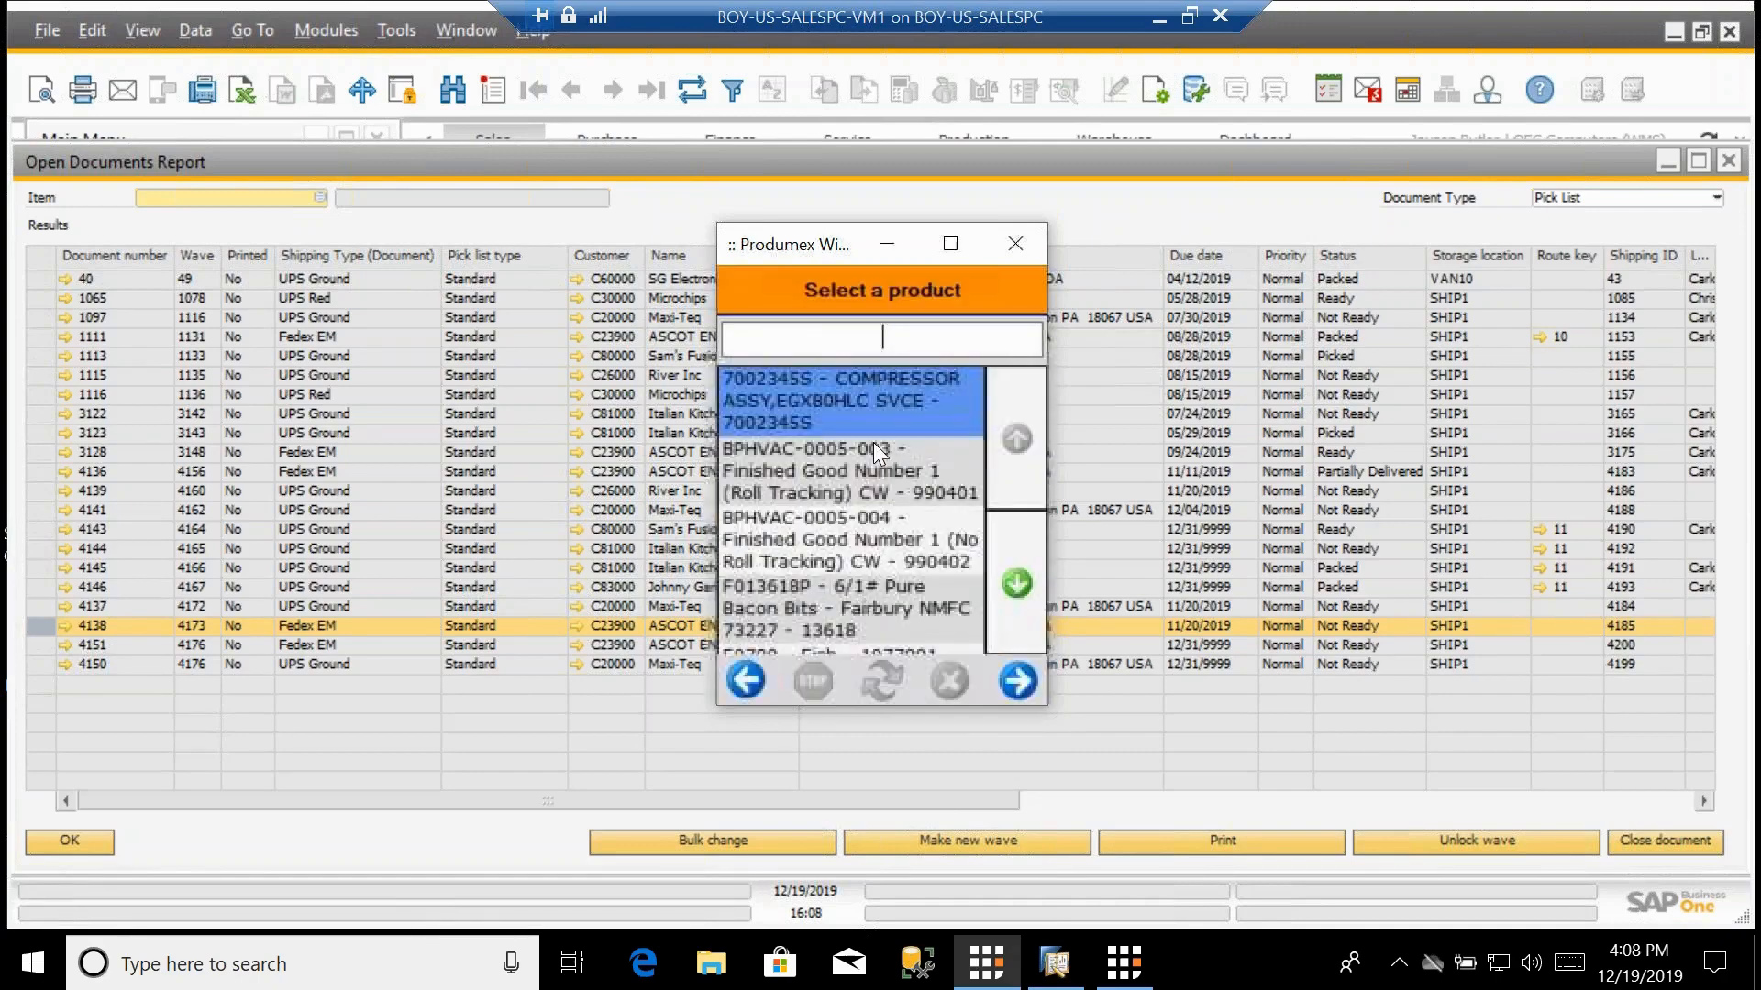
pyautogui.click(1005, 677)
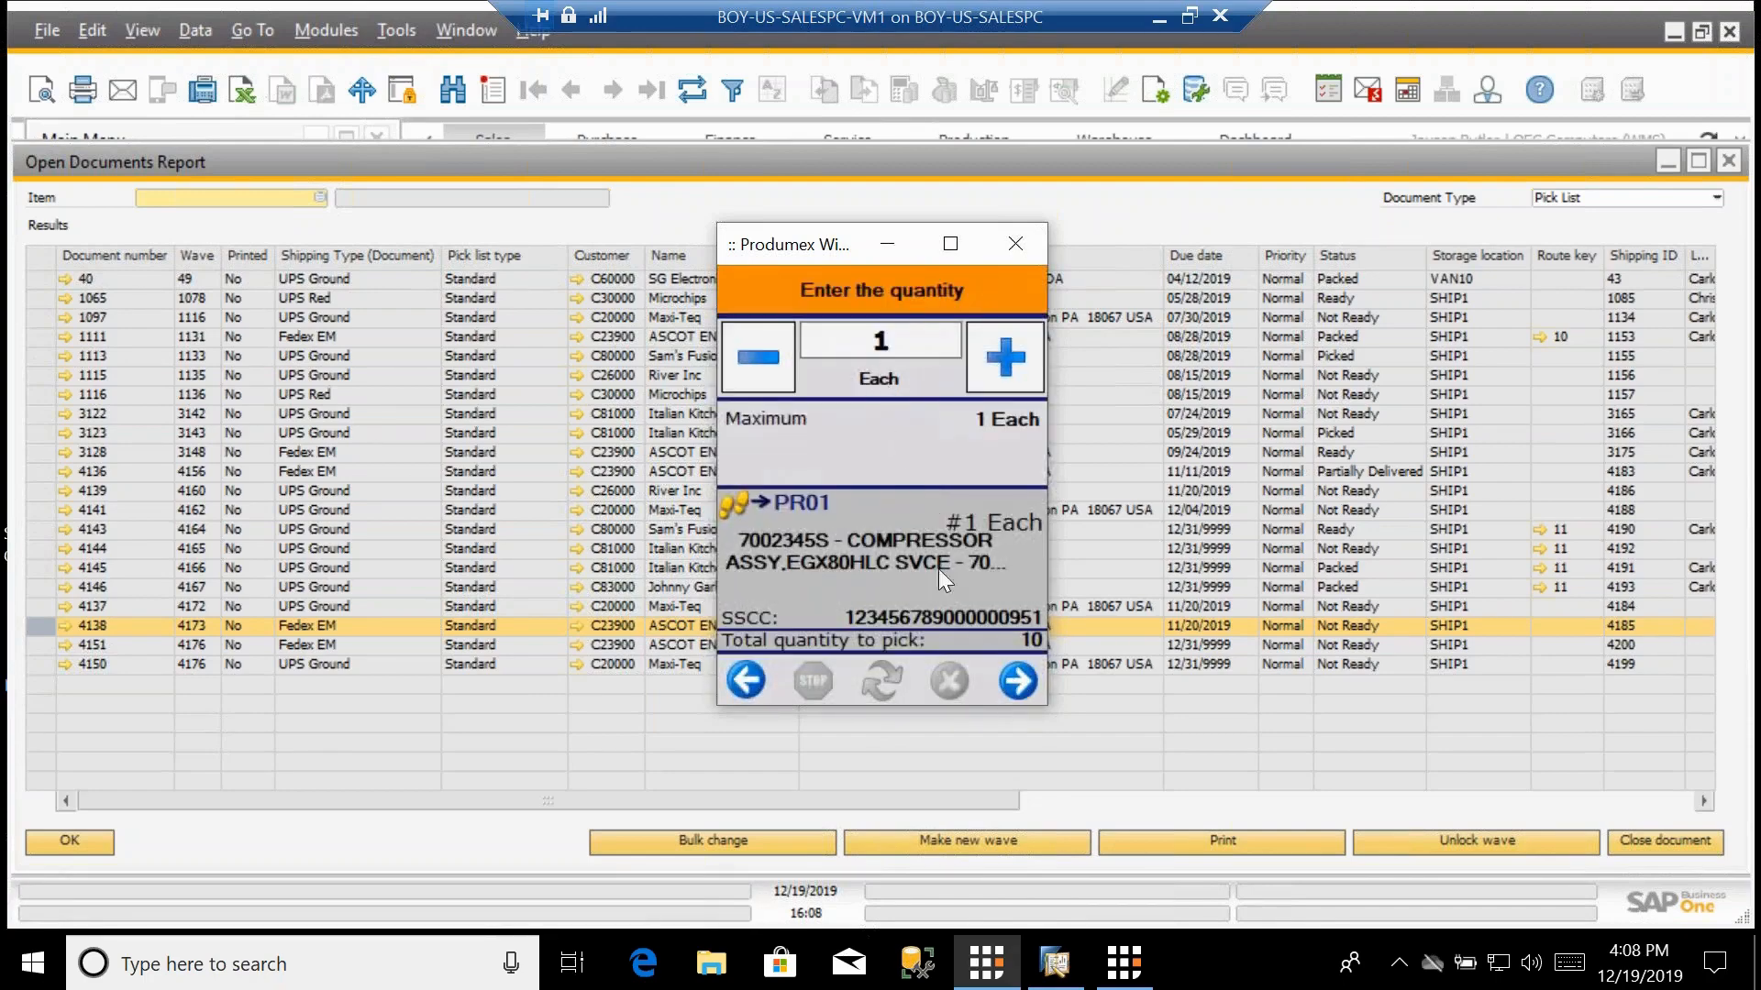
pyautogui.click(1015, 686)
pyautogui.write('C')
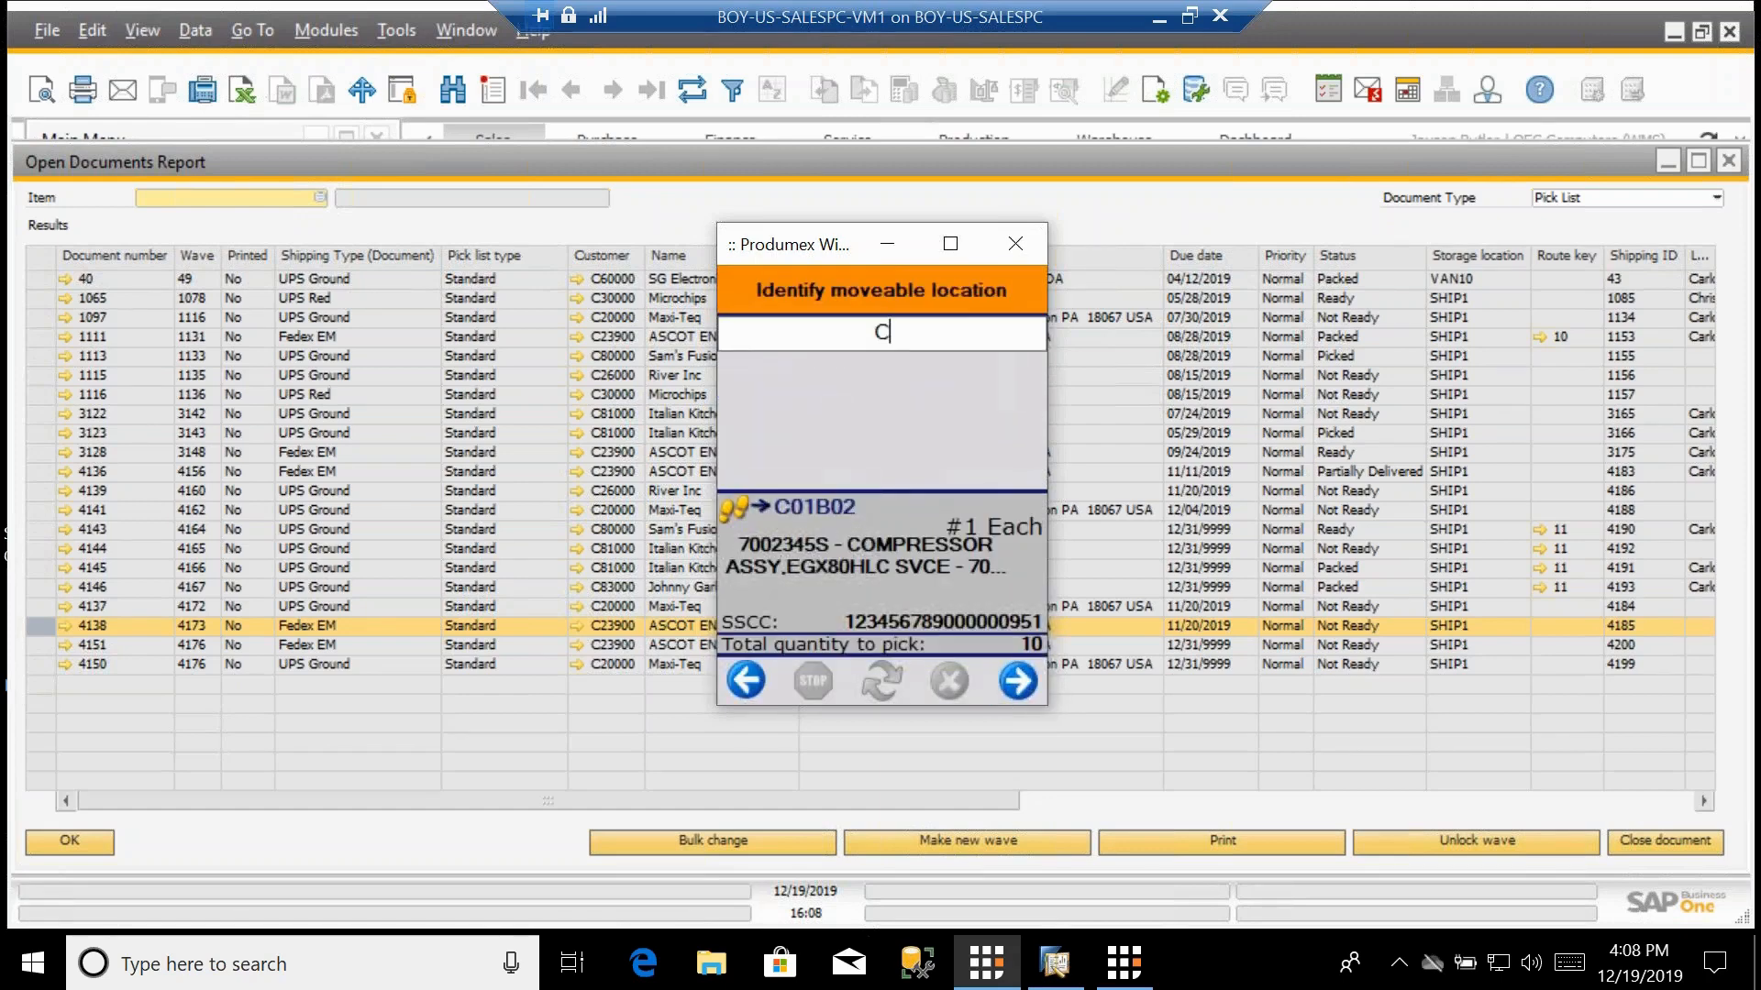
pyautogui.write('01B02')
pyautogui.press('Return')
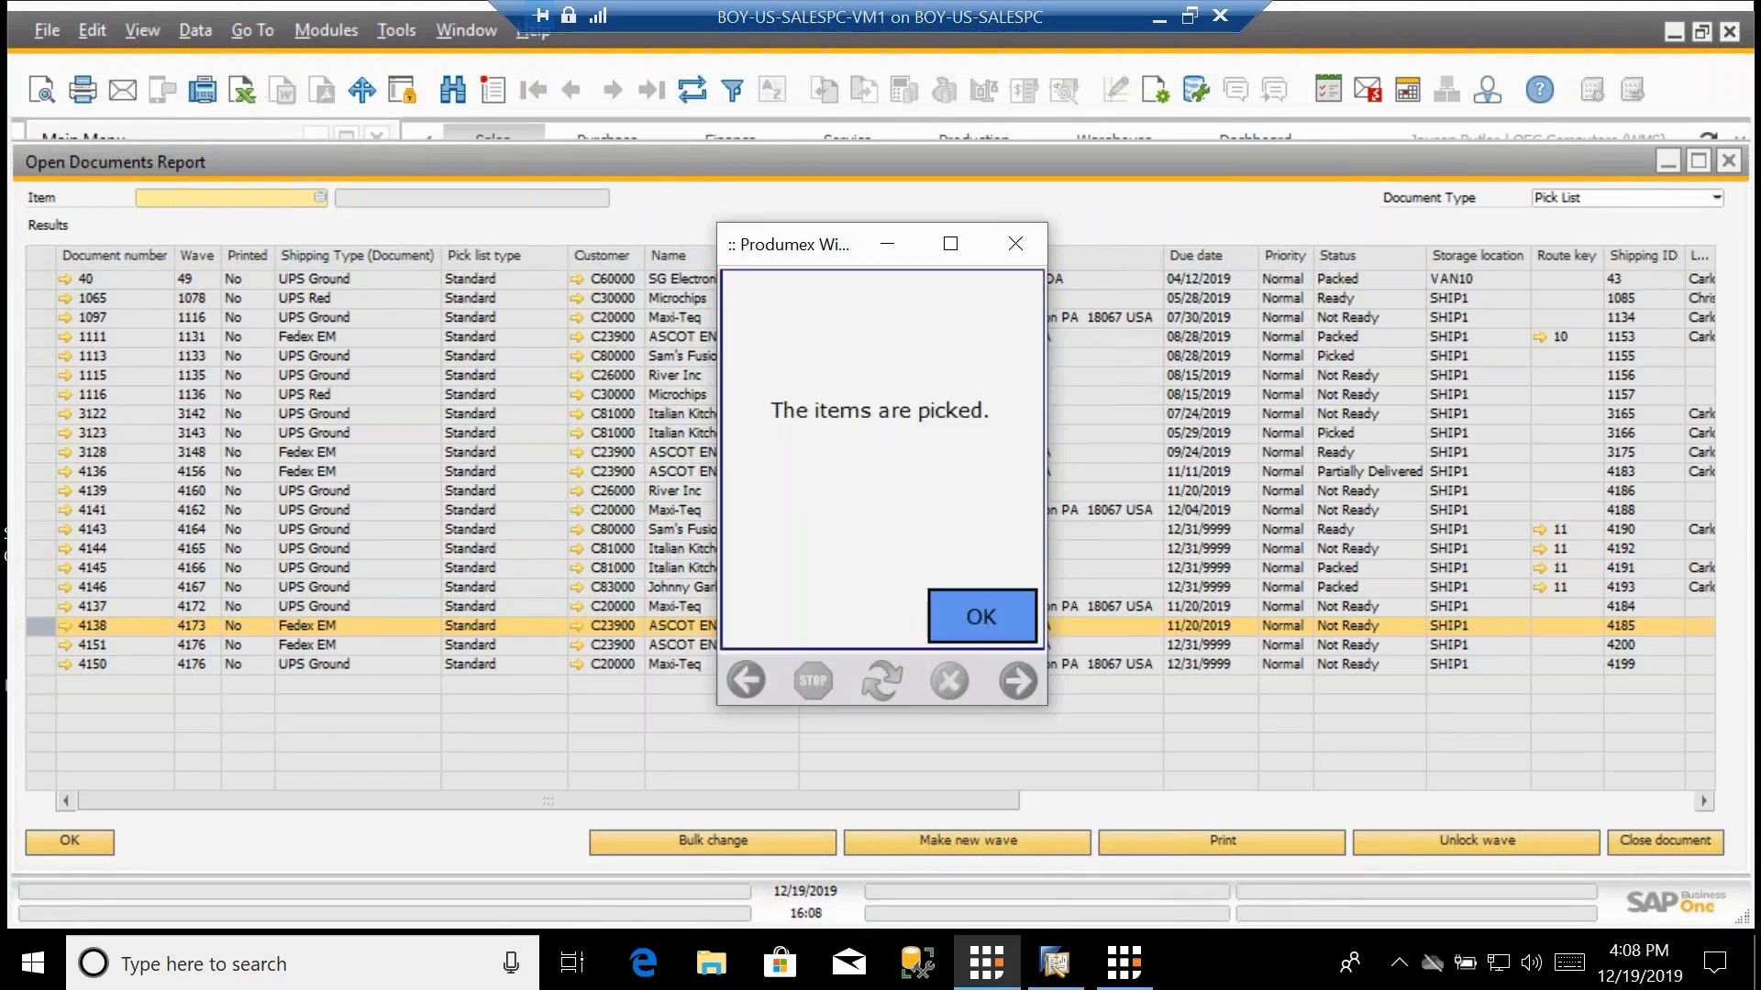
pyautogui.click(960, 620)
# Identify PR03 as the pick location for inverter 7003828.
pyautogui.write('PR03')
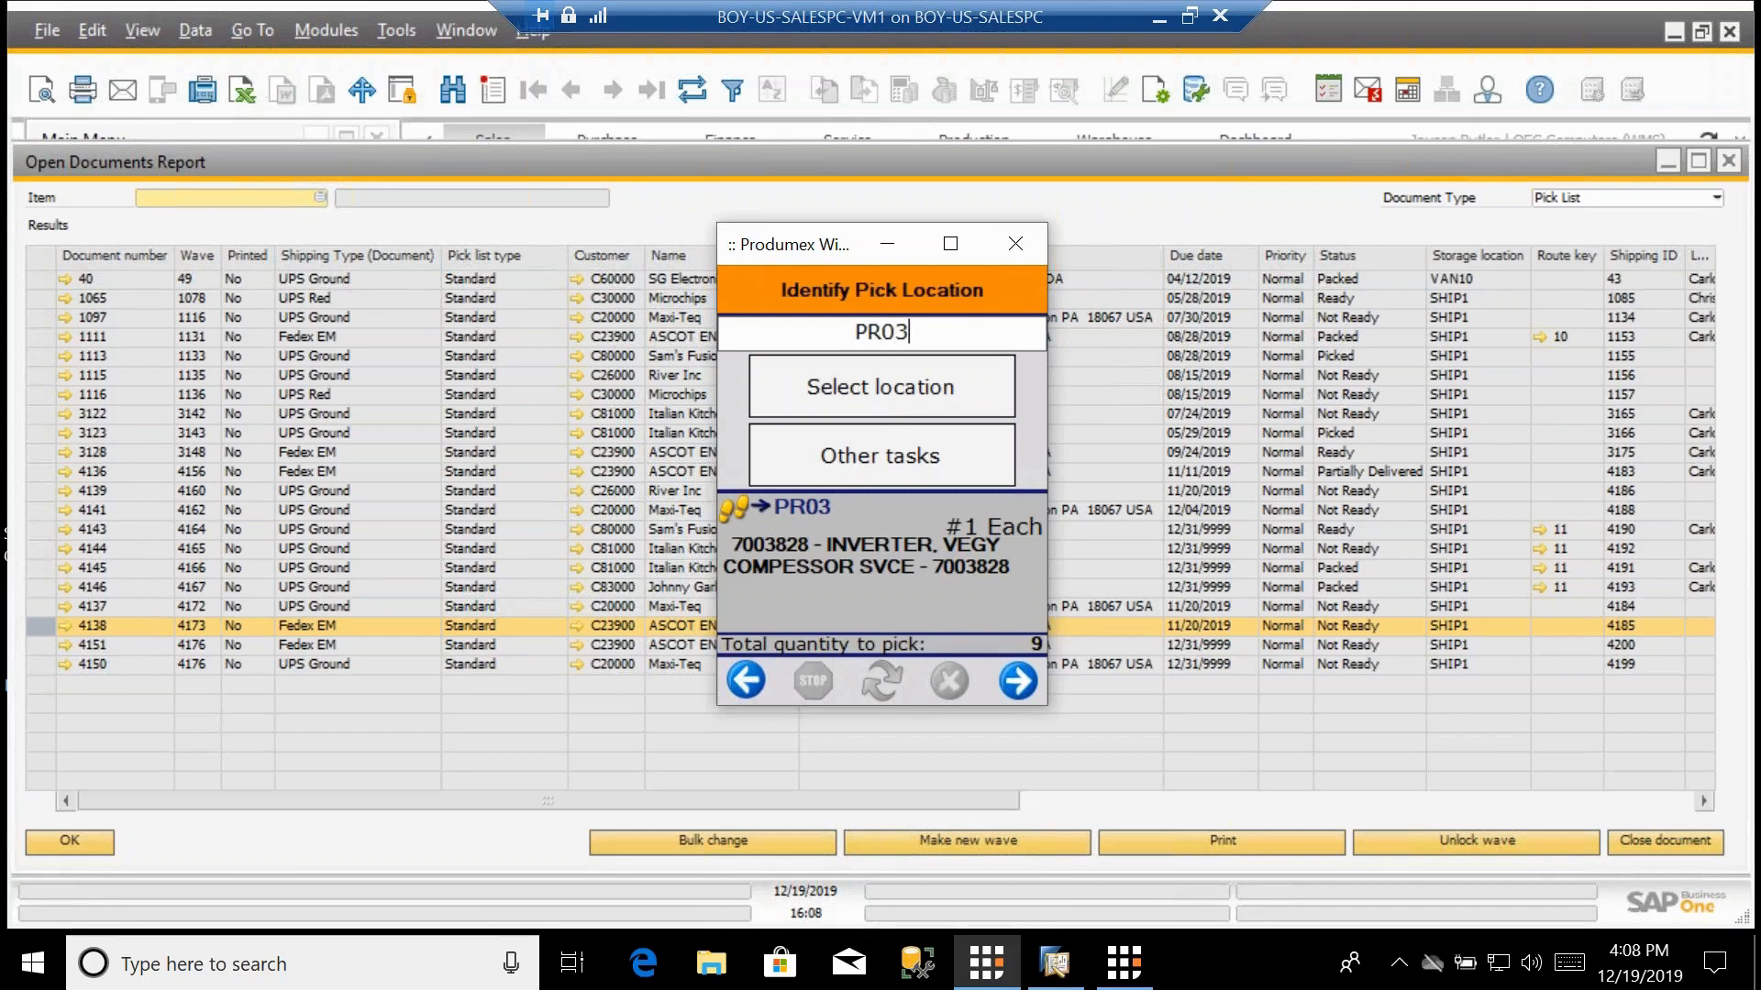
pyautogui.press('Return')
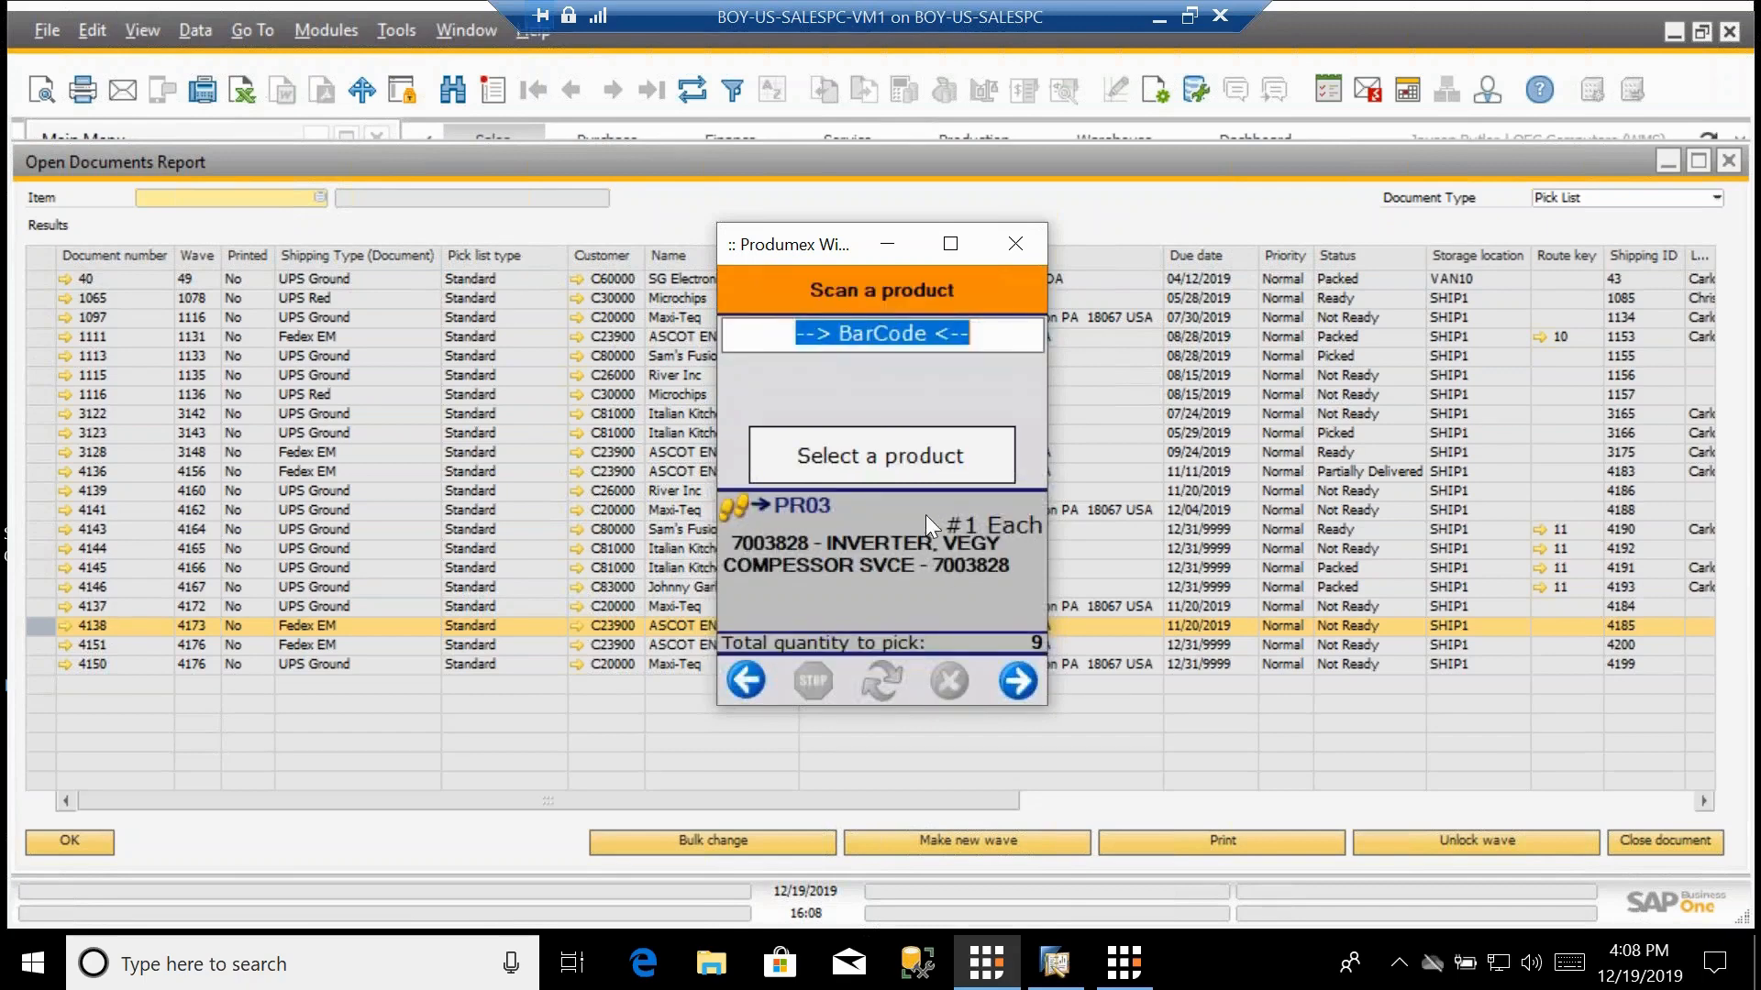
# Try to select compressor 7002026 as the product picked at location PR03.
pyautogui.click(910, 471)
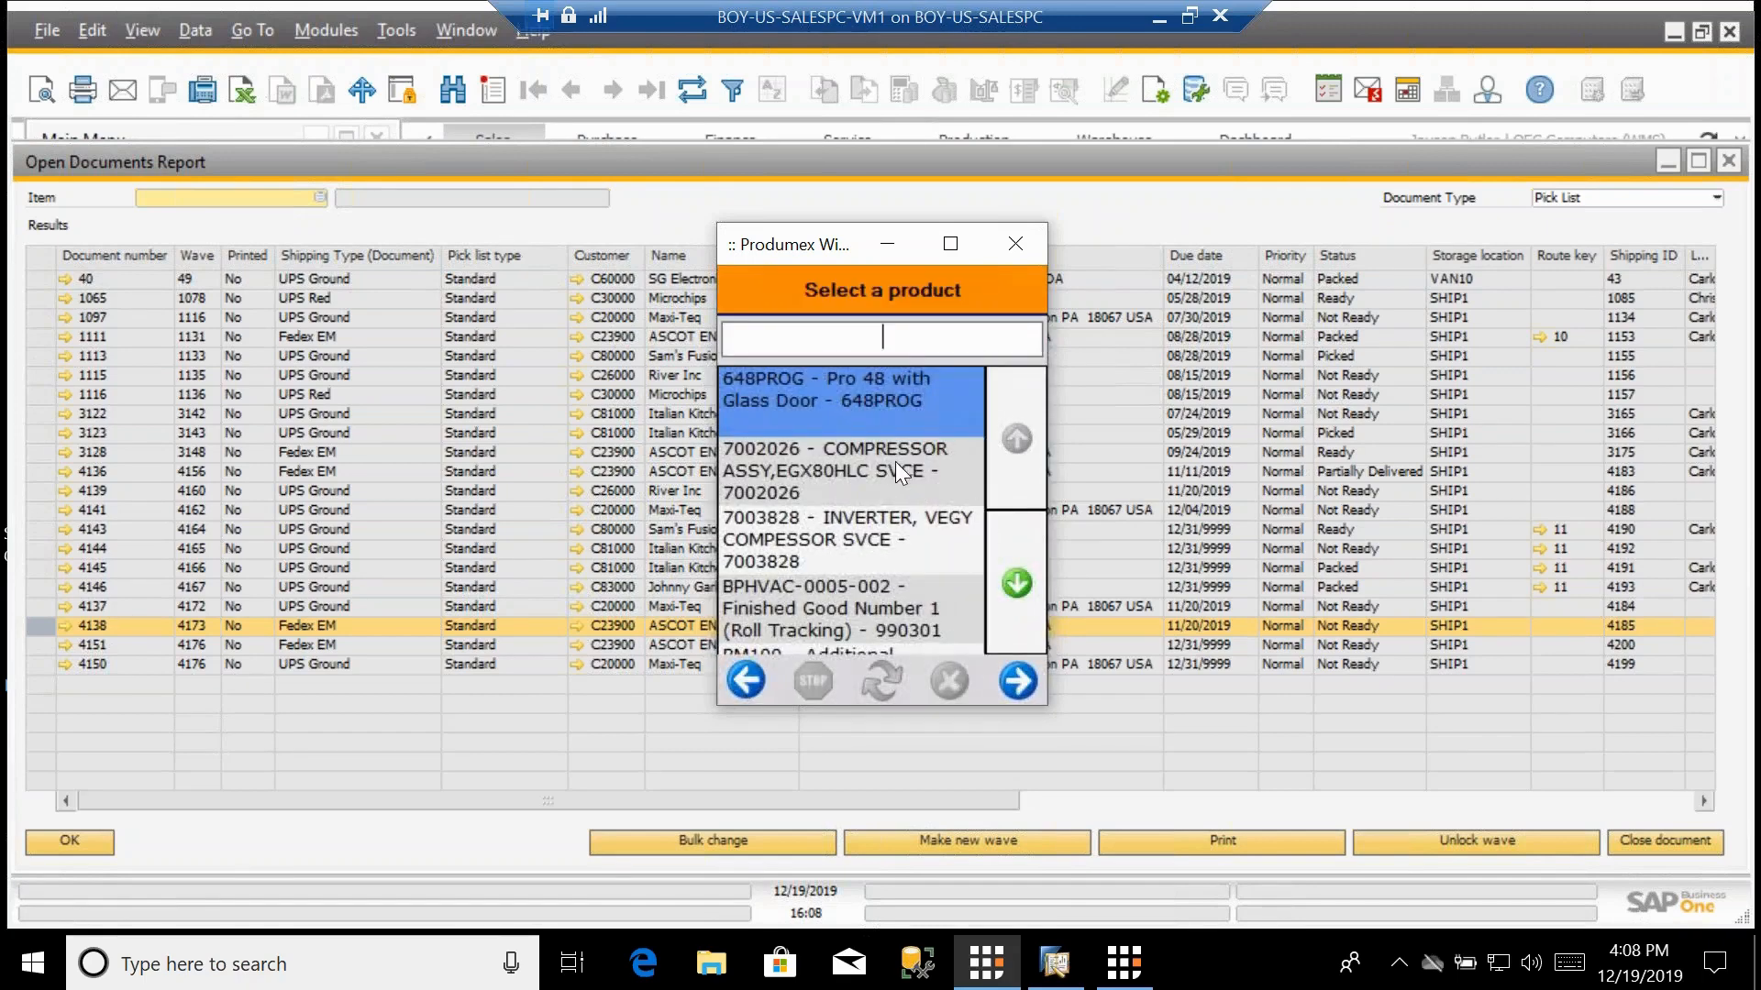
pyautogui.click(895, 460)
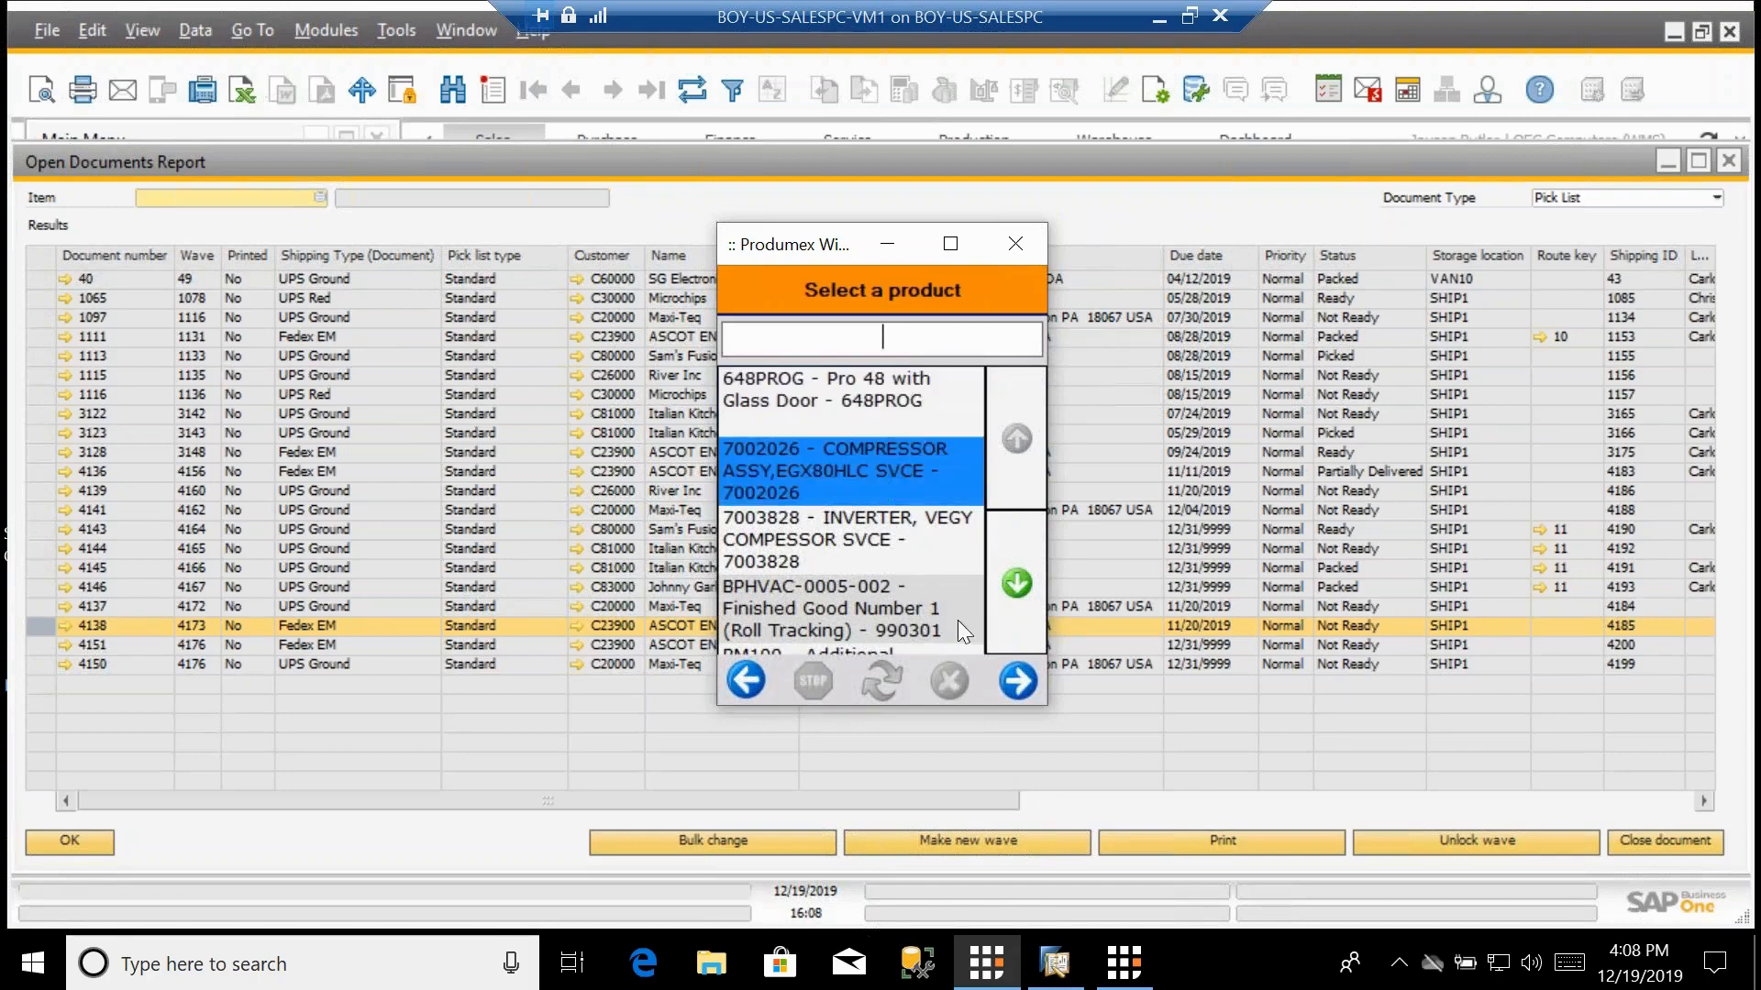
pyautogui.click(1015, 675)
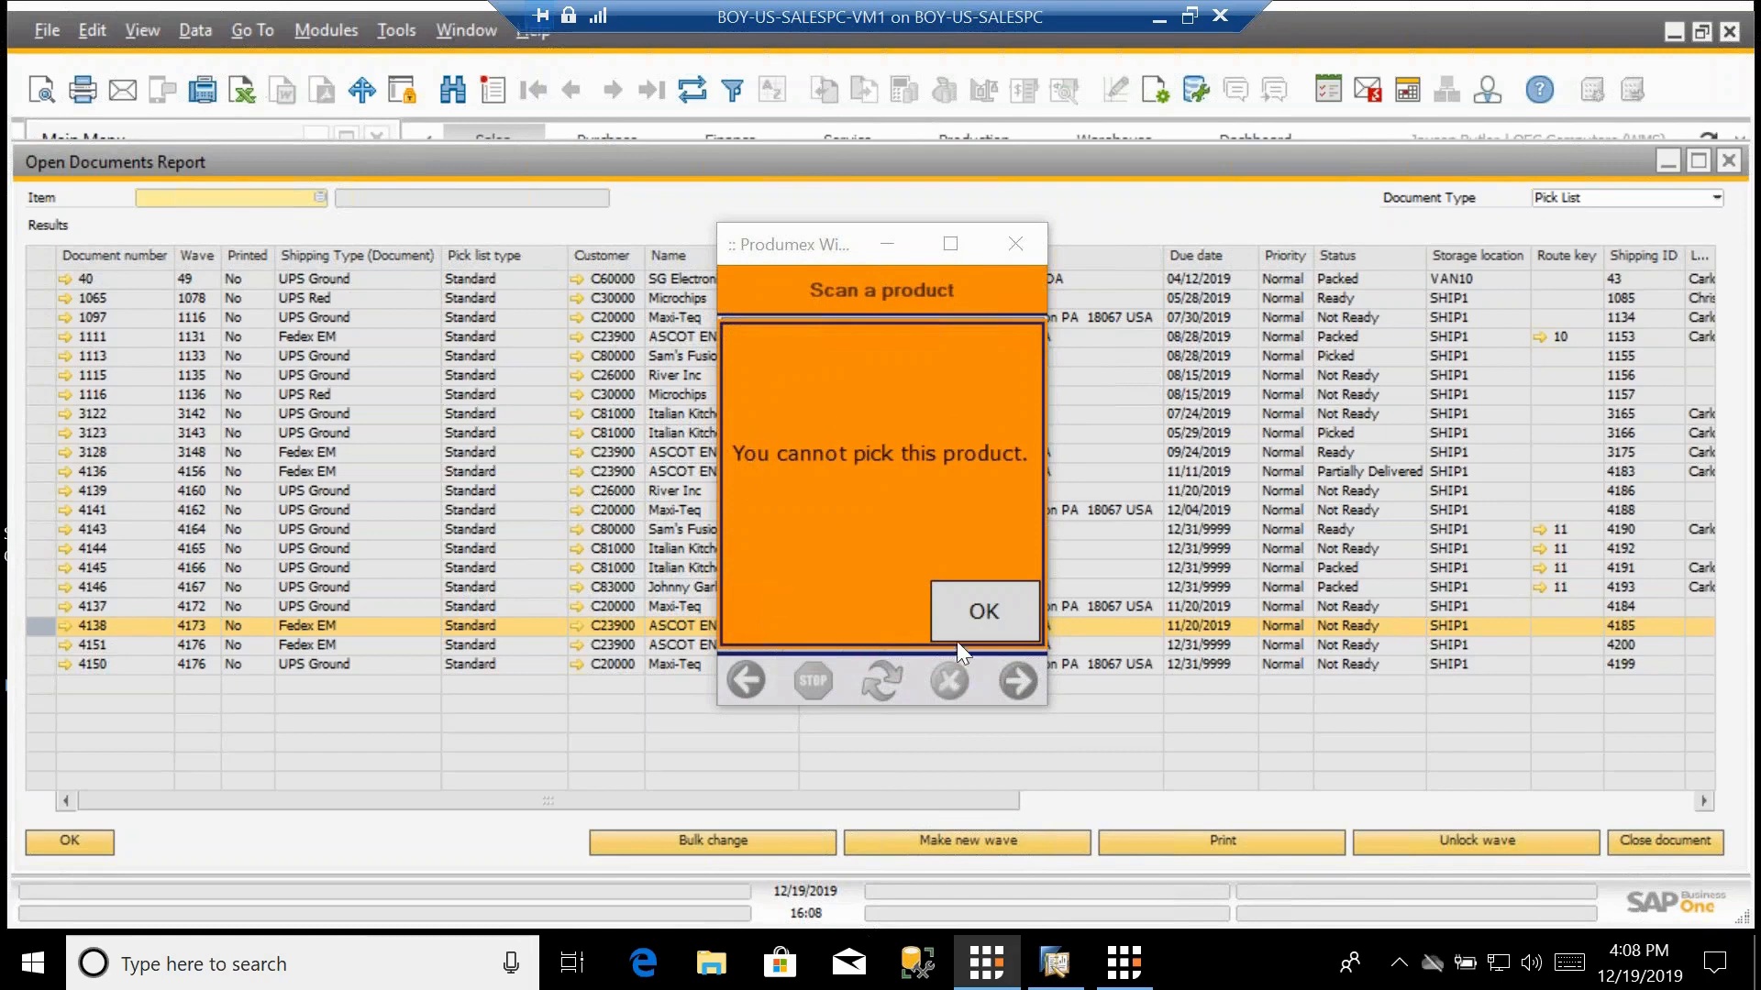
pyautogui.click(999, 603)
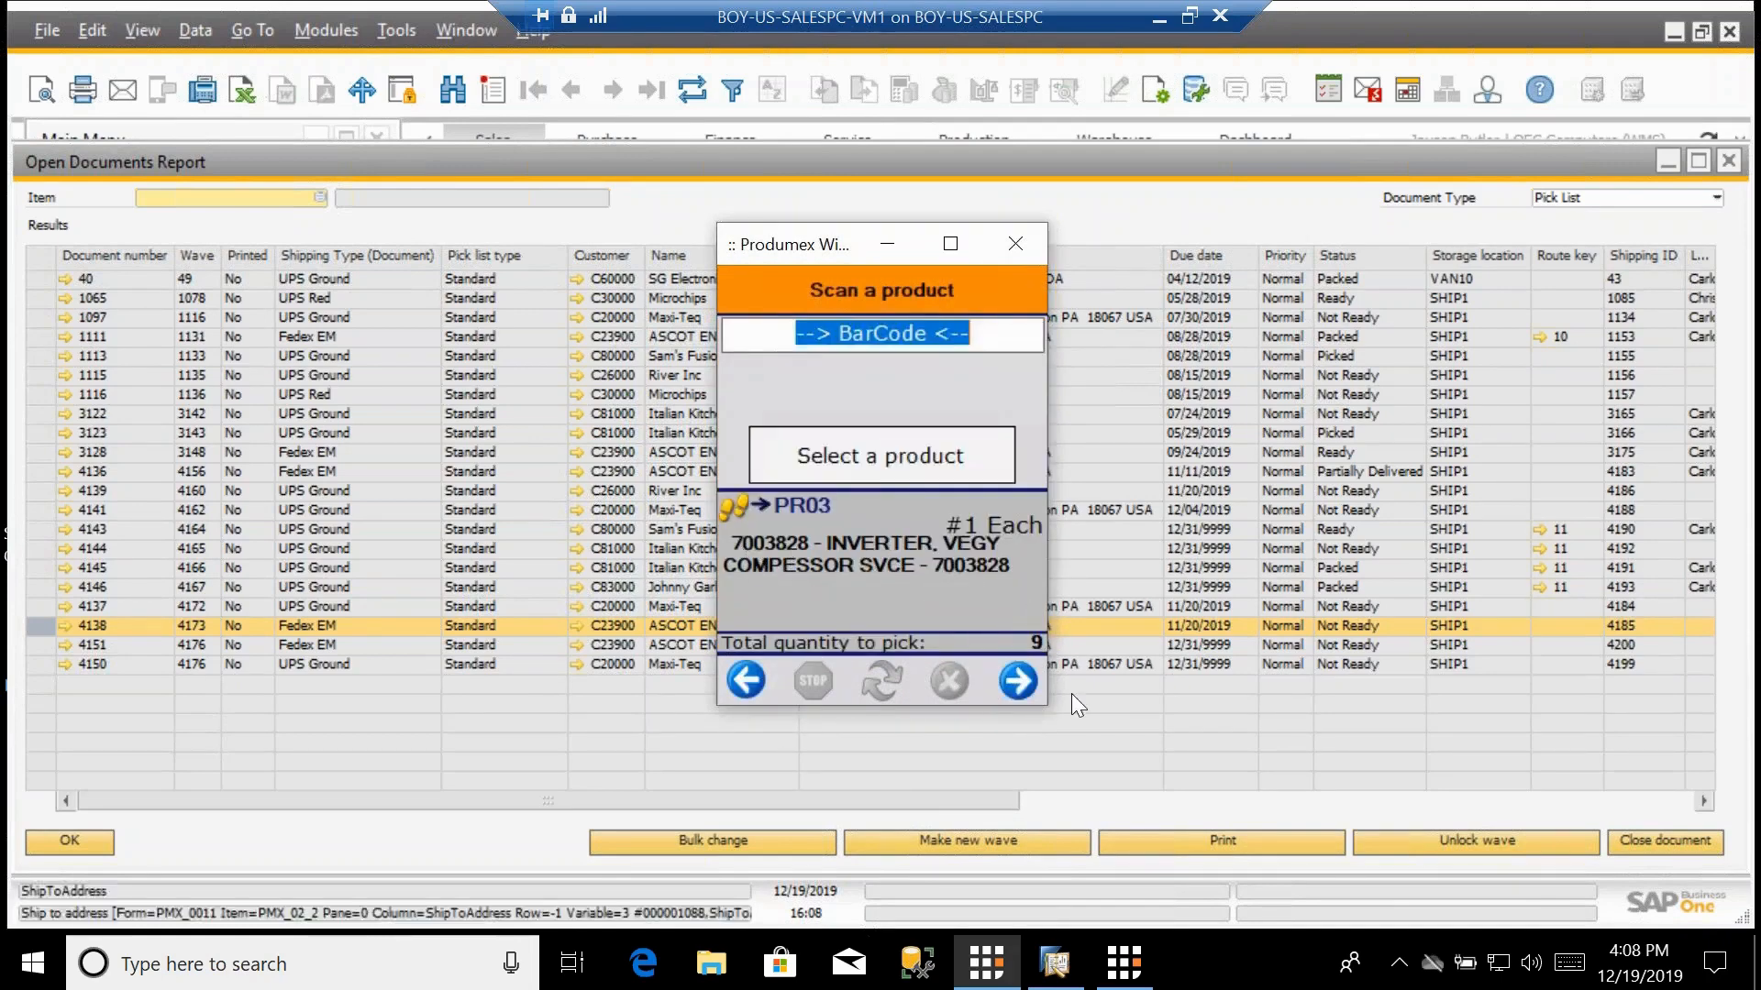
# Pick 1 each of inverter 7003828 at location PR03 into moveable location C01B02.
pyautogui.click(901, 462)
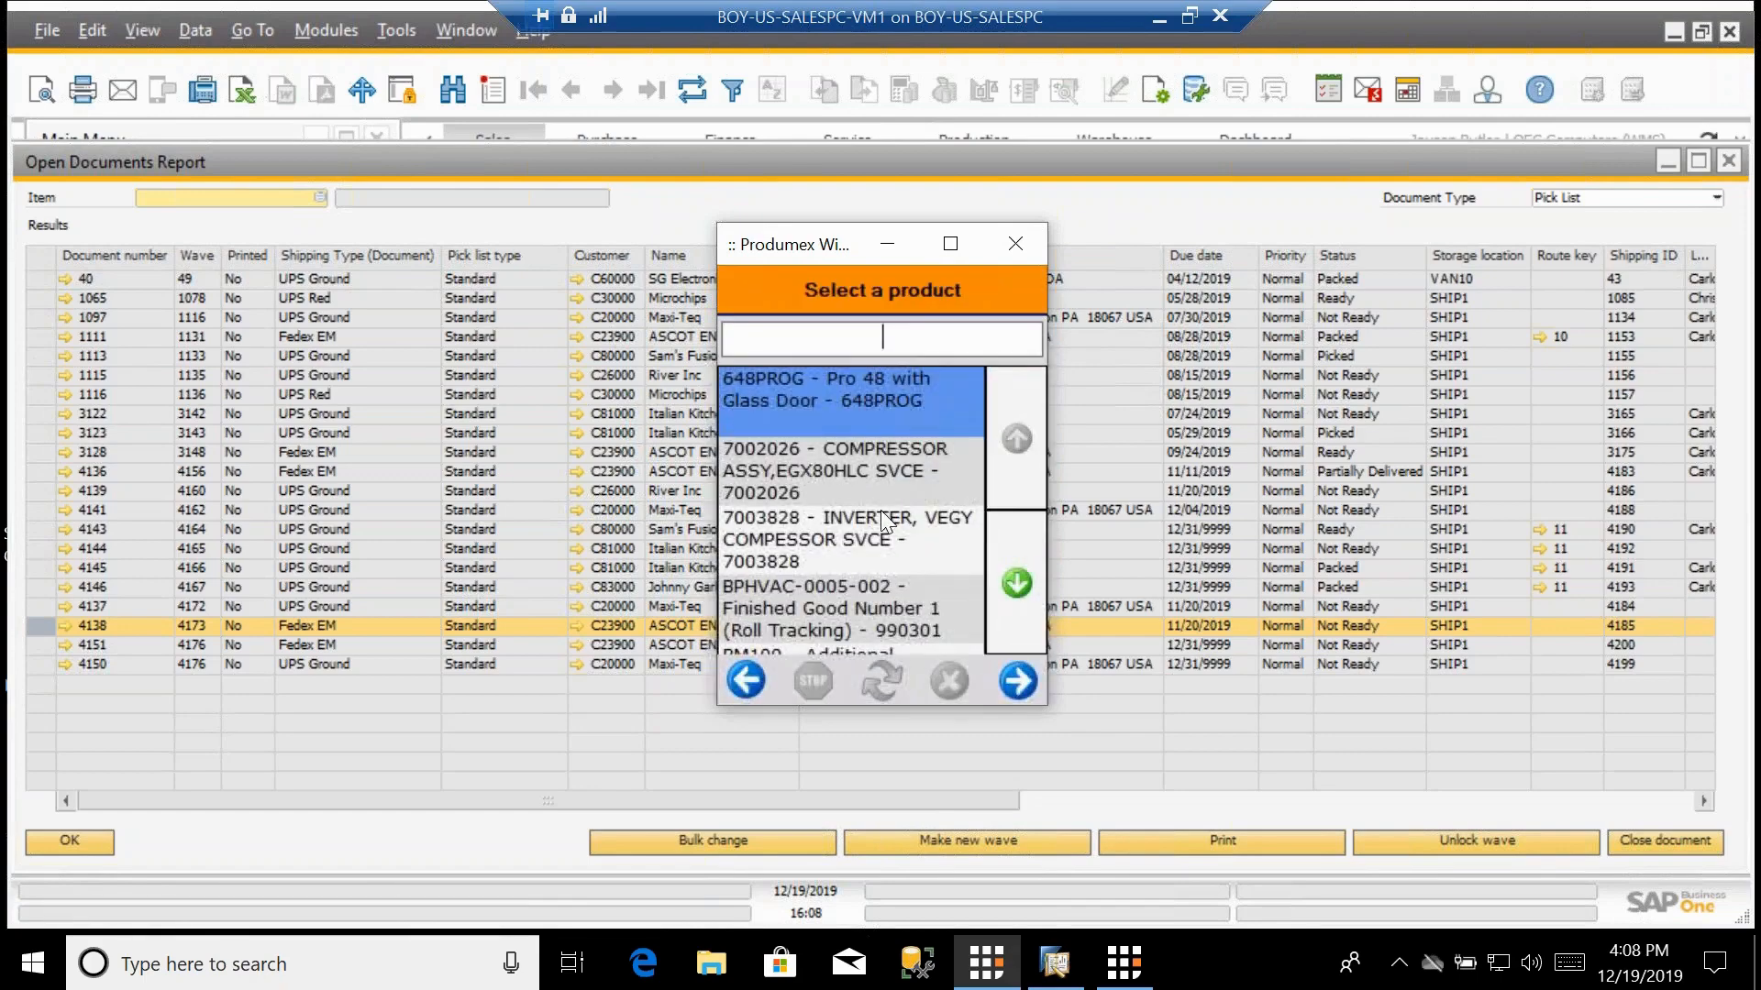
pyautogui.click(897, 537)
pyautogui.click(1018, 682)
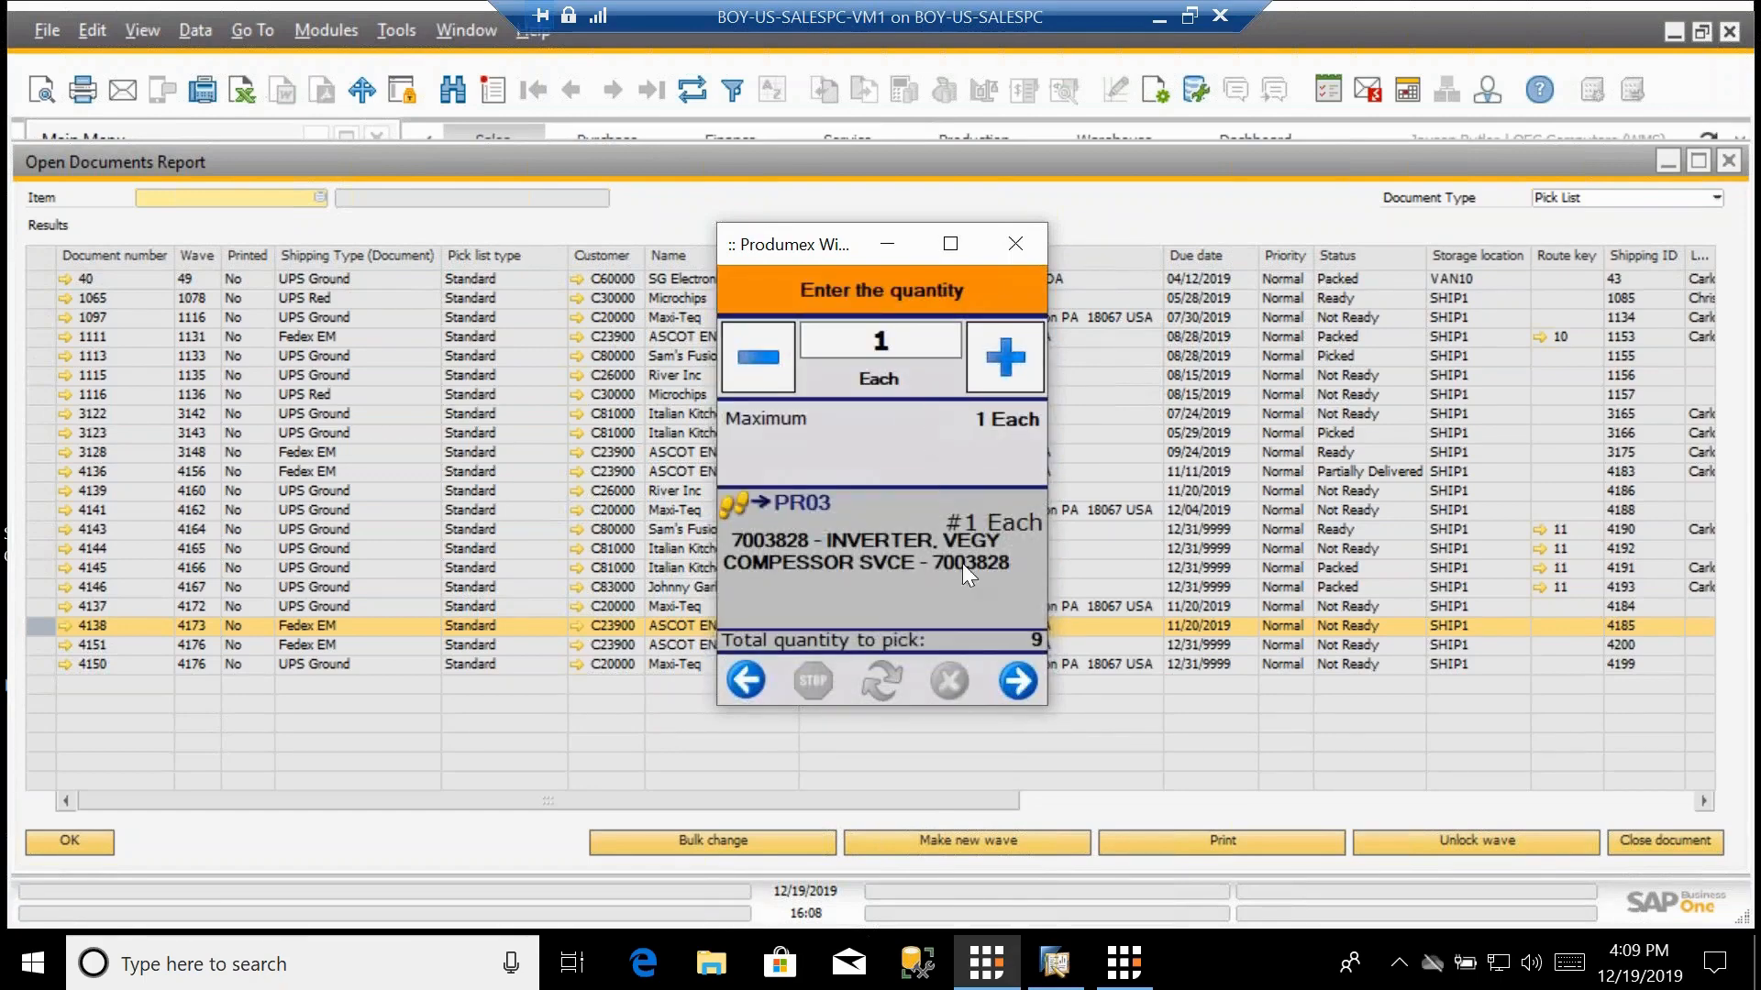
pyautogui.click(1029, 679)
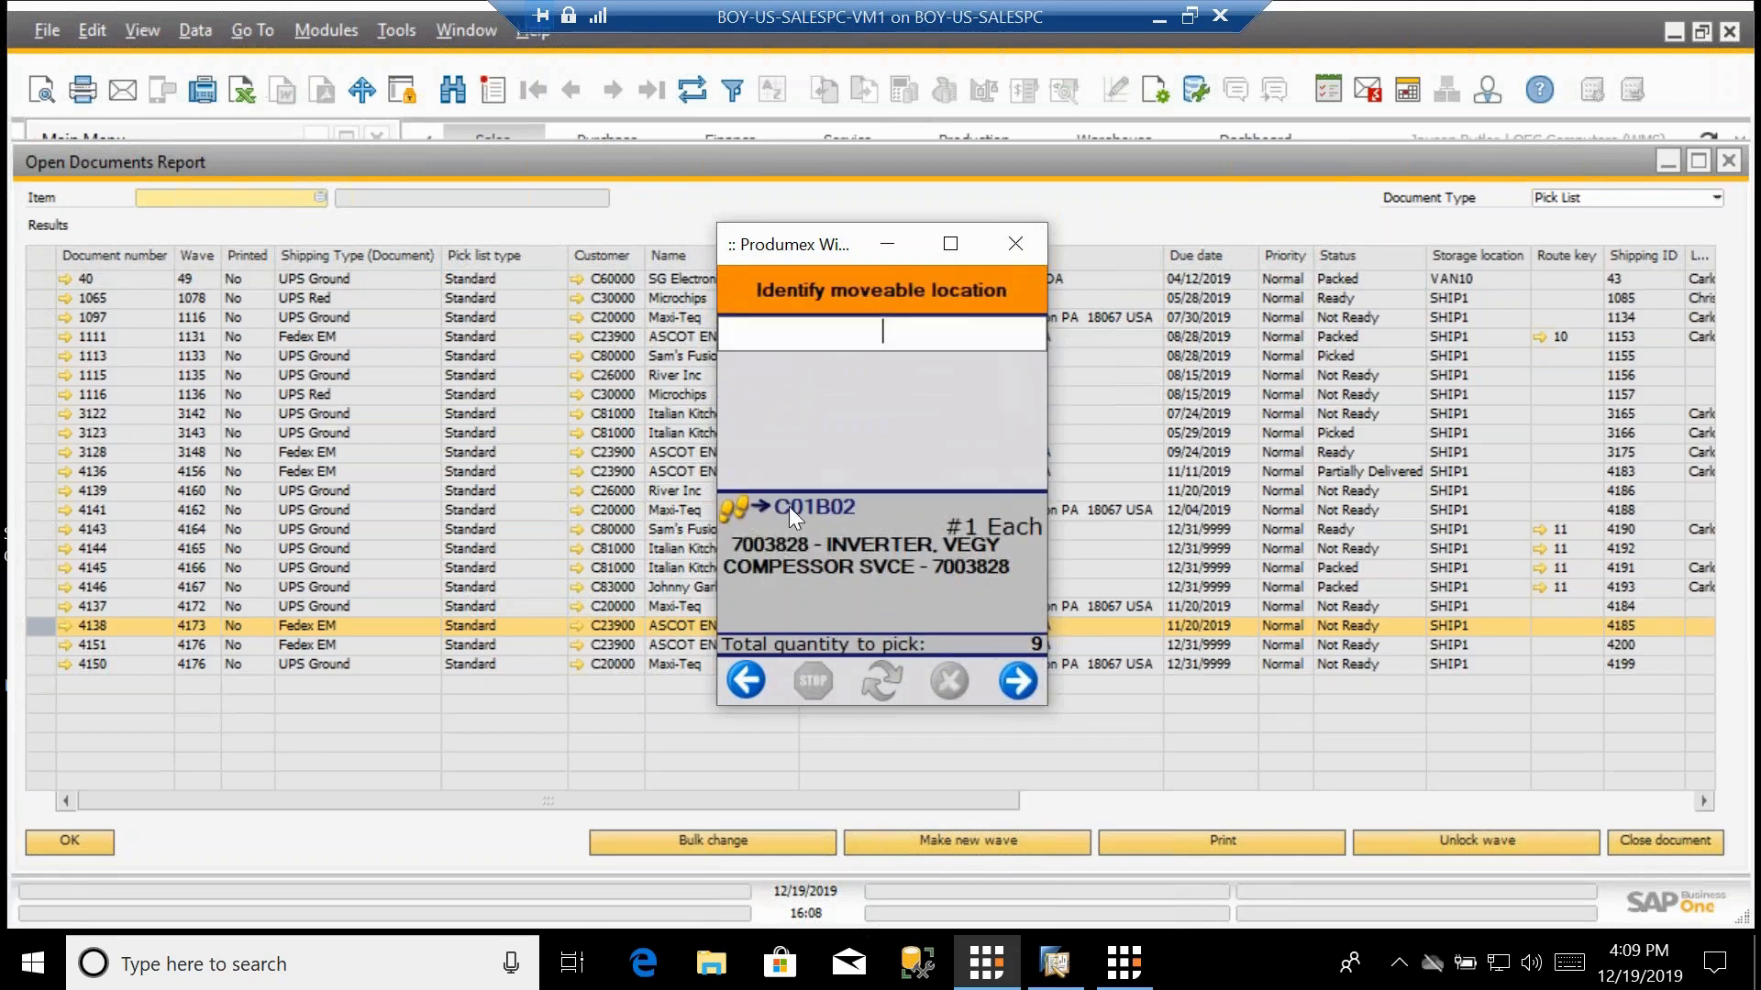
pyautogui.write('C01B02')
pyautogui.press('Return')
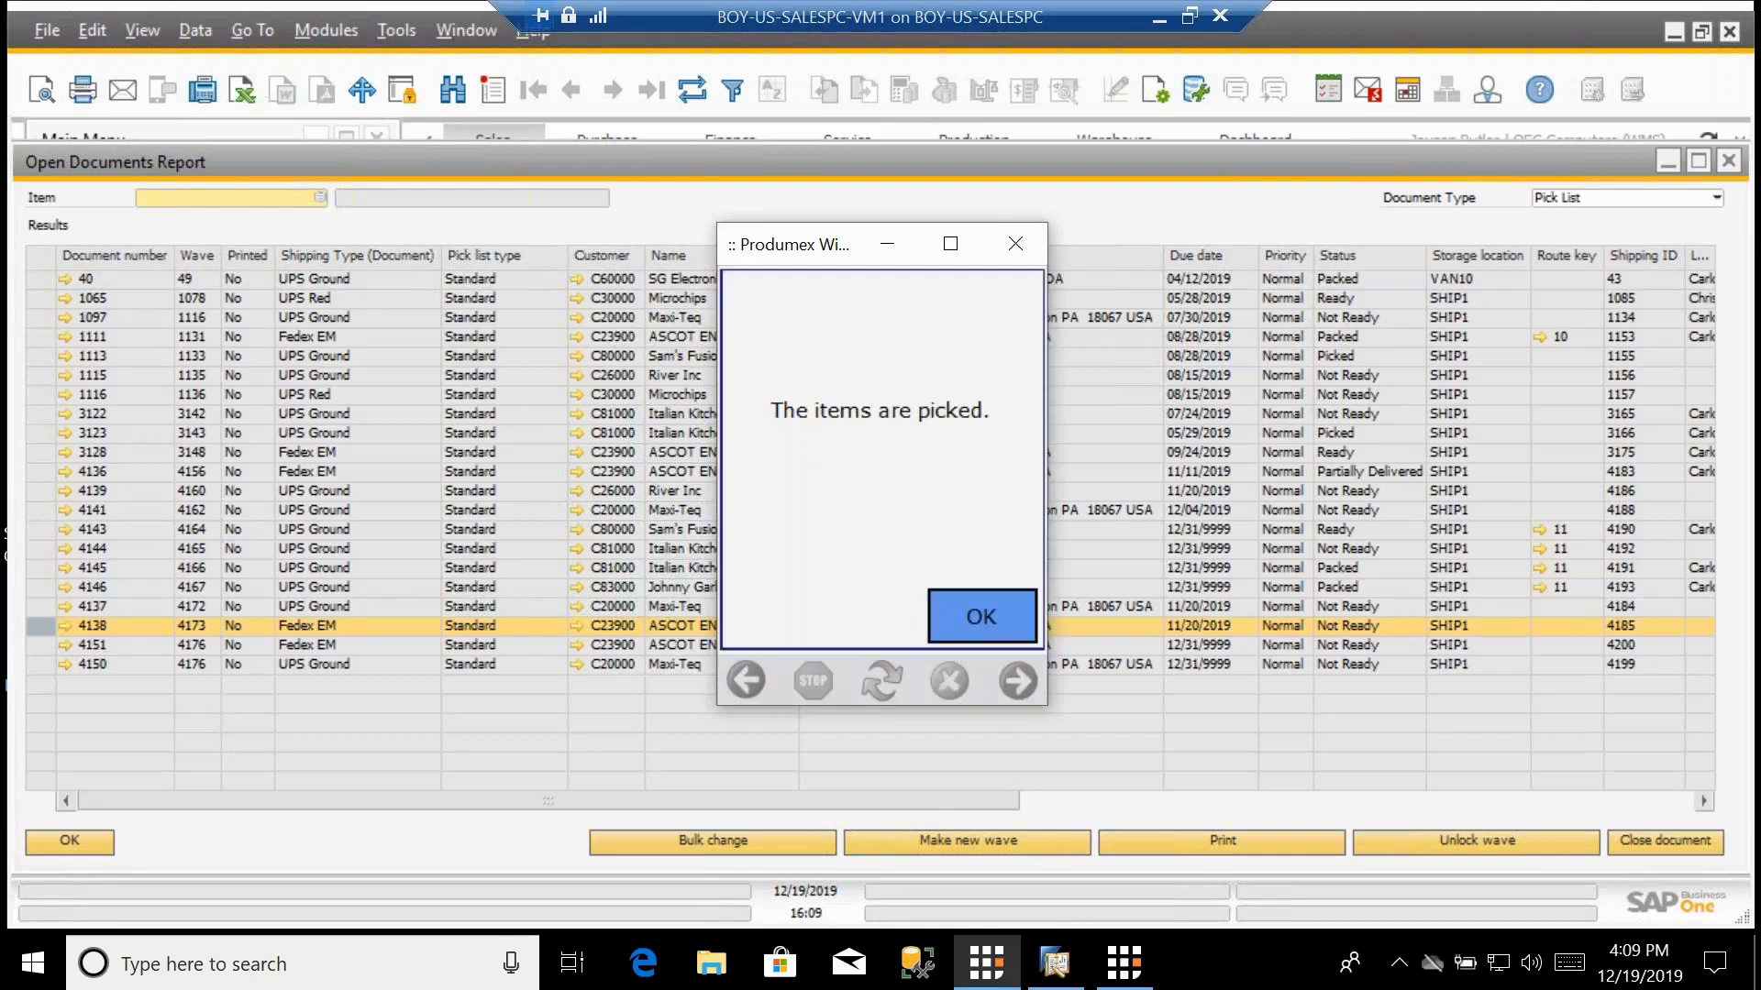
pyautogui.click(980, 614)
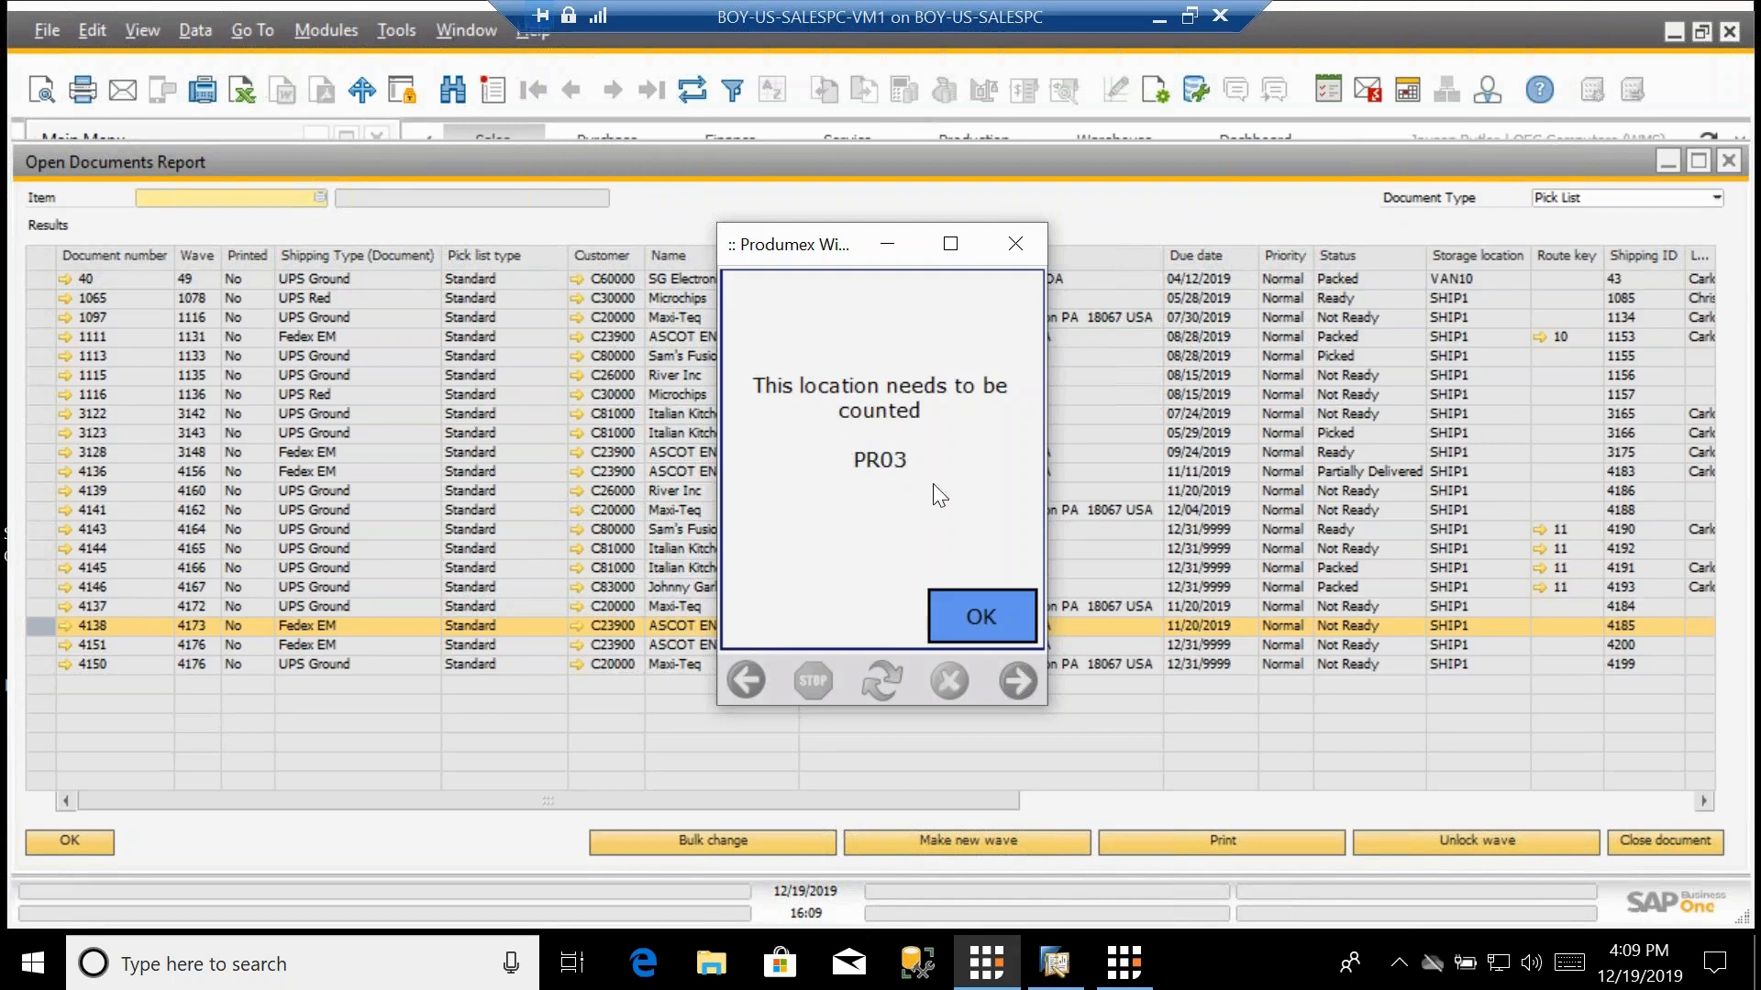
# Skip the requested cycle count of location PR03.
pyautogui.click(990, 614)
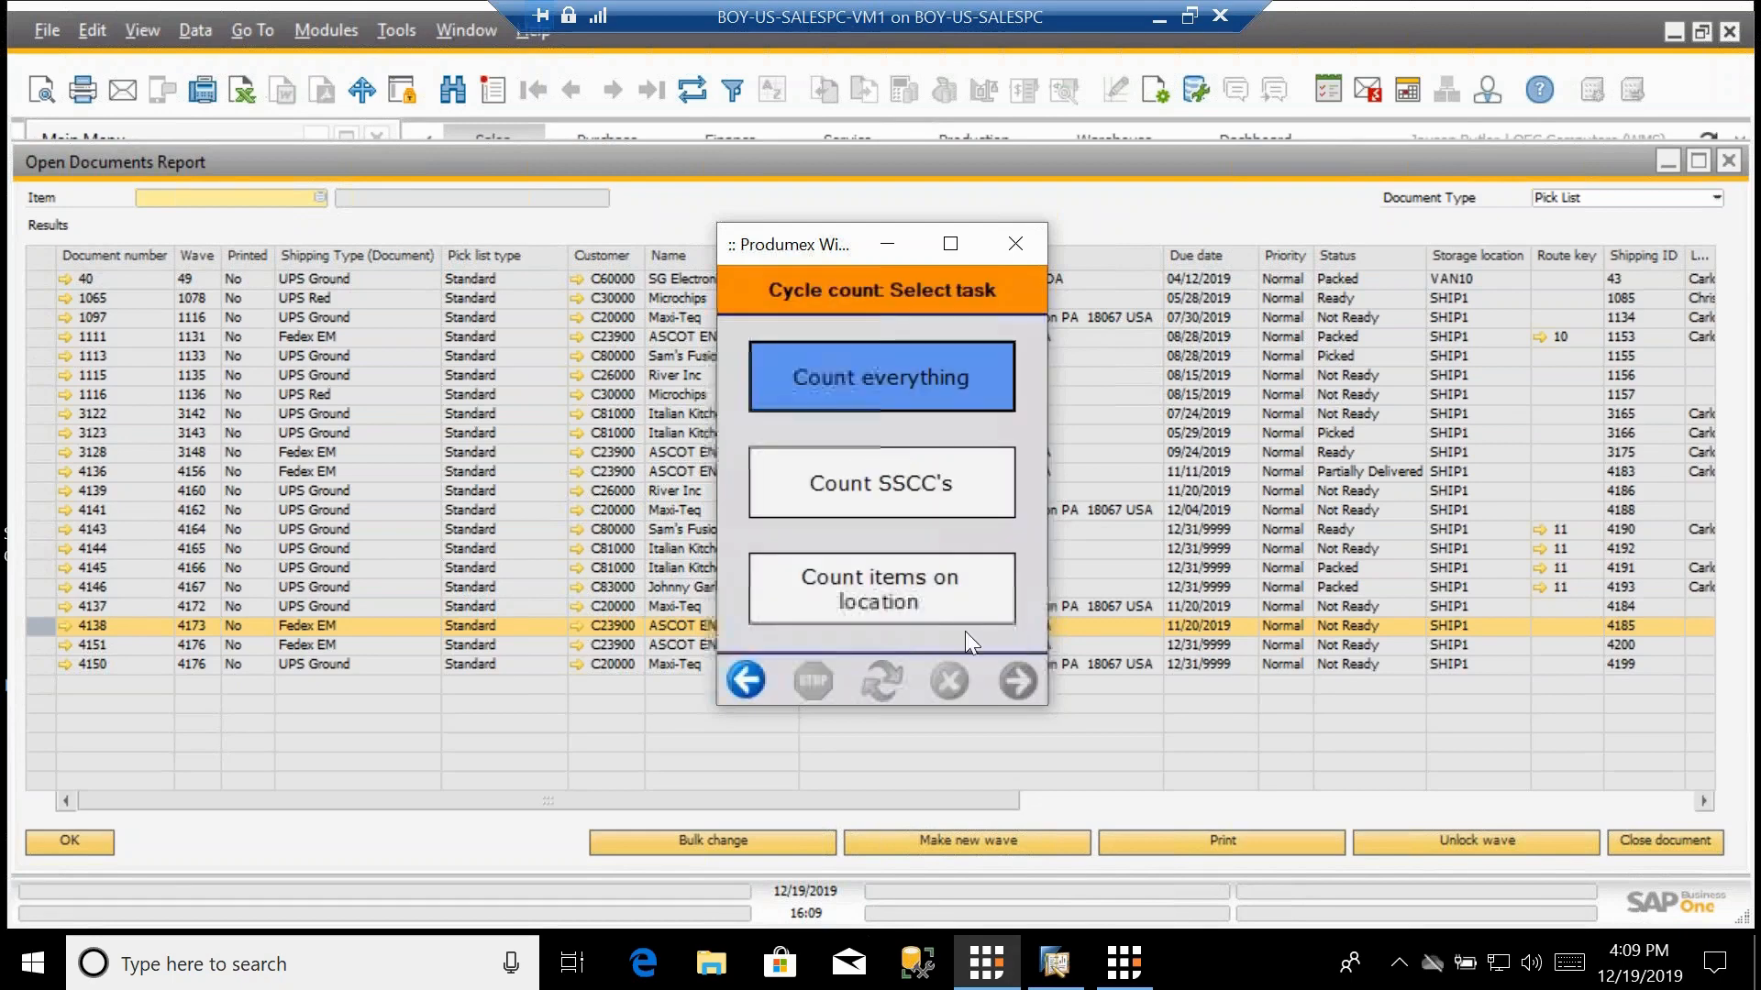
pyautogui.click(749, 680)
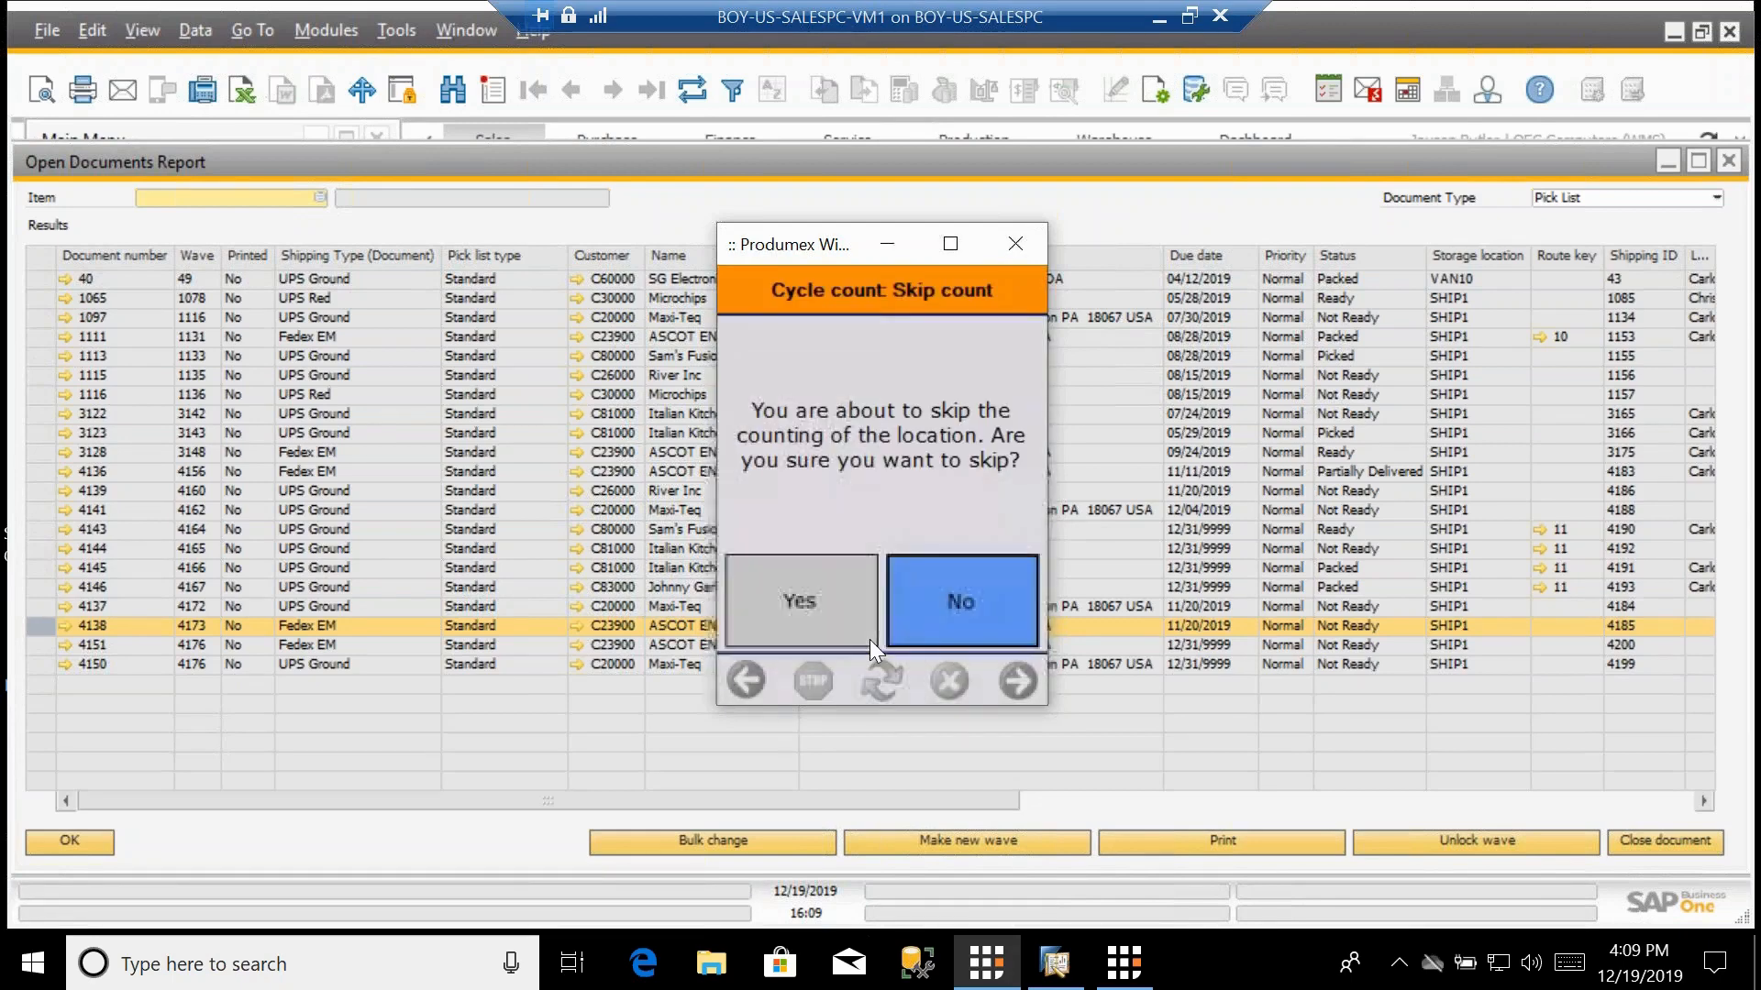
pyautogui.click(790, 609)
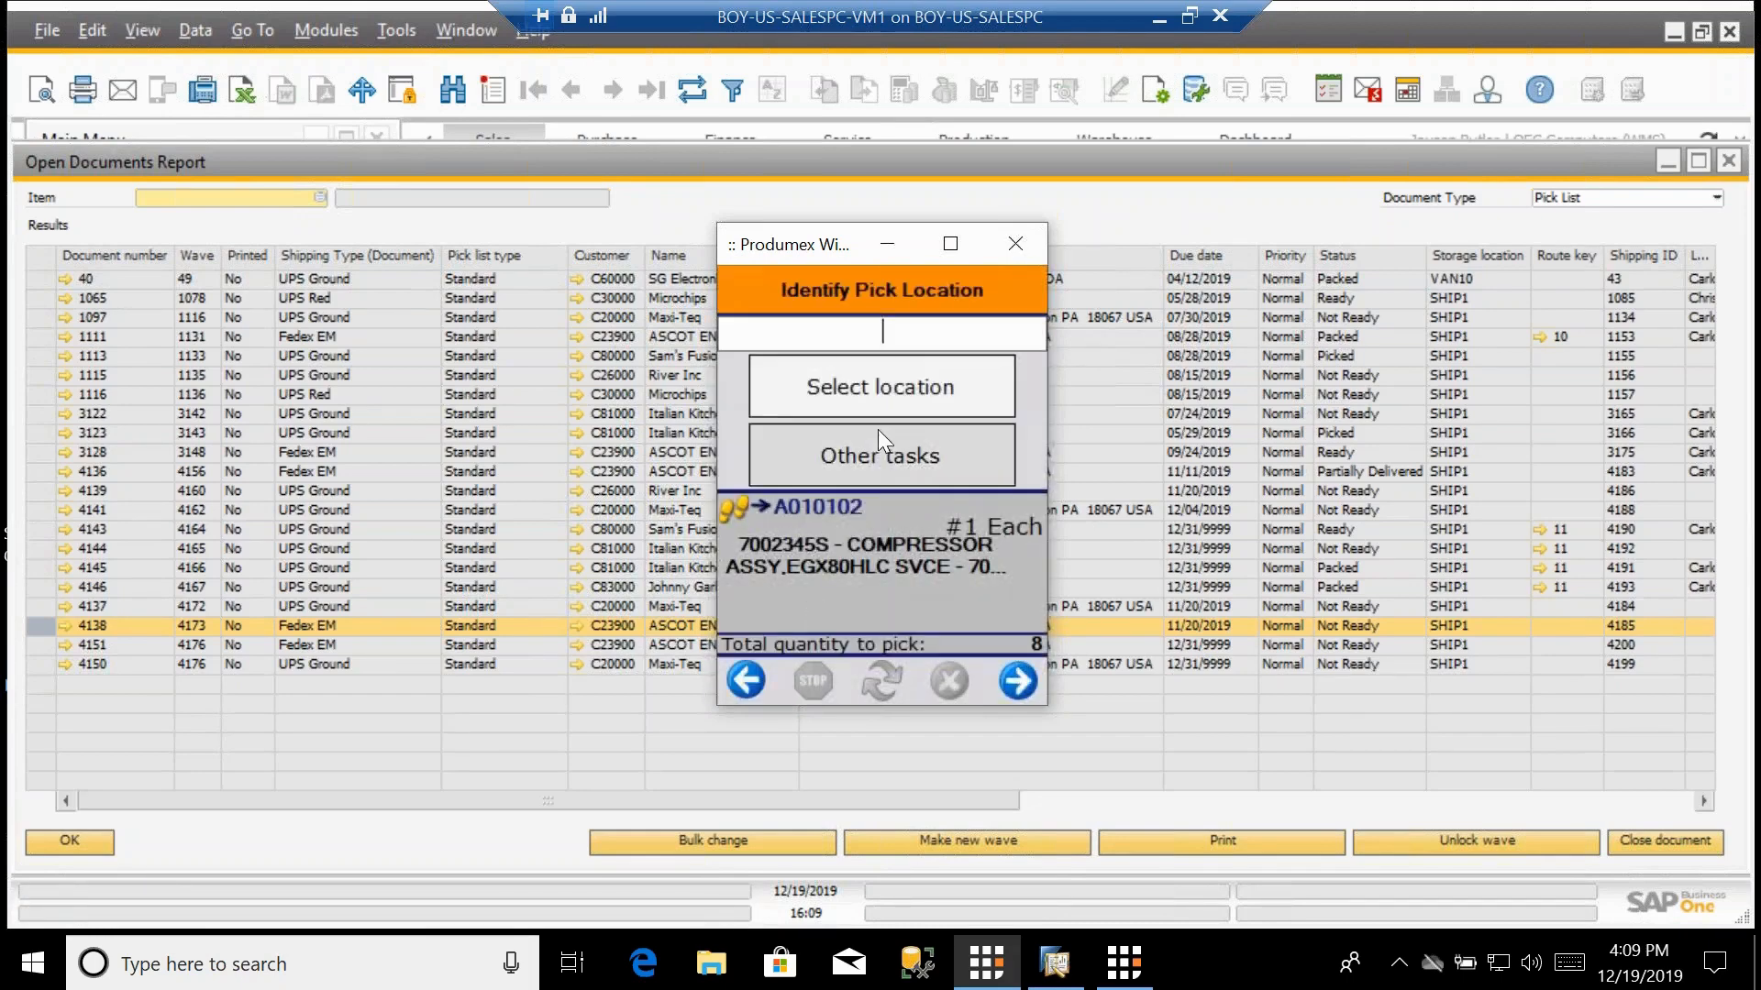
# Identify A010102 as the pick location for compressor 7002345S.
pyautogui.write('S0101')
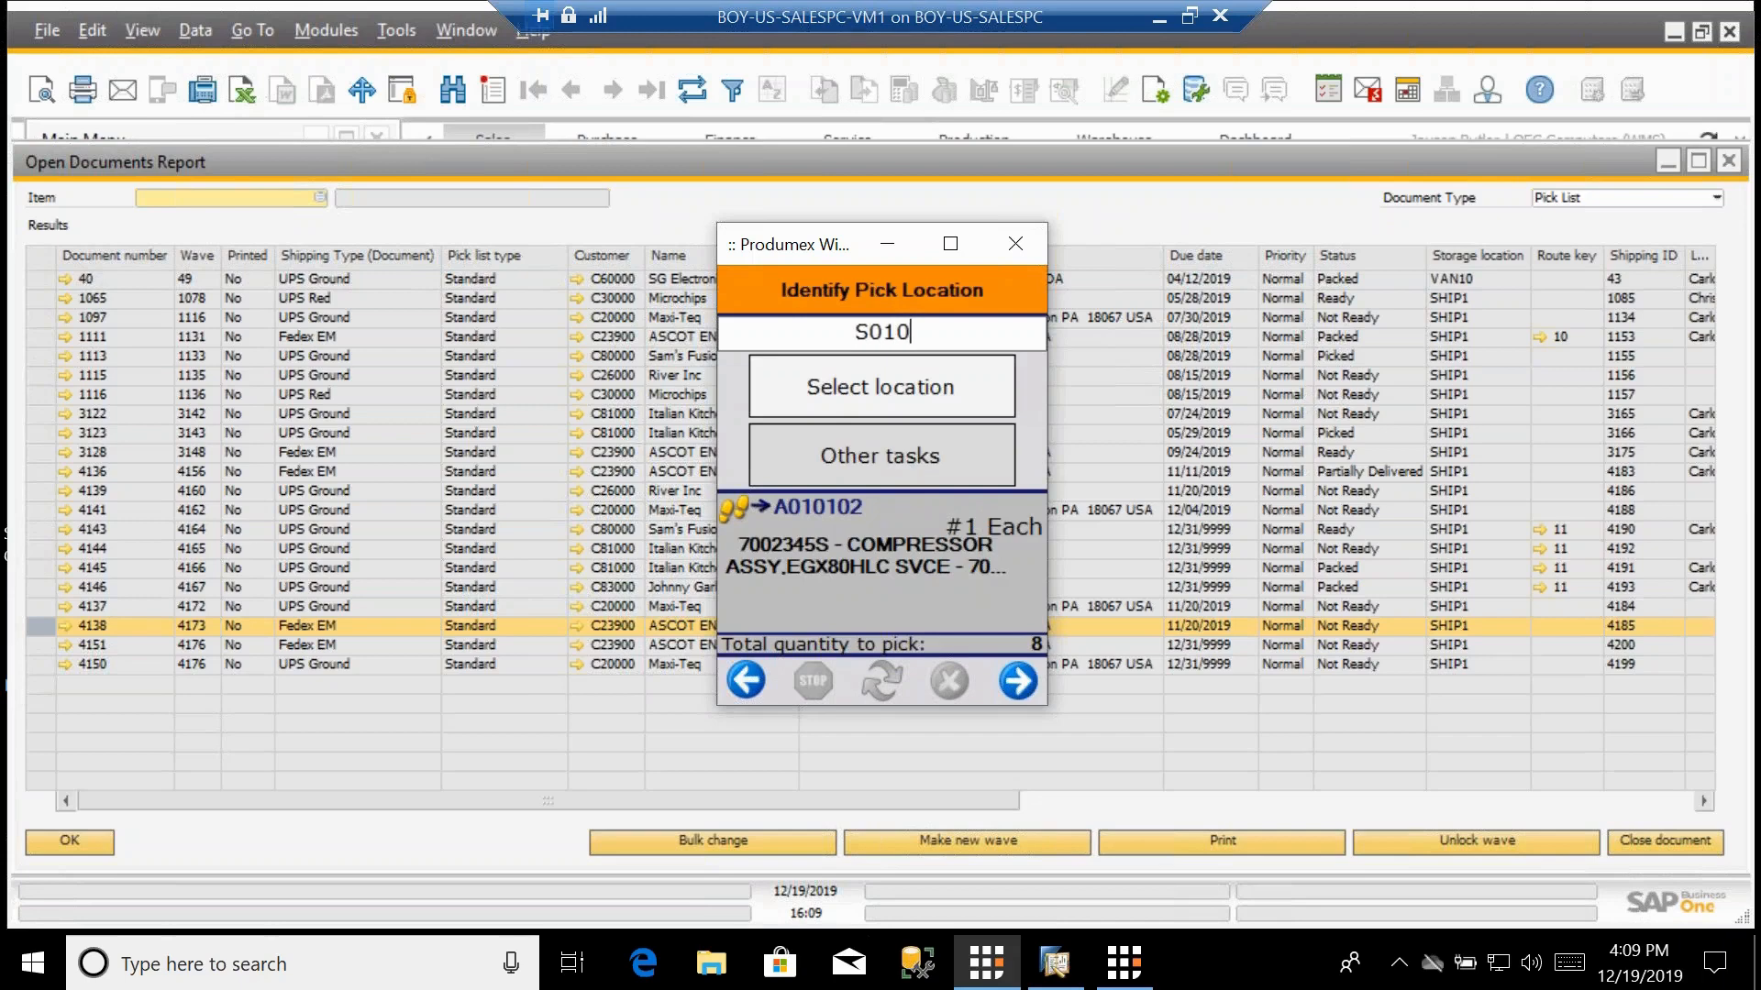
pyautogui.press('BackSpace')
pyautogui.press('BackSpace')
pyautogui.press('BackSpace')
pyautogui.press('BackSpace')
pyautogui.press('BackSpace')
pyautogui.write('A010102')
pyautogui.press('Return')
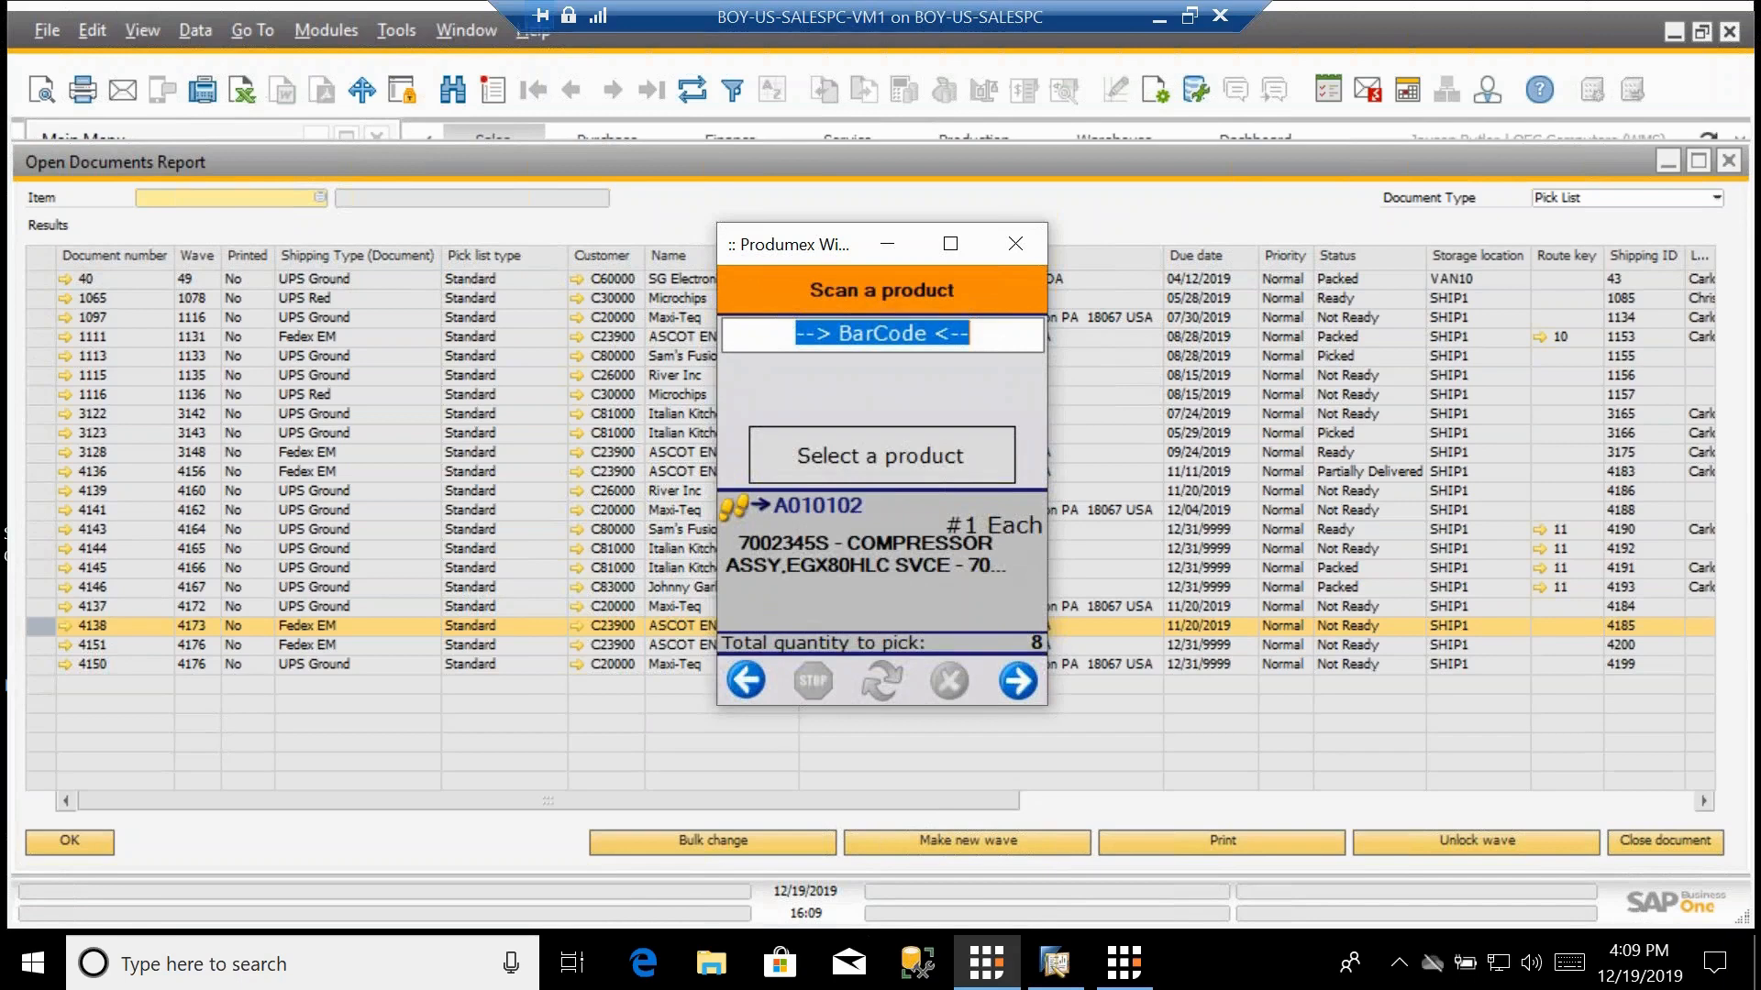
# Pick 1 each of compressor 7002345S at location A010102 into moveable location C01B01.
pyautogui.click(895, 456)
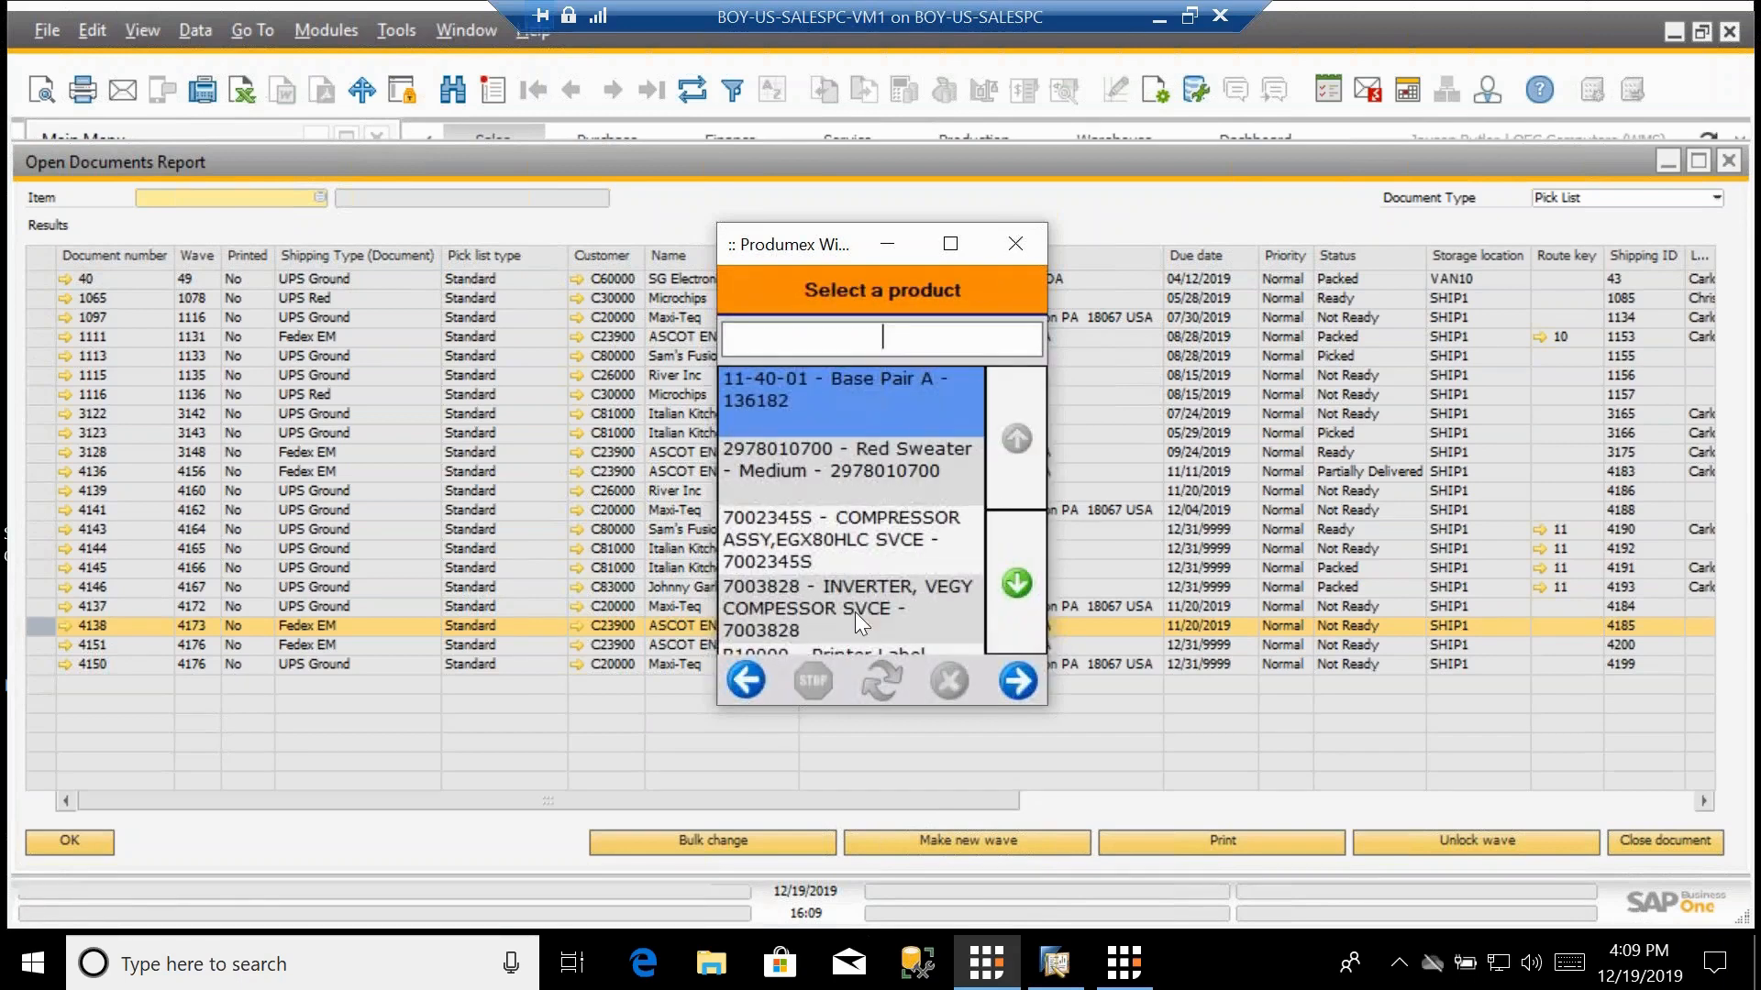
pyautogui.click(880, 548)
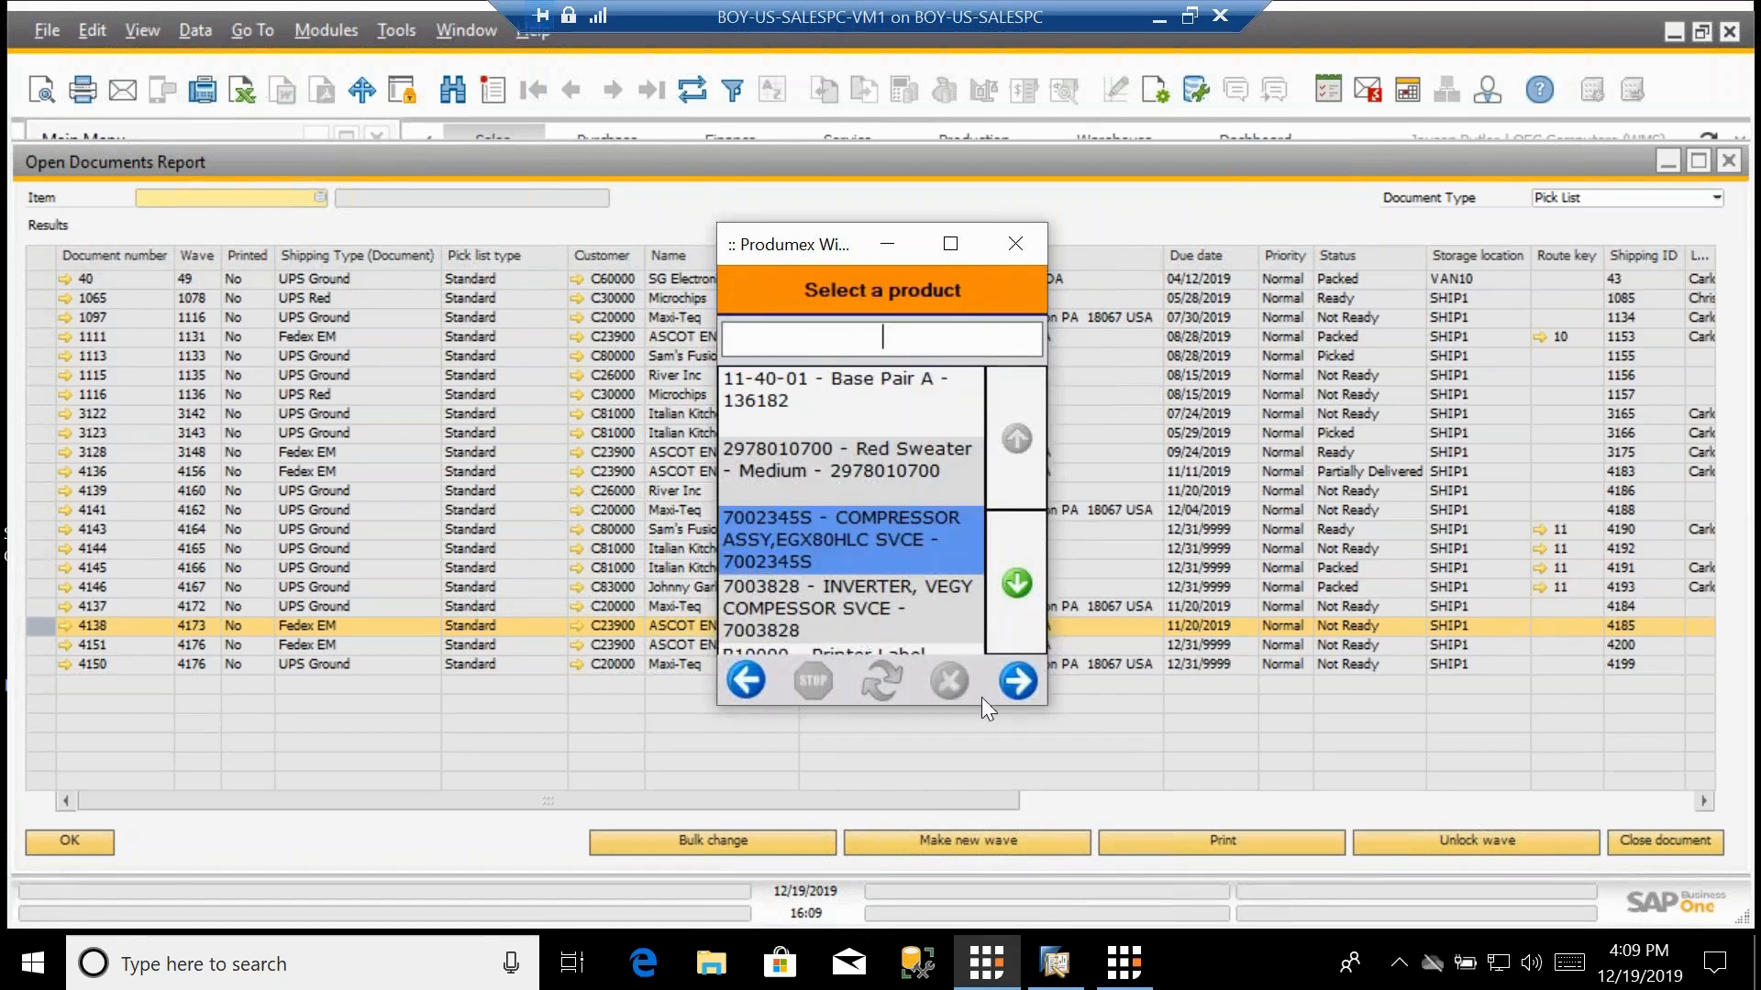
pyautogui.click(1029, 679)
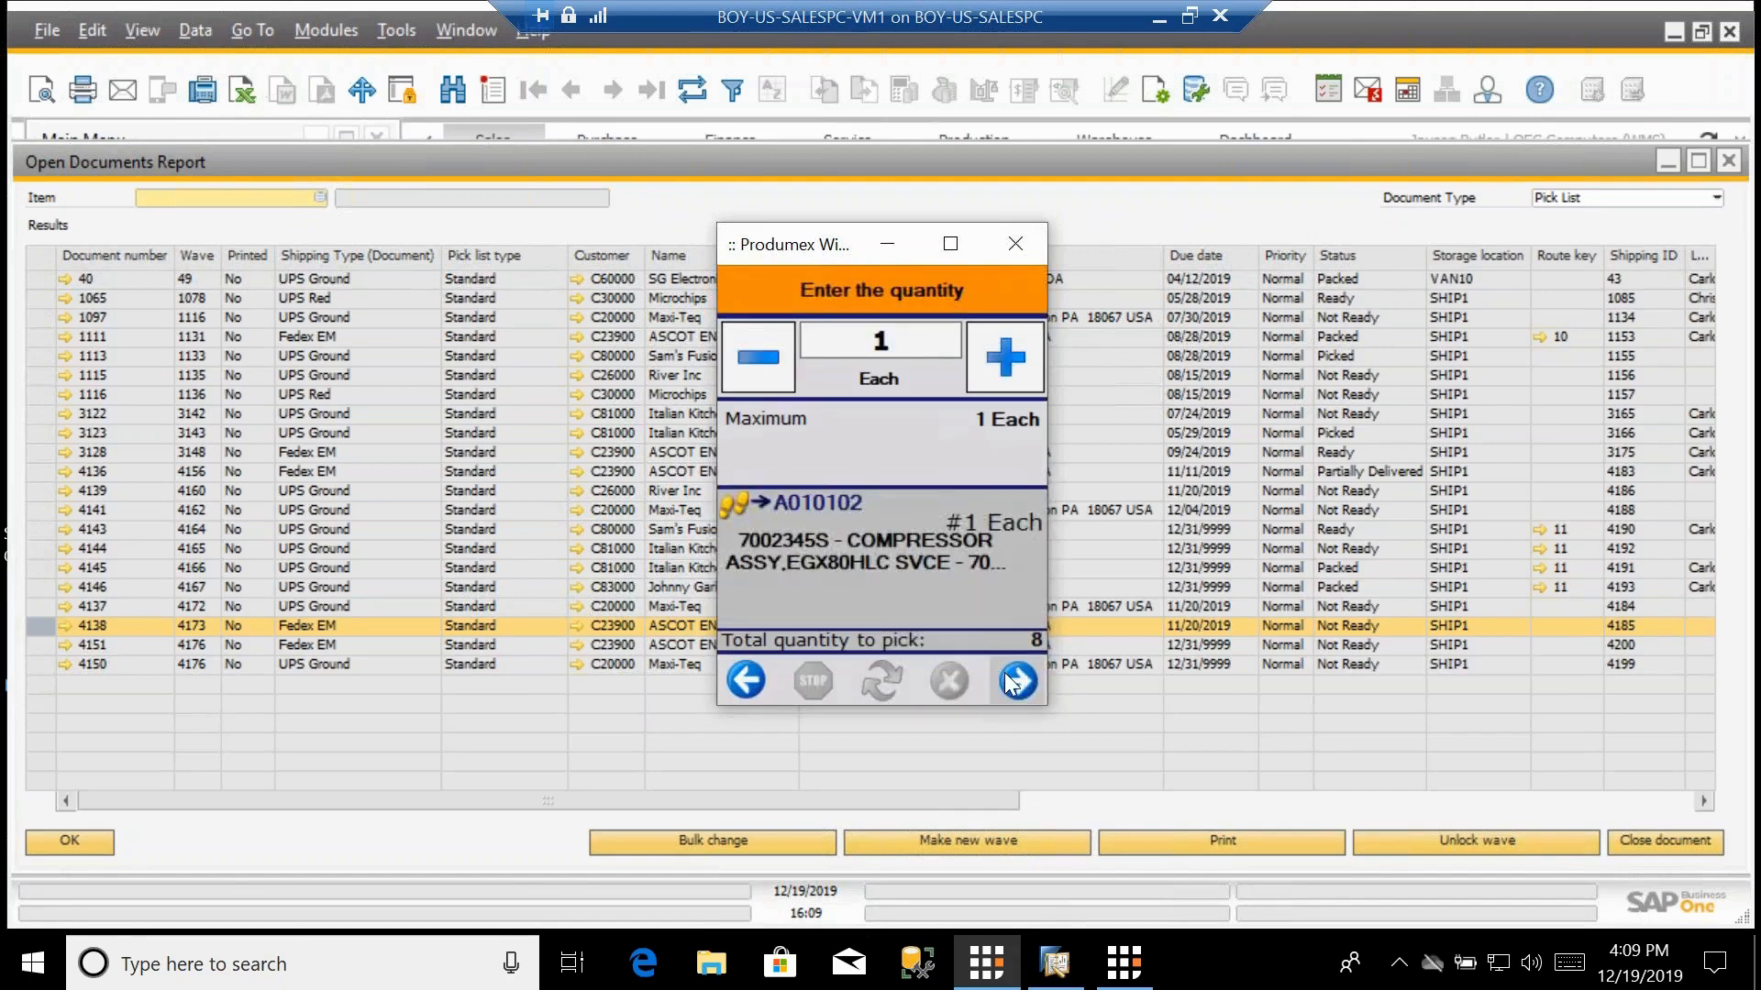
pyautogui.click(1011, 684)
pyautogui.write('C')
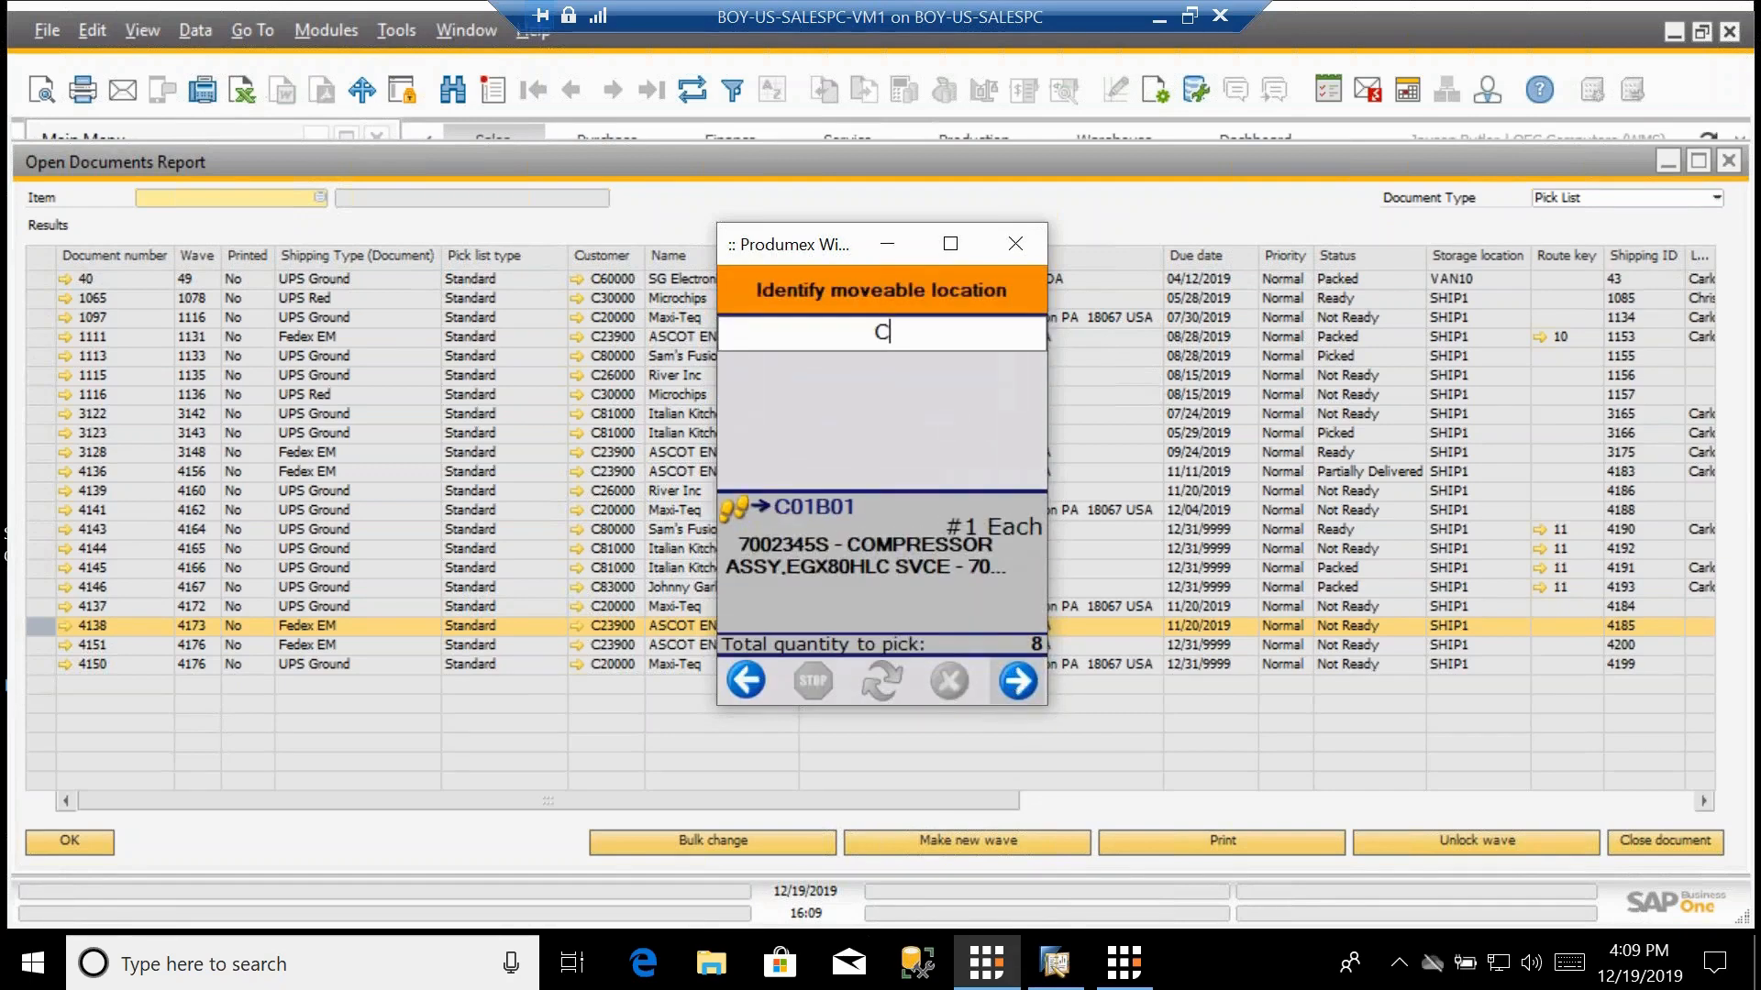
pyautogui.write('01B01B0')
pyautogui.press('Return')
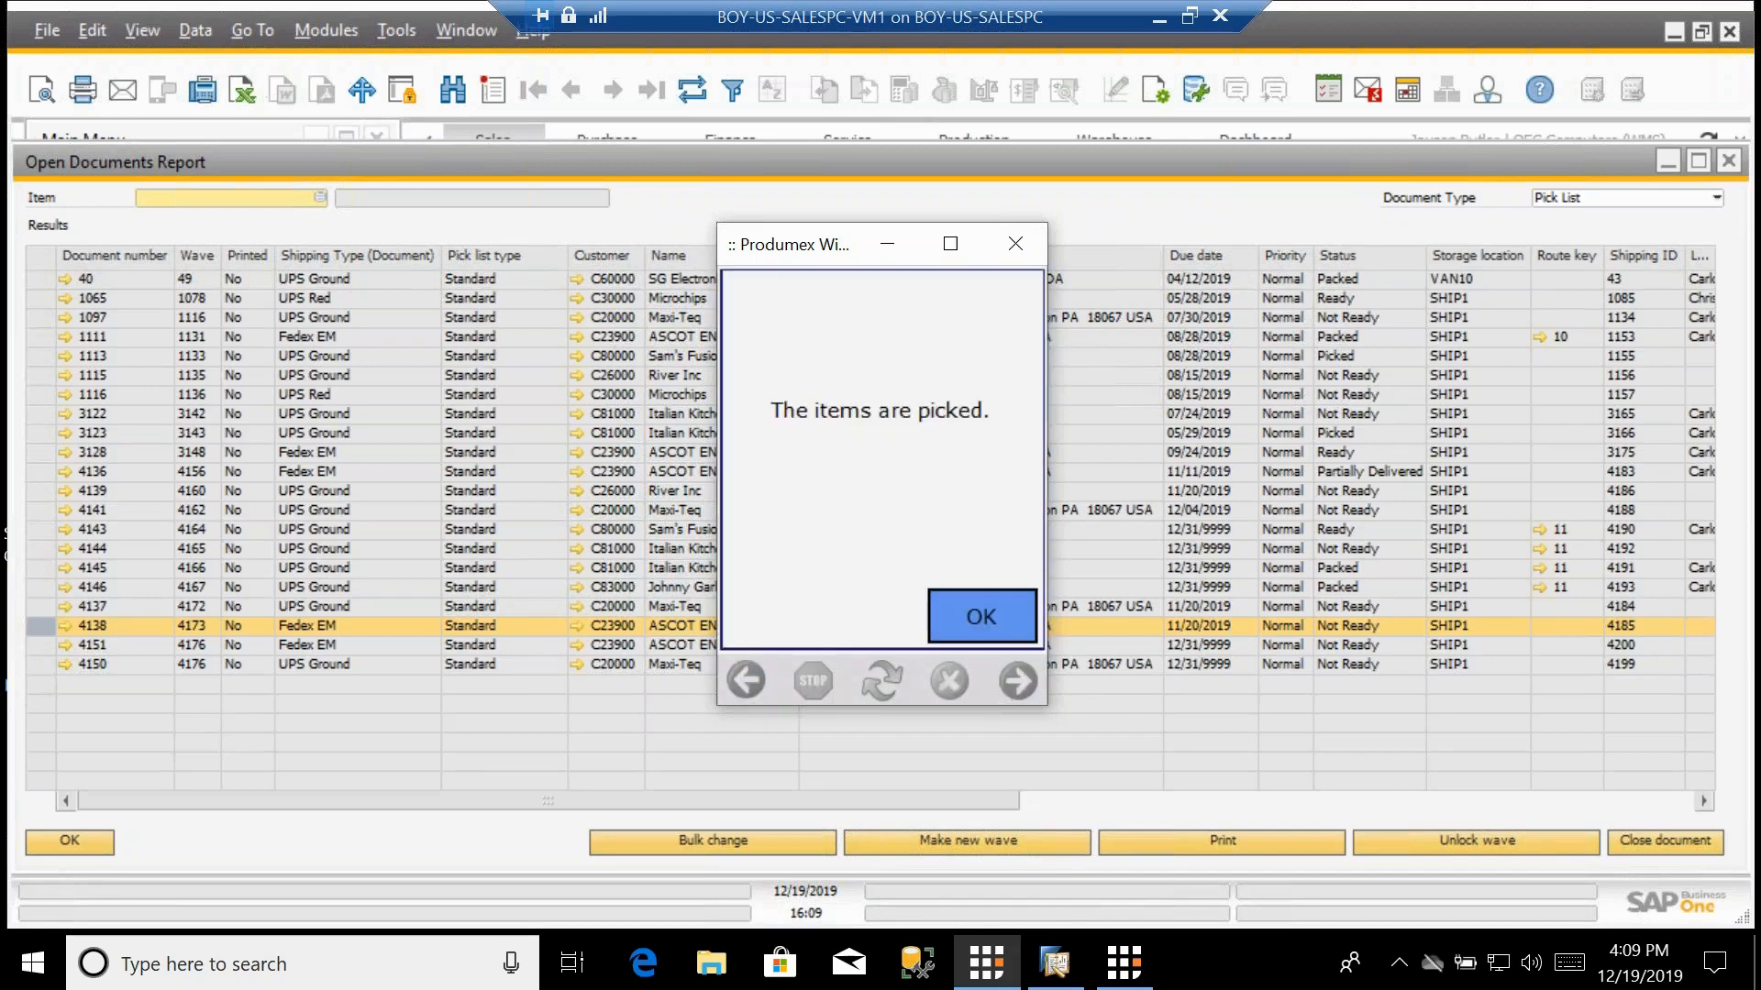
pyautogui.click(1006, 618)
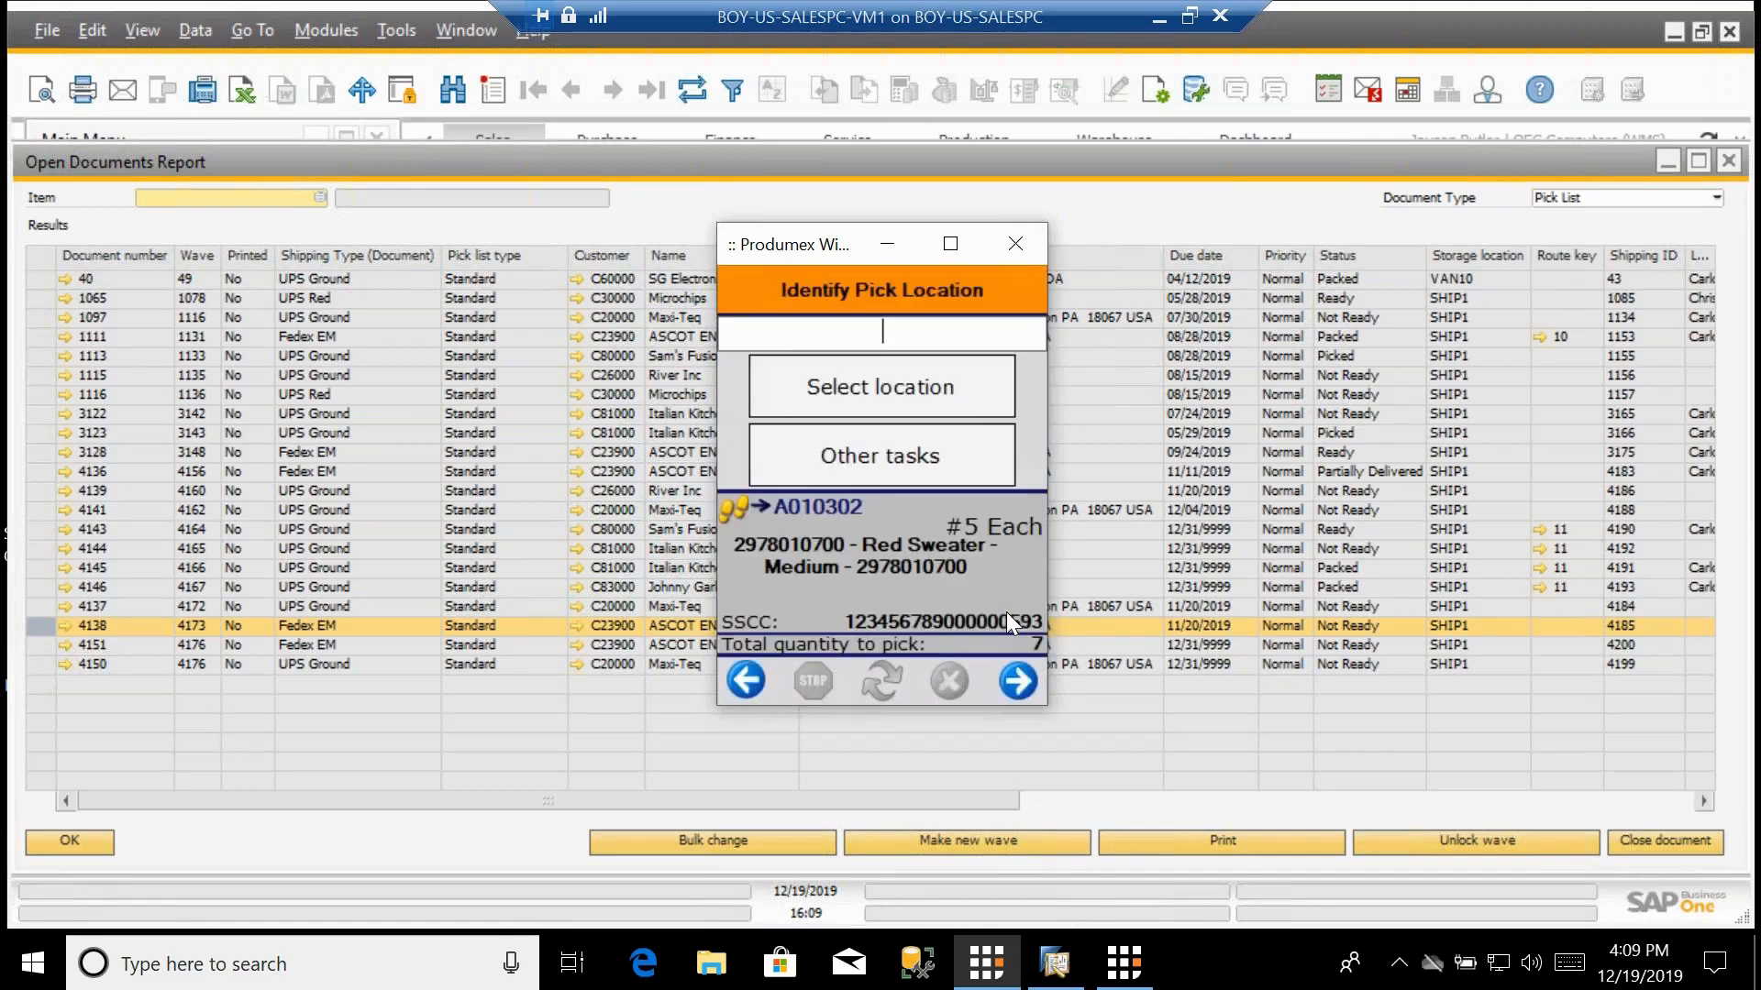
pyautogui.write('A010302')
pyautogui.press('Return')
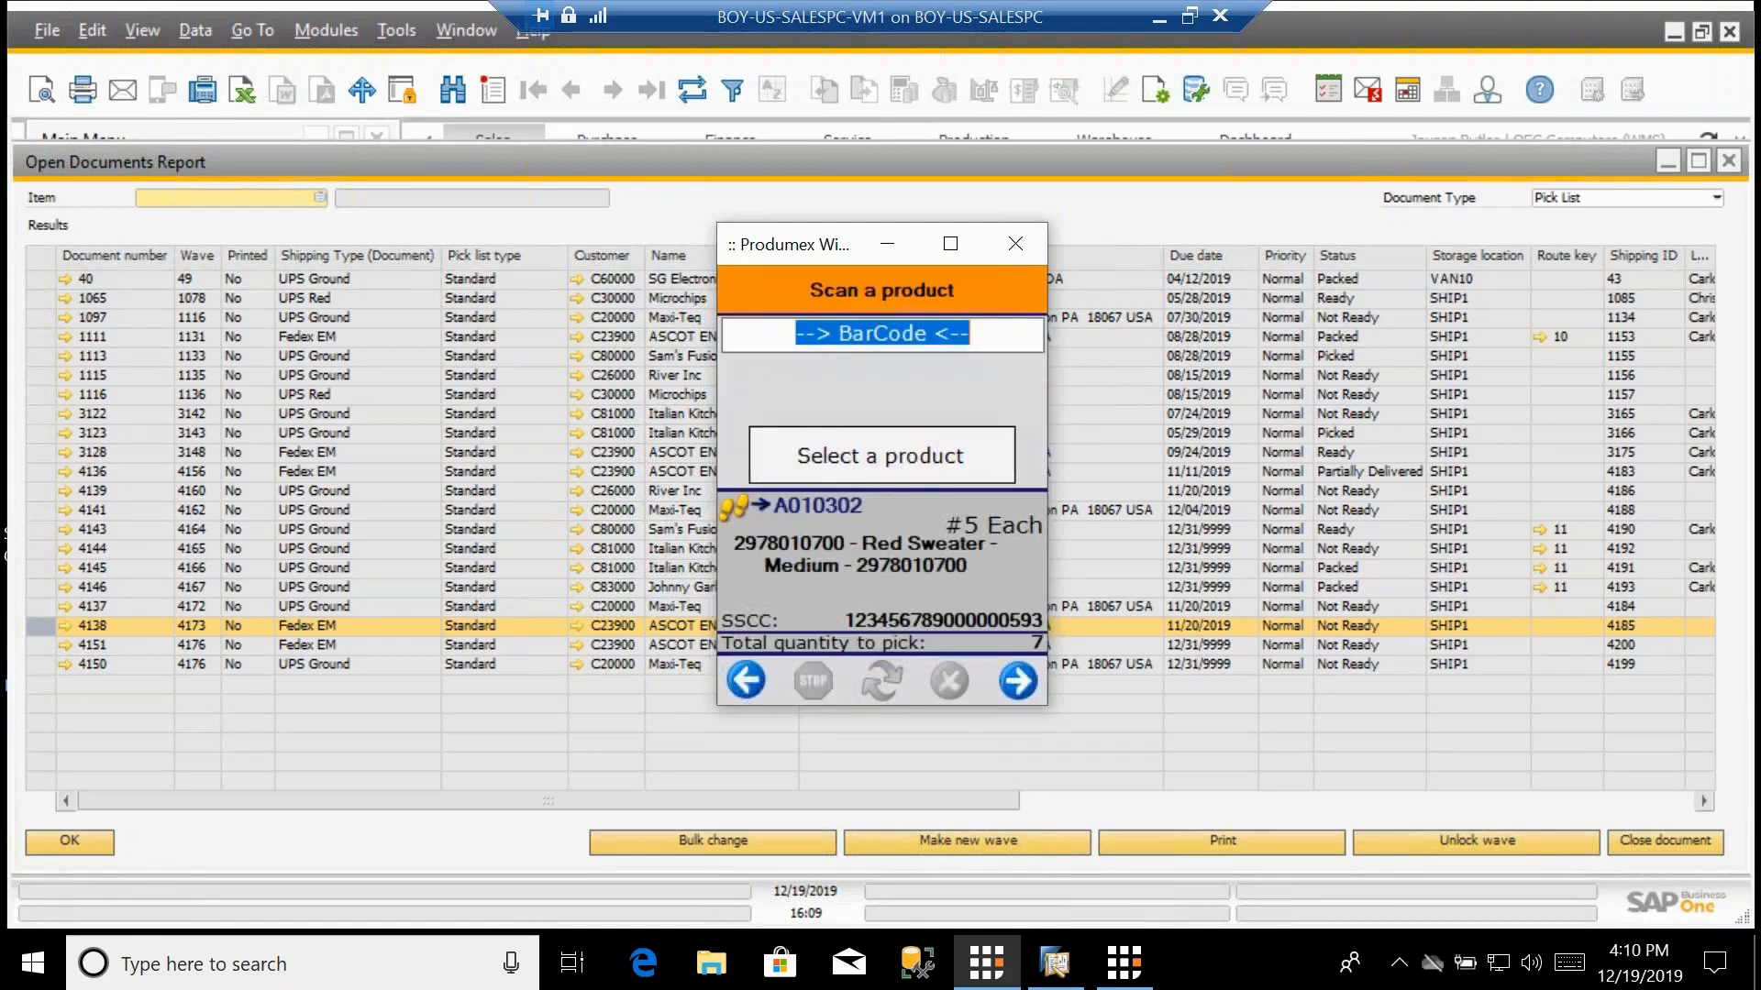
pyautogui.write('29')
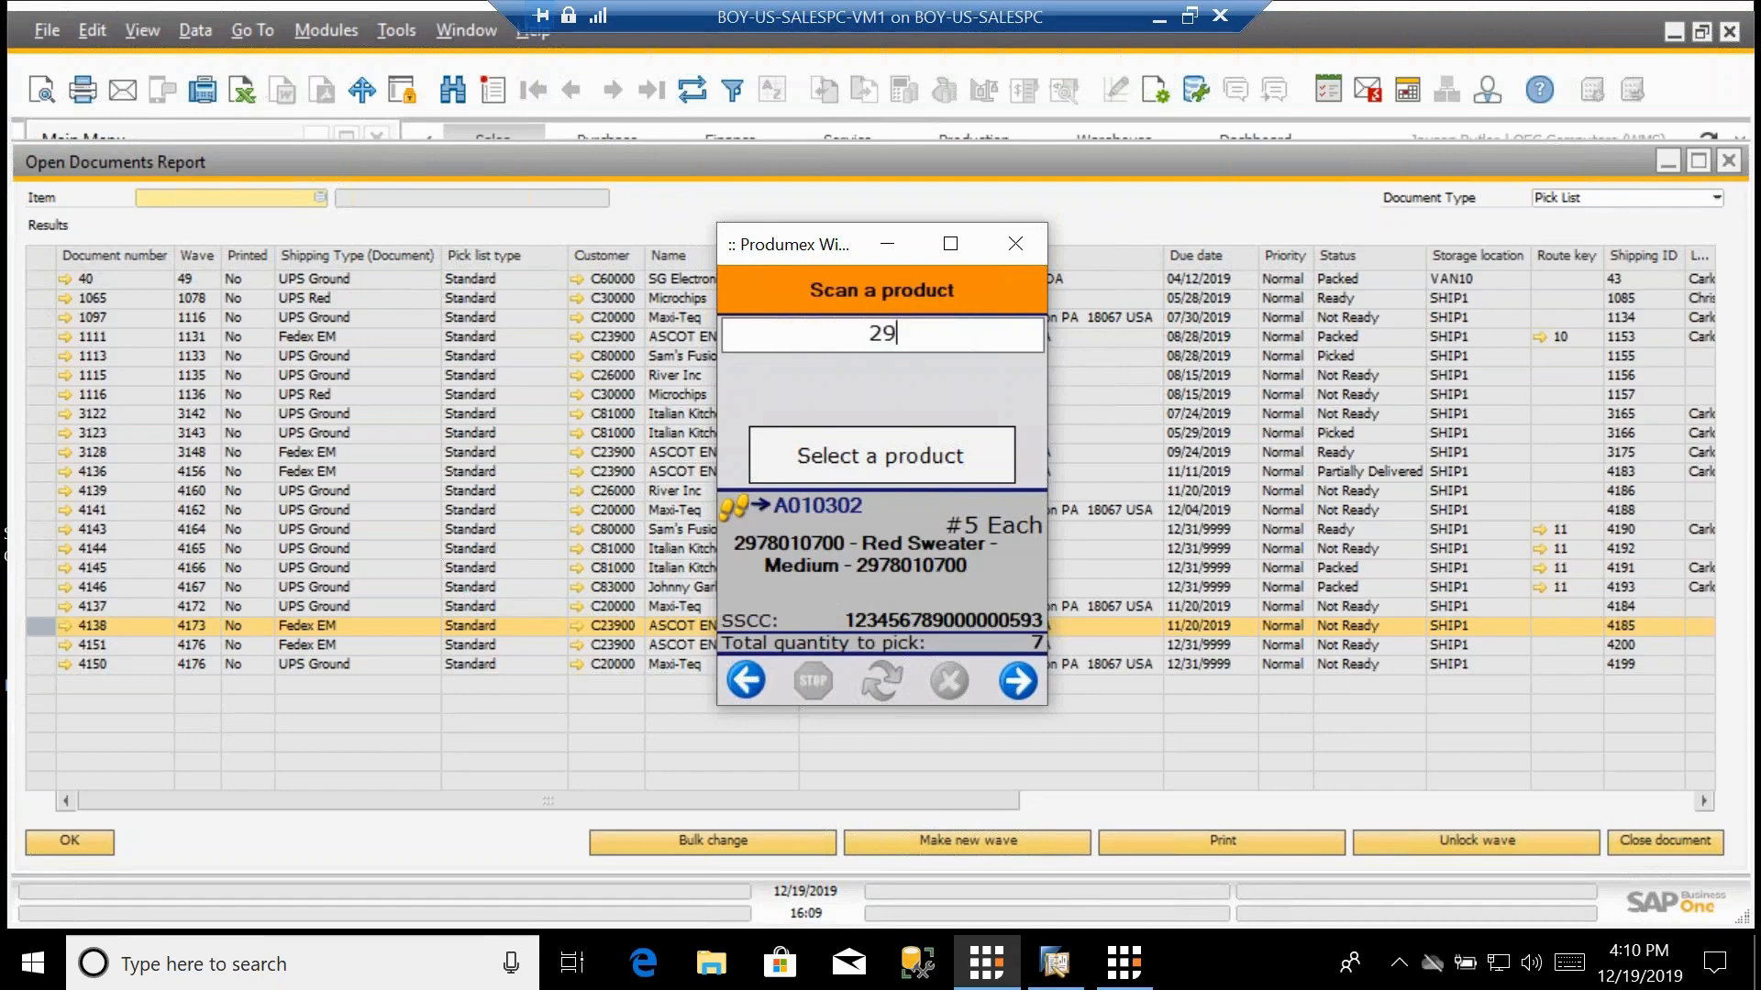
pyautogui.write('78010700')
pyautogui.press('Return')
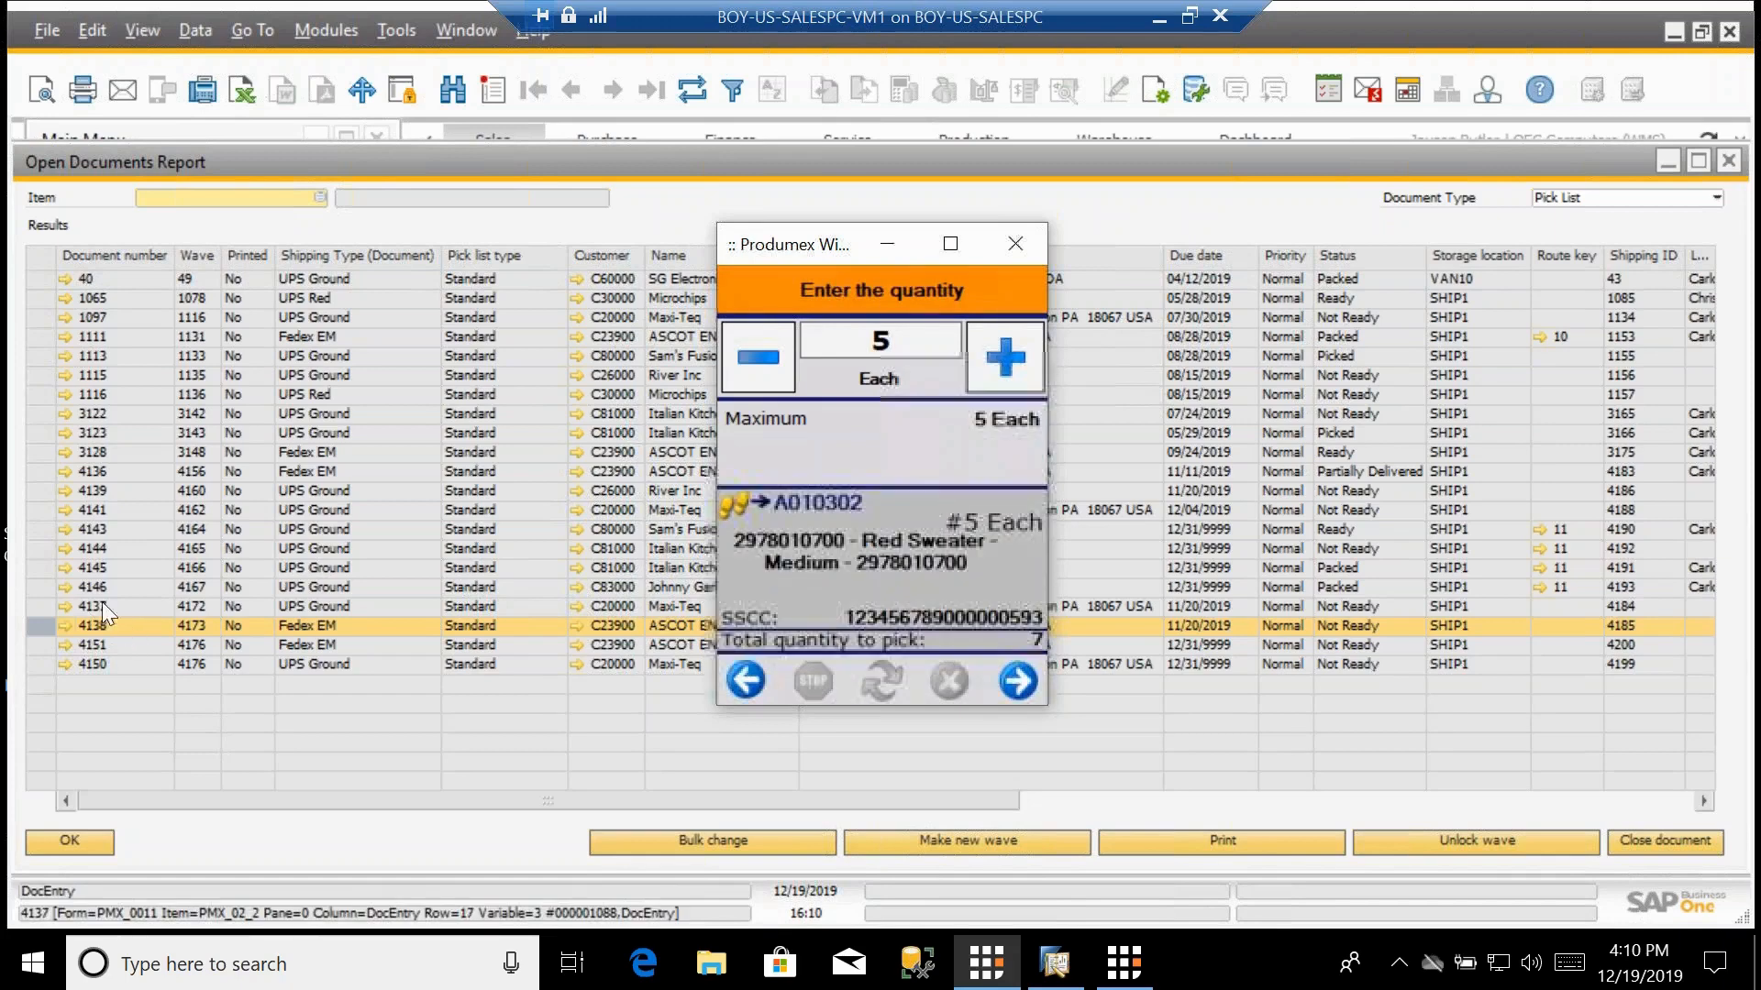
pyautogui.click(1011, 685)
pyautogui.write('C01B01')
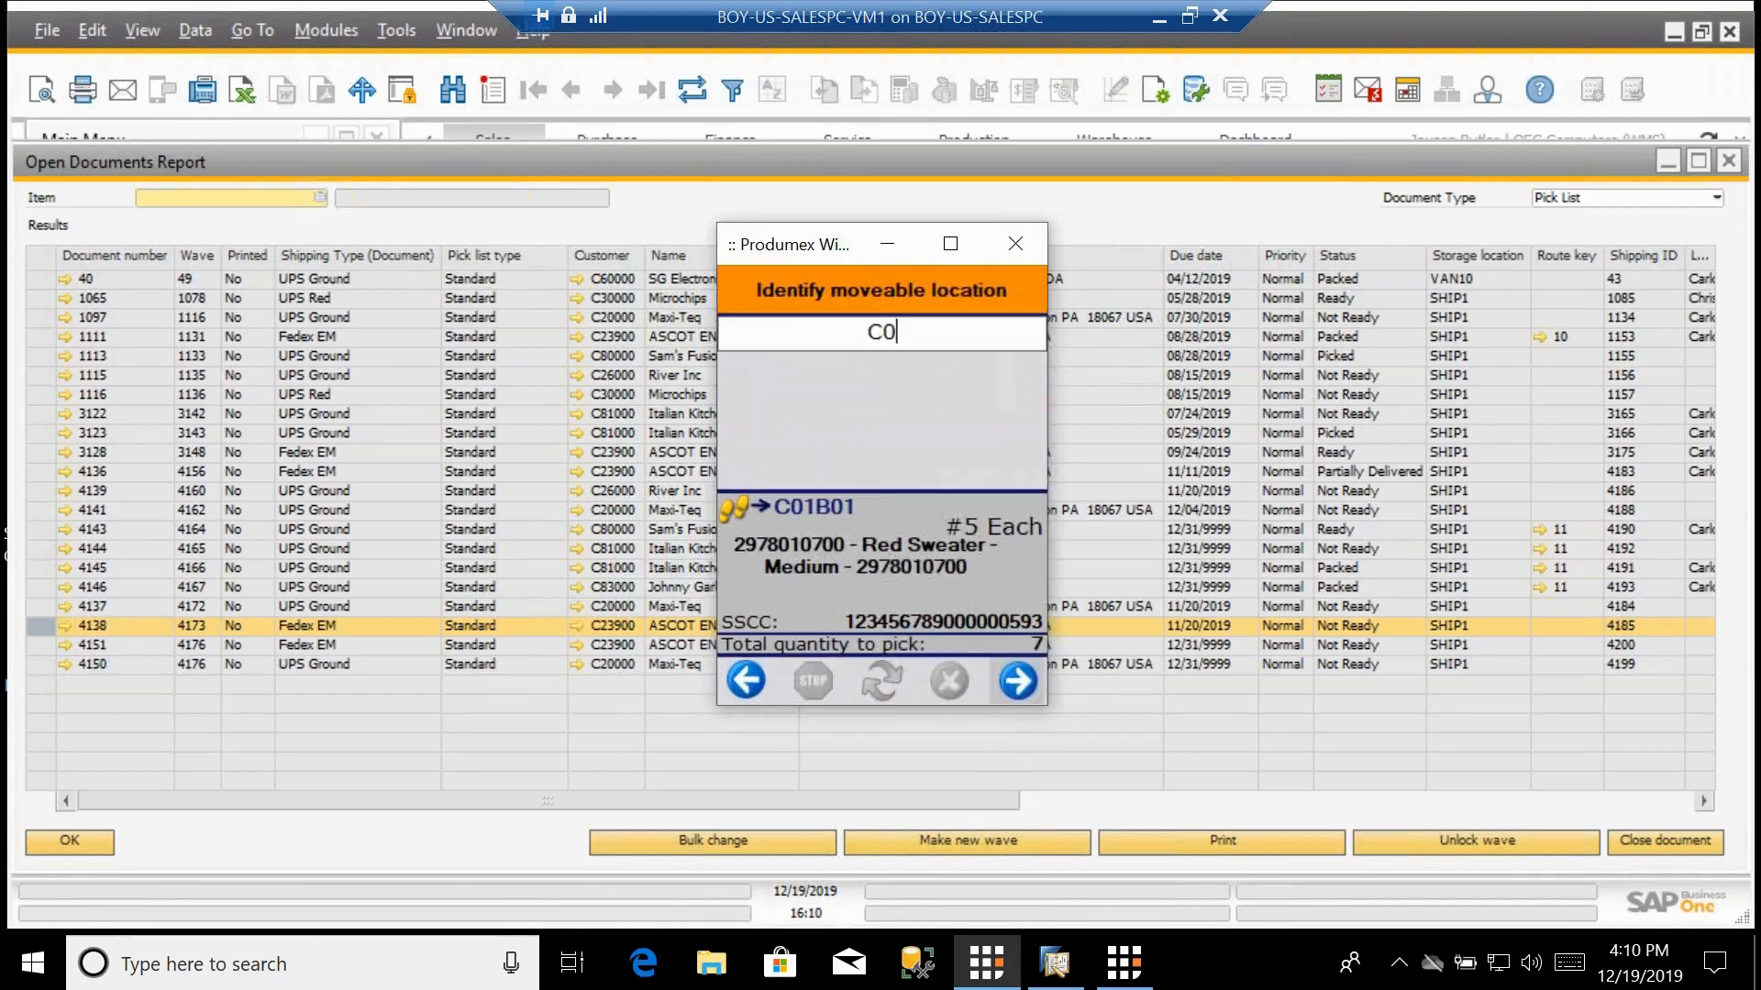
pyautogui.press('Return')
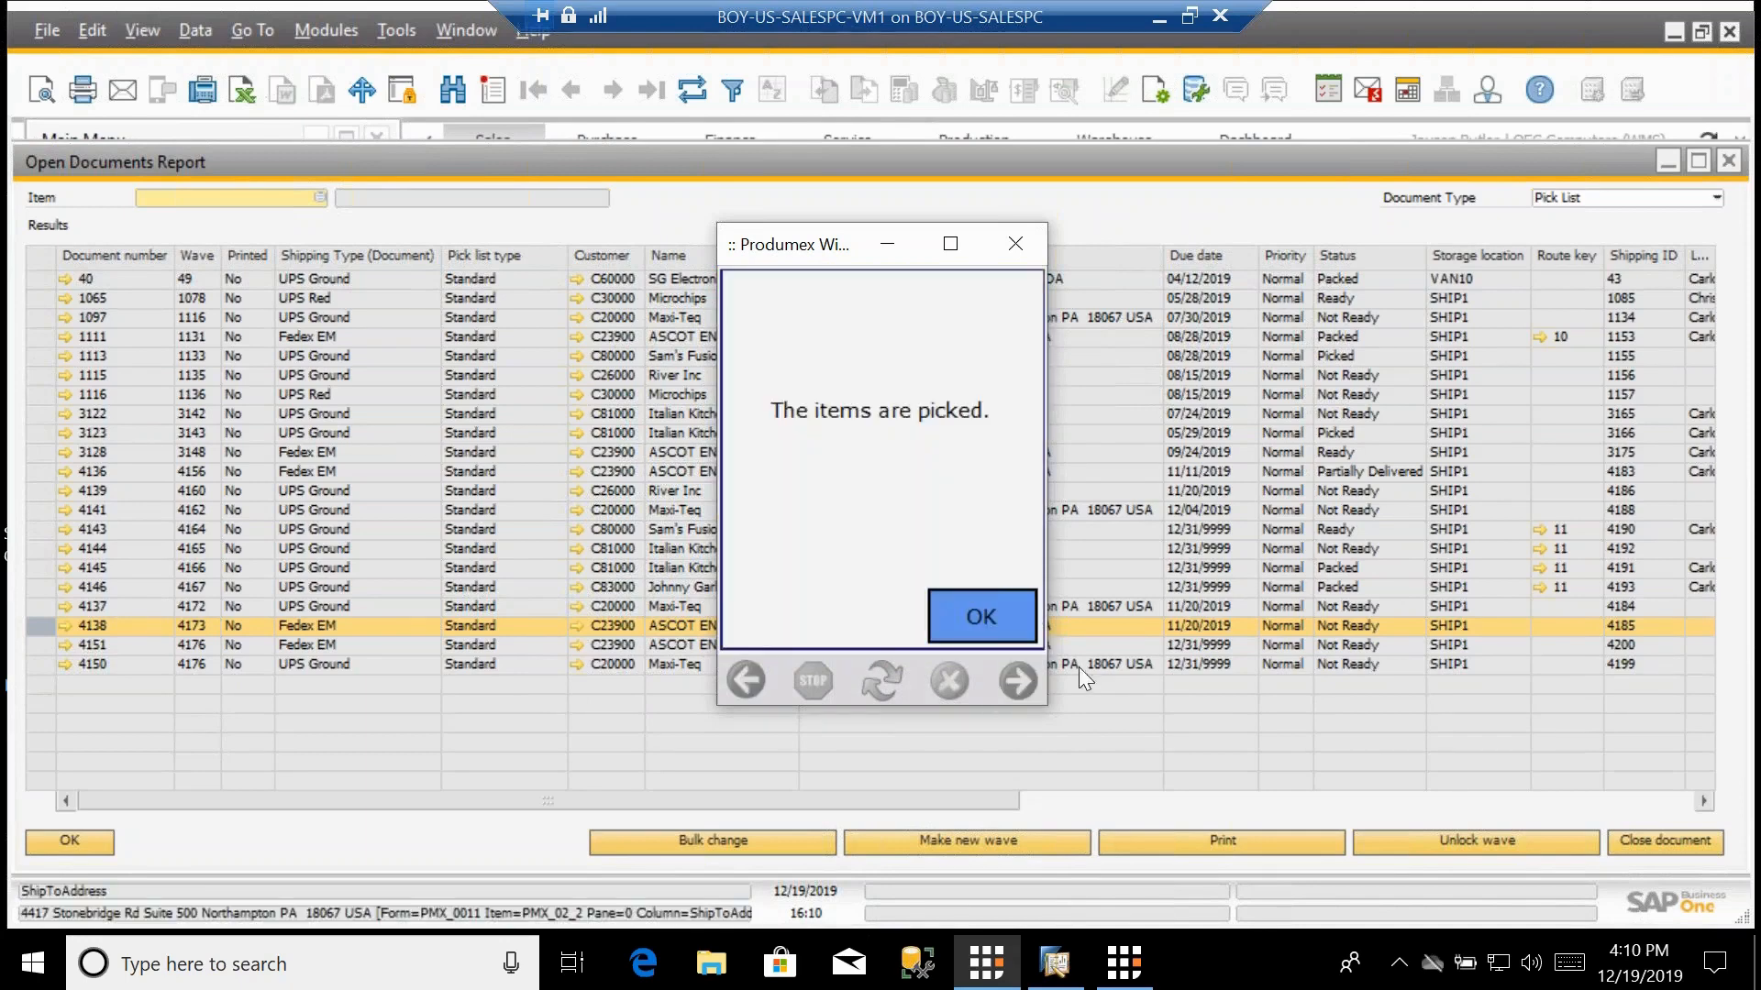
pyautogui.click(992, 618)
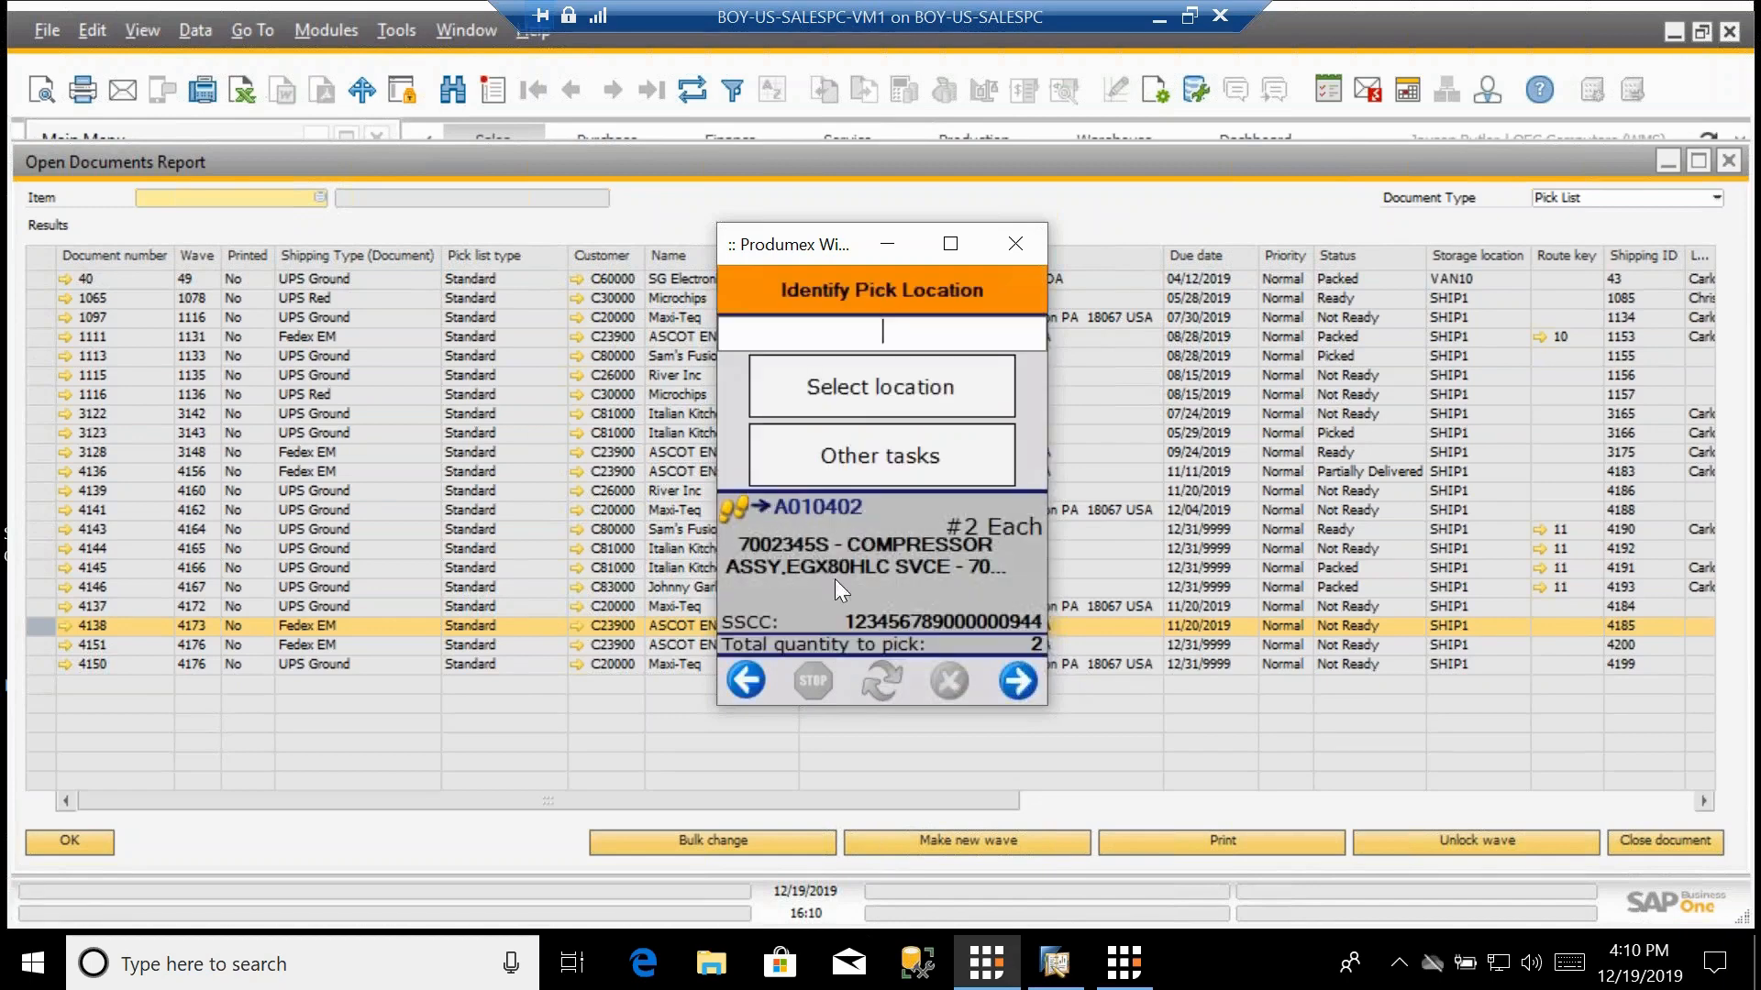
# Pick 2 each of compressor 7002345S from location A010402 into moveable location C01B01.
pyautogui.write('A010402')
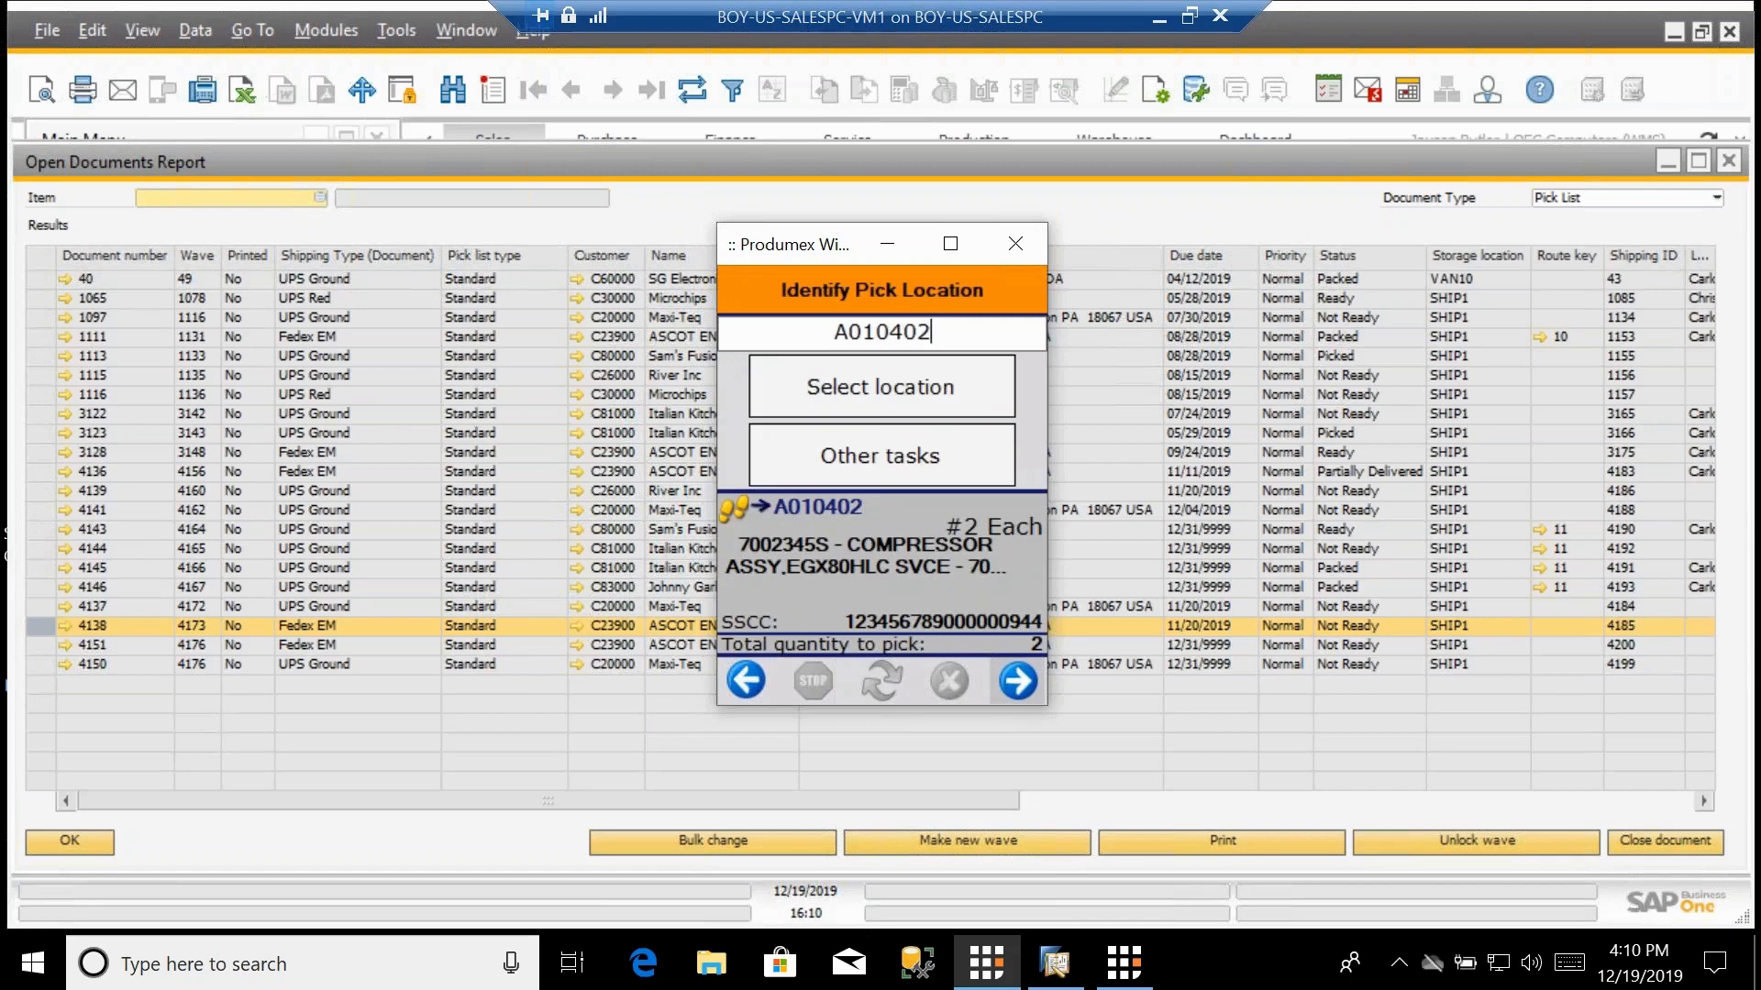
pyautogui.press('Return')
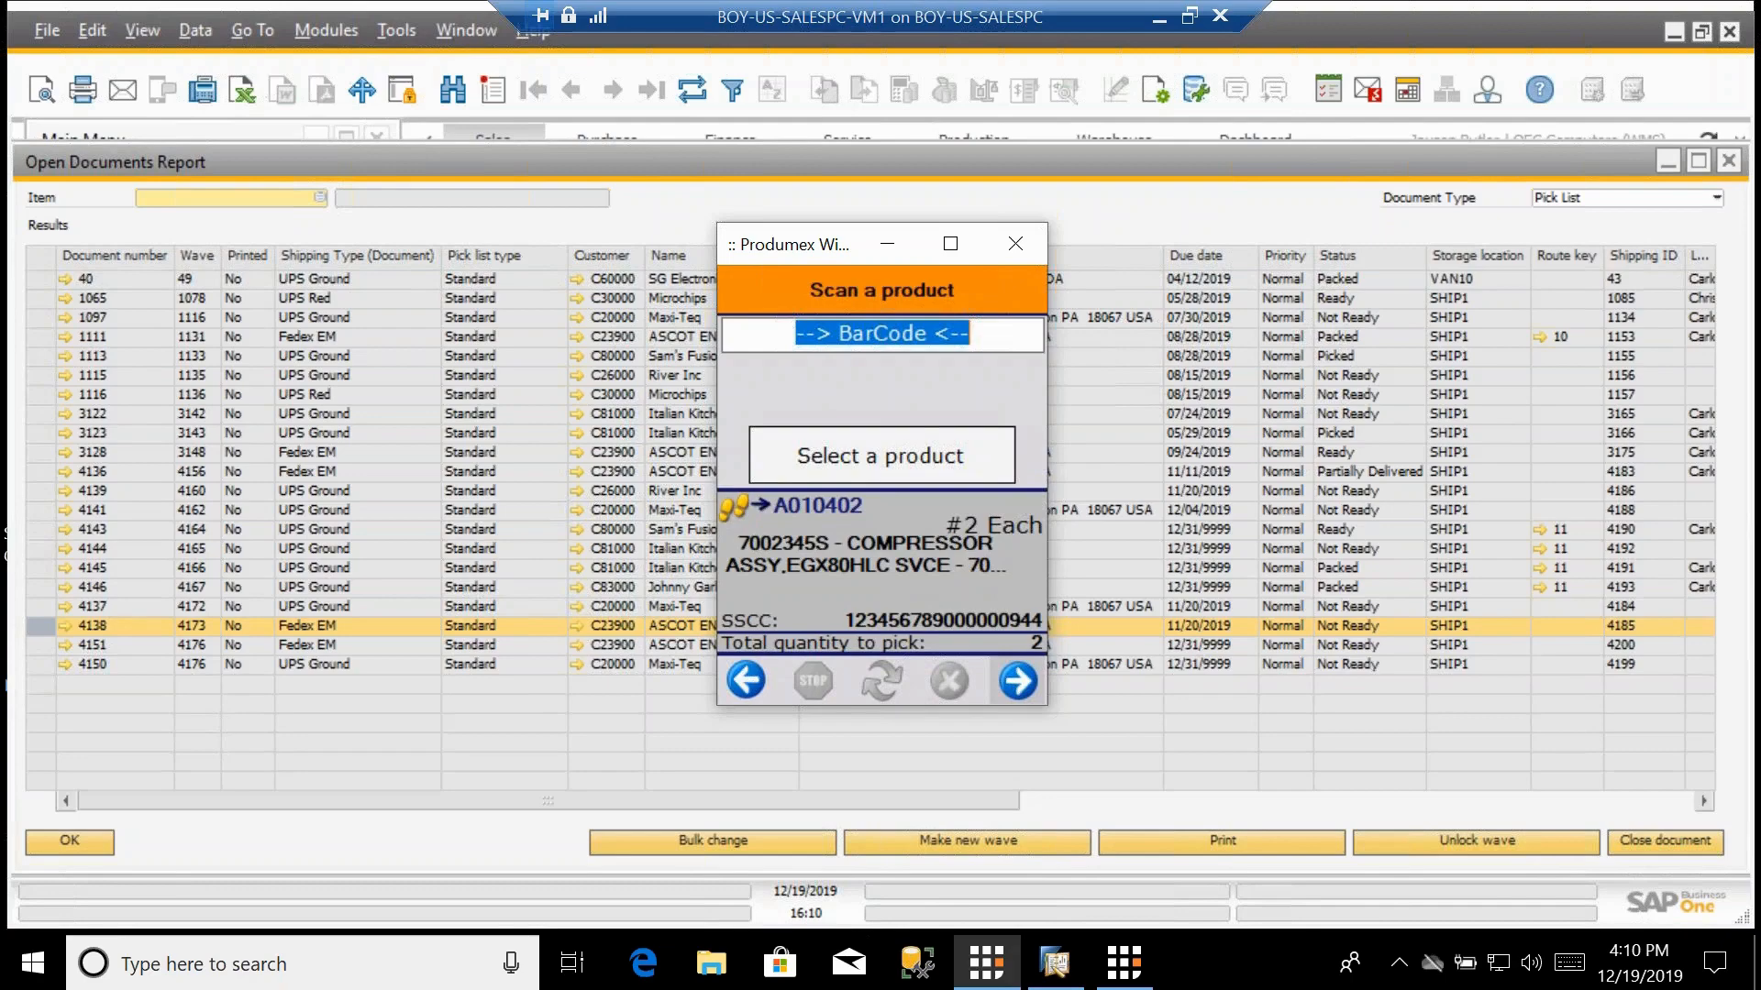
pyautogui.click(987, 468)
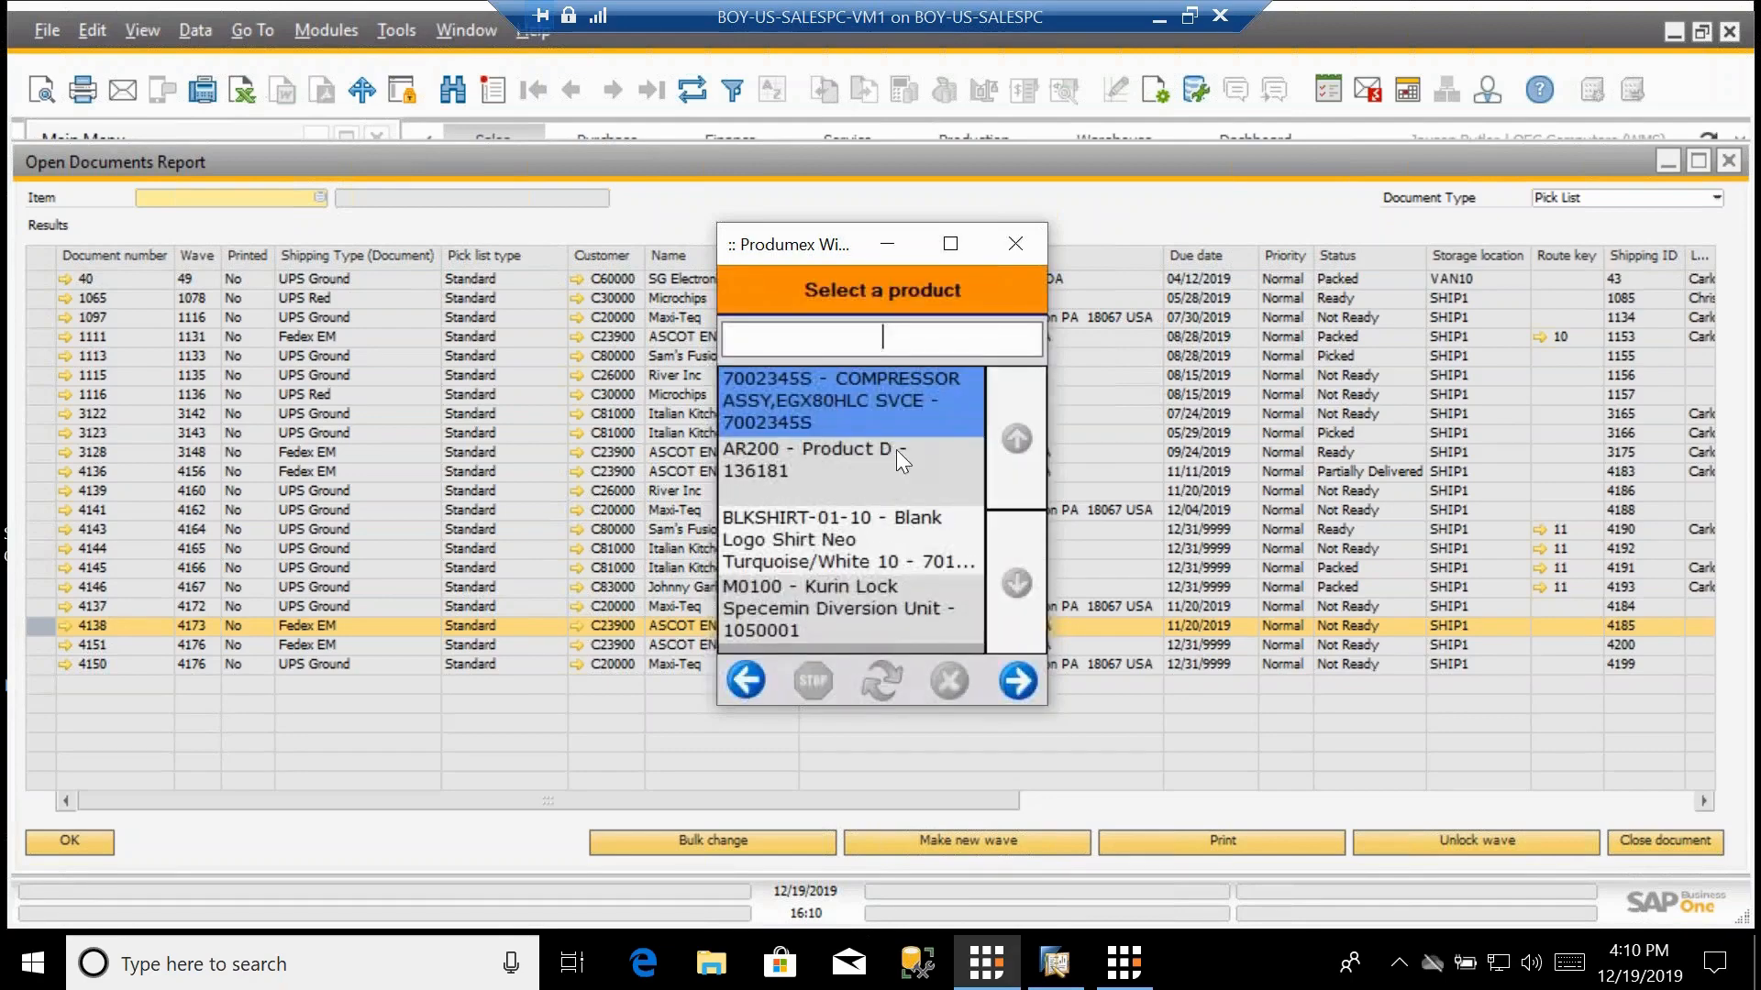
pyautogui.click(1010, 681)
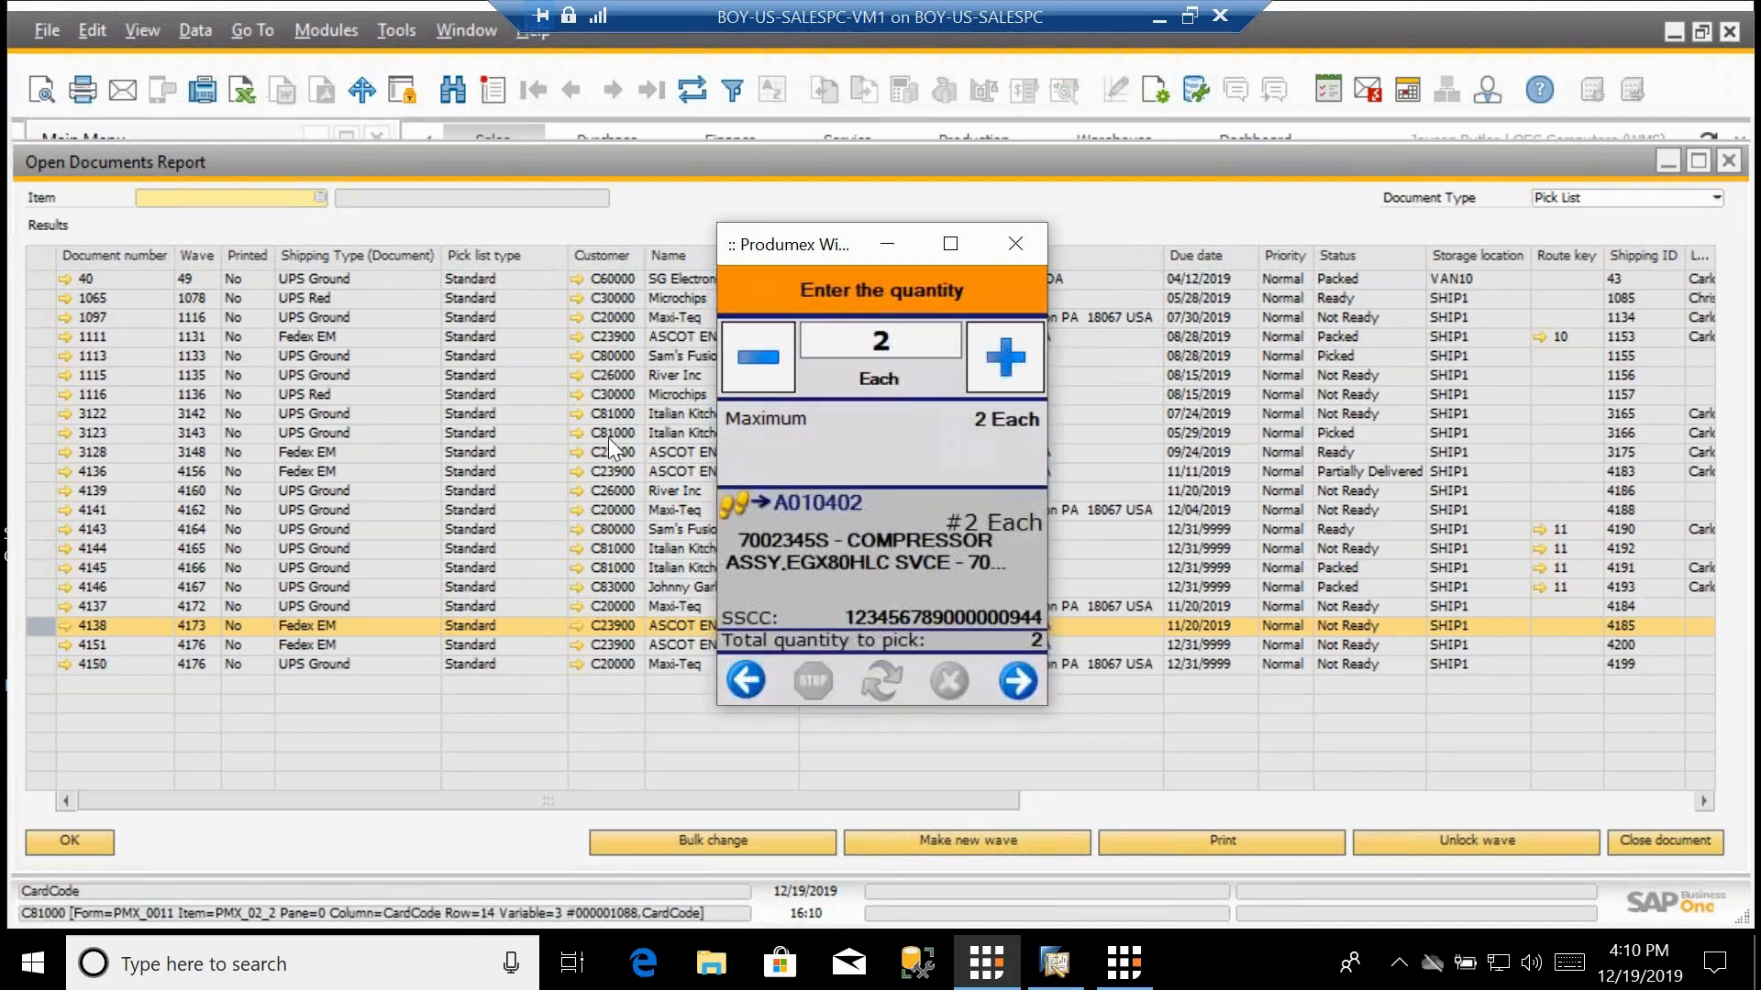
pyautogui.click(1020, 684)
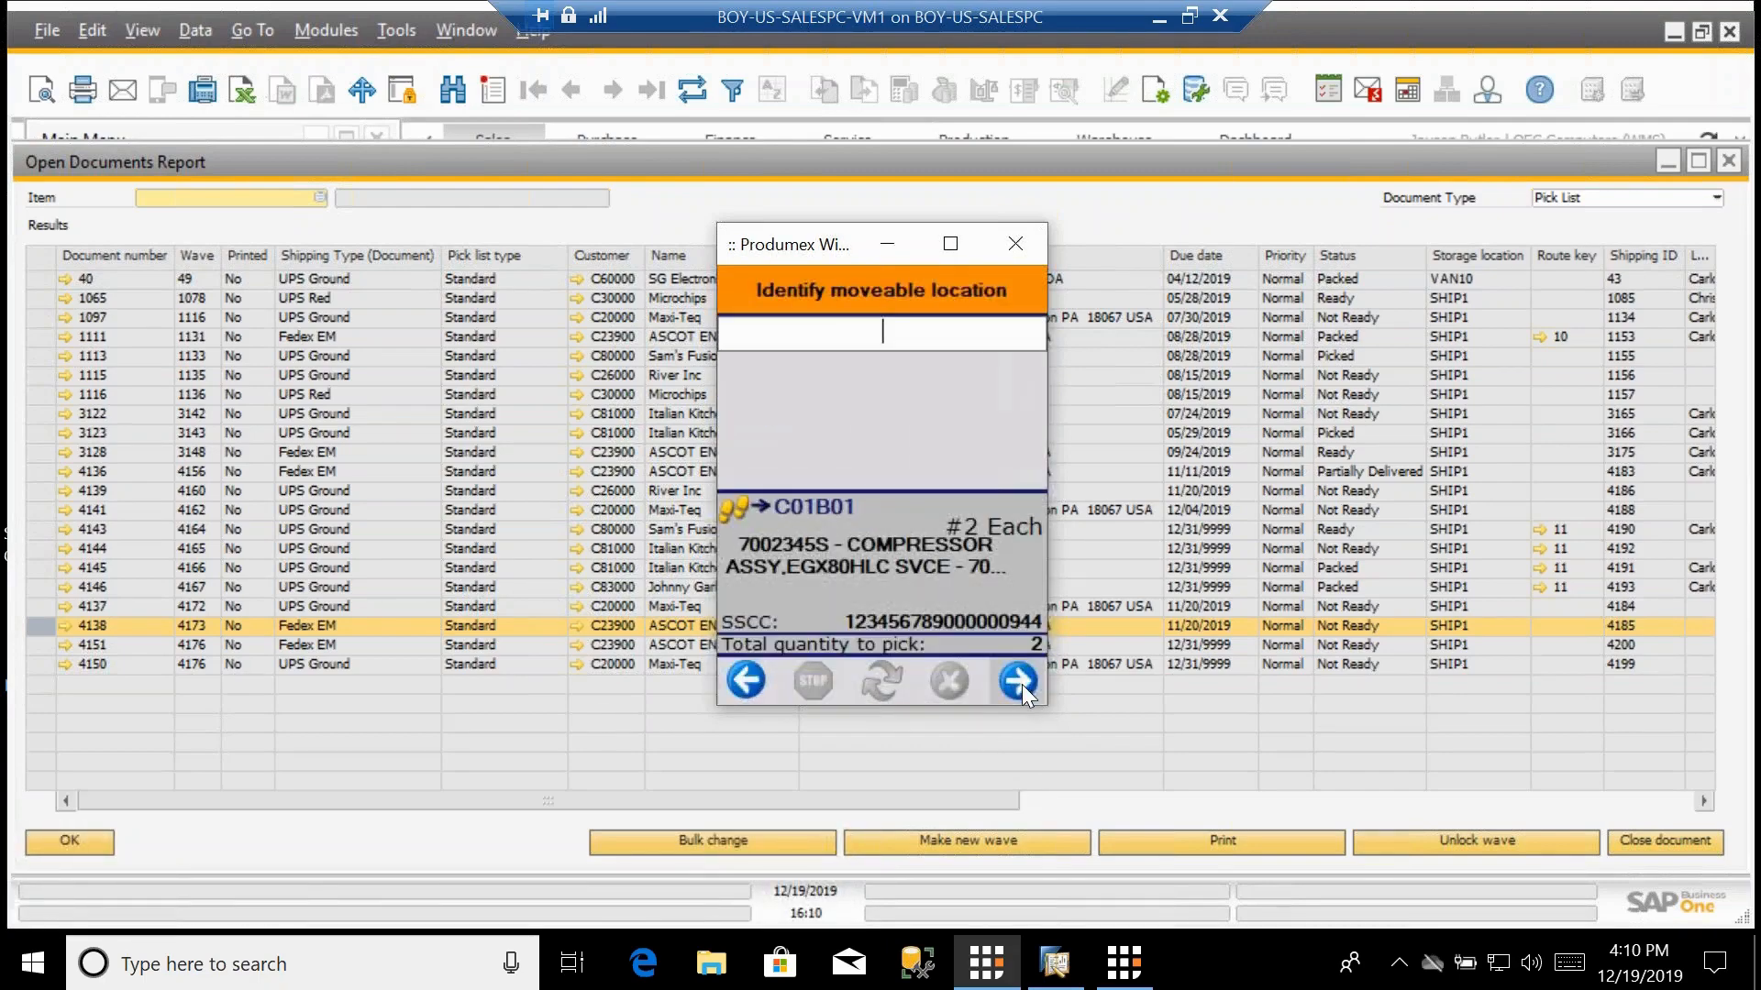
pyautogui.write('C-1')
pyautogui.press('BackSpace')
pyautogui.press('BackSpace')
pyautogui.write('01B01')
pyautogui.press('Return')
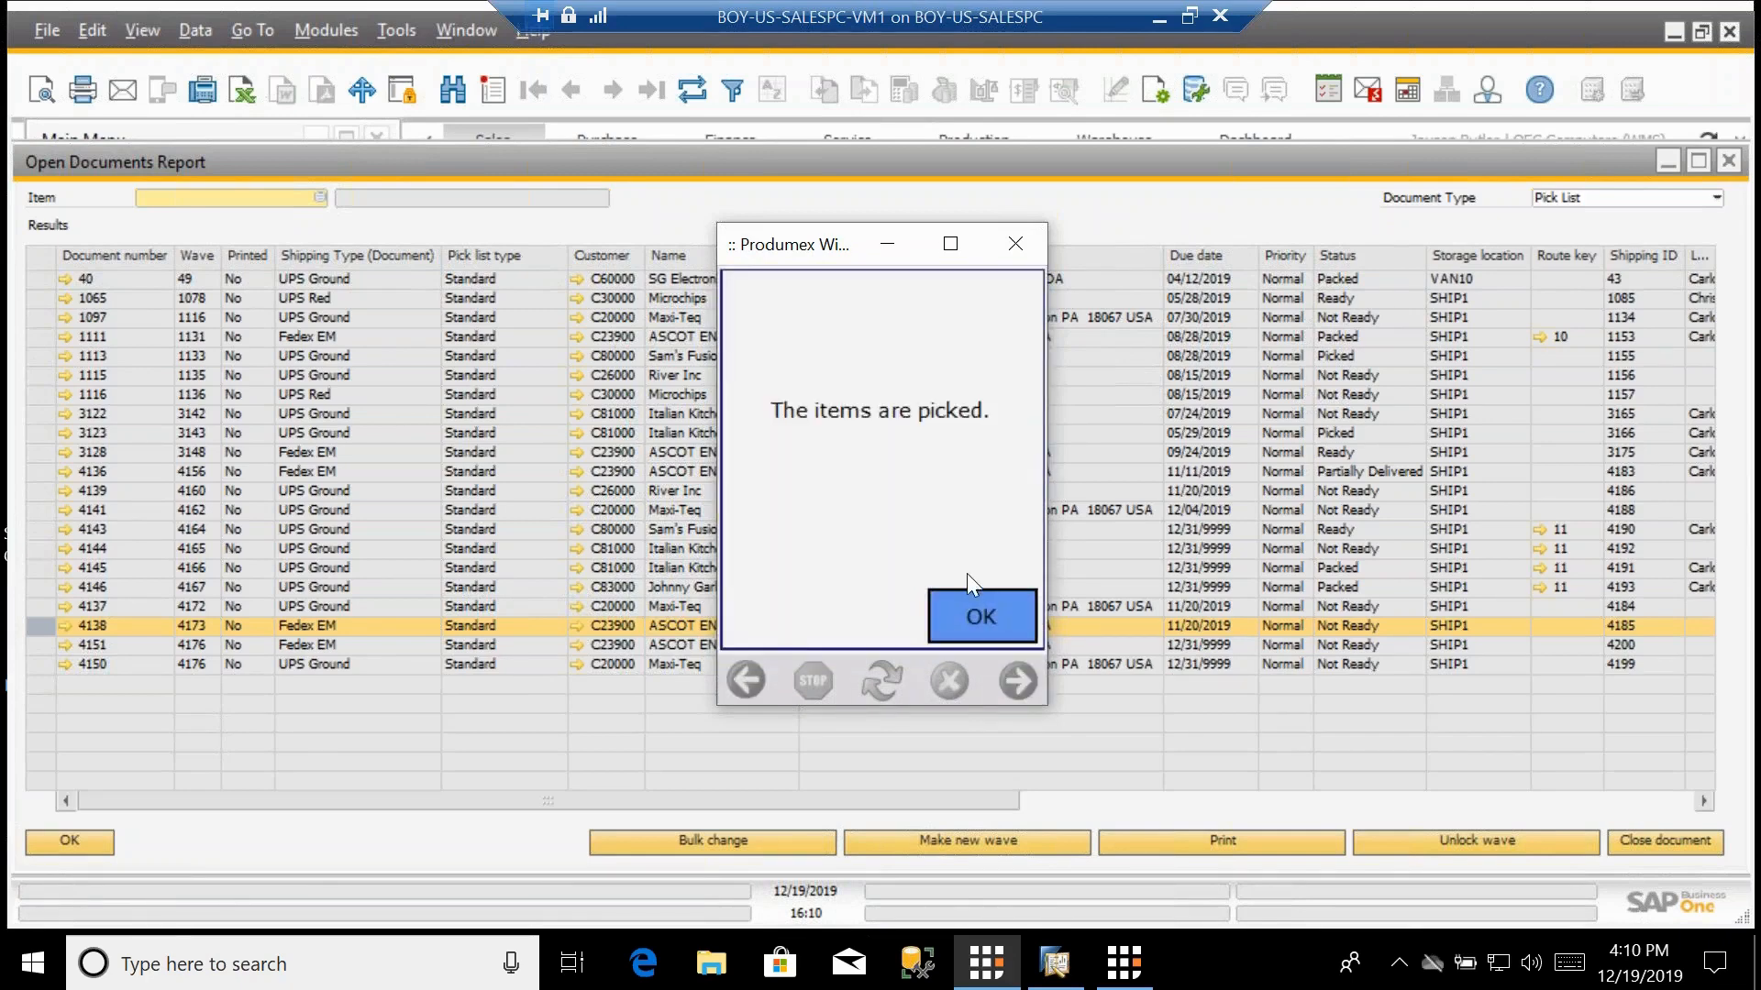
pyautogui.click(970, 607)
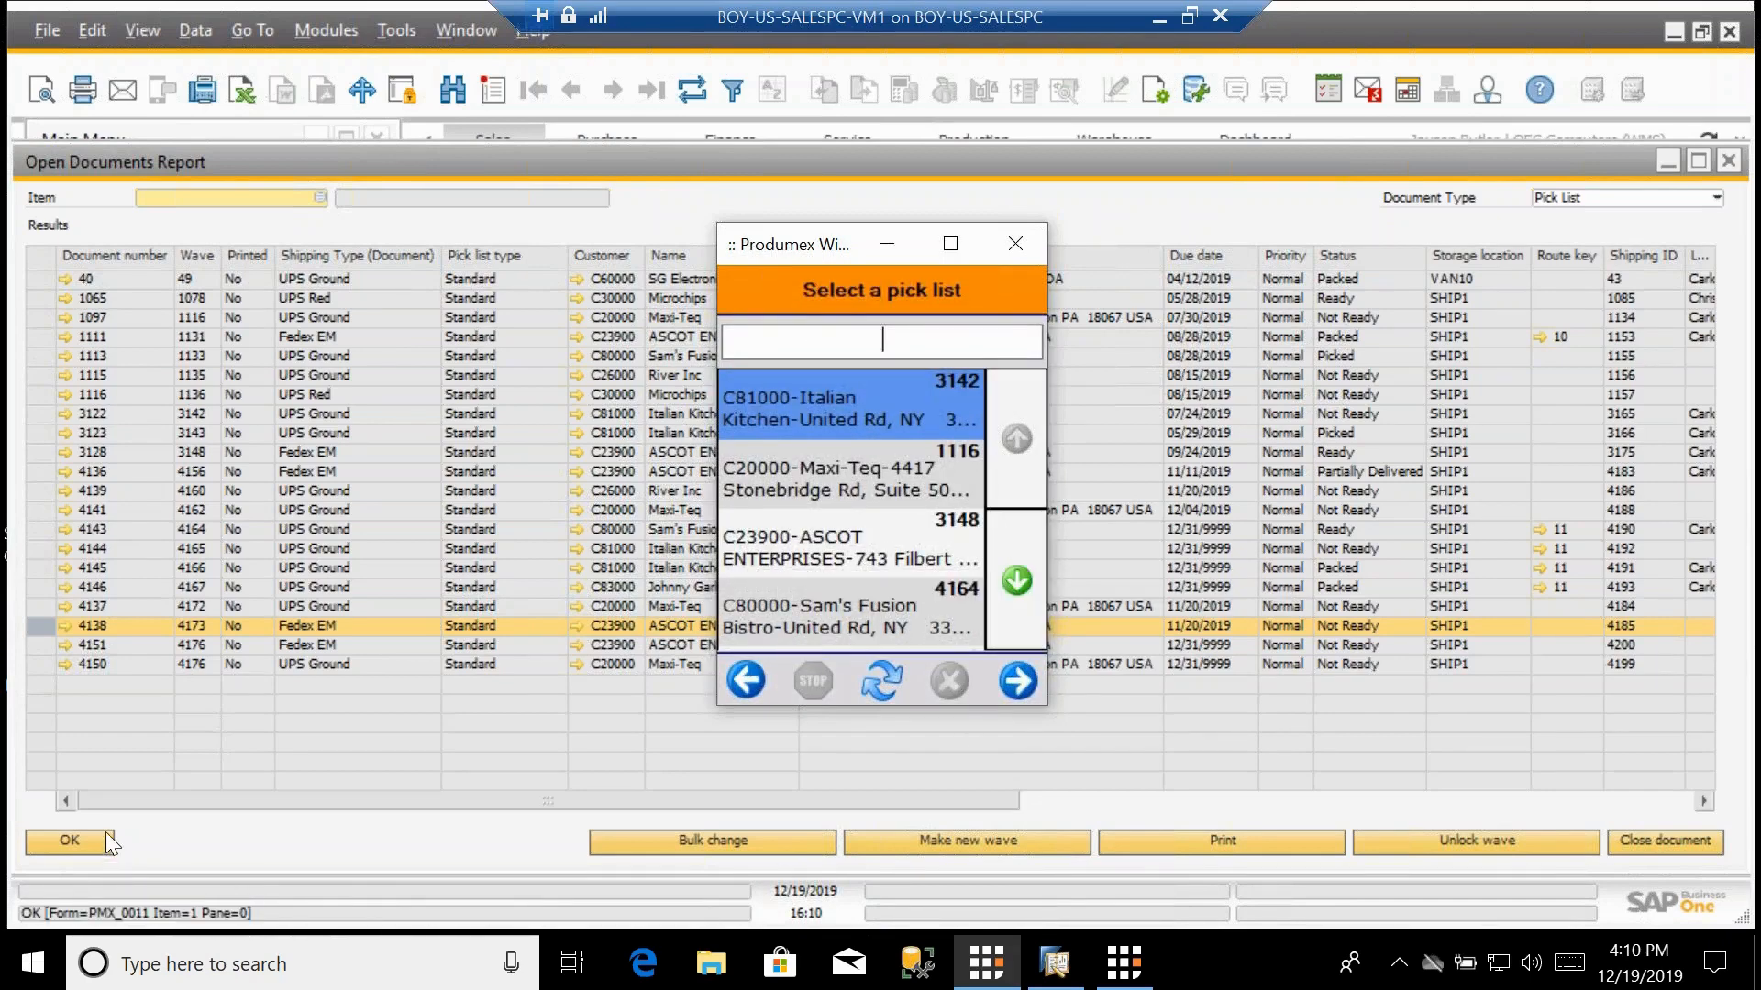
# Close the Open Documents Report and run the Produmex Inventory Report for storage locations C01B01 to C01B02.
pyautogui.click(70, 840)
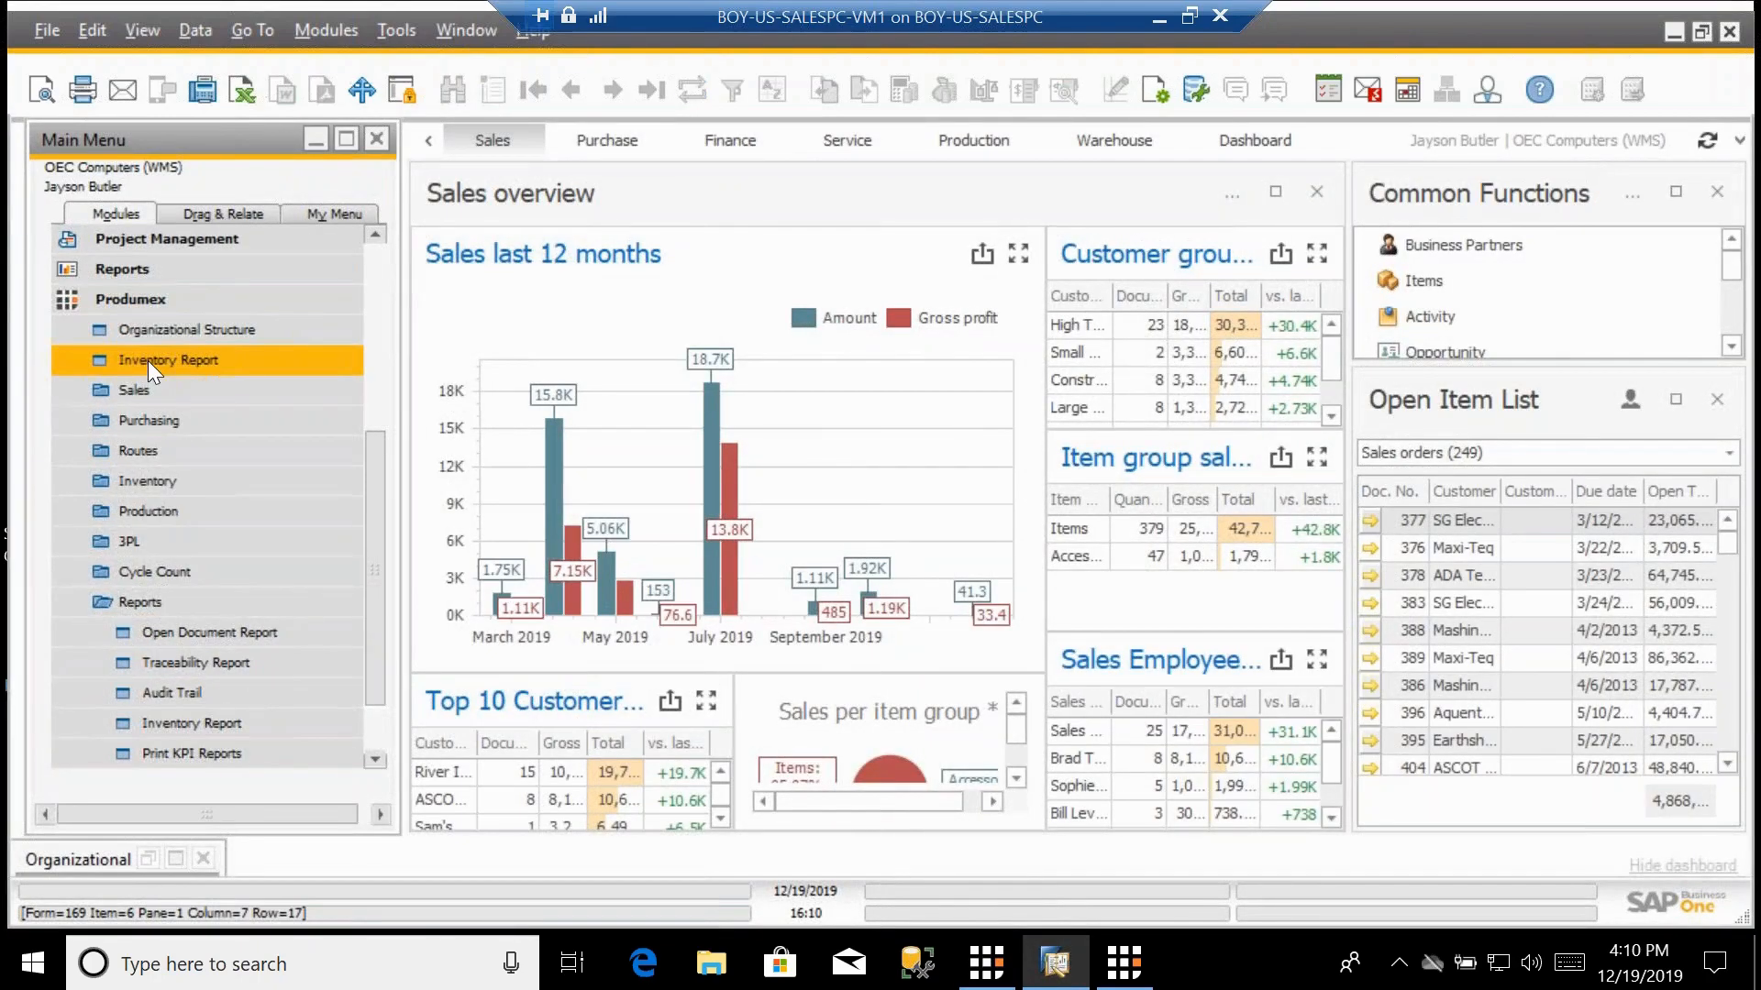
pyautogui.click(147, 361)
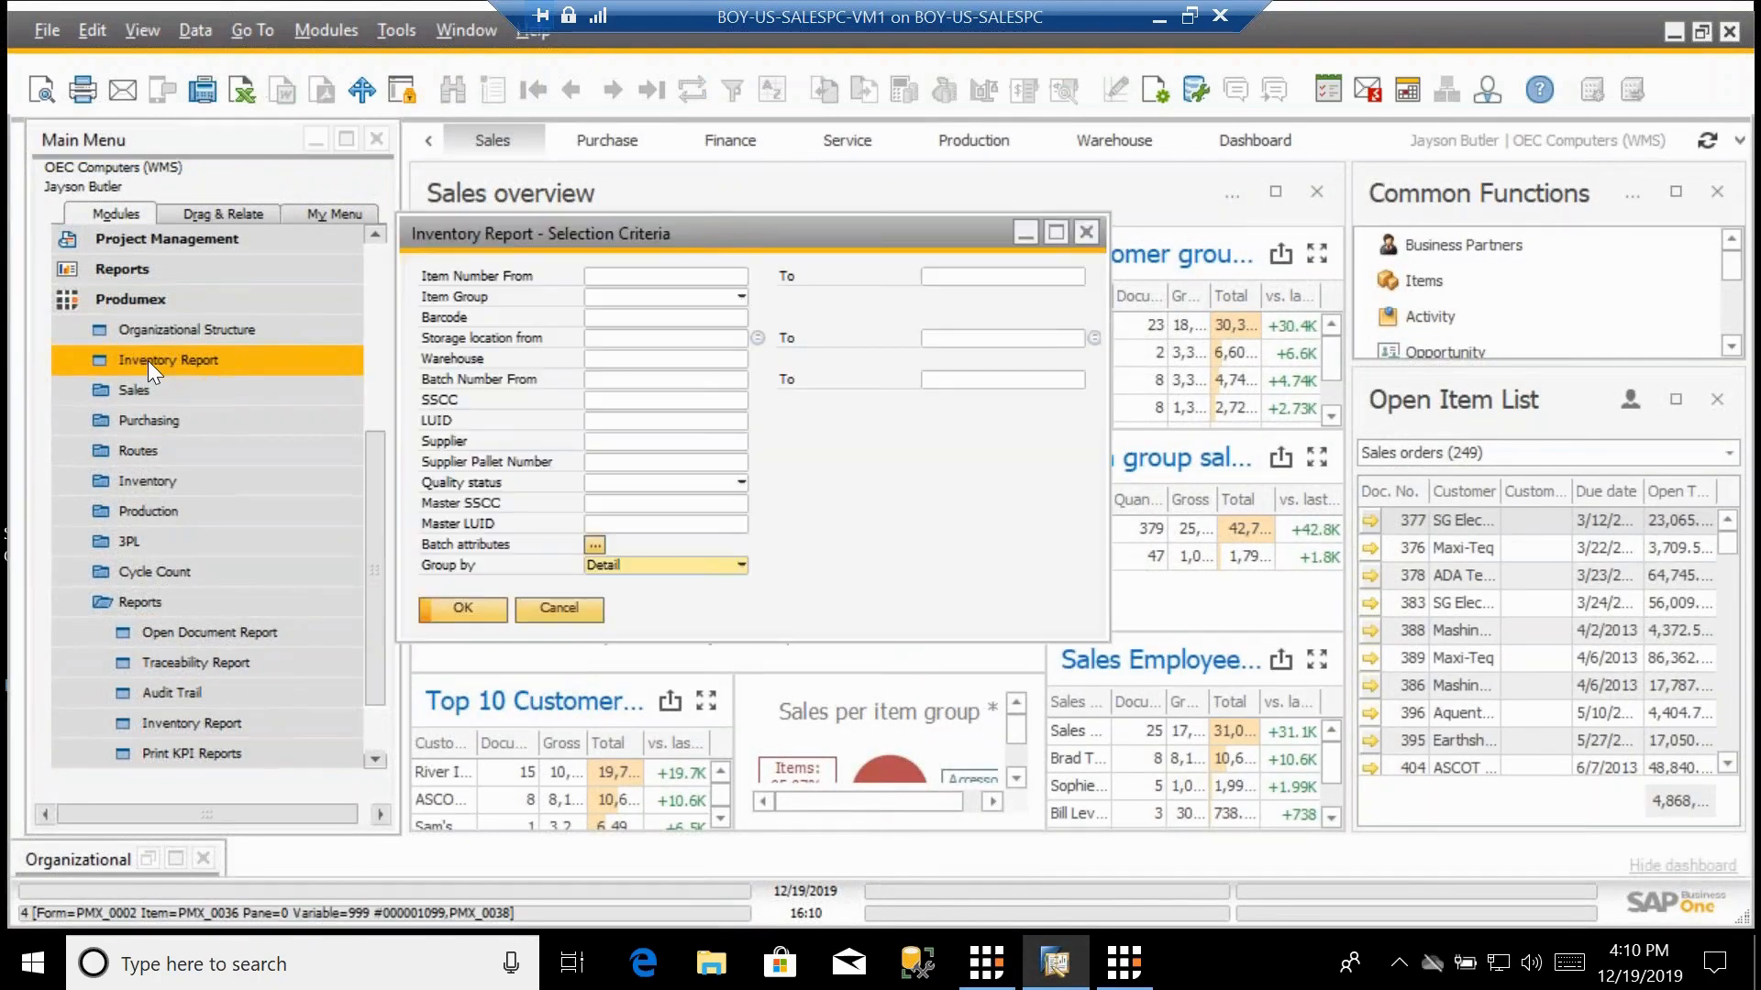
pyautogui.click(629, 336)
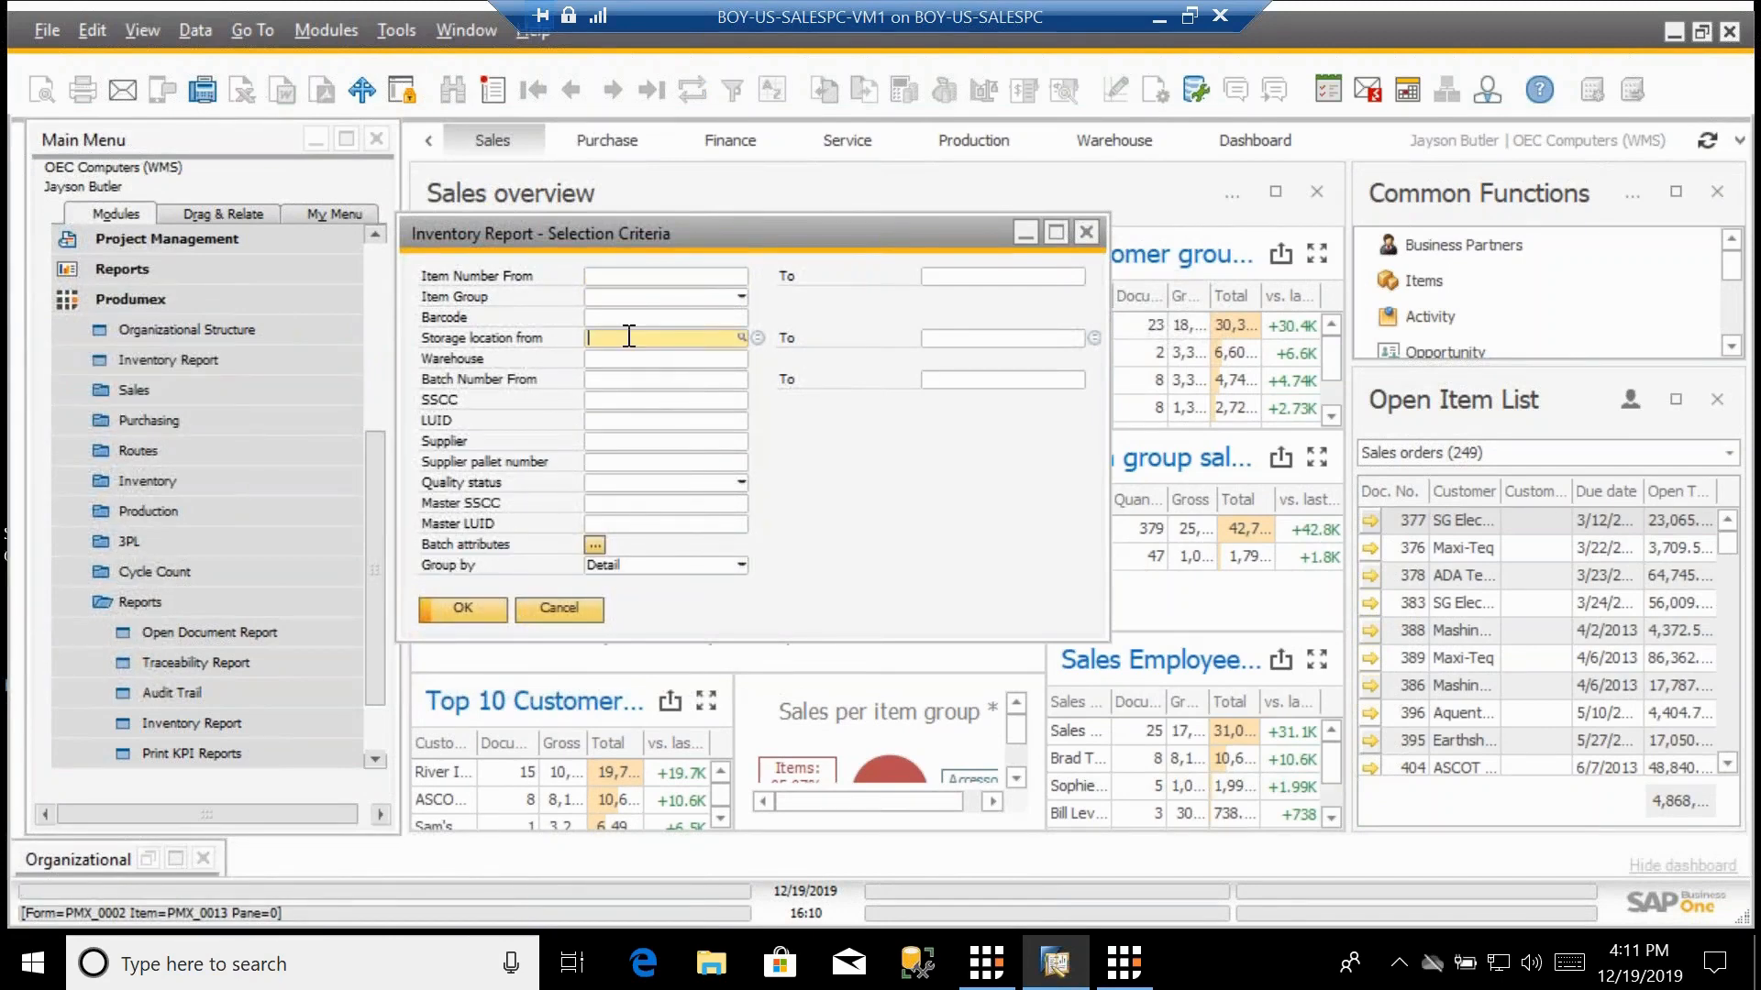
pyautogui.write('C01B01')
pyautogui.press('Tab')
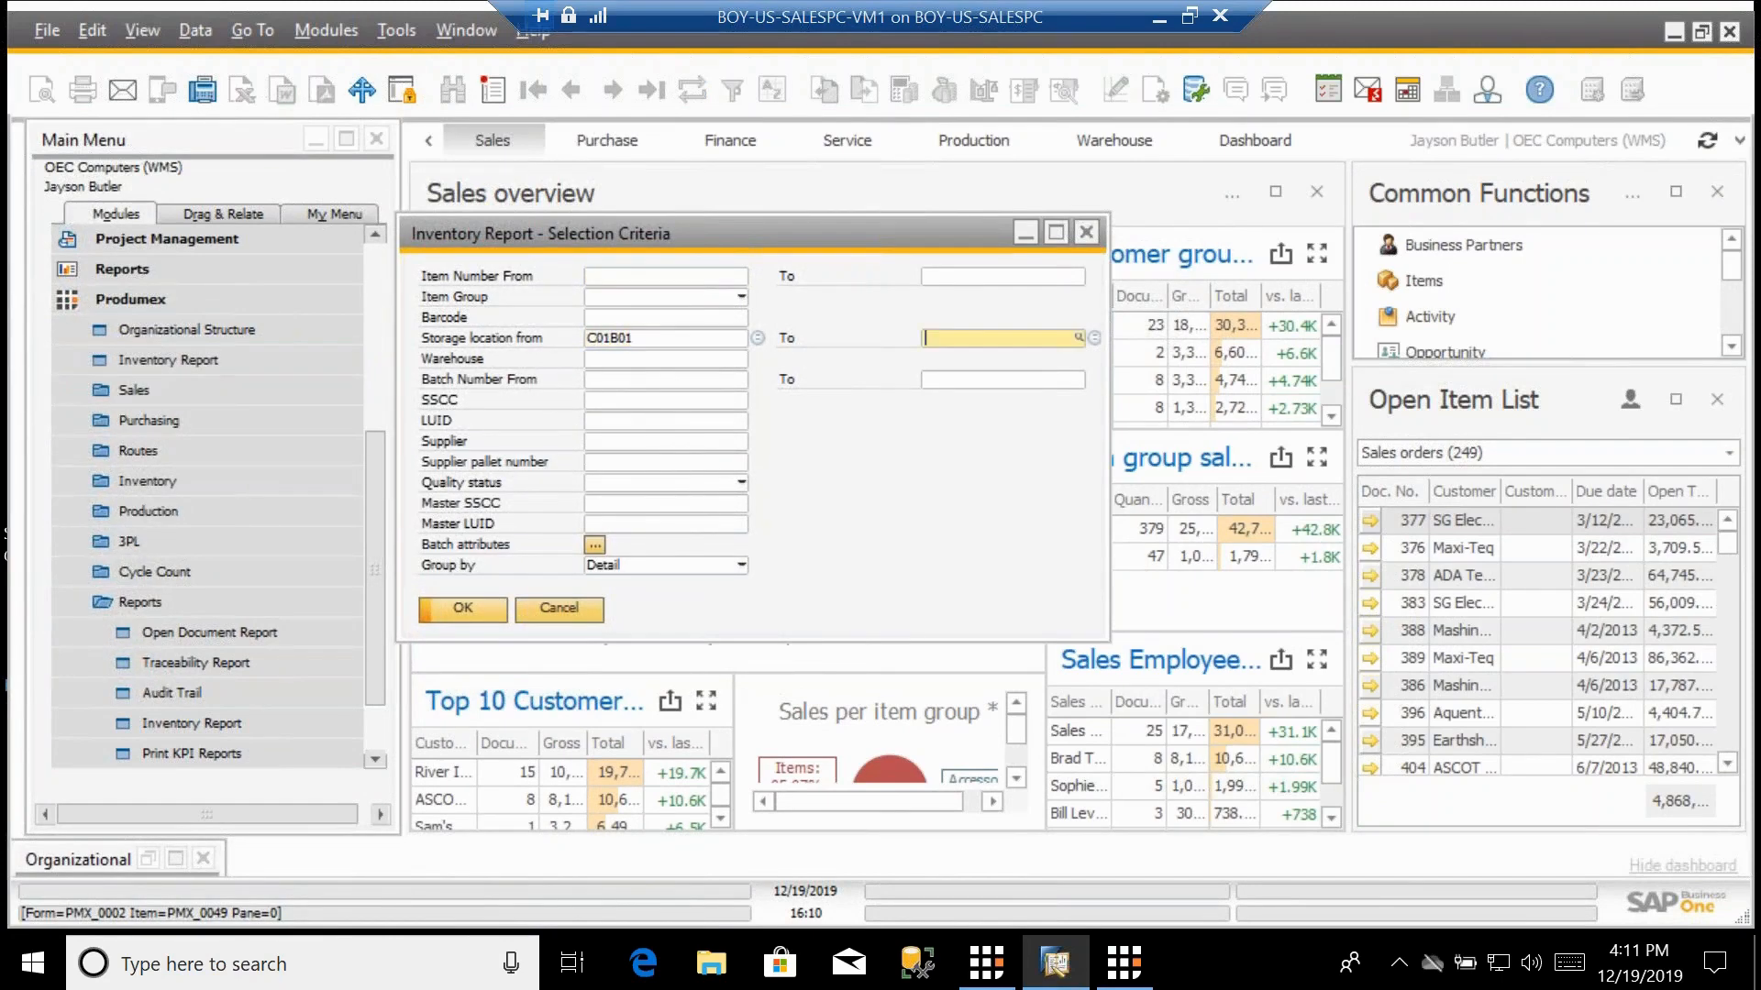
pyautogui.write('C01B02')
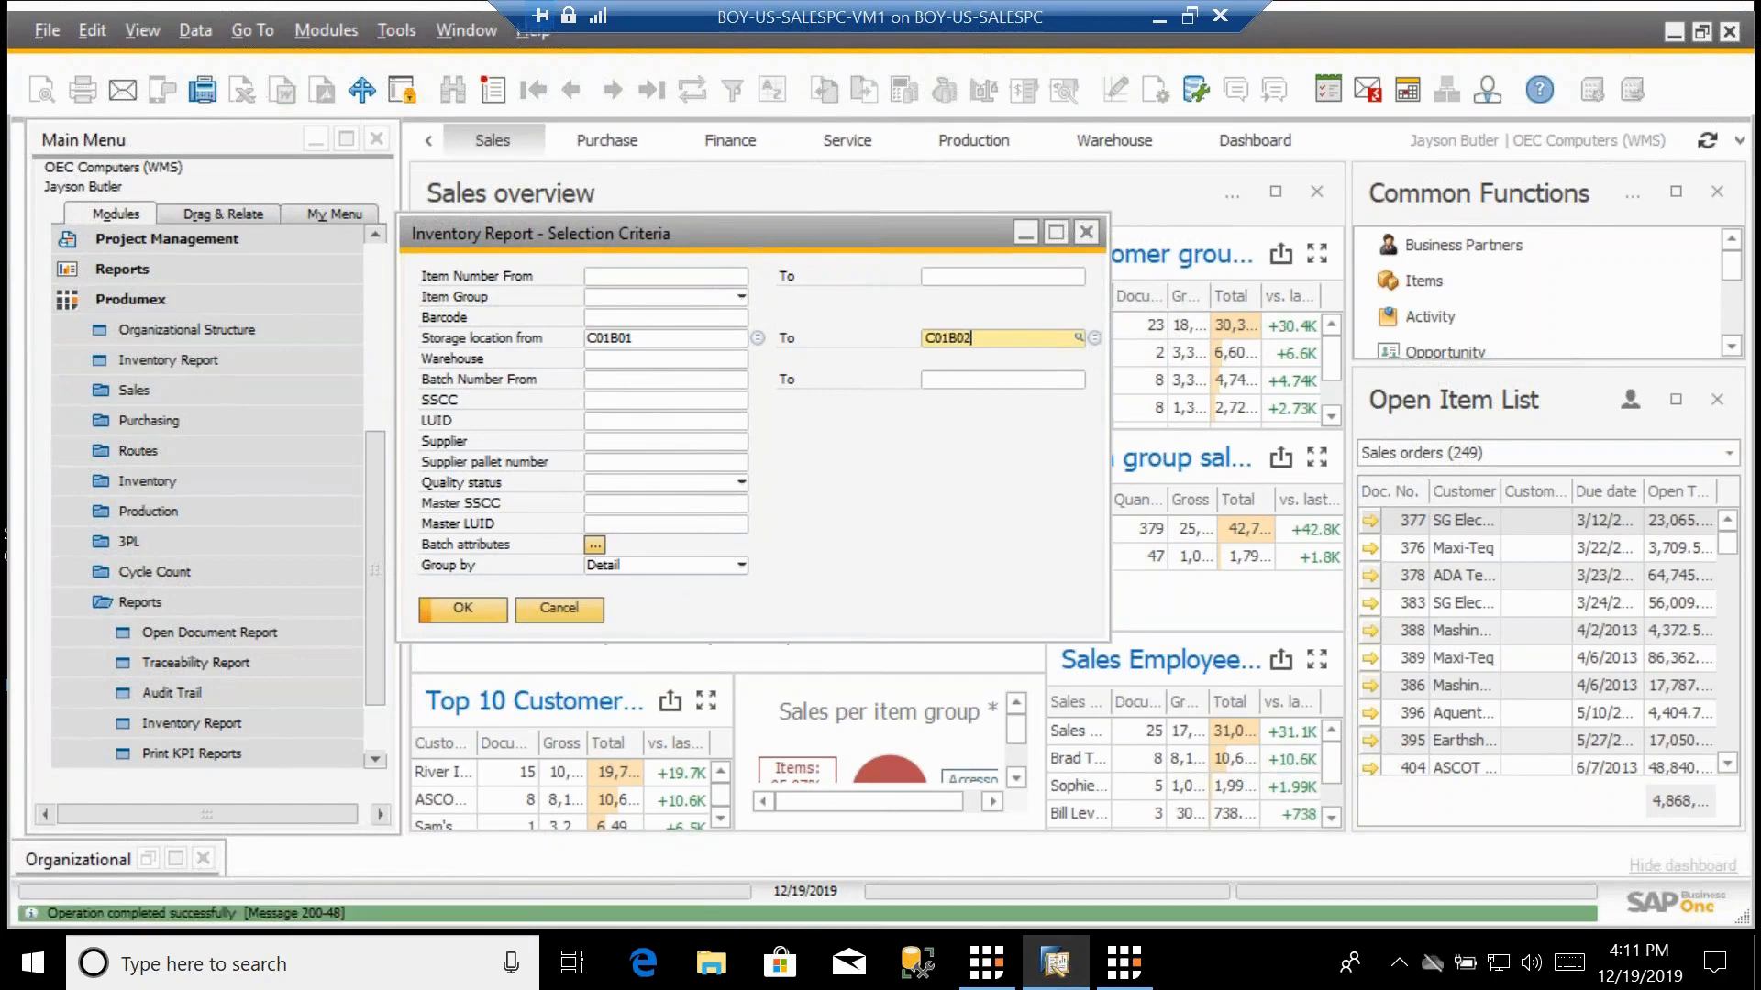
pyautogui.press('Return')
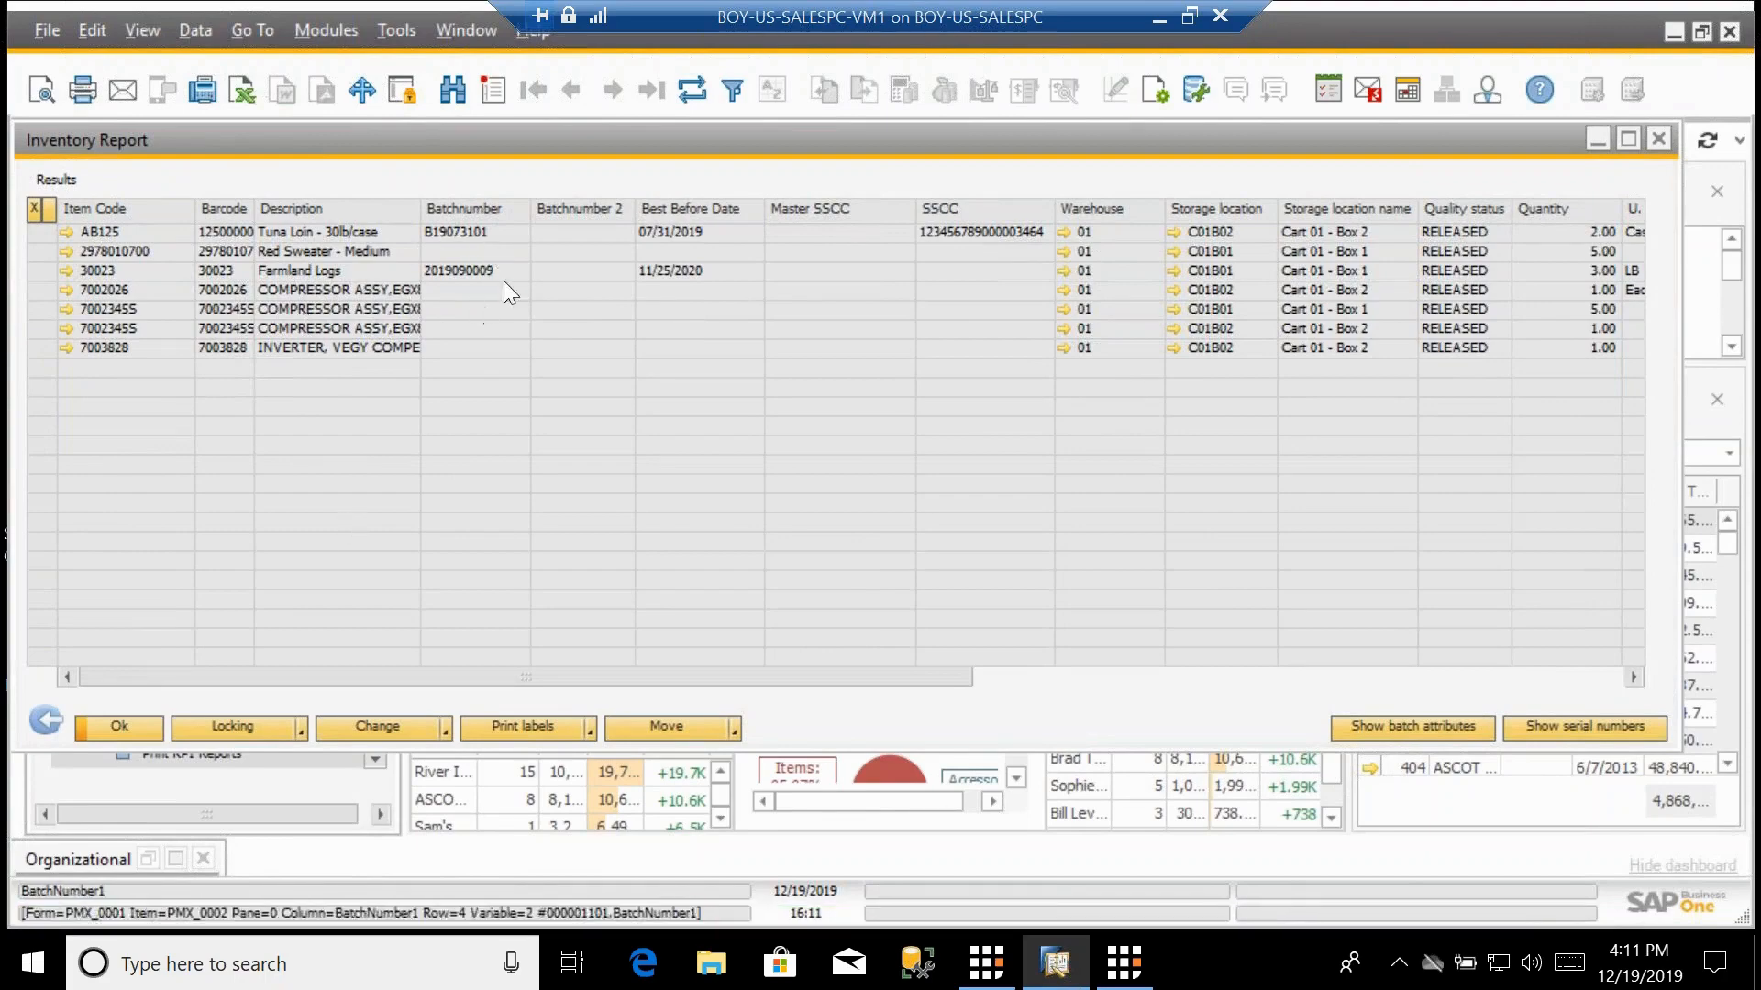
# Examine the batch, storage location, quantity and unit columns of the inventory report for both cart boxes, and close the report.
pyautogui.moveTo(512, 689); pyautogui.dragTo(739, 726)
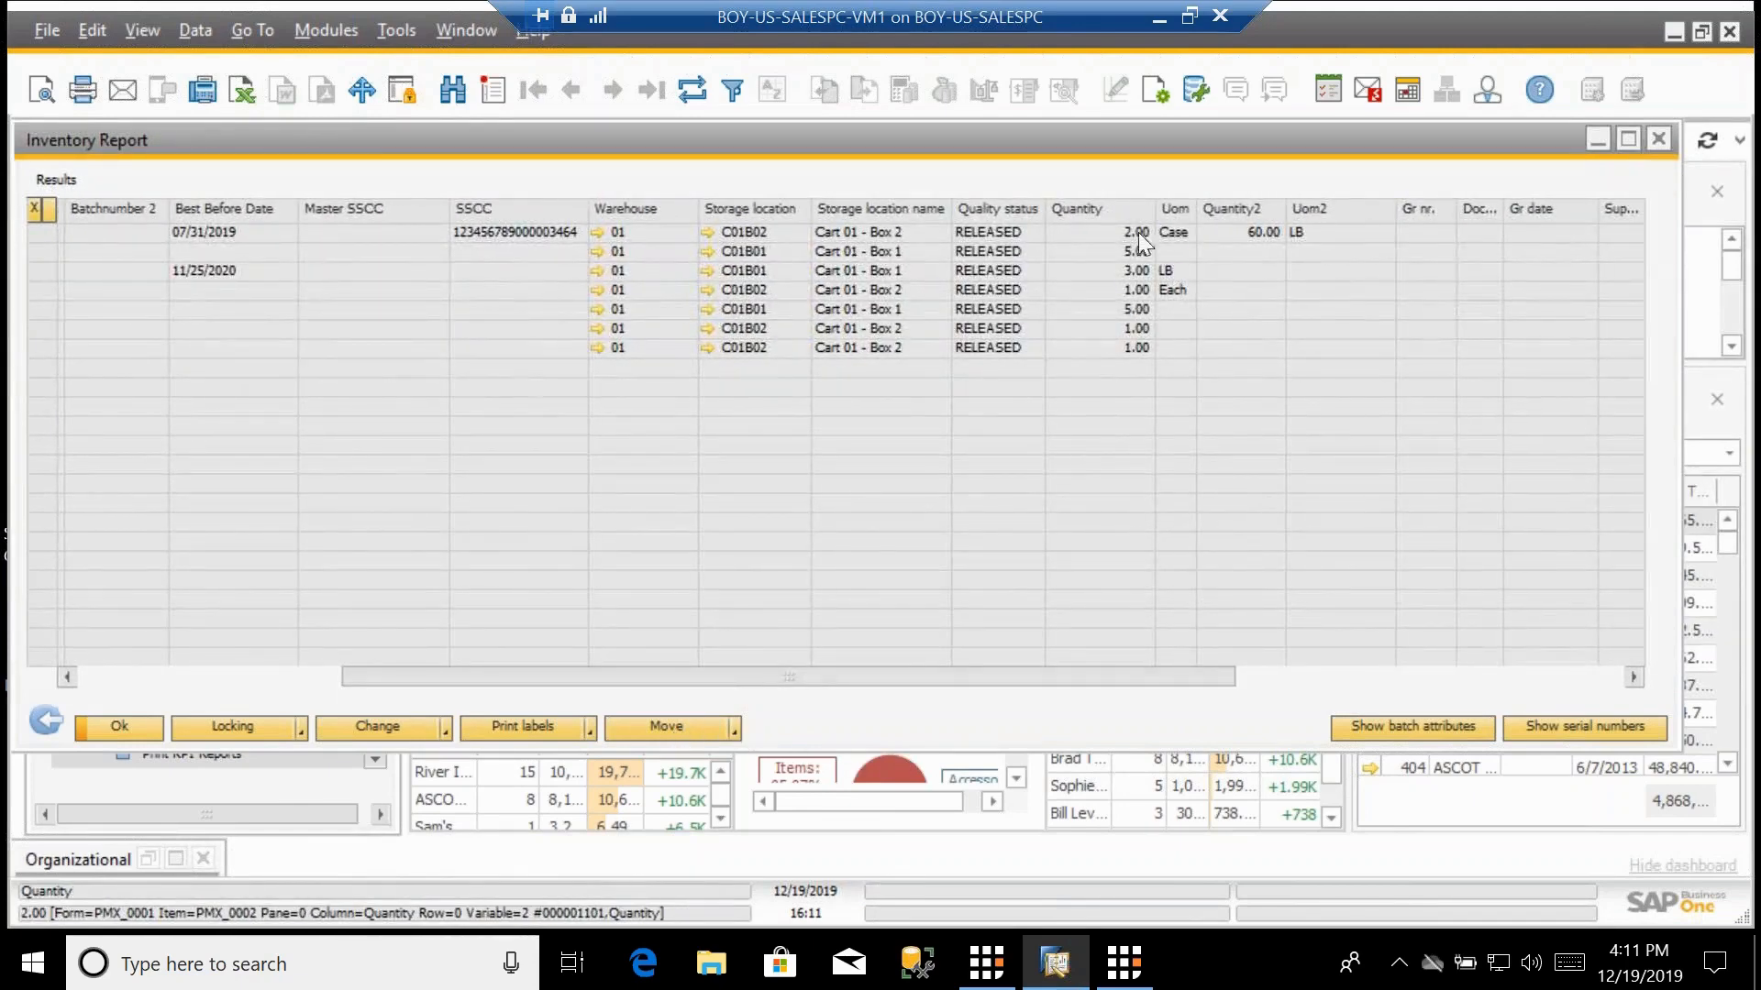
pyautogui.moveTo(882, 679); pyautogui.dragTo(354, 603)
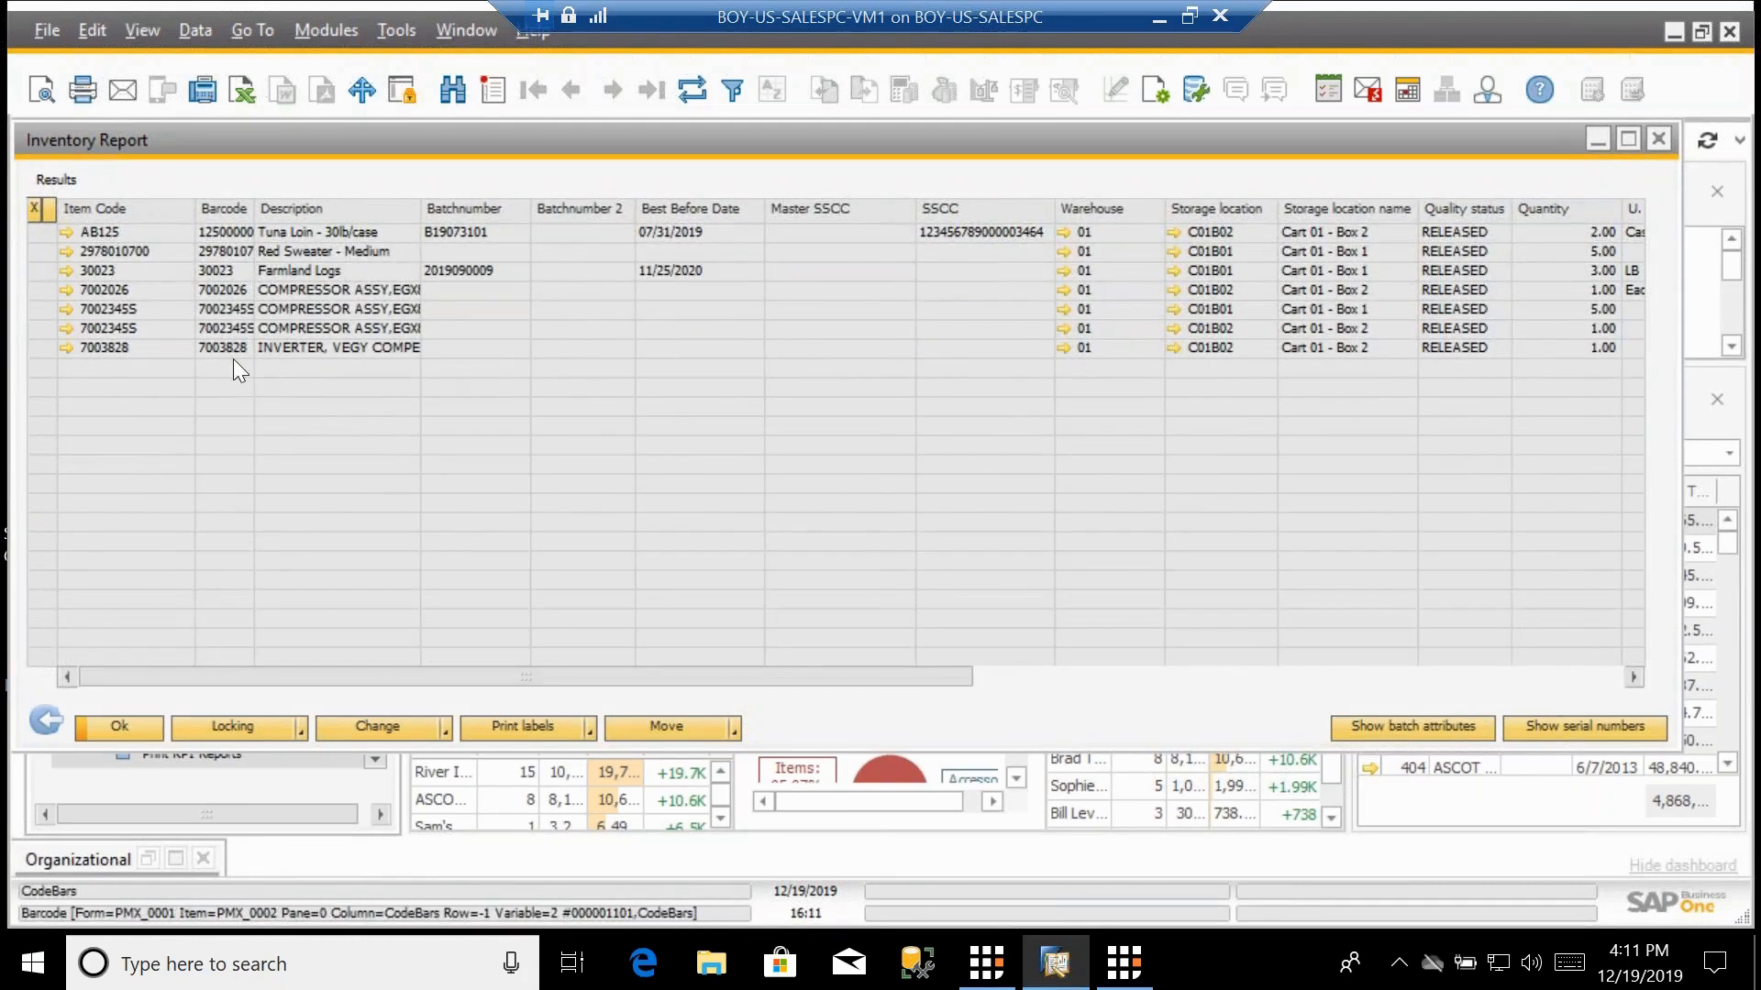
pyautogui.click(51, 721)
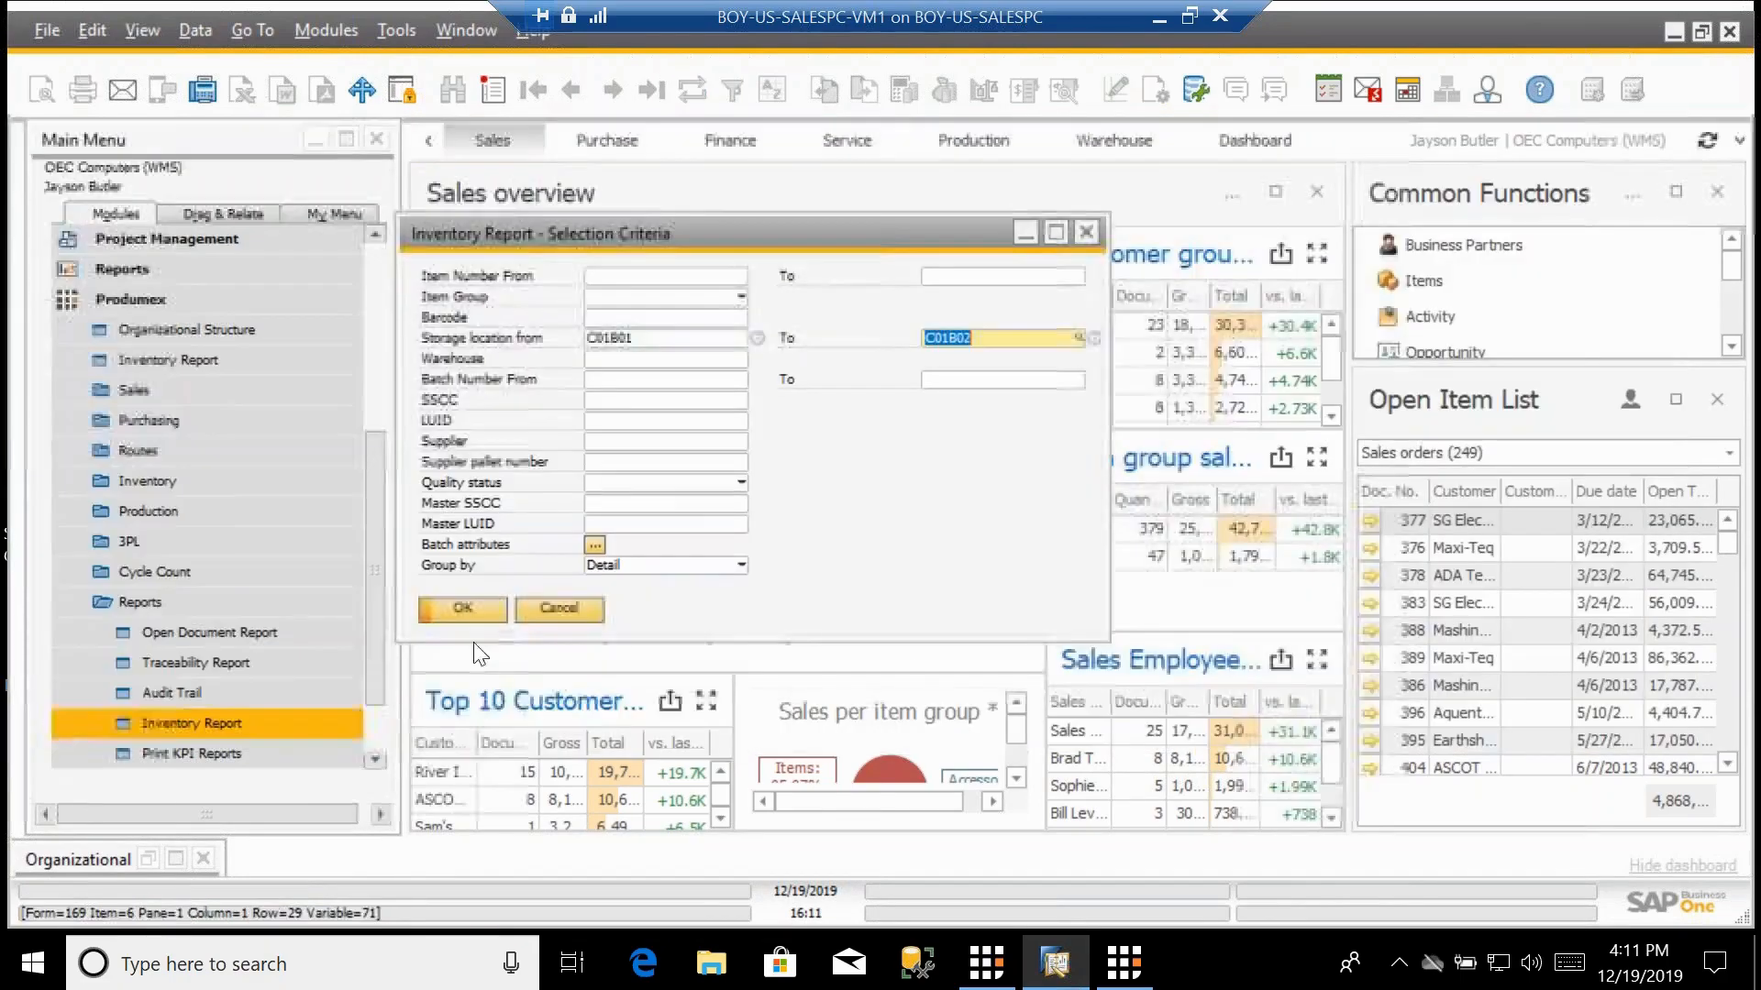
pyautogui.click(1086, 235)
# Switch to the Produmex picking client, leave its pick list selection, and bring up the packing terminal.
pyautogui.click(988, 963)
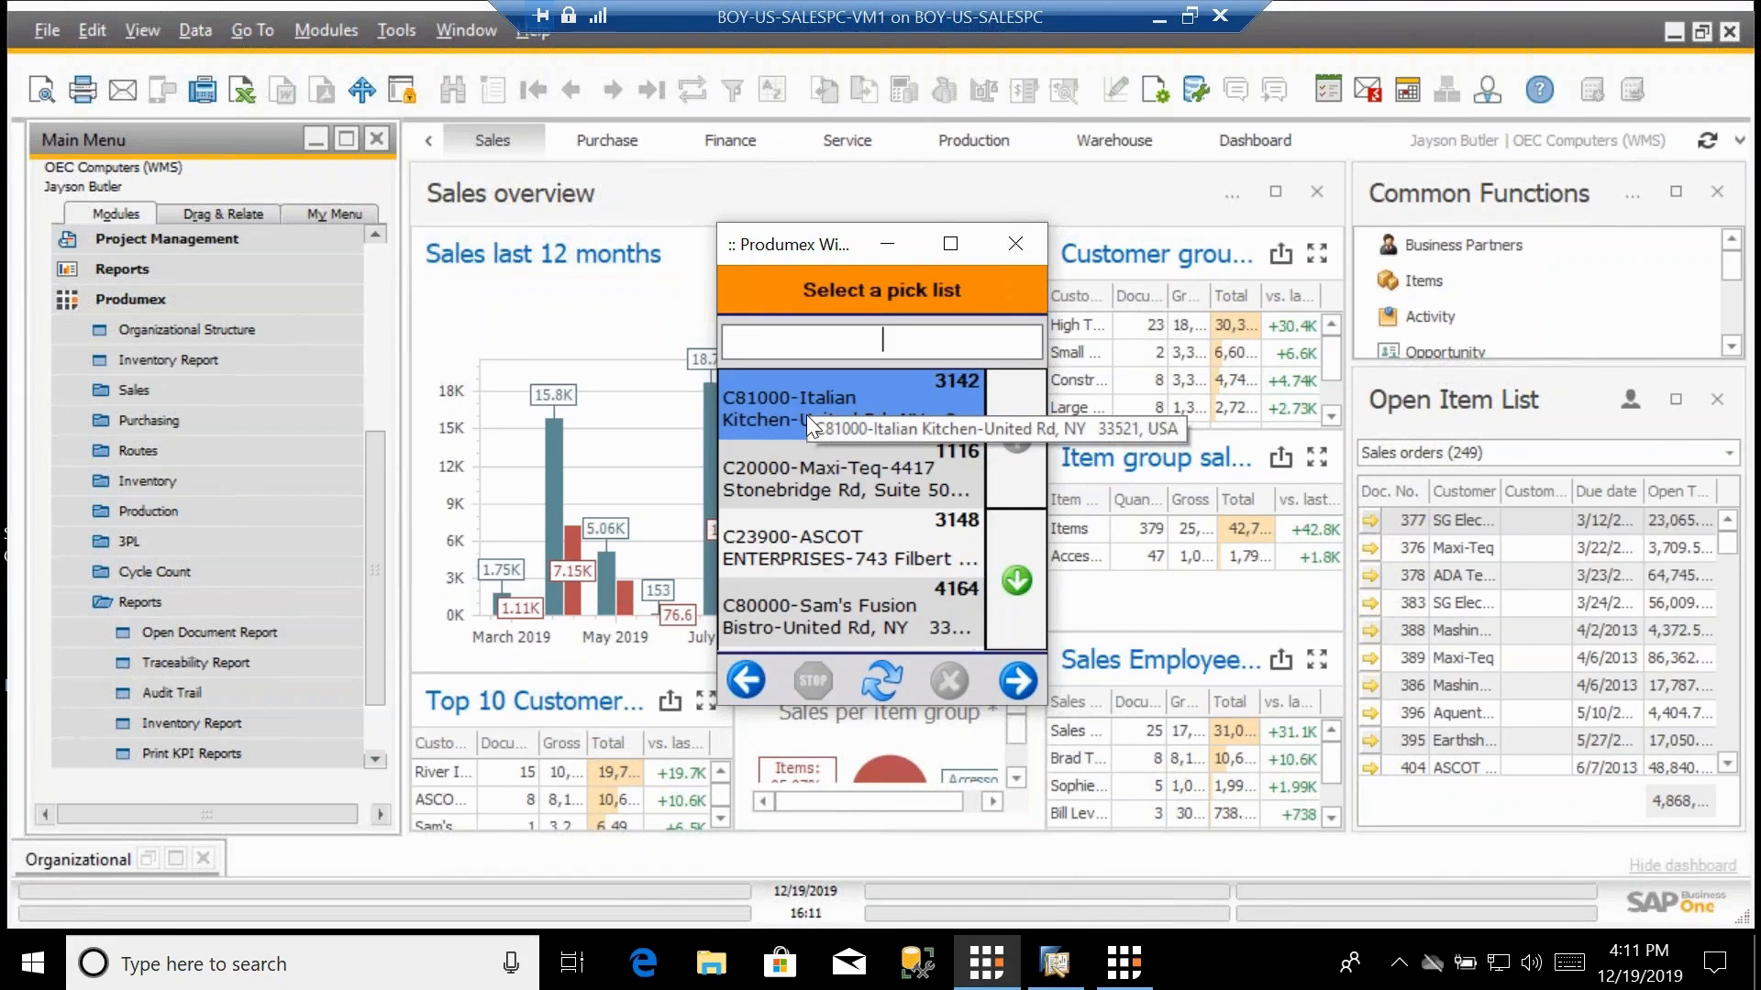
pyautogui.click(748, 679)
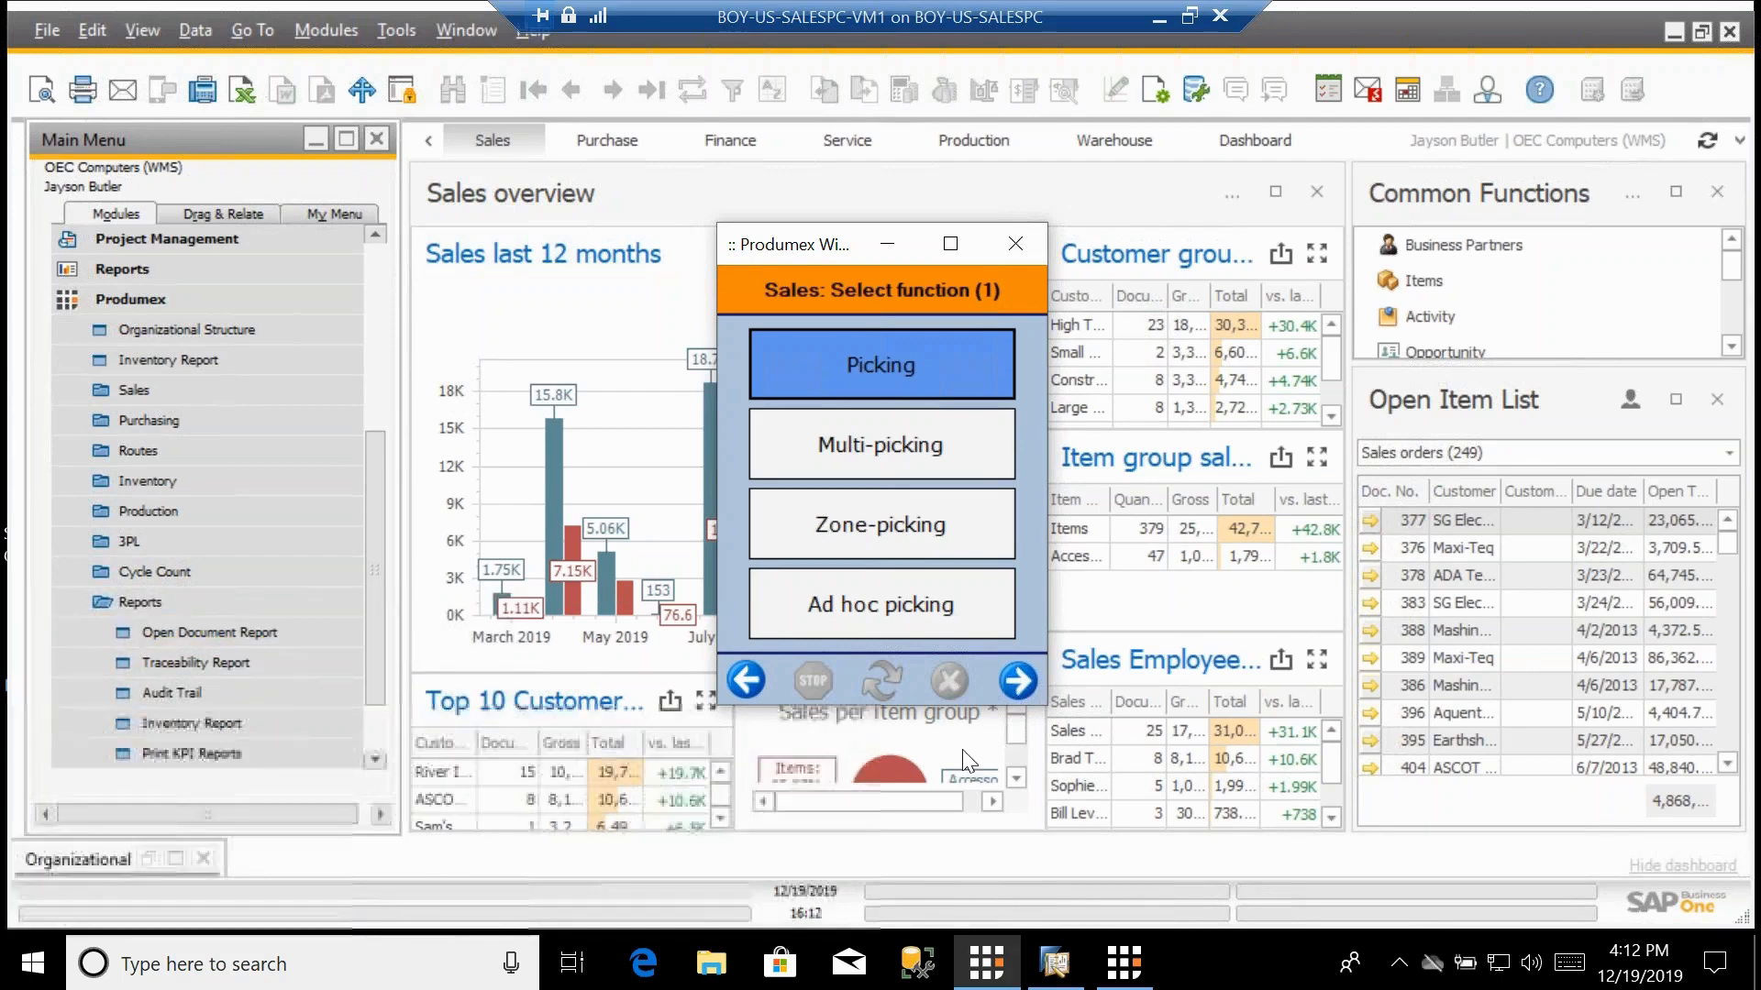
pyautogui.click(1018, 681)
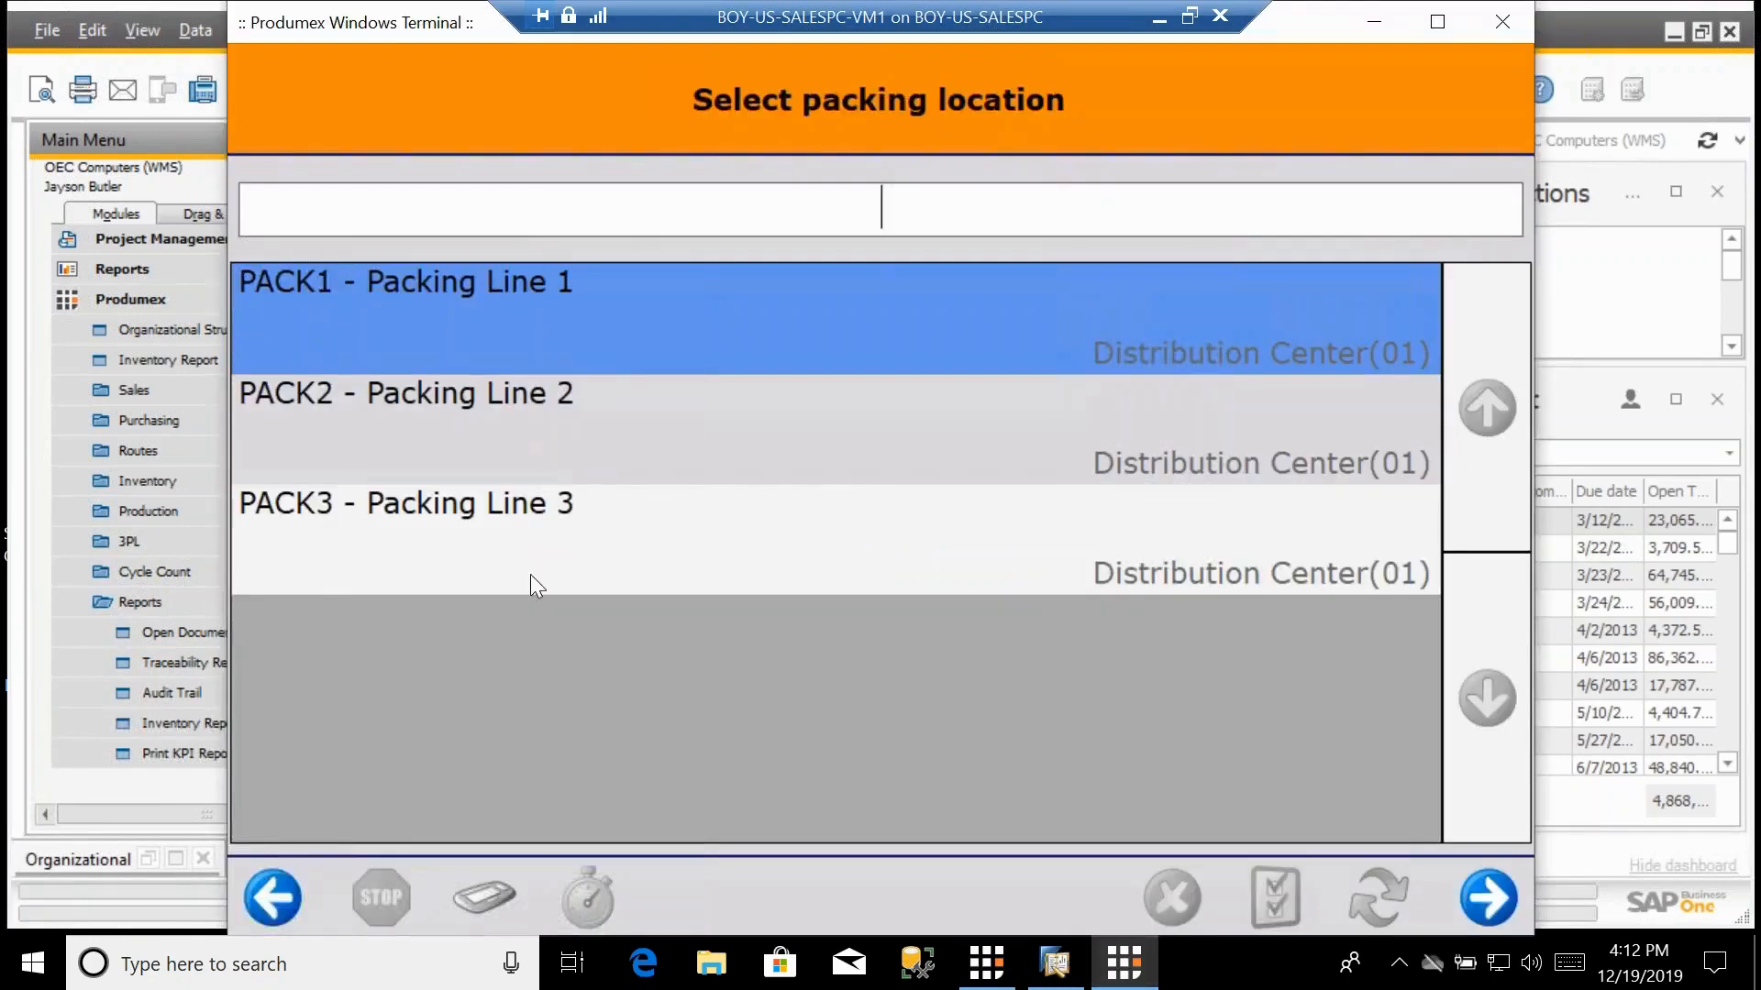
# Select packing location PACK2 and choose to create a normal SSCC.
pyautogui.write('PACK')
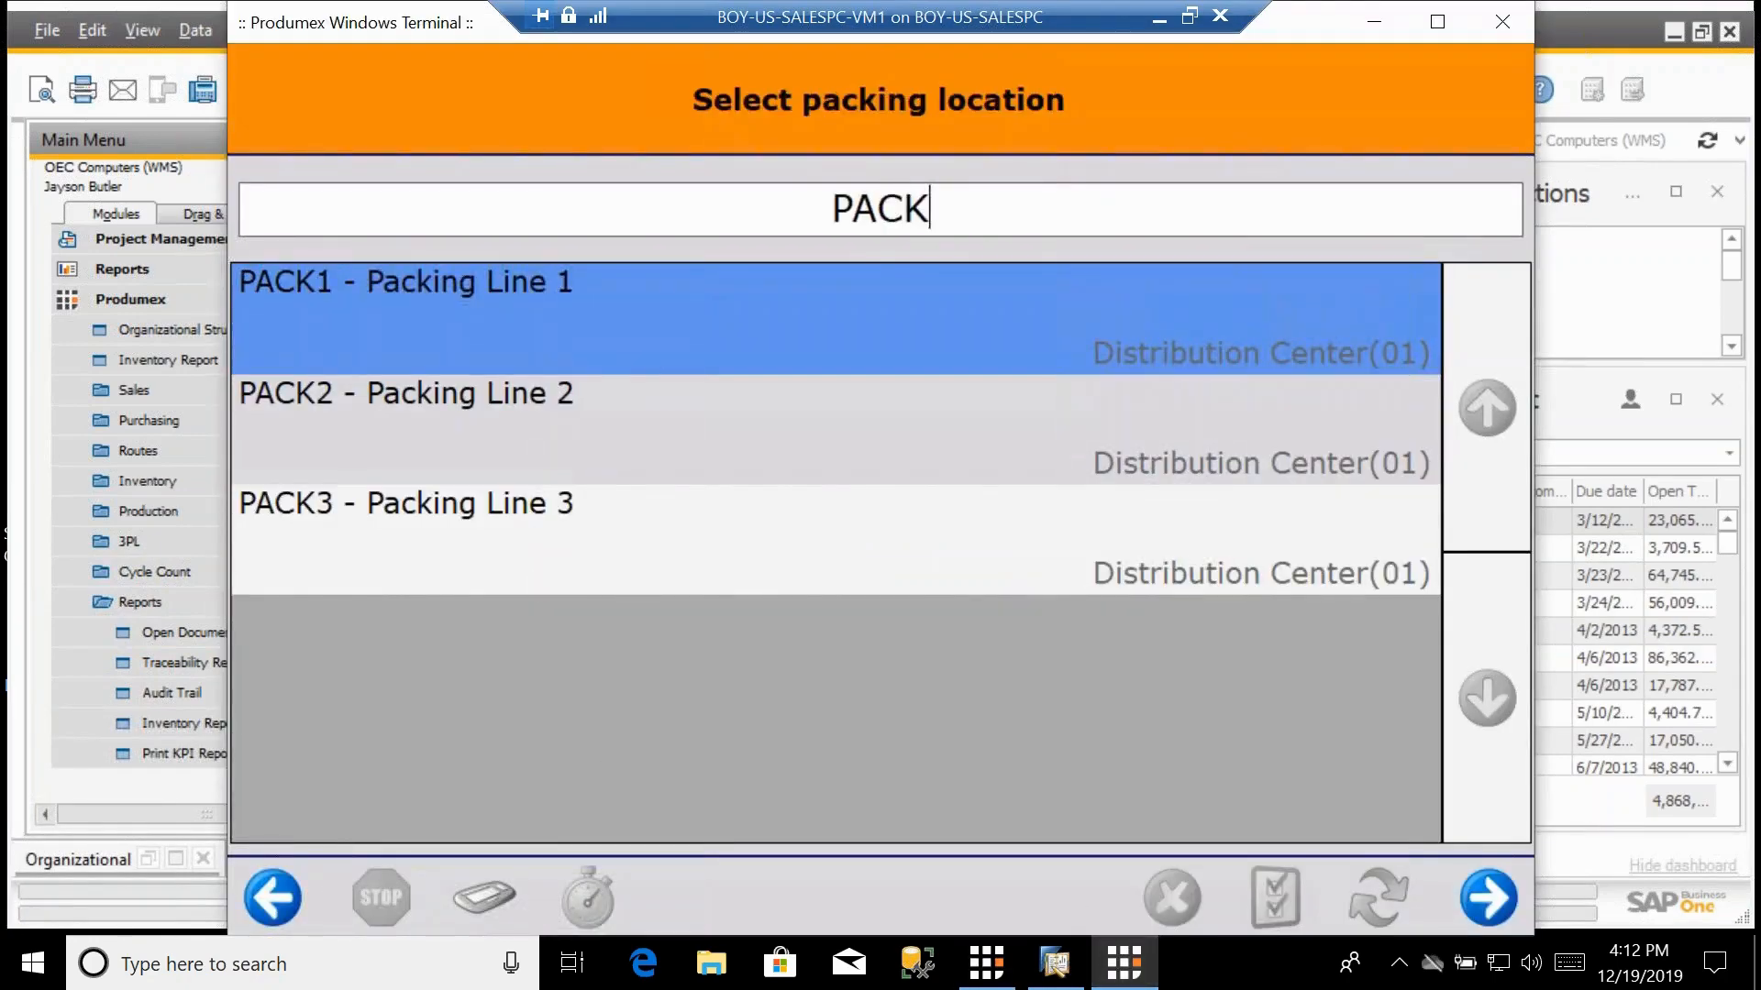
pyautogui.write('2')
pyautogui.press('Return')
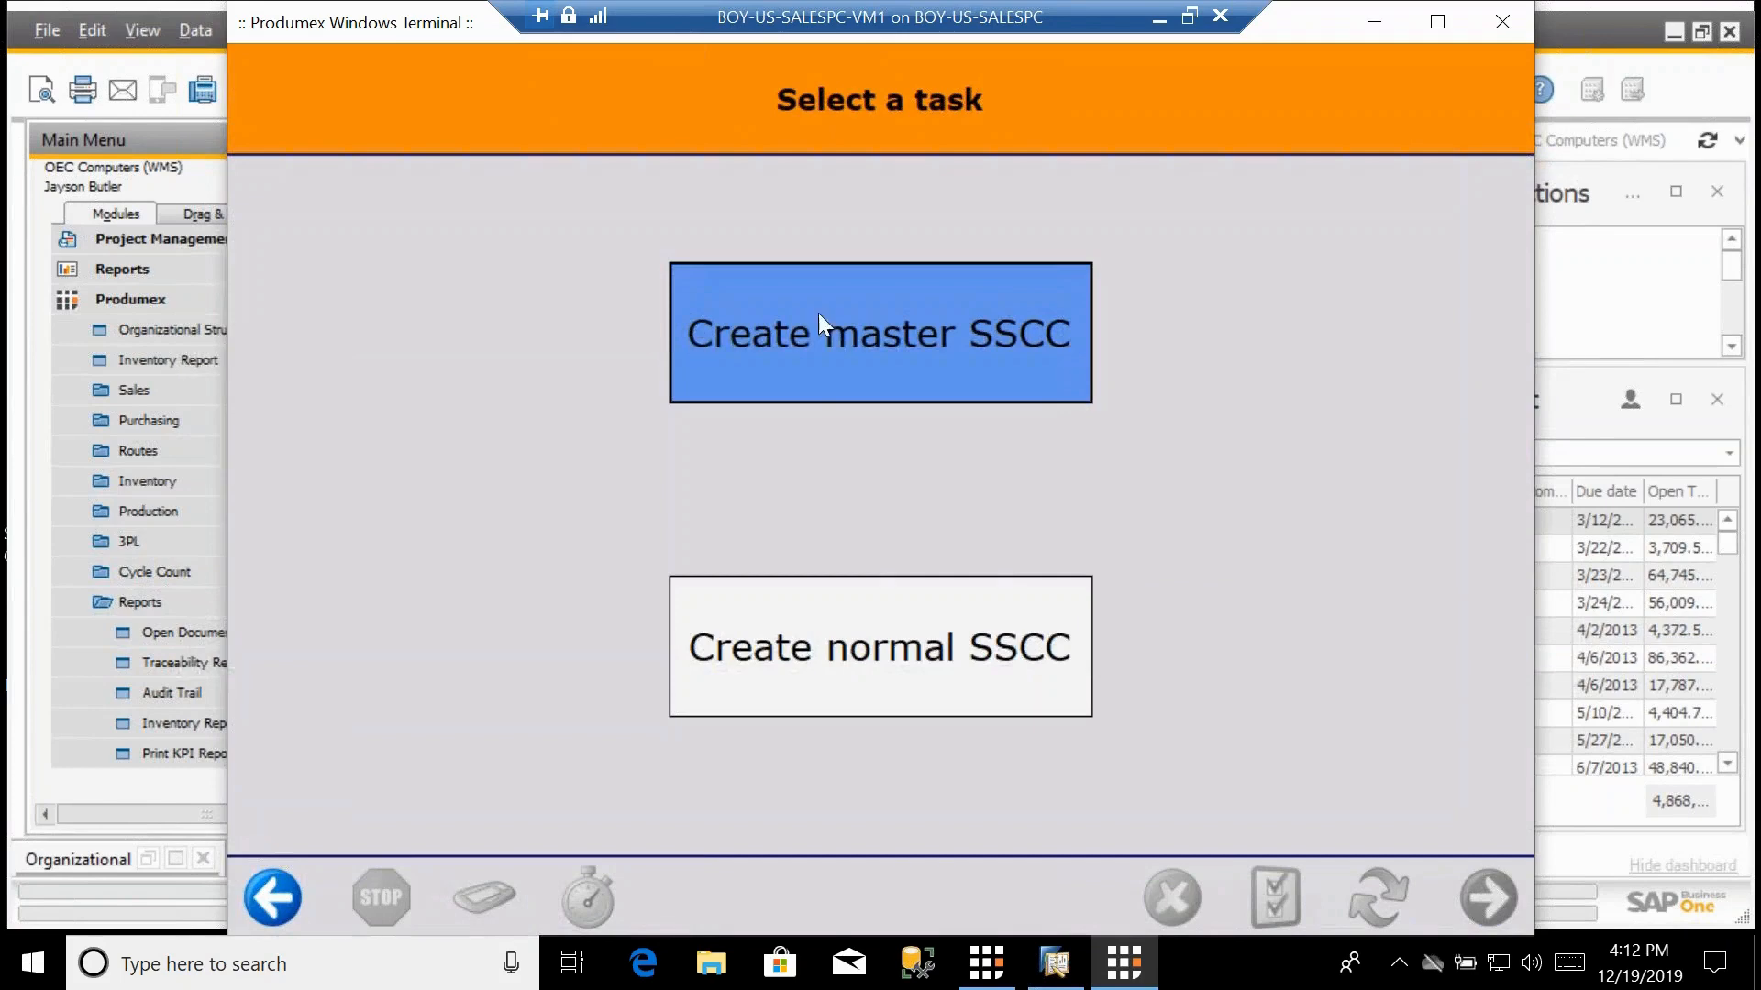
pyautogui.click(908, 623)
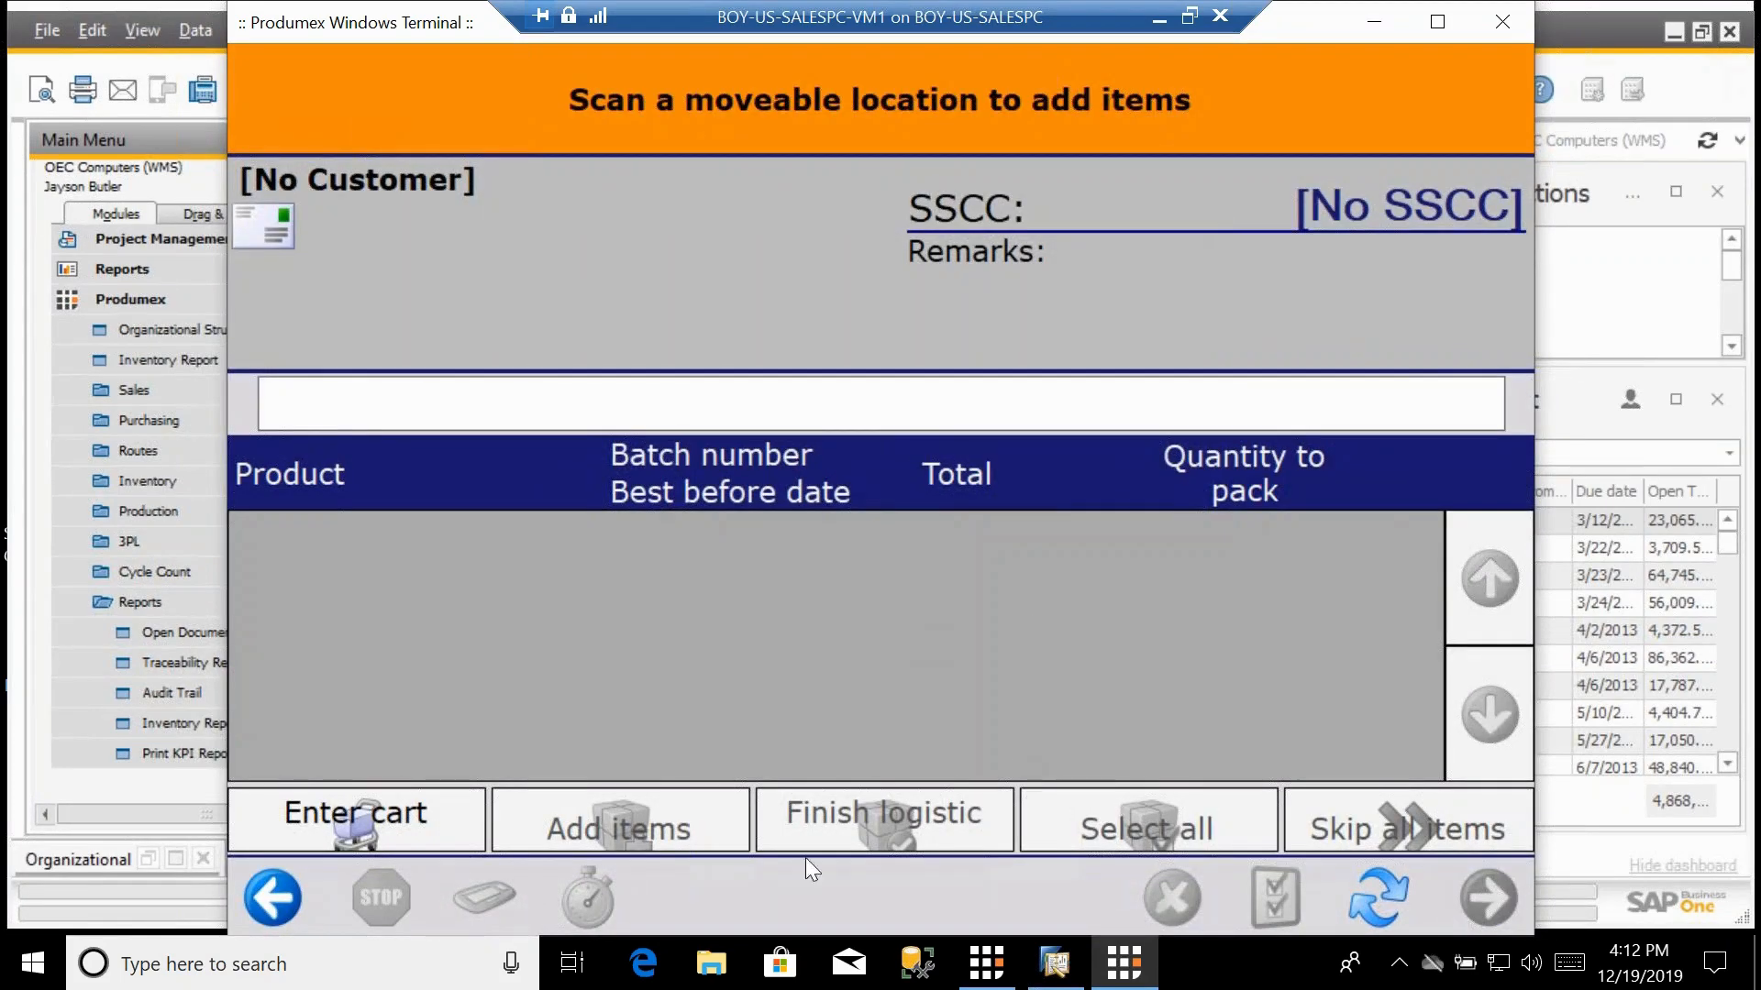
# Identify moveable location C01B02 as the cart to pack from and select customer C23900 ASCOT ENTERPRISES.
pyautogui.click(440, 829)
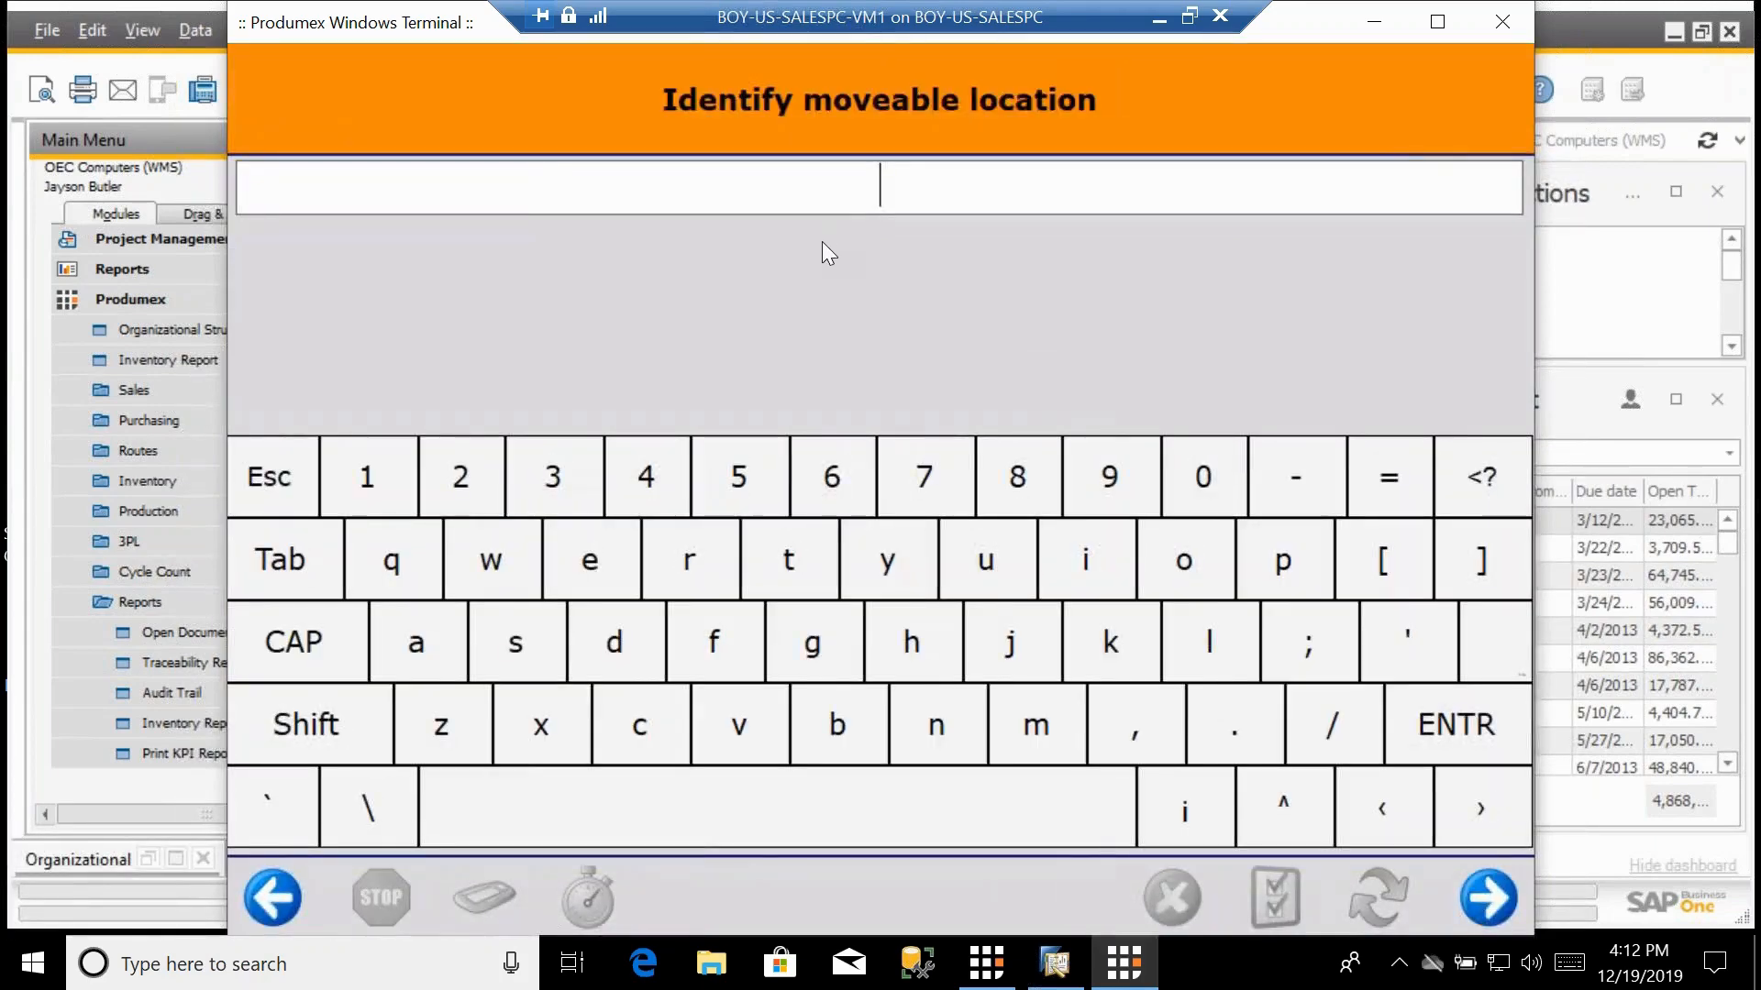
pyautogui.write('C01')
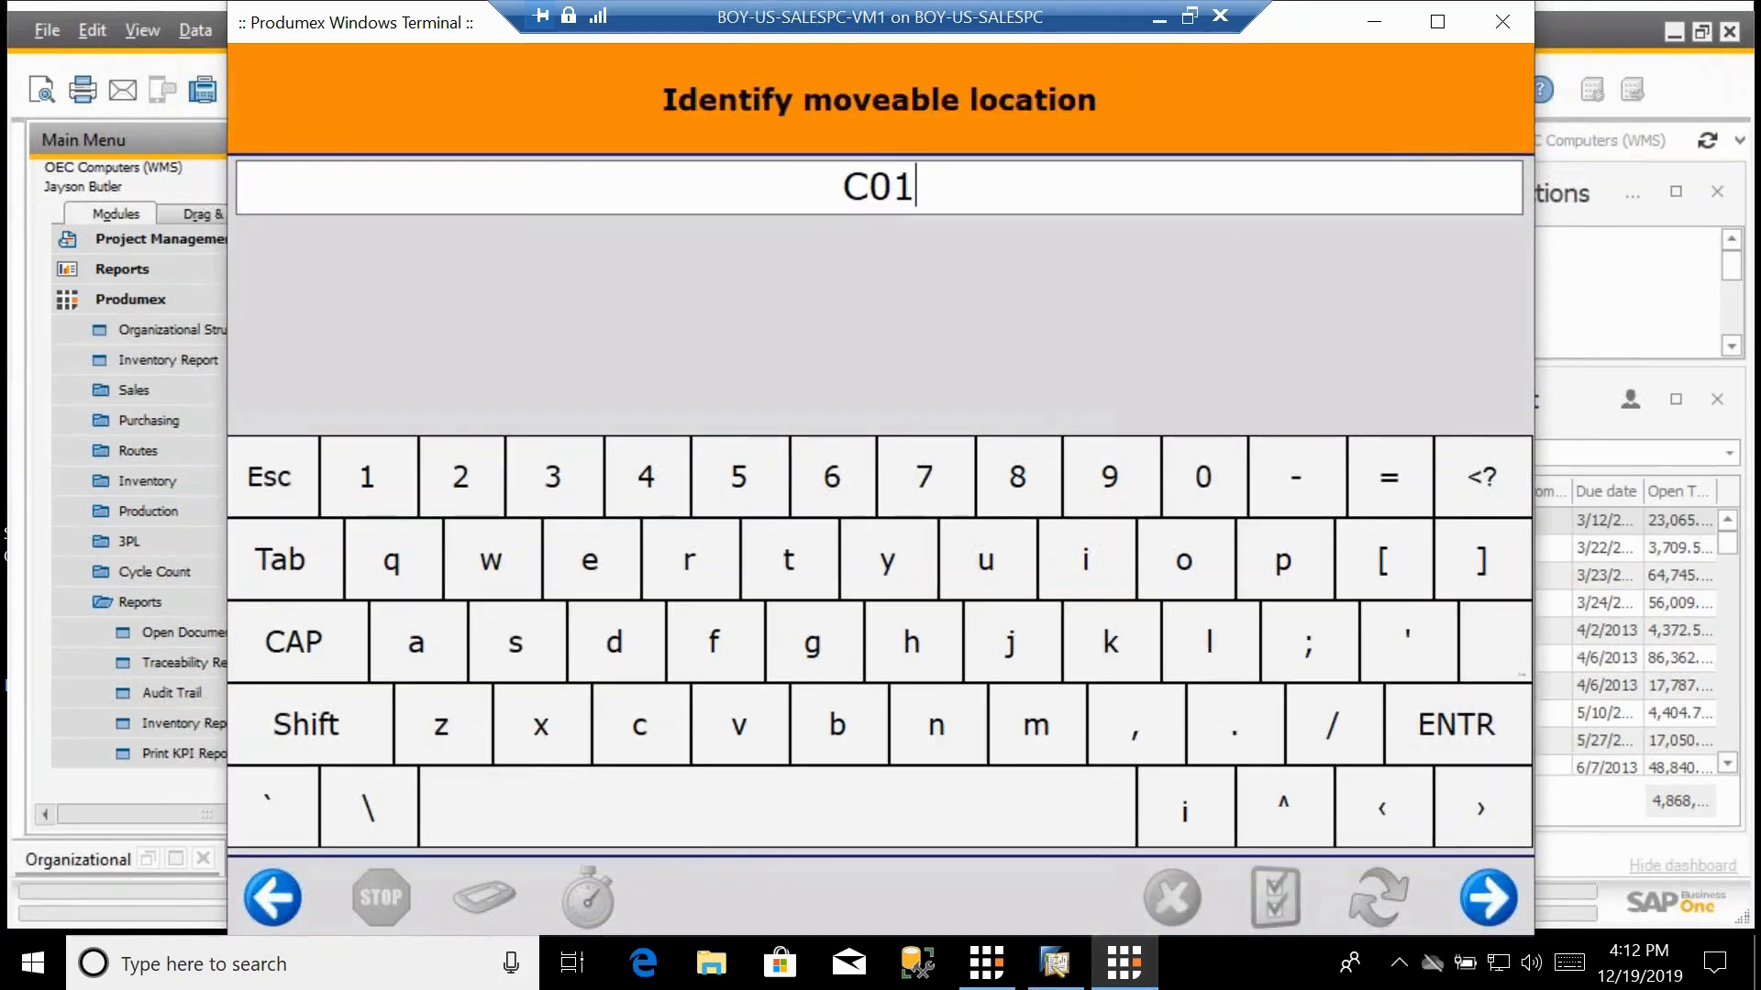
pyautogui.write('B02')
pyautogui.press('Return')
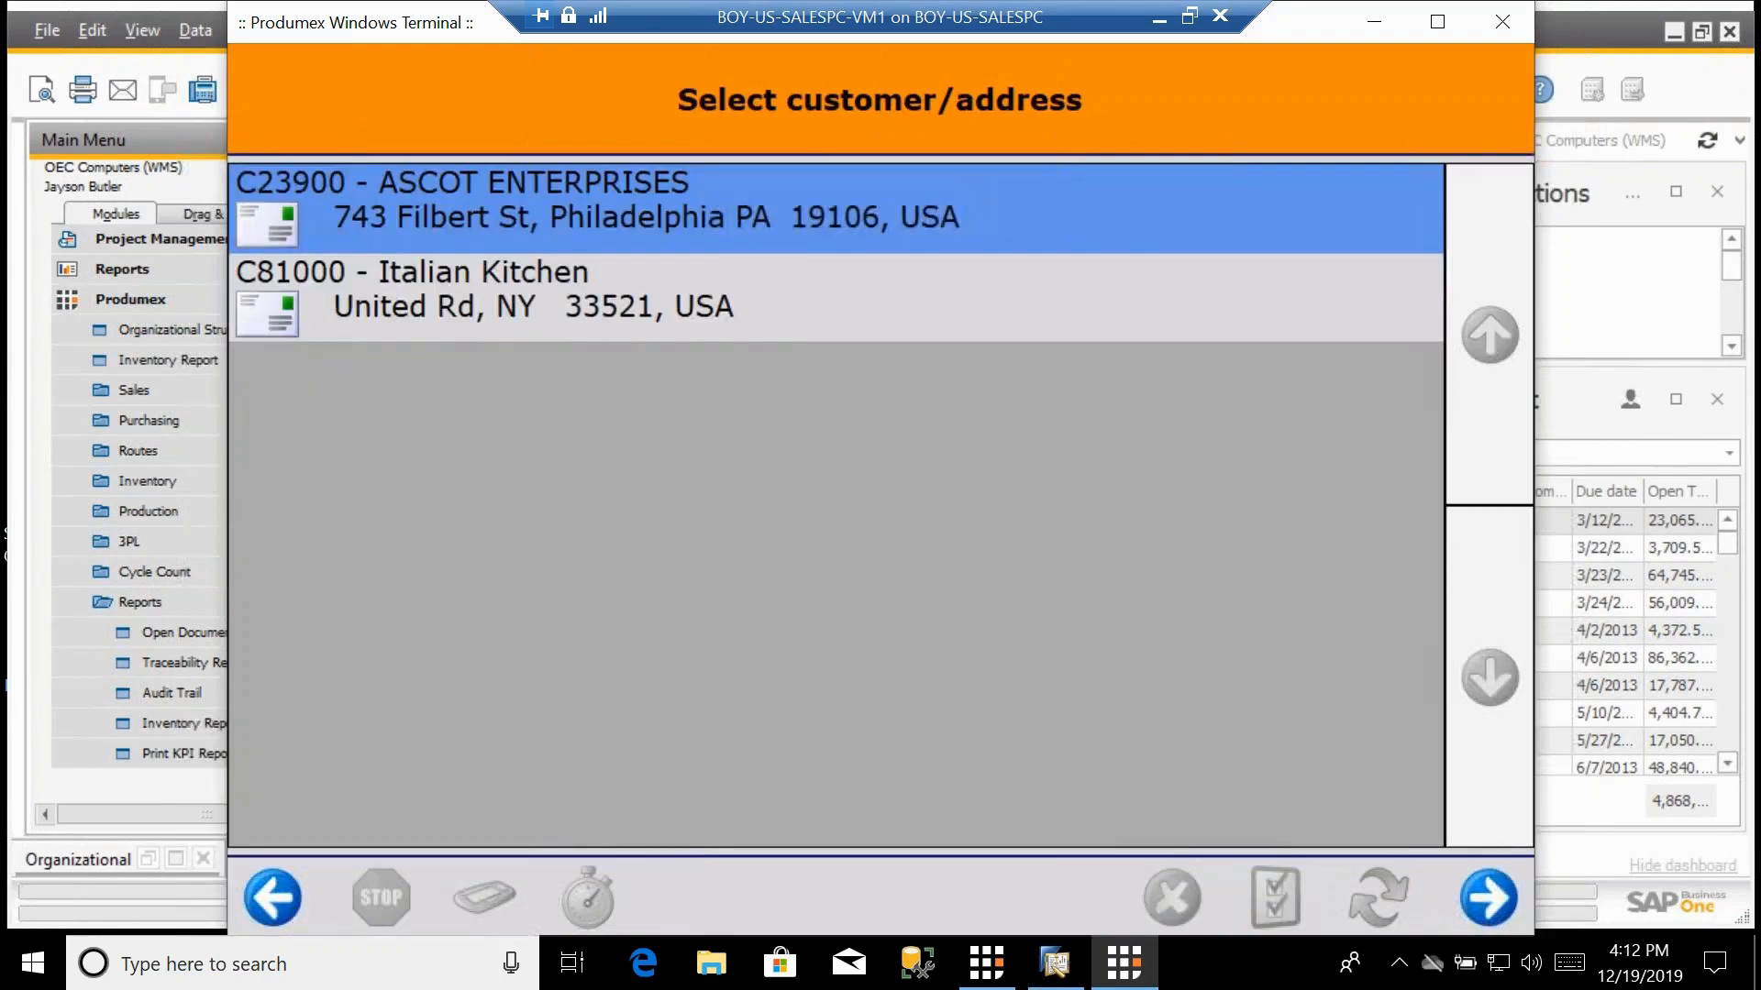
pyautogui.click(1480, 910)
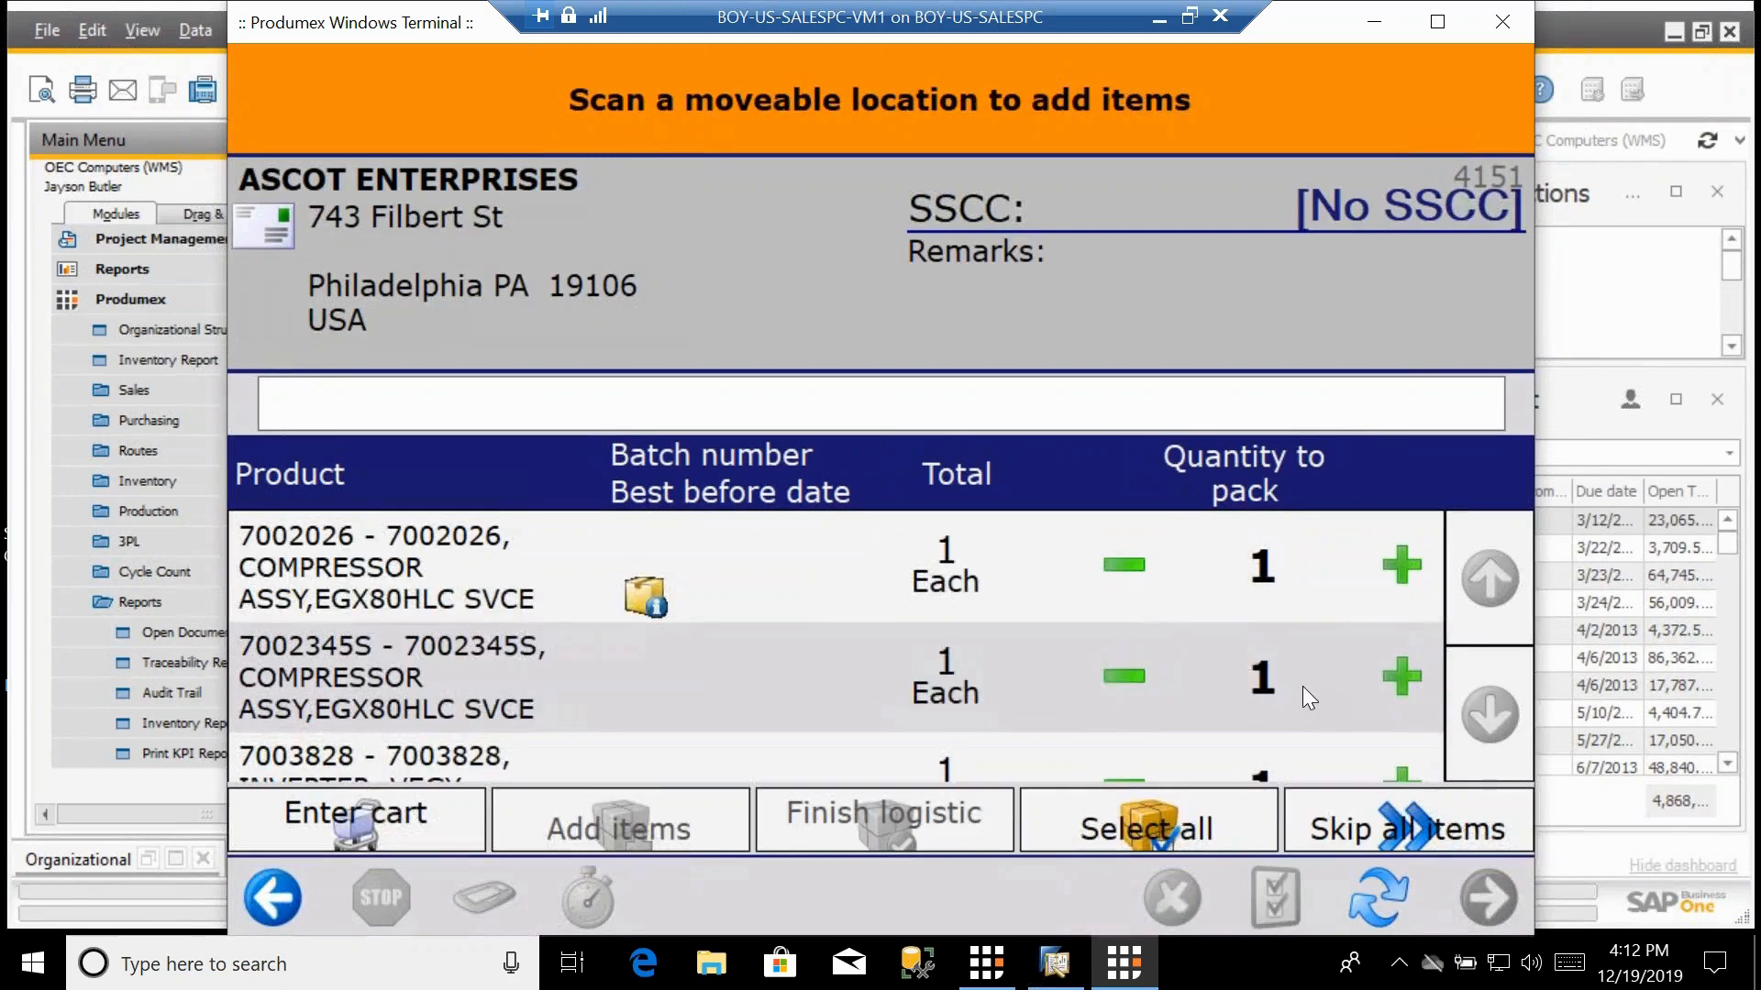
# Select items 7002026, 7002345S and 7003828, acknowledge the packaging note, and add them for packing with individual serial number entry for 7002345S.
pyautogui.click(509, 574)
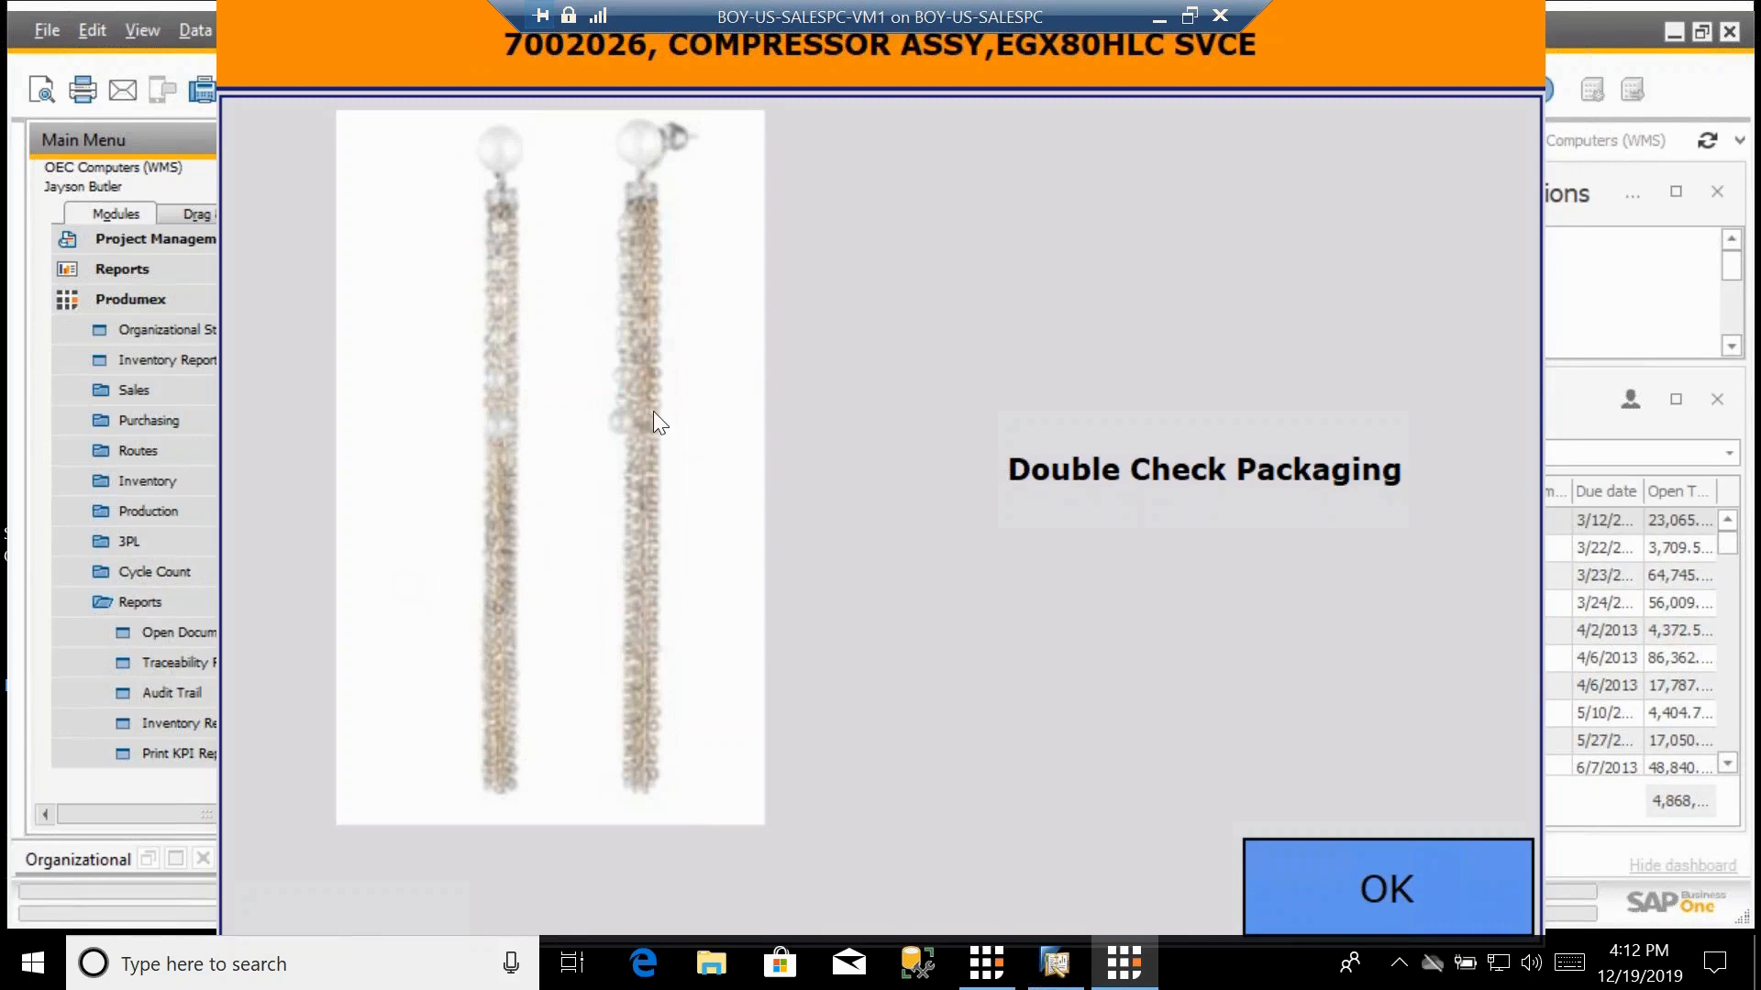
pyautogui.click(1410, 895)
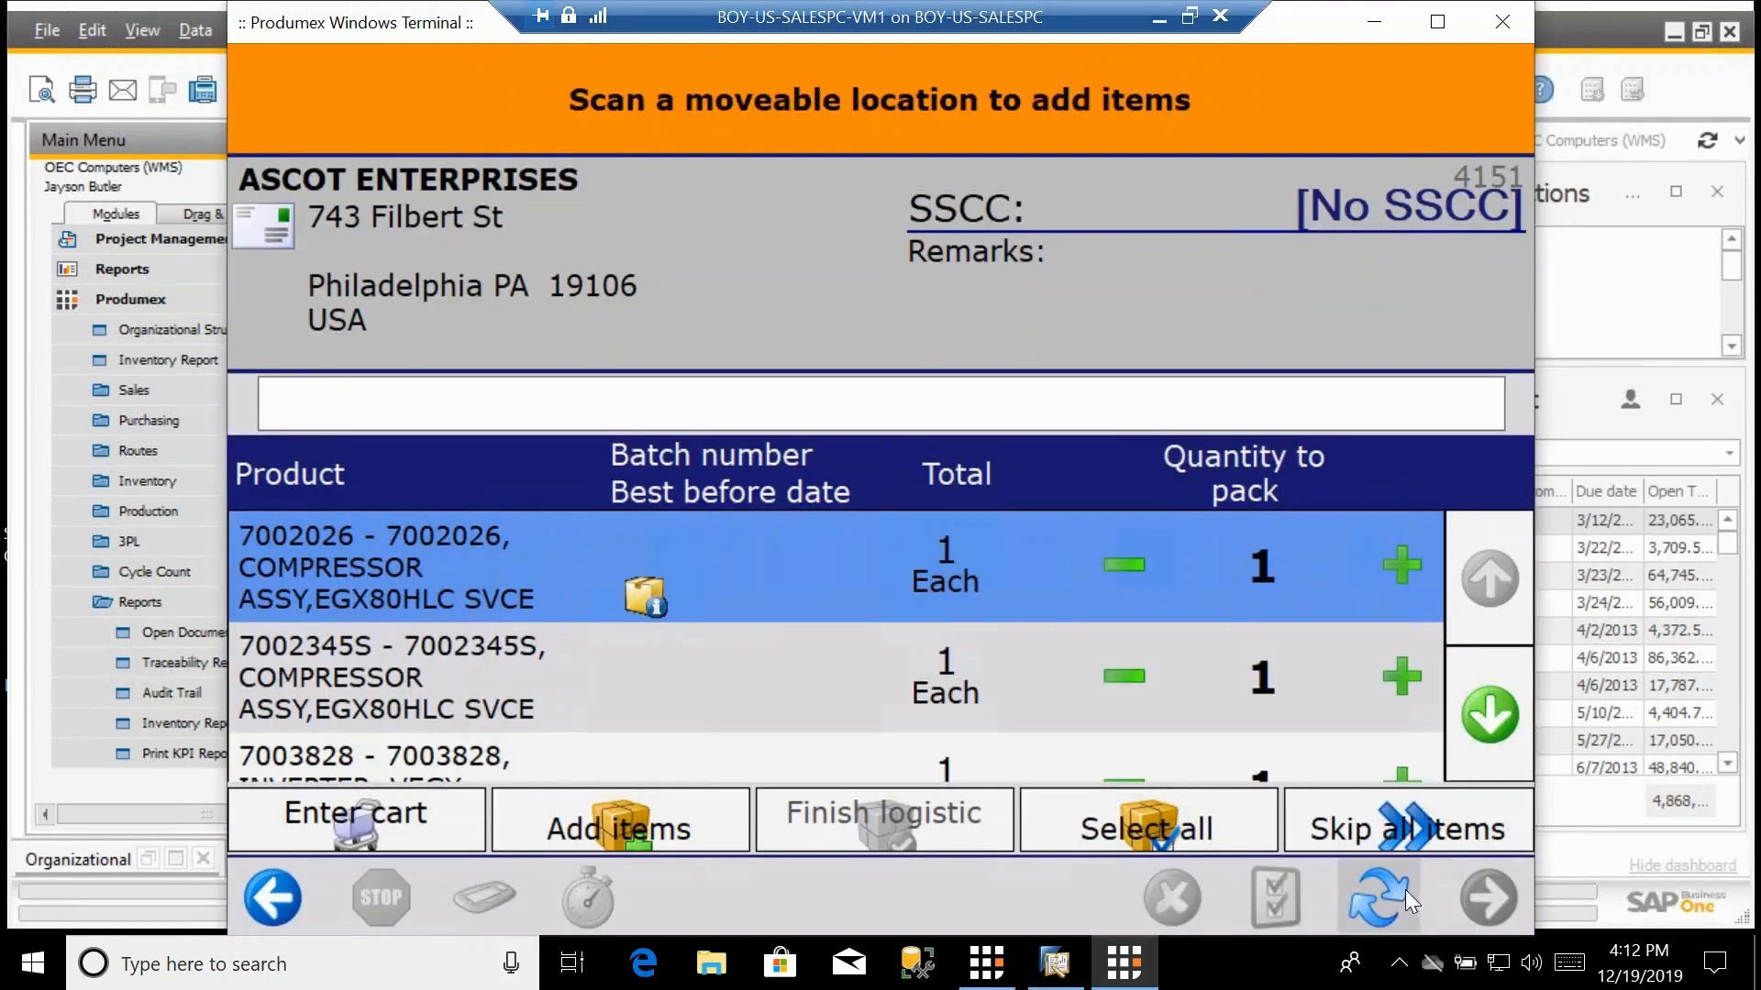
pyautogui.click(637, 692)
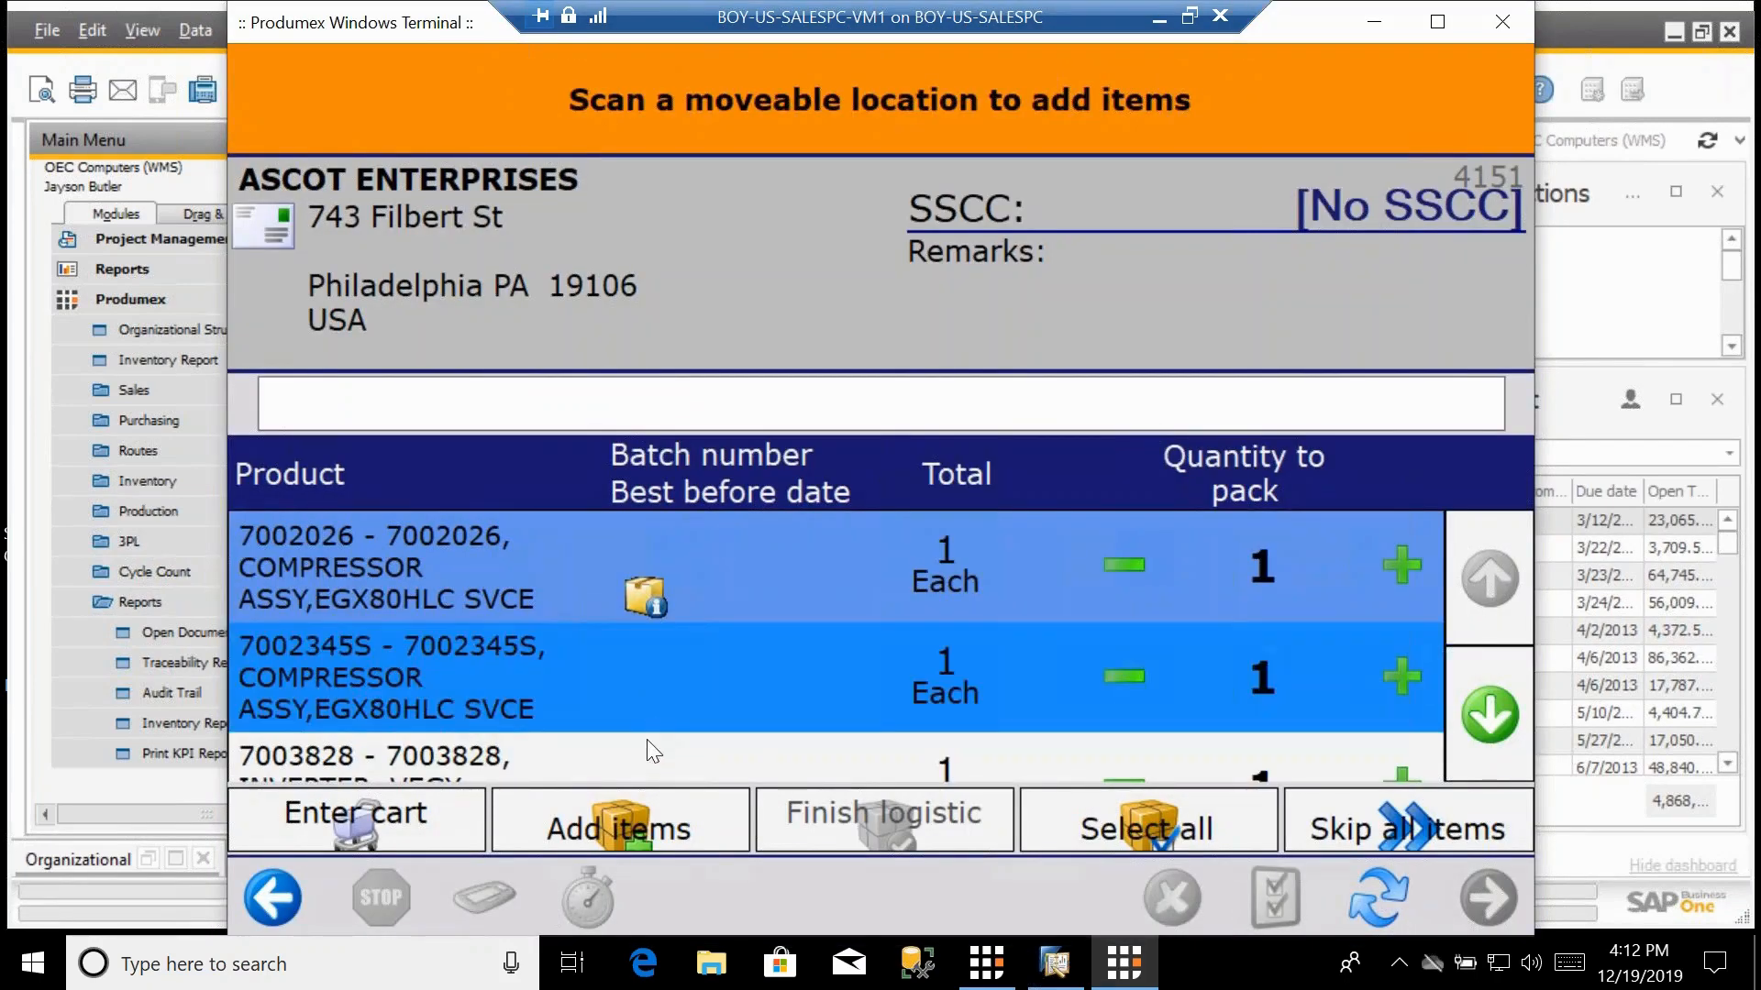
pyautogui.click(649, 750)
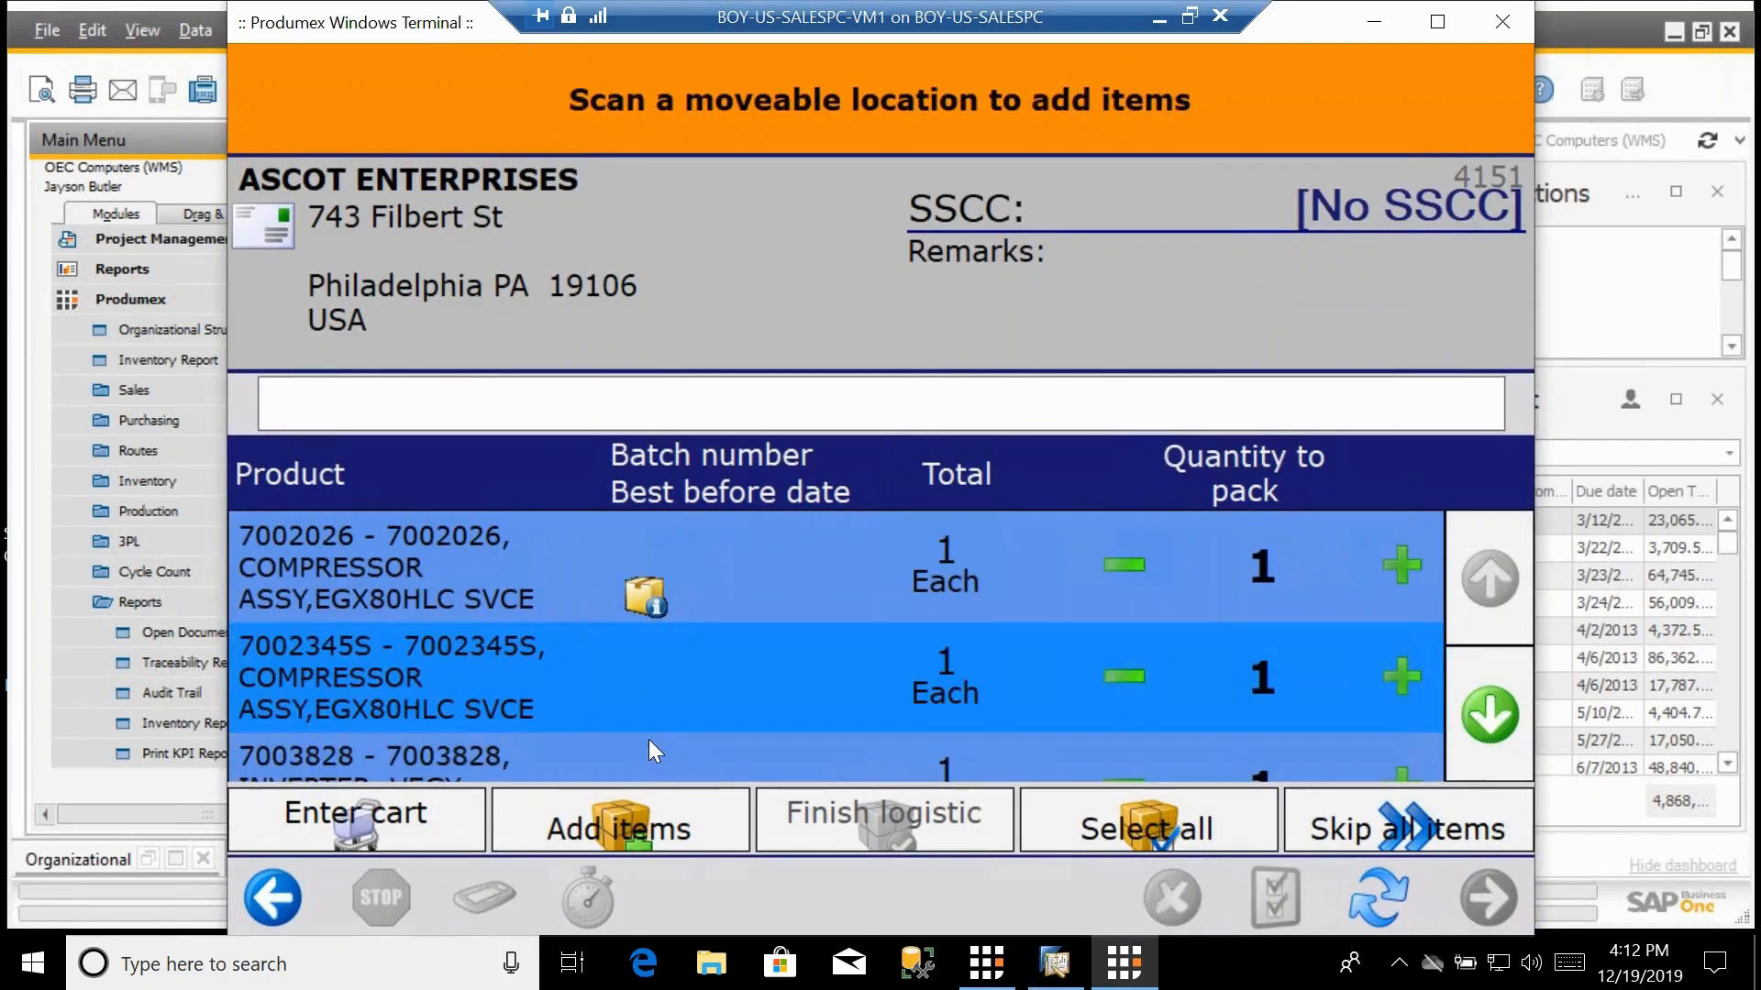
pyautogui.click(1488, 725)
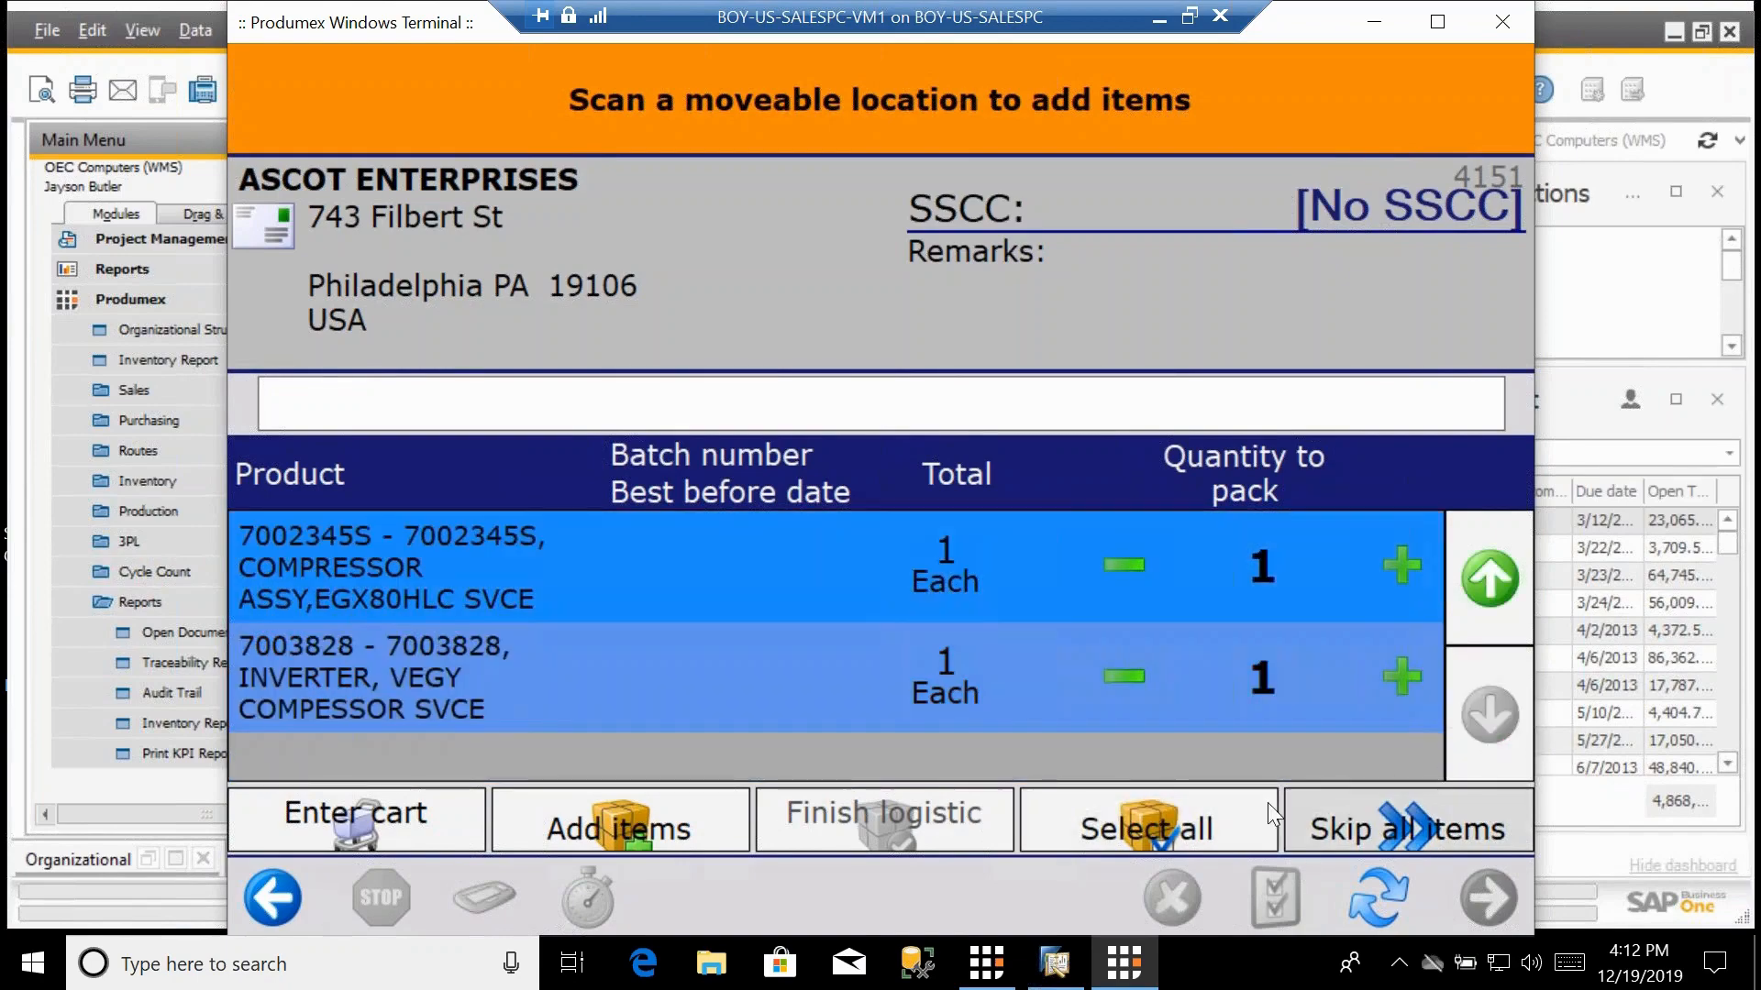
pyautogui.click(645, 828)
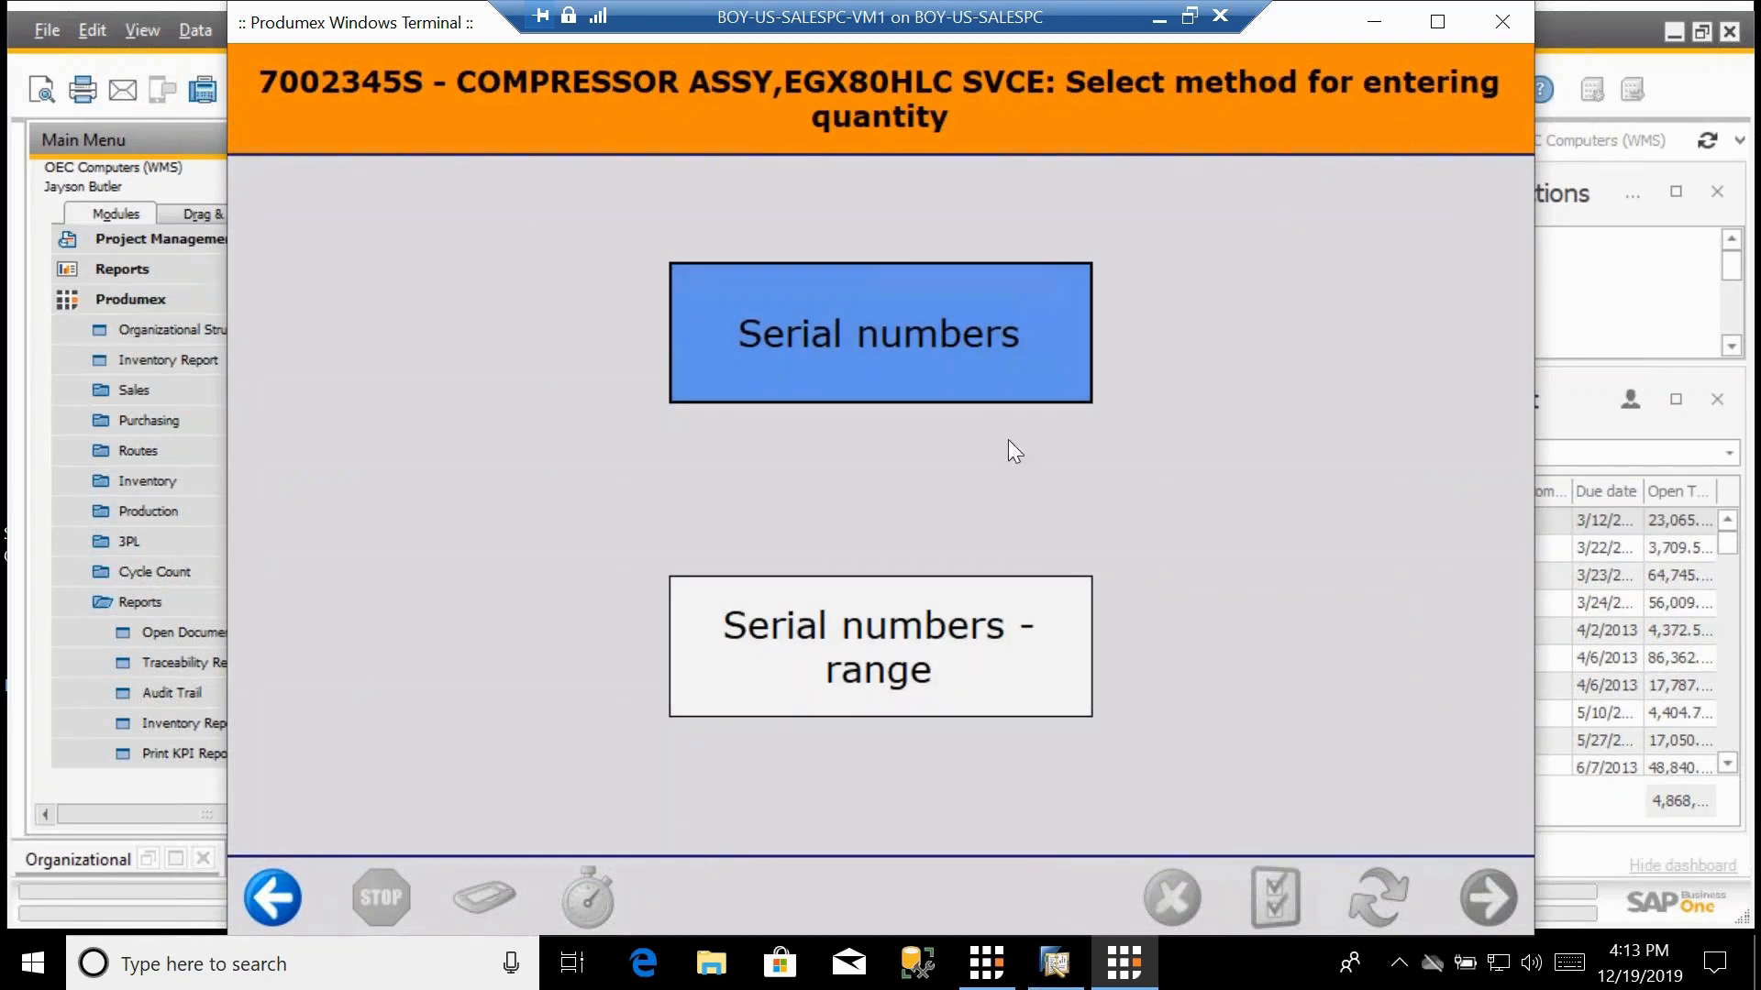
pyautogui.click(896, 360)
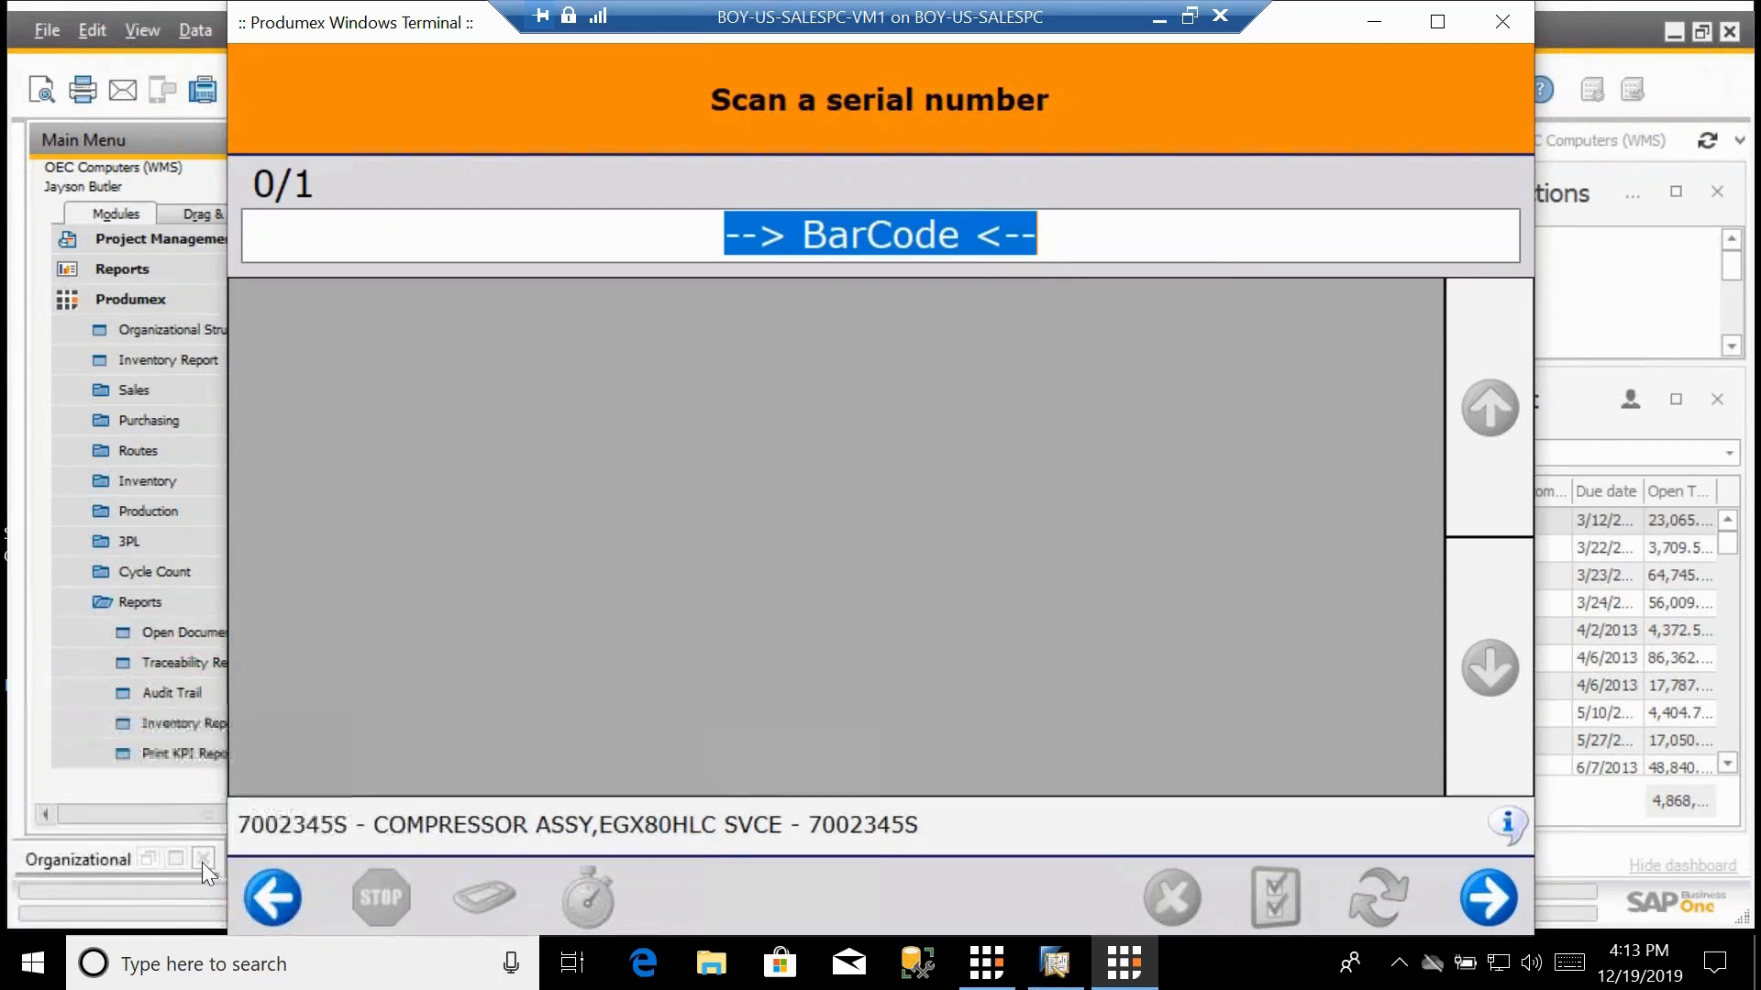
# Switch to SAP Business One and run the Produmex Inventory Report for storage locations C01B02 to C01B02.
pyautogui.click(145, 363)
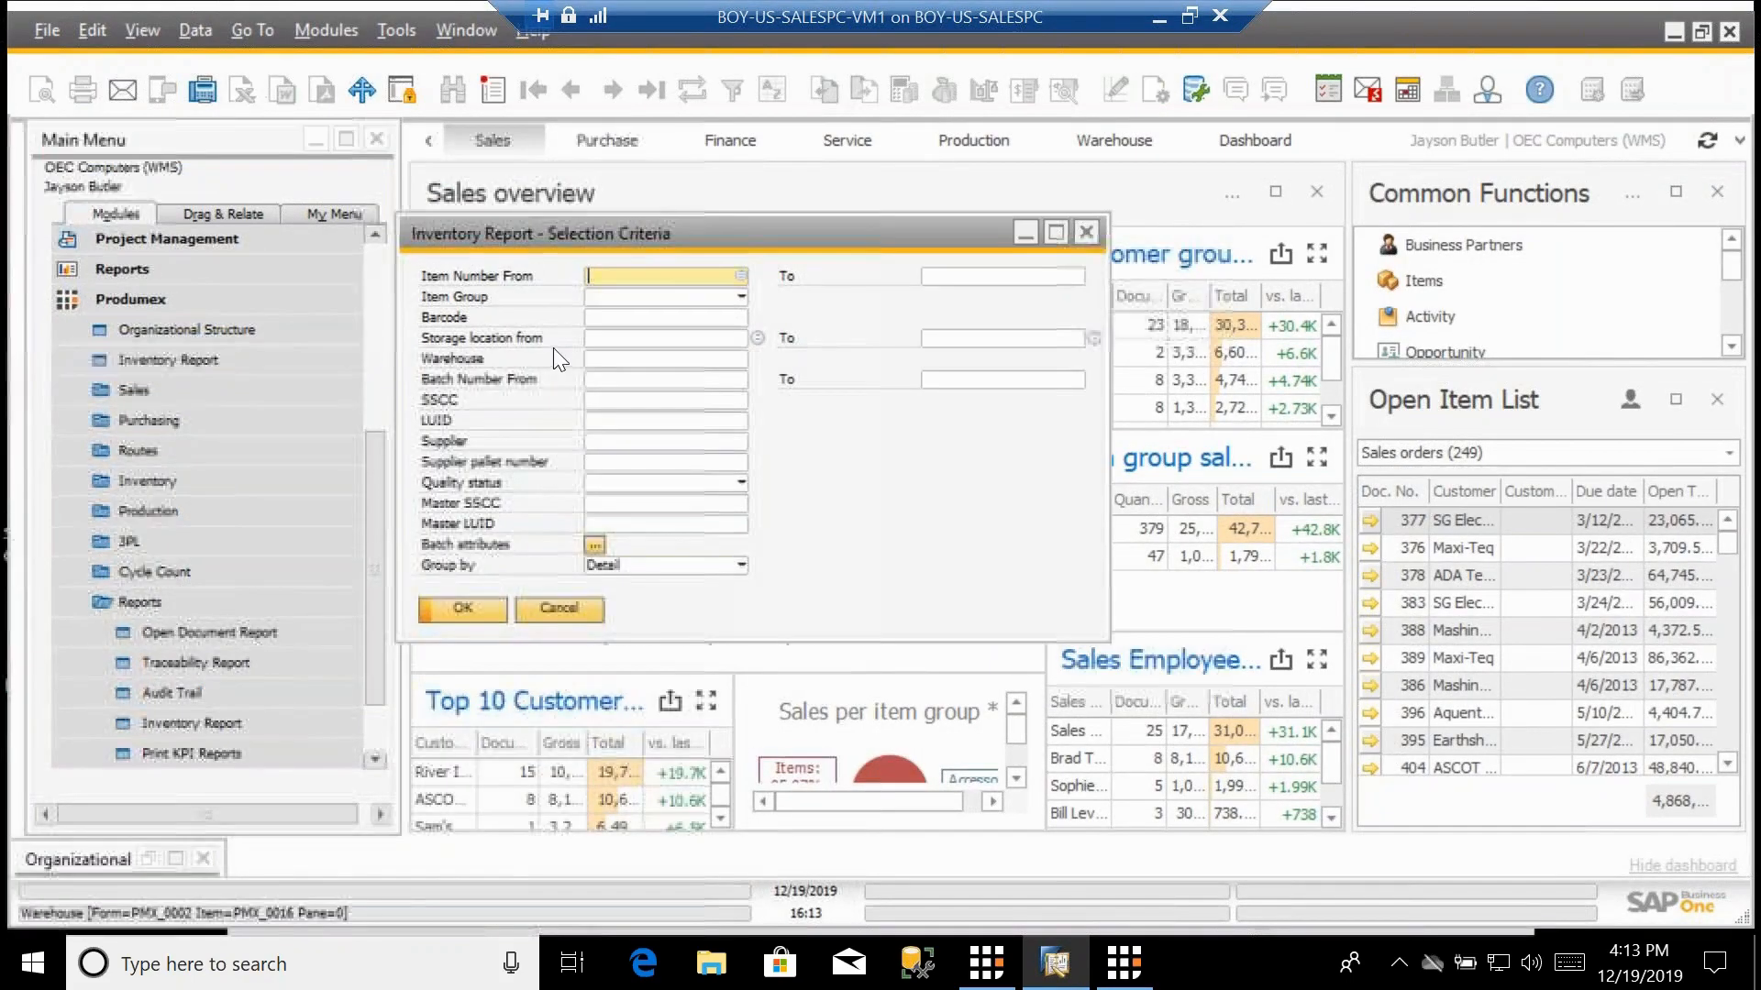
pyautogui.click(608, 341)
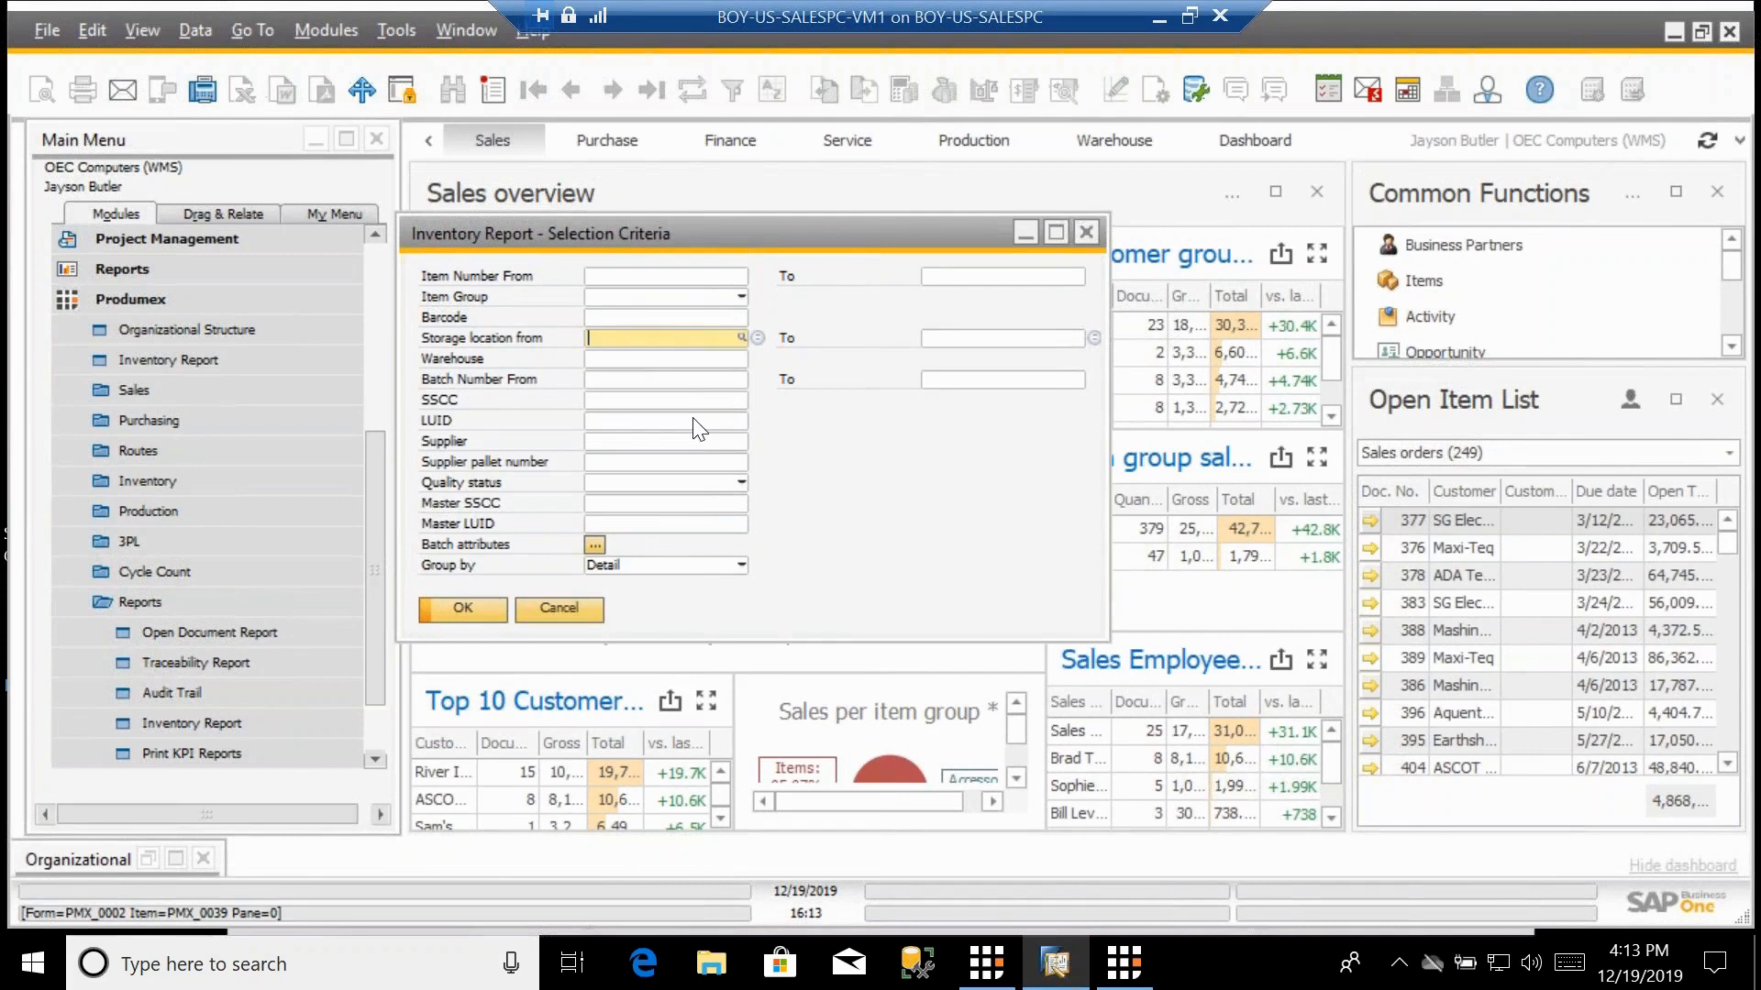
pyautogui.write('C01B02')
pyautogui.press('Tab')
pyautogui.write('C01B')
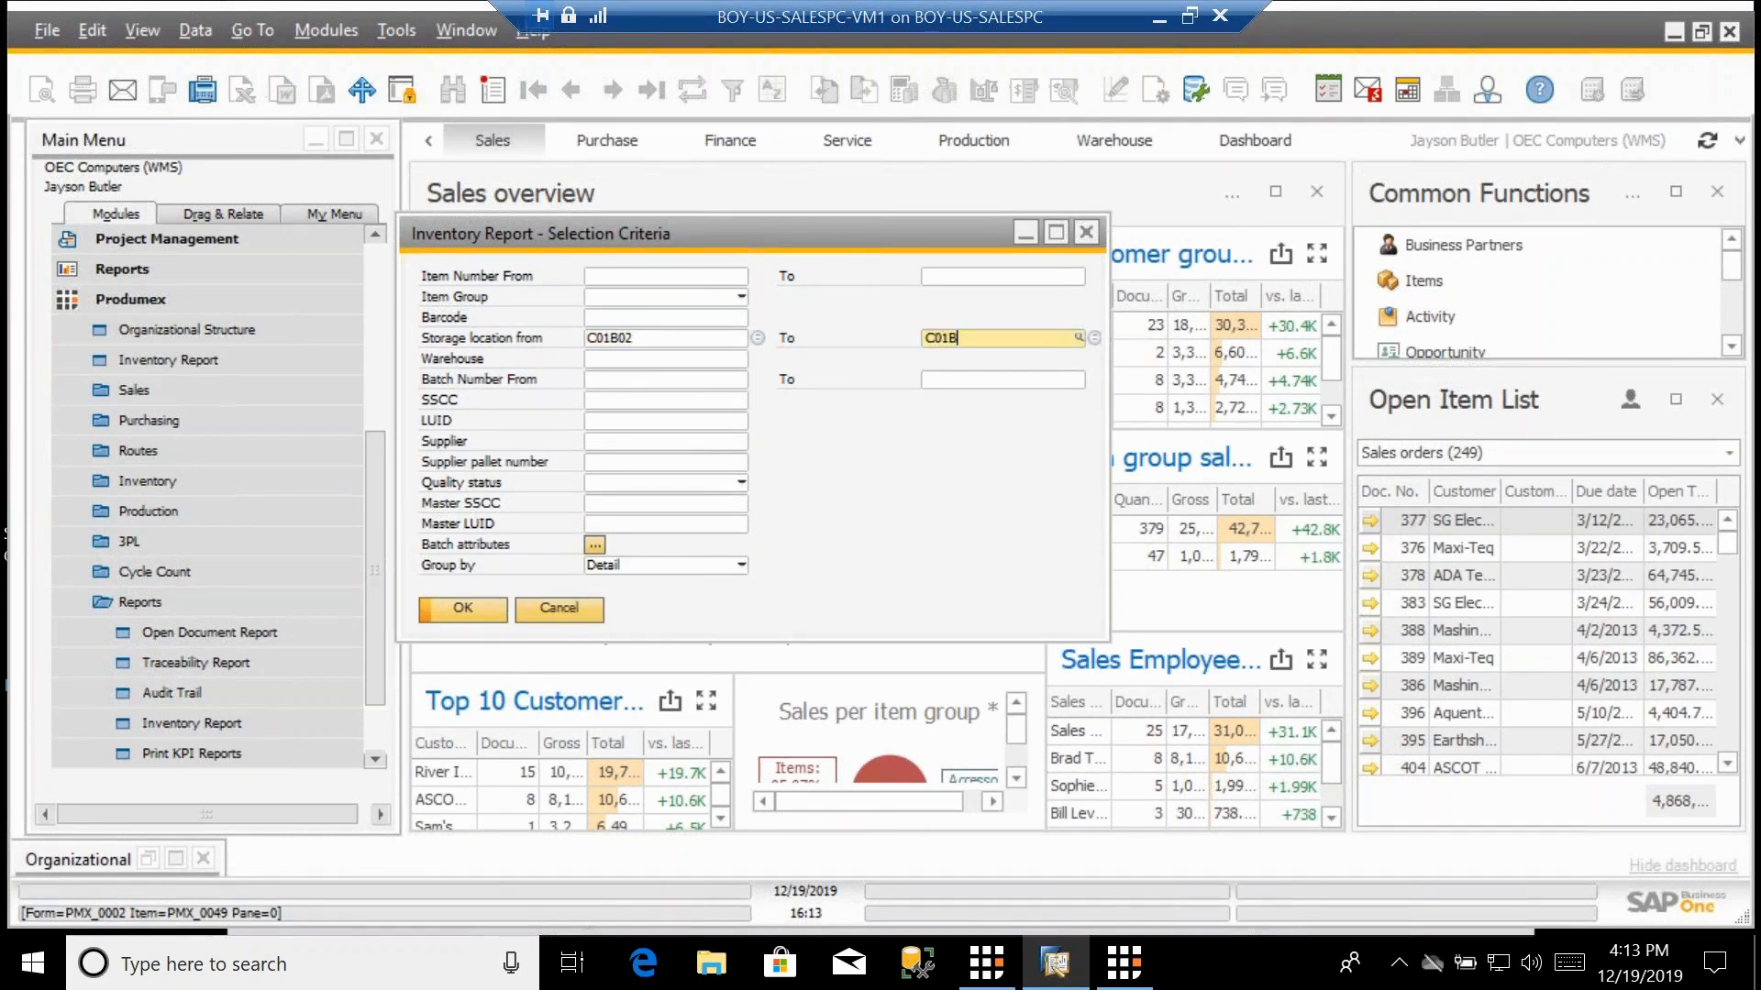
pyautogui.write('02')
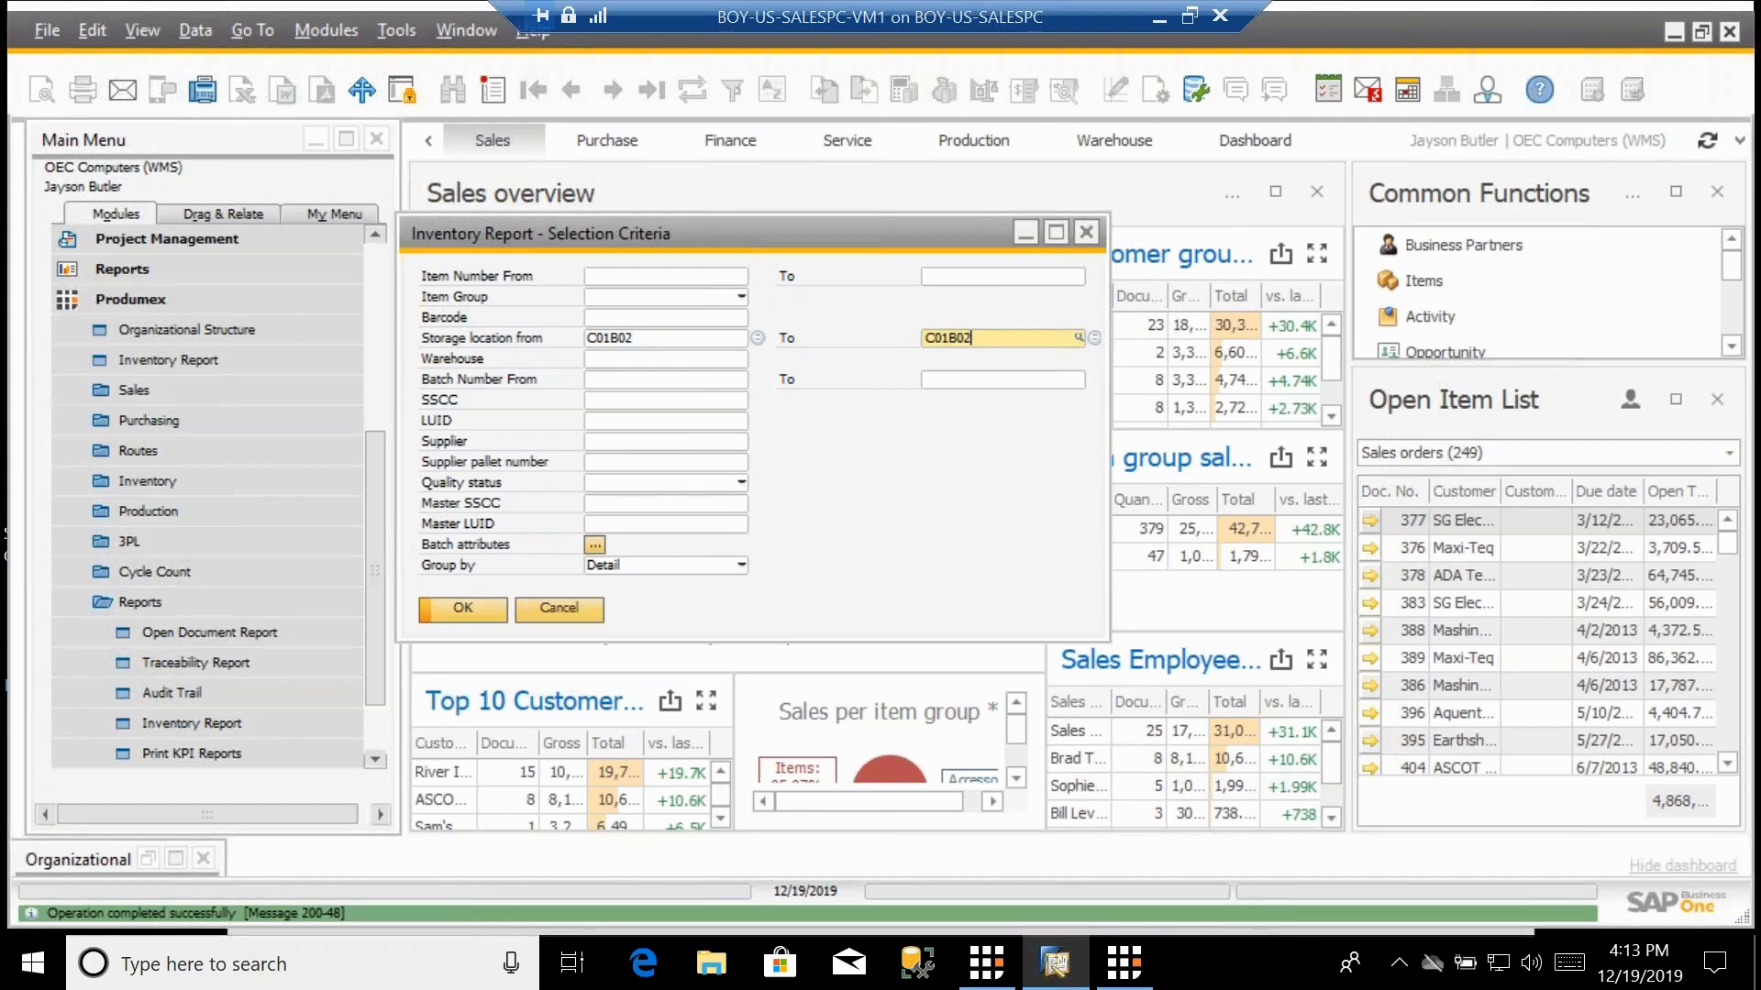
pyautogui.press('Return')
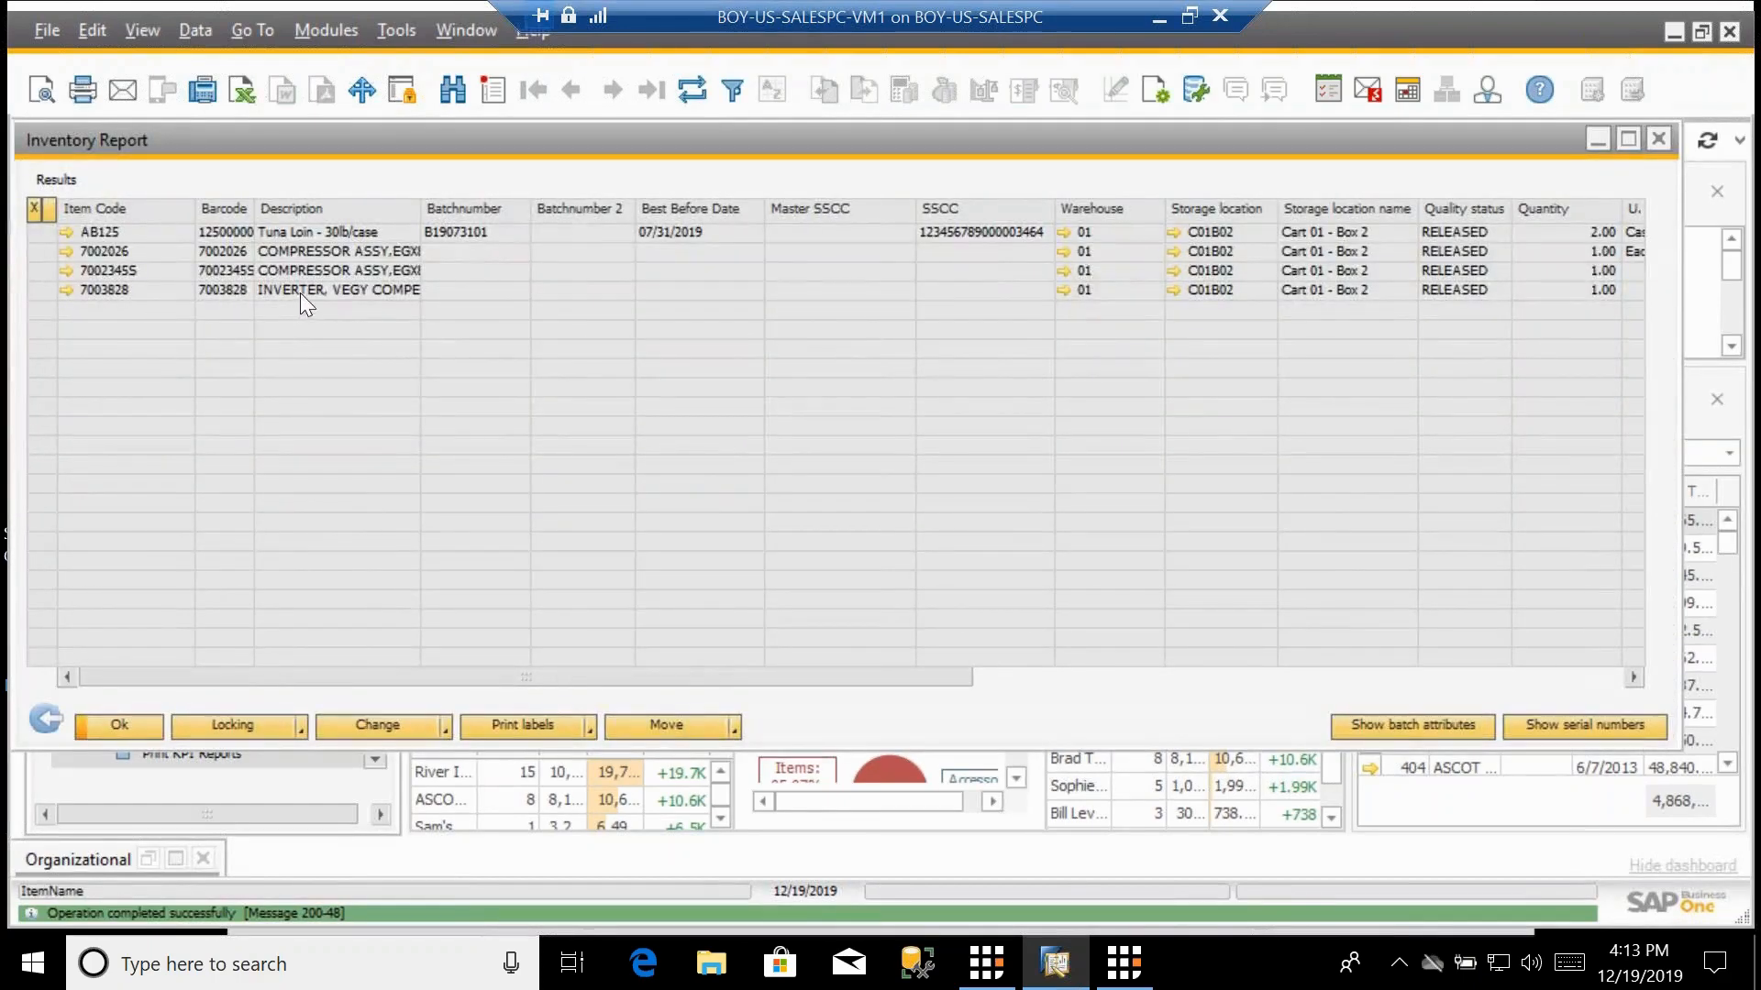
# Check the item requested on the packing terminal and show the serial numbers for 7002345S in the inventory report.
pyautogui.click(1123, 967)
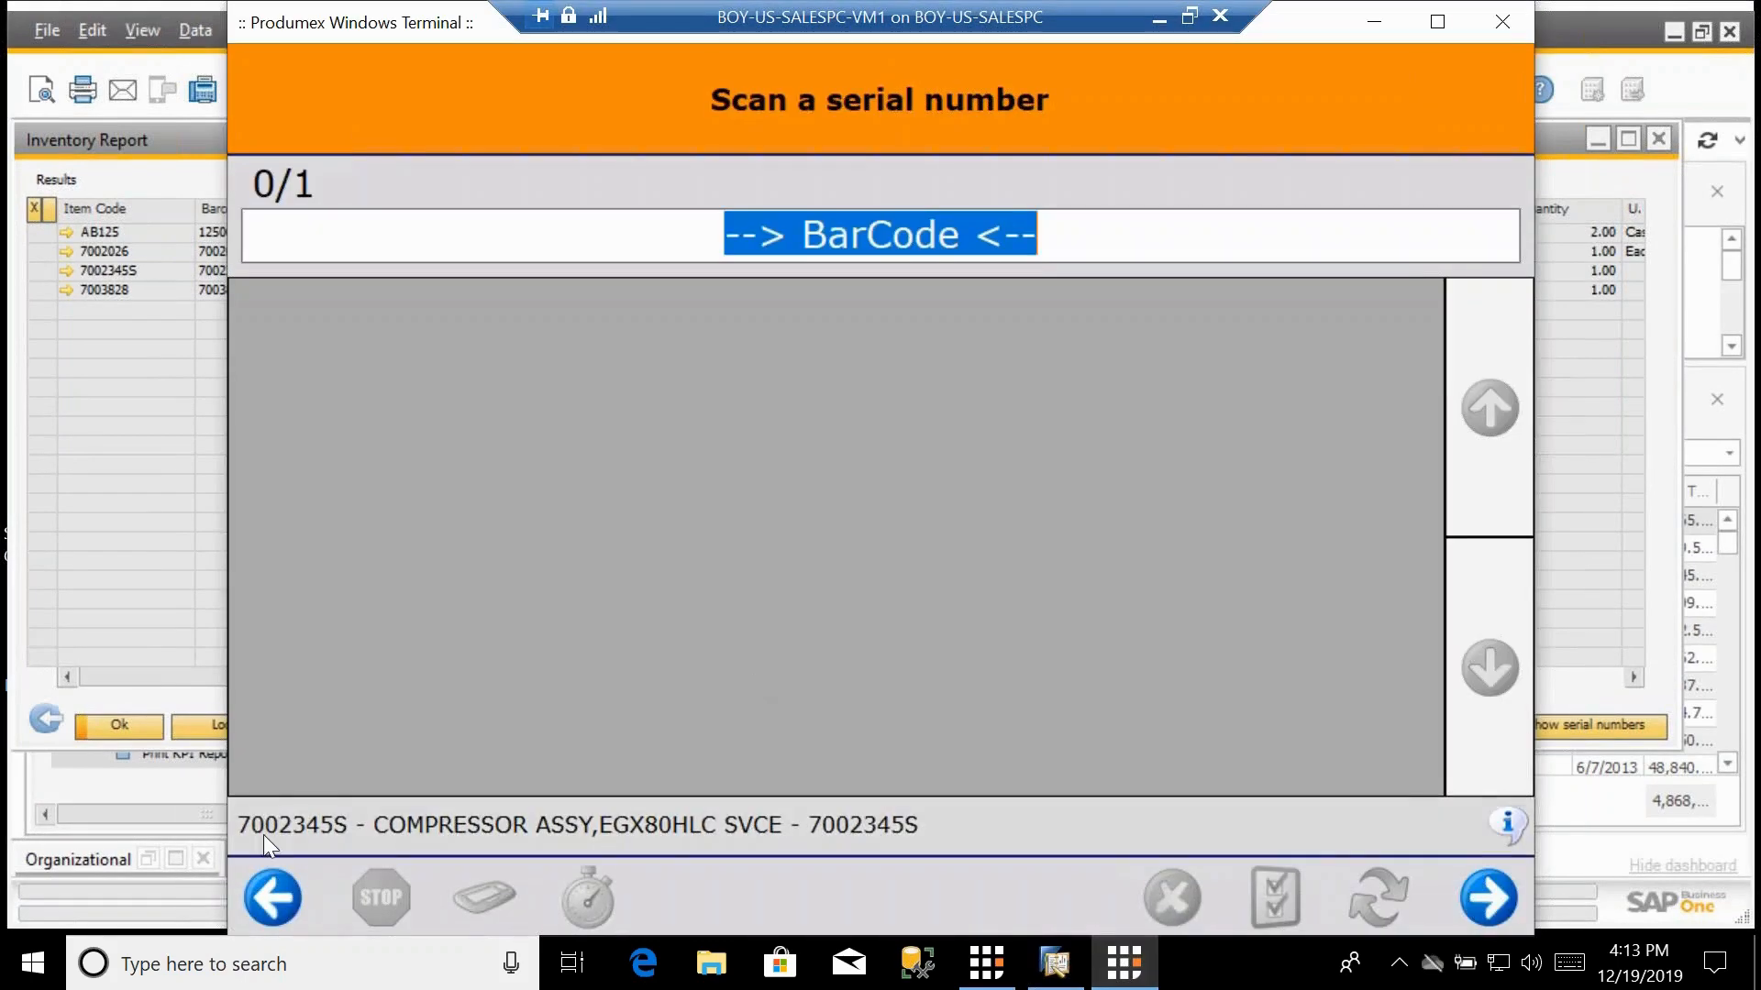
pyautogui.click(129, 262)
pyautogui.click(42, 264)
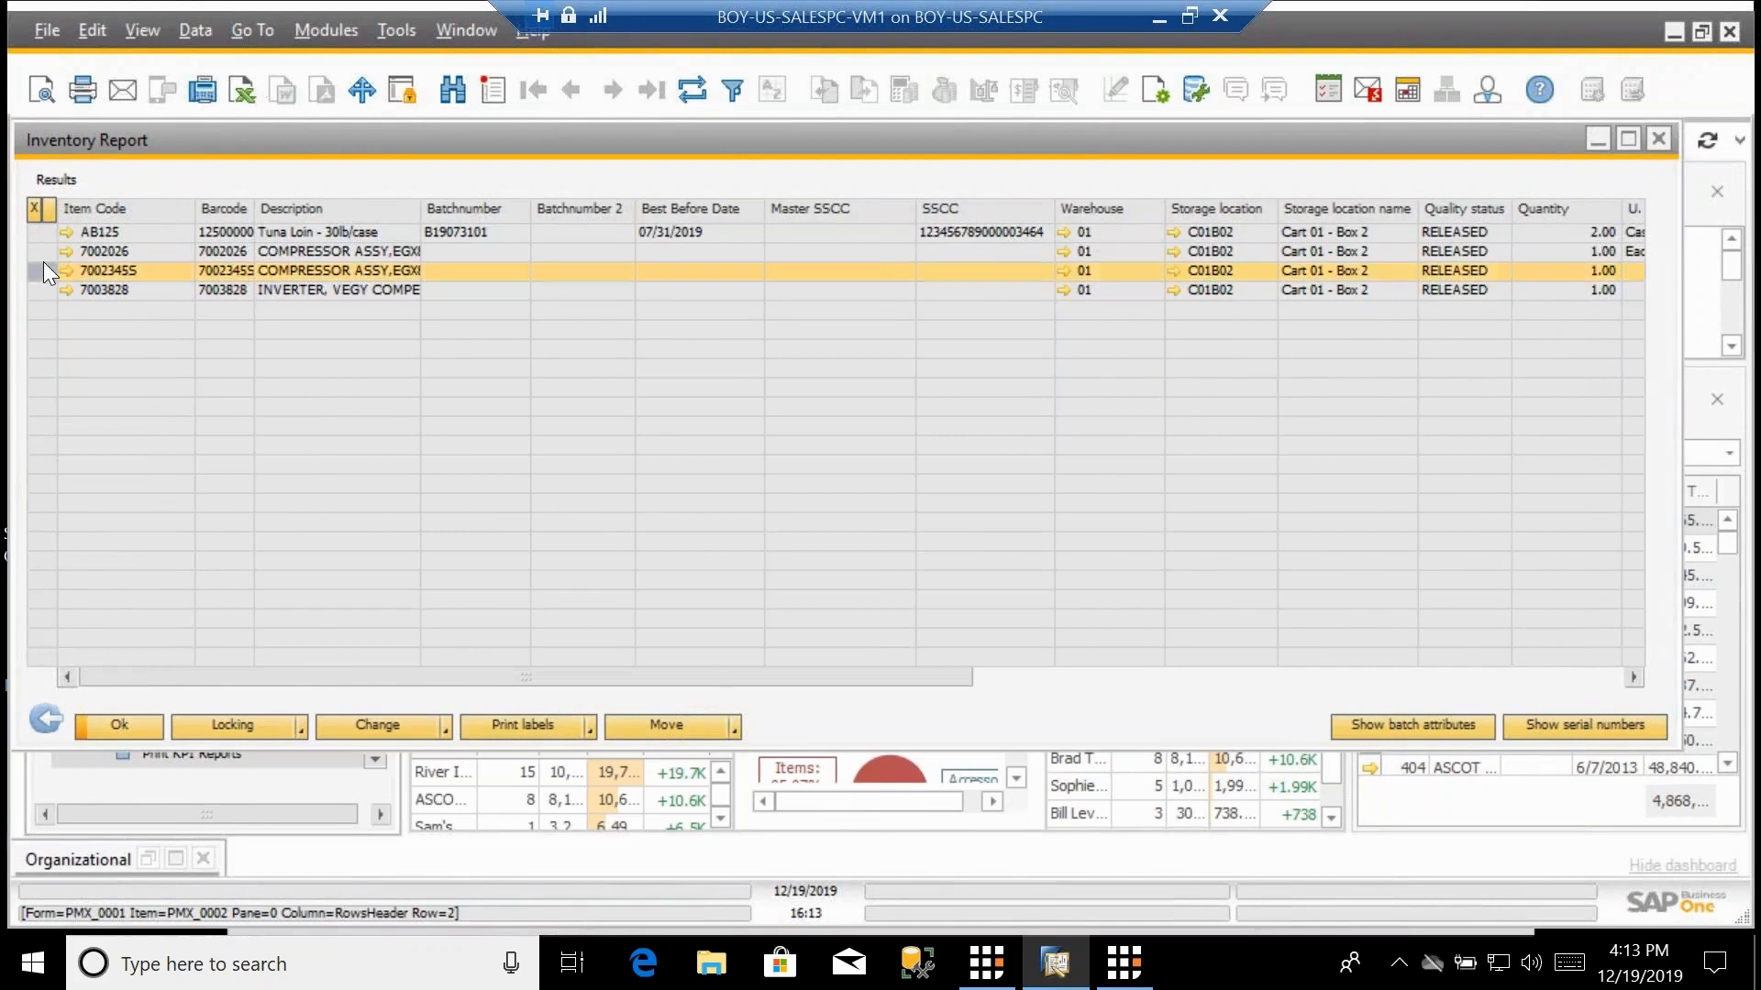
pyautogui.click(1576, 728)
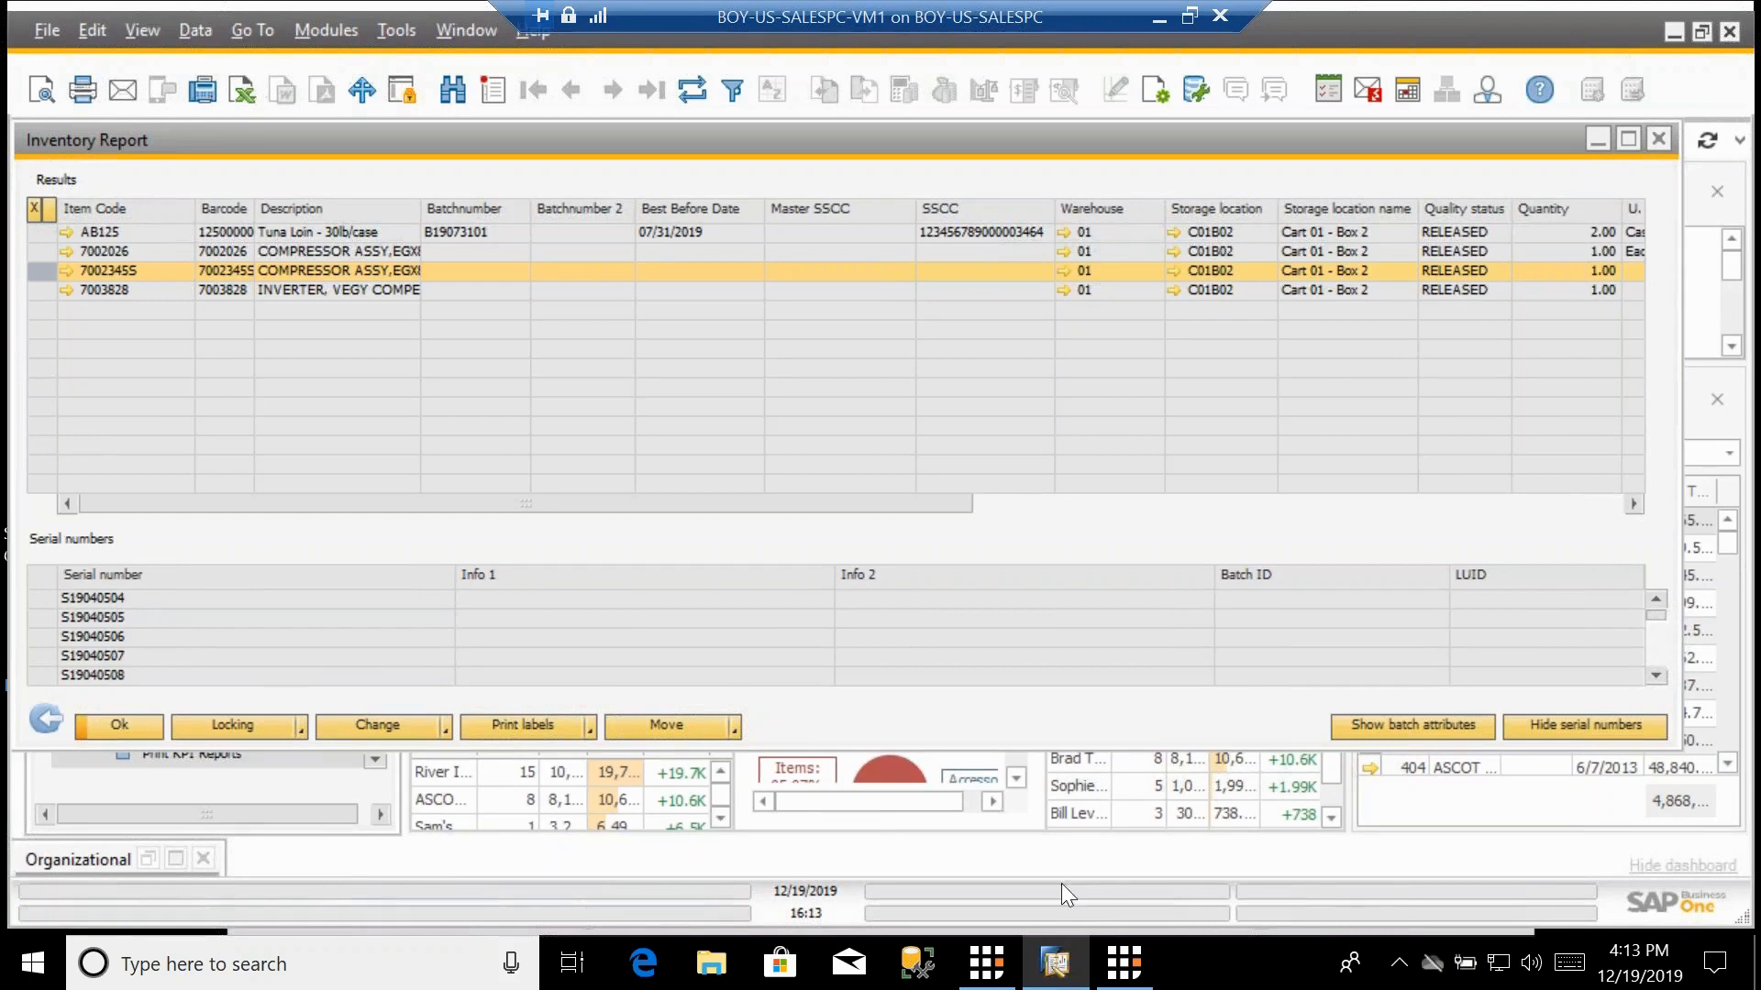
# In the packing terminal, enter serial number S19040504 for compressor 7002345S and confirm it.
pyautogui.click(1131, 978)
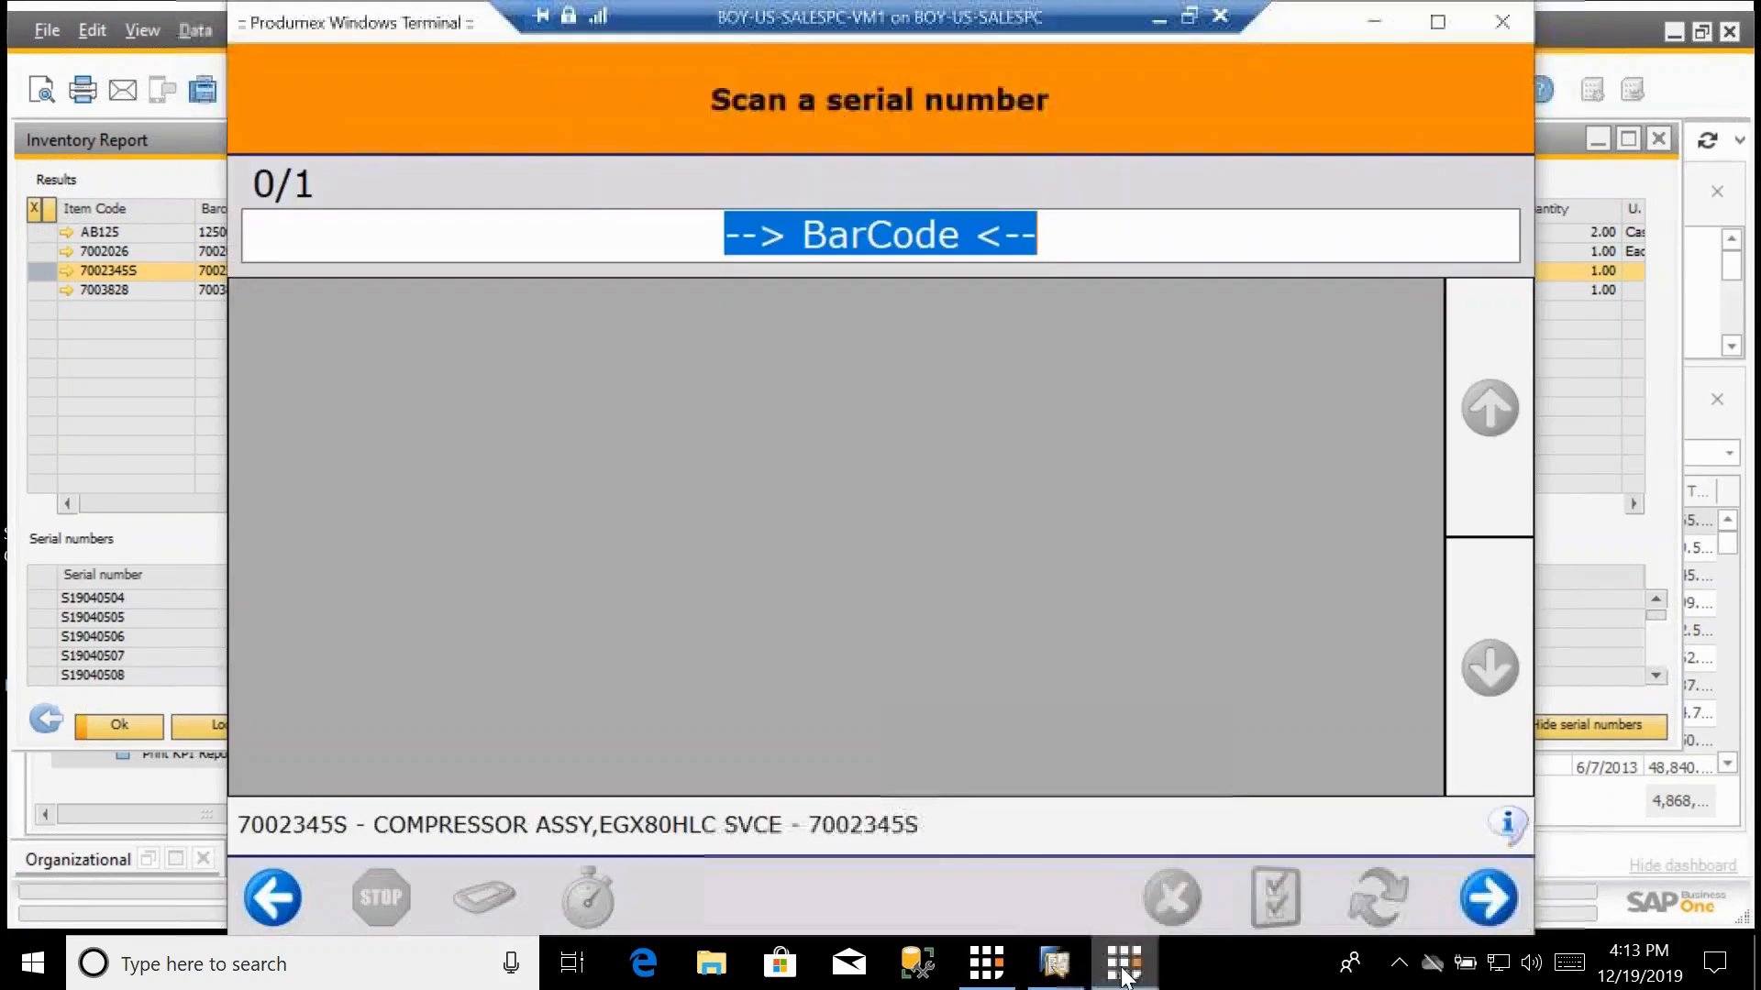
pyautogui.write('S')
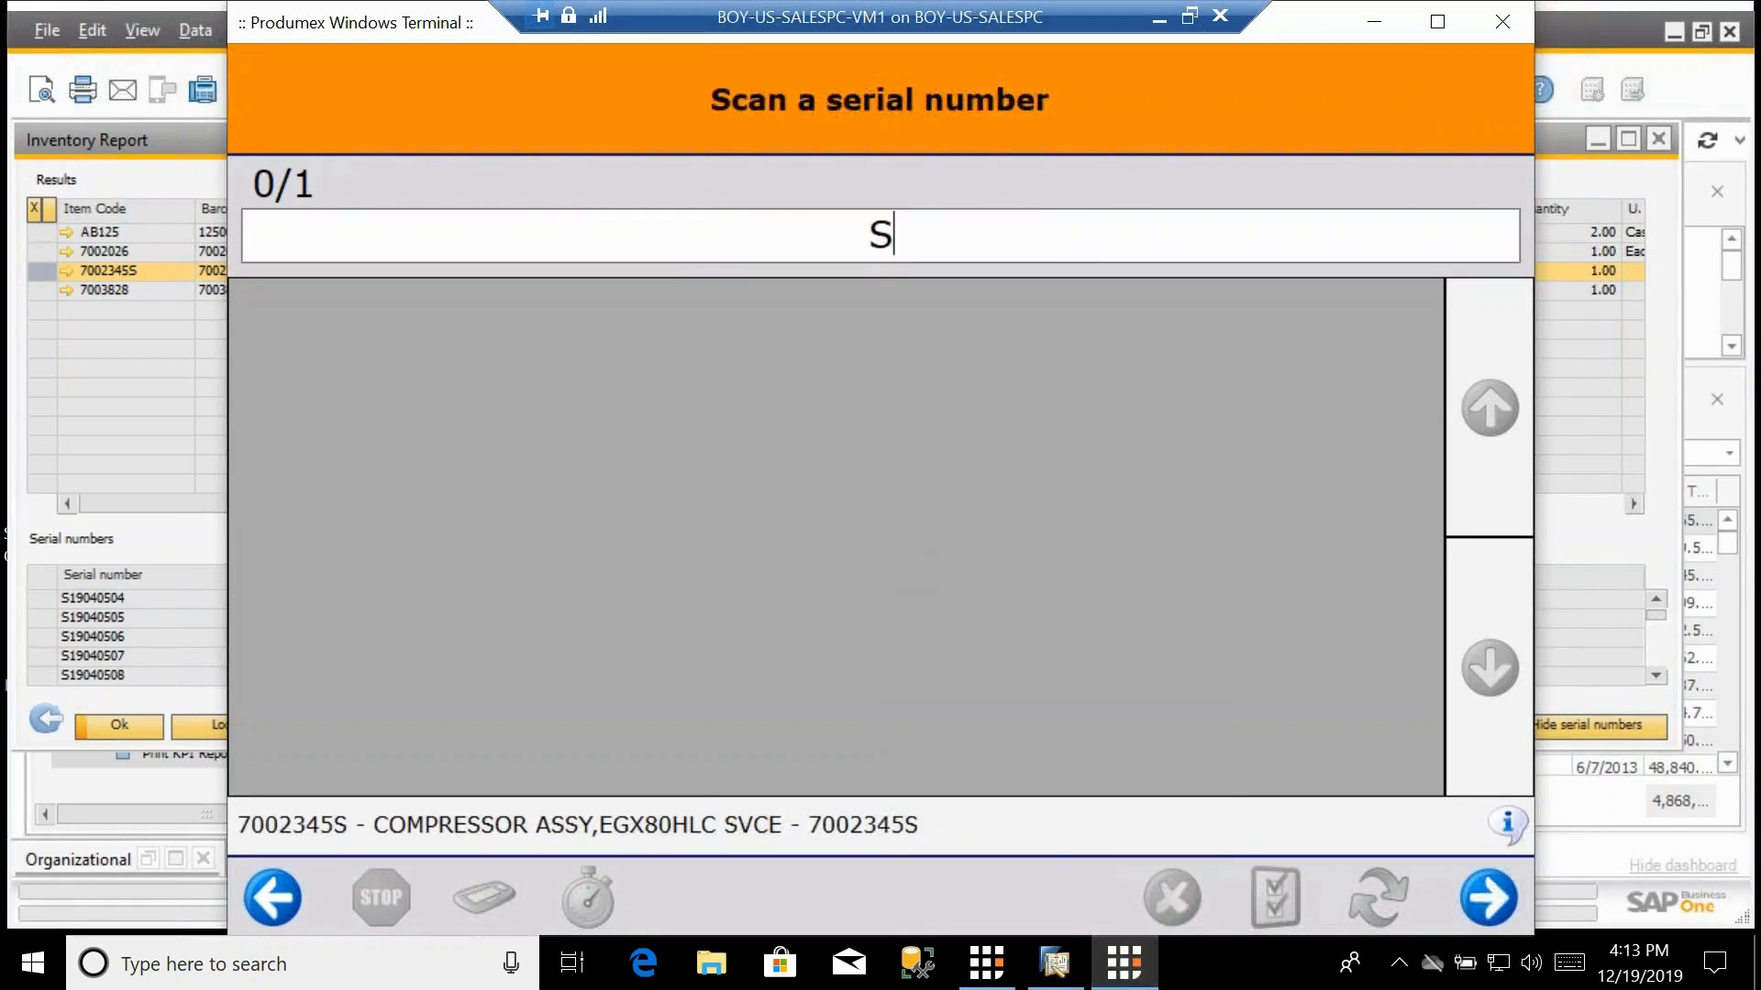
pyautogui.write('19040504')
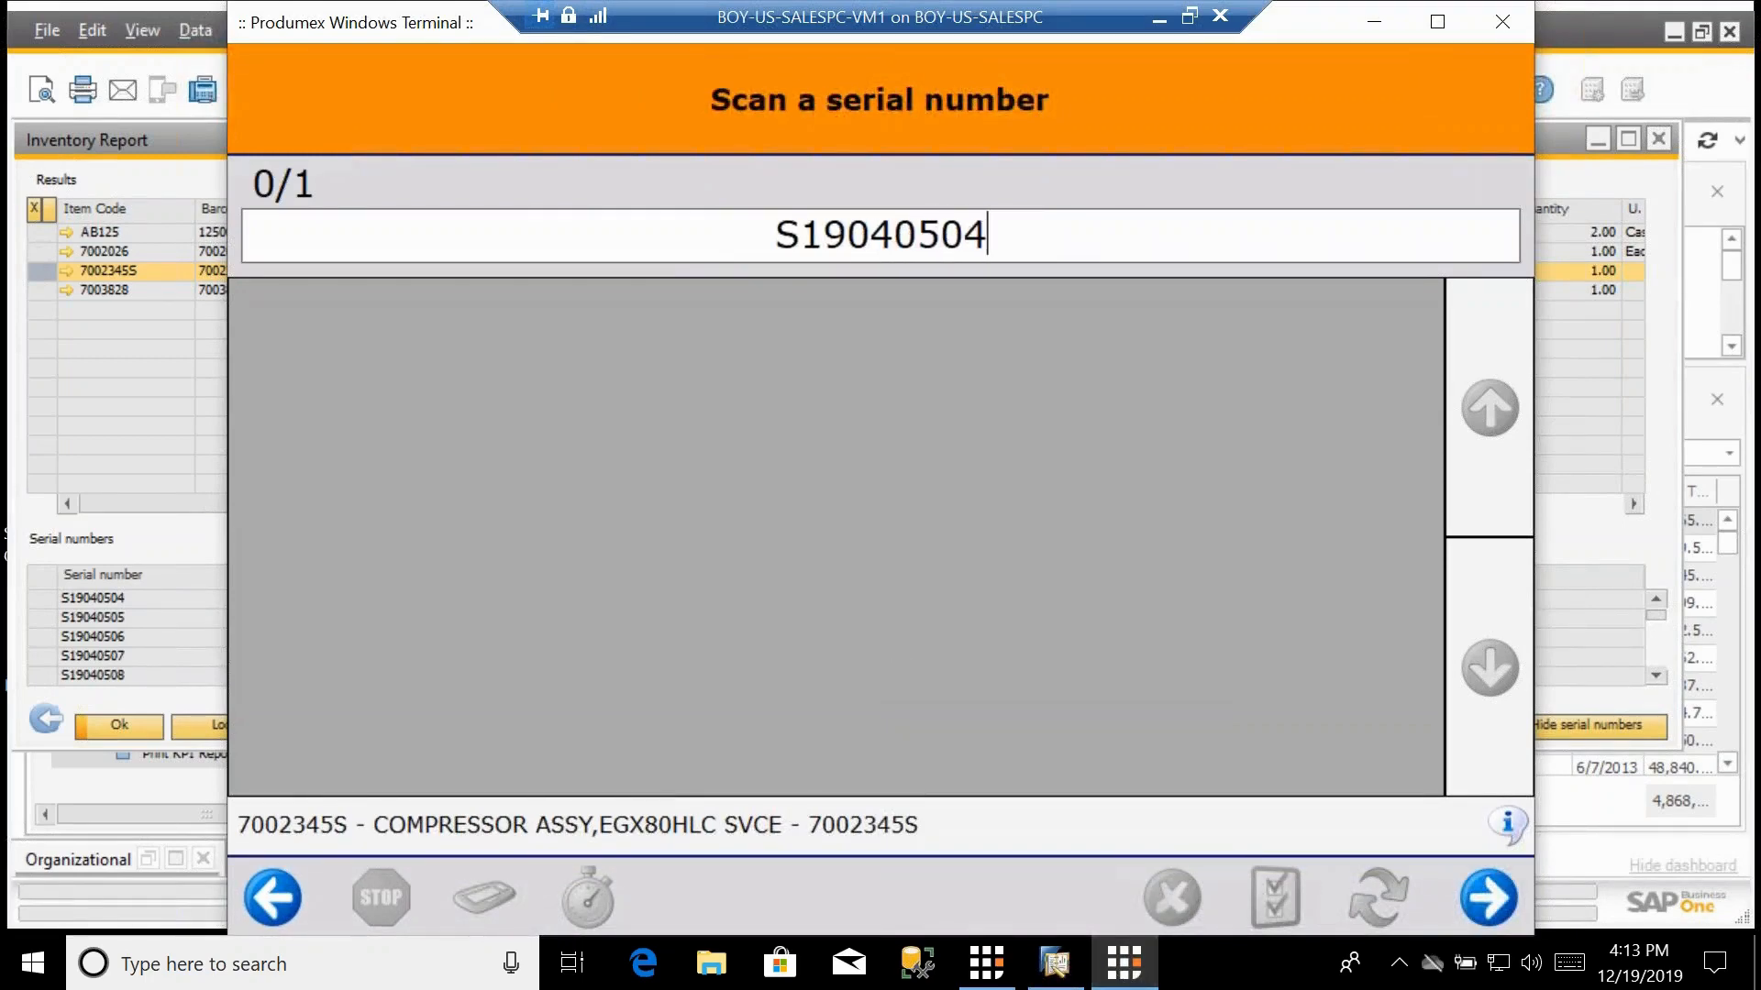
pyautogui.press('Return')
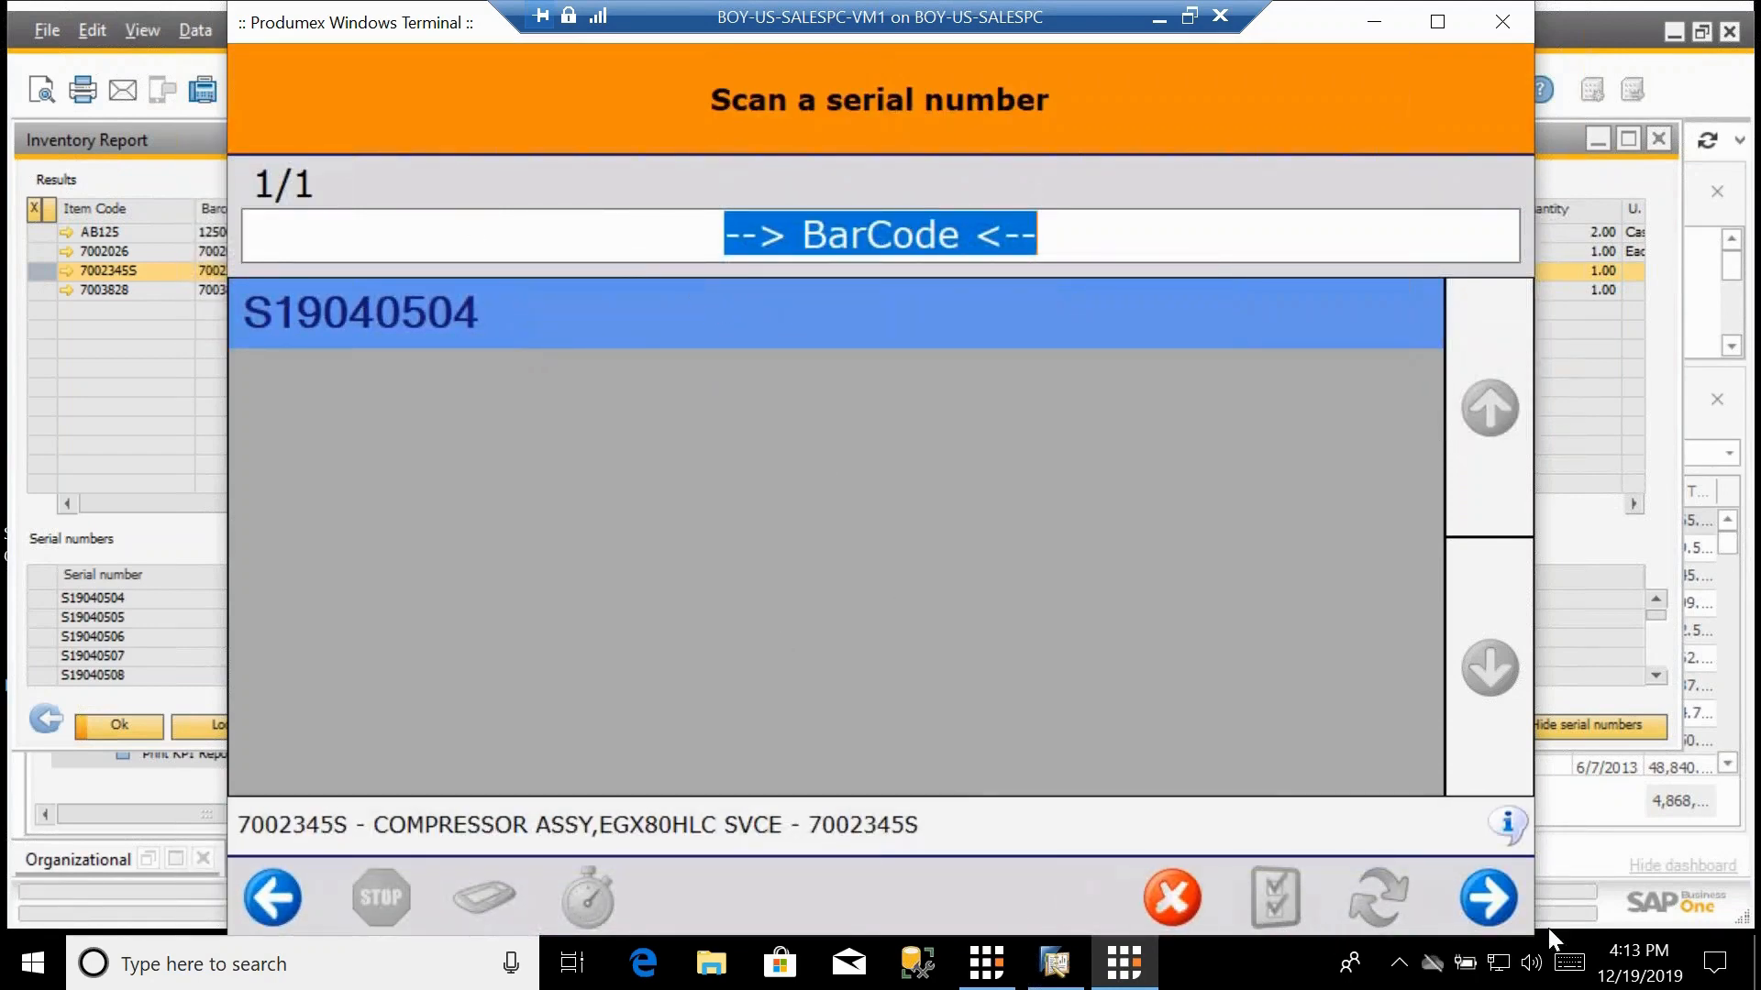
pyautogui.click(1488, 910)
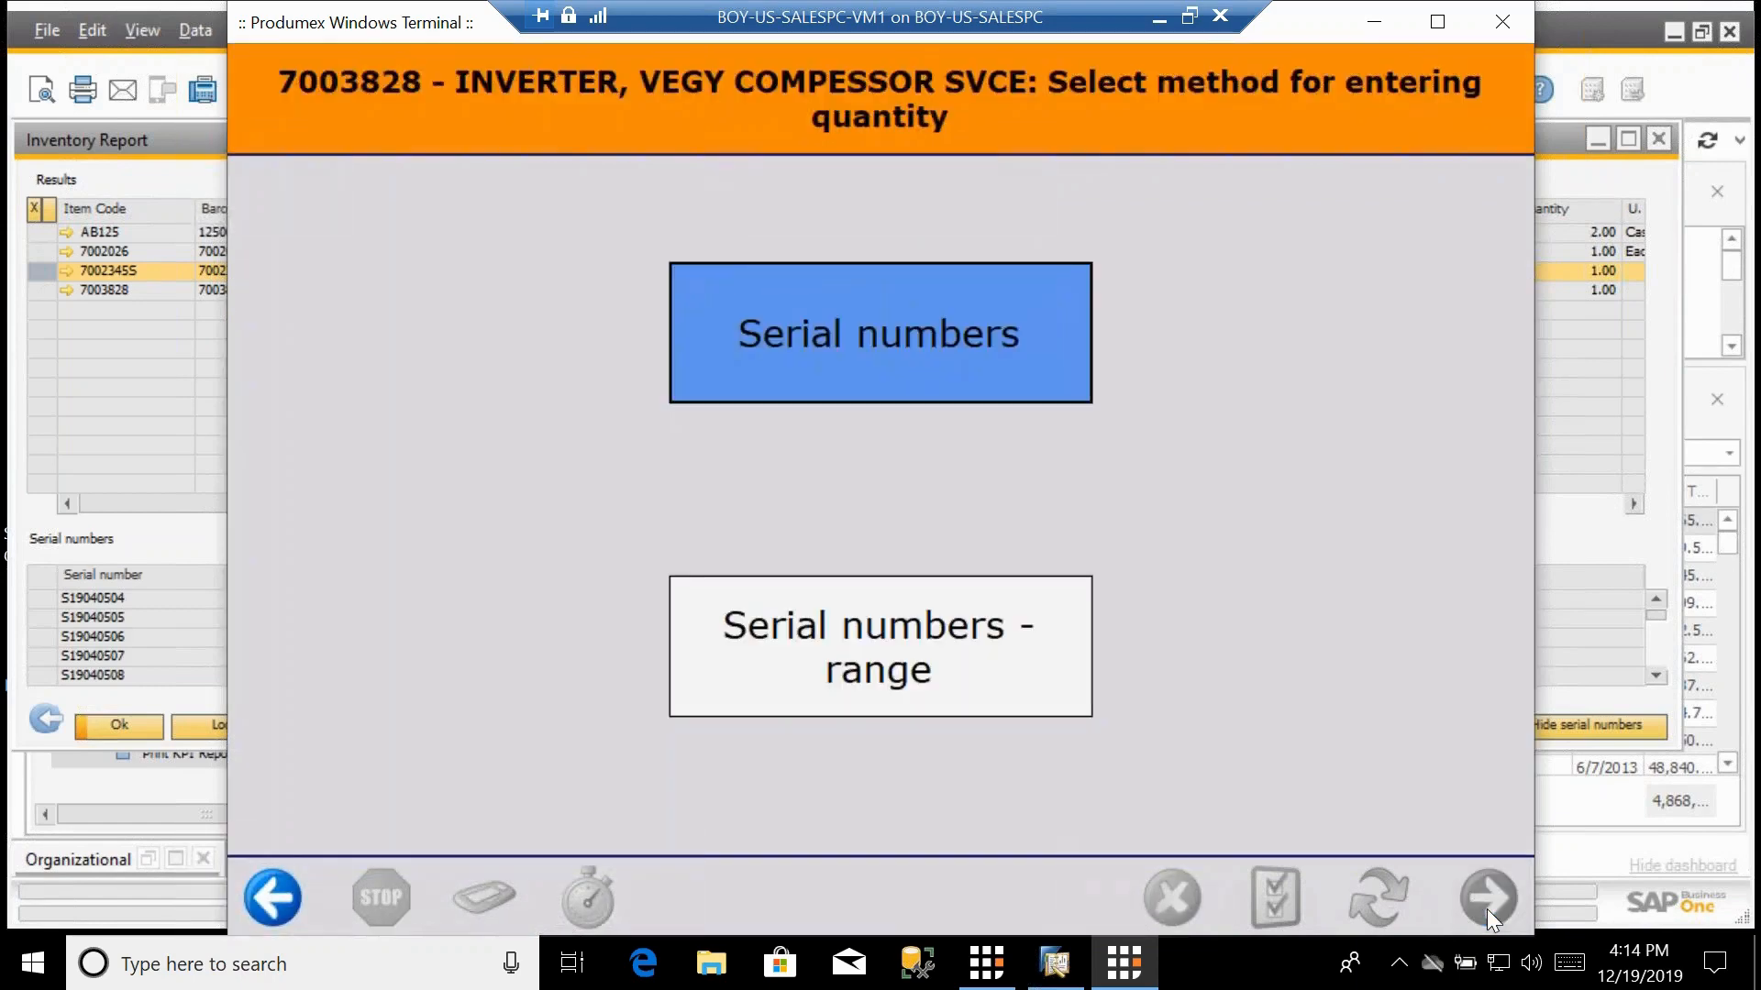
pyautogui.click(275, 897)
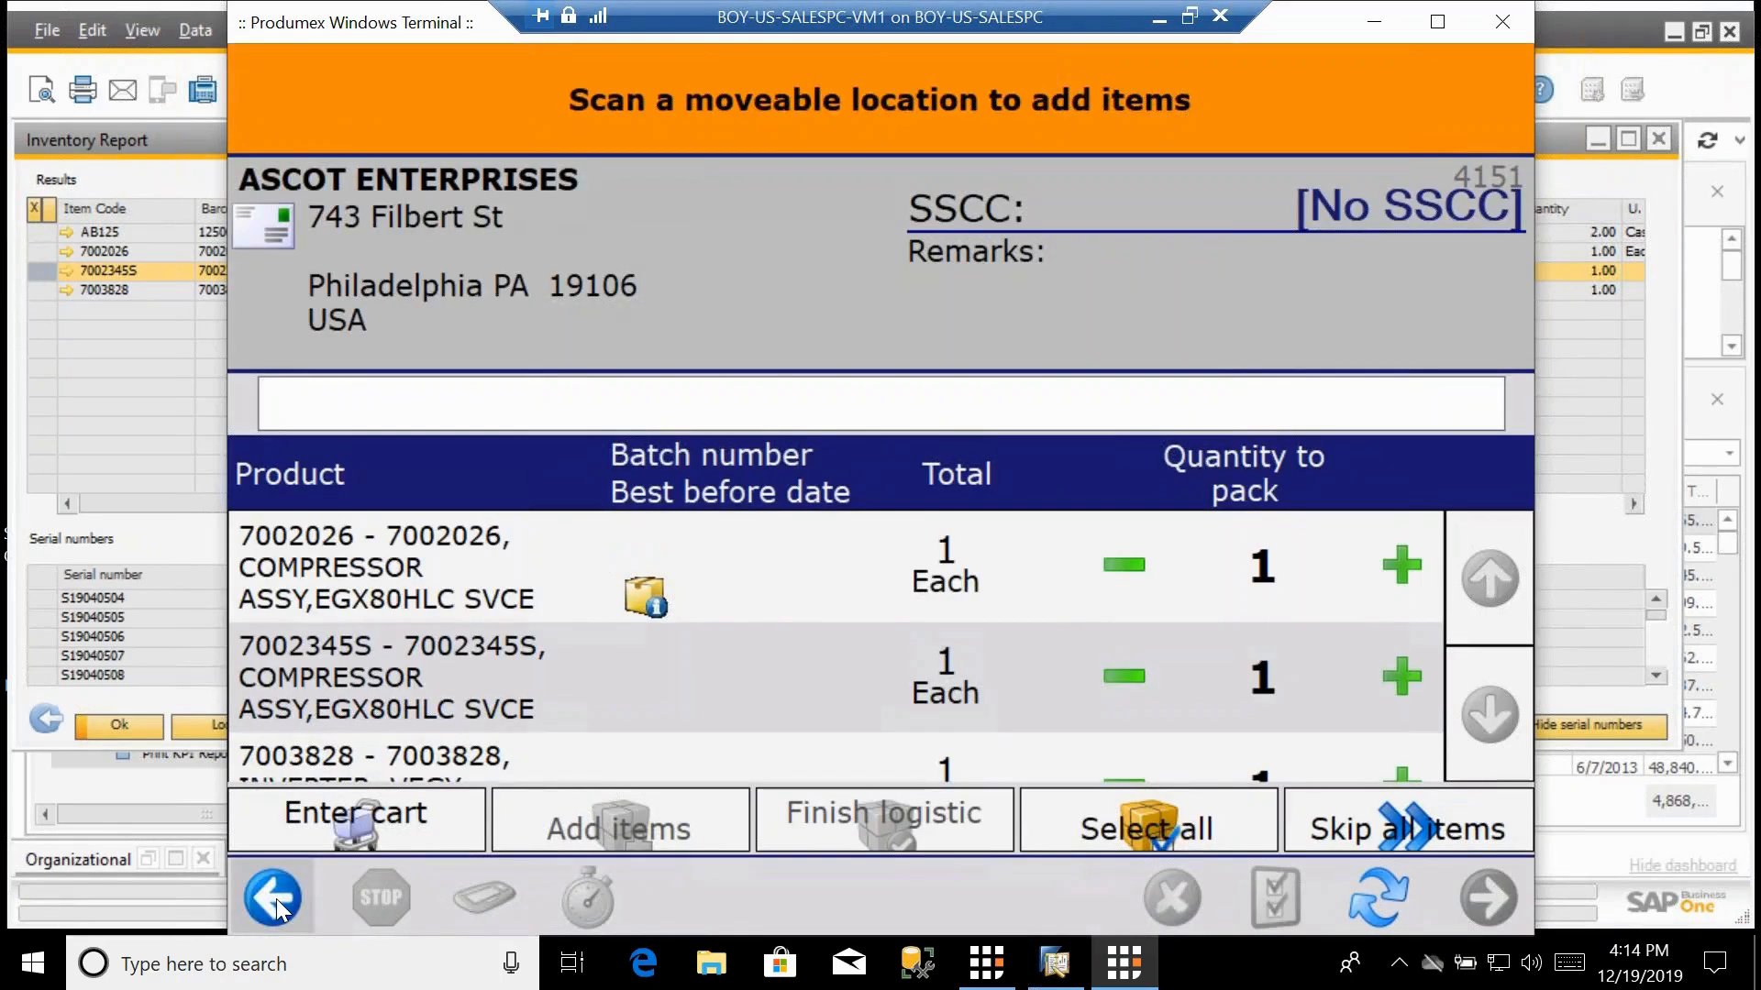
pyautogui.click(1154, 829)
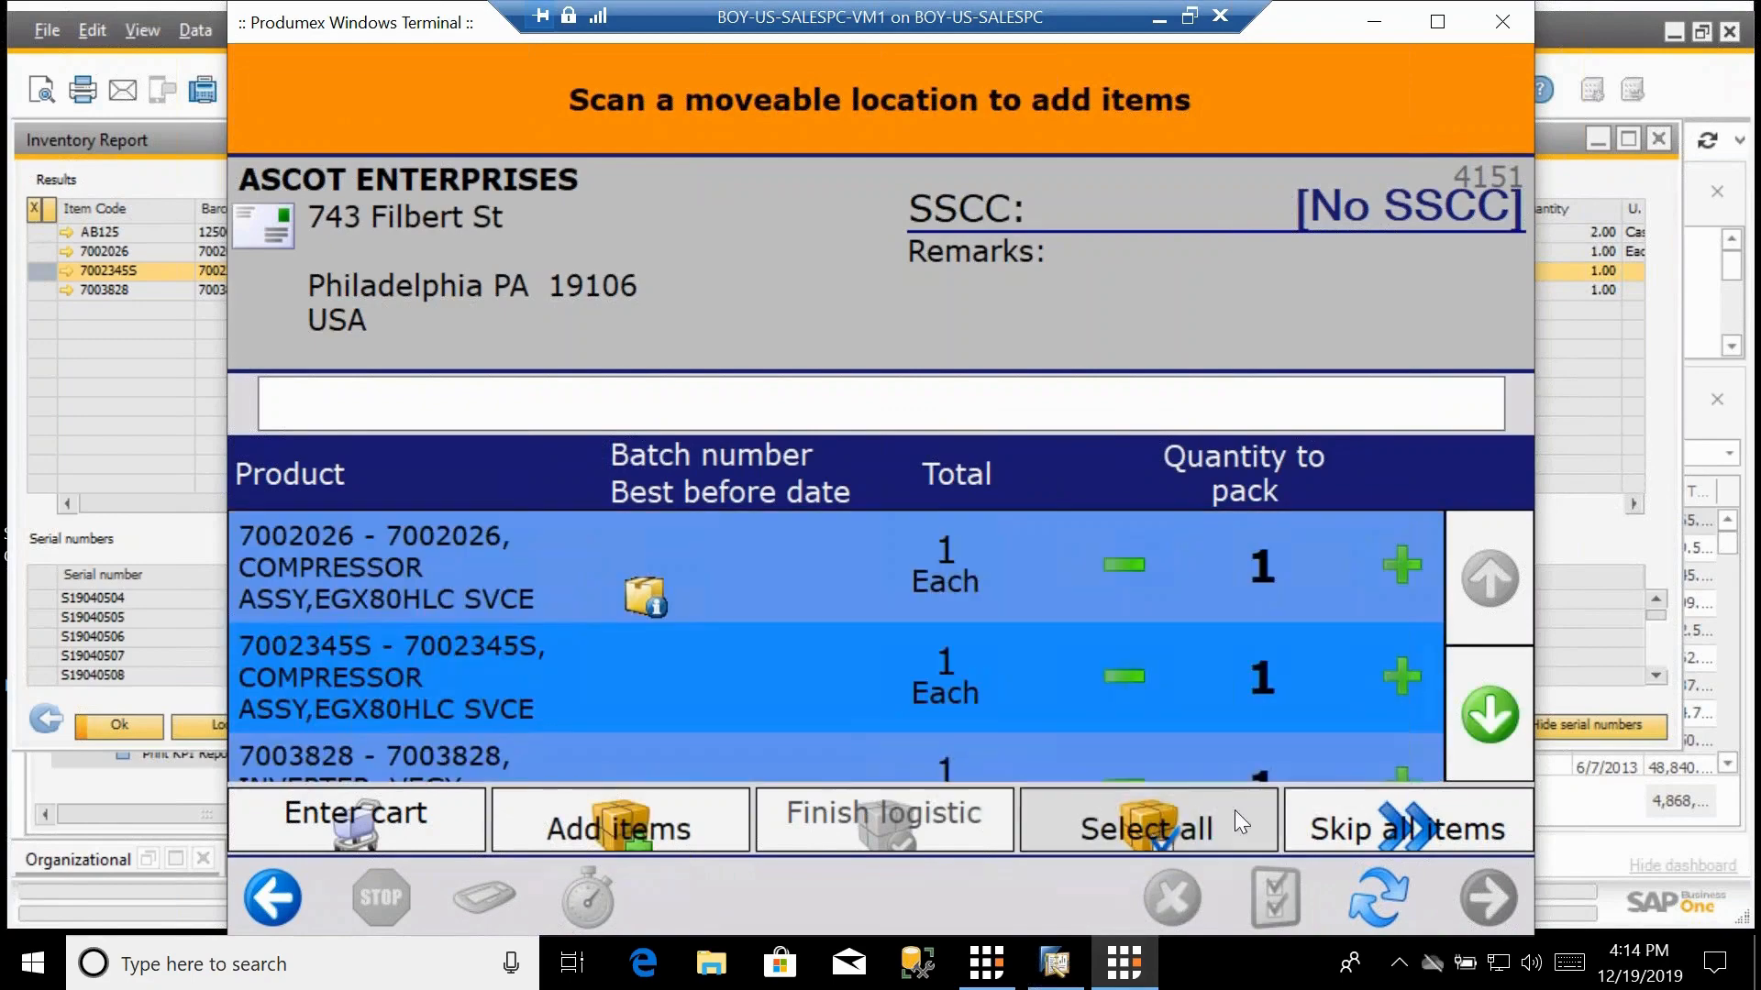
pyautogui.click(690, 823)
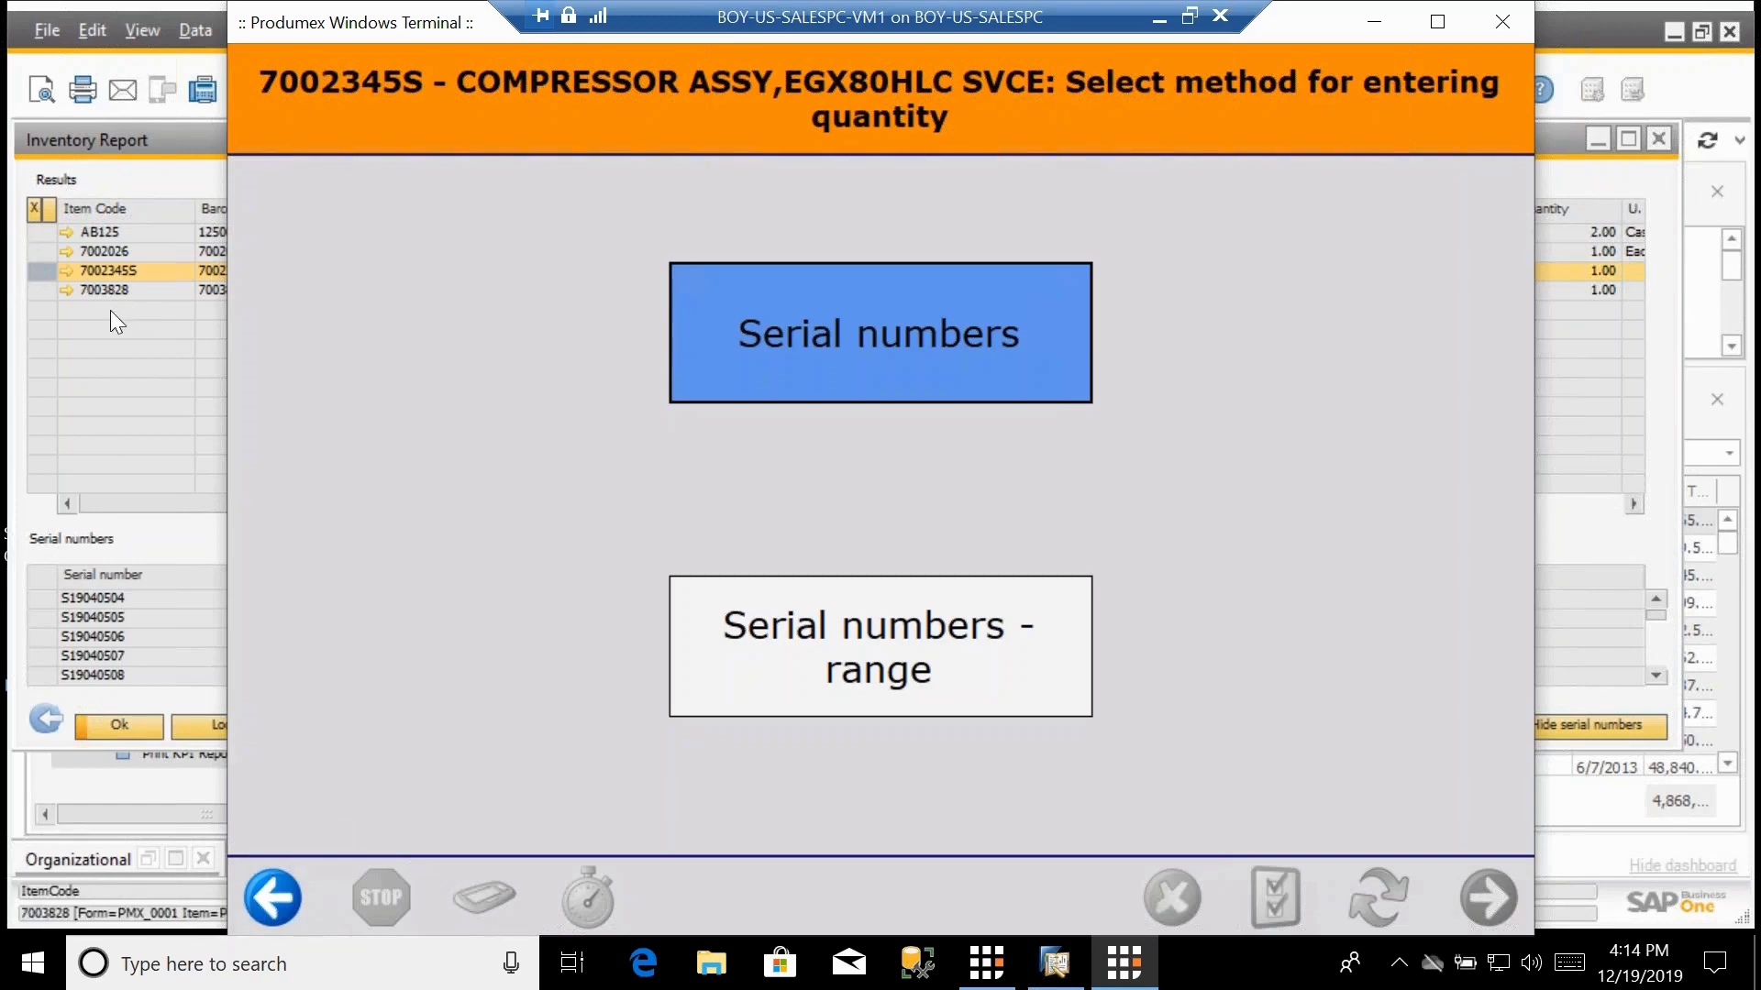
pyautogui.click(279, 915)
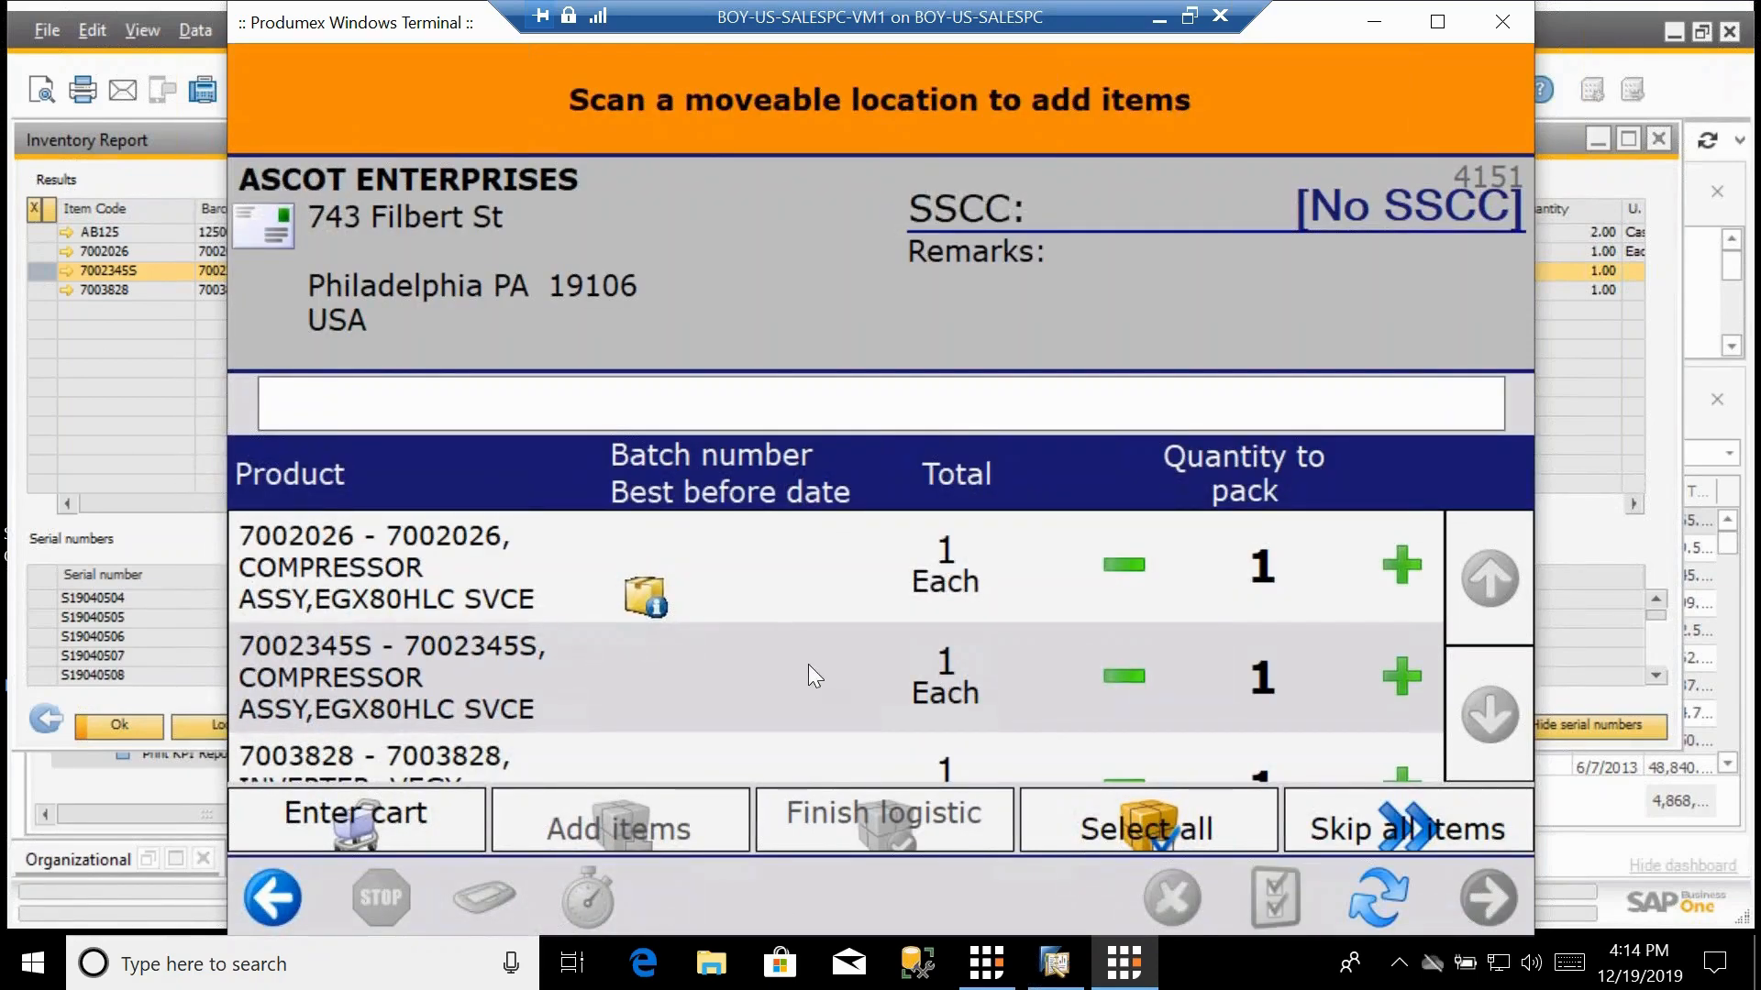
# Leave the packing flow, then close the Produmex terminals and the Inventory Report together with its selection criteria.
pyautogui.click(282, 907)
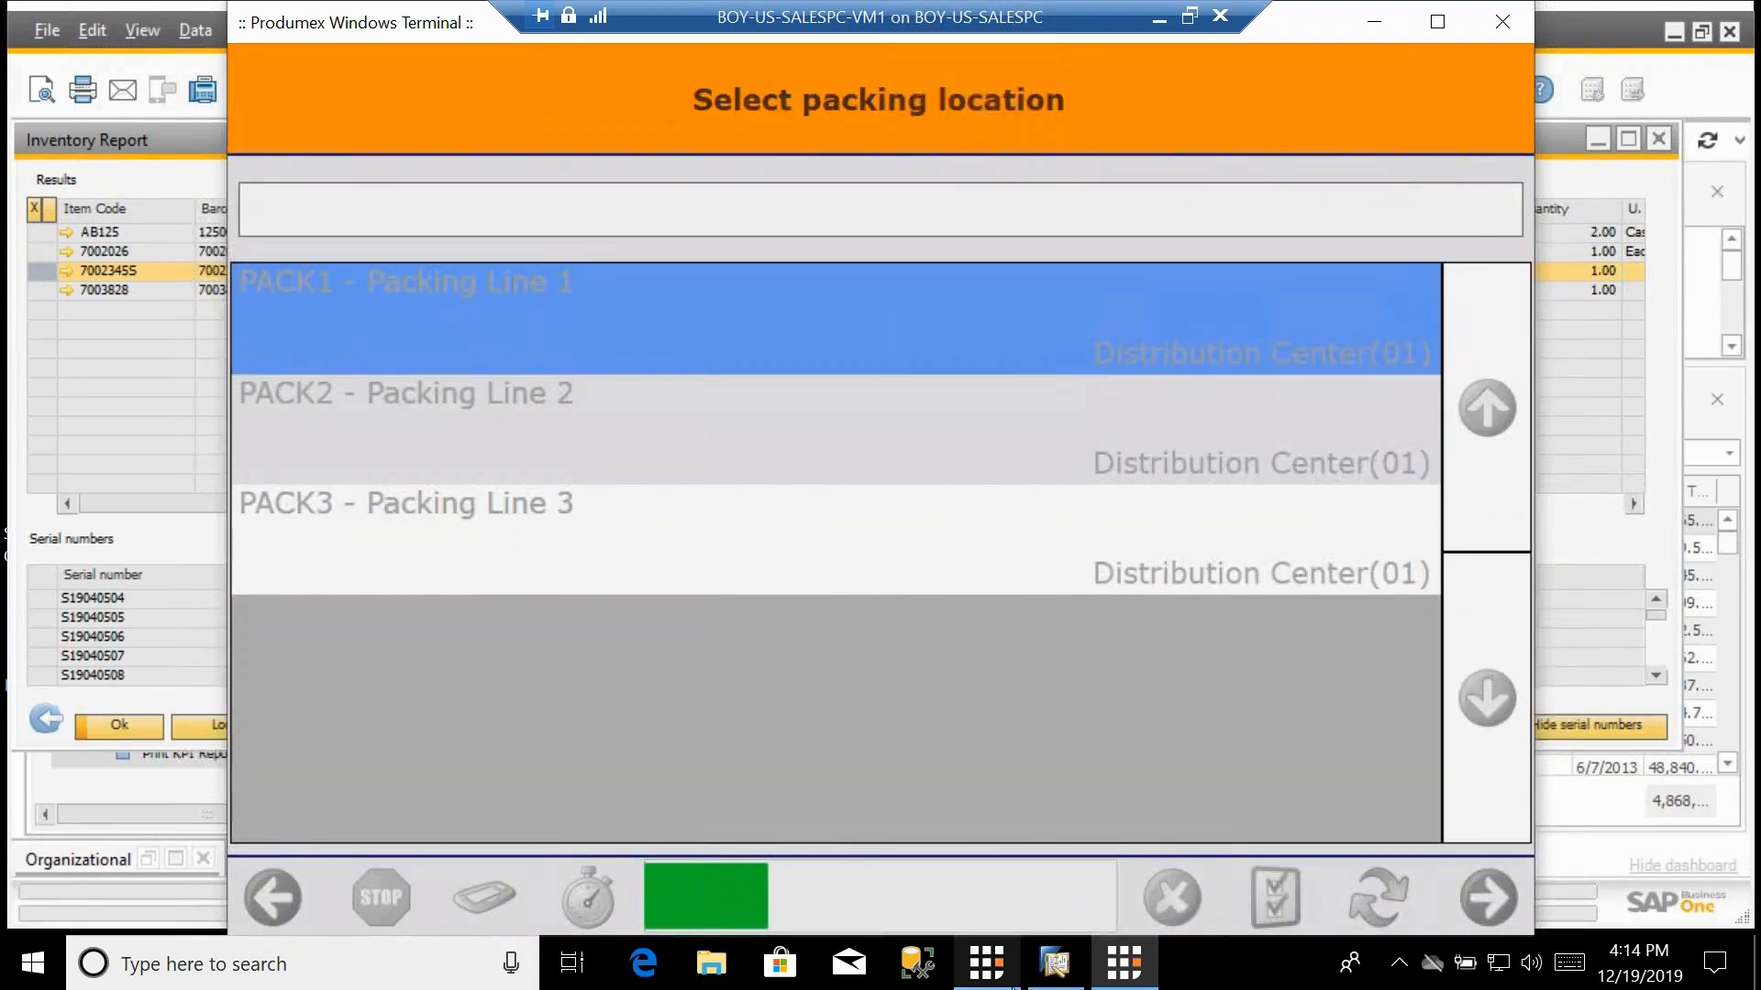
pyautogui.click(1003, 978)
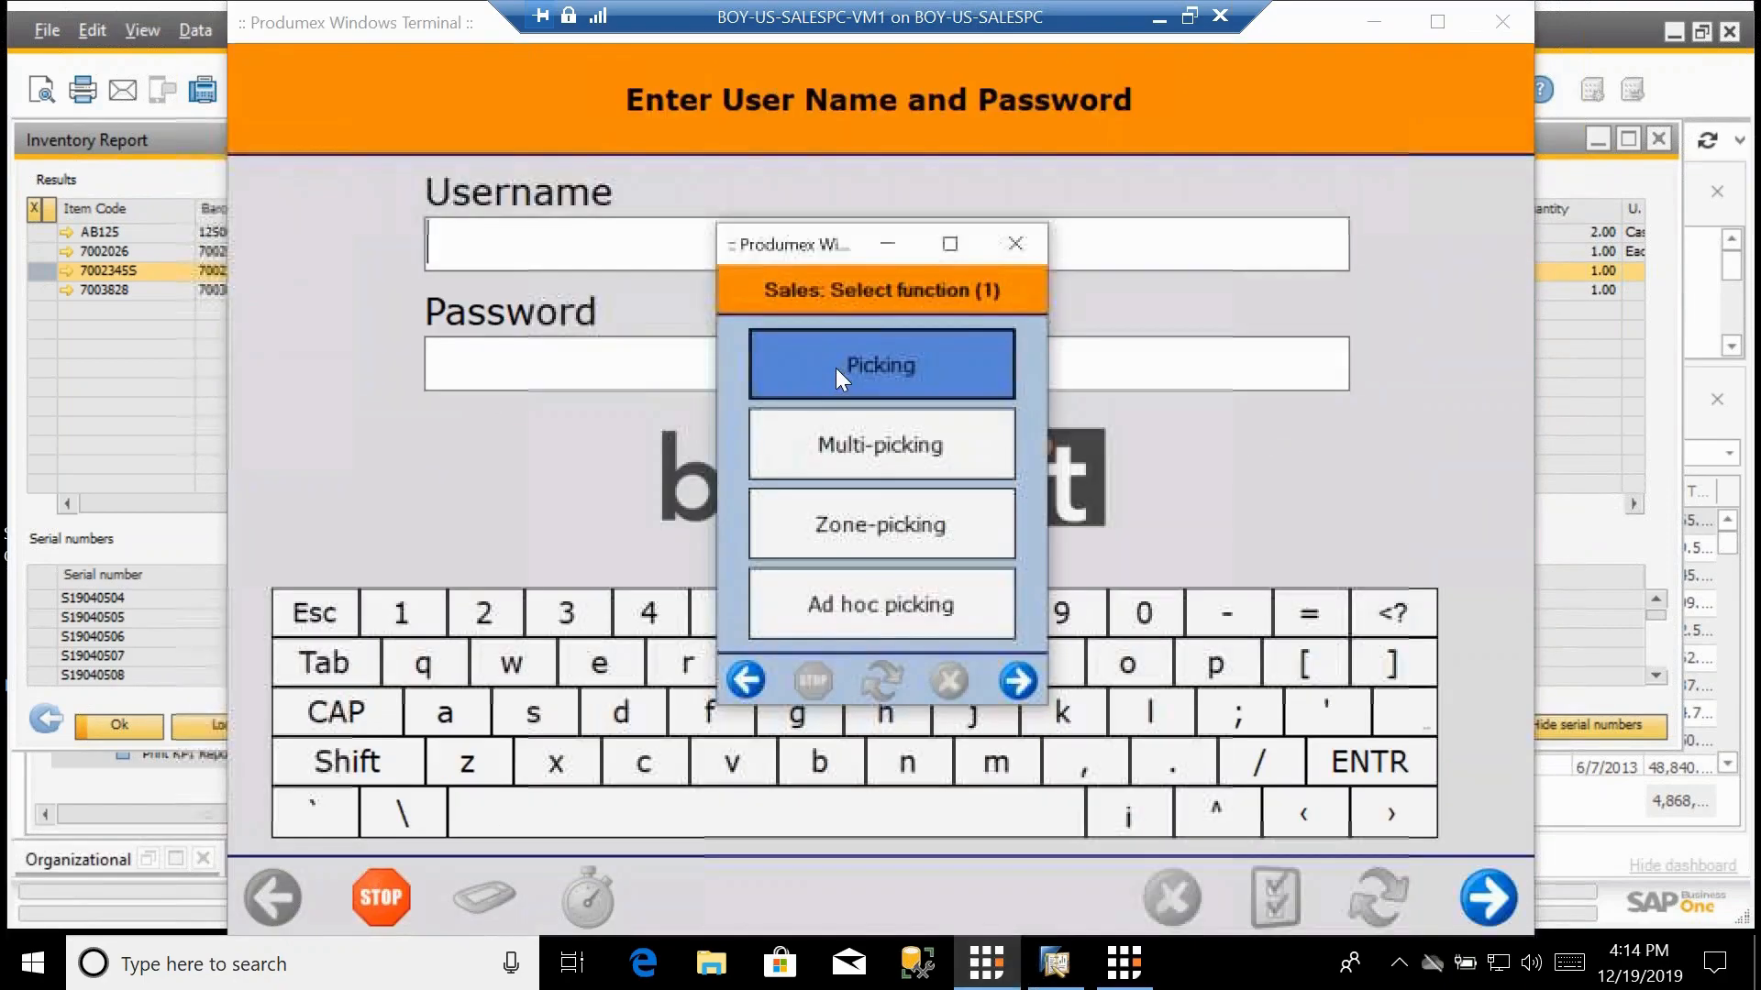
pyautogui.click(1506, 20)
pyautogui.click(1658, 137)
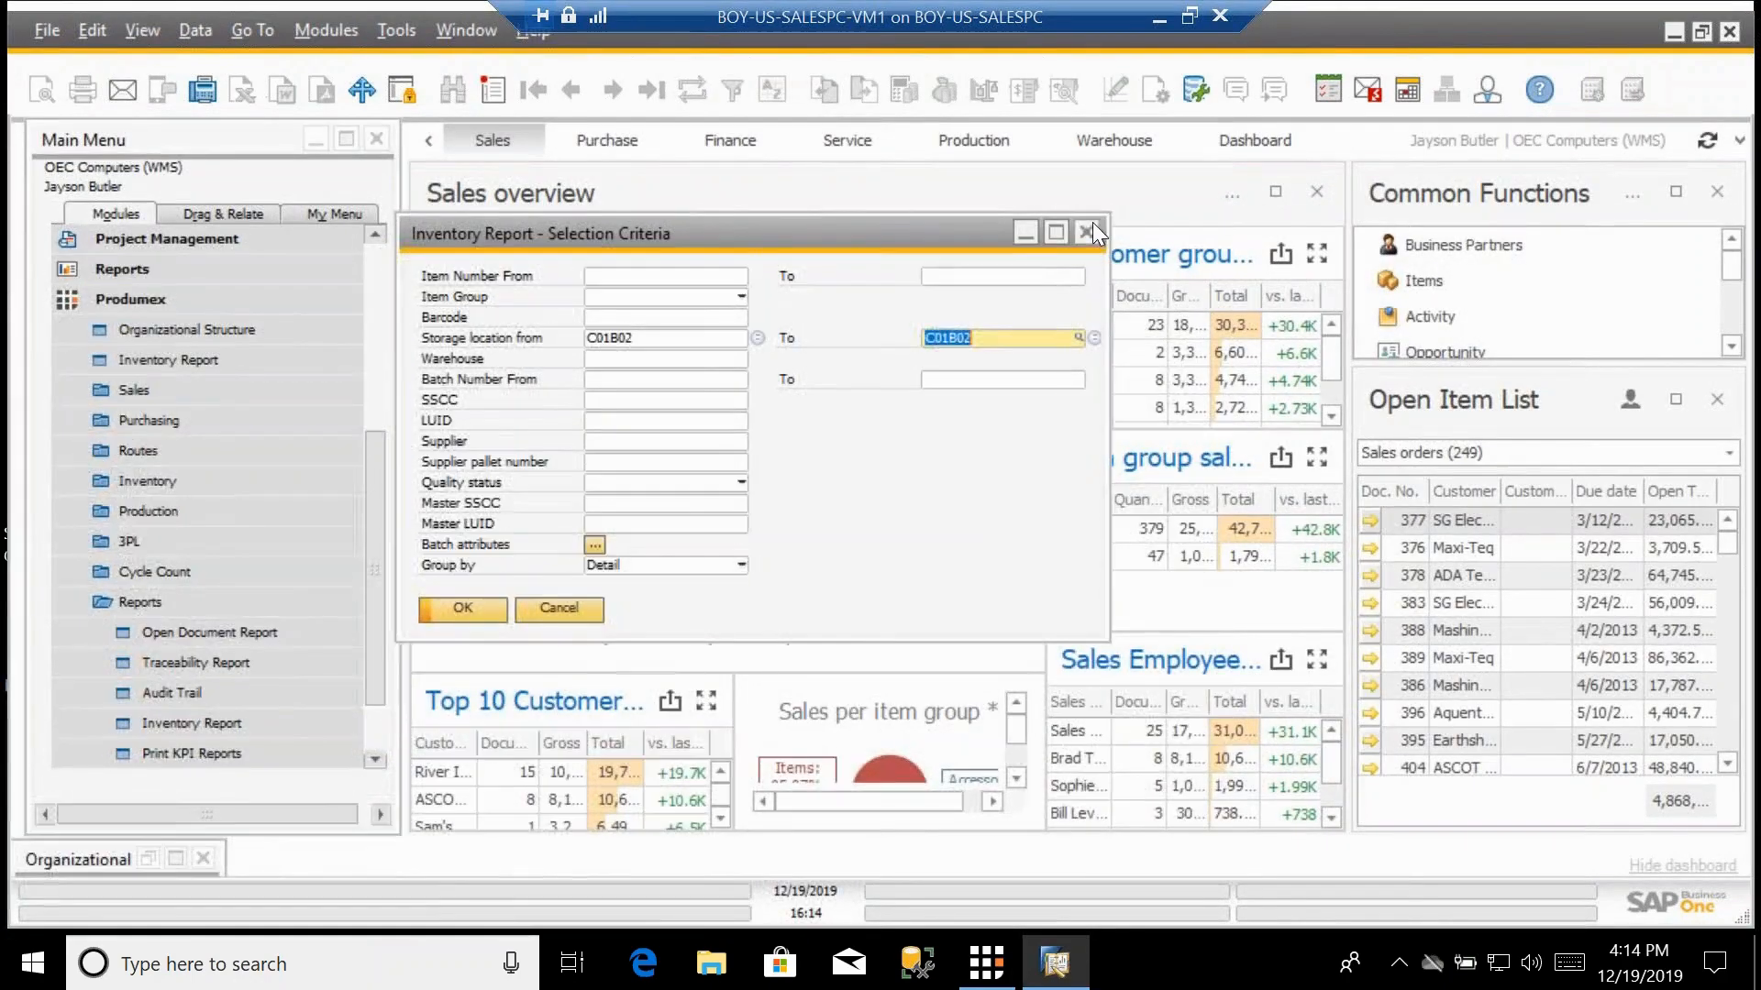
pyautogui.click(1086, 232)
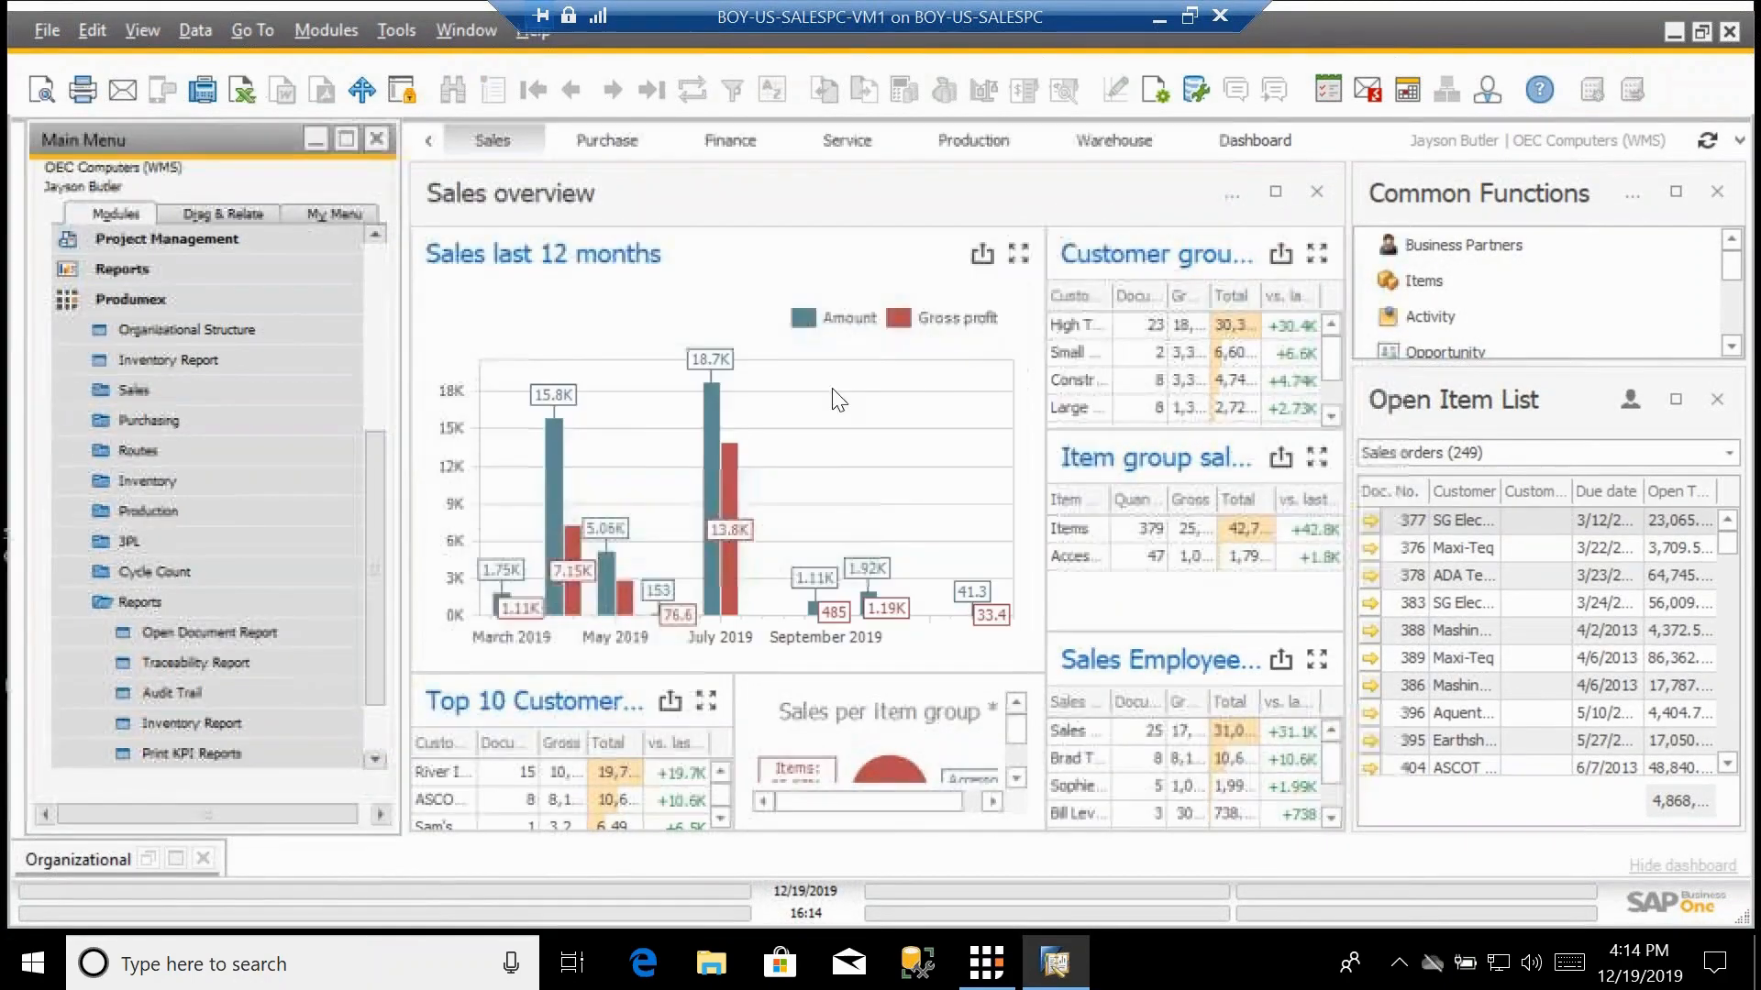
# Open the last sales order under Sales - A/R, look at its pick list proposal option, and close the order.
pyautogui.click(106, 295)
pyautogui.click(97, 360)
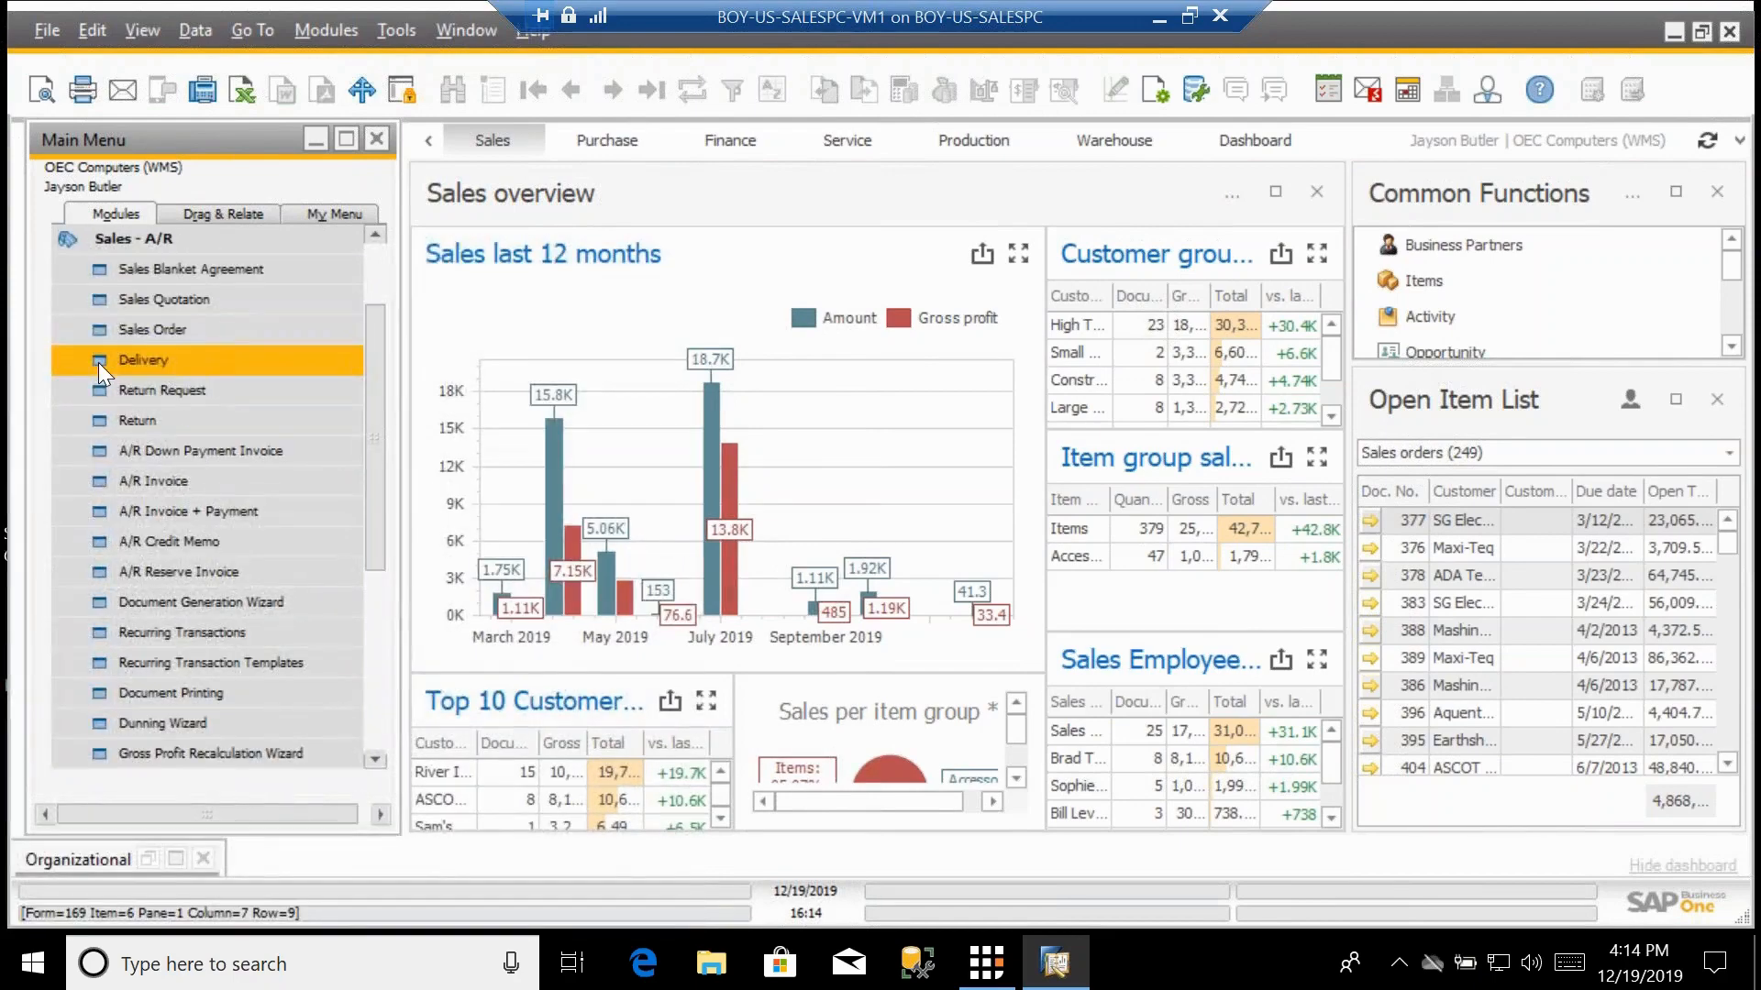
pyautogui.click(179, 361)
pyautogui.click(186, 338)
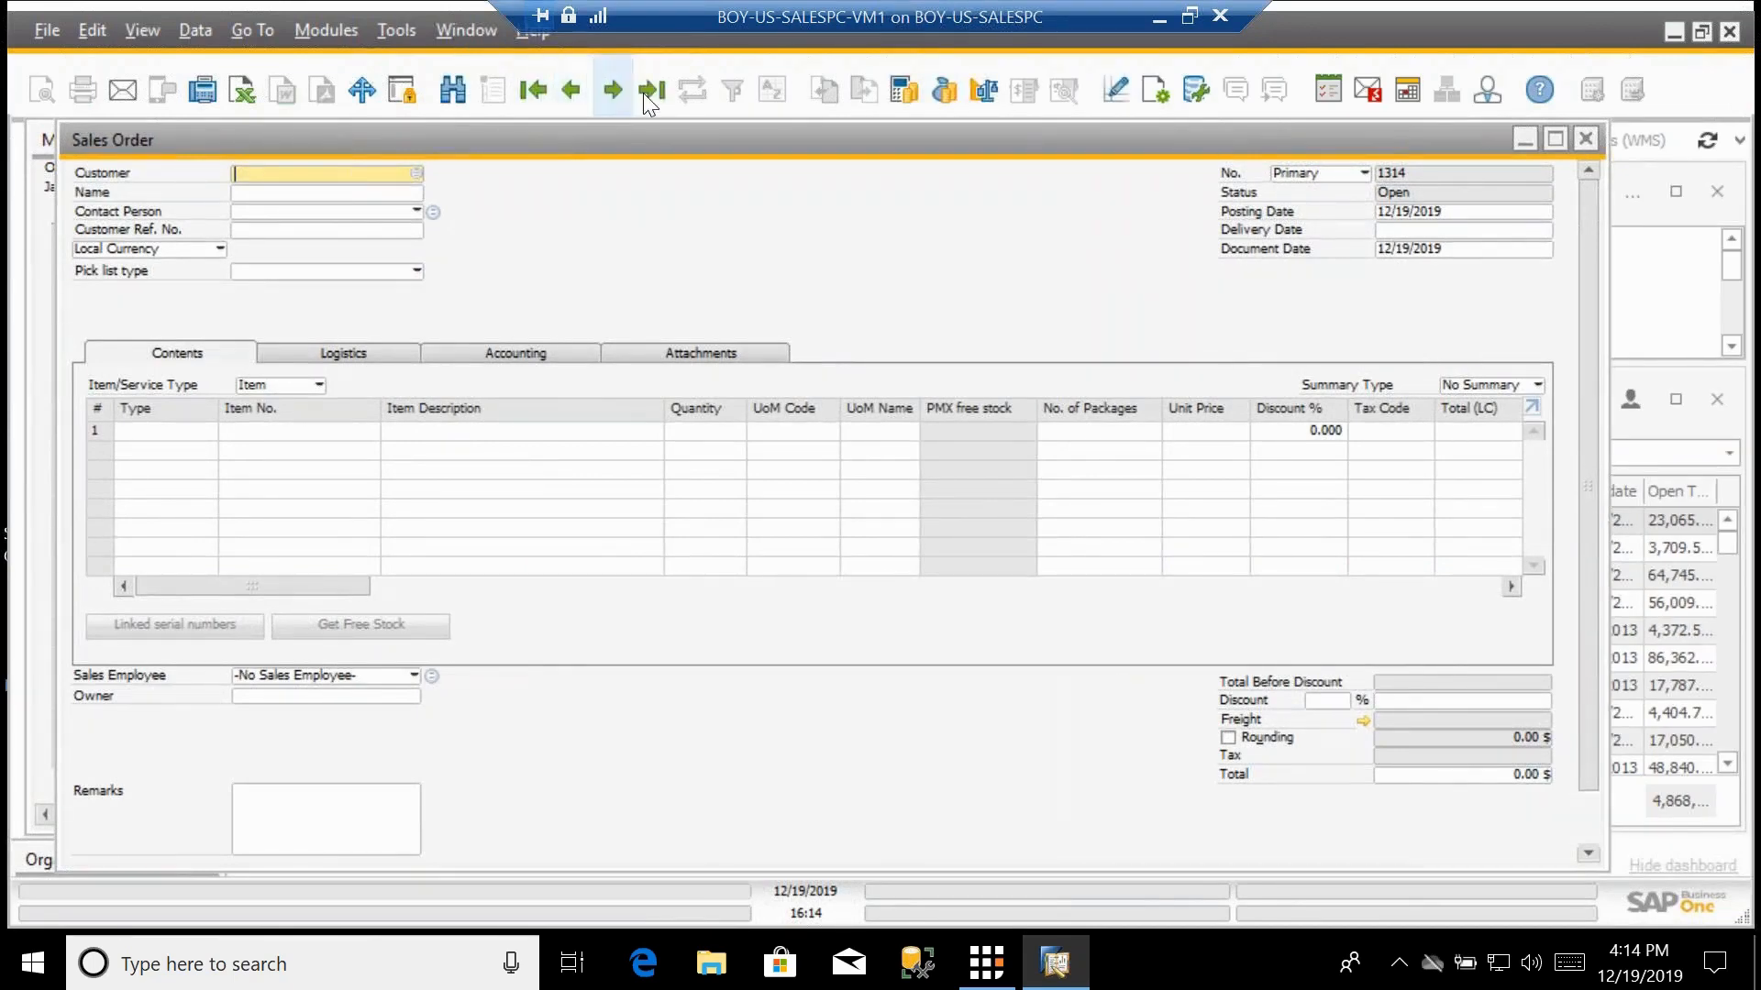
pyautogui.click(646, 91)
pyautogui.scroll(-1, 1048, 725)
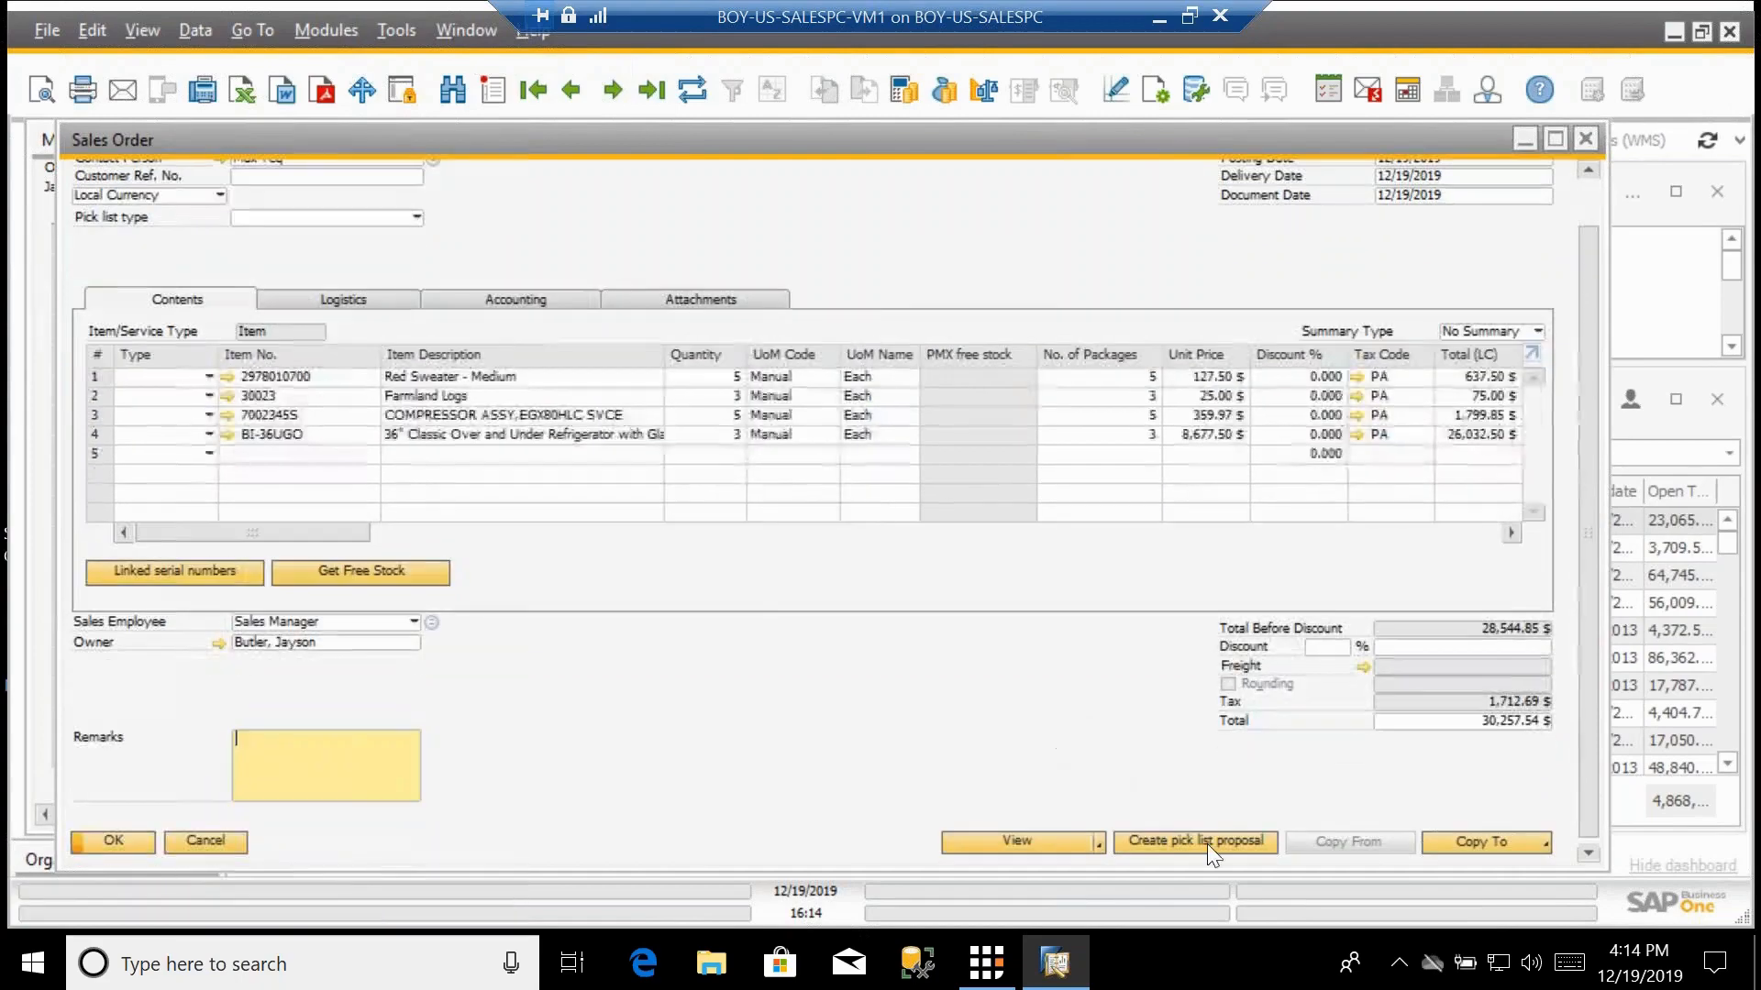
pyautogui.click(1584, 139)
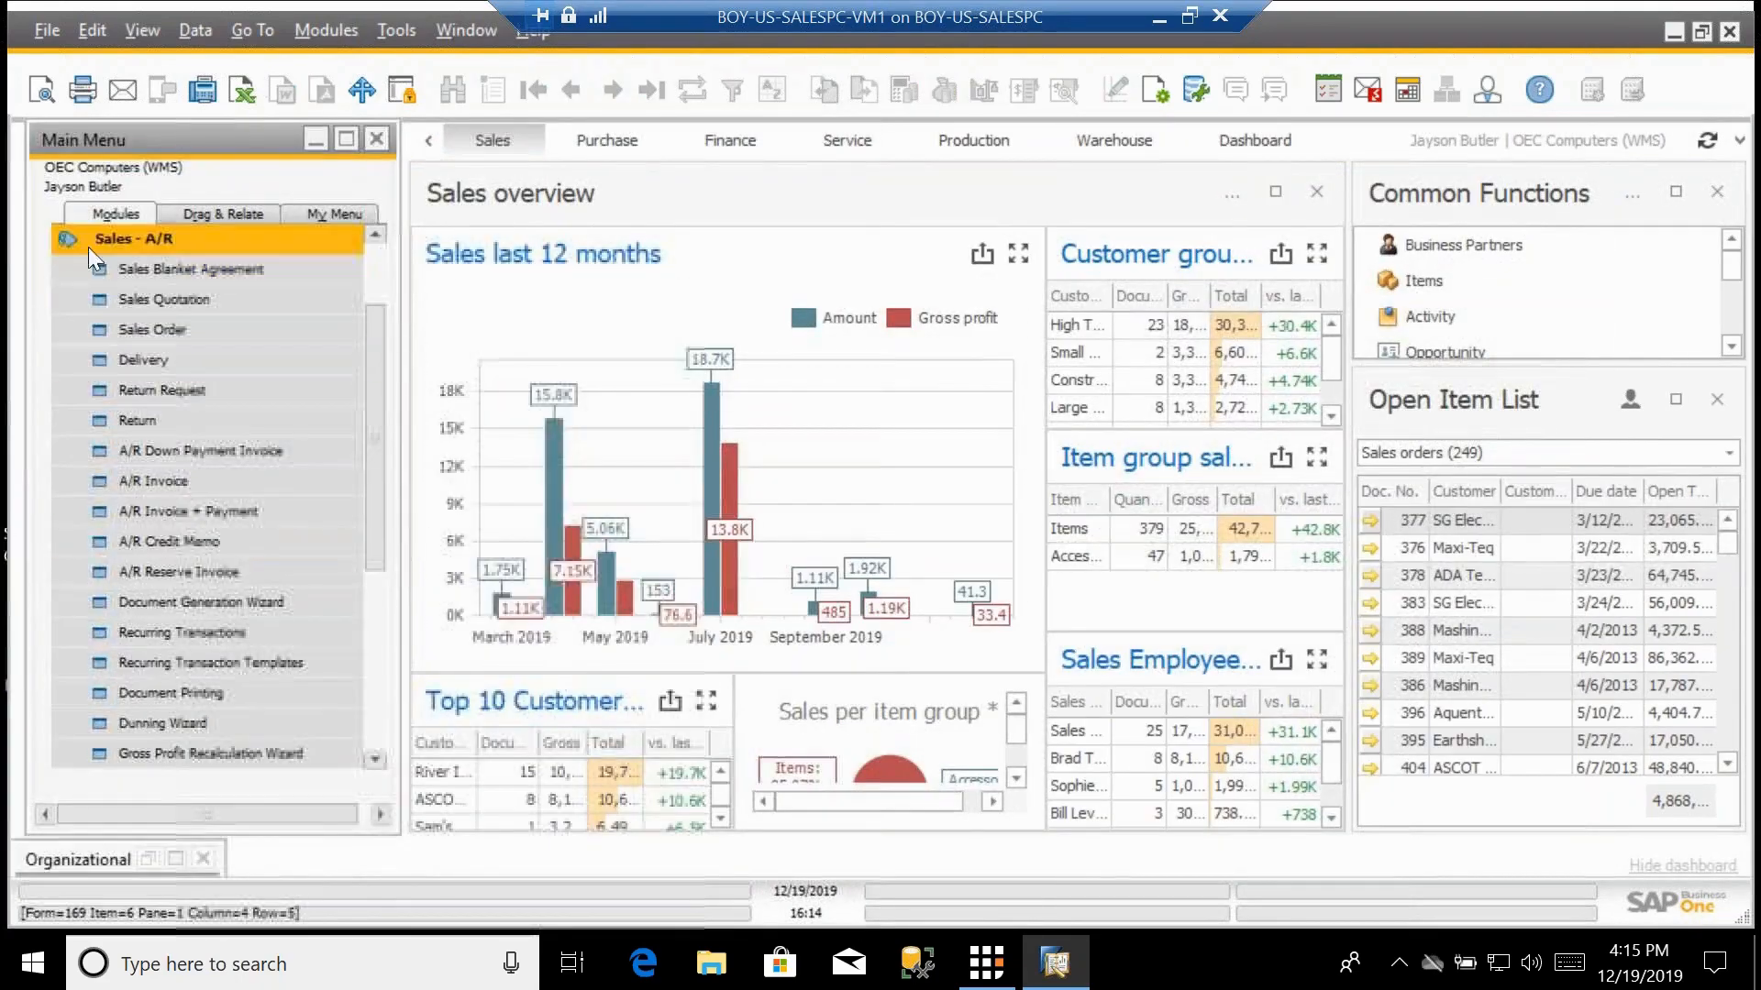
# Show the Produmex Open Sales Orders list, look at its option for generating pick list proposals, and close it.
pyautogui.click(101, 240)
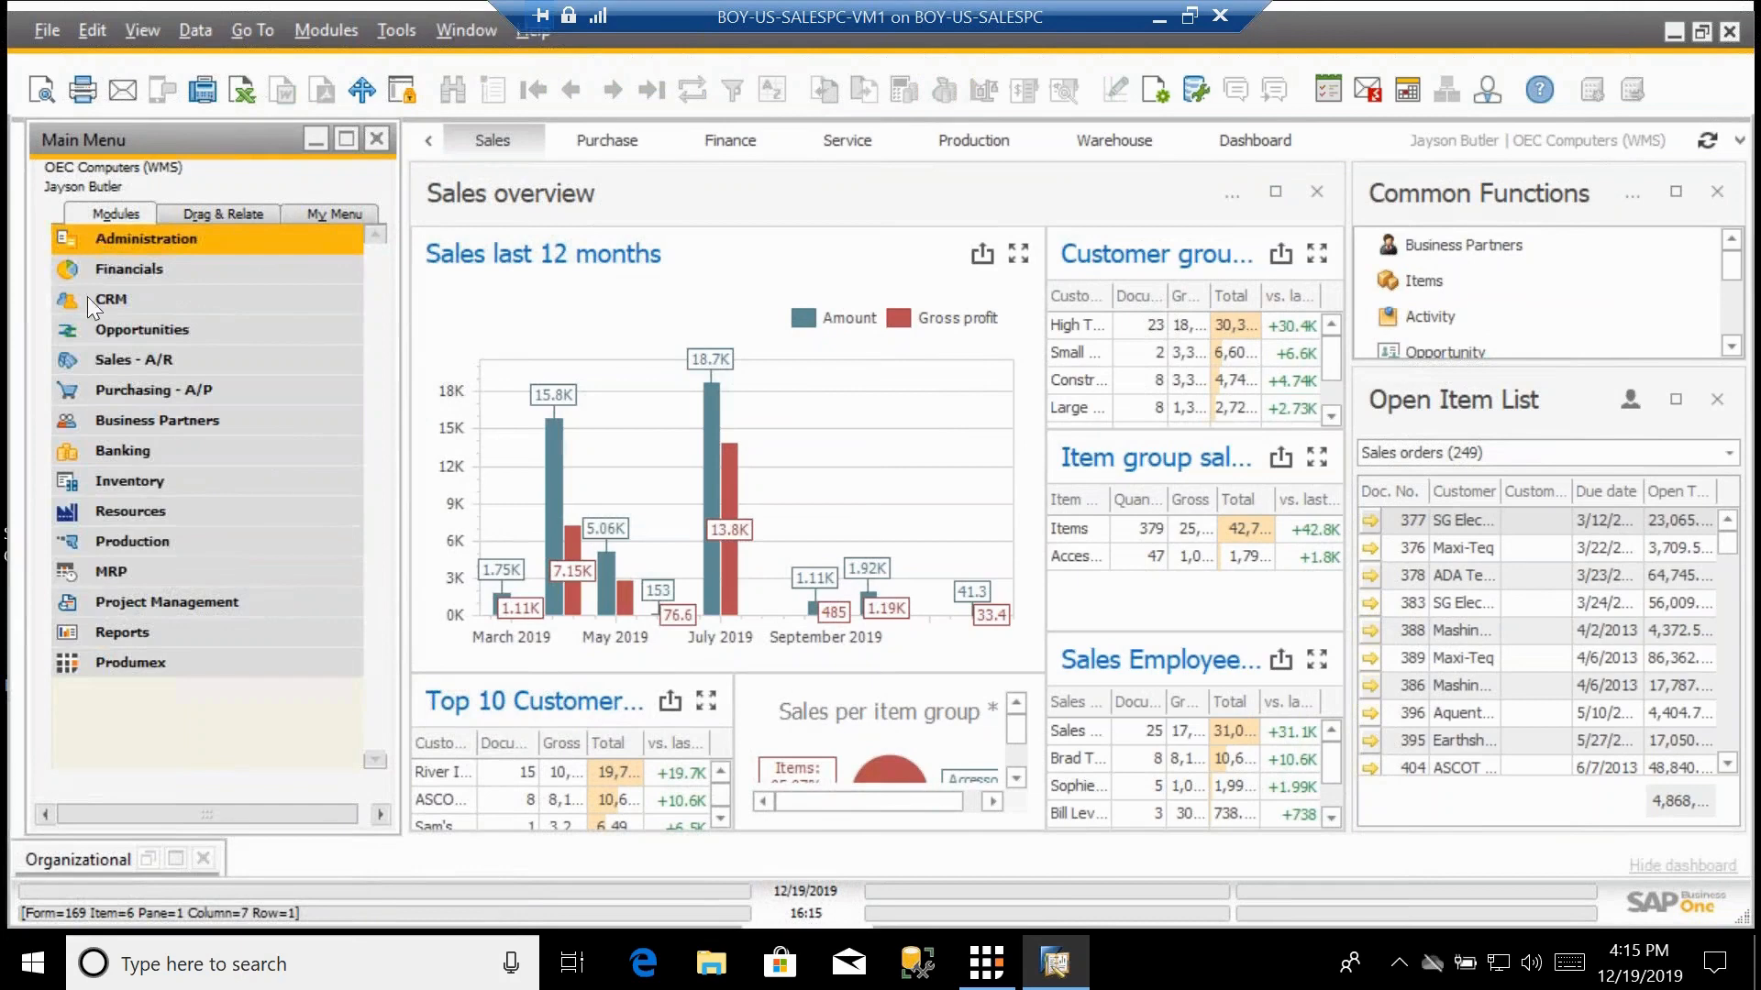
pyautogui.click(102, 664)
pyautogui.click(157, 460)
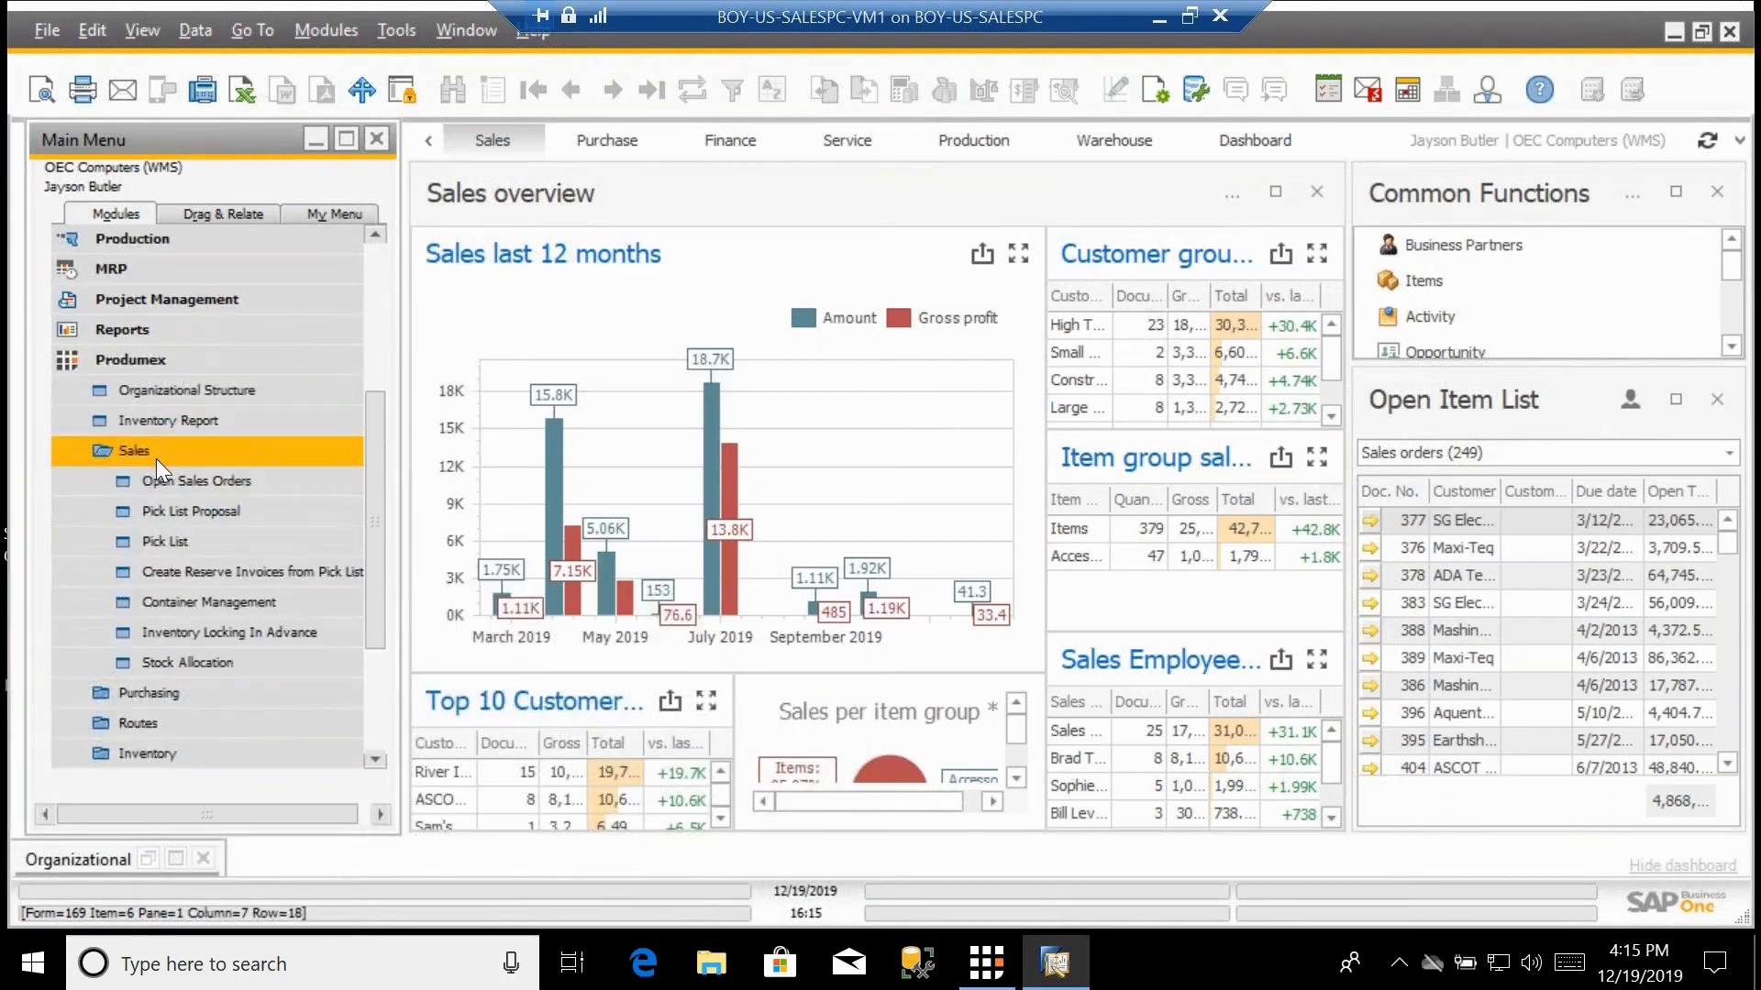
pyautogui.click(159, 478)
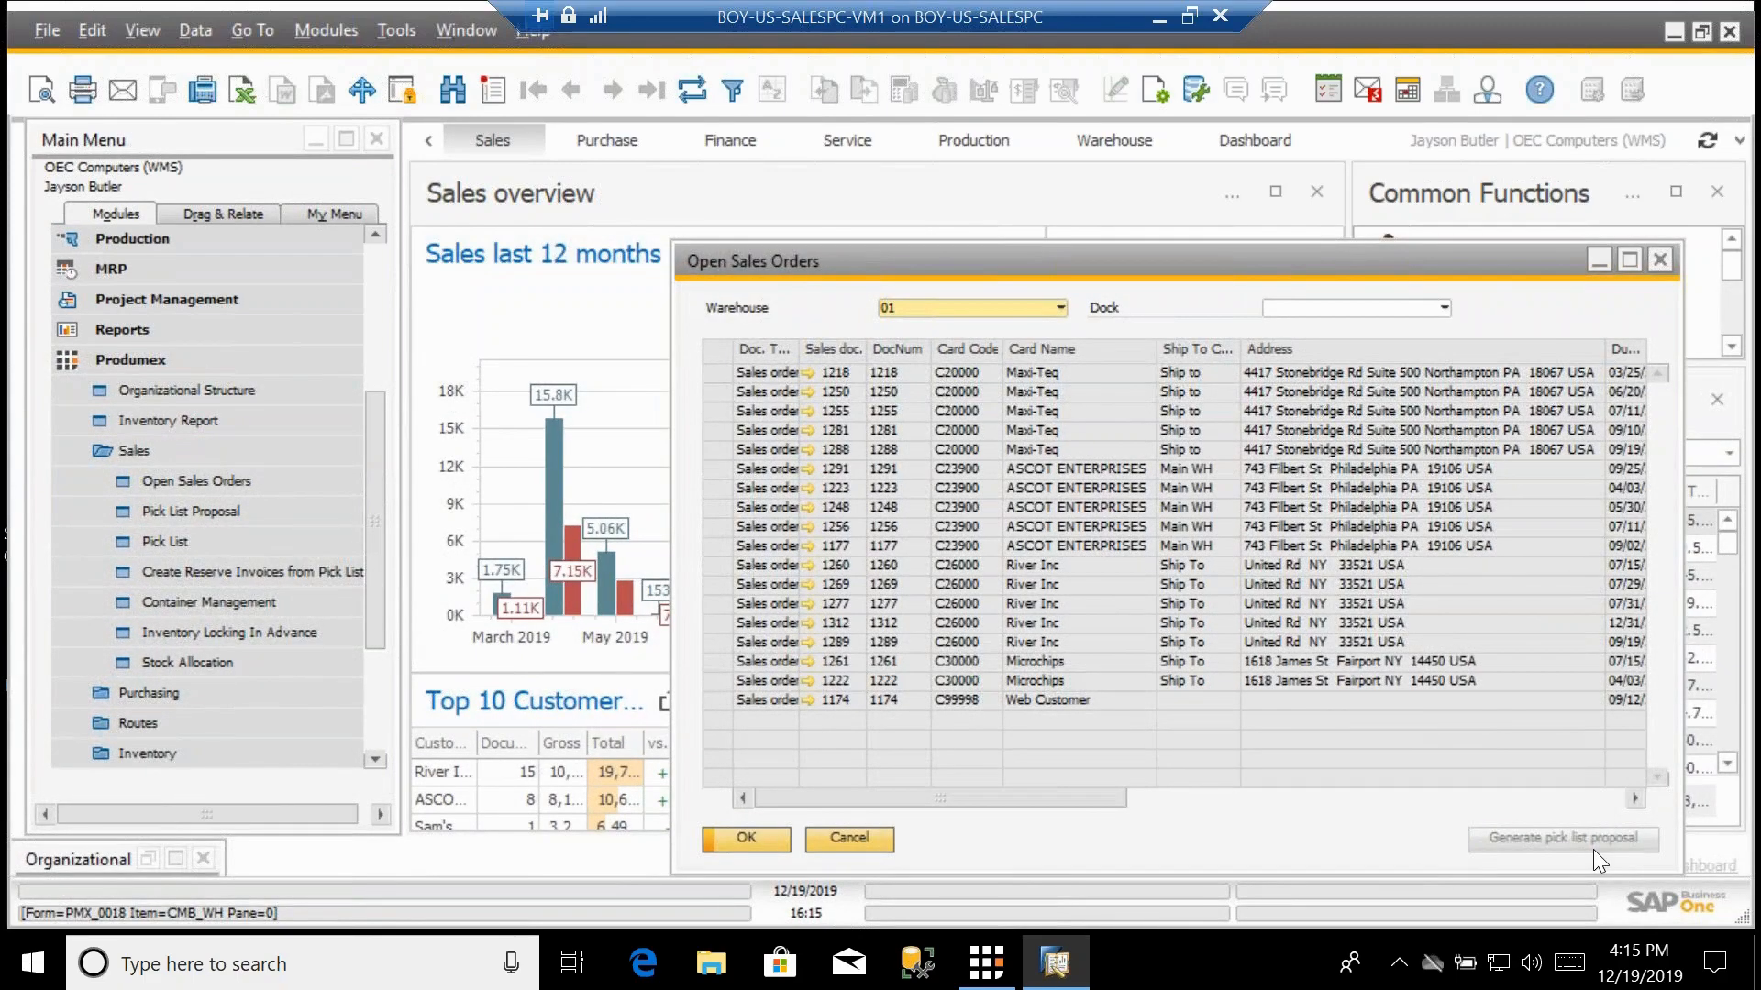
pyautogui.click(1662, 260)
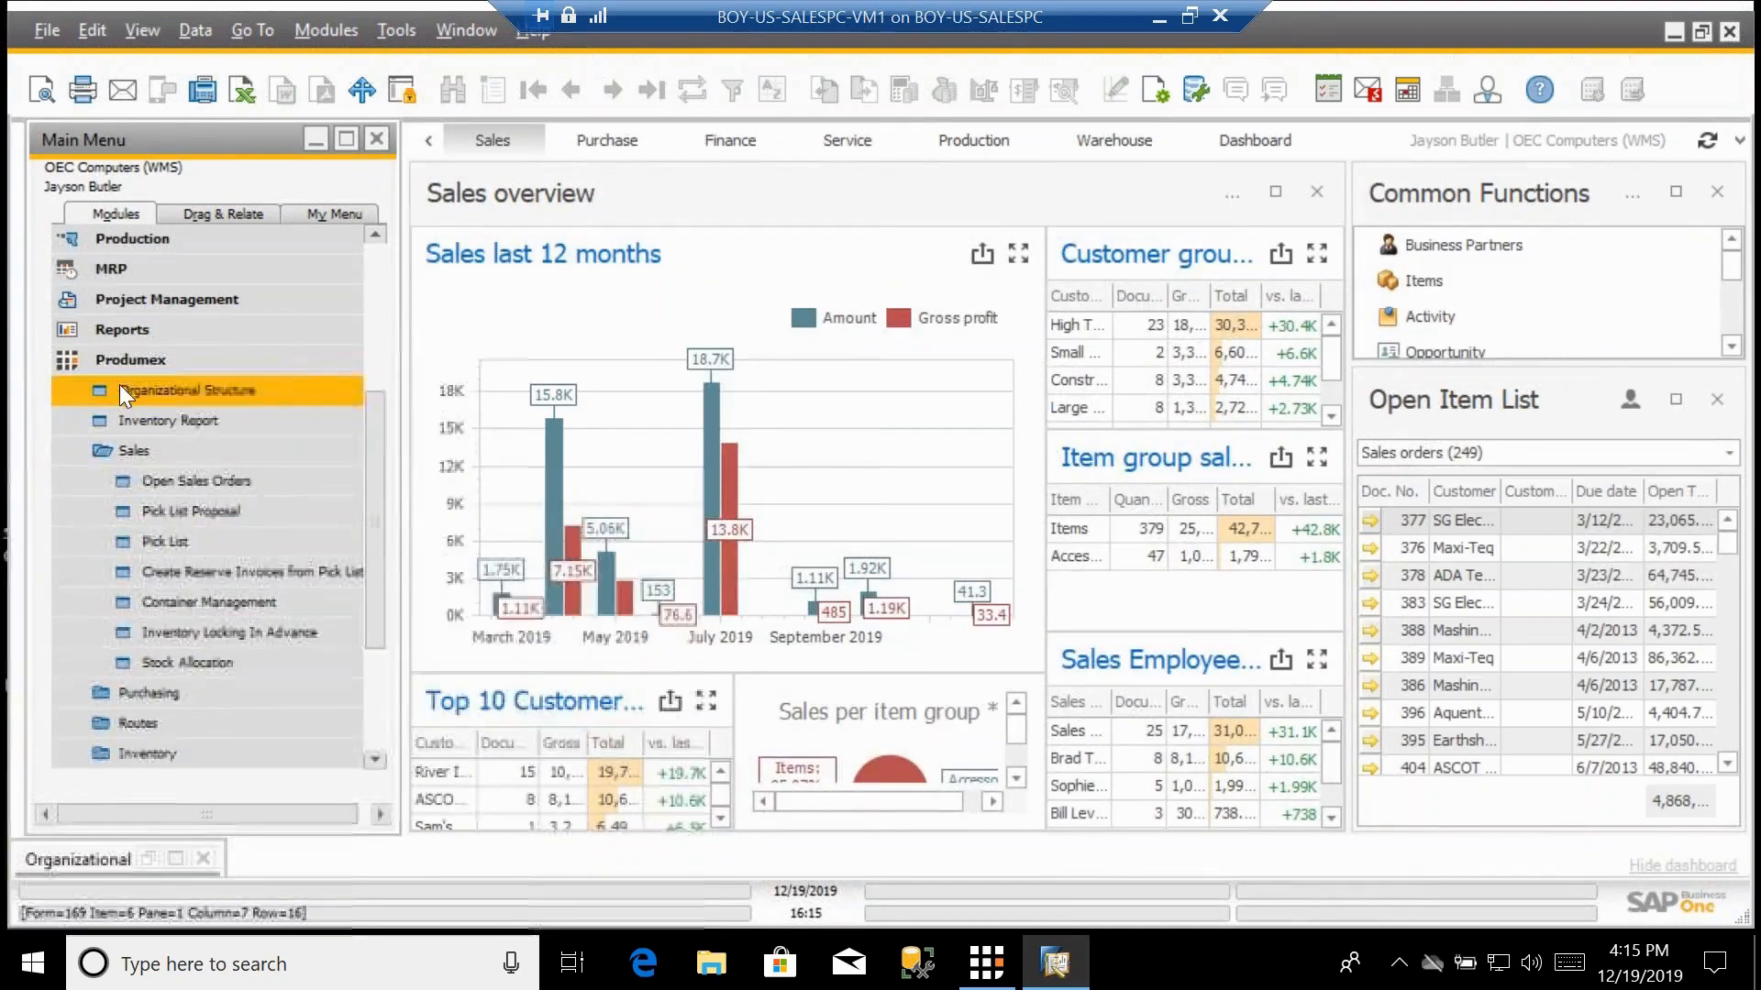
# View the pick list proposals and the pick lists in the Produmex Open Document Report, then close the report.
pyautogui.click(125, 449)
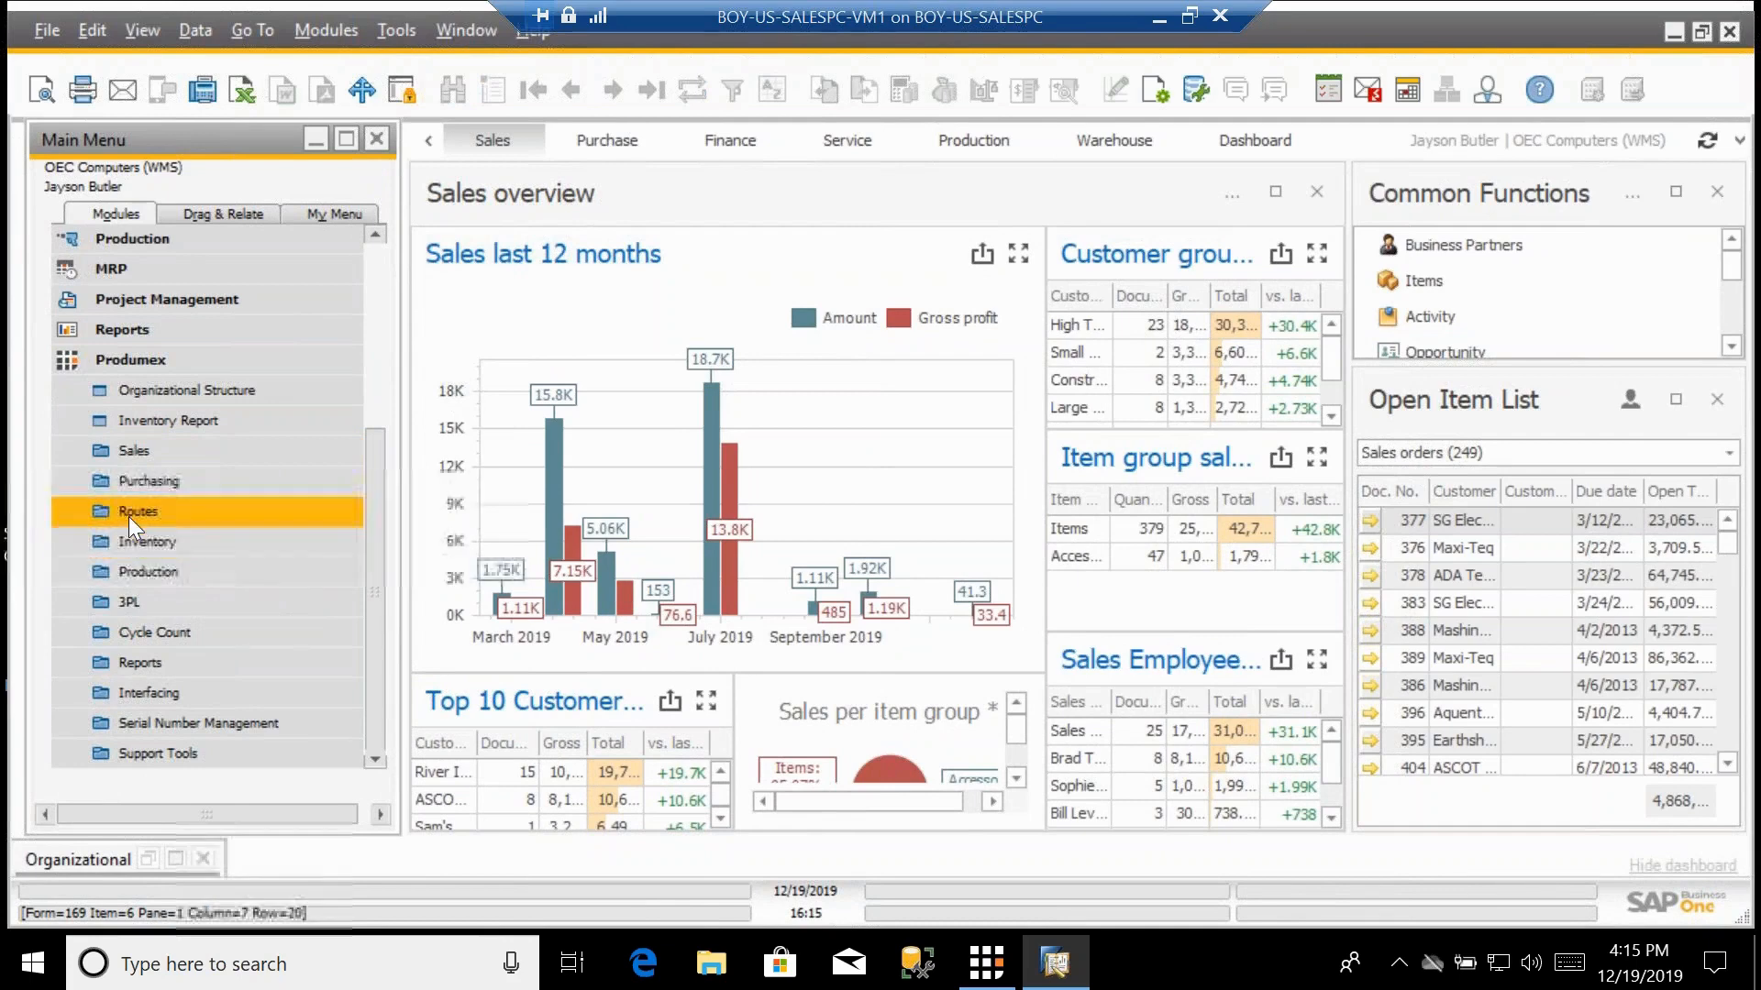
pyautogui.click(145, 658)
pyautogui.click(185, 635)
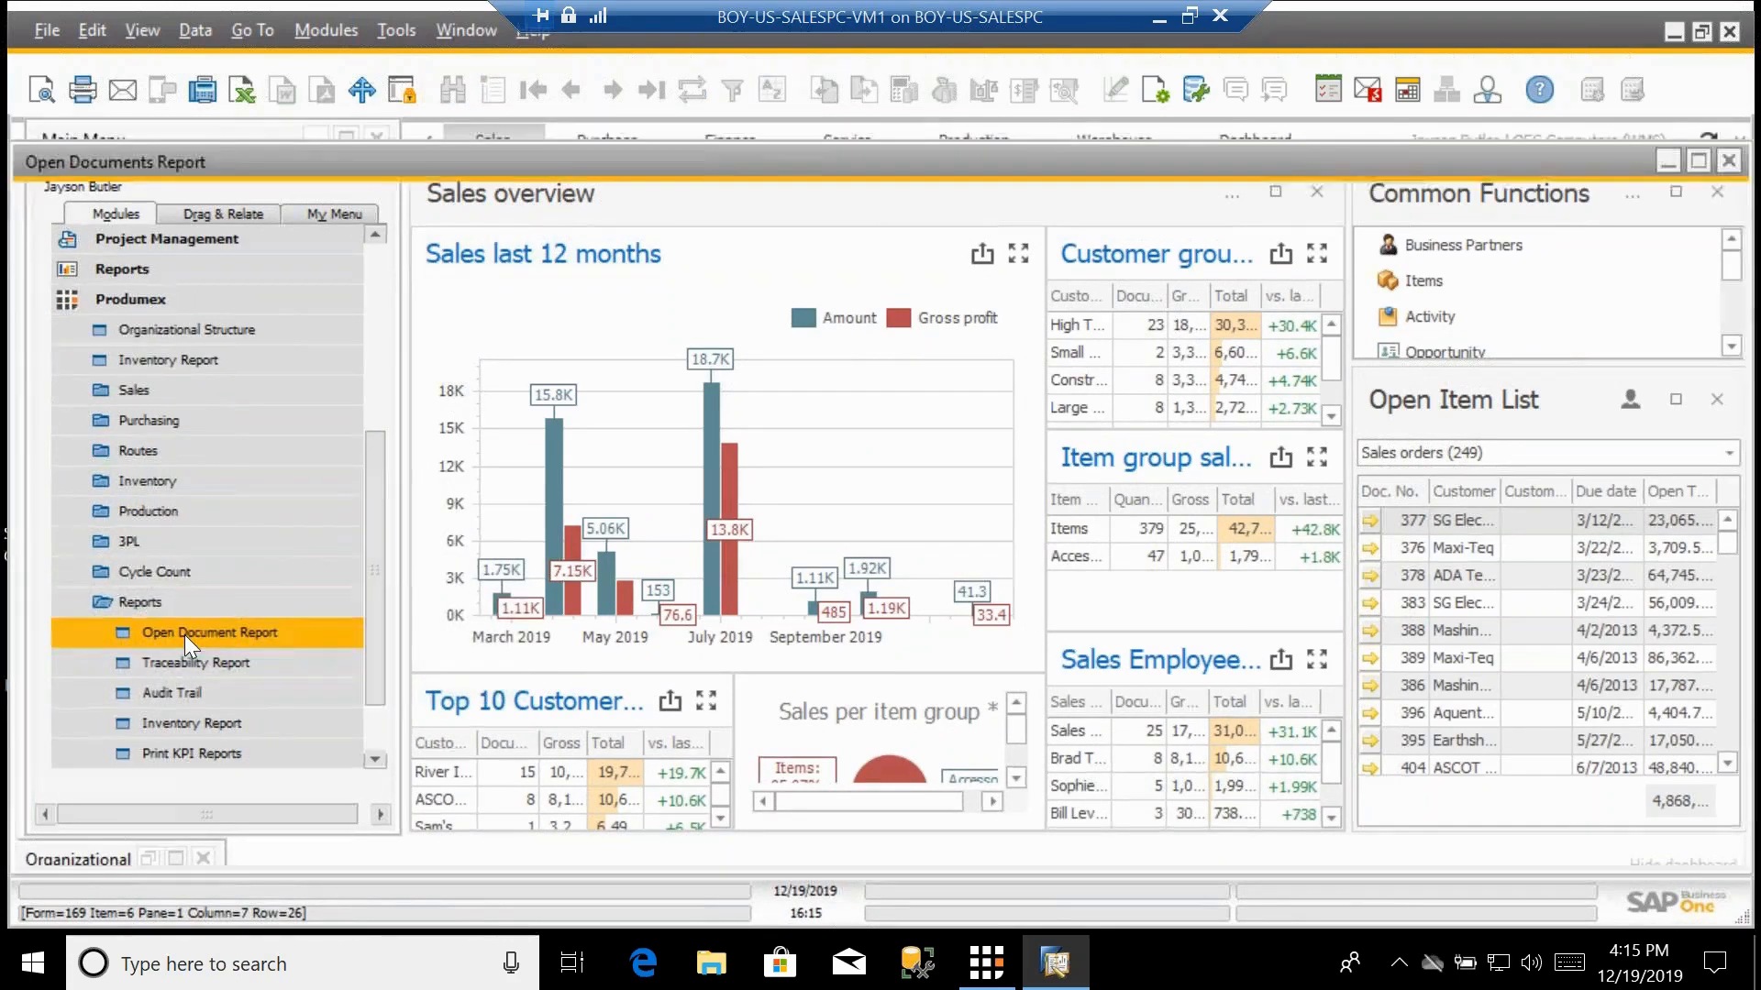
pyautogui.click(1627, 196)
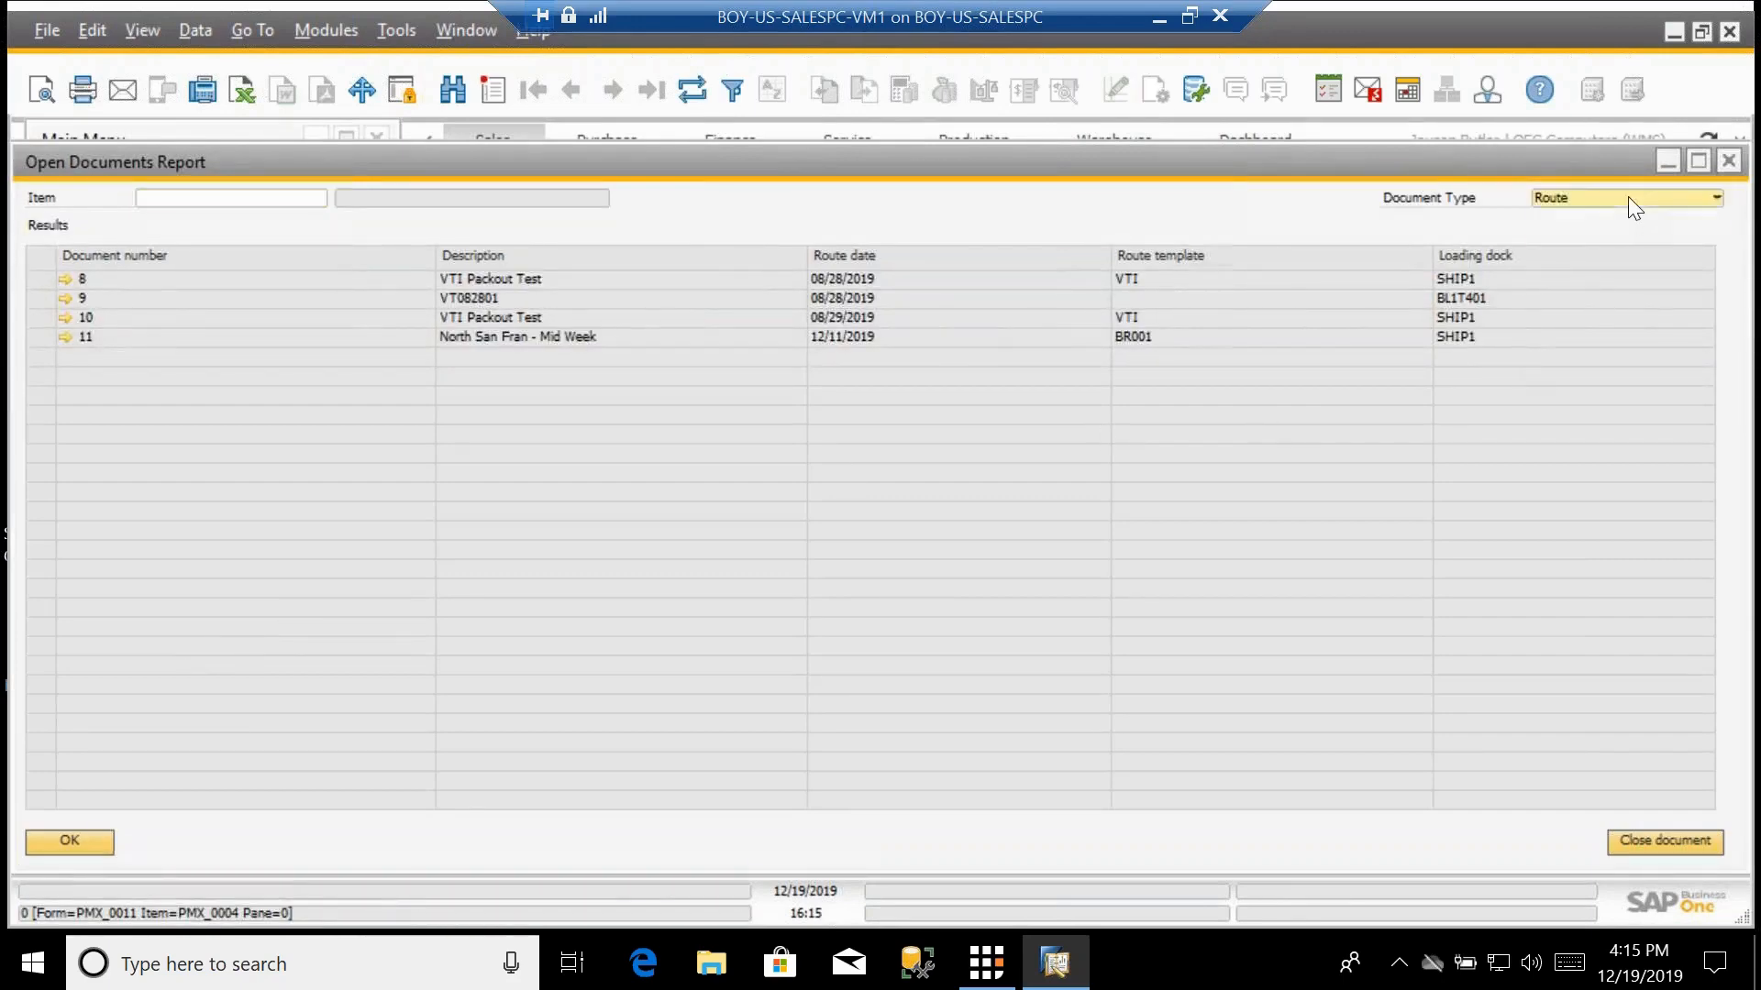
pyautogui.click(1636, 260)
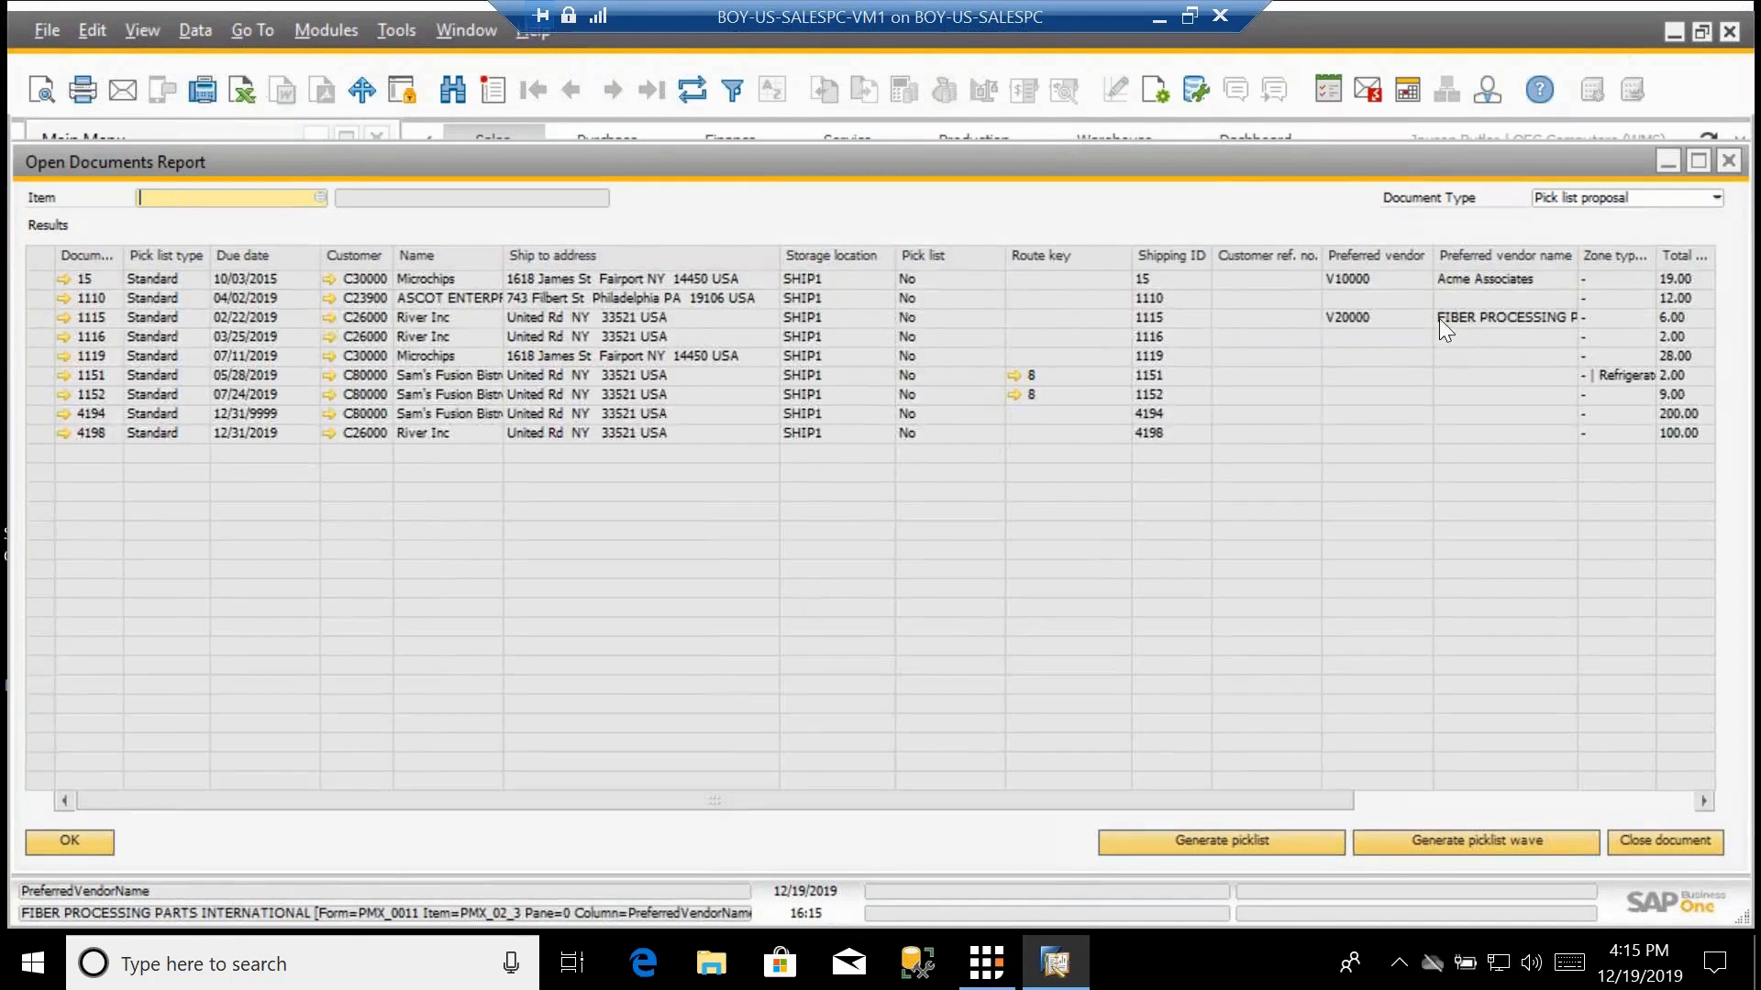
pyautogui.click(1717, 198)
pyautogui.click(1647, 236)
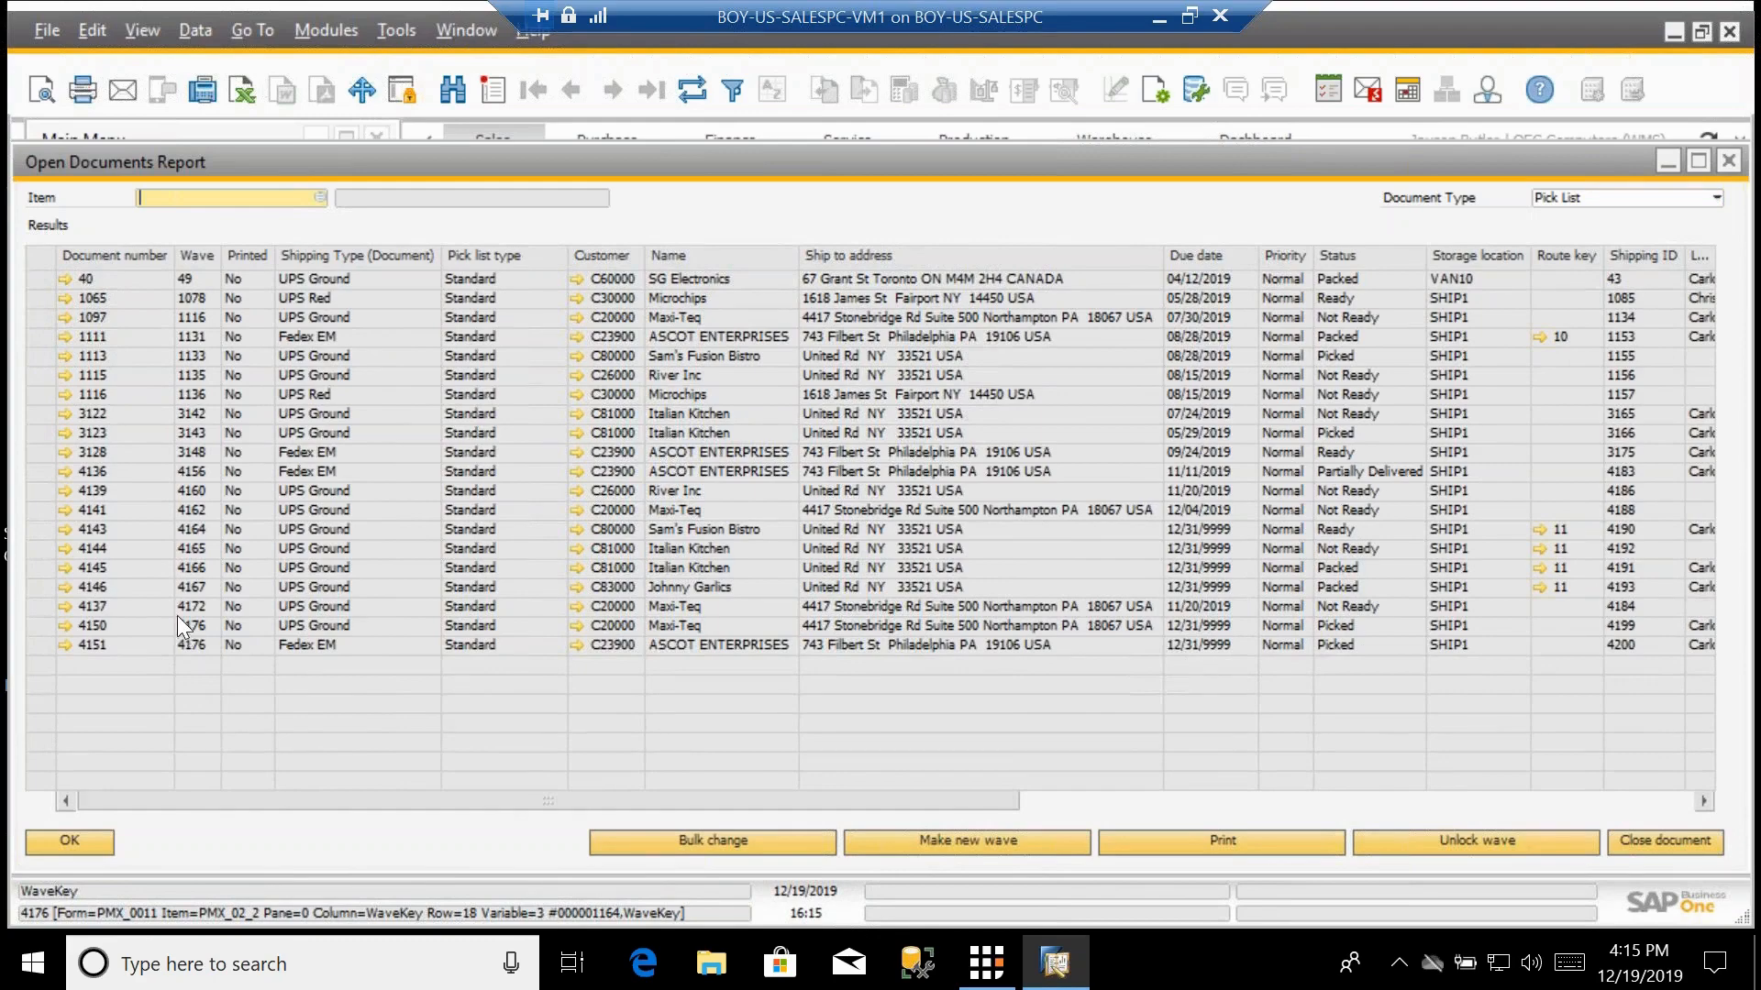
pyautogui.click(98, 845)
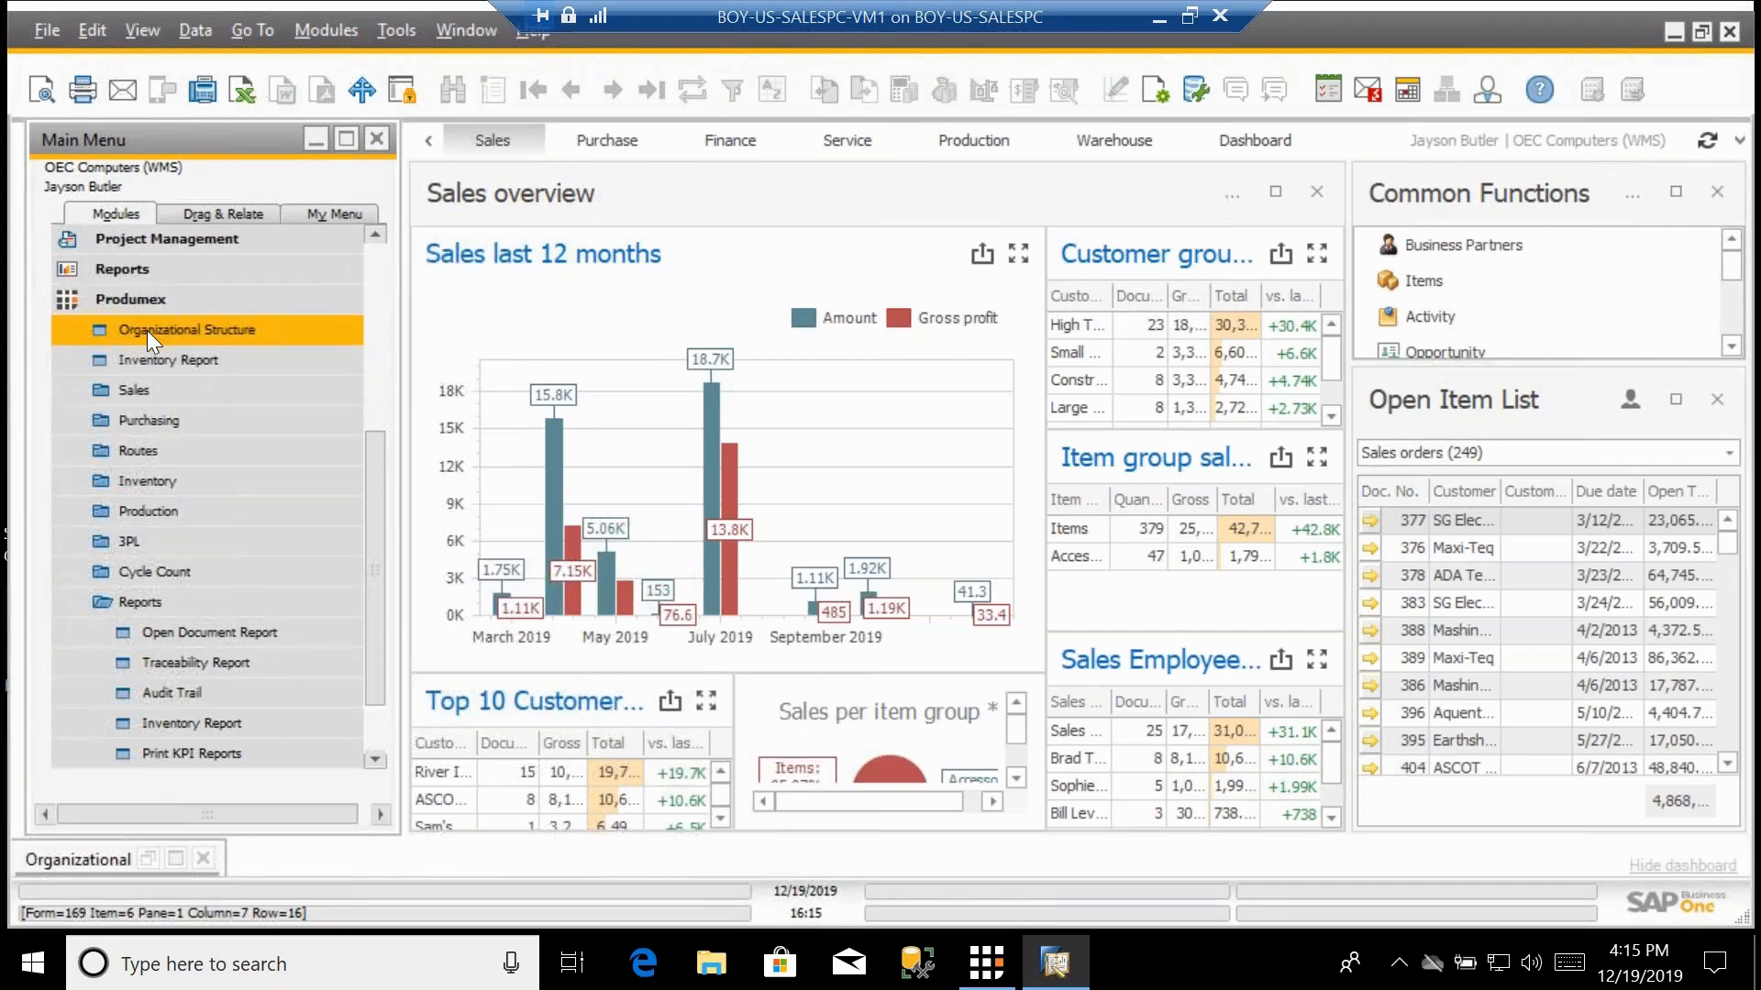
# In the Organizational Structure, show BADistributionCompany's extension parameters for Pick list robot (PLRBT) and review its pick list, proposal and wave settings.
pyautogui.click(146, 331)
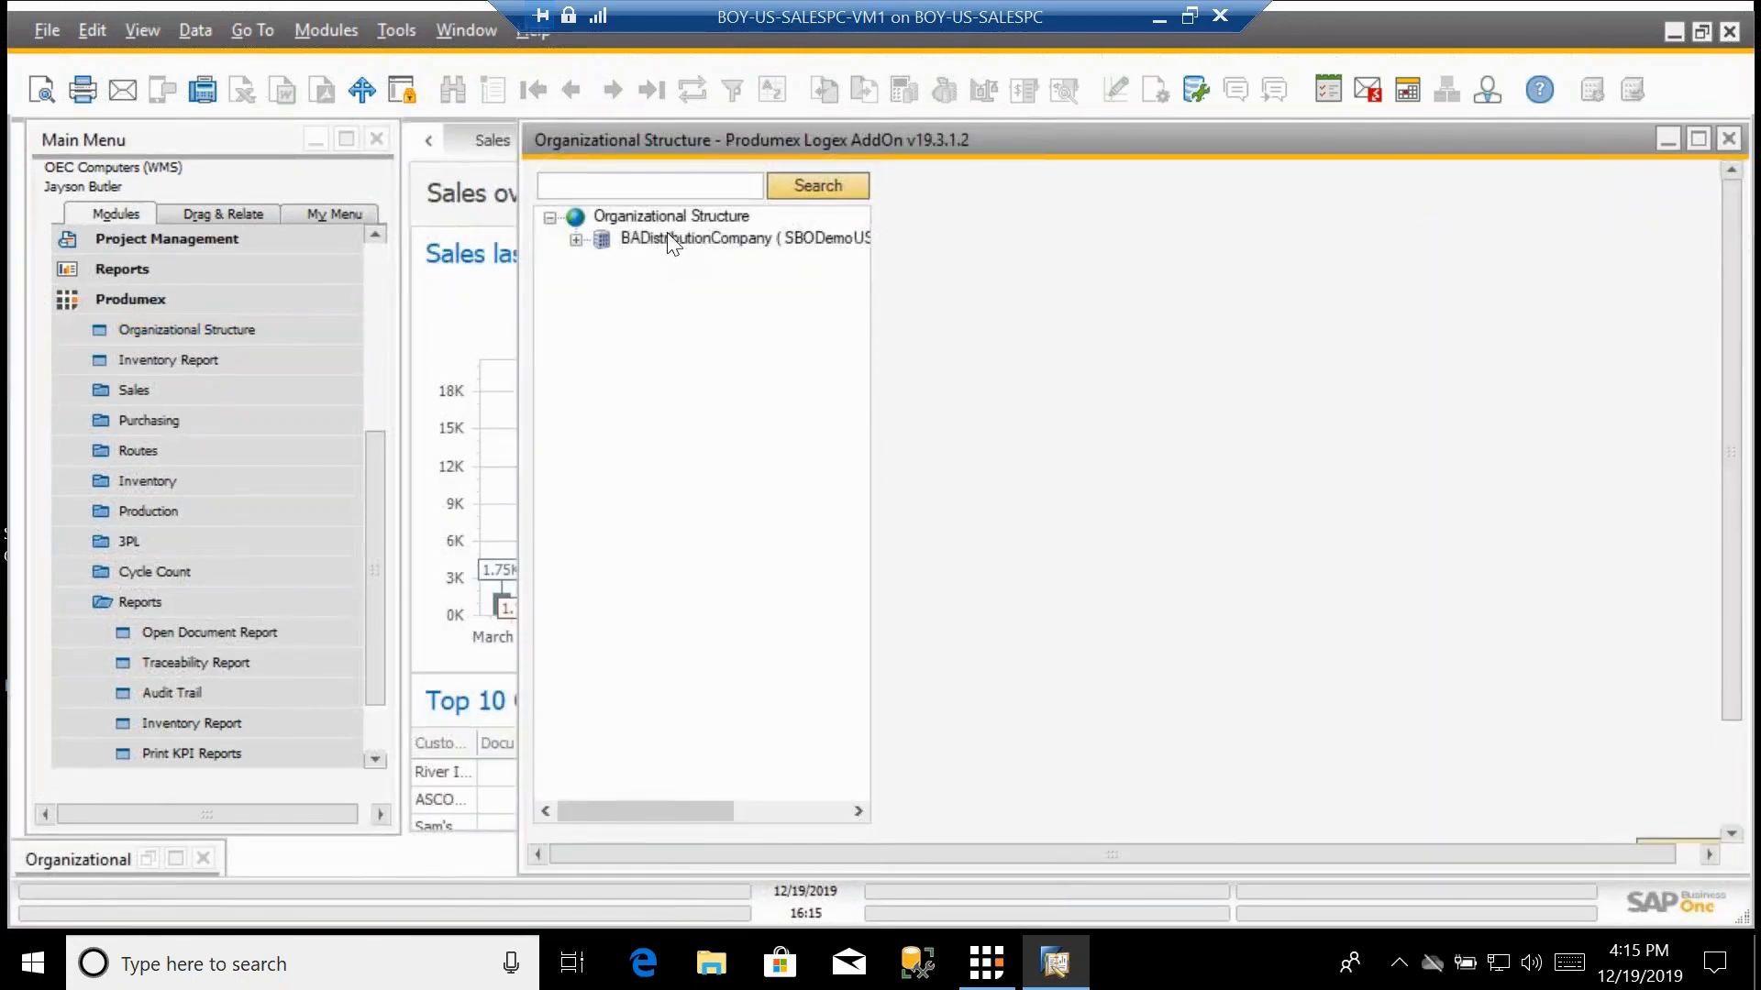
pyautogui.click(663, 238)
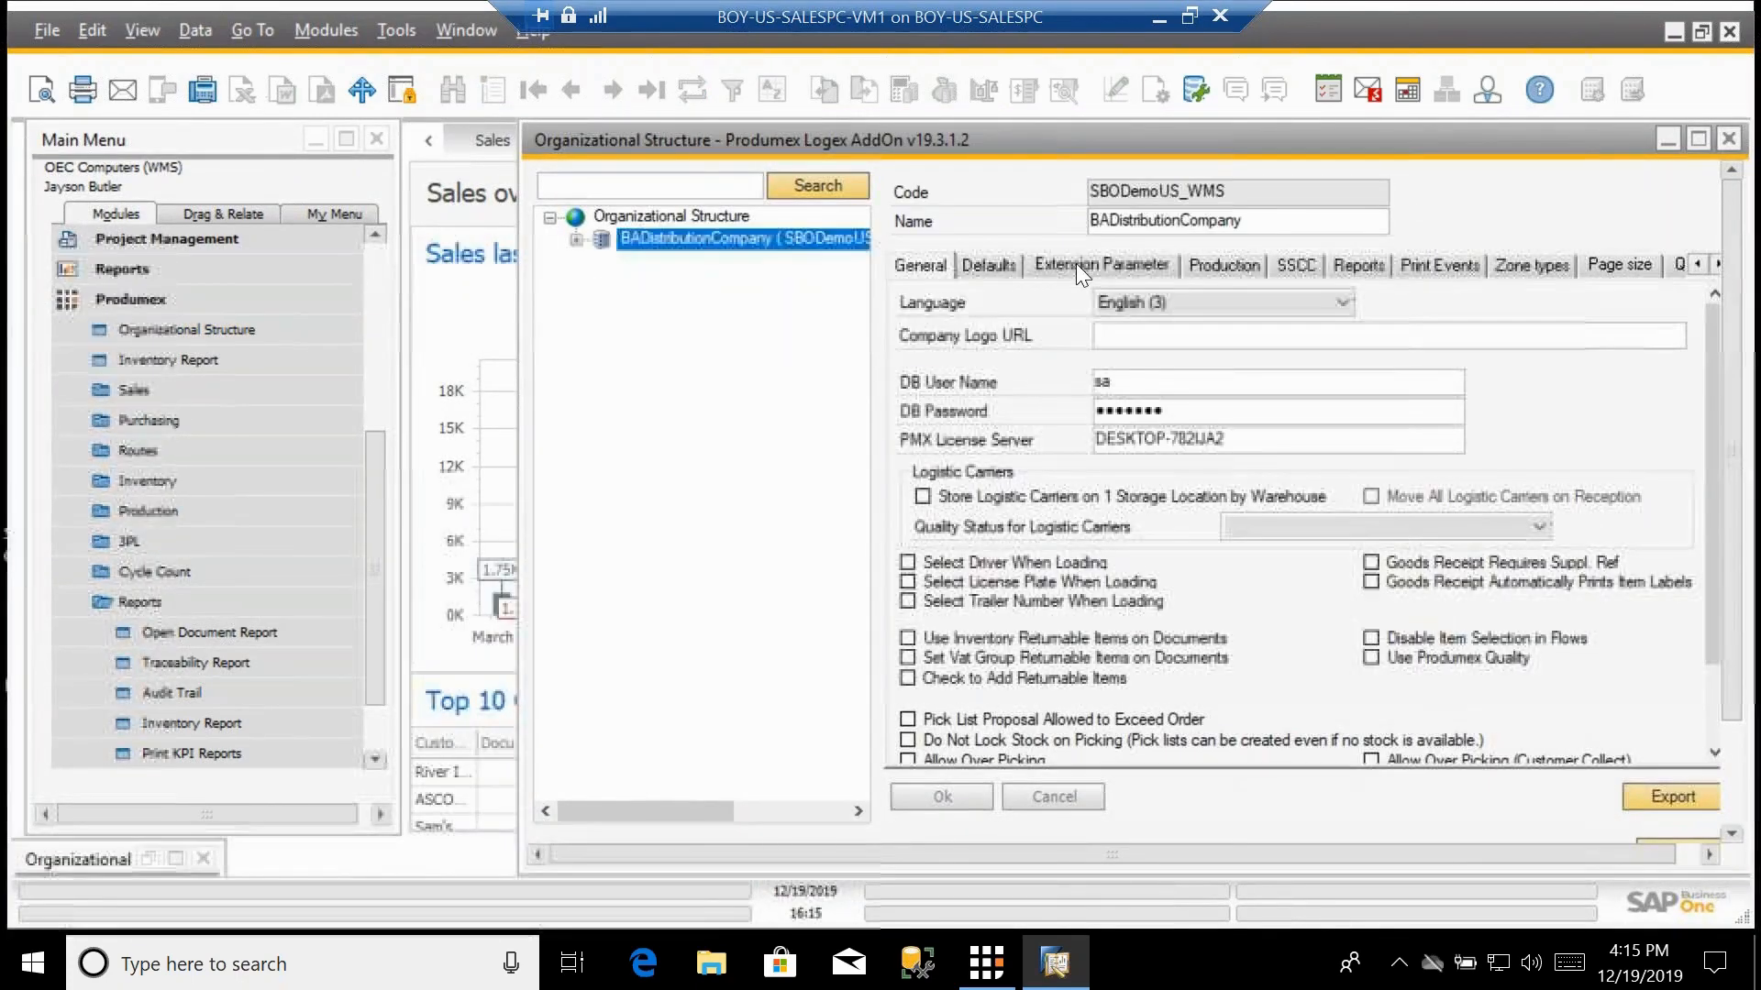
pyautogui.click(1075, 263)
pyautogui.click(1122, 312)
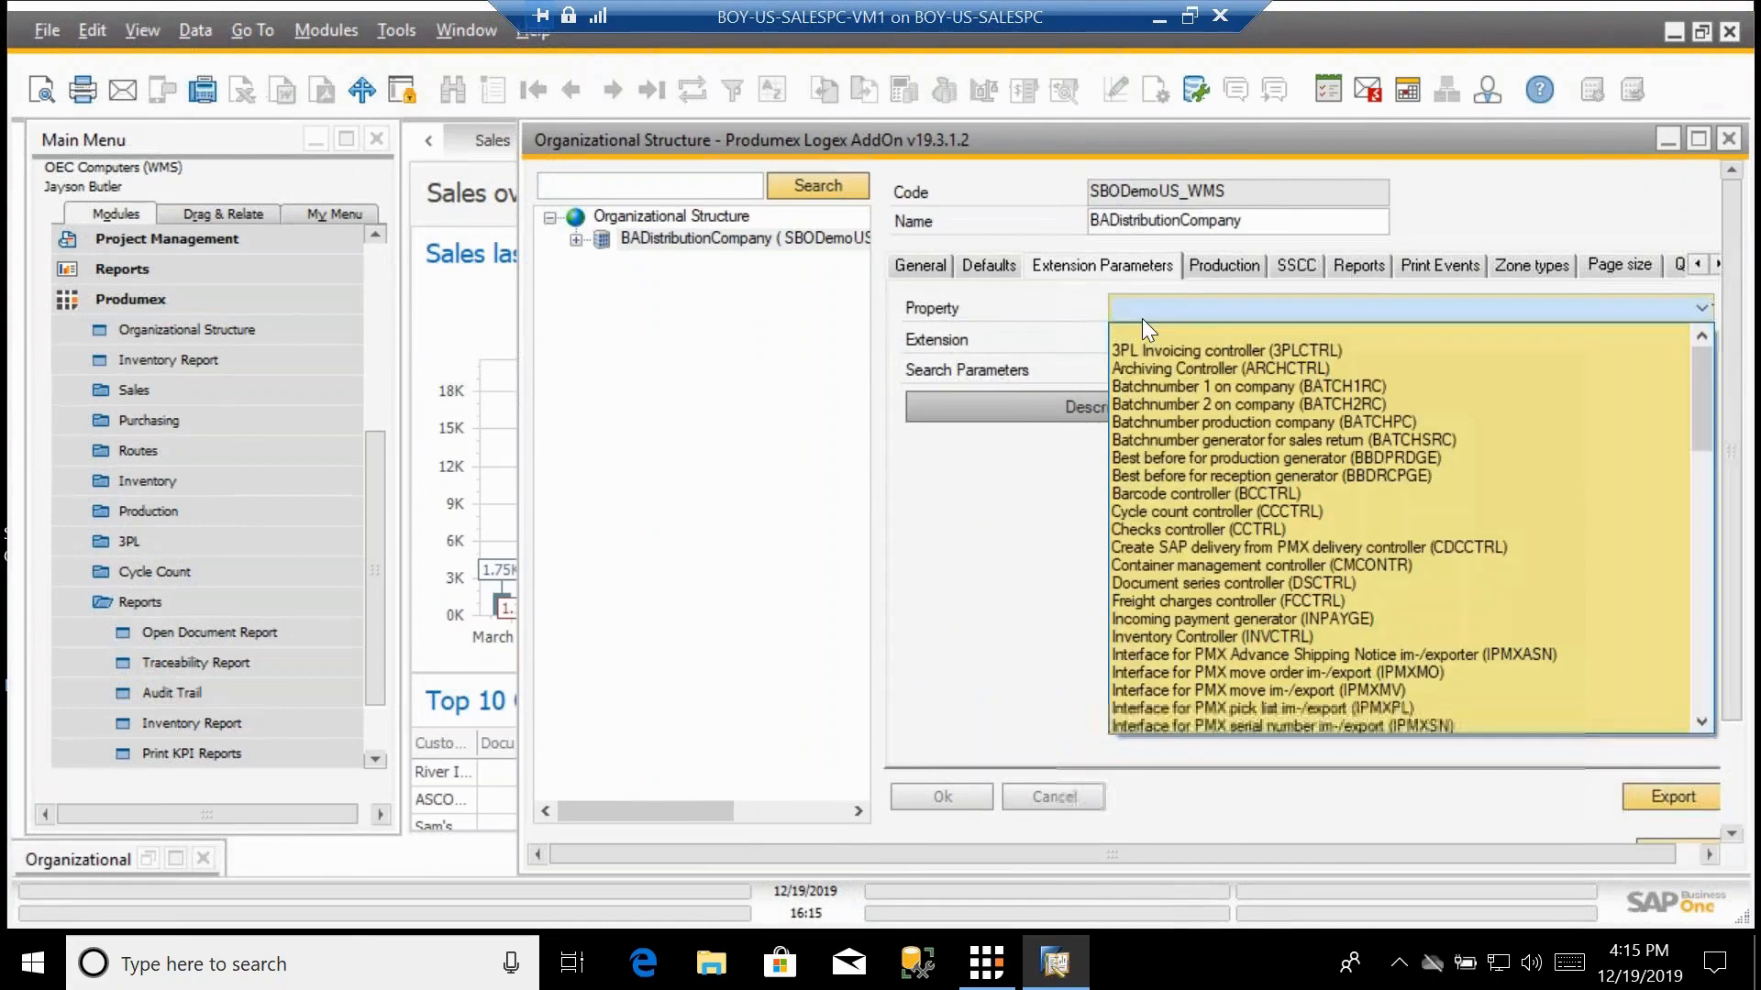
pyautogui.scroll(-3, 1405, 564)
pyautogui.scroll(-8, 1396, 537)
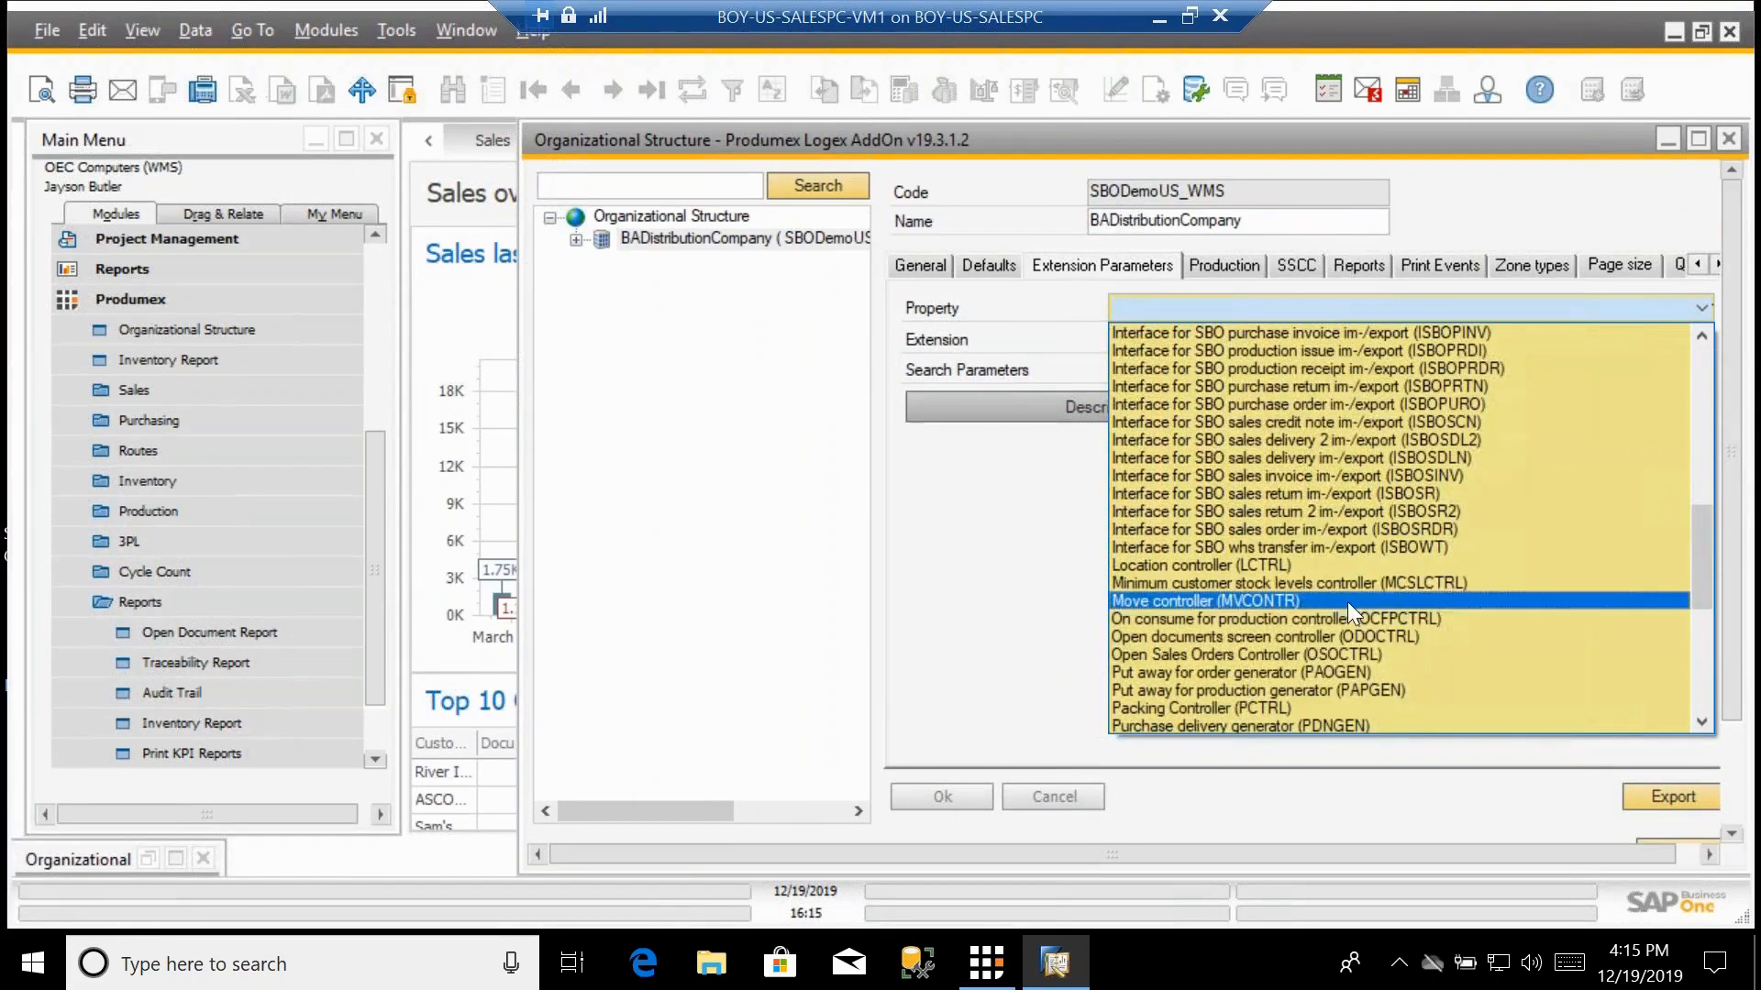
pyautogui.scroll(-3, 1347, 602)
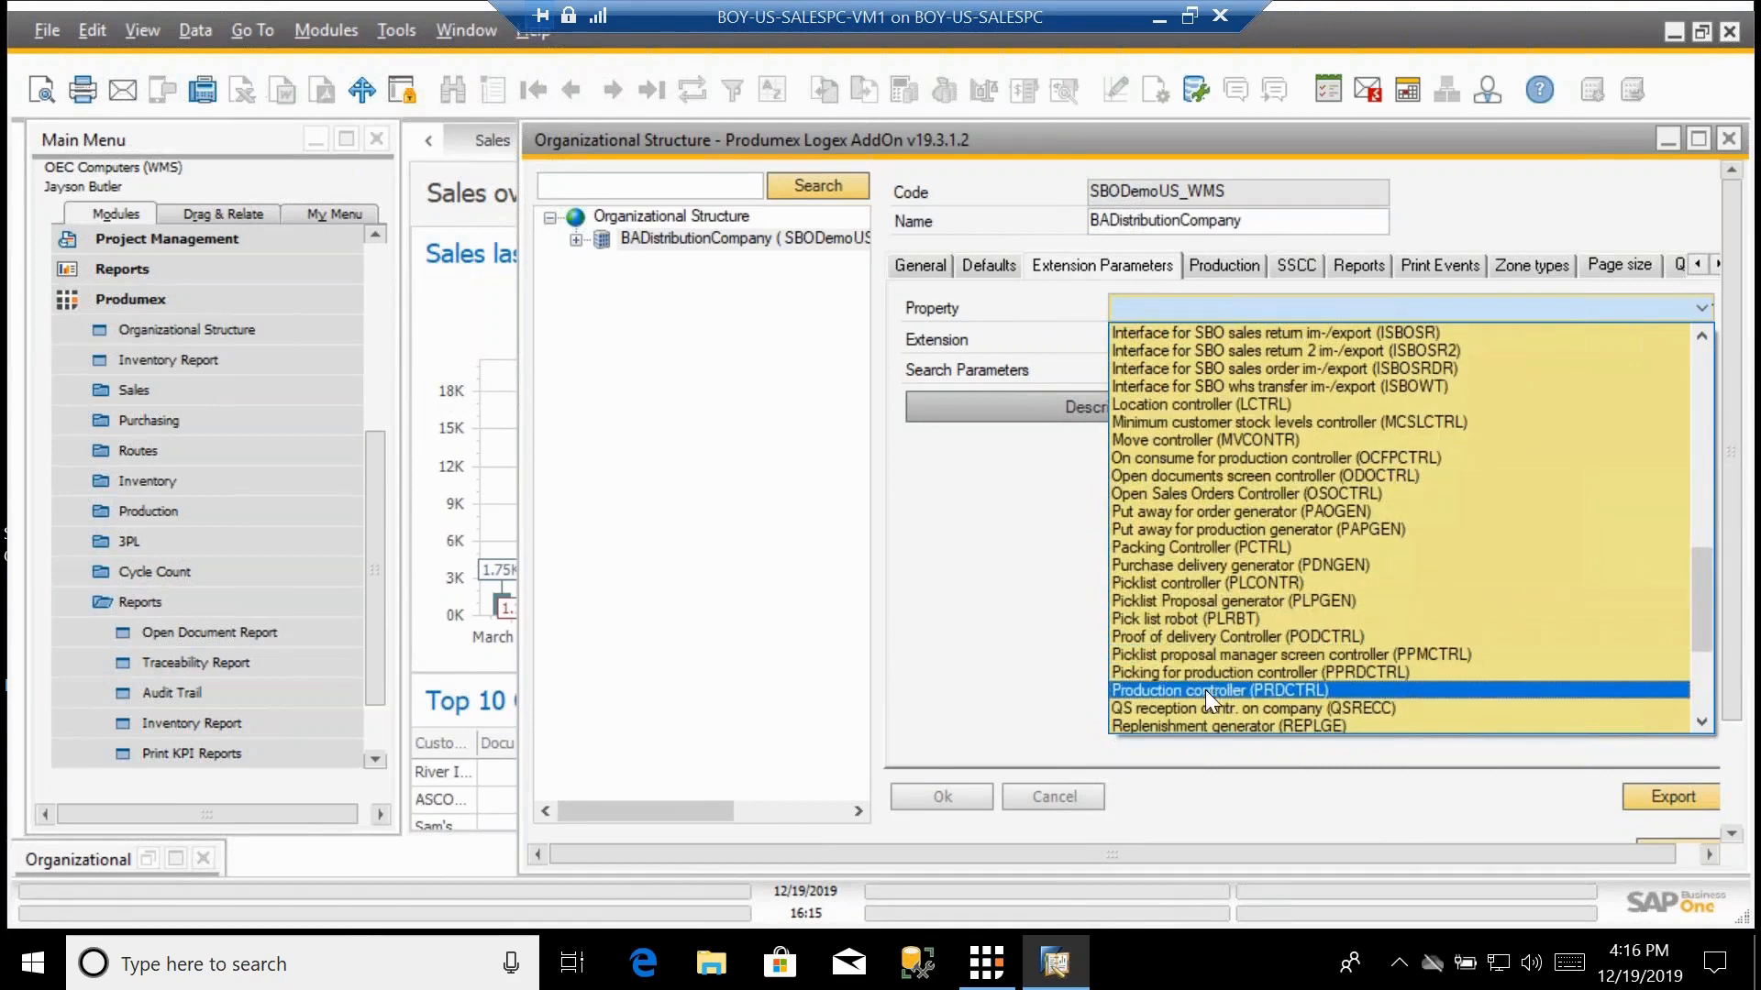
pyautogui.click(1195, 614)
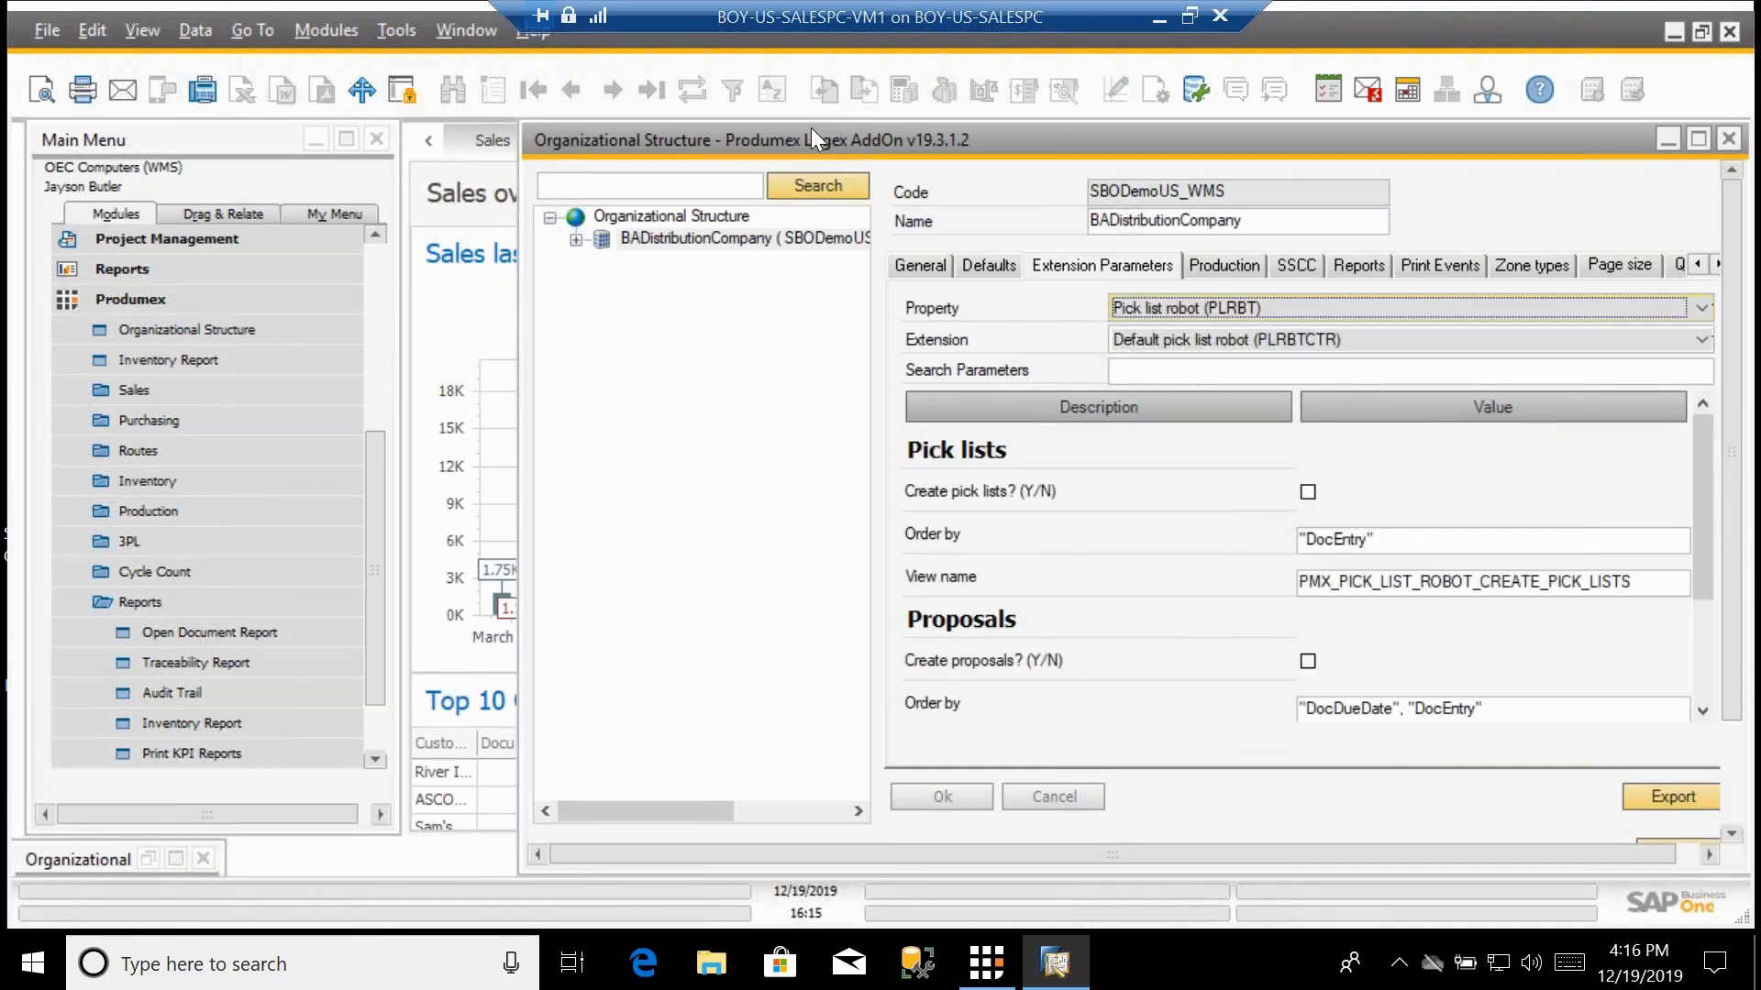
pyautogui.moveTo(719, 136); pyautogui.dragTo(455, 104)
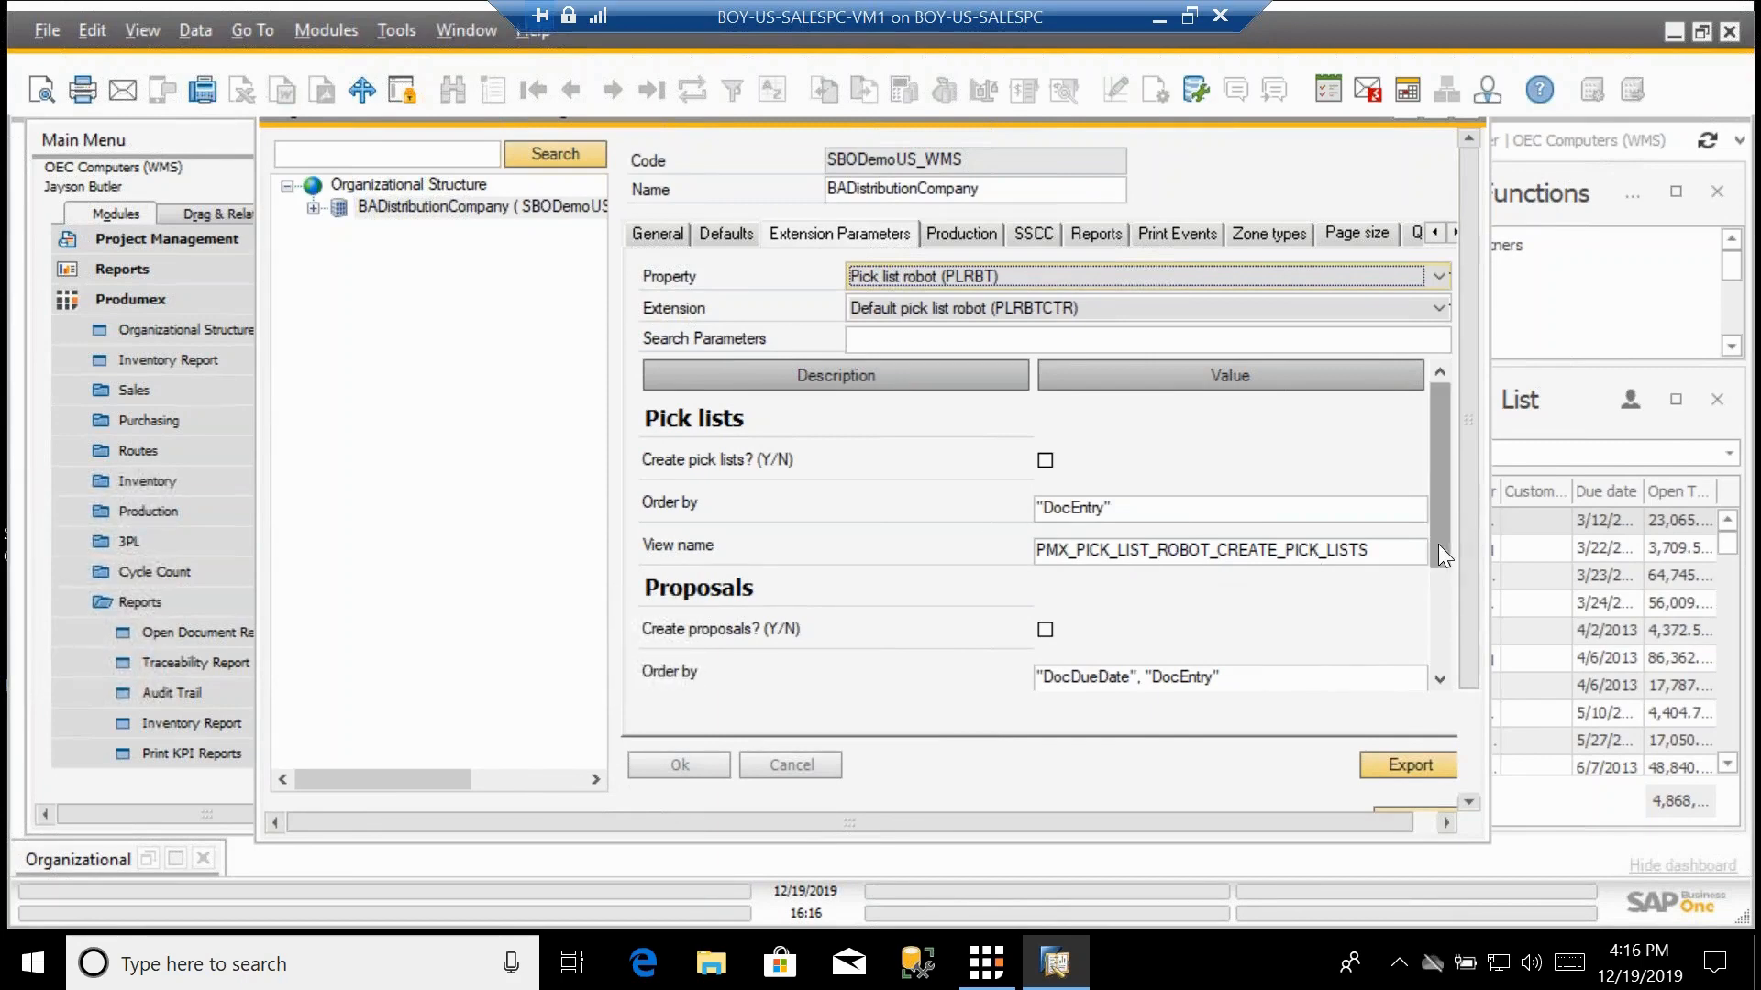
pyautogui.moveTo(1438, 543); pyautogui.dragTo(1455, 660)
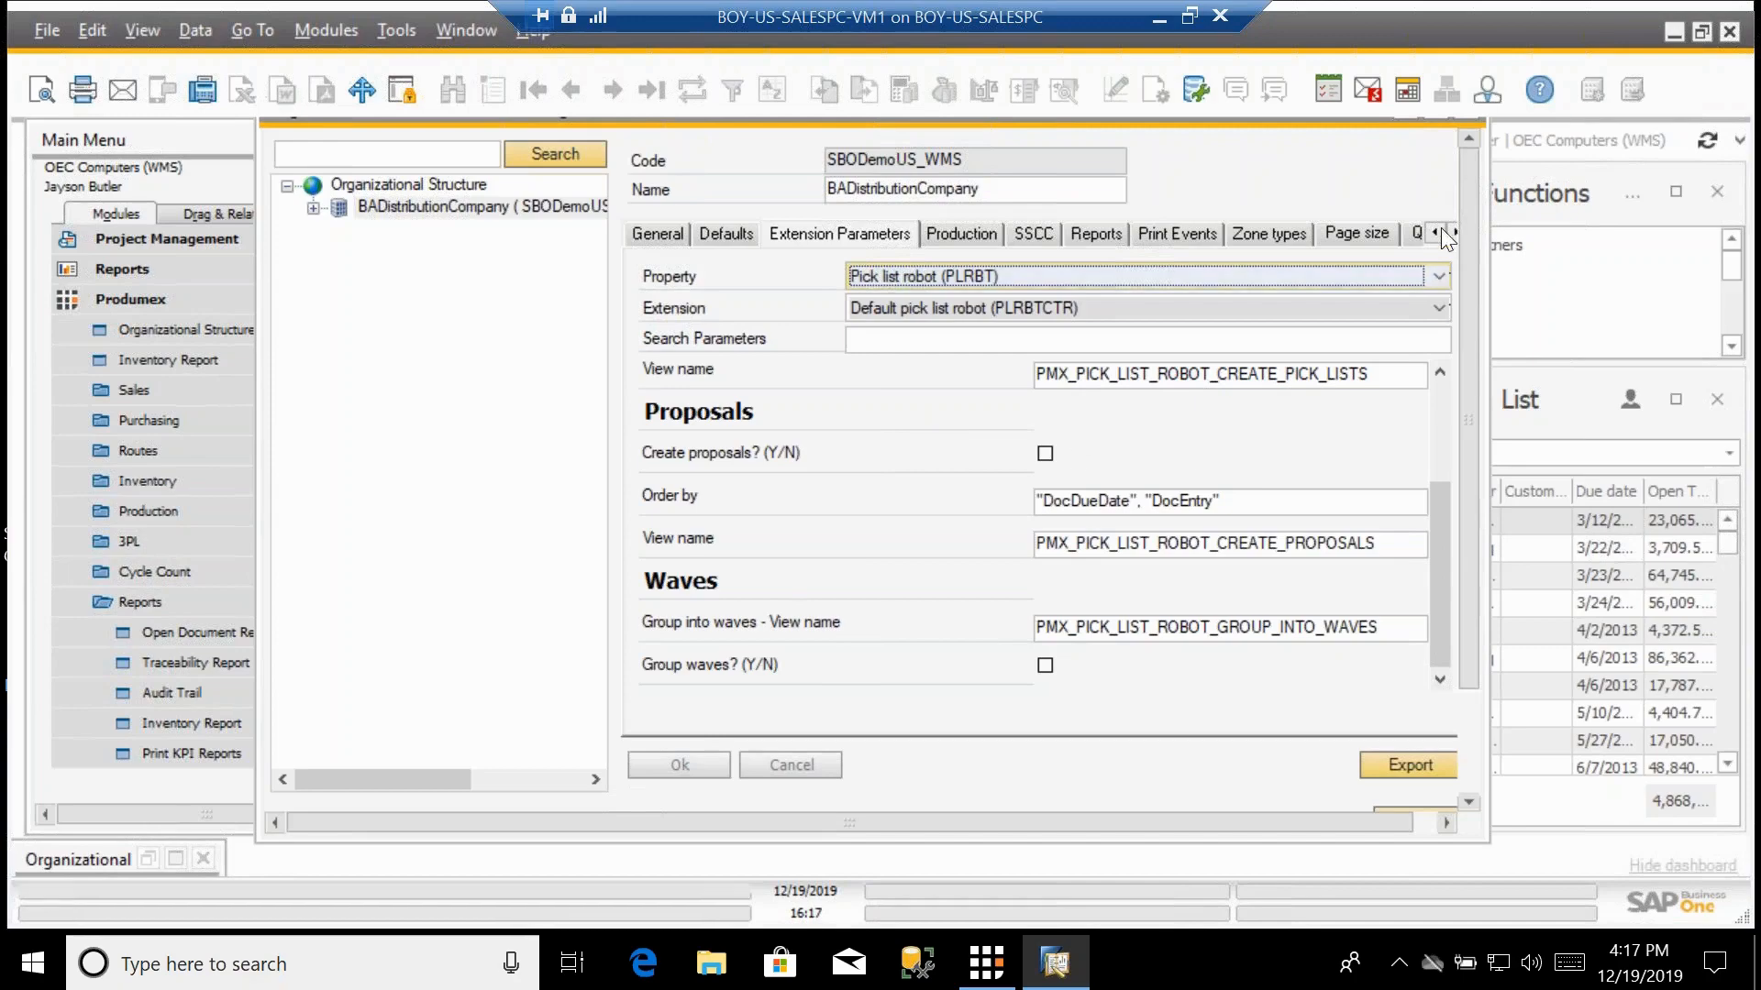
# Close the Organizational Structure, collapse the Produmex menu and minimize the remote desktop session.
pyautogui.click(1433, 811)
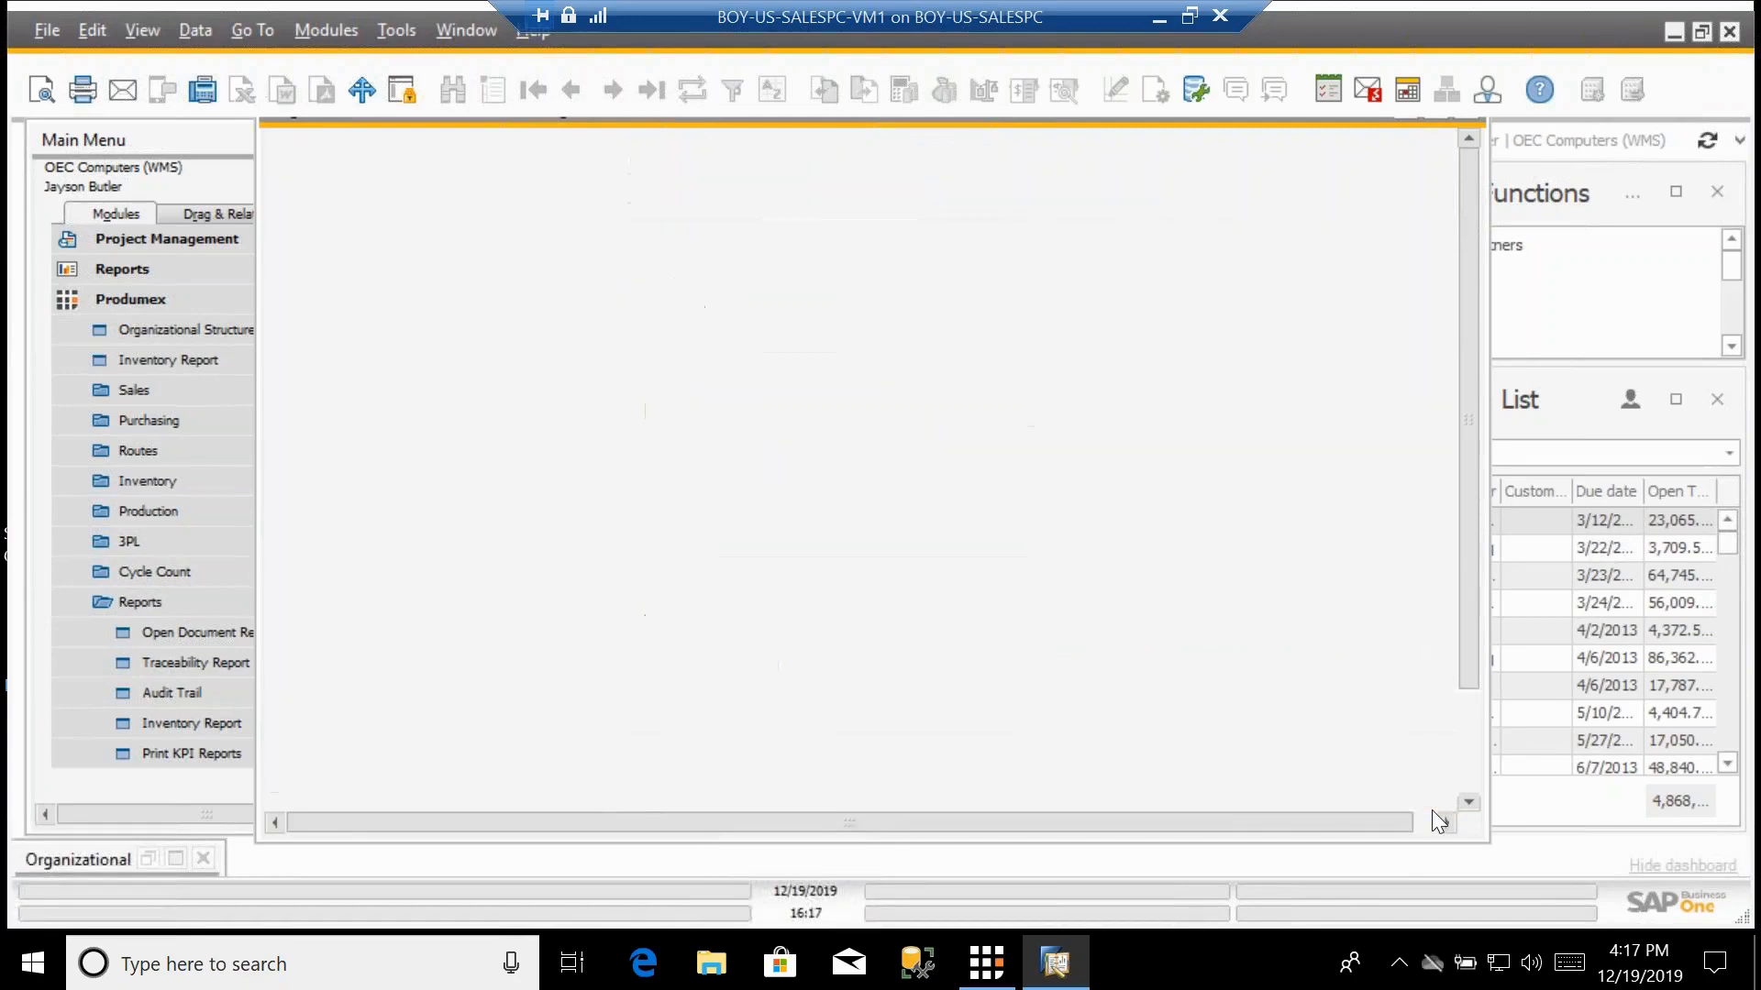
pyautogui.click(218, 306)
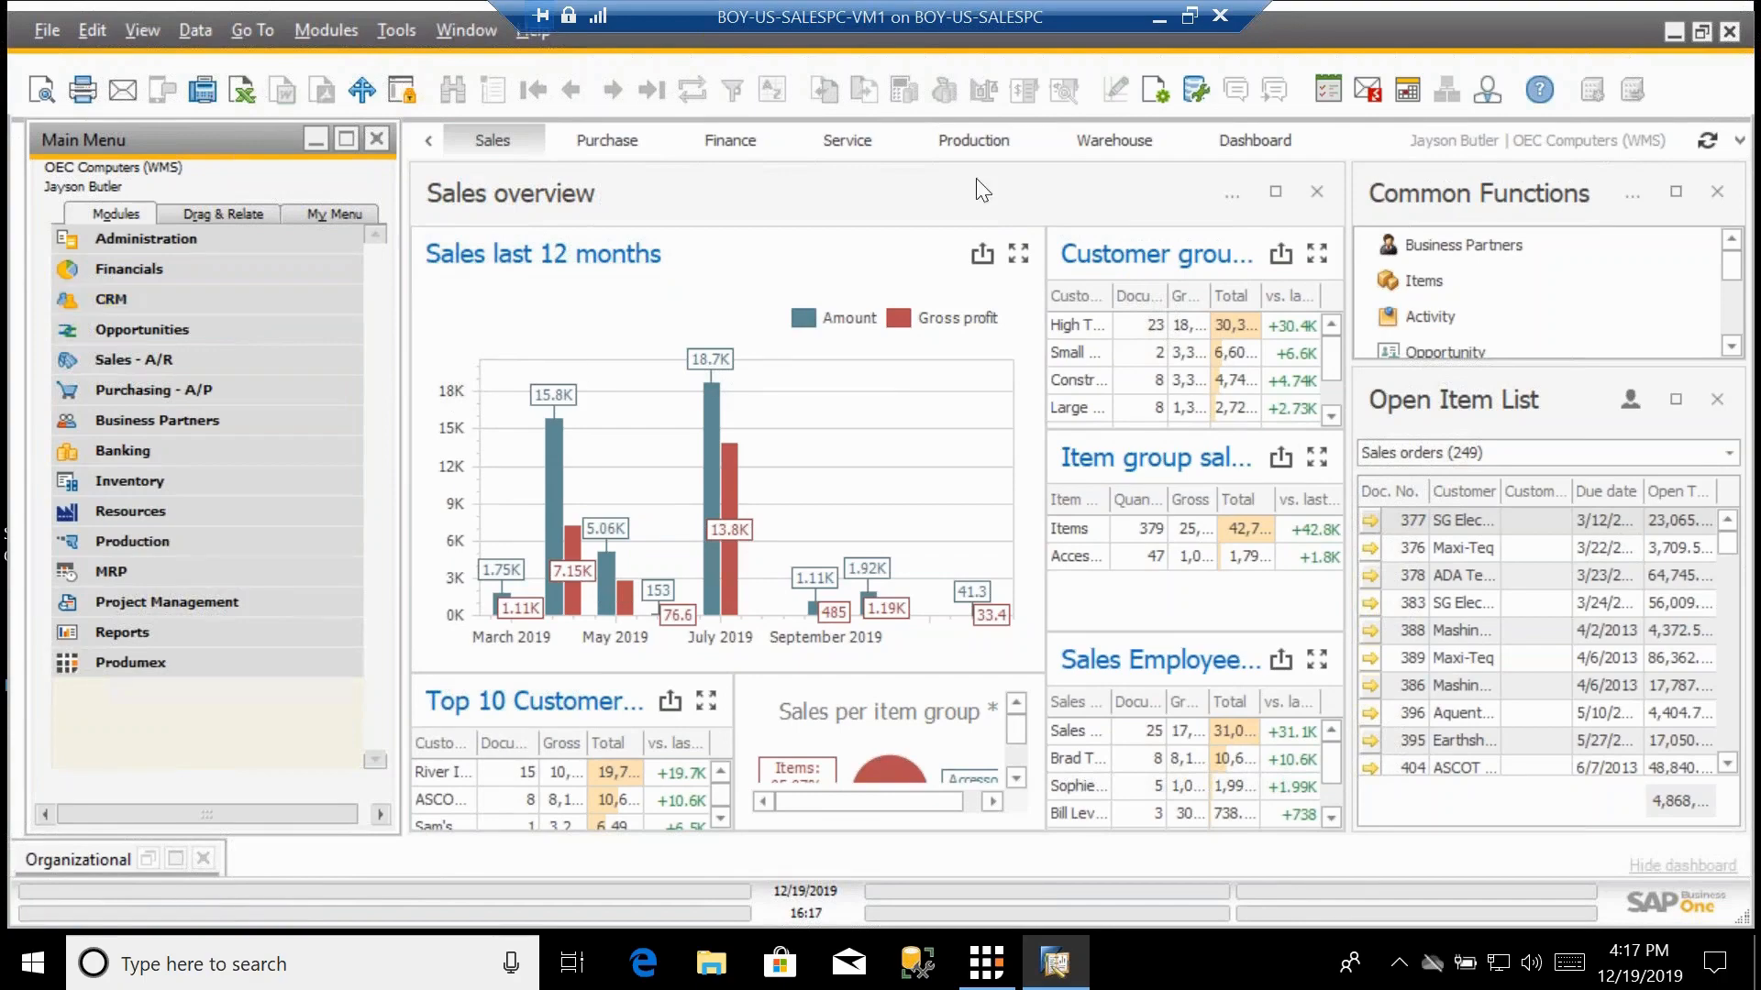
pyautogui.click(1163, 18)
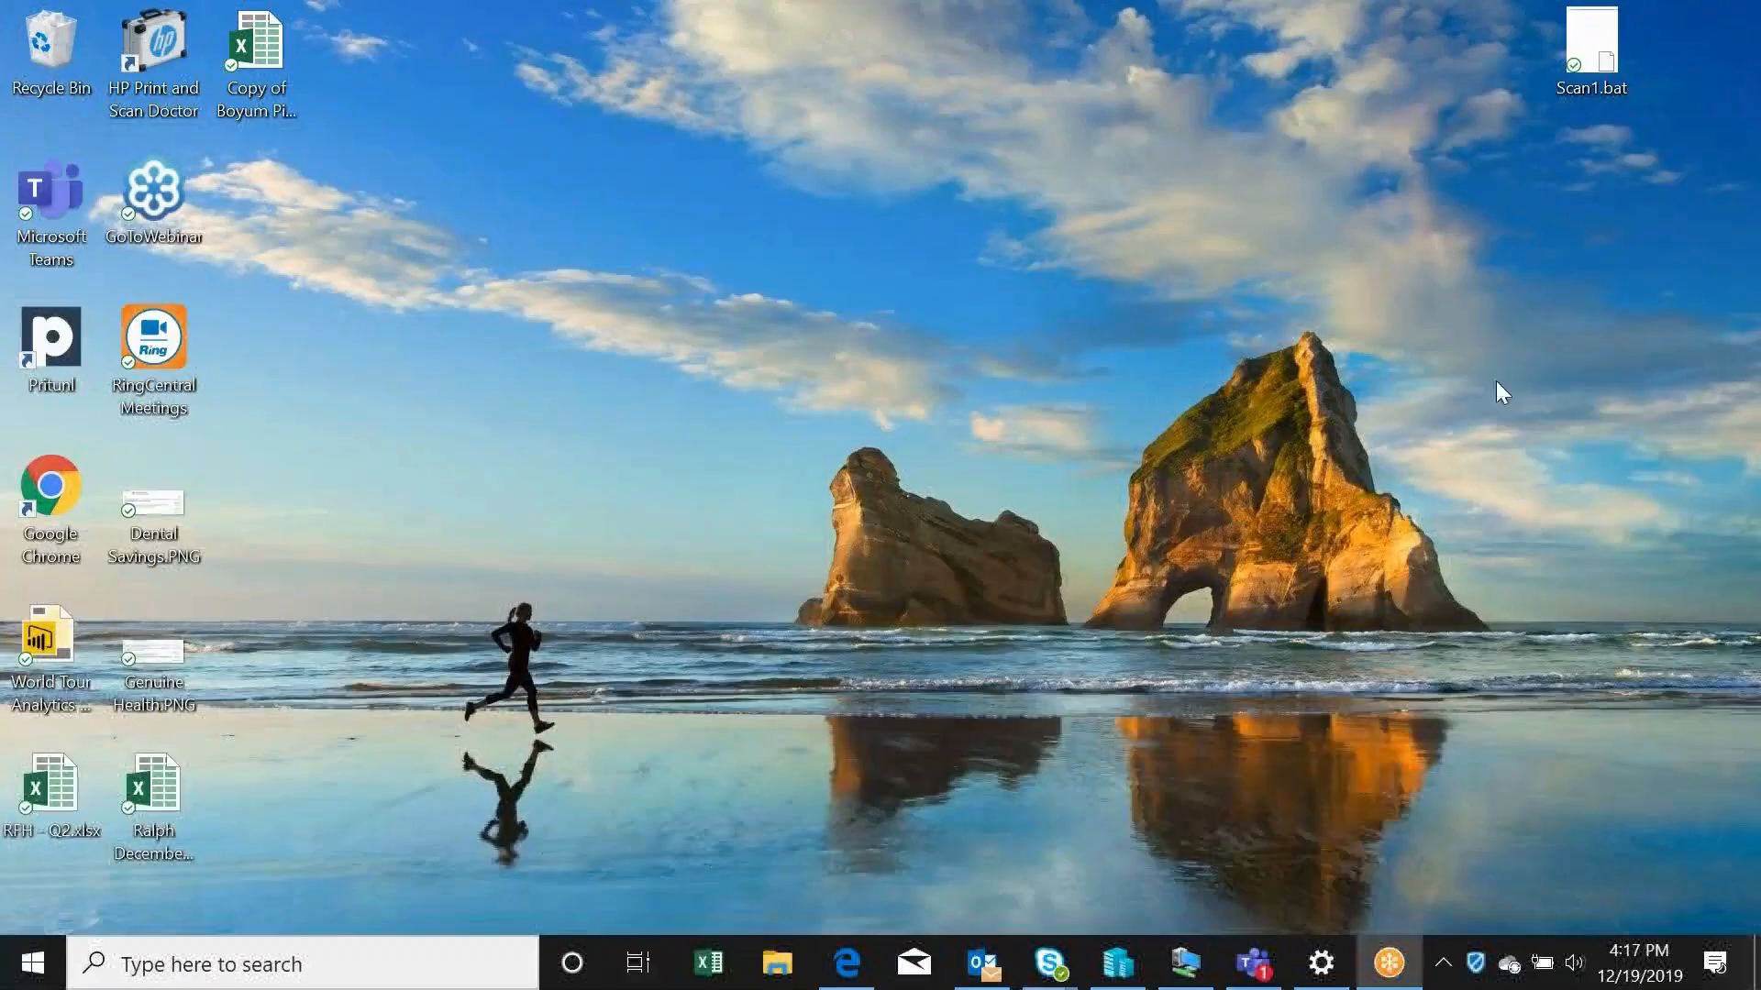